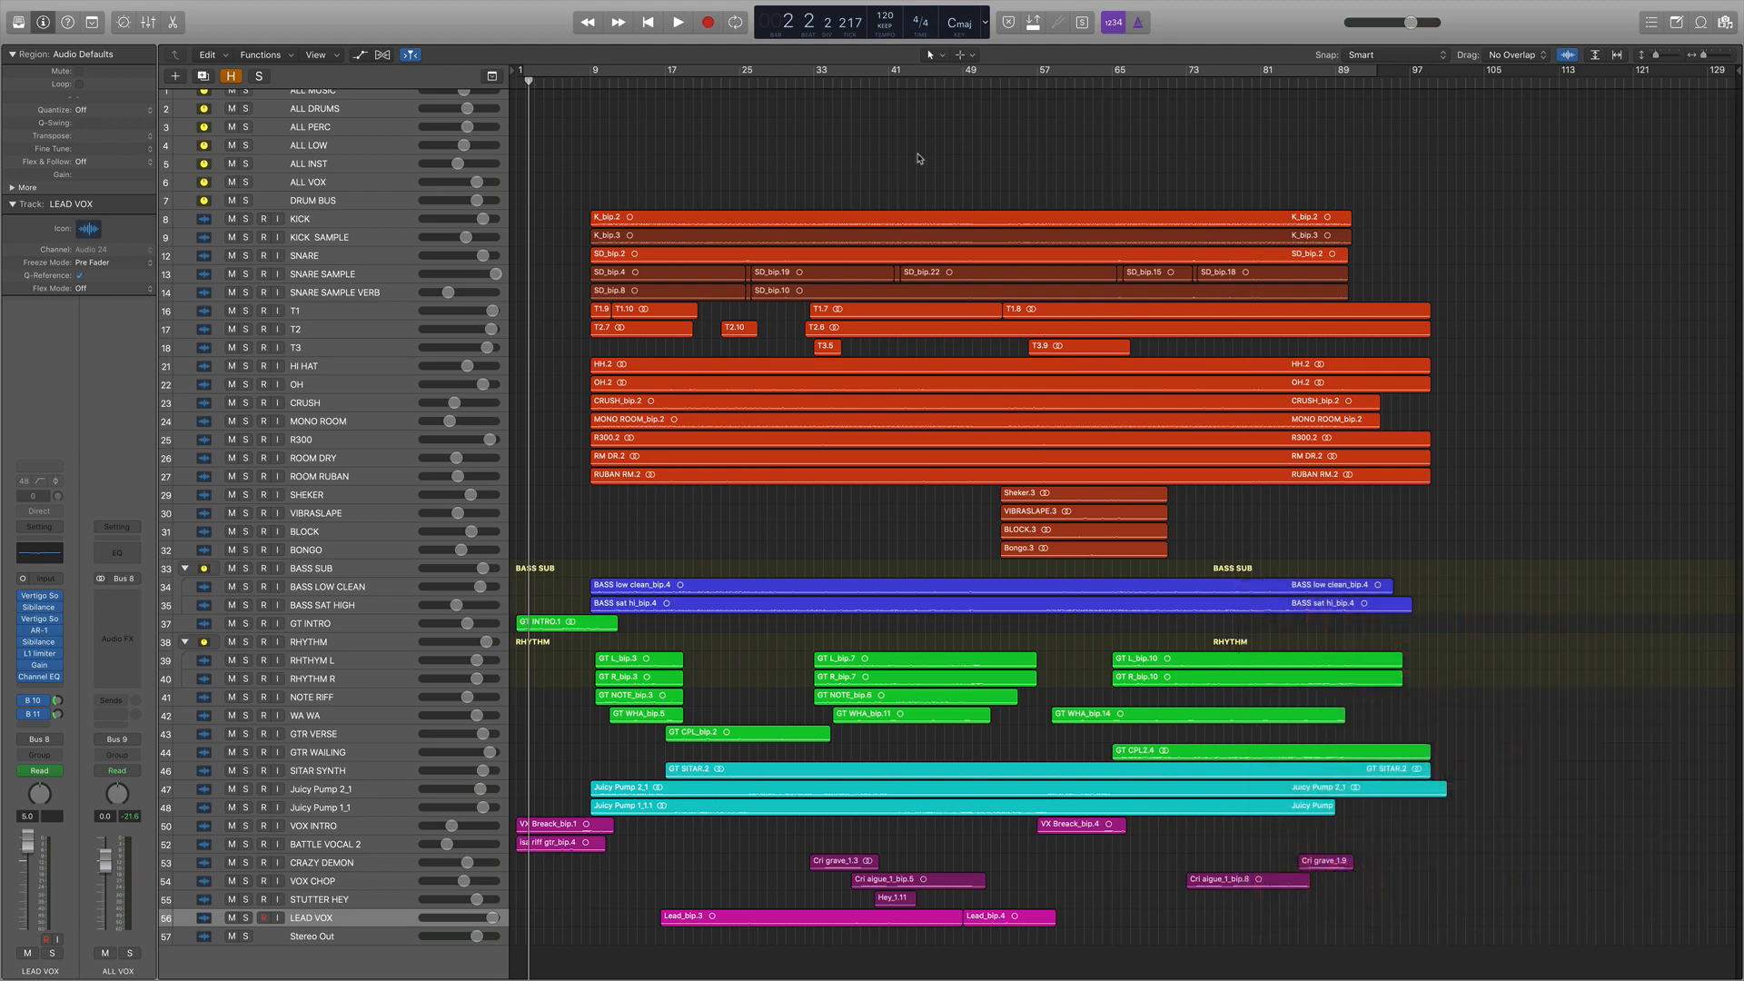
Step: Play the full song from the beginning with the mixer shown, hide the mixer during playback, and stop around bar 27
key(x)
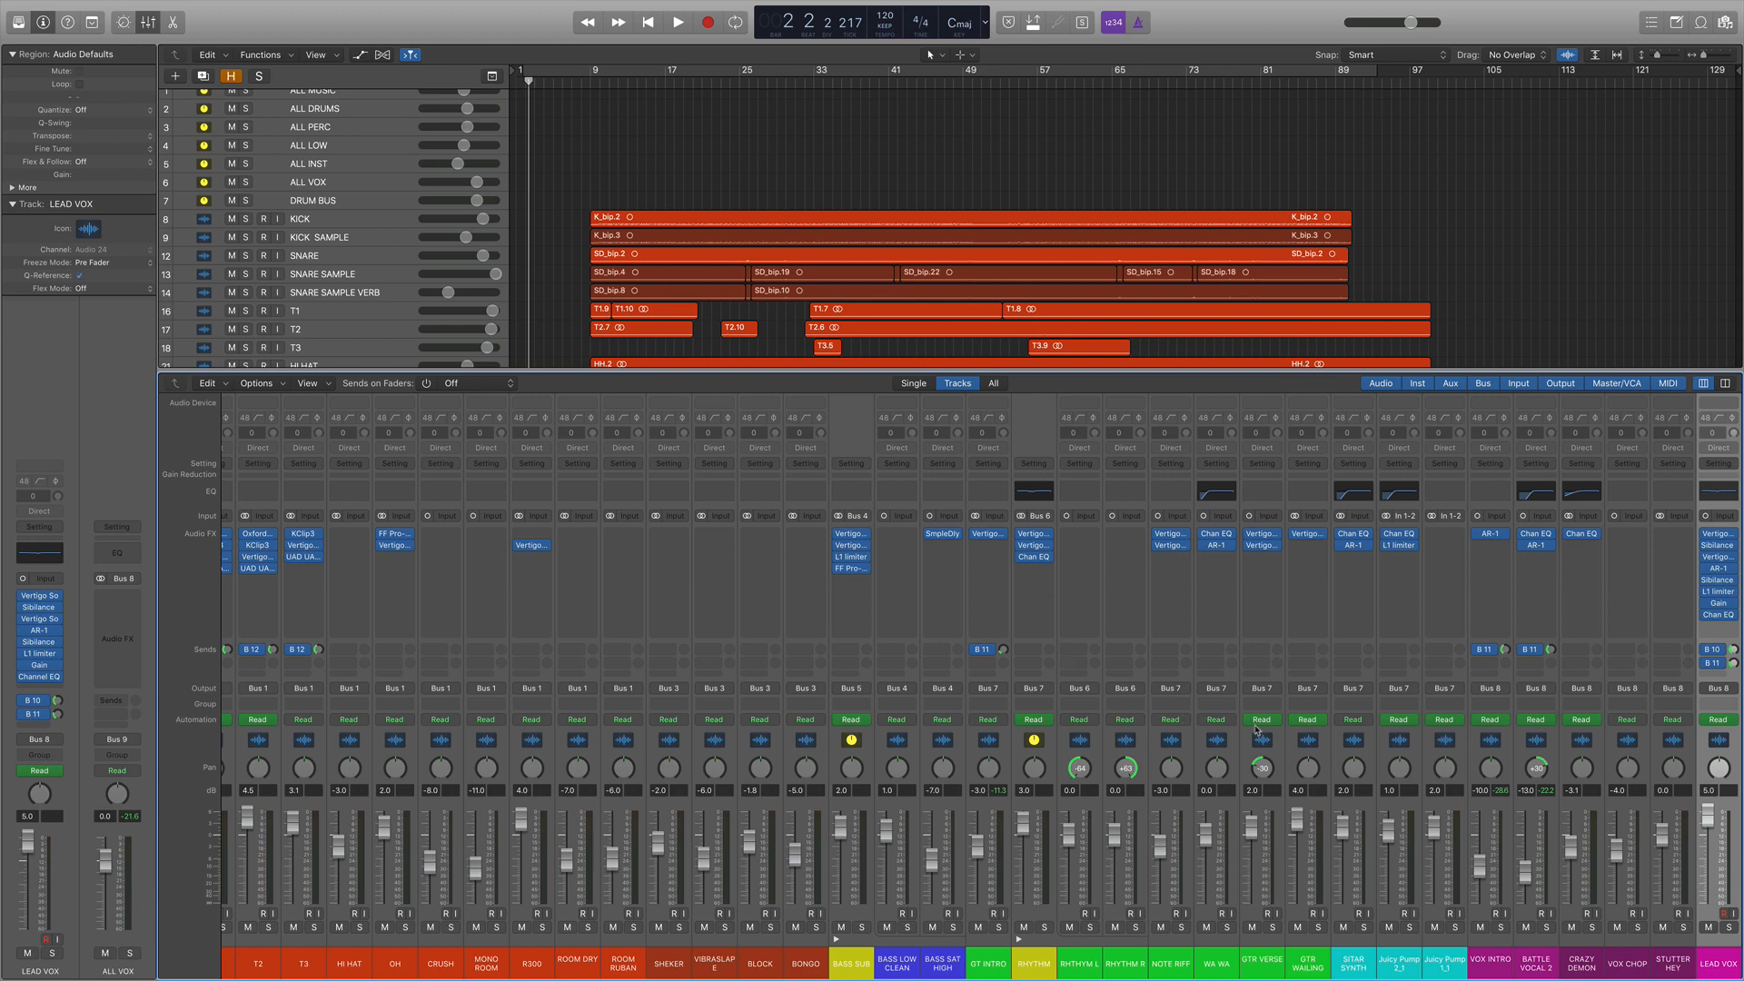
scroll(1245, 728, right, 5)
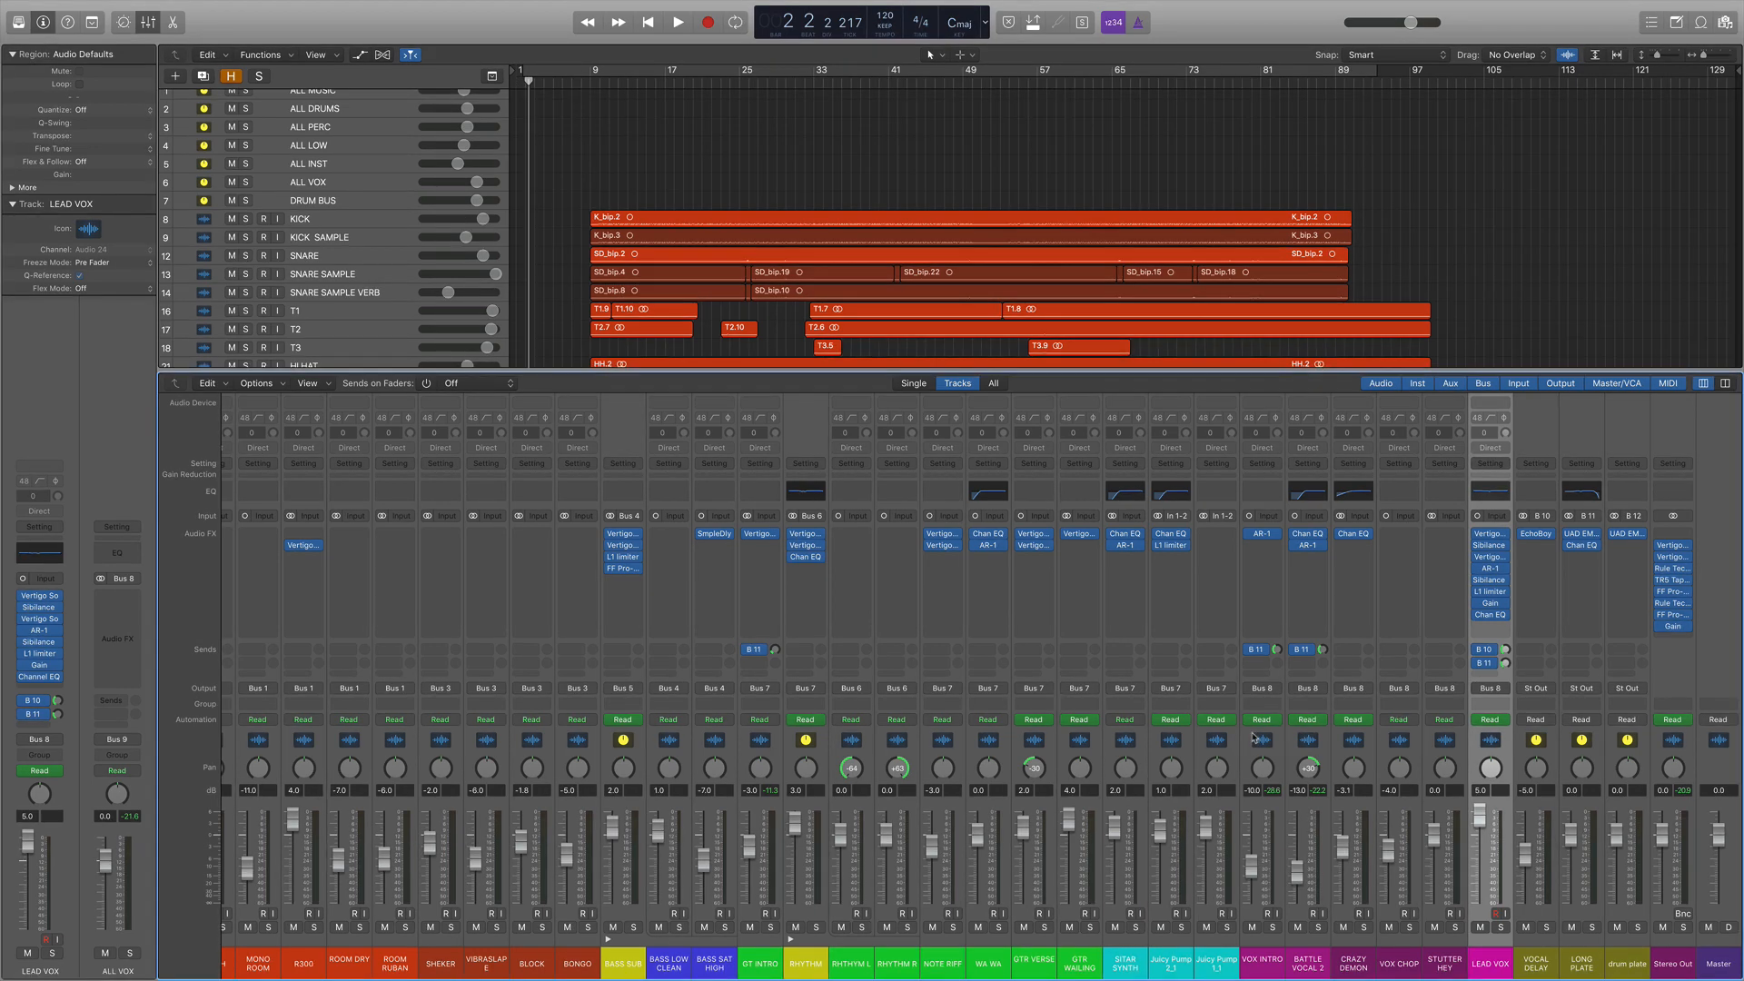
key(Return)
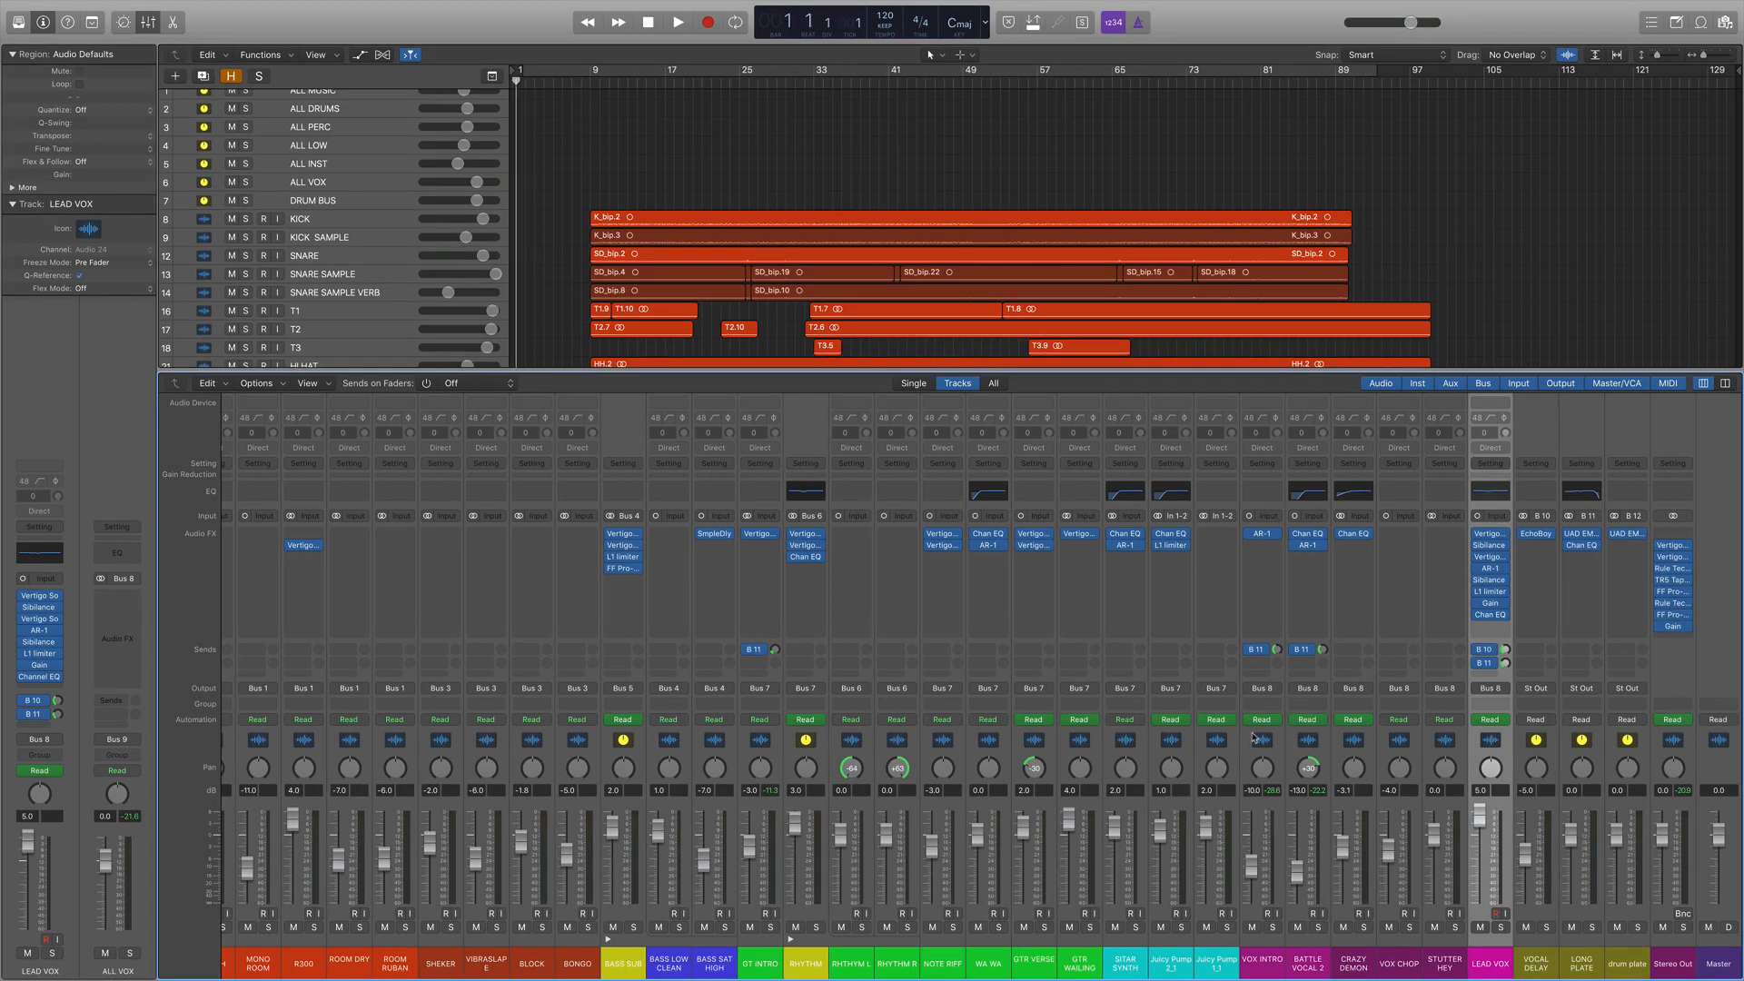
click(625, 740)
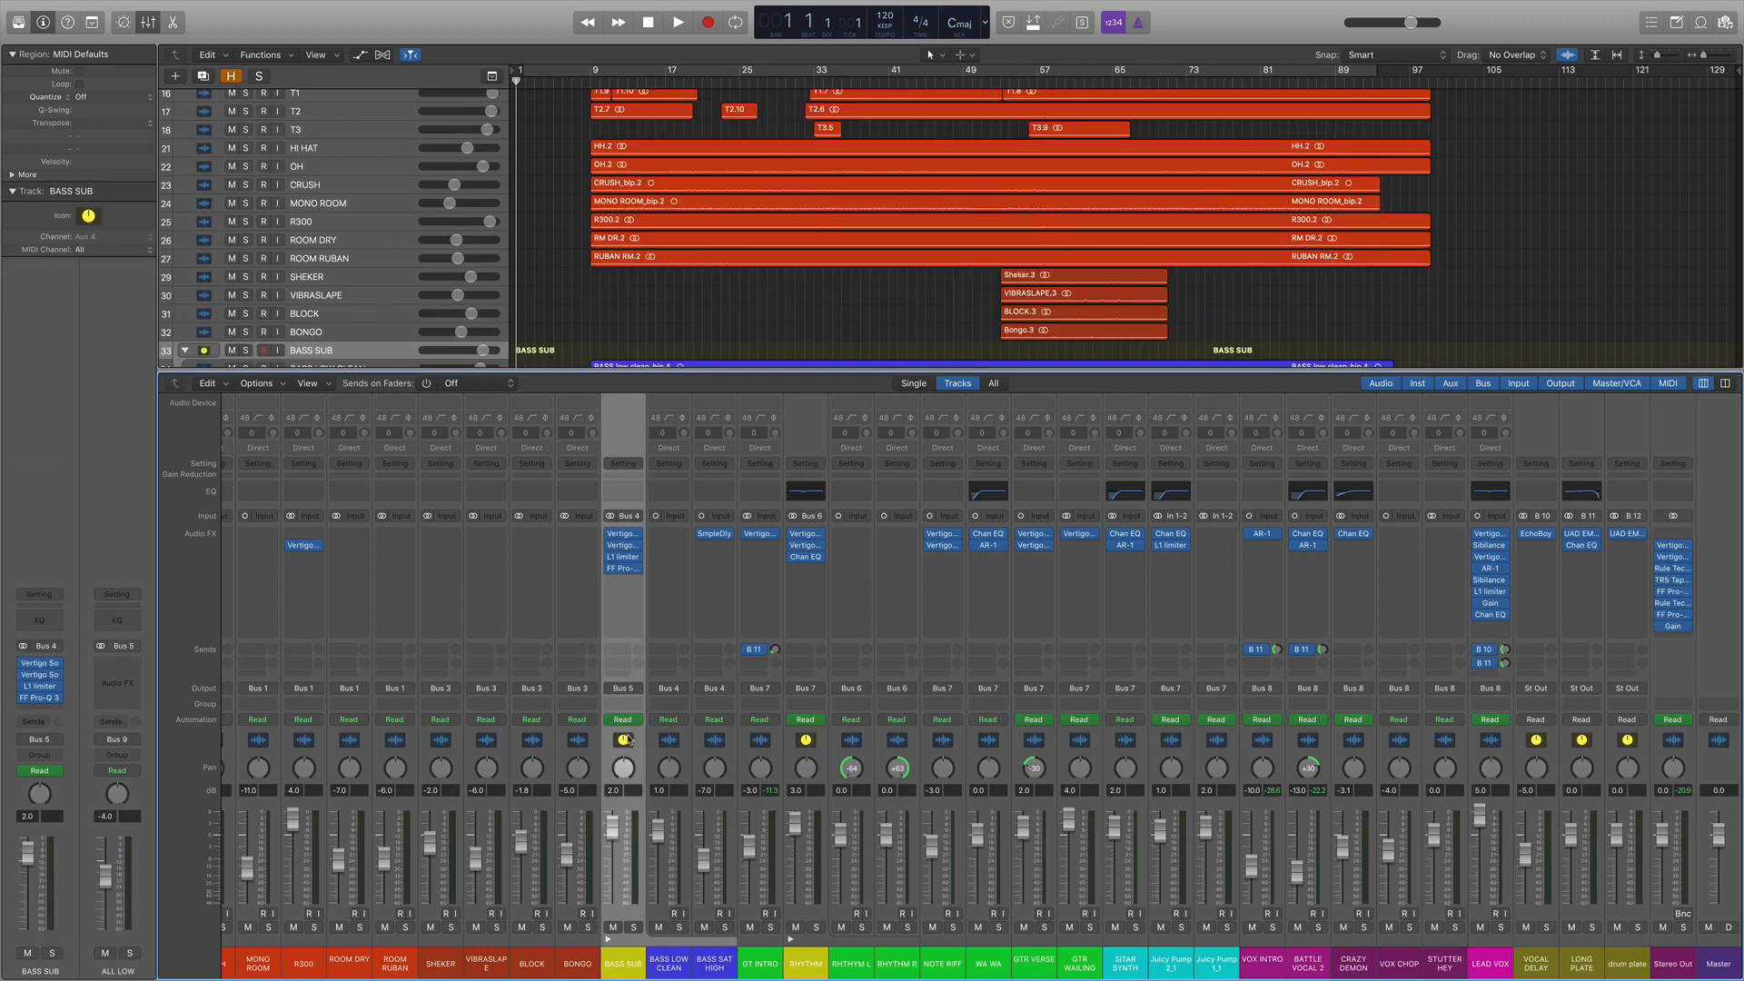
key(space)
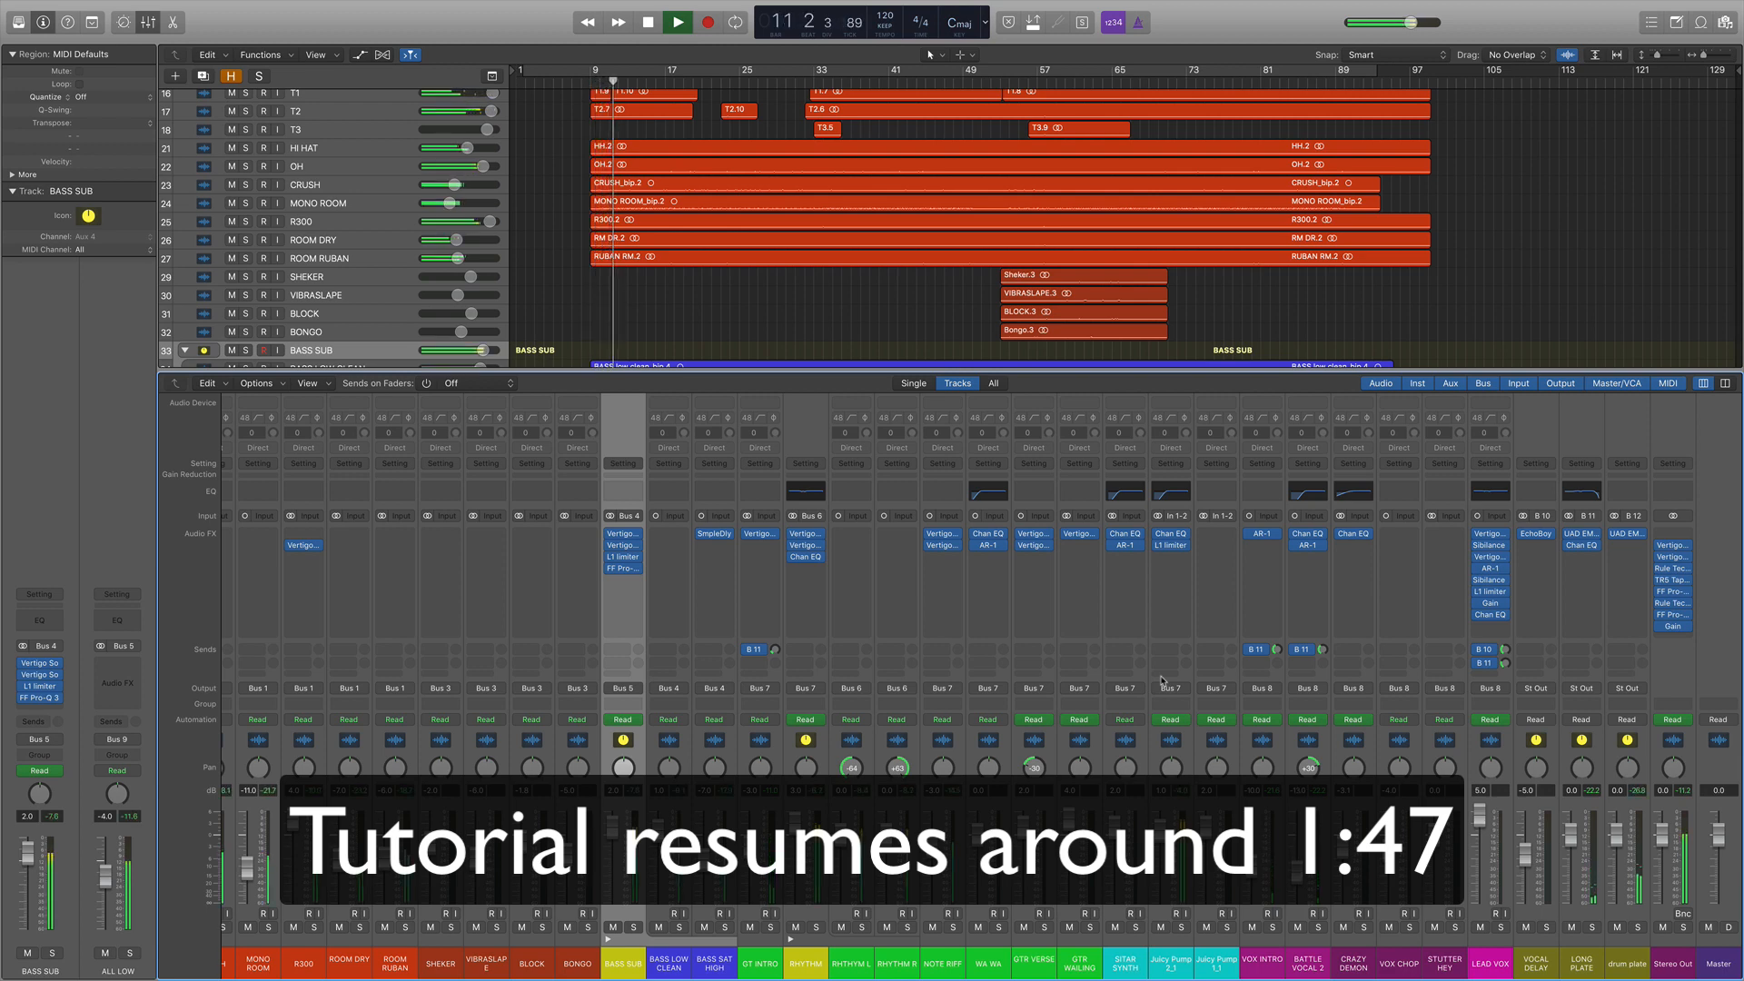
key(x)
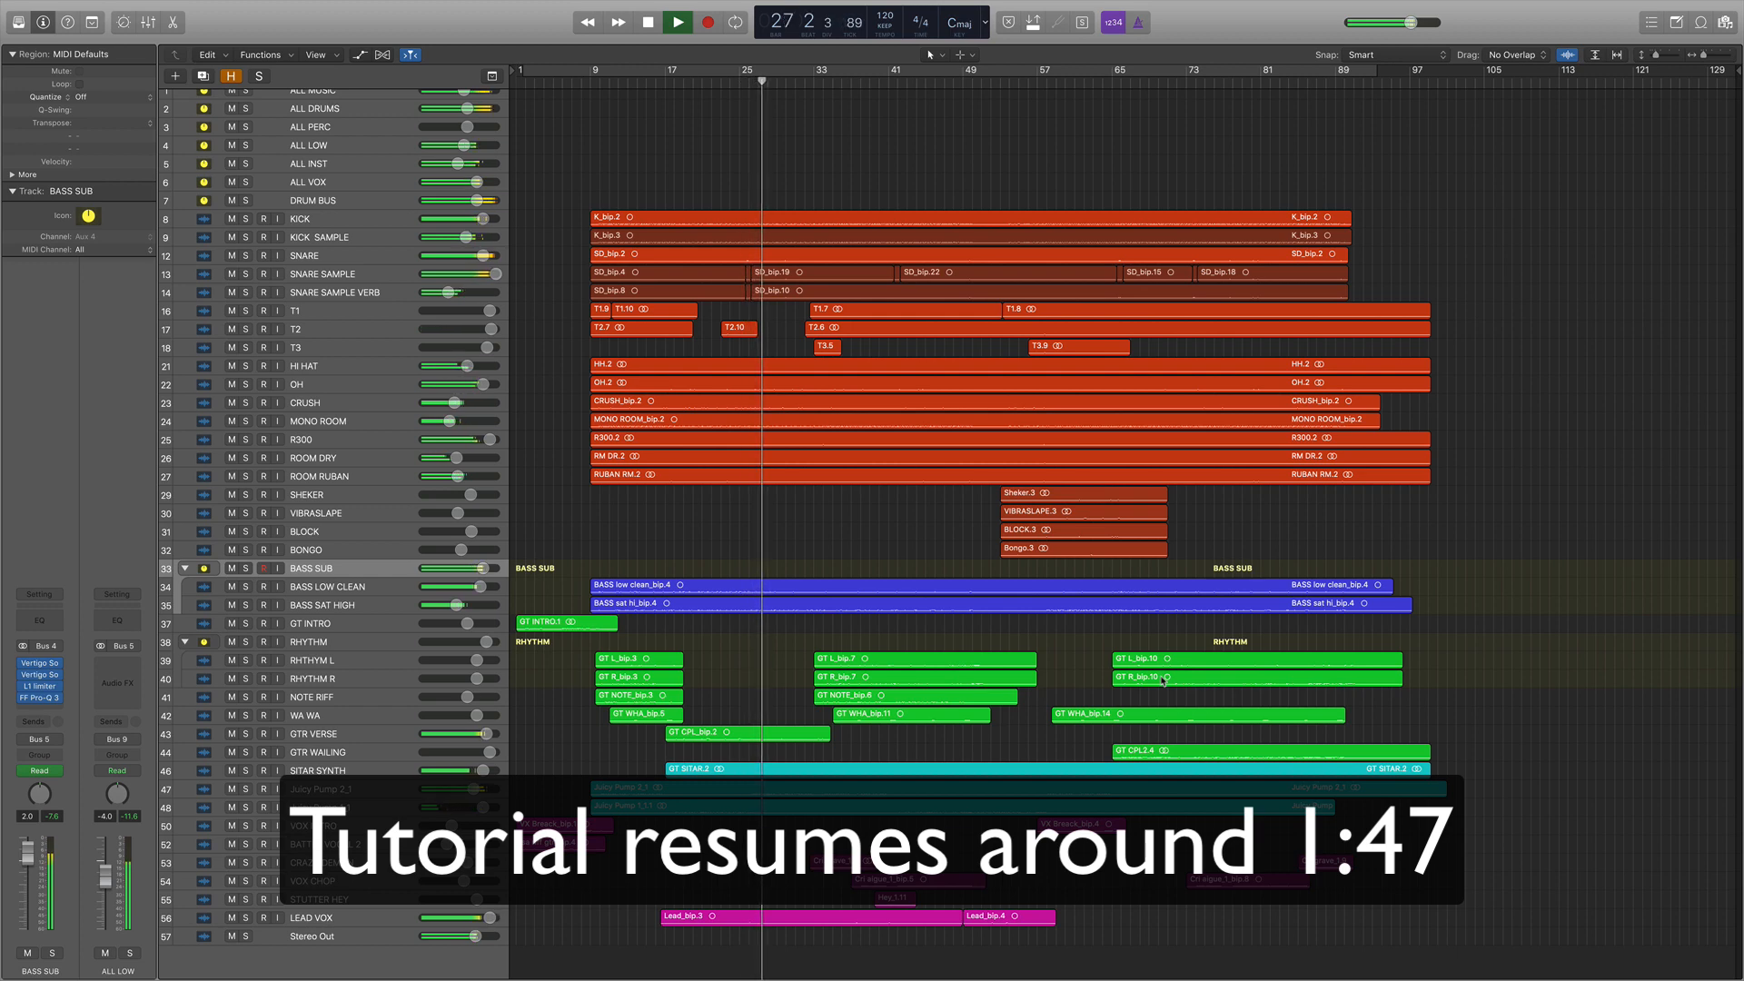
key(space)
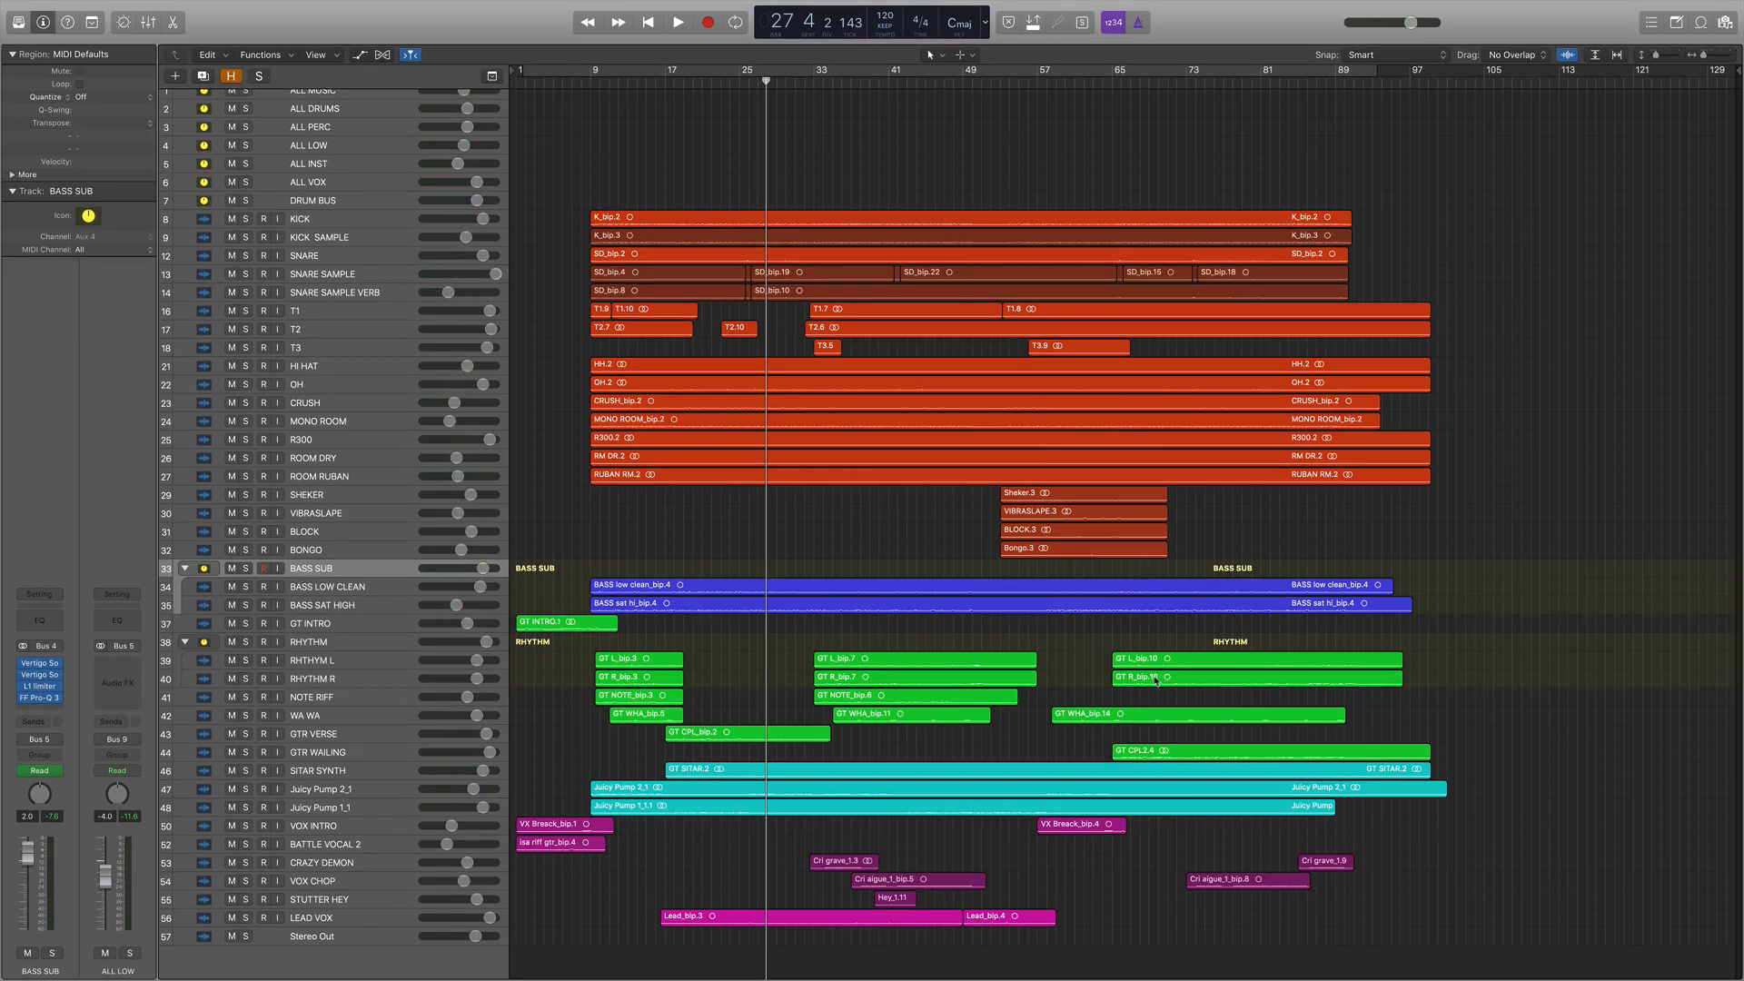
Step: Show the mixer and demonstrate bypassing the plug-ins in the upper Stereo Out slots, leaving them all switched back on
key(x)
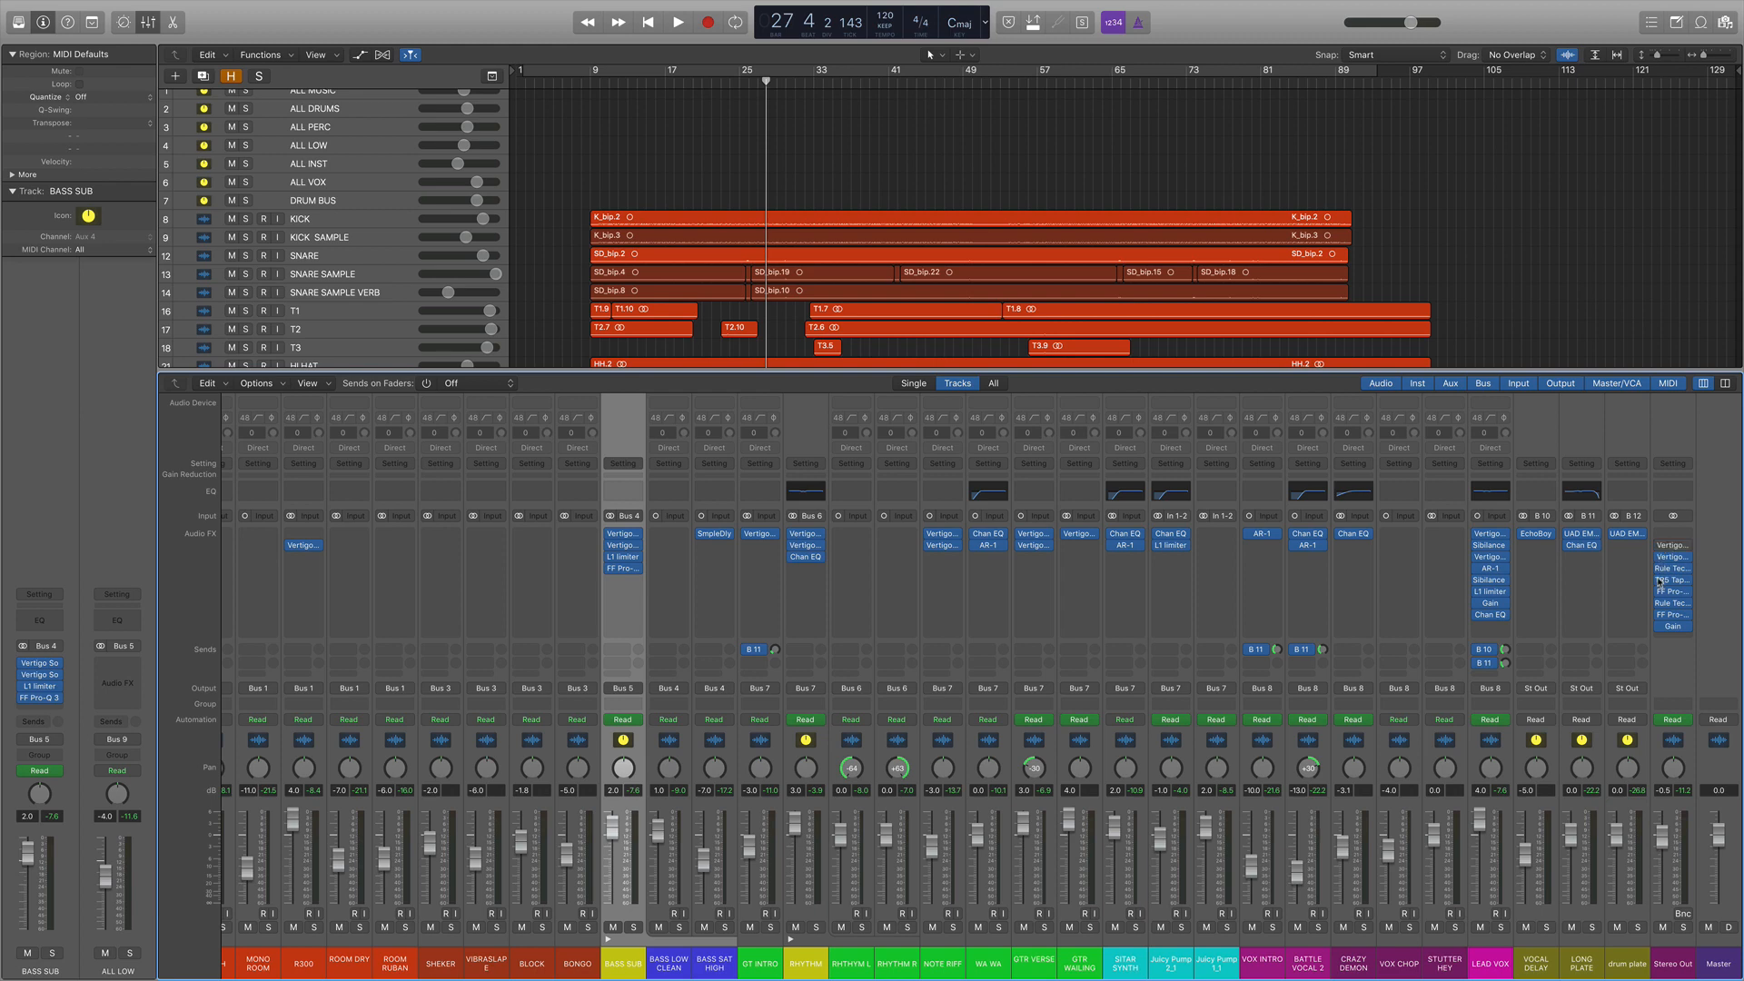
drag(1661, 557, 1661, 581)
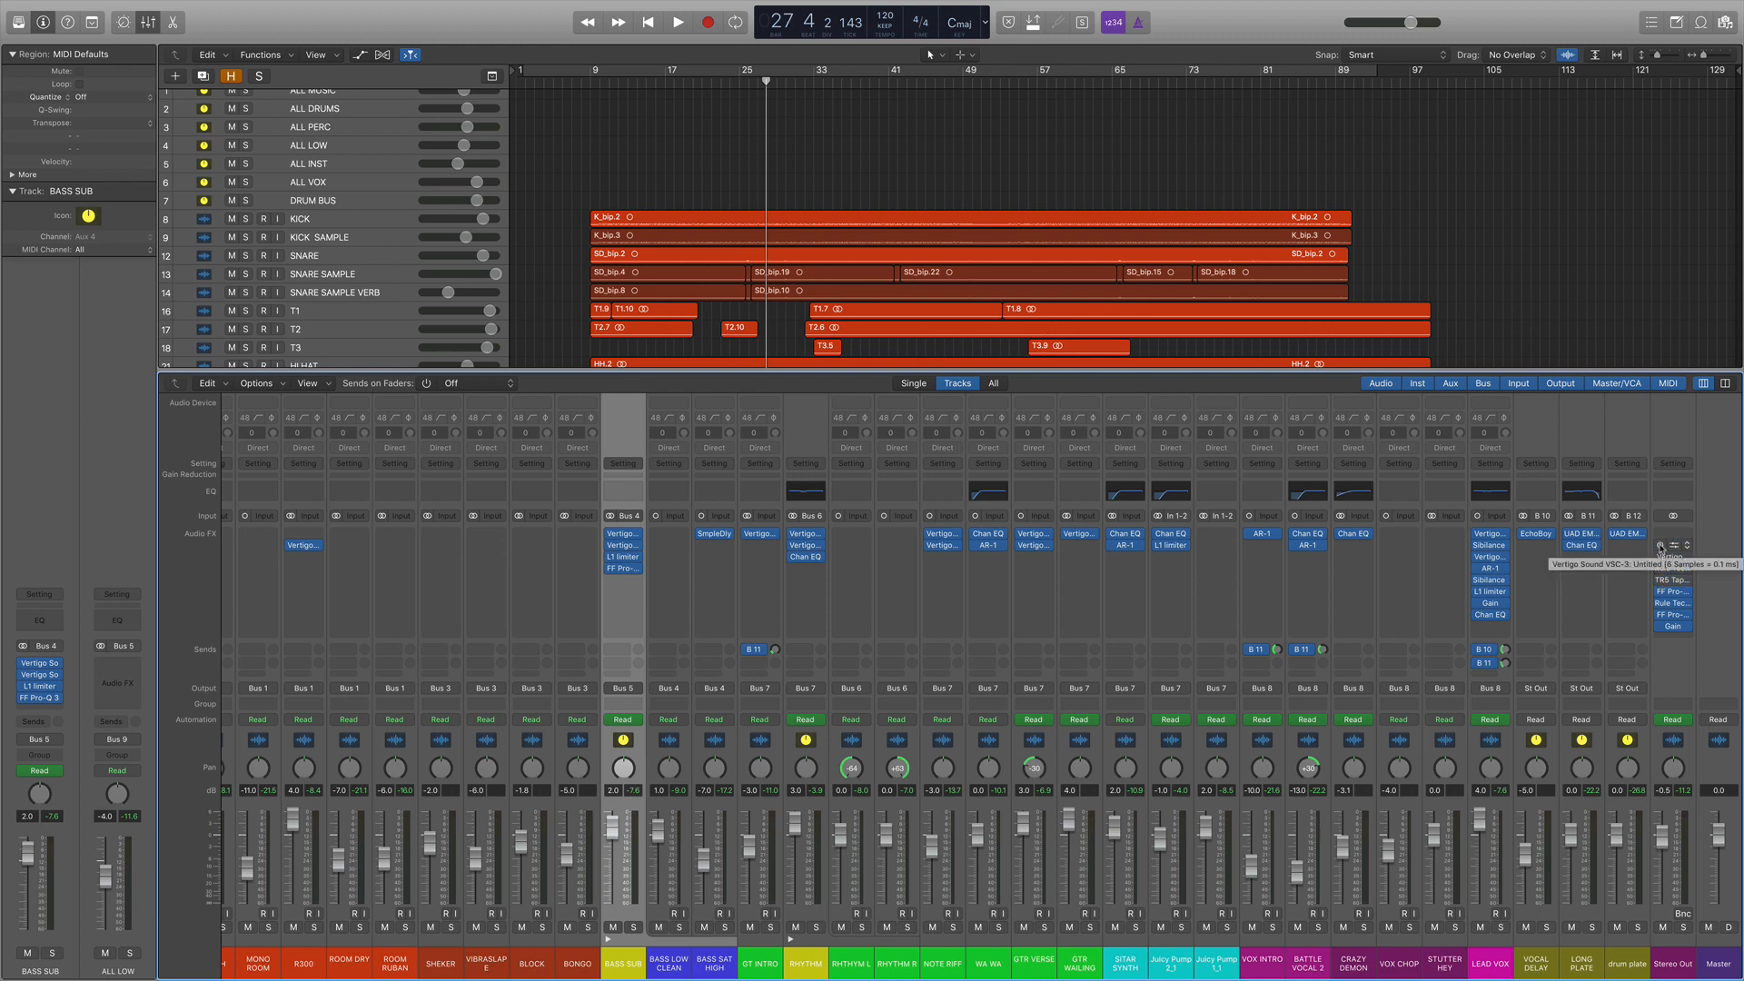
drag(1660, 545, 1661, 581)
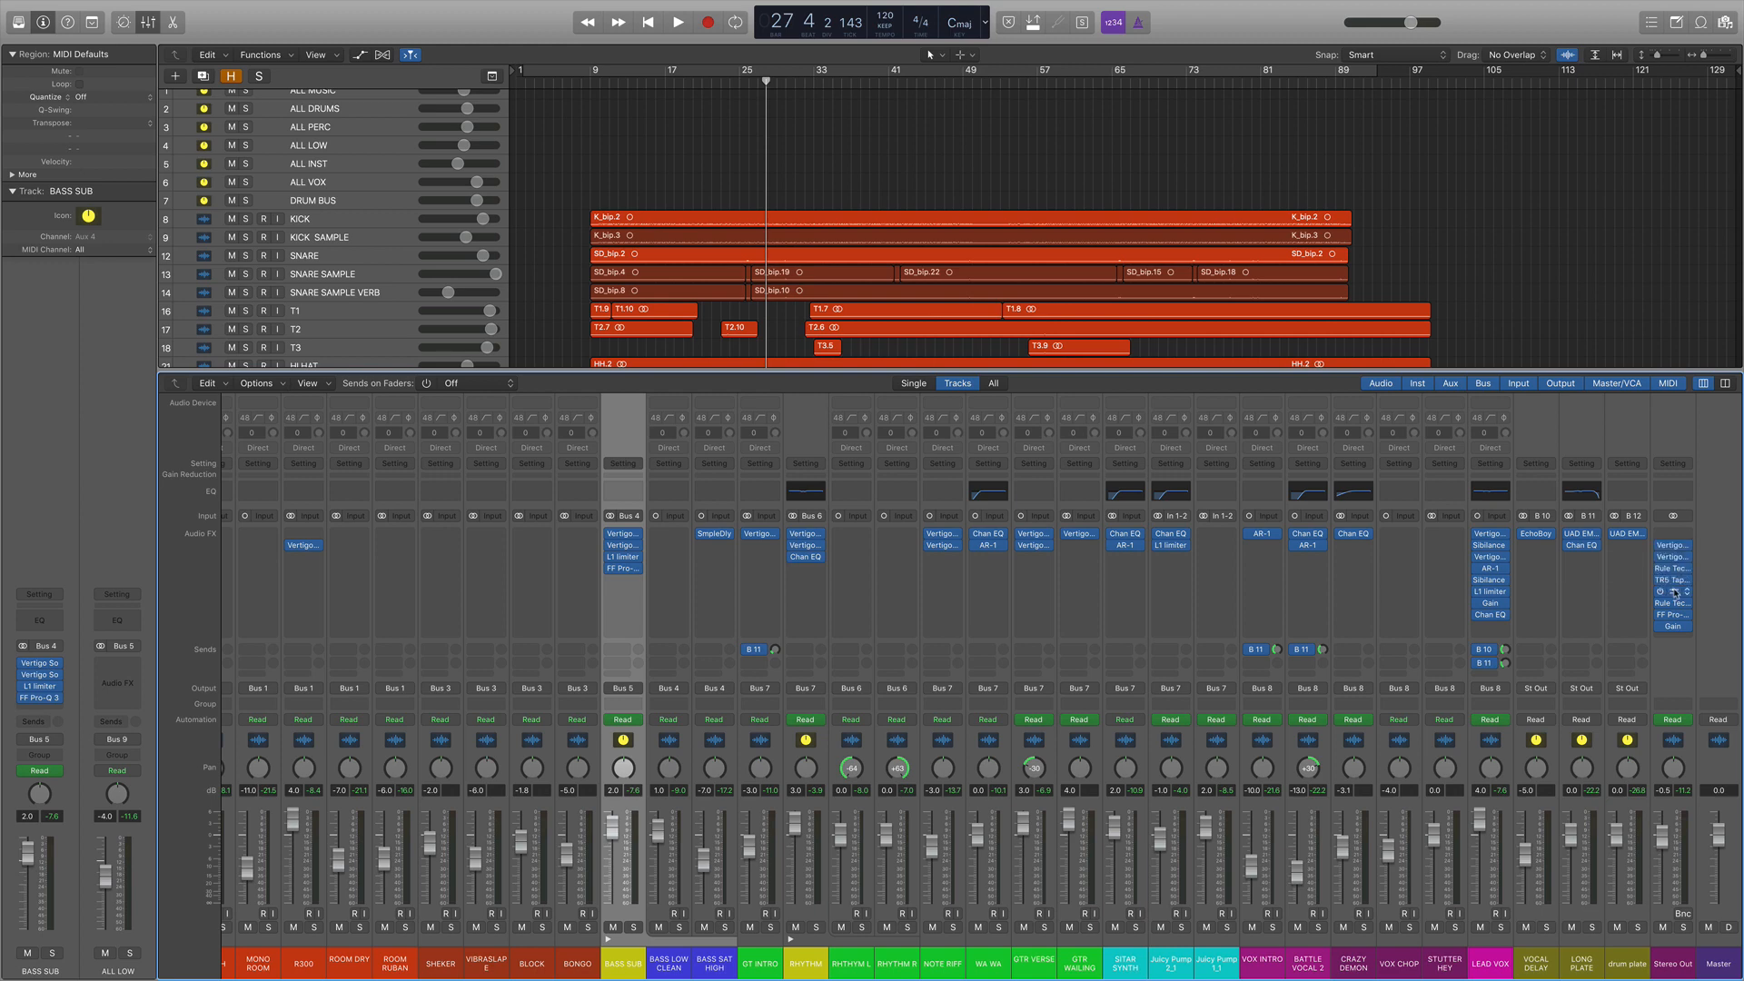
Step: Open the first FF Pro-Q 3 and the Rule Tec Heritage Pro directly below it on Stereo Out, side by side
click(1677, 596)
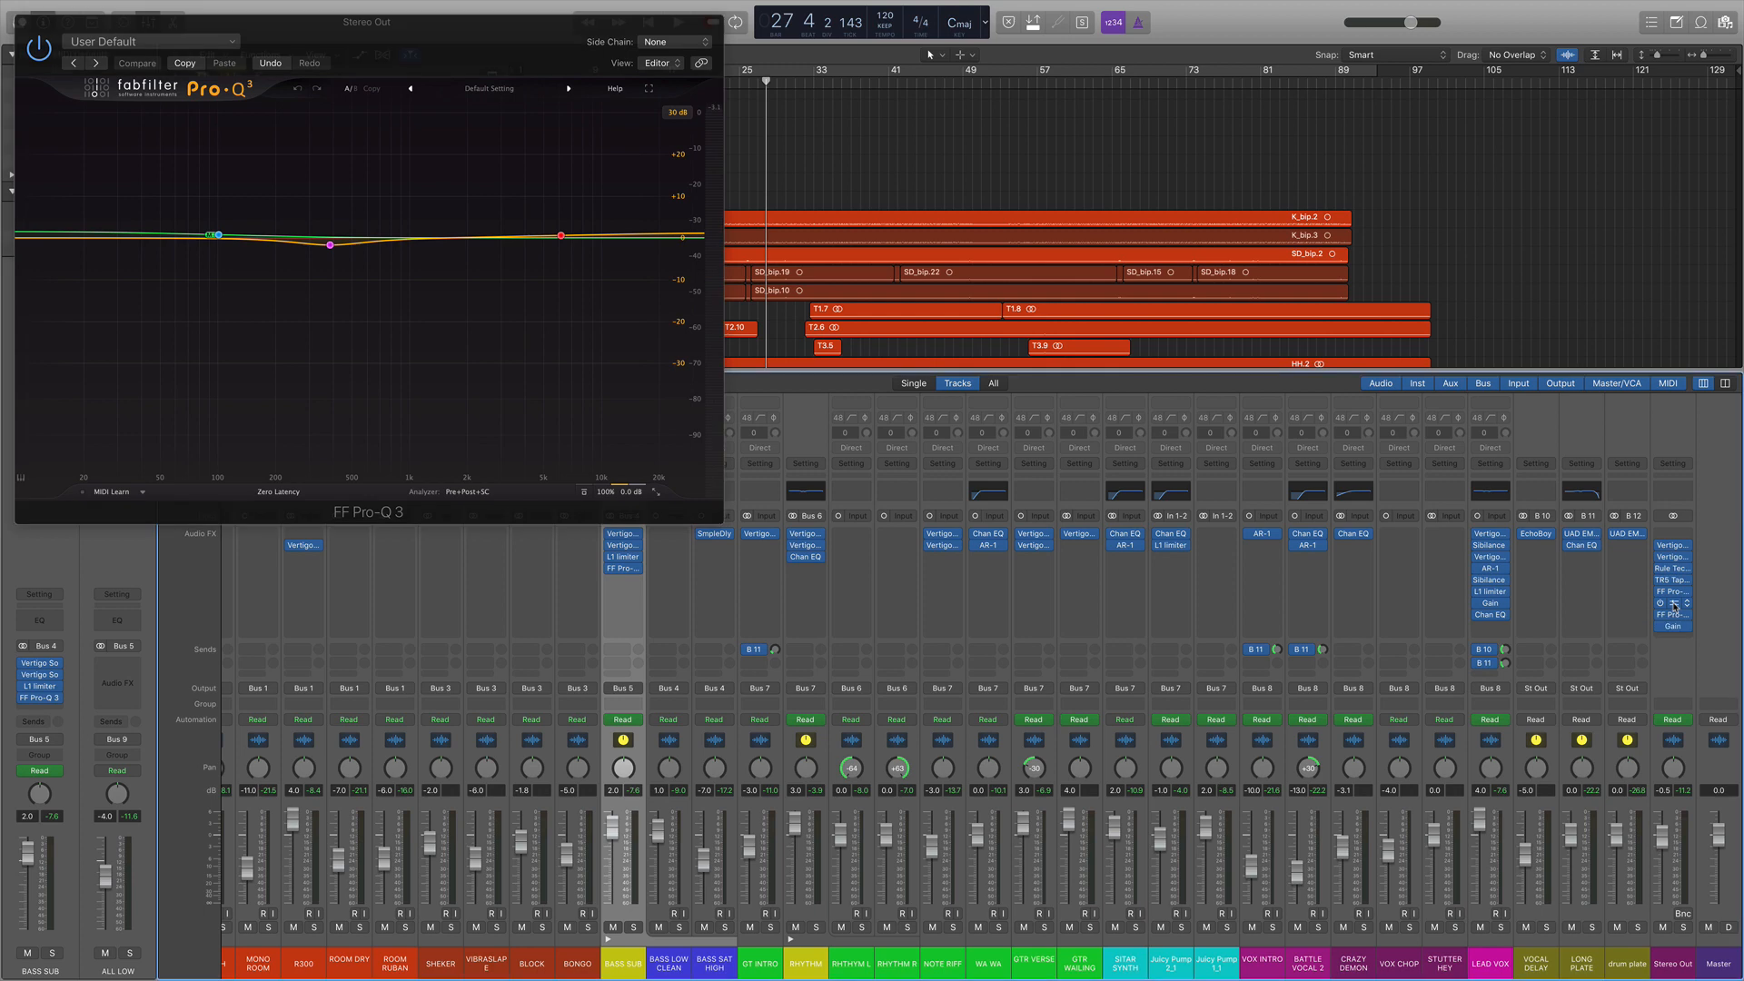
click(1673, 602)
drag(488, 59, 1219, 82)
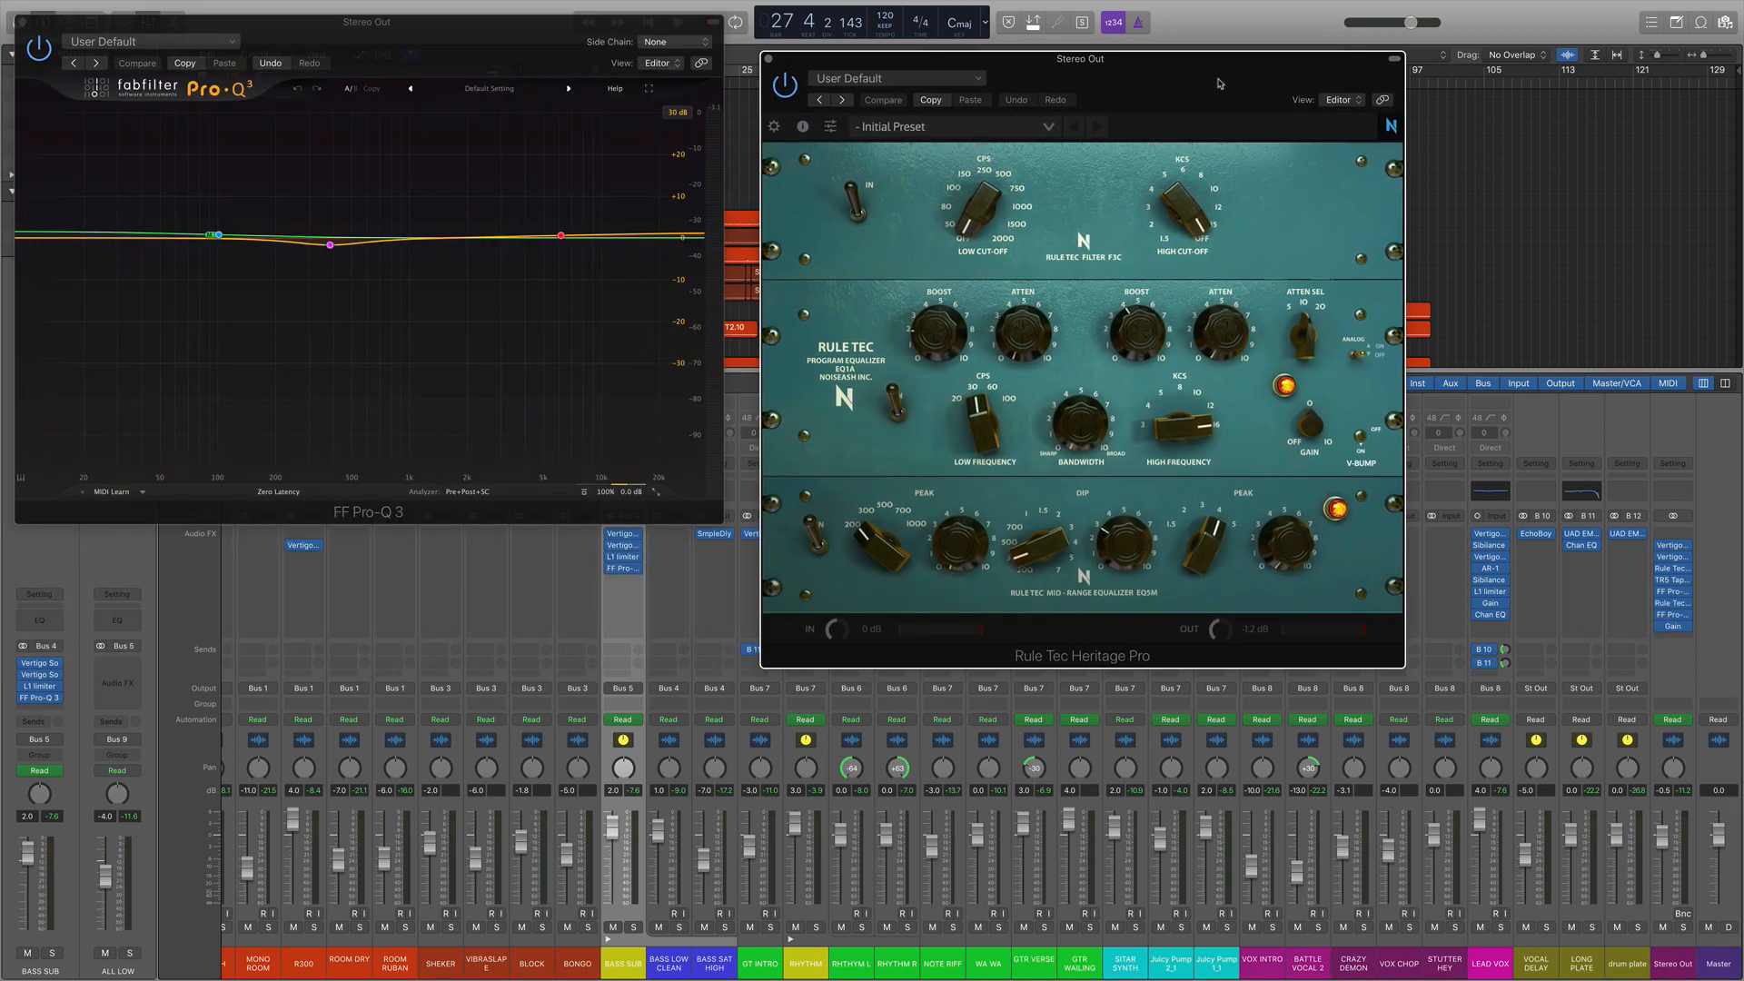
drag(537, 46, 561, 70)
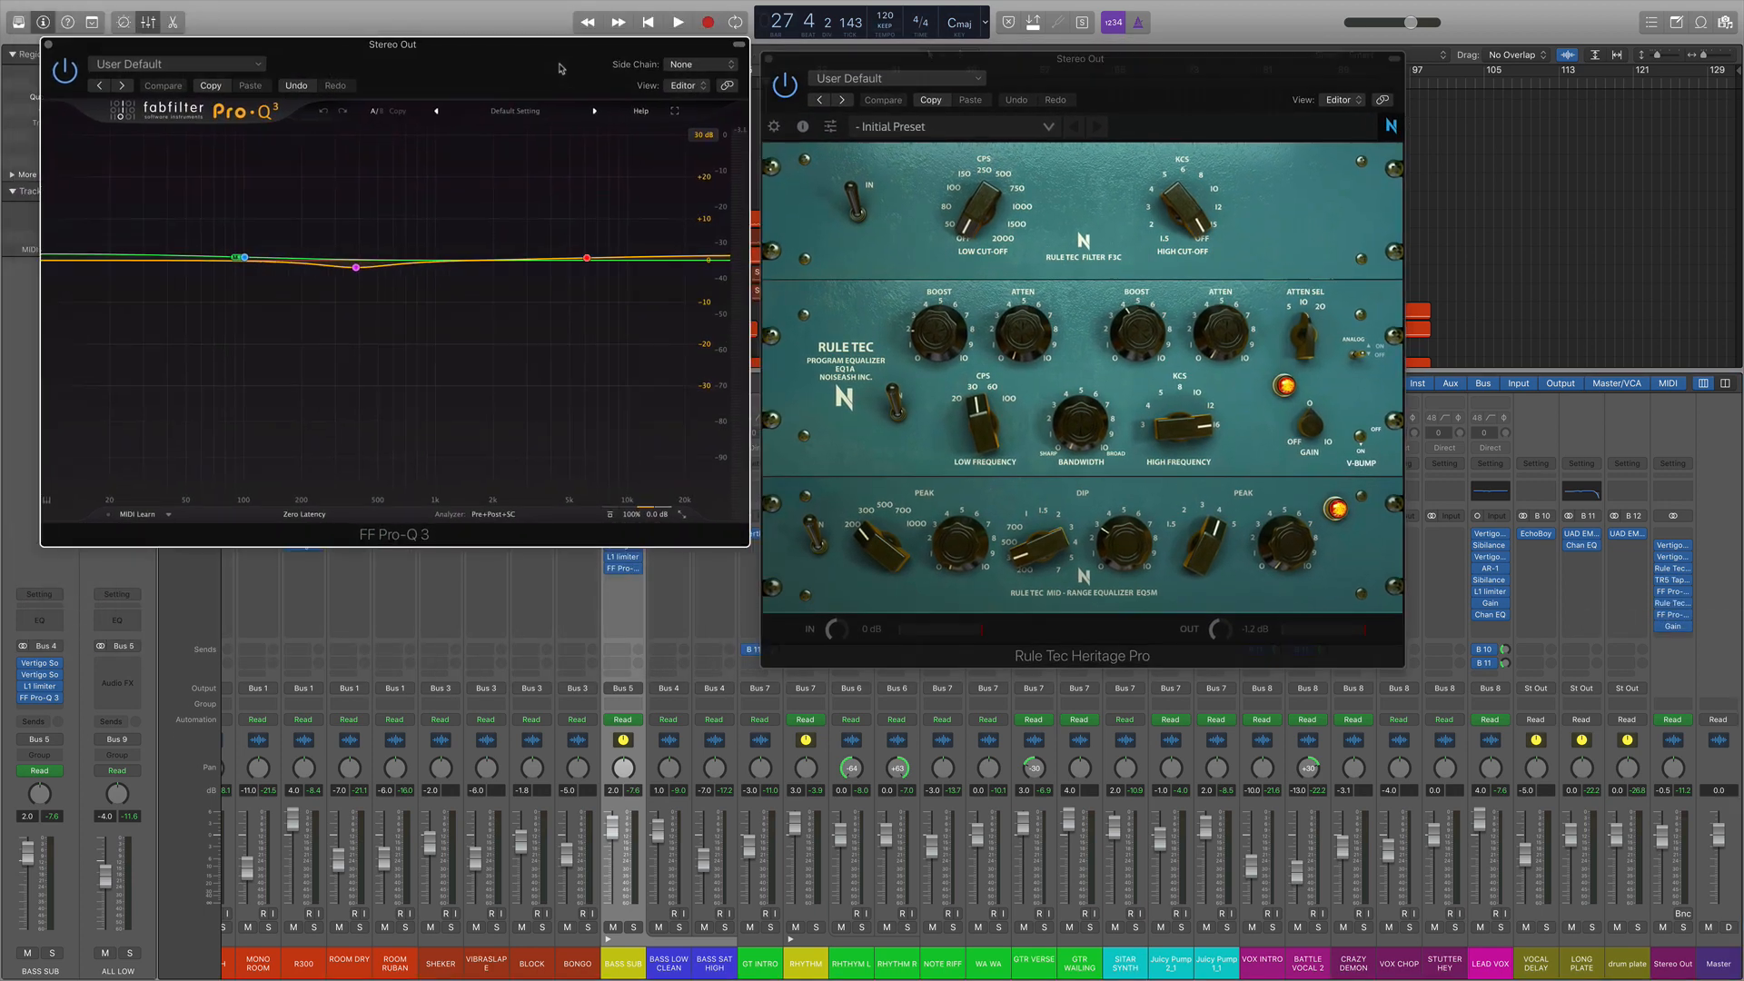
Step: Set the Pro-Q 3 display range to 12 dB and close both equalizer windows
click(705, 138)
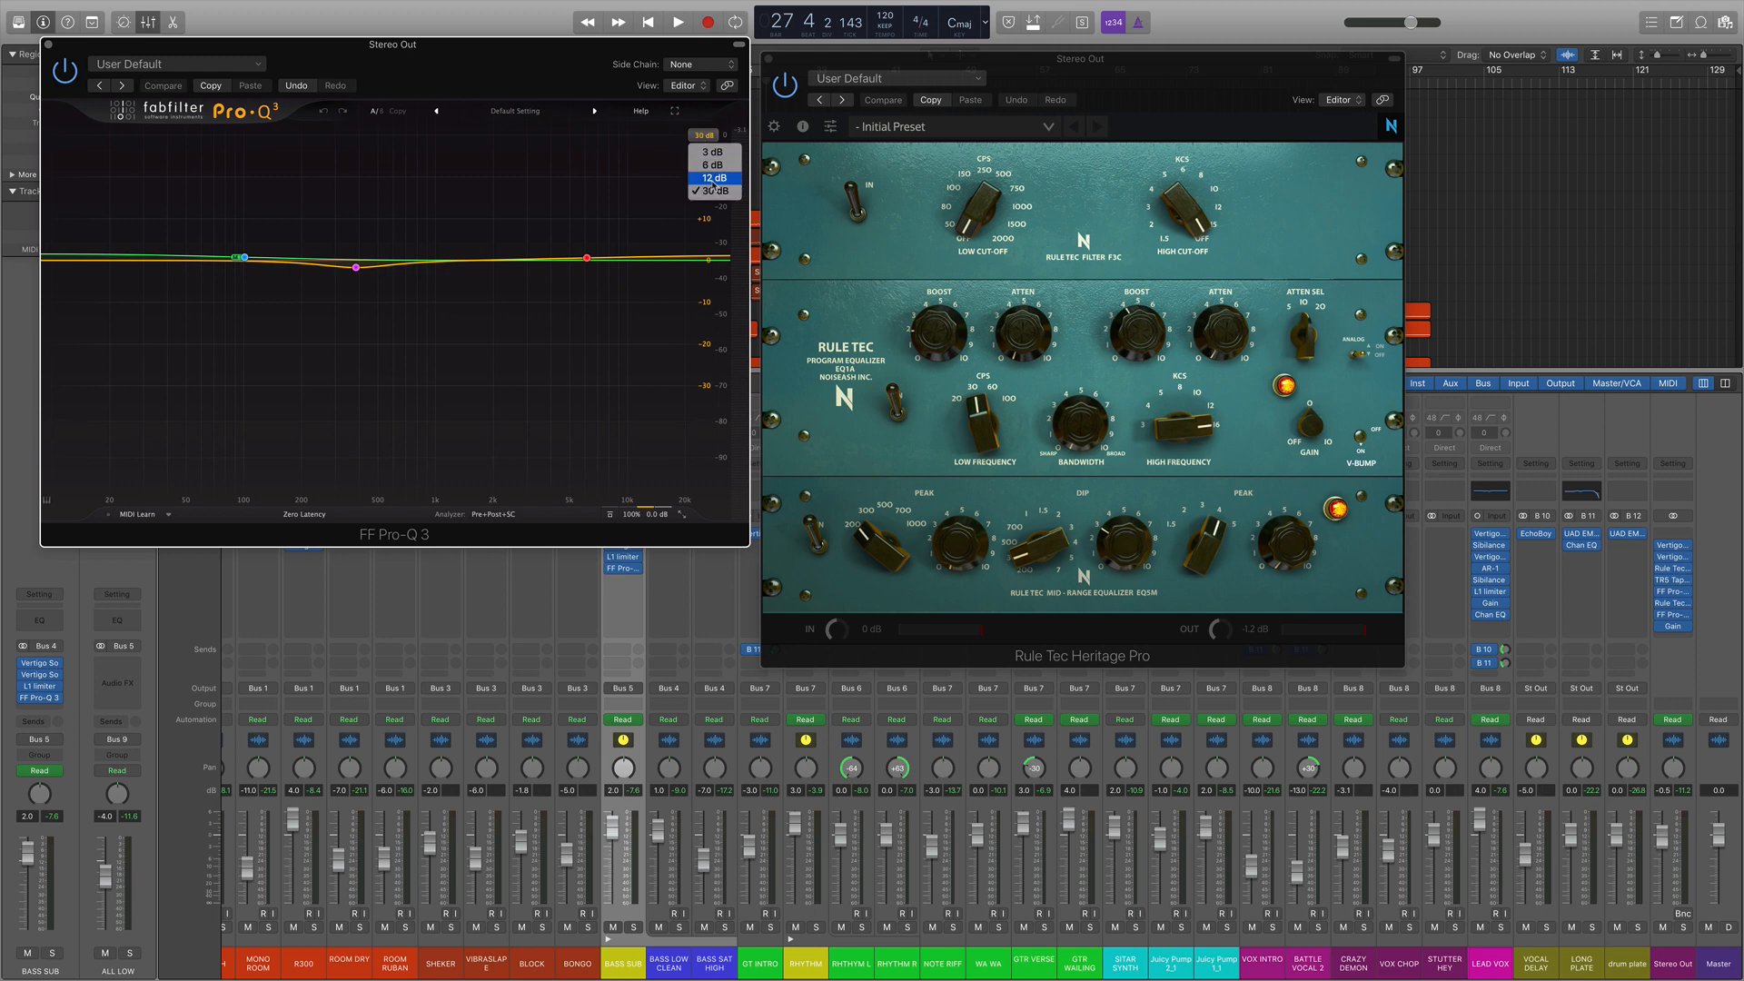
click(713, 182)
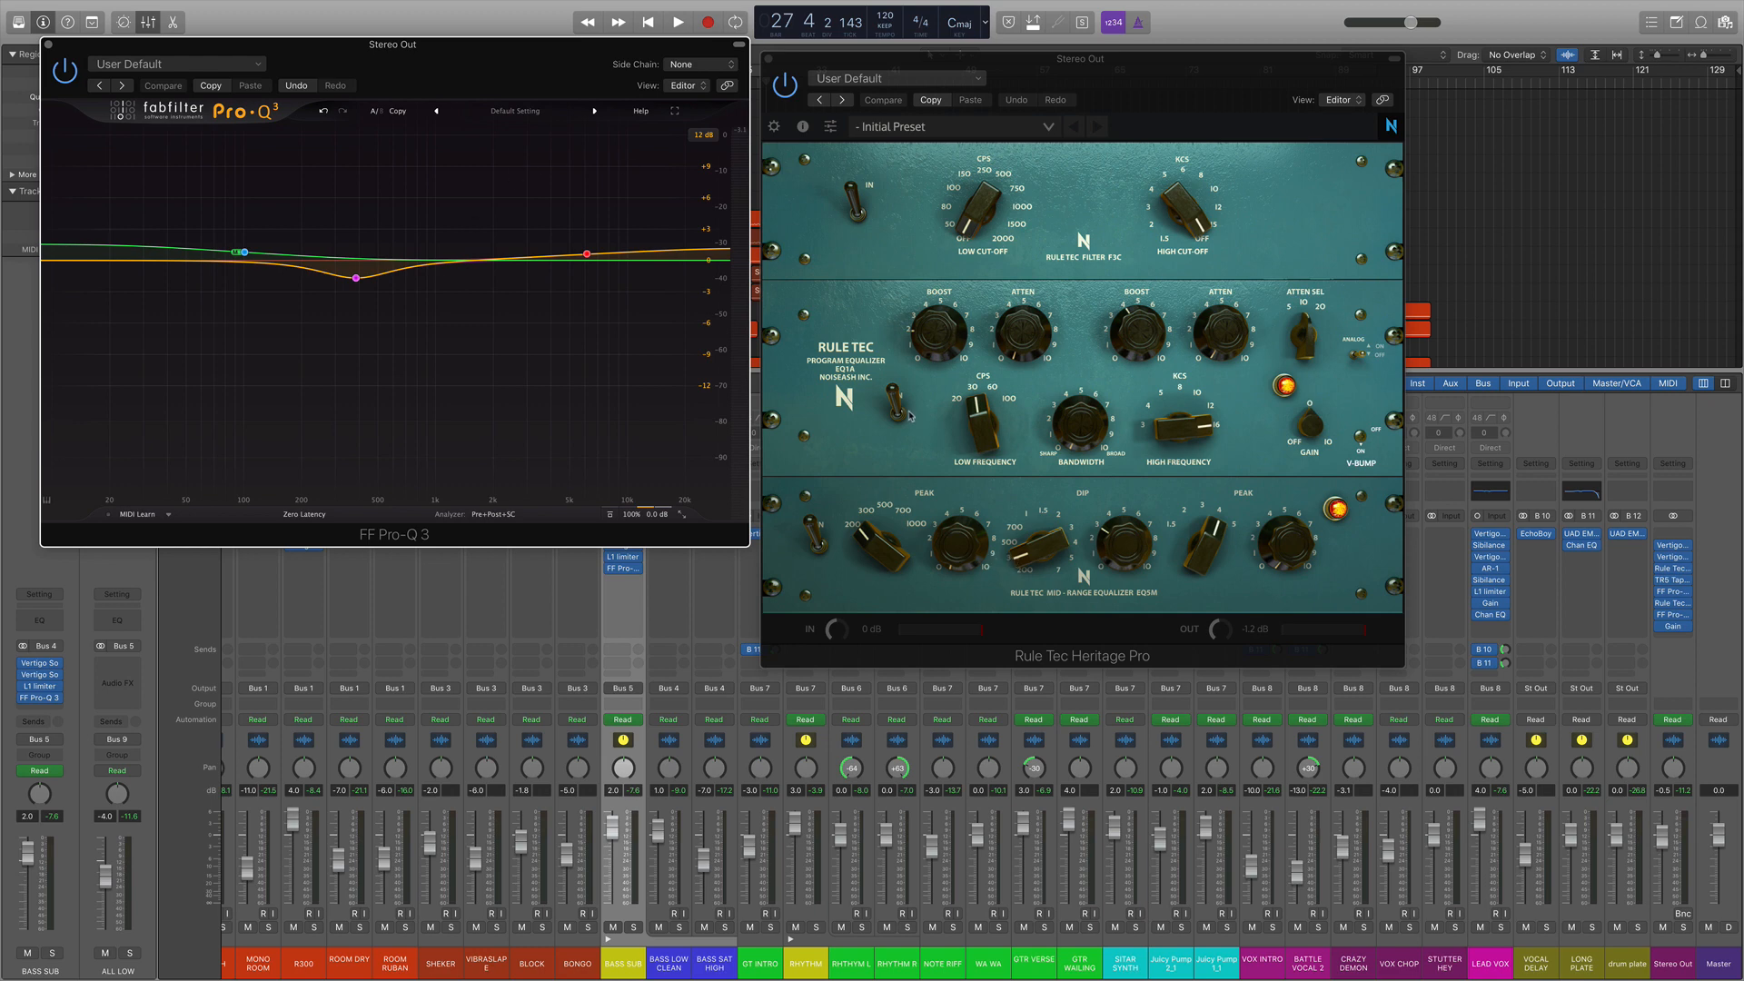
click(49, 44)
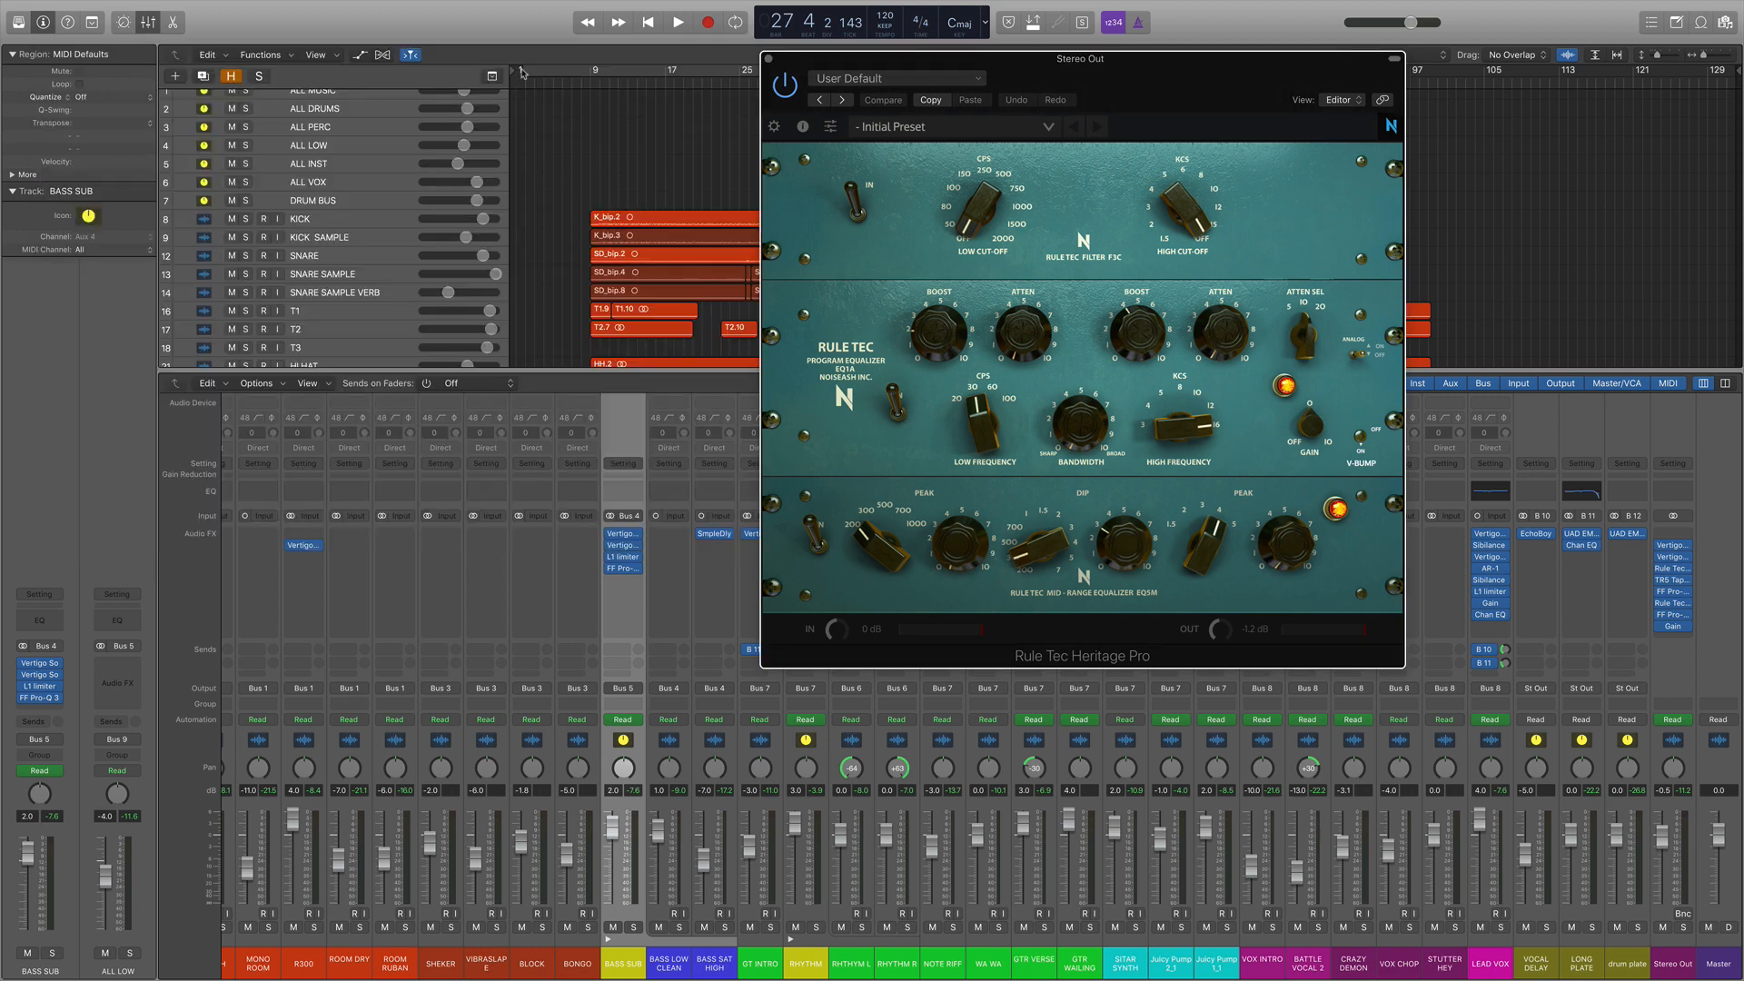
click(768, 58)
Step: Compare the mix from just before bar 9 with the Stereo Out's Pro-Q 3 and second Rule Tec equalizer bypassed and re-enabled
click(586, 83)
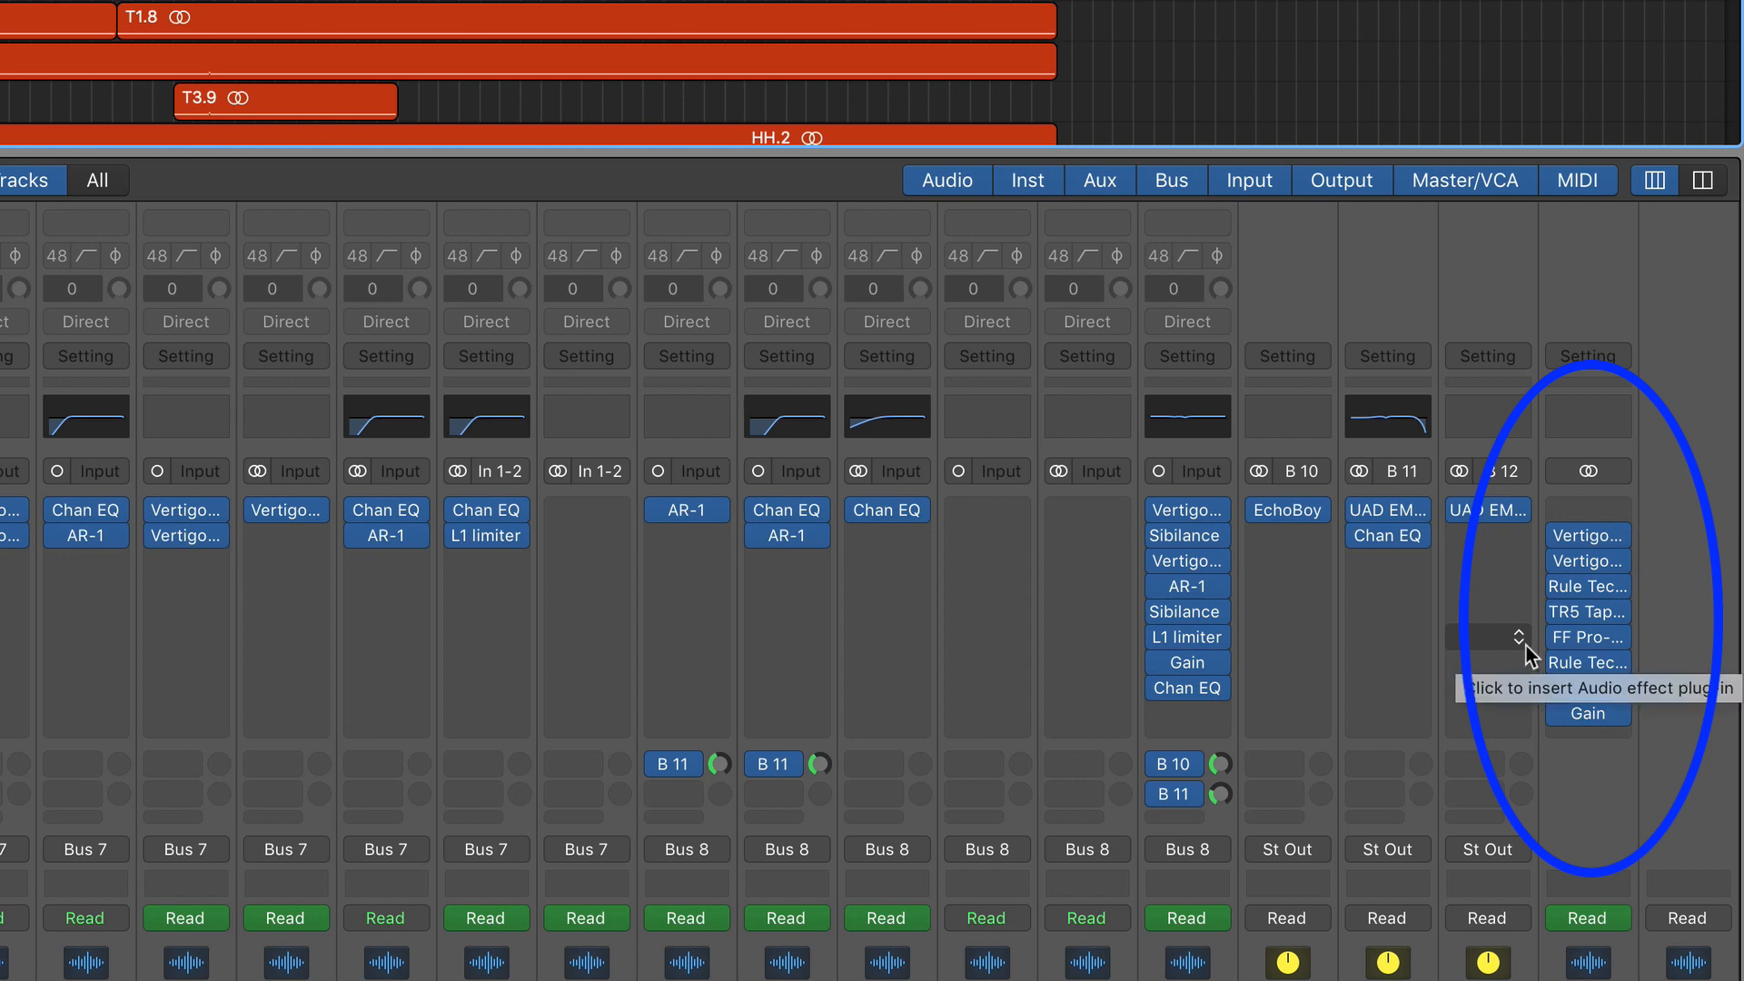
drag(1558, 638, 1561, 657)
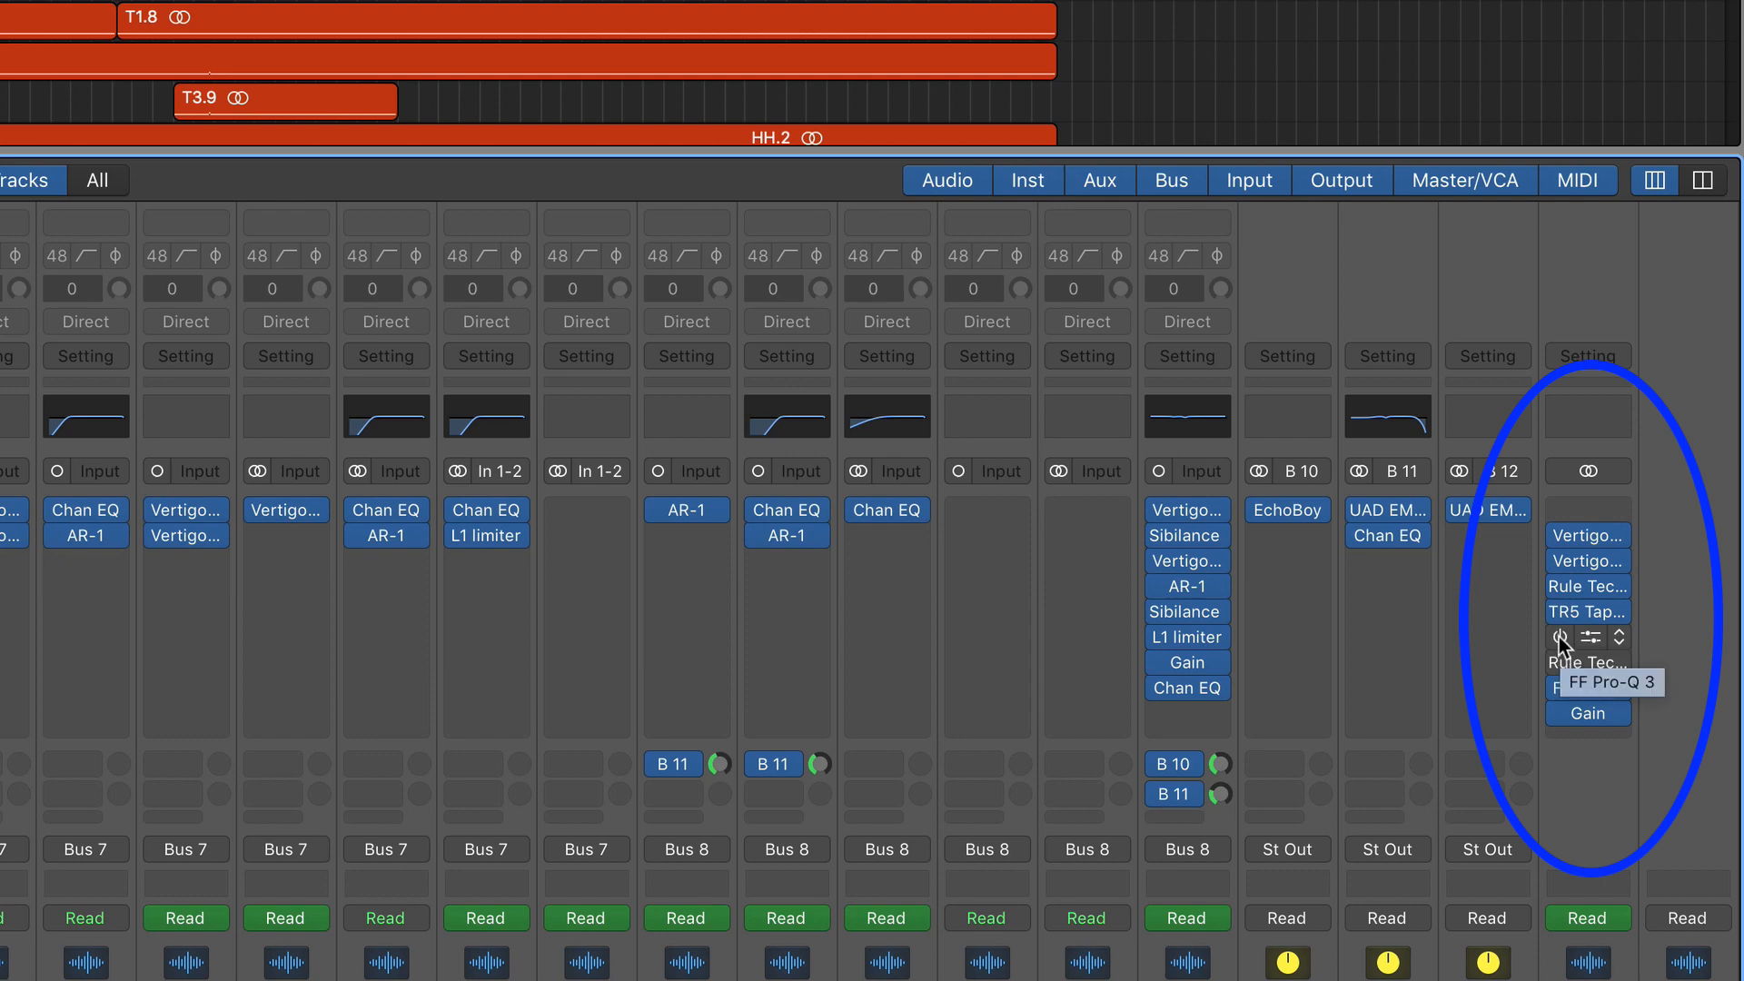
click(1558, 636)
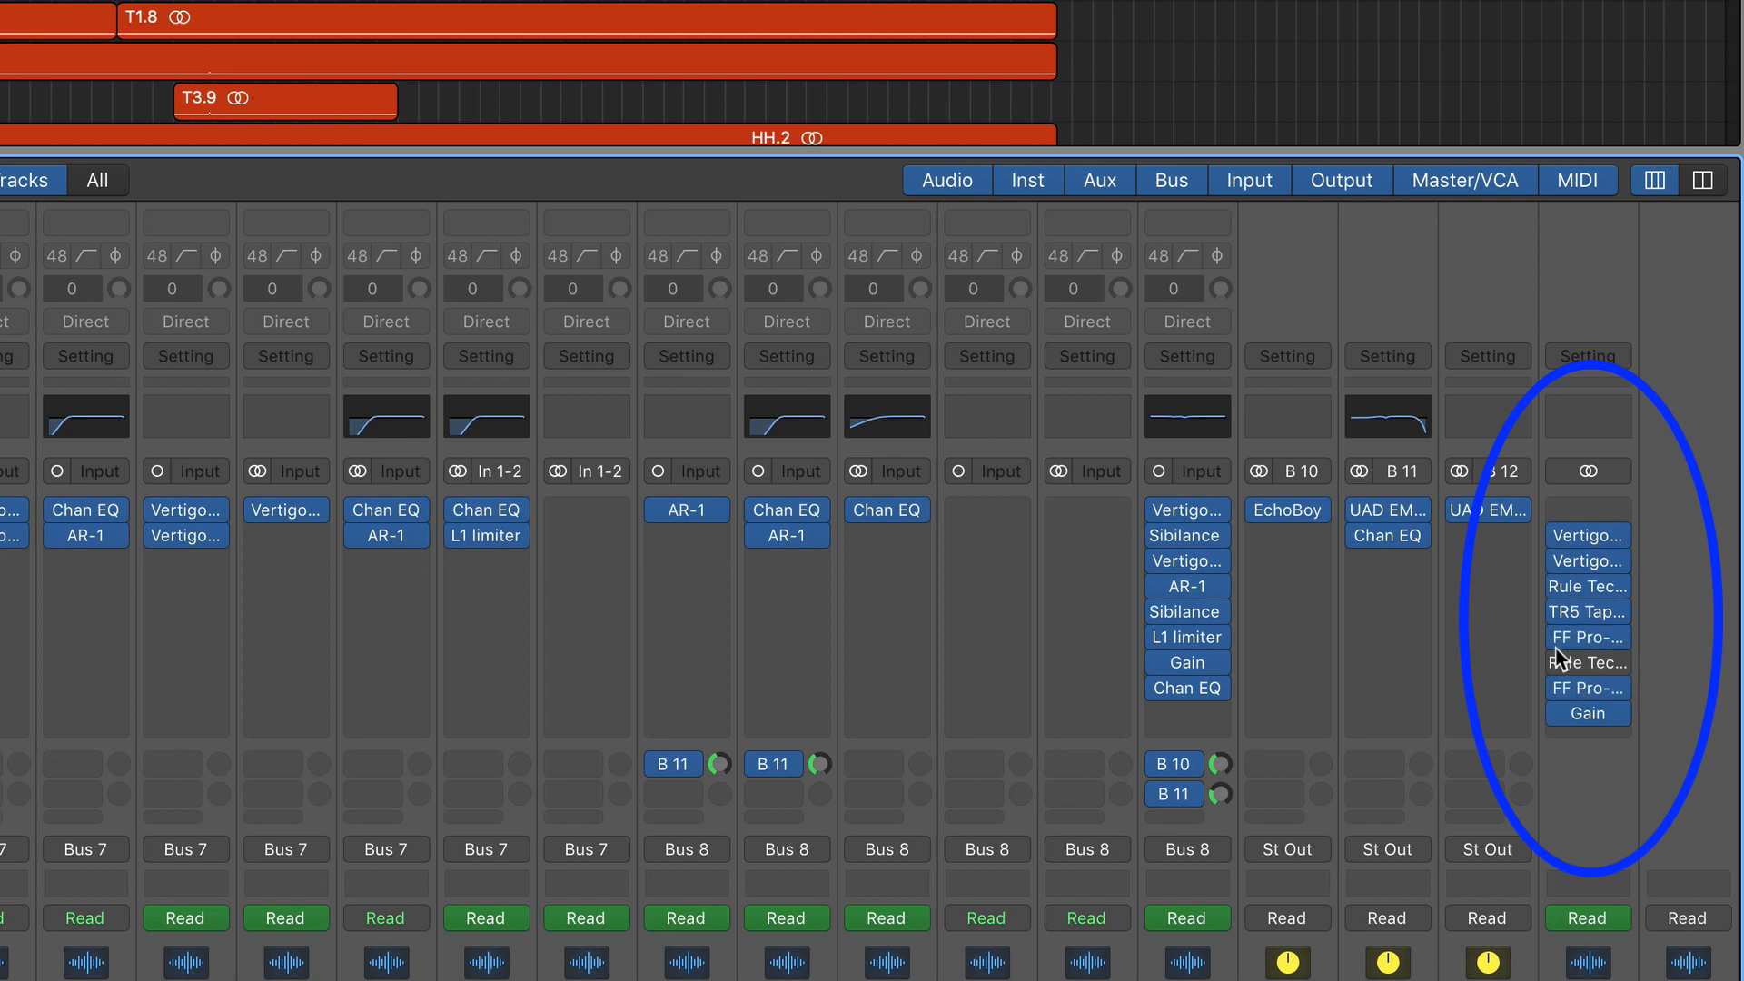
click(1557, 661)
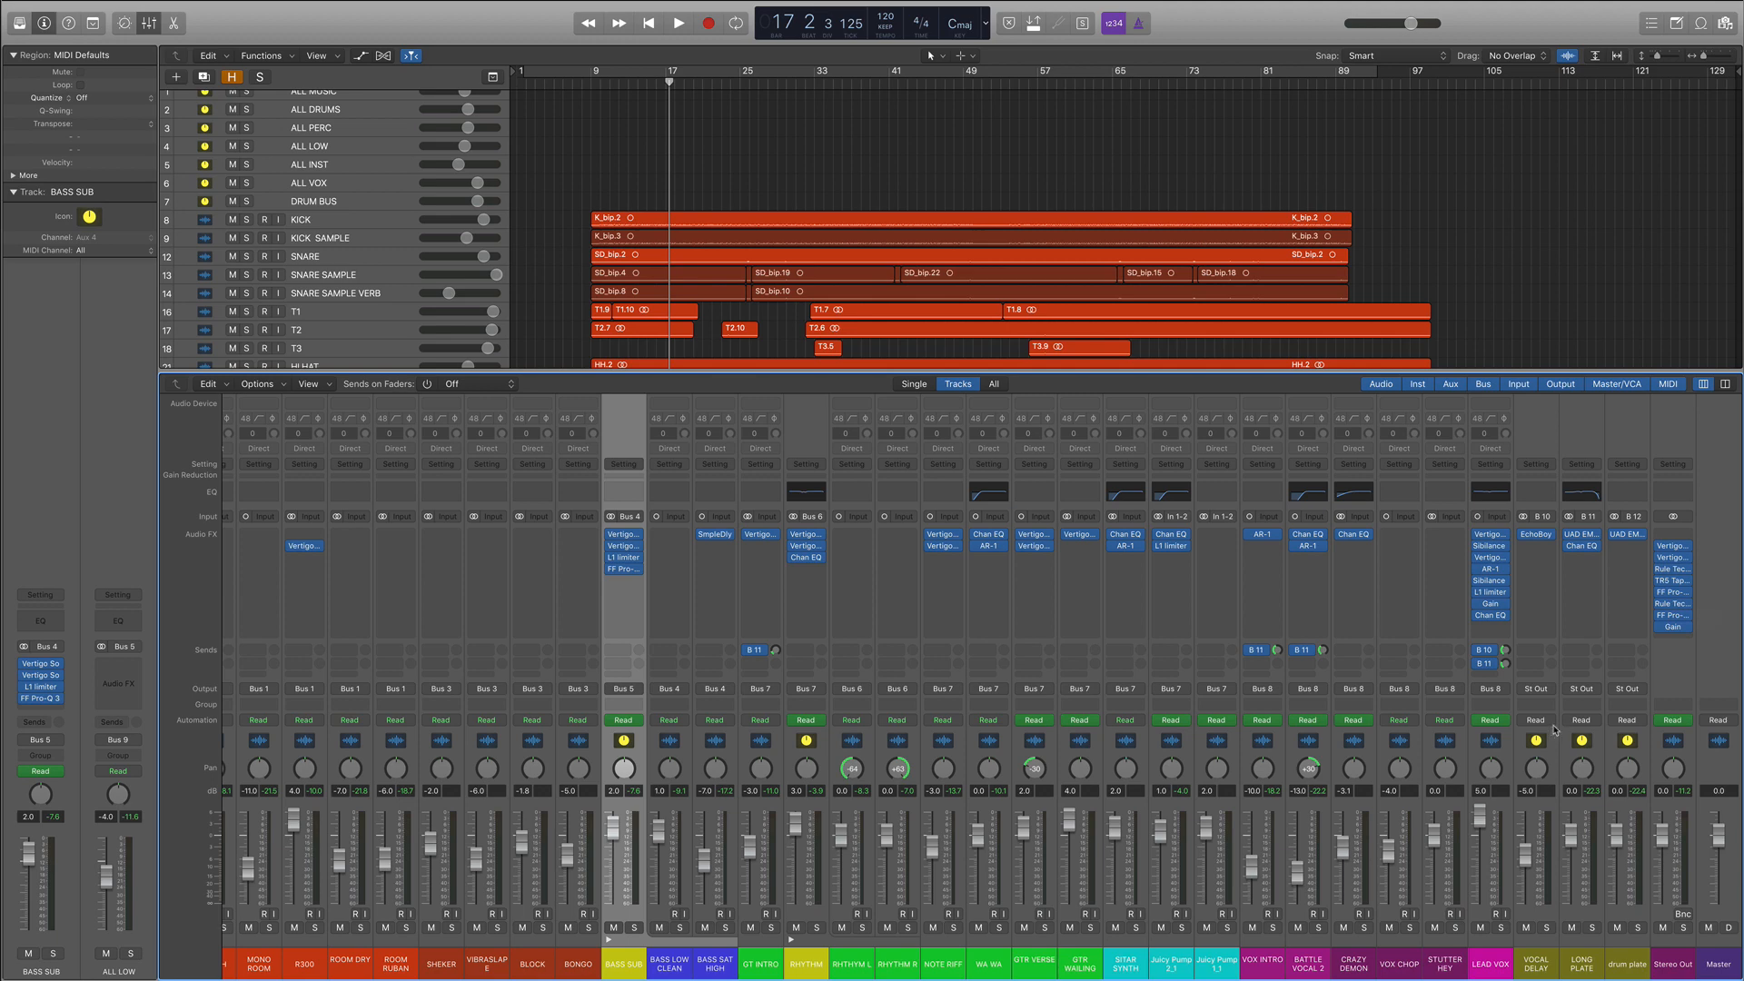
Step: Review the Stereo Out's first Pro-Q 3 curve and the following Rule Tec Heritage Pro settings, closing each window
click(1674, 595)
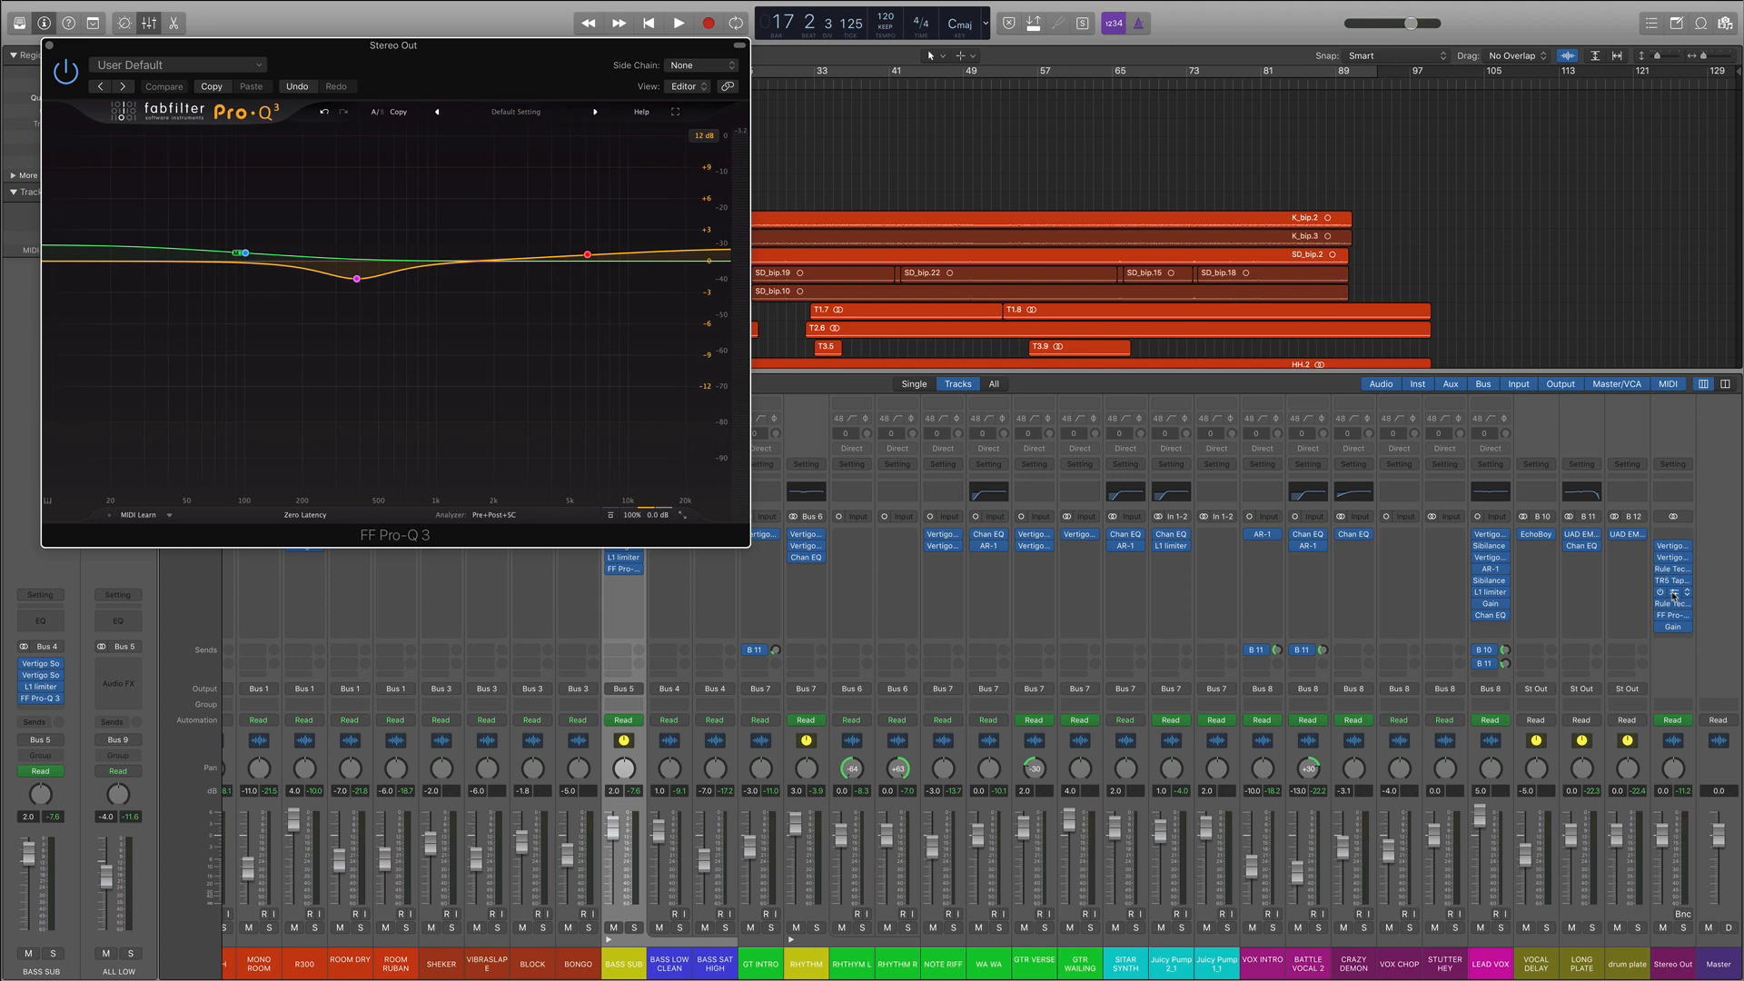
click(1674, 595)
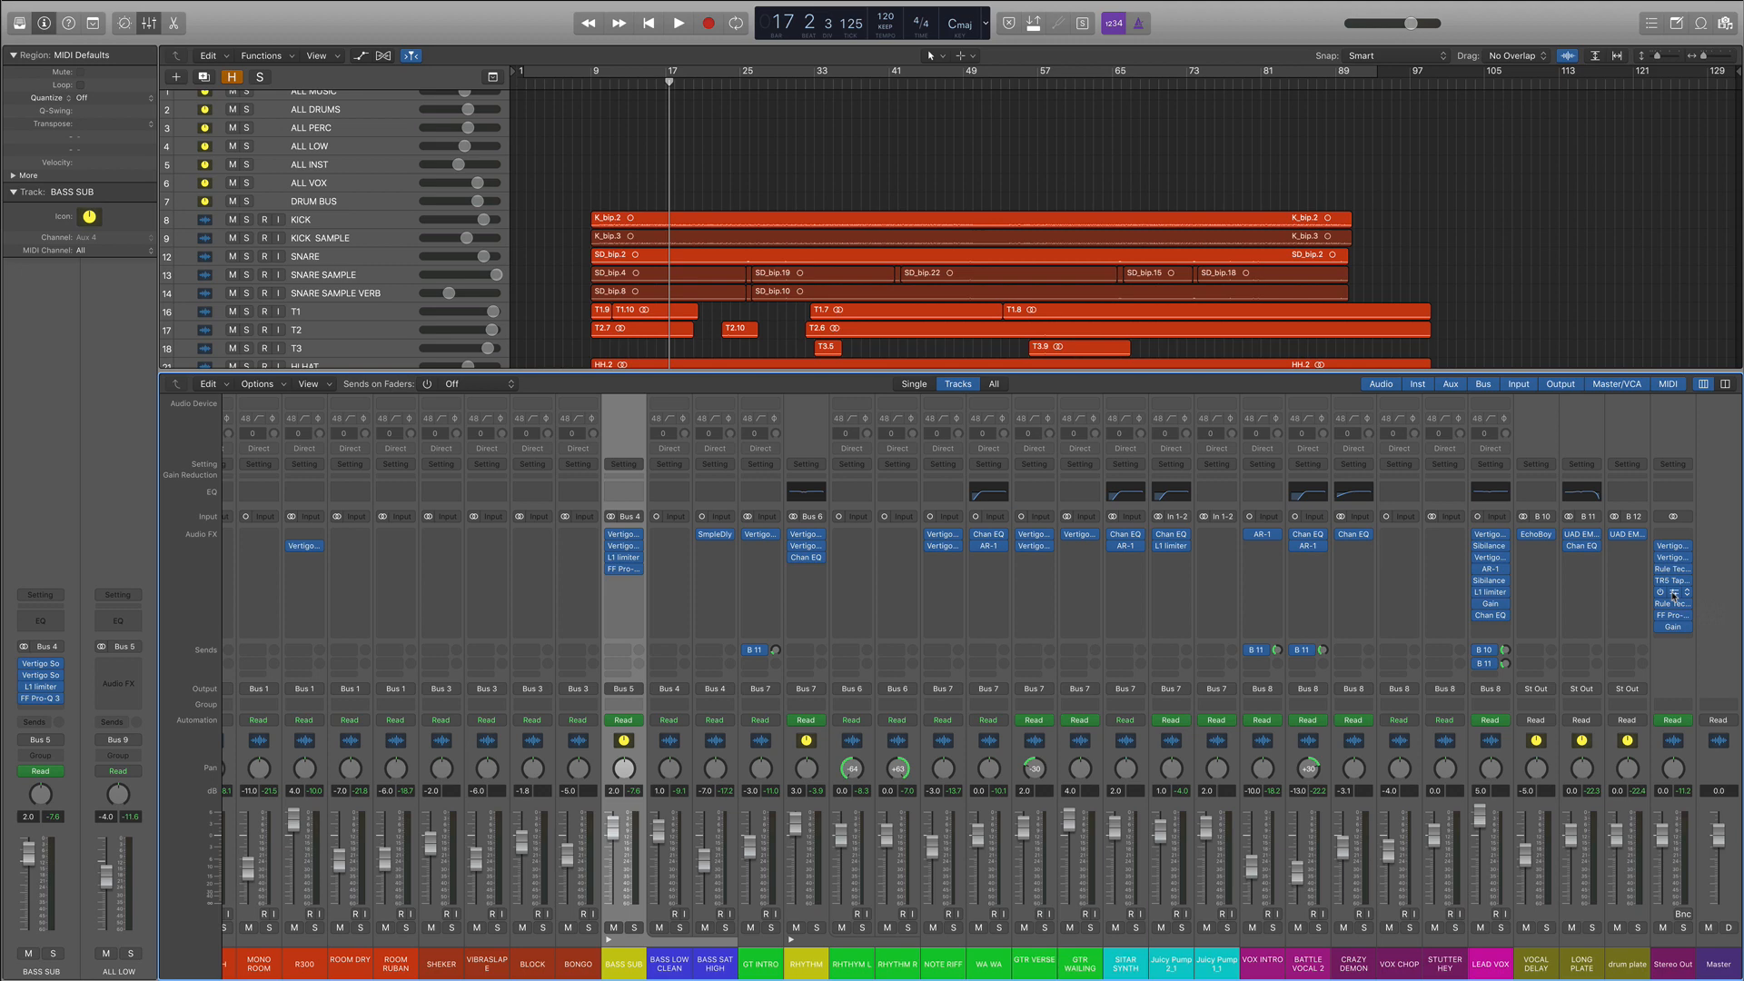
click(1674, 596)
click(1675, 598)
click(1676, 607)
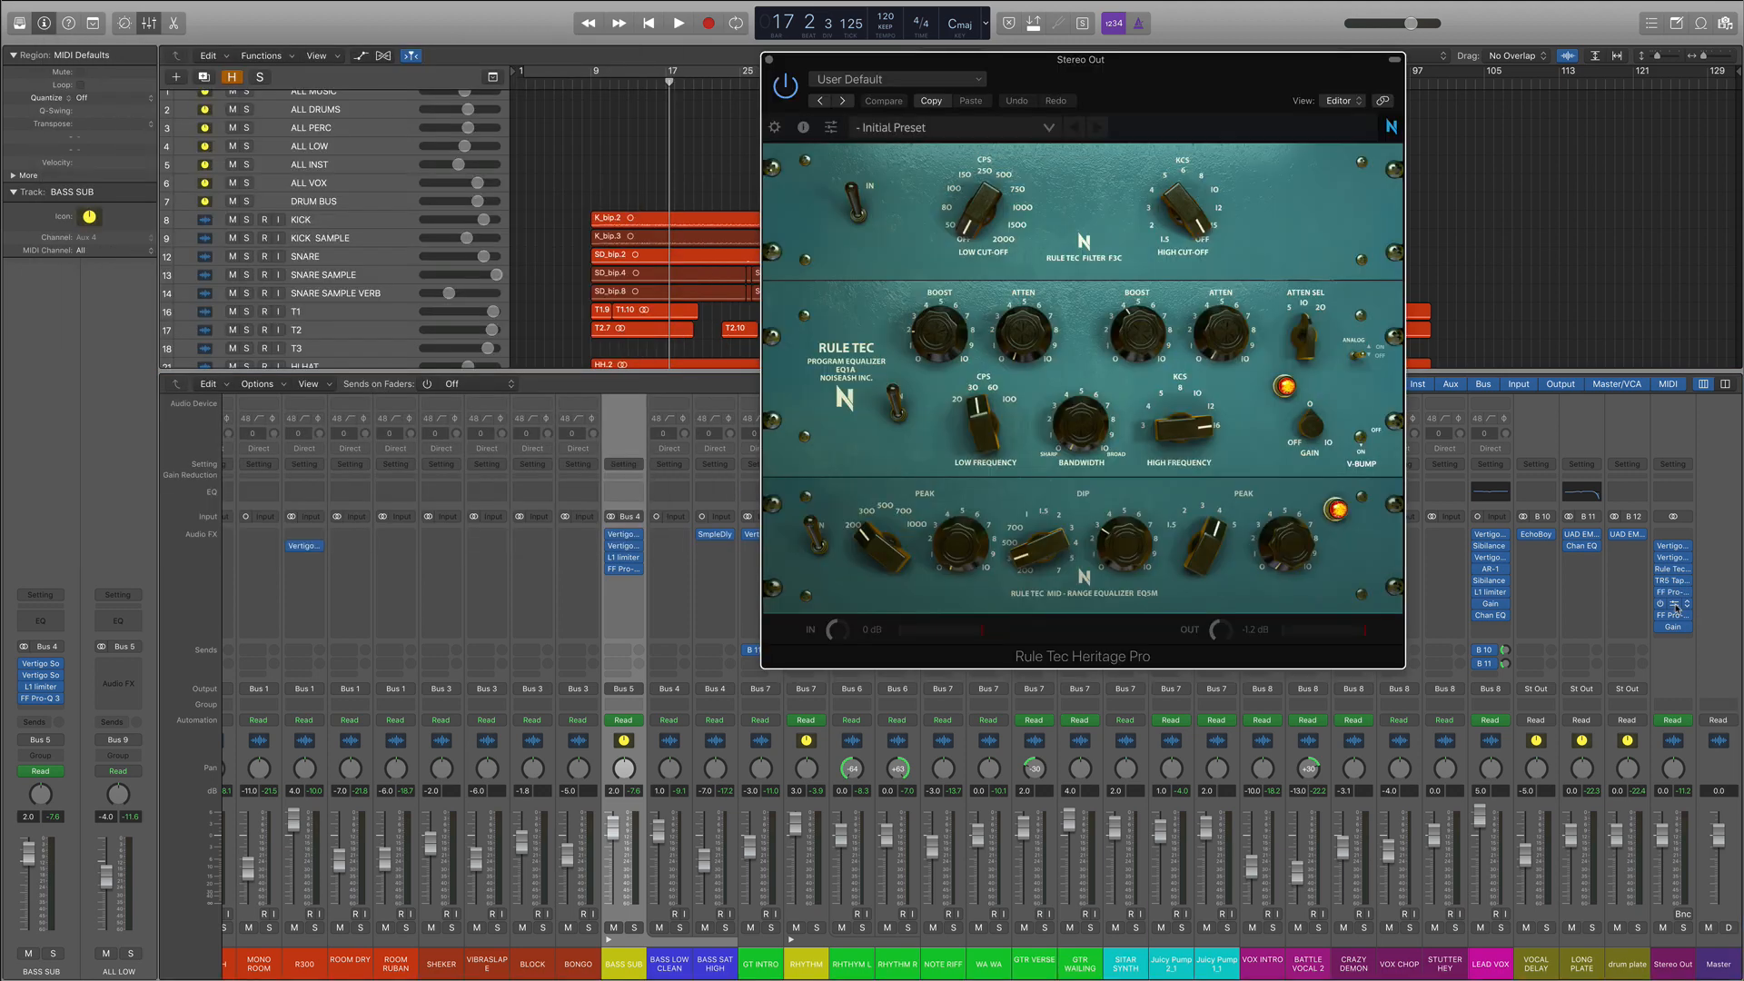
click(1677, 609)
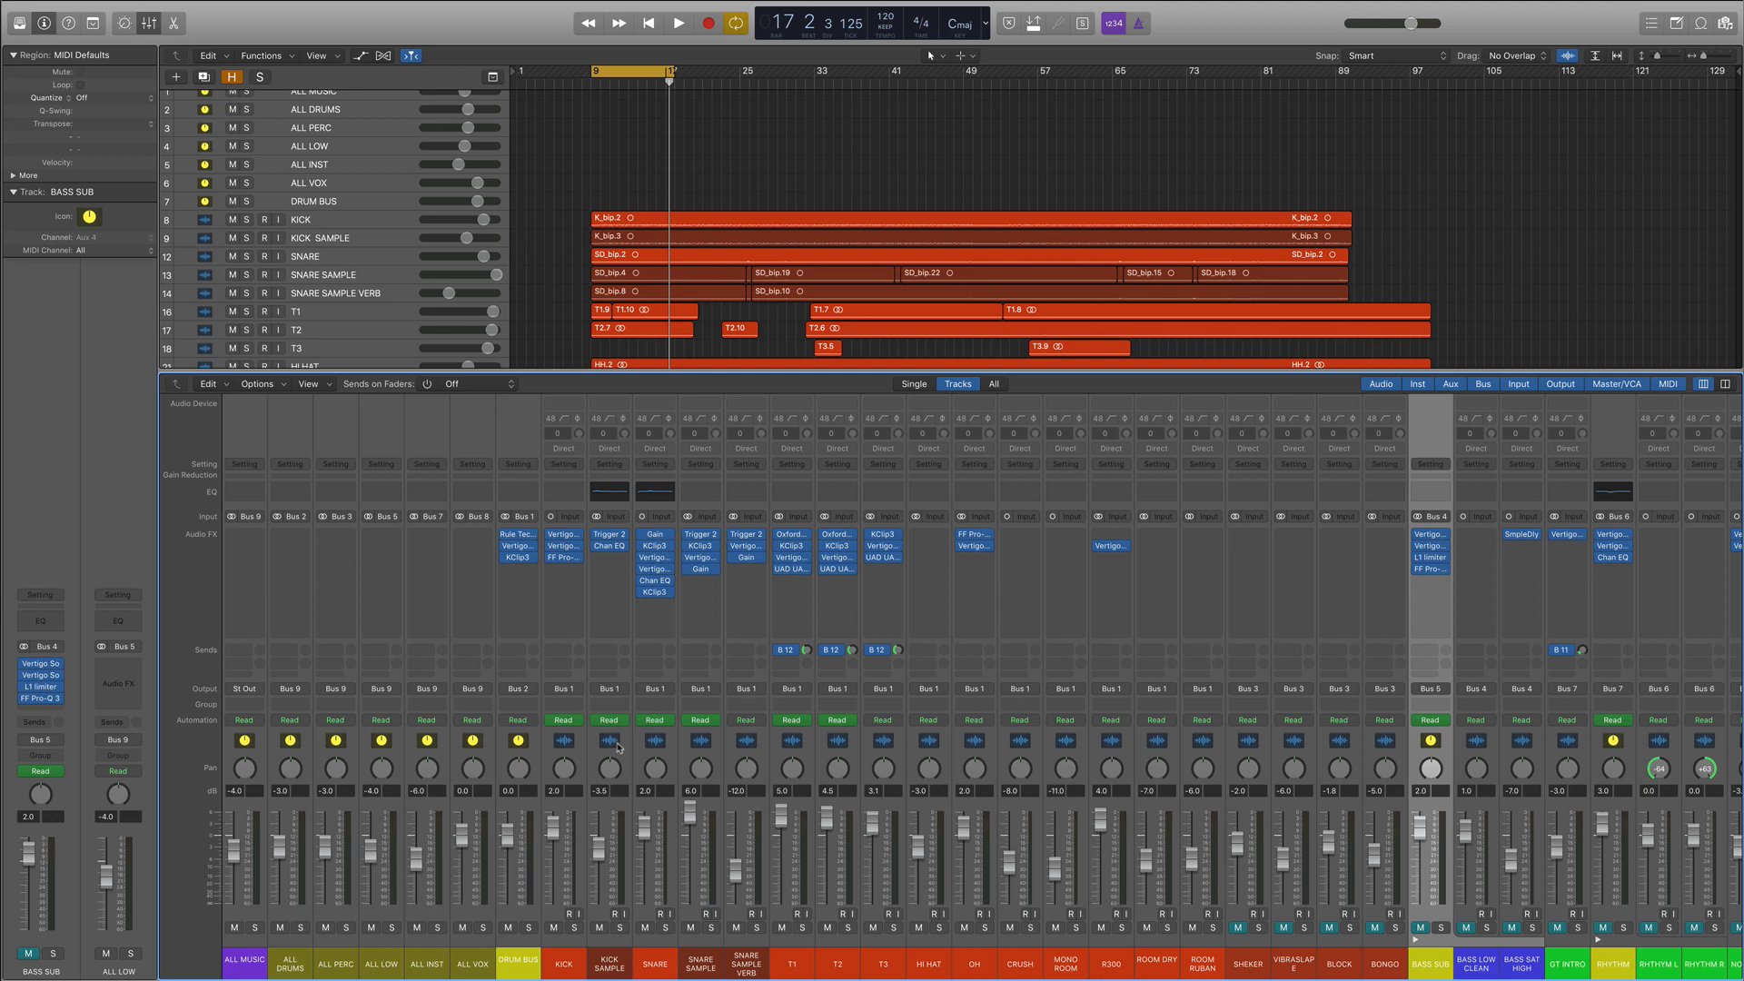
Step: Solo the KICK SAMPLE, SNARE SAMPLE and SNARE SAMPLE VERB channels together and play them briefly
click(618, 747)
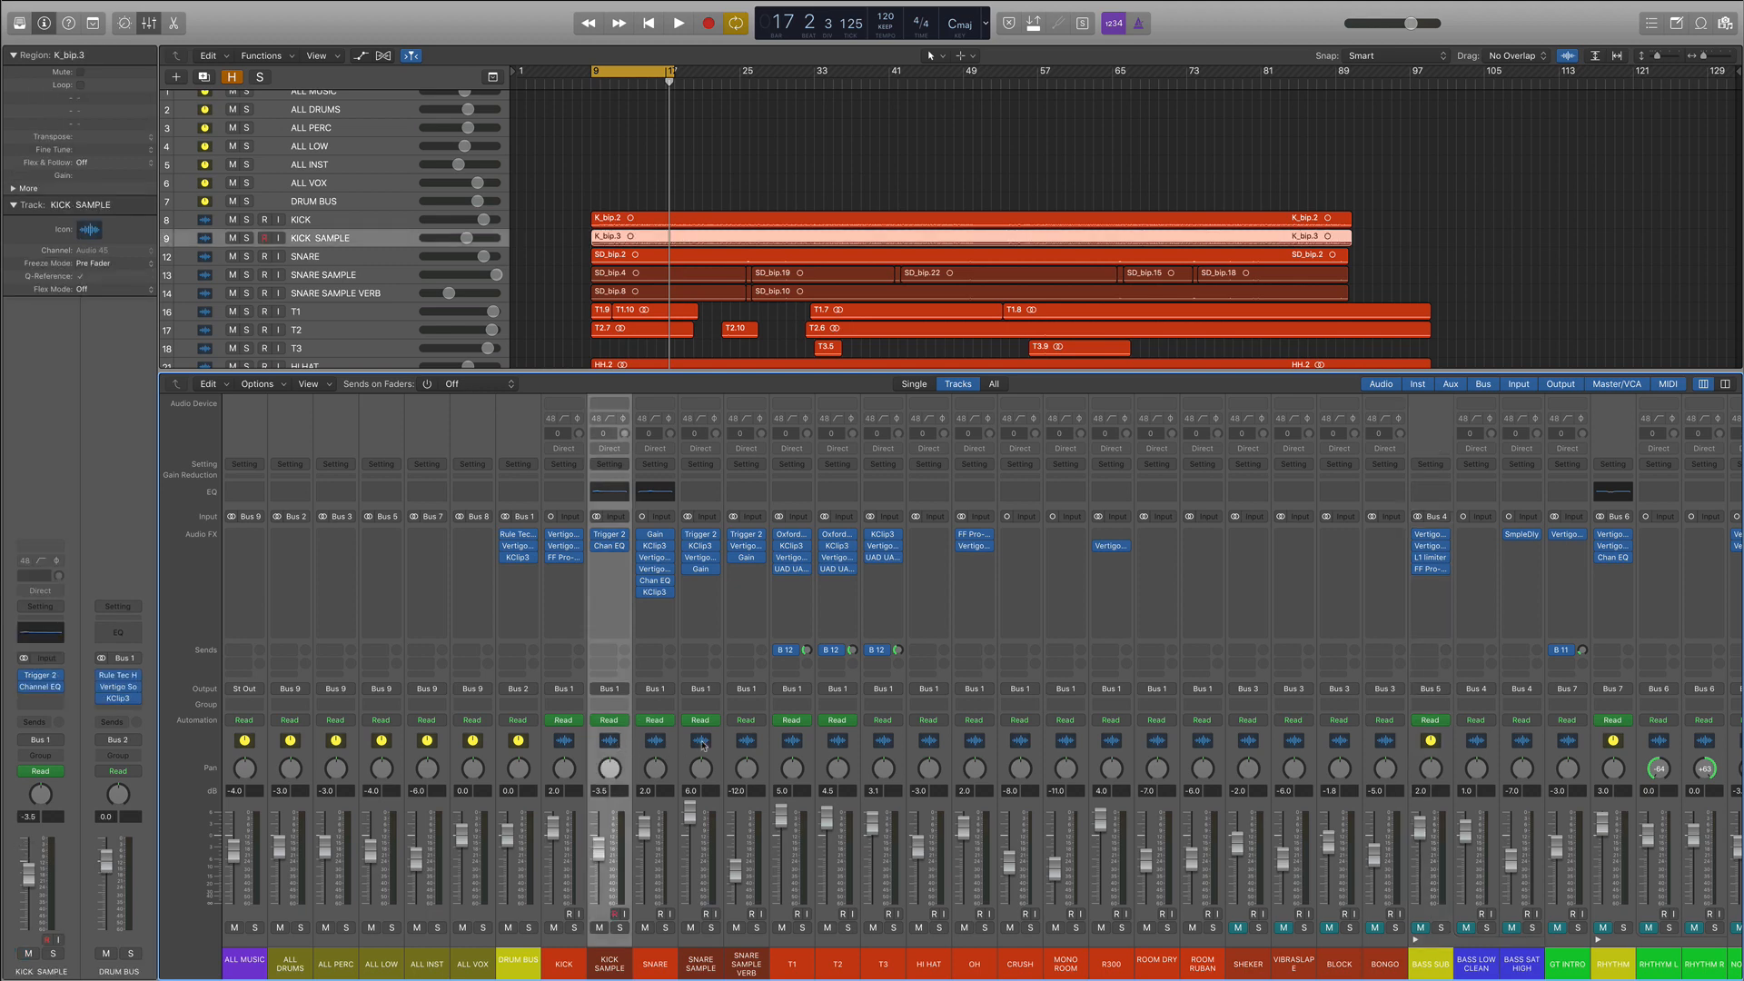
super+click(702, 745)
super+click(754, 742)
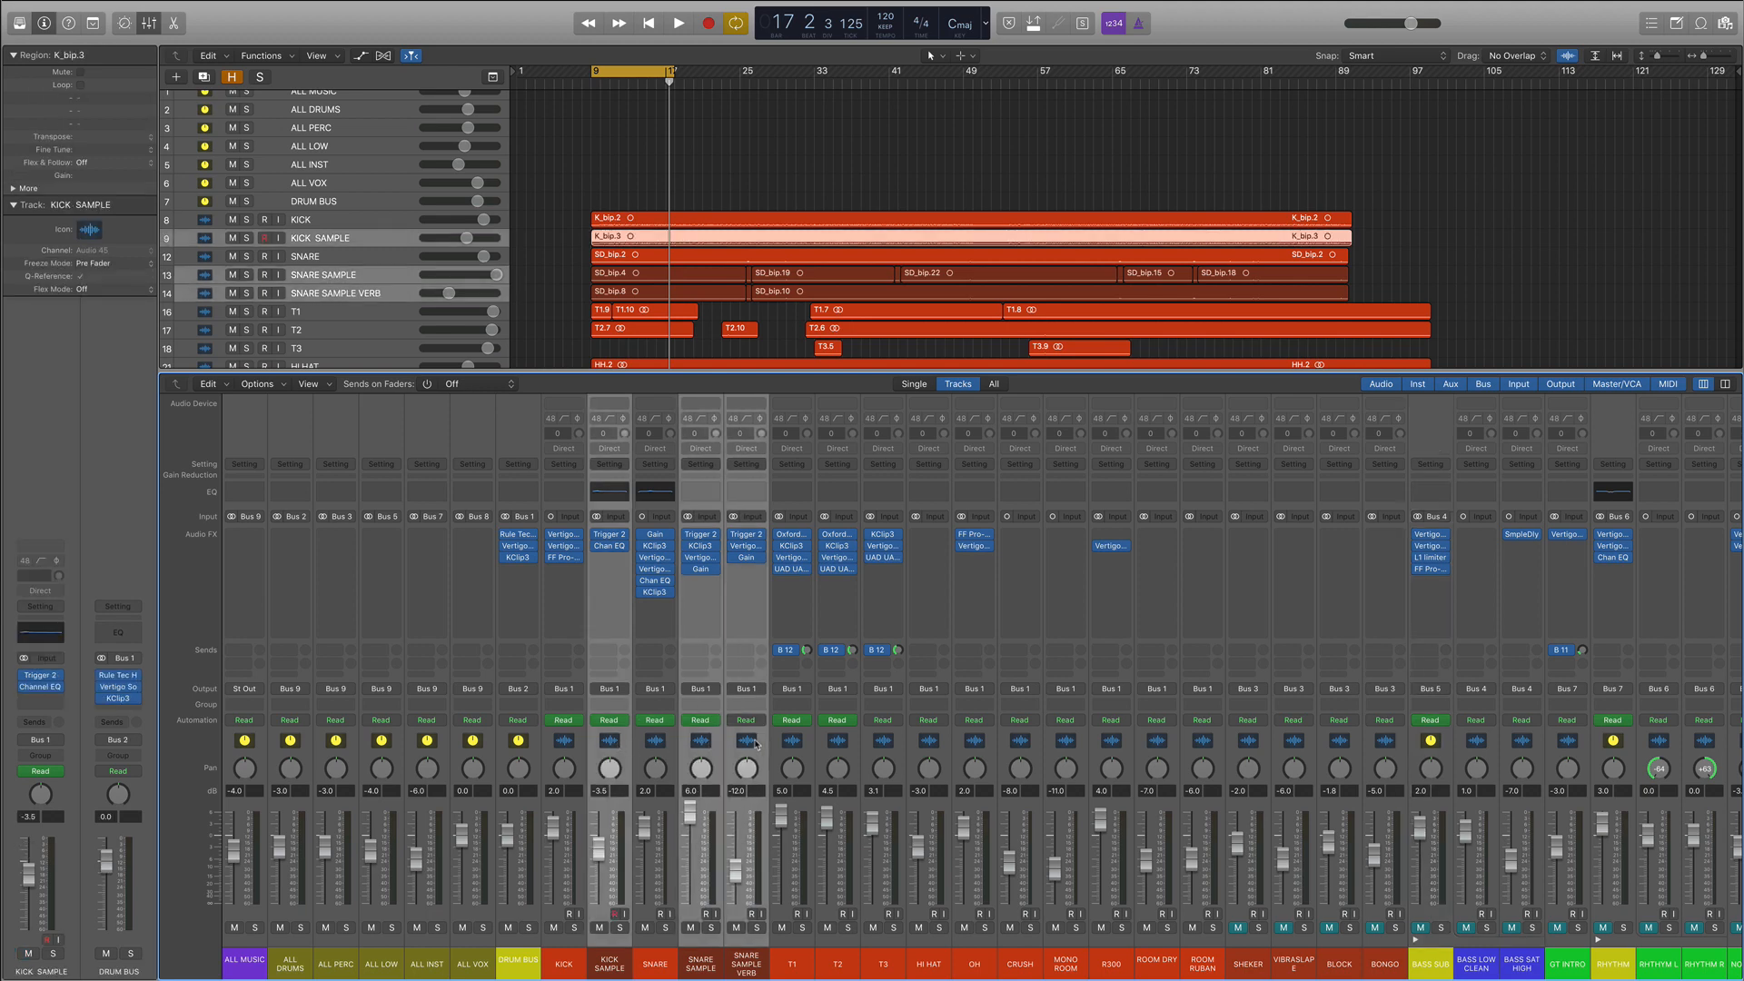
click(757, 927)
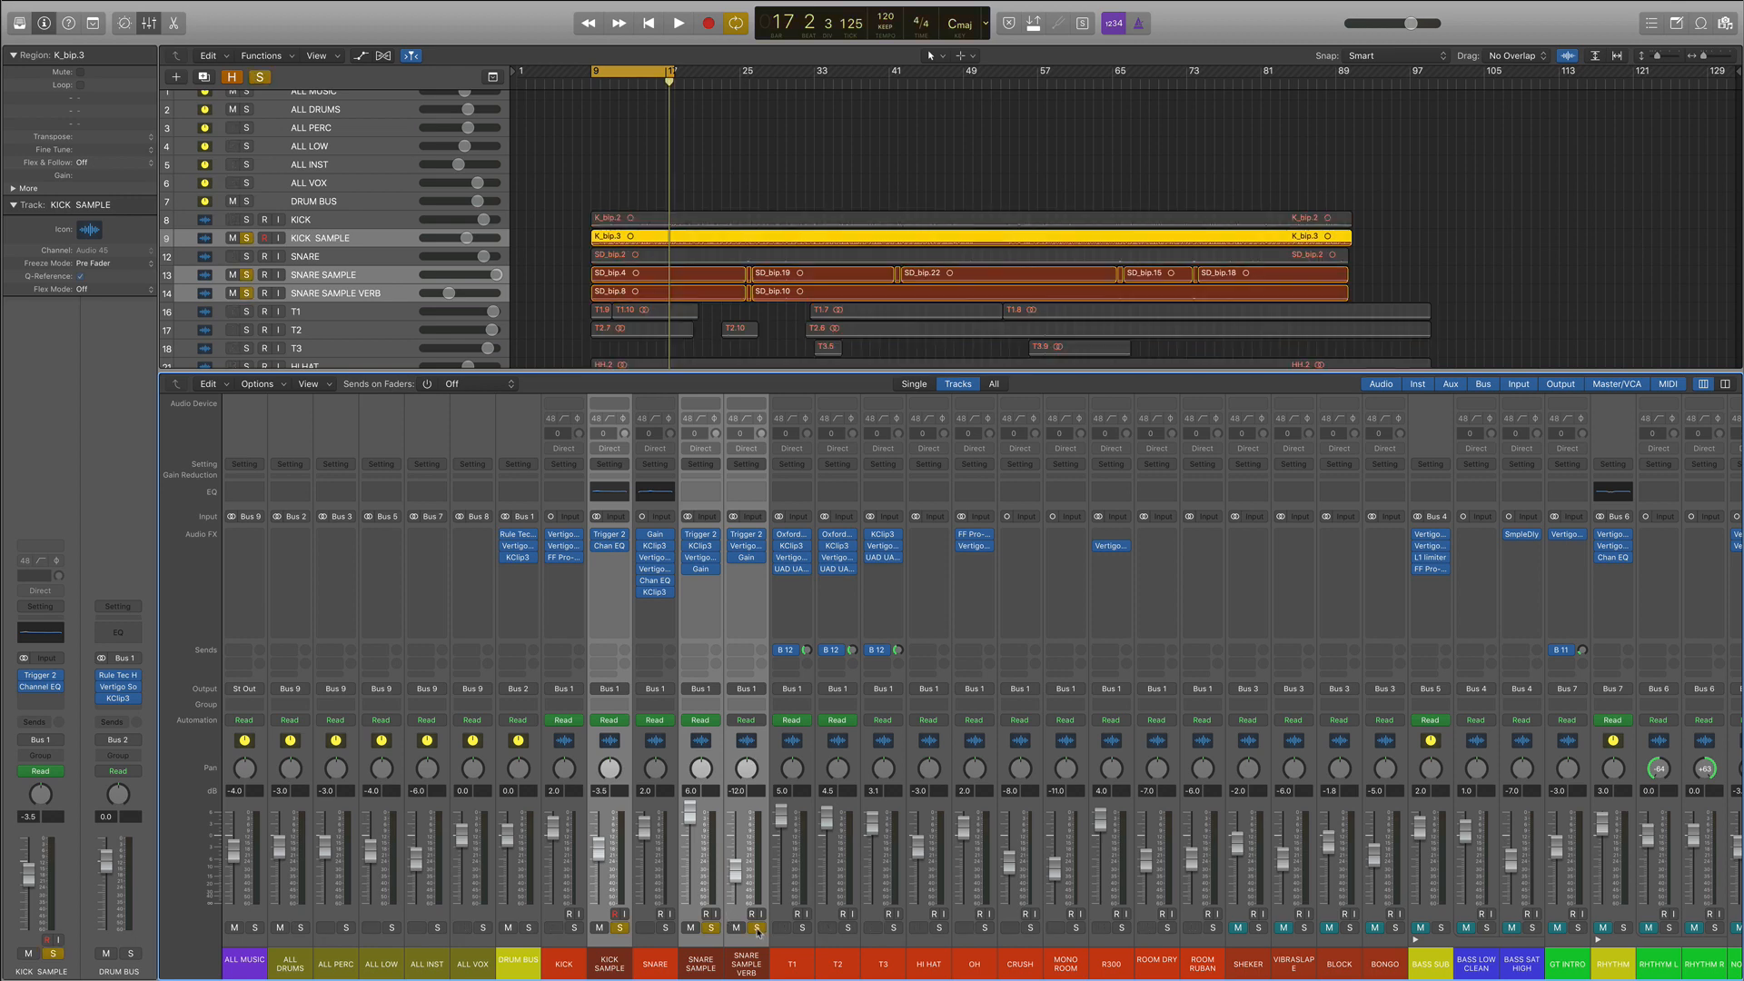
key(space)
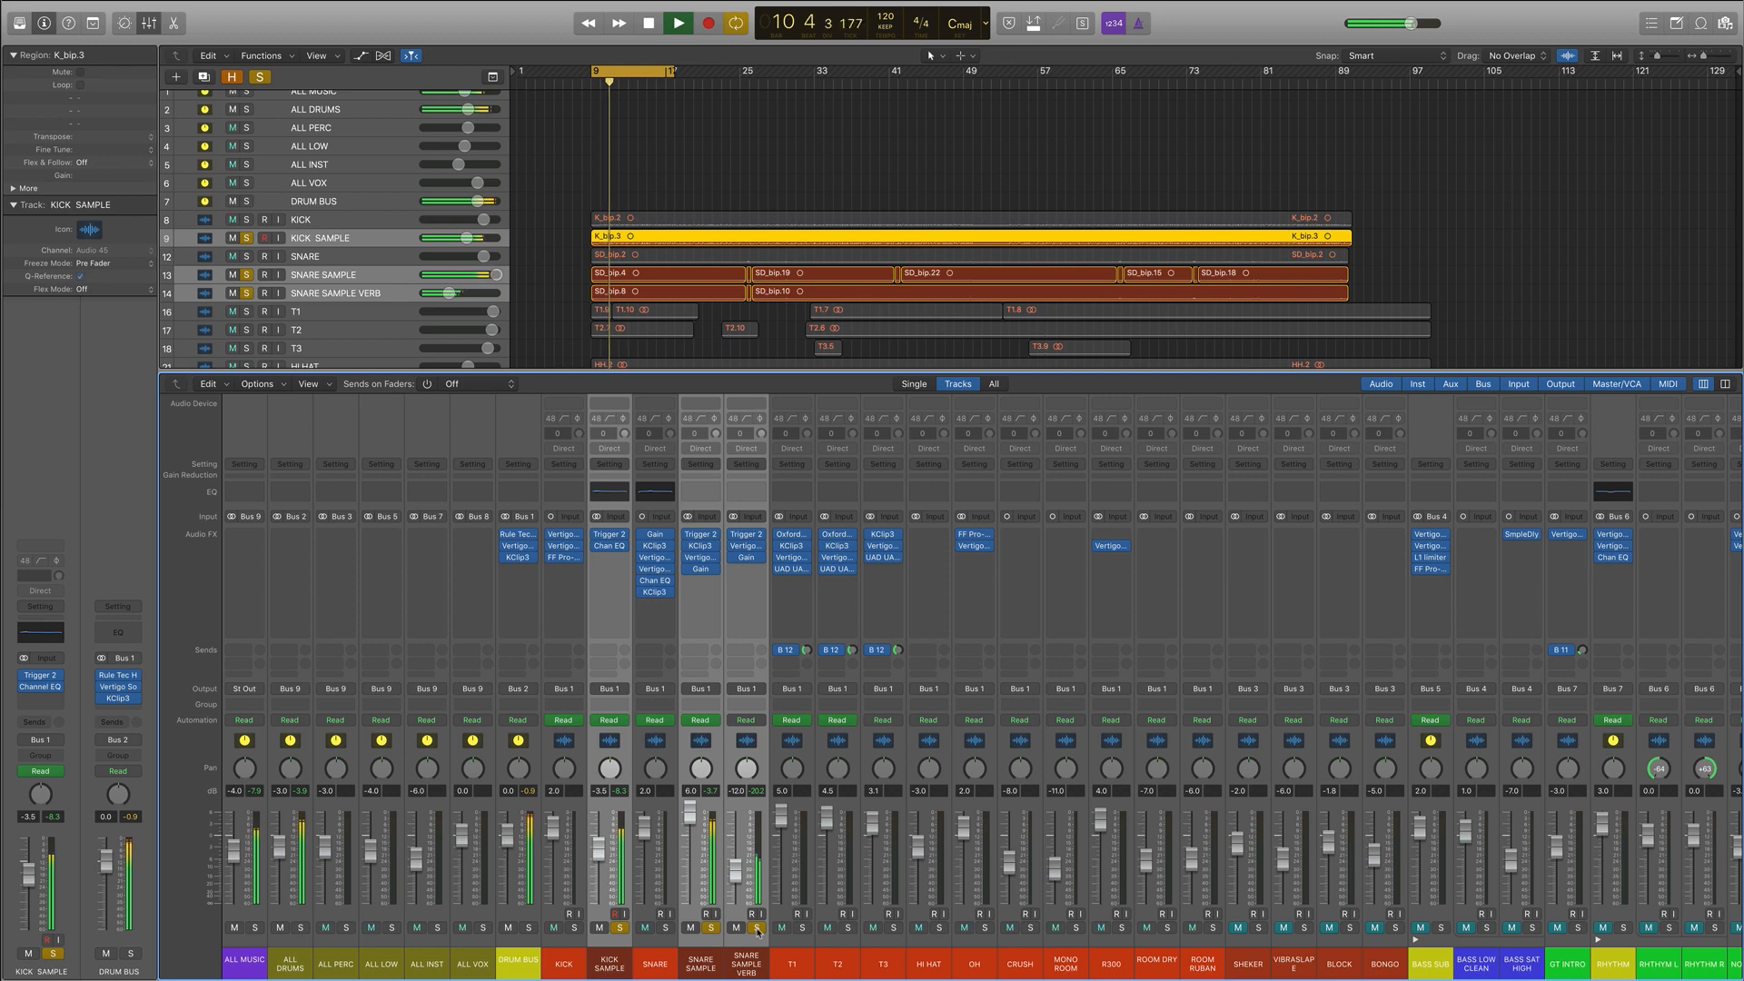
key(space)
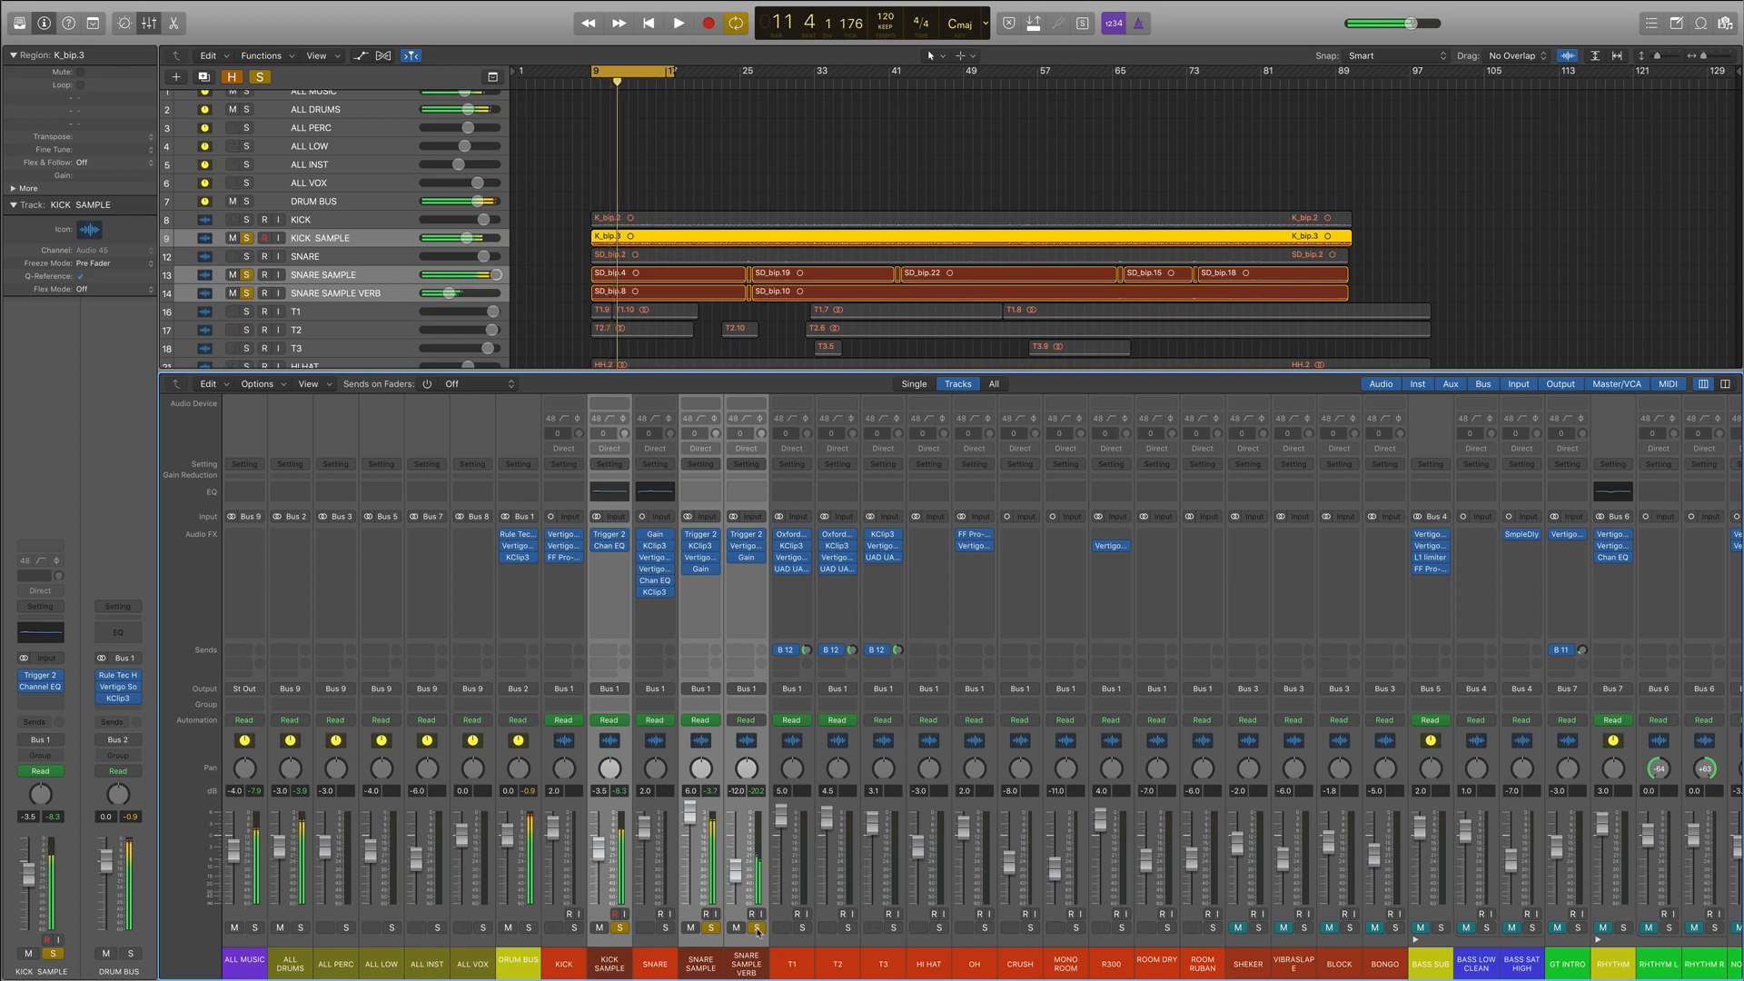
Step: Unsolo and mute the three selected sample channels, and play the drums without them
click(757, 928)
click(736, 928)
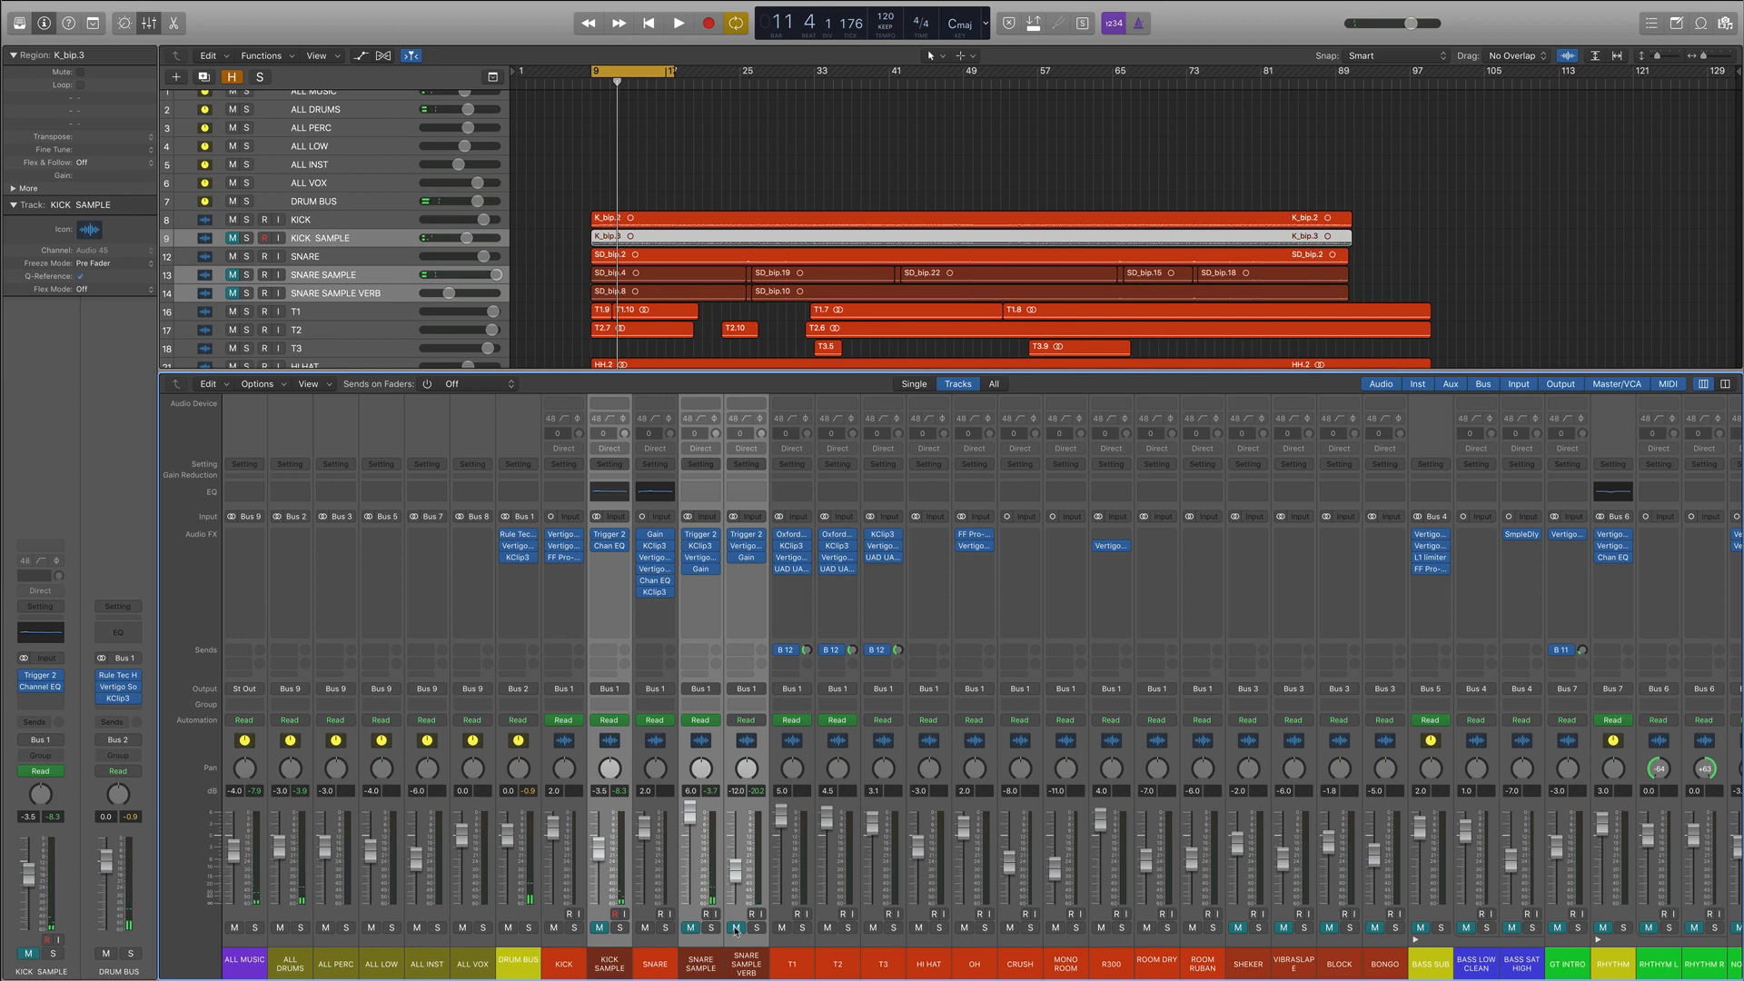
key(space)
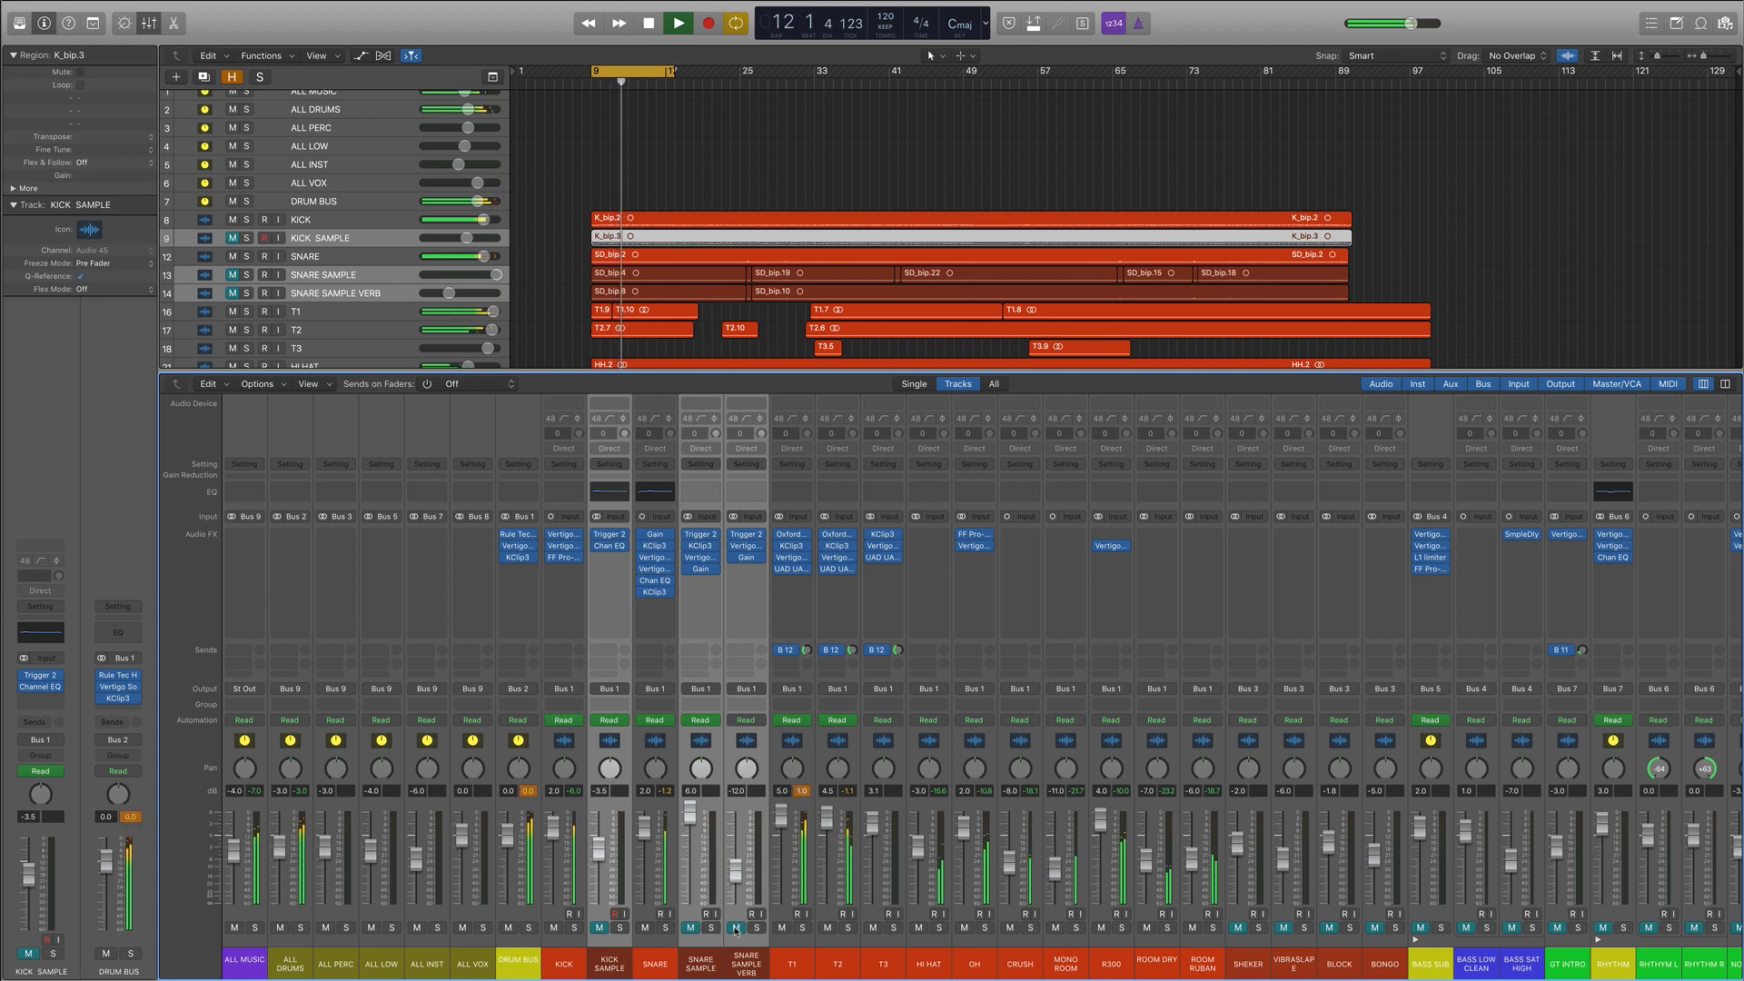
Step: Turn off cycle mode while comparing the drums with the sample channels unmuted and muted, leaving them unmuted and playback stopped
click(736, 928)
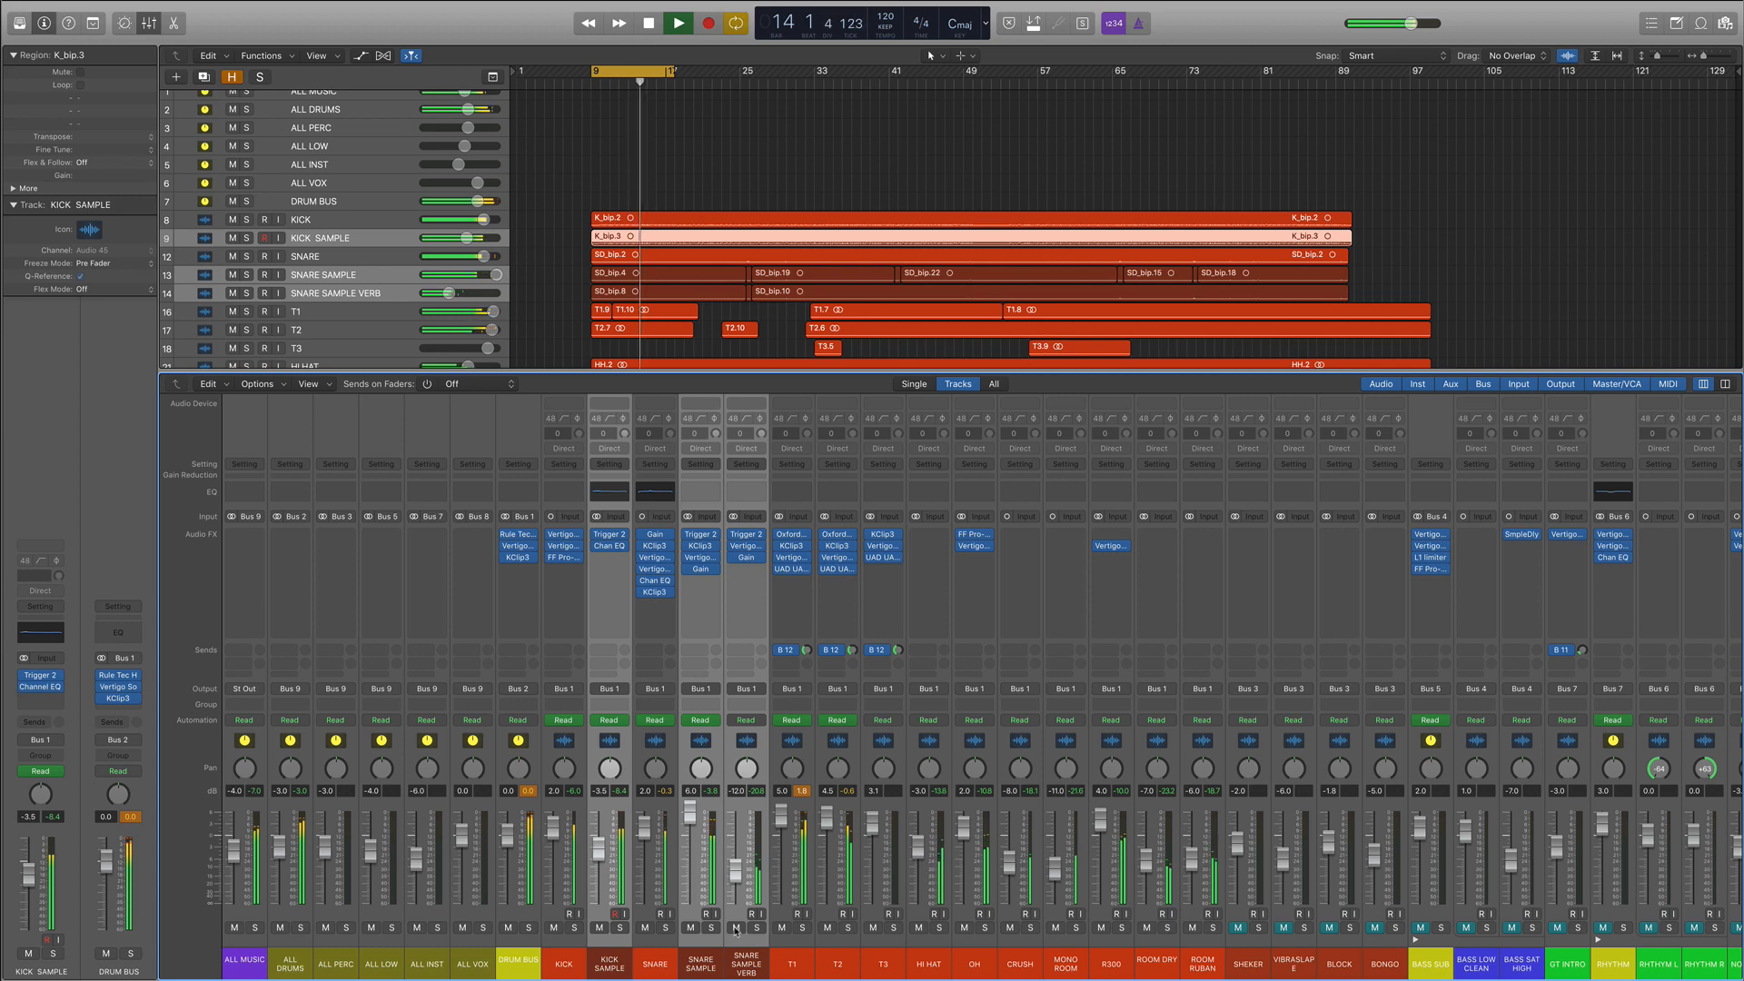
key(c)
click(736, 927)
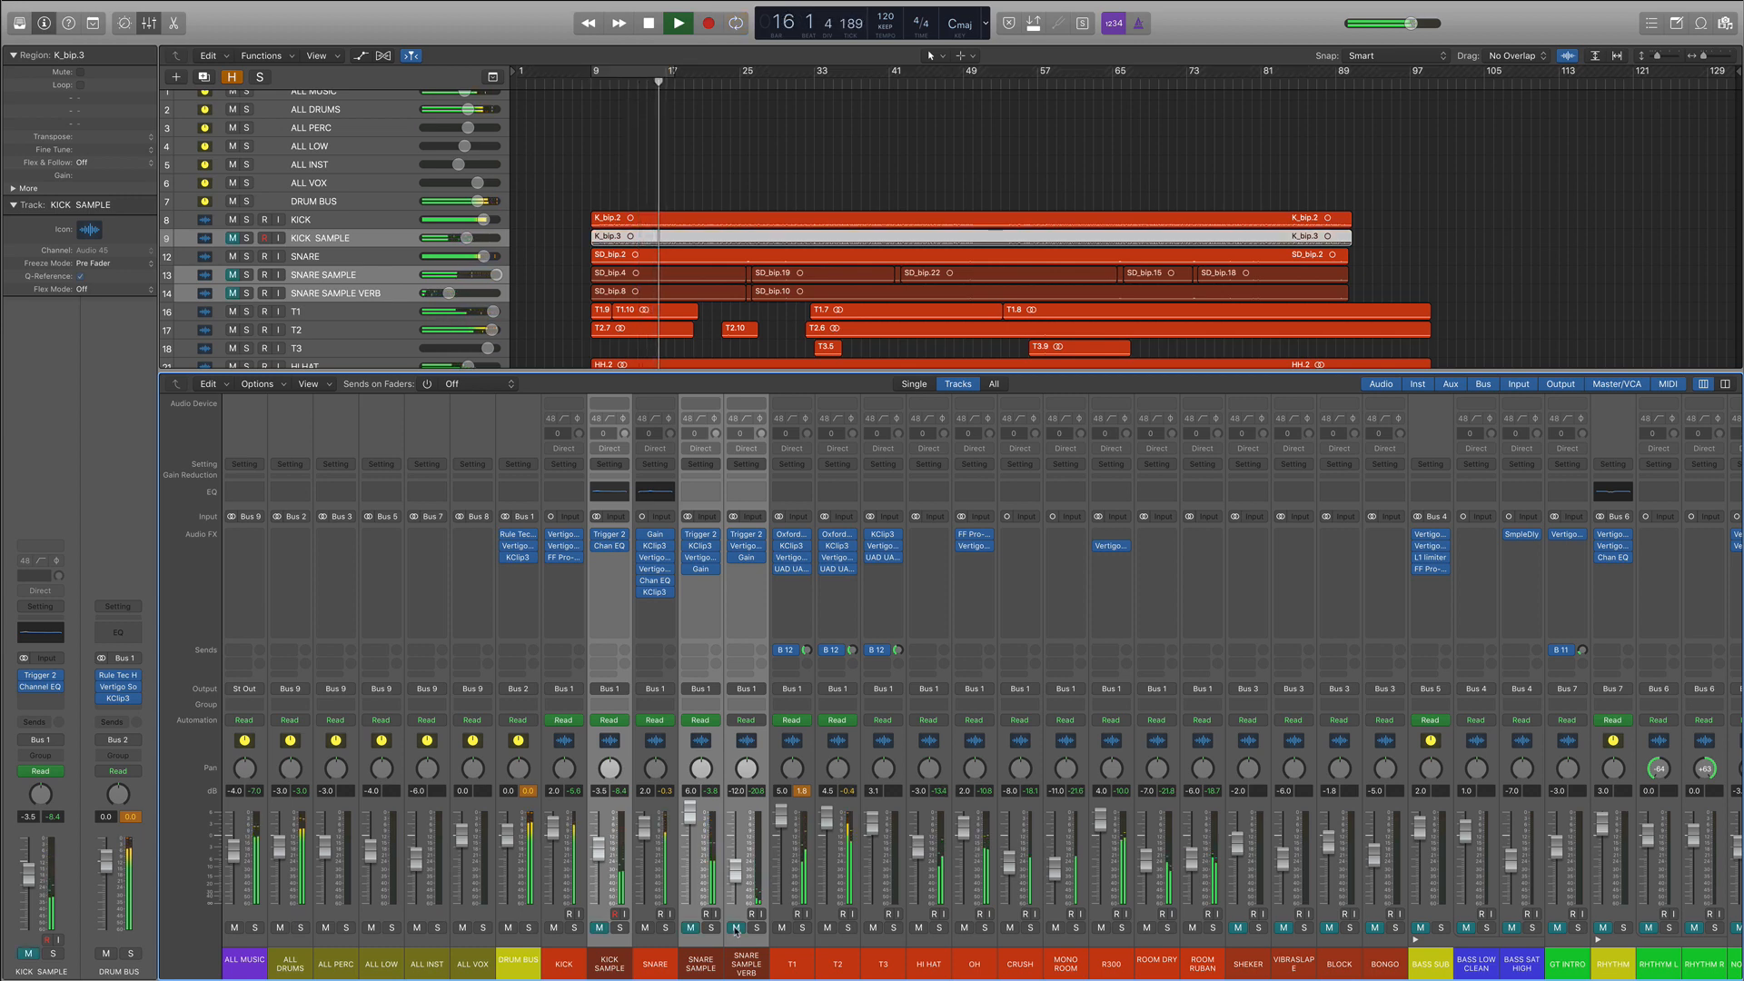
click(736, 928)
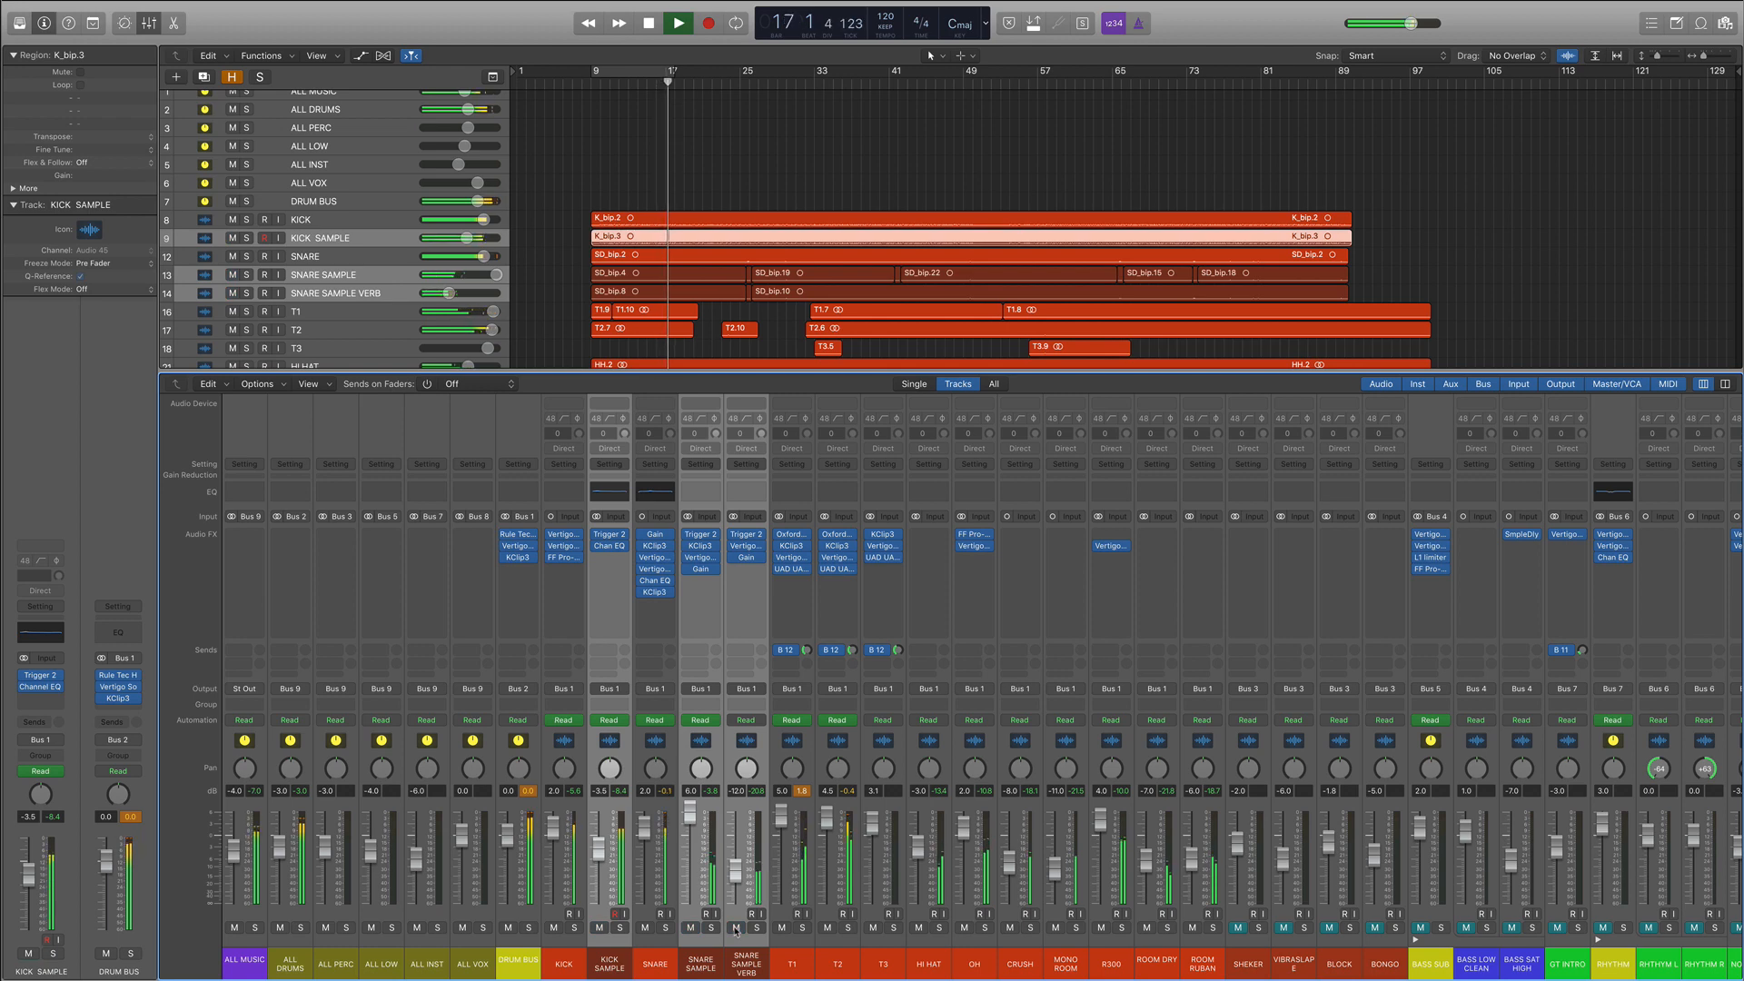
key(space)
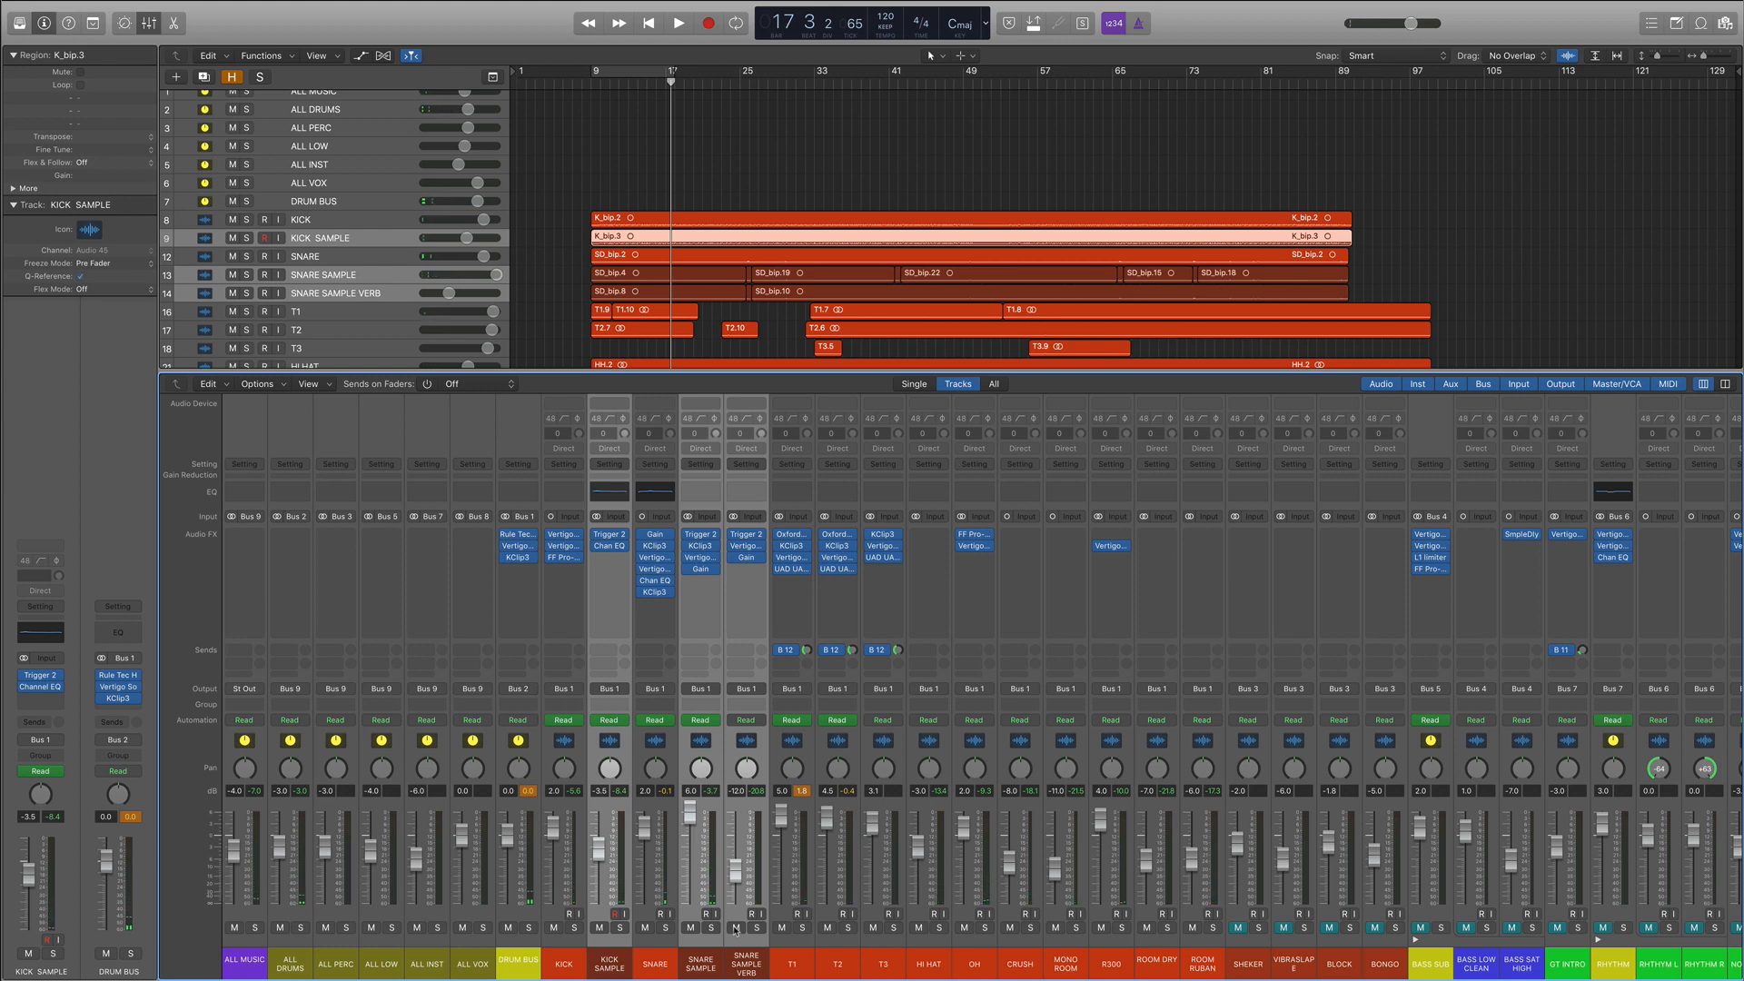
Step: Solo the KICK and SNARE channels and play them, adding the kick and snare sample channels to the solo during playback
click(574, 928)
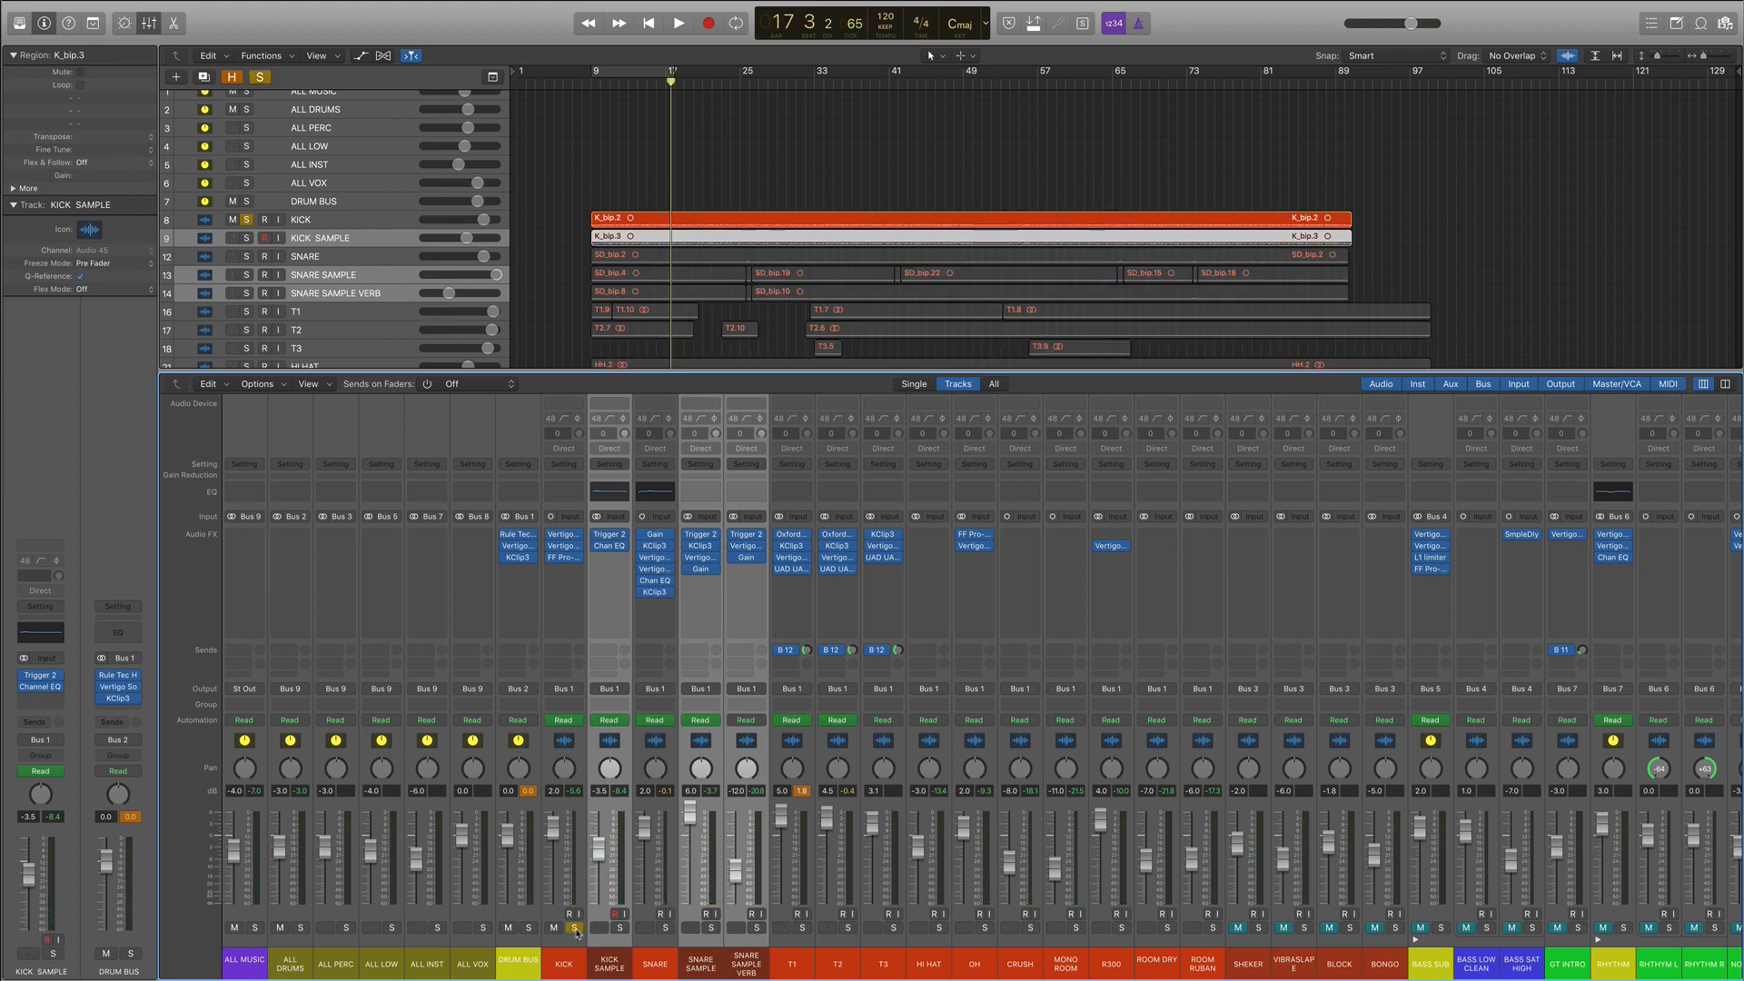
click(666, 928)
key(space)
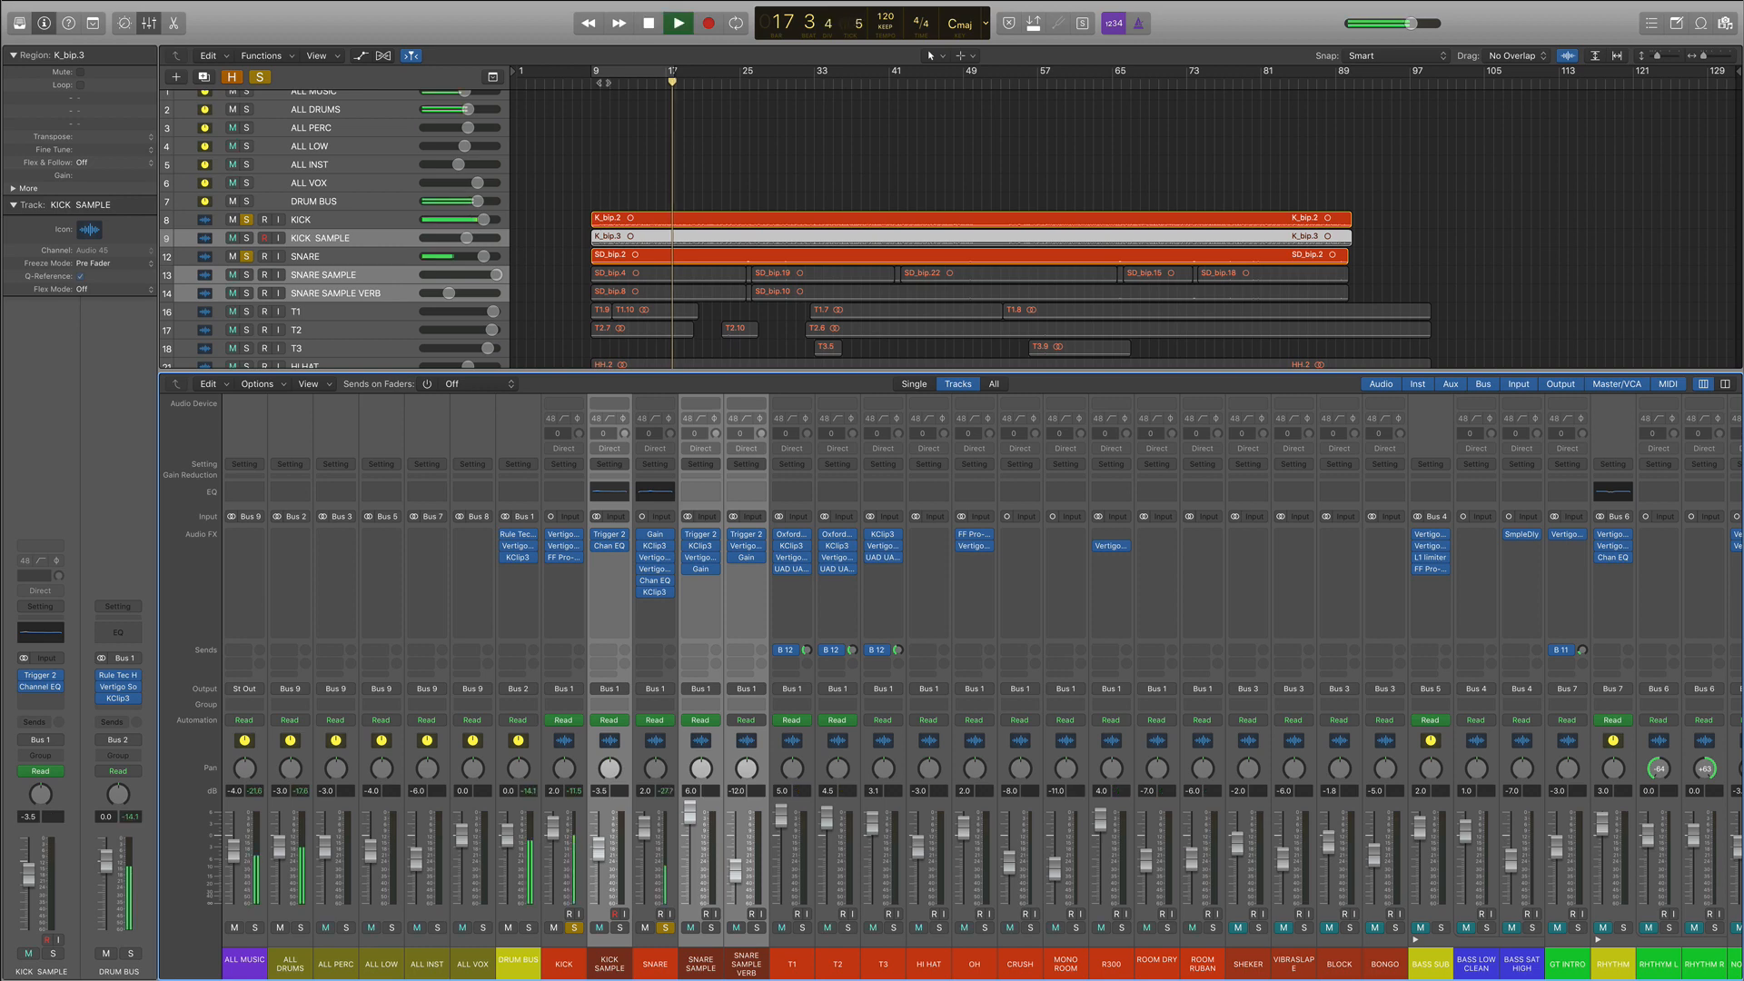
click(622, 928)
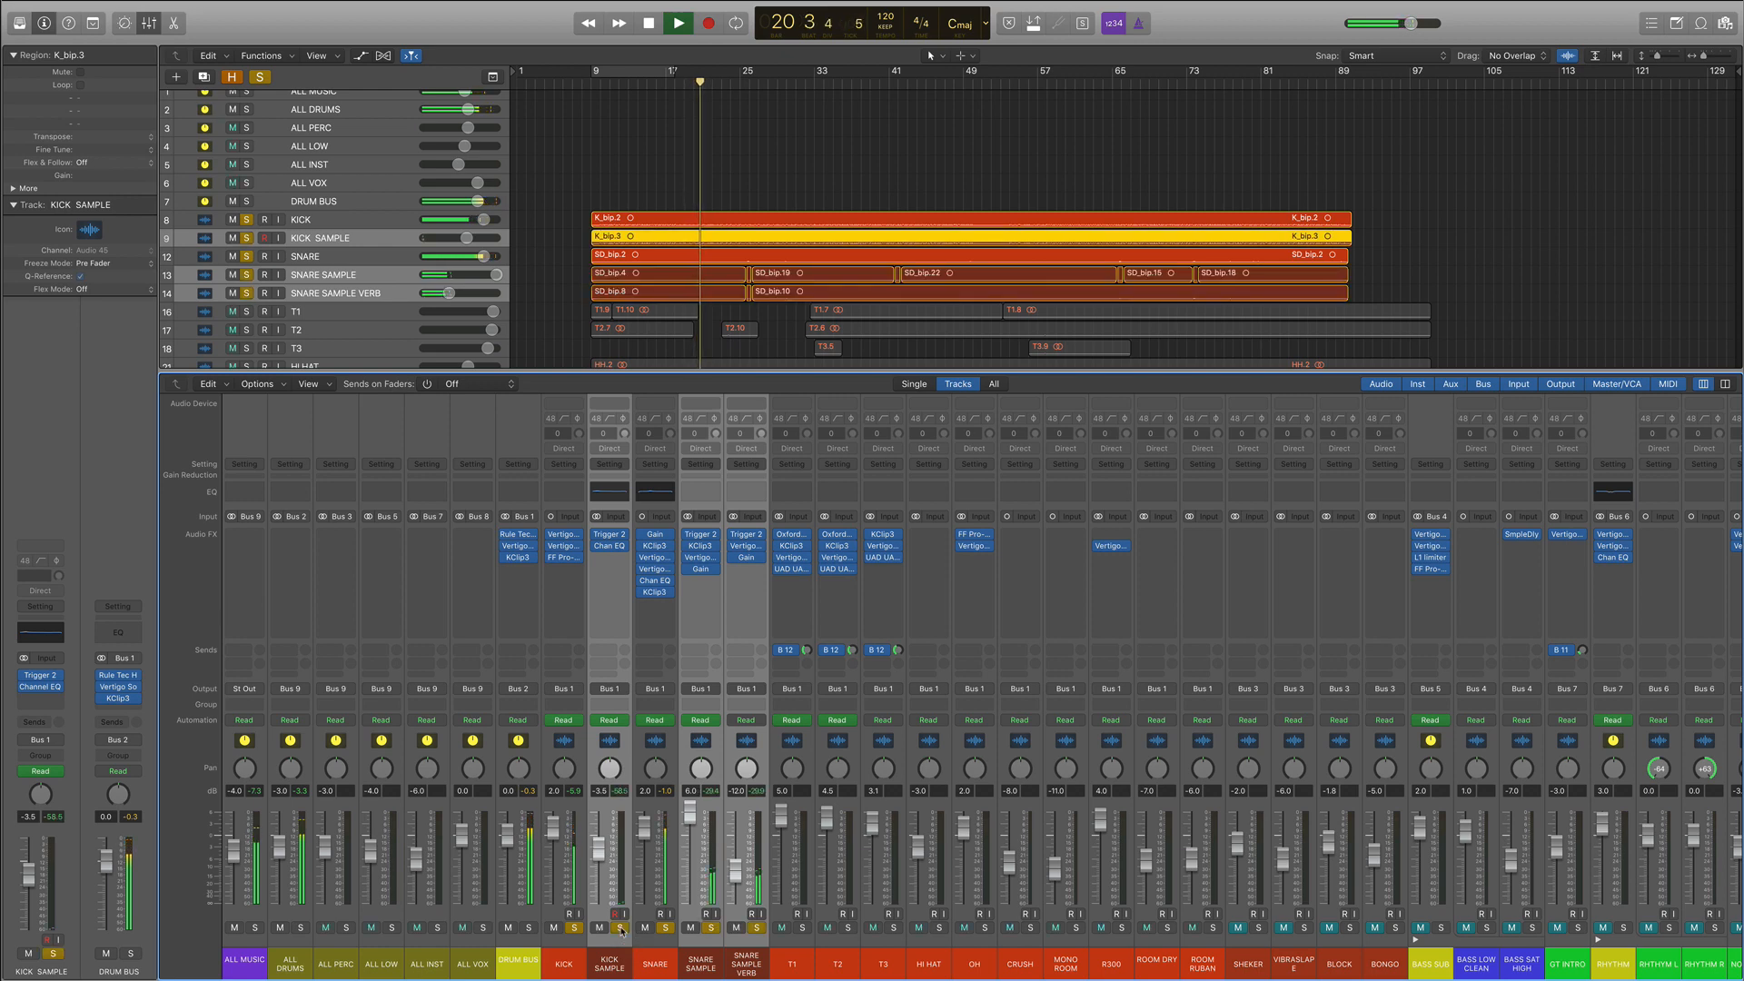
key(space)
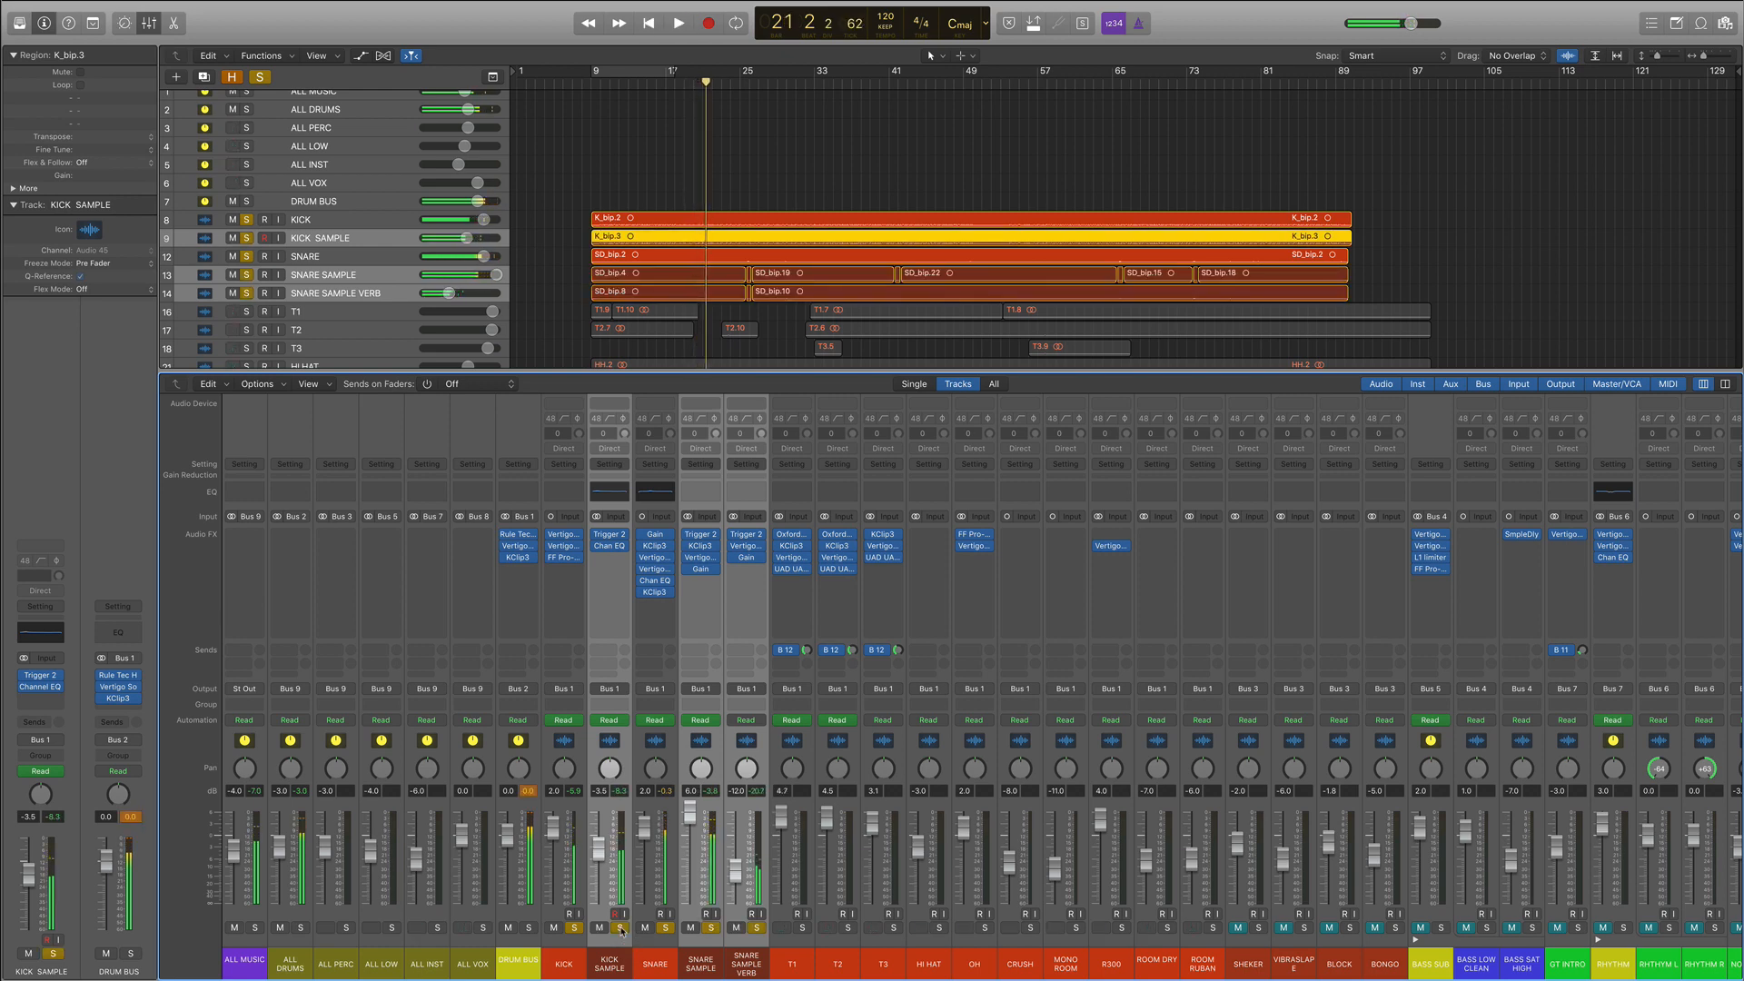
Step: Unsolo the sample channels and the KICK and SNARE channels
click(621, 927)
click(575, 927)
click(666, 928)
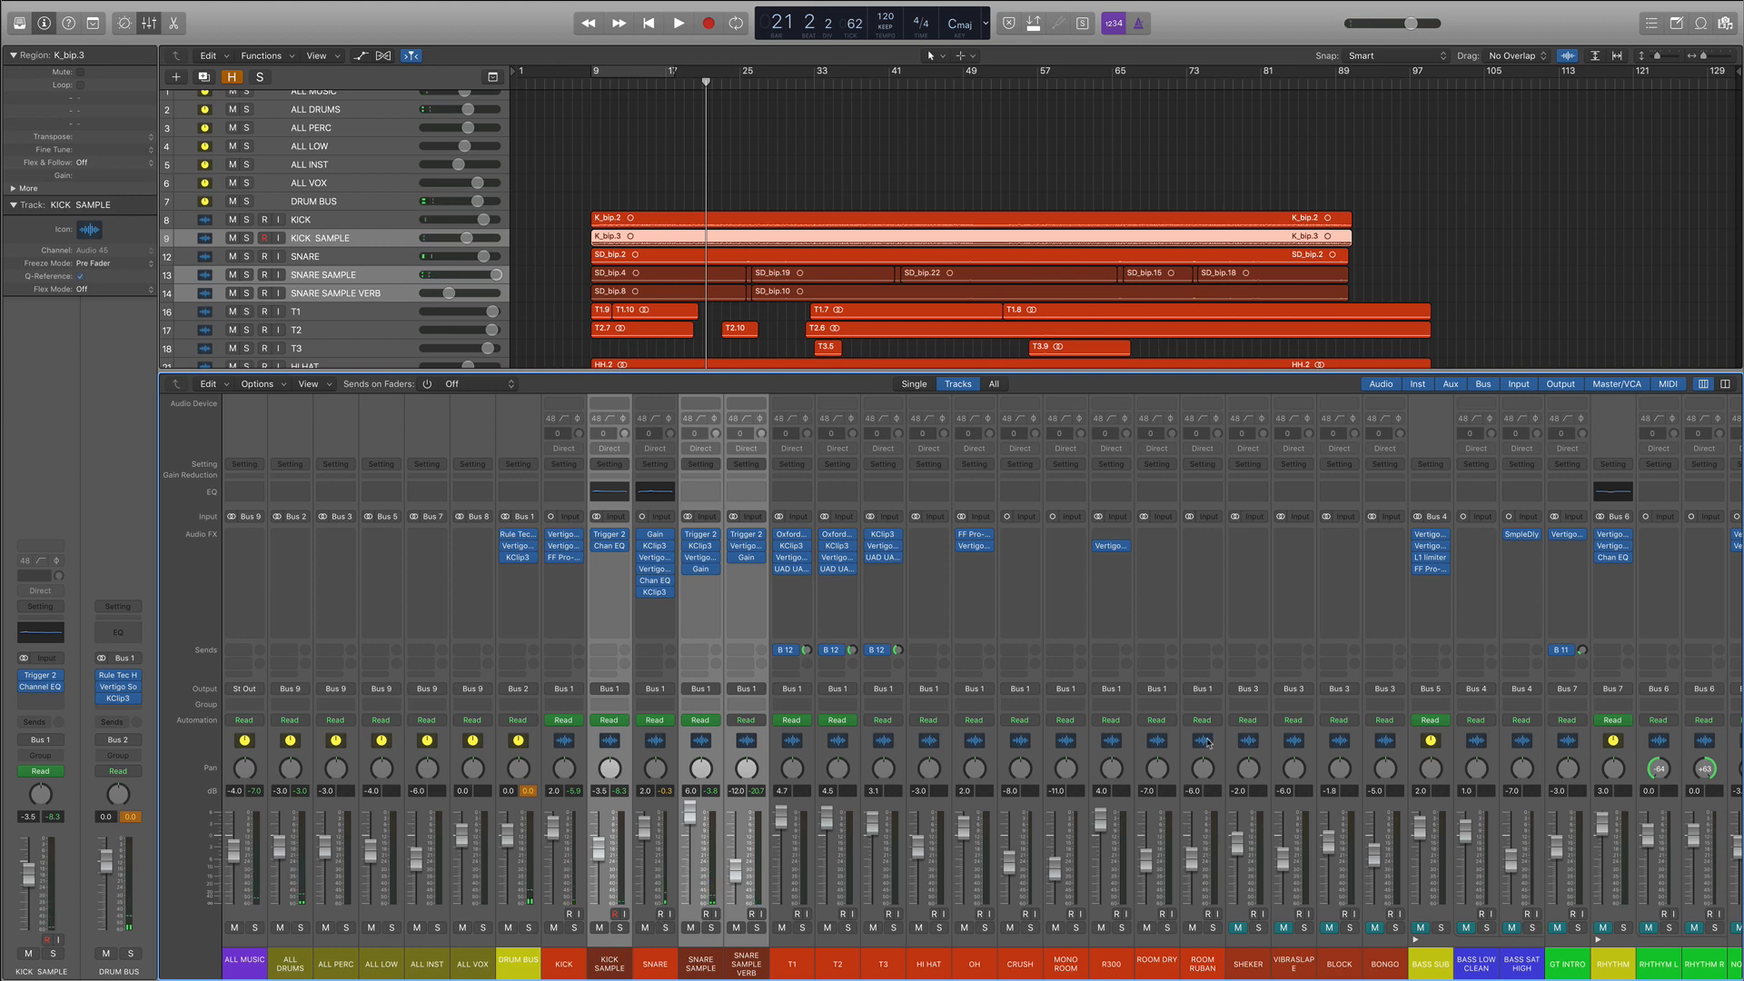
Step: Select the drum channels from ROOM RUBAN to KICK, then select R300 alone and check its Vertigo plug-in
drag(1207, 743, 573, 763)
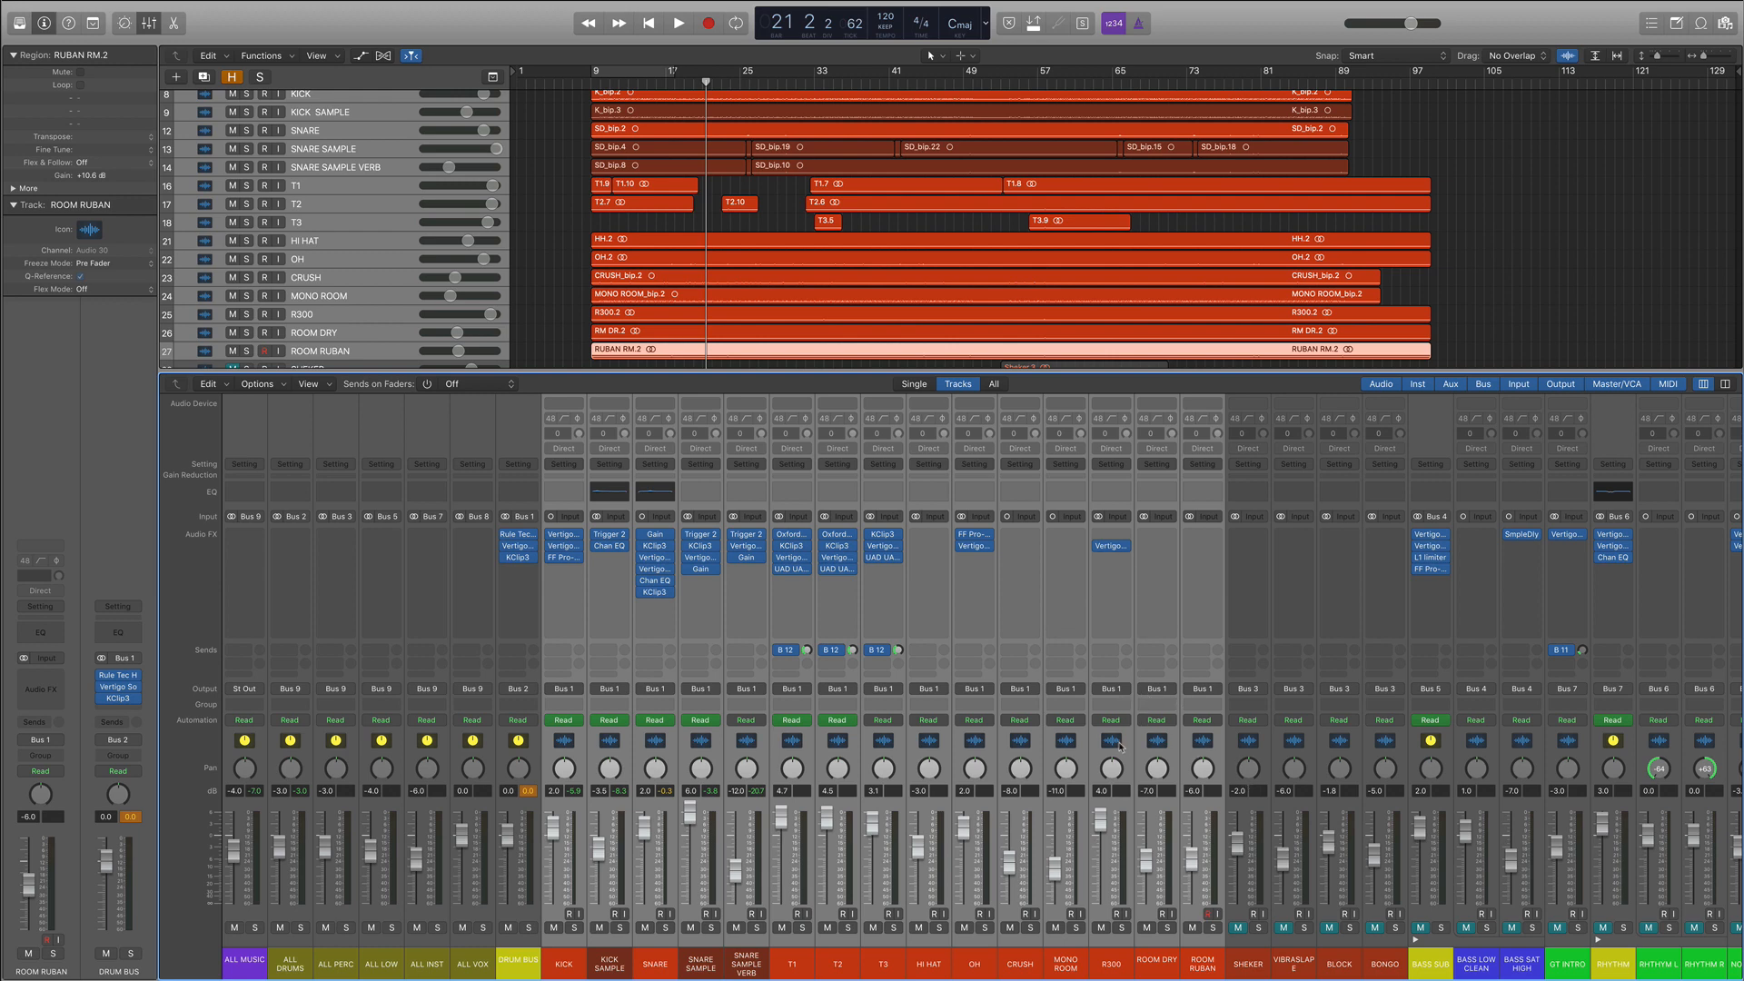
click(1120, 747)
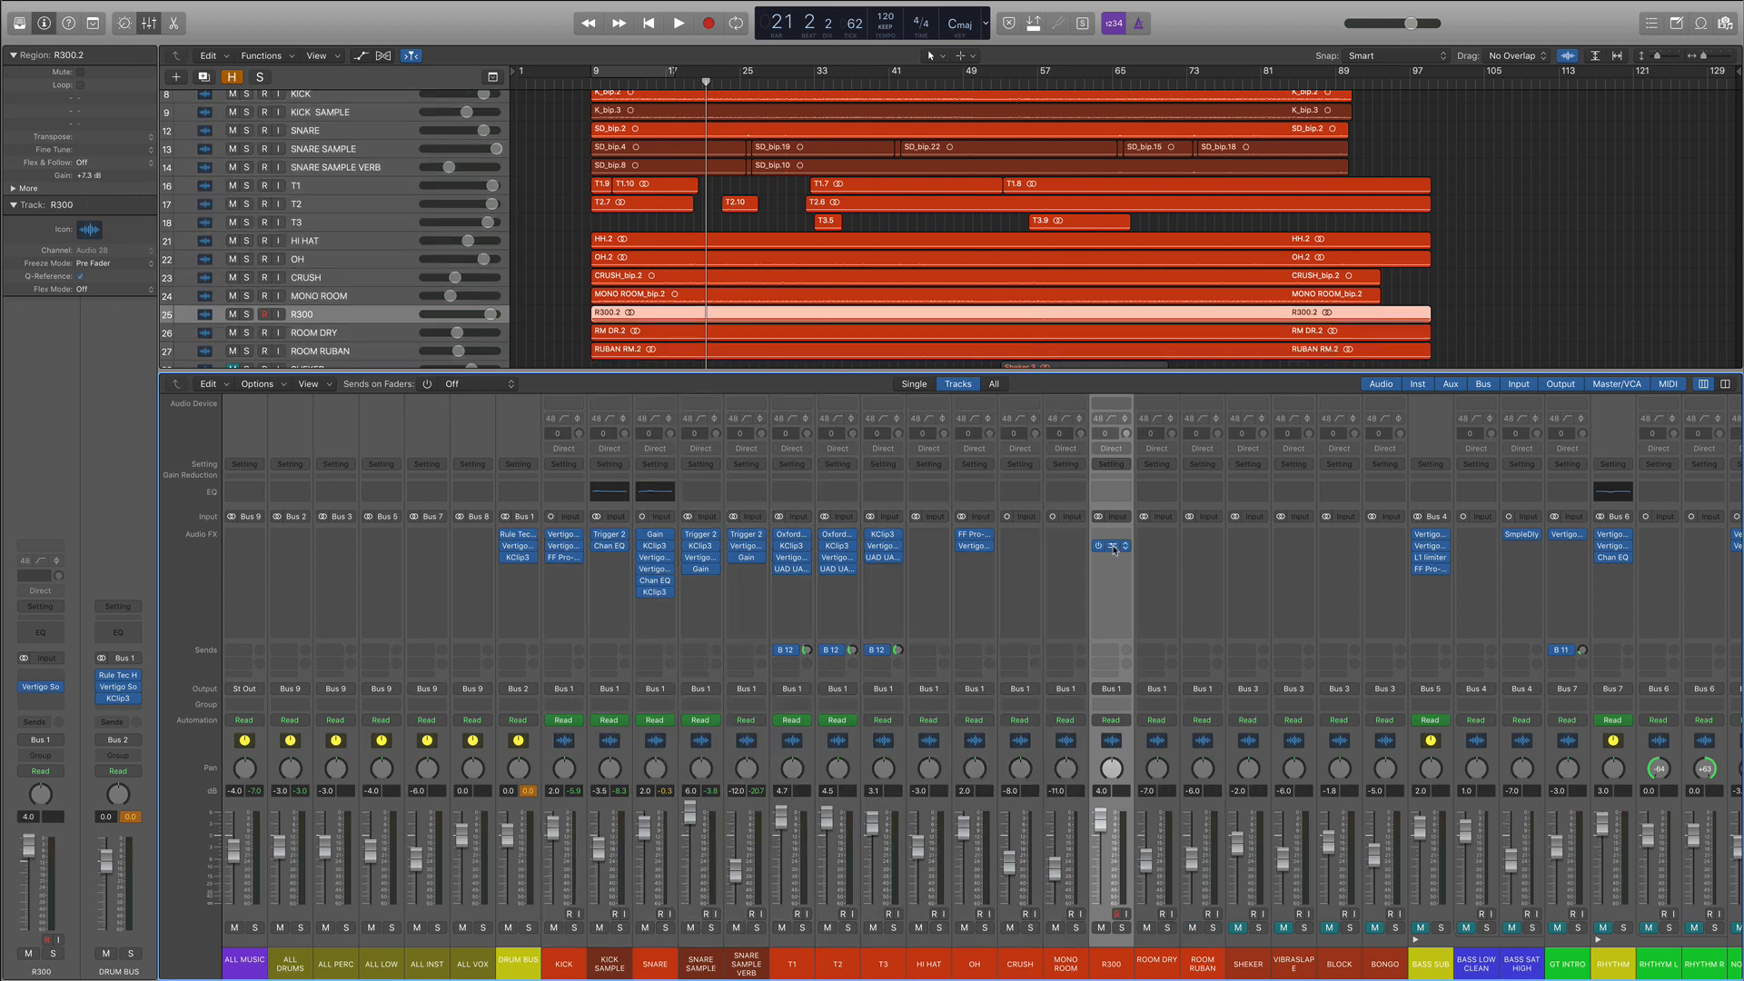
click(1113, 546)
click(1113, 546)
Step: Review the OH channel's Pro-Q 3 curve and Vertigo Sound VSC-3 compressor settings, closing each window
click(975, 536)
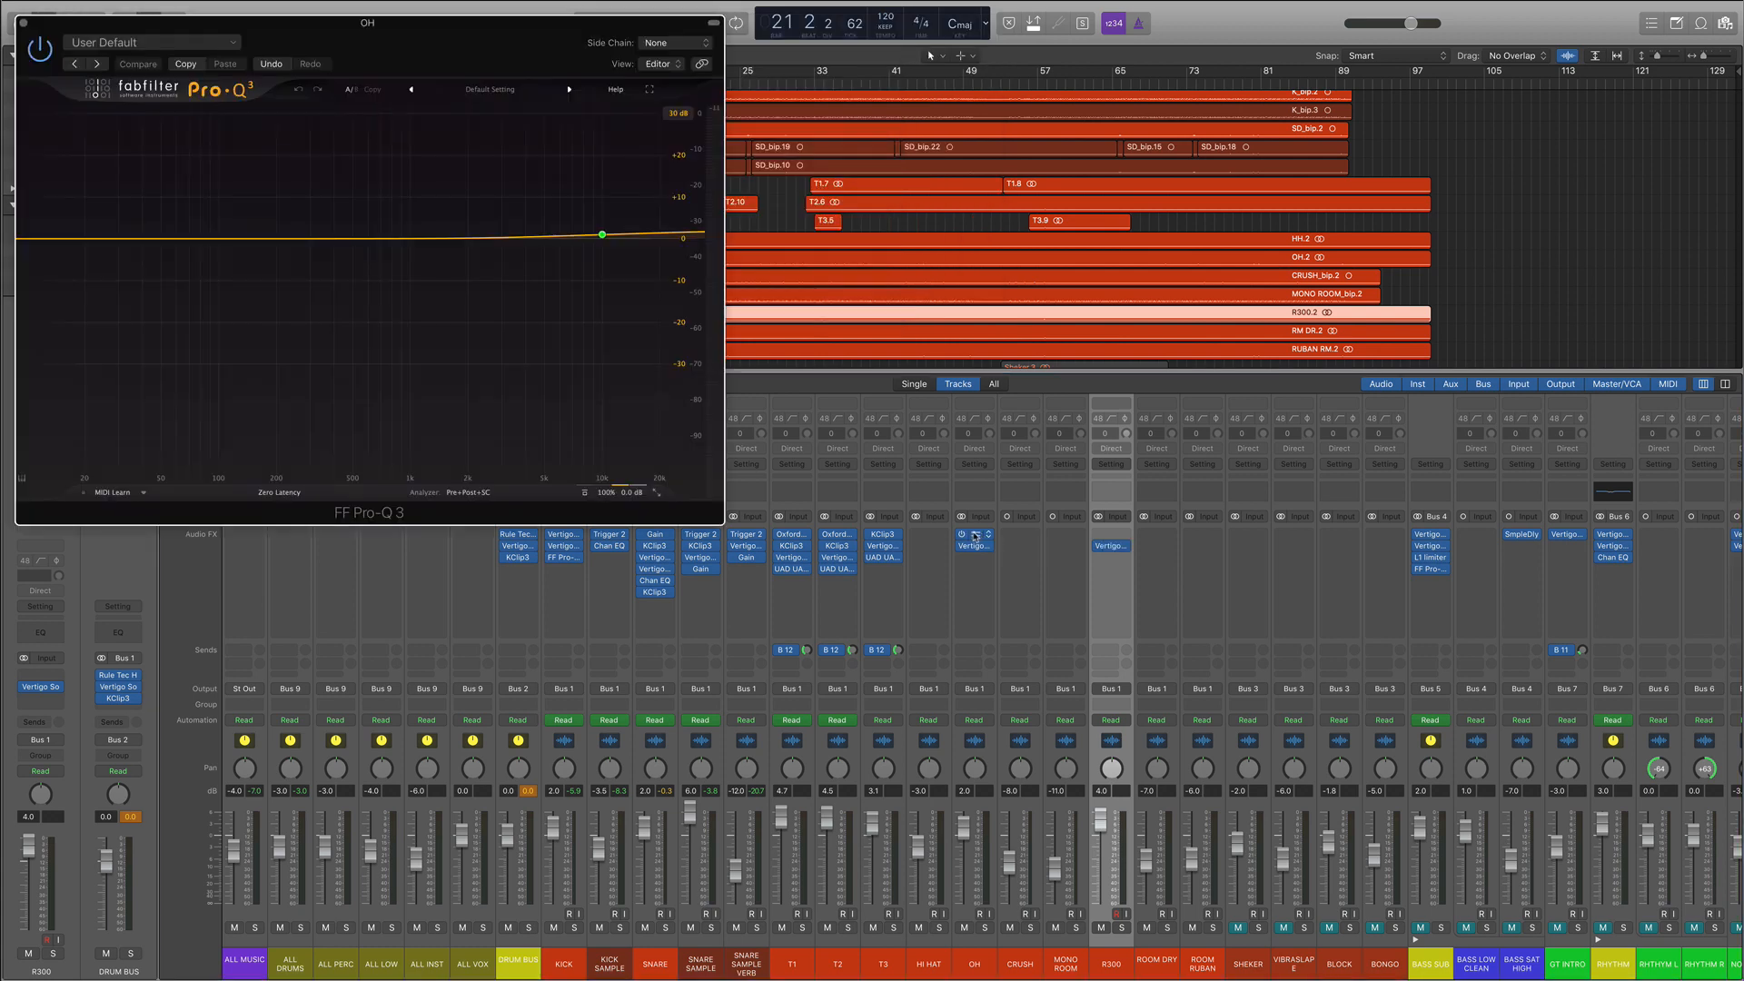
click(974, 536)
click(977, 547)
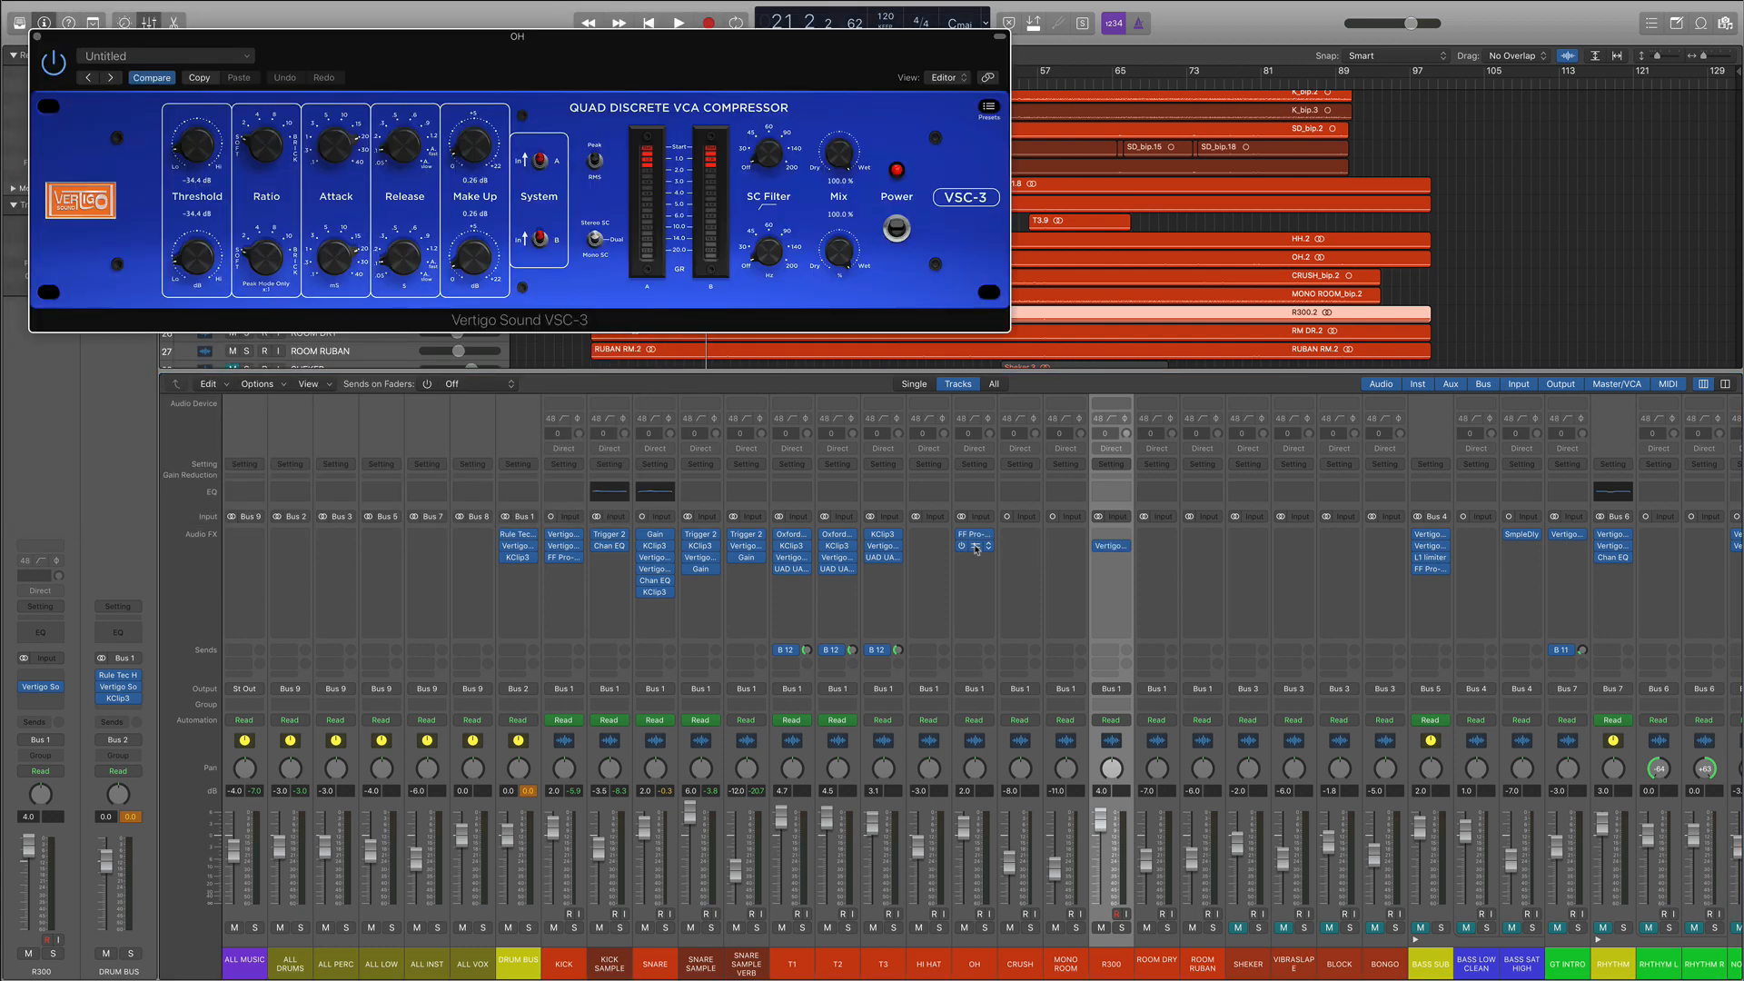
click(977, 547)
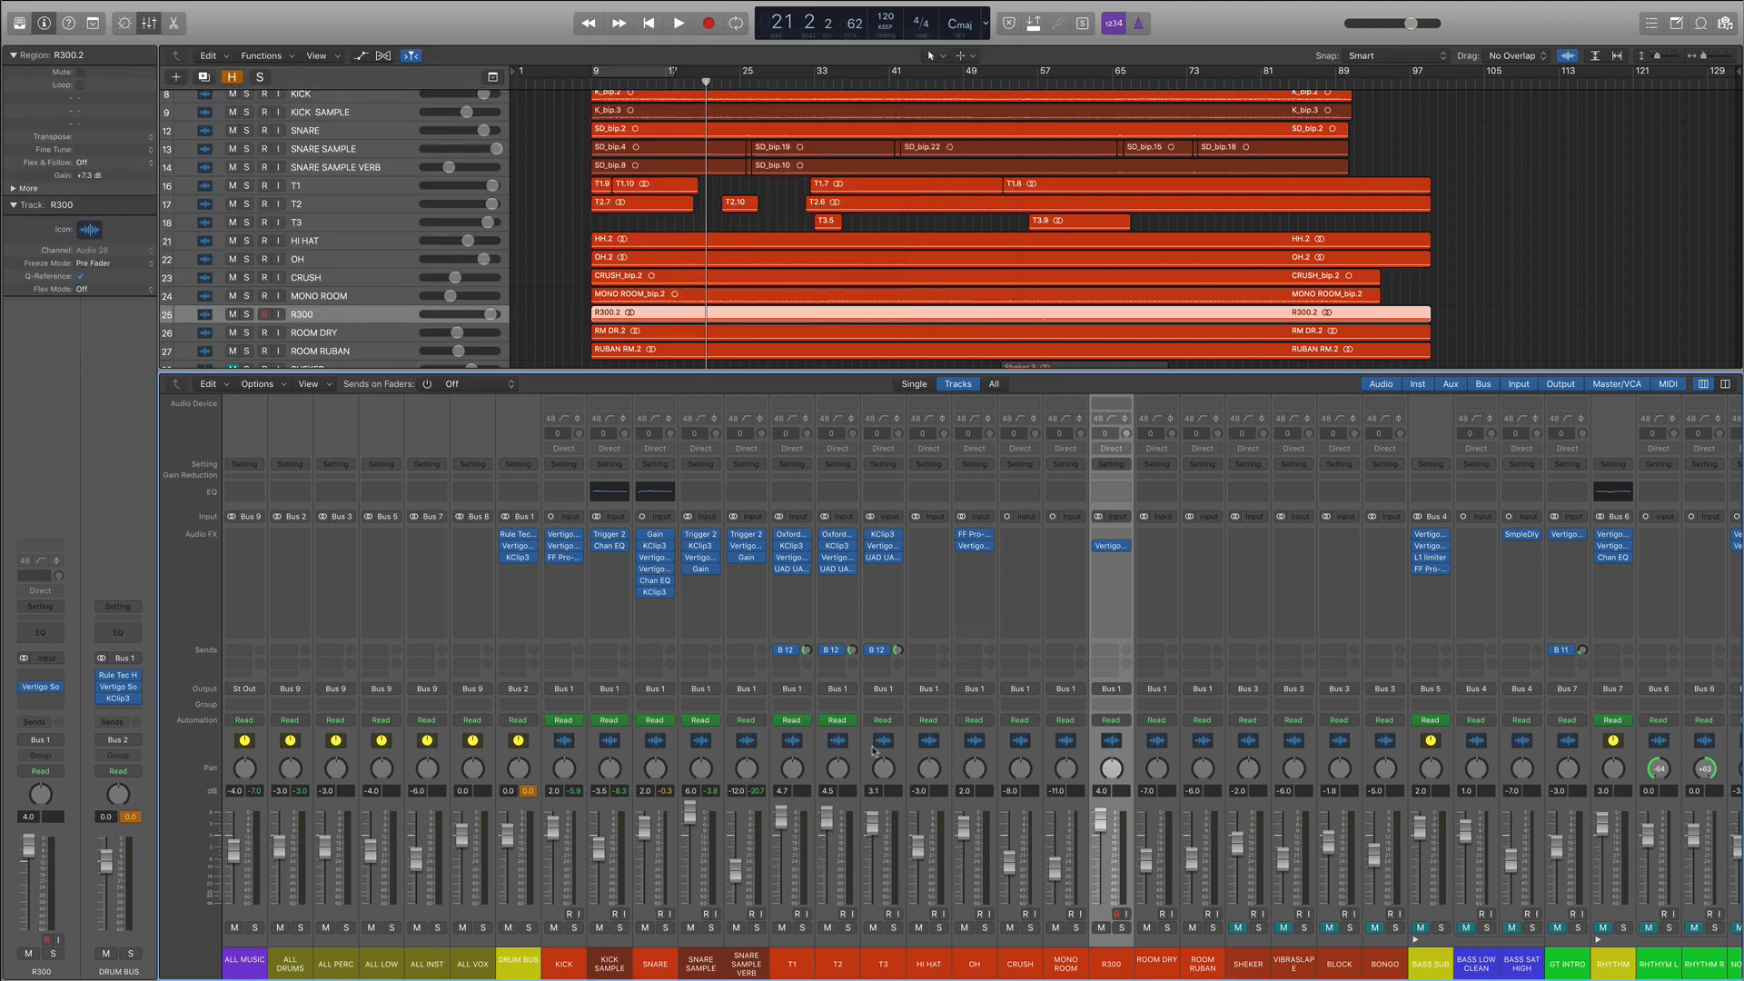
Step: Select the T1, T2 and T3 channels and review T1's Oxford Drum Gate decay settings, closing the window
drag(793, 742, 886, 743)
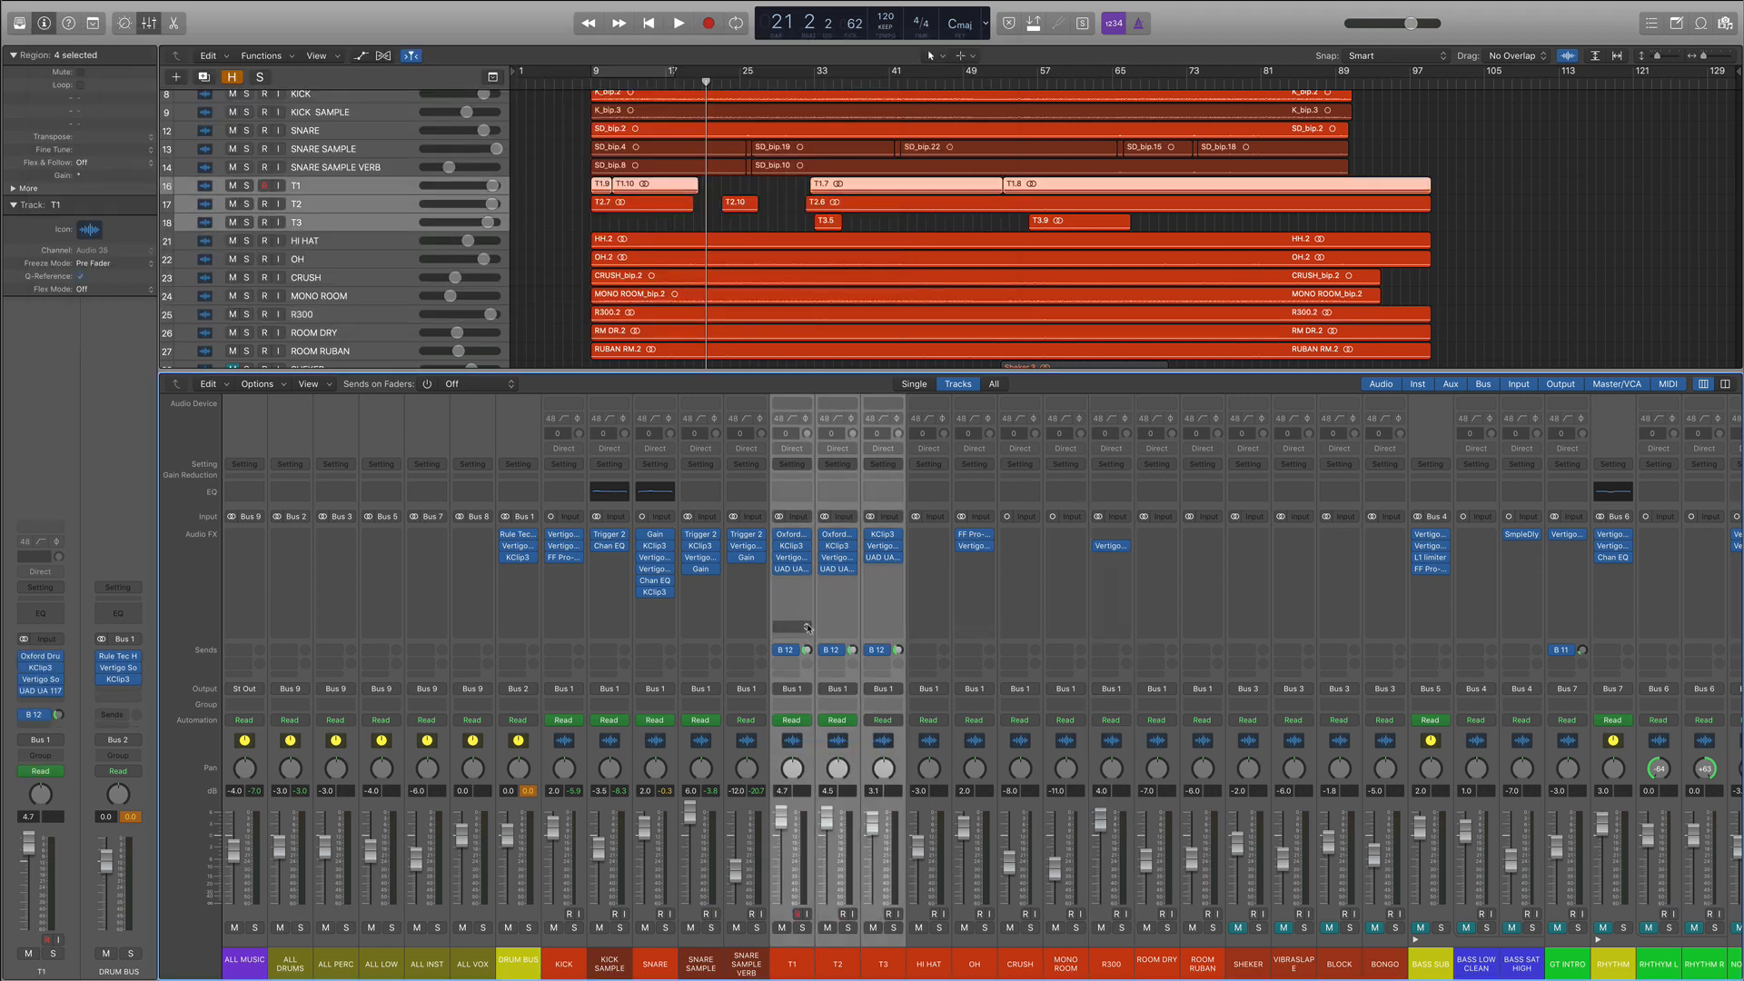
click(791, 536)
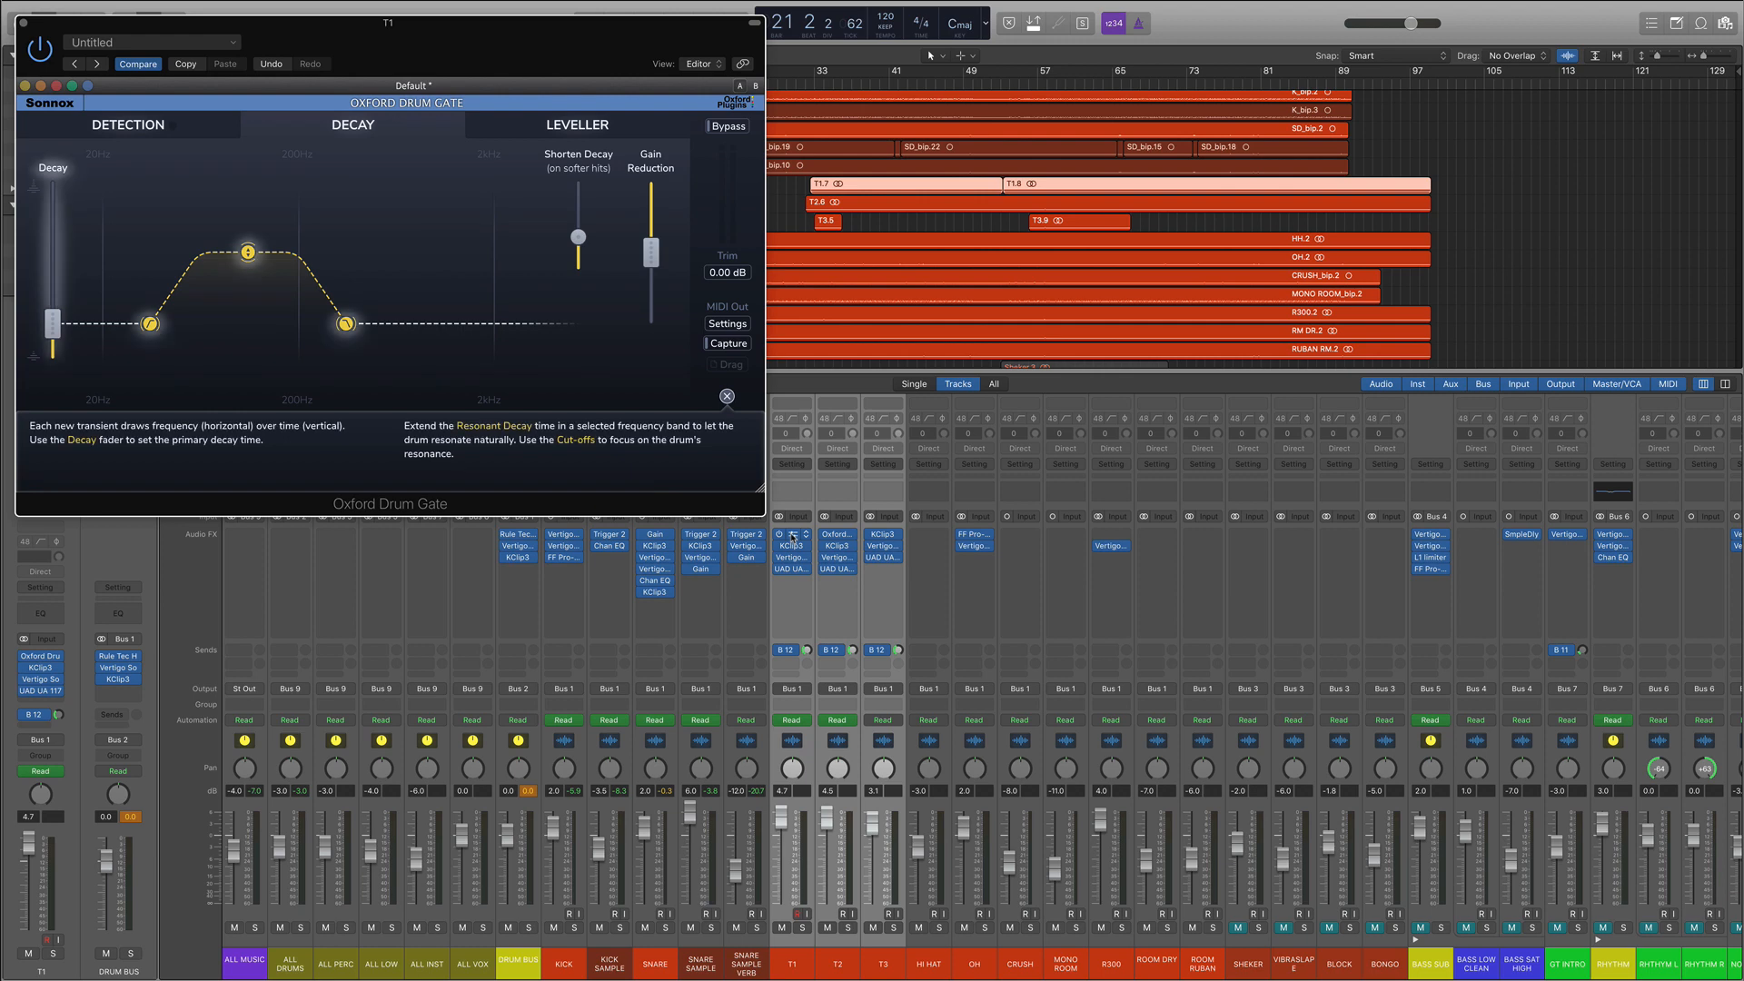
click(791, 537)
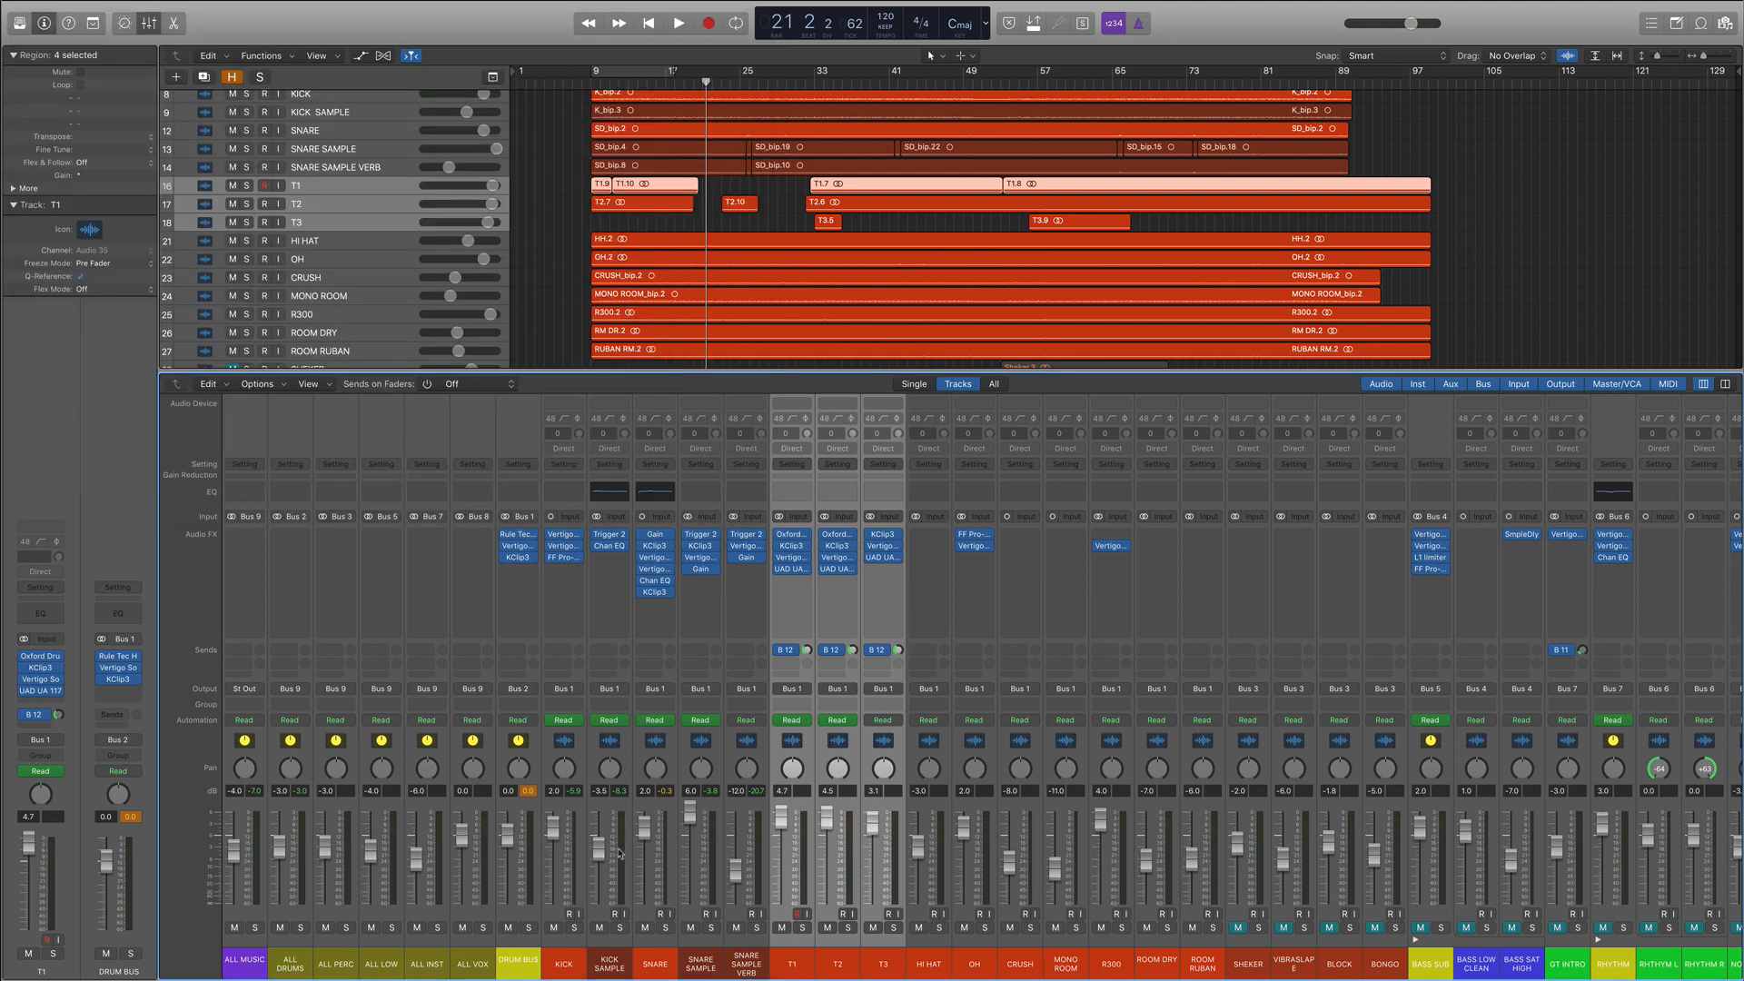
Step: Solo T1, T2 and T3 and compare the opening tom passage with Oxford Drum Gate bypassed and re-enabled
click(803, 926)
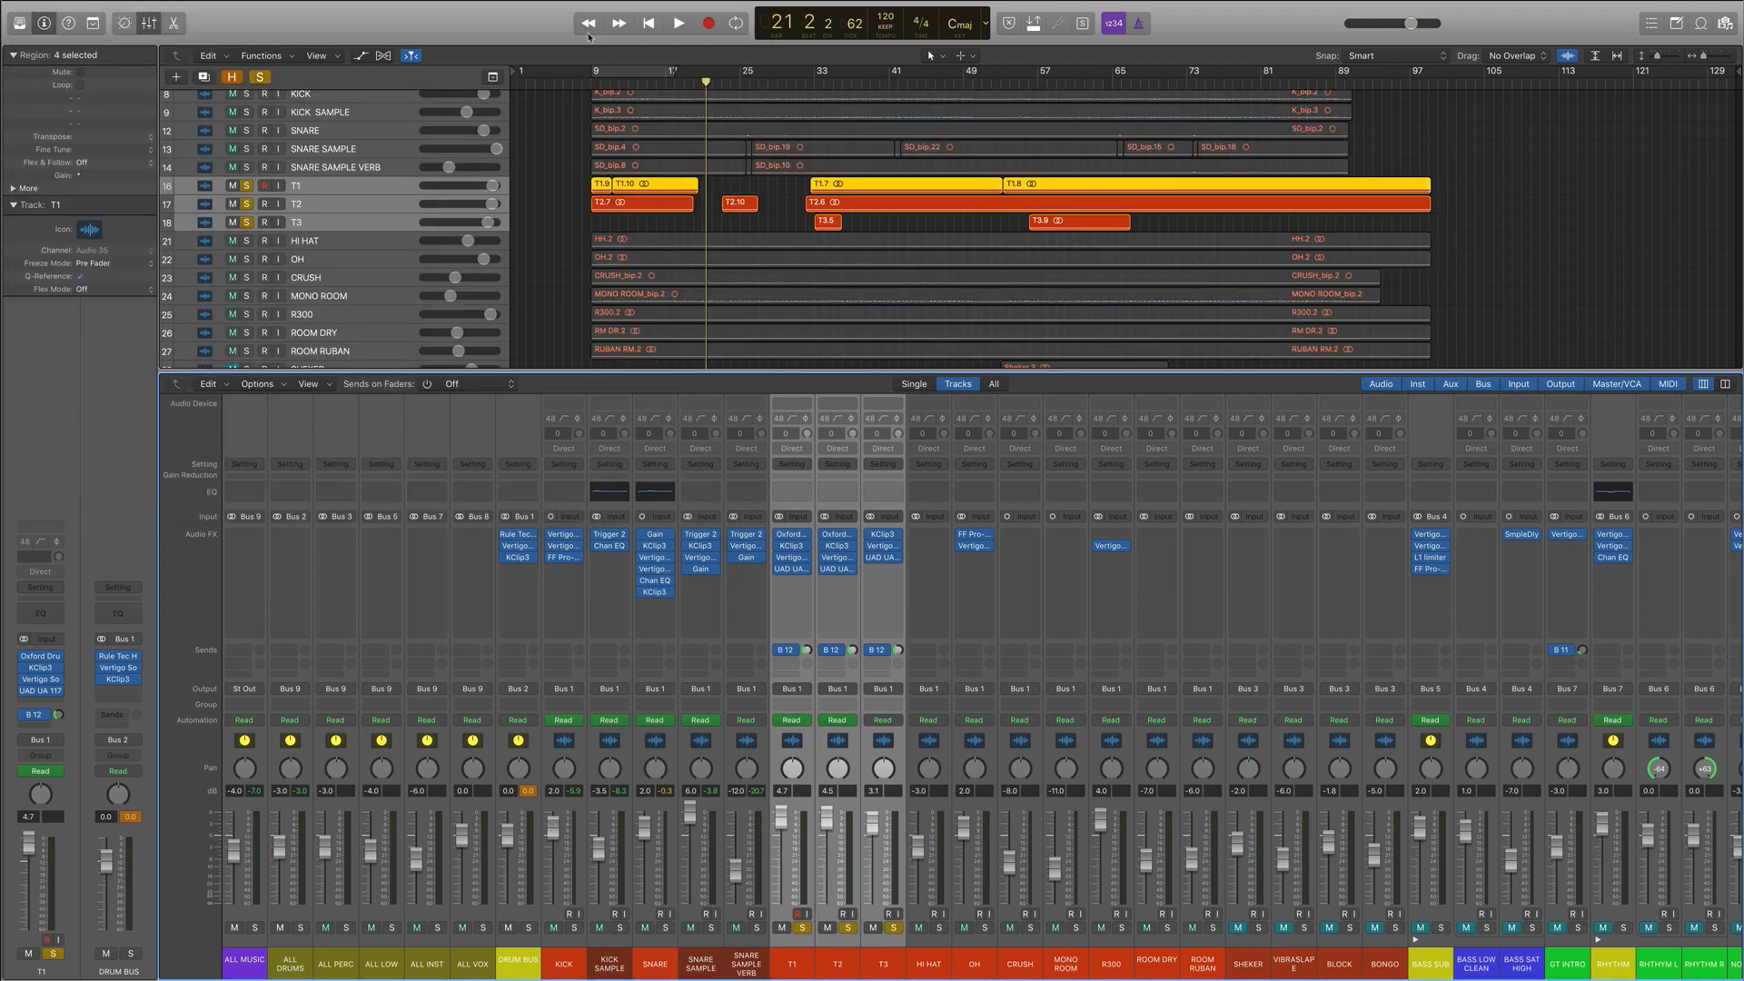
click(587, 80)
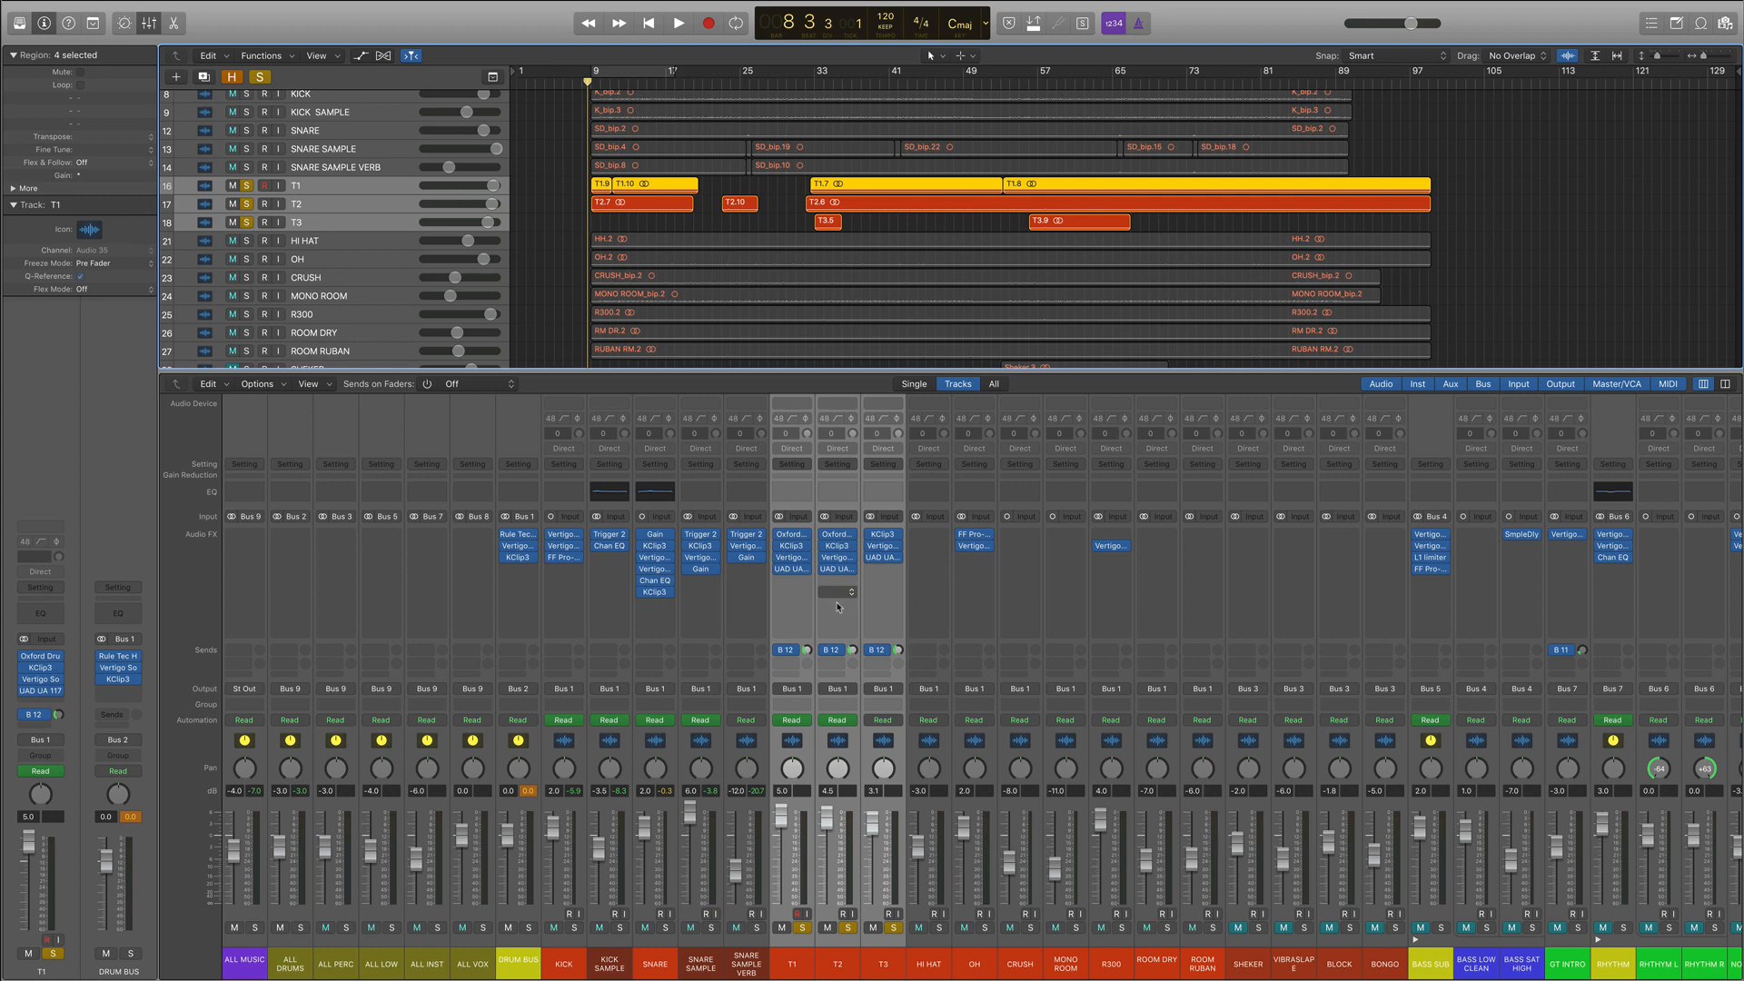
click(780, 535)
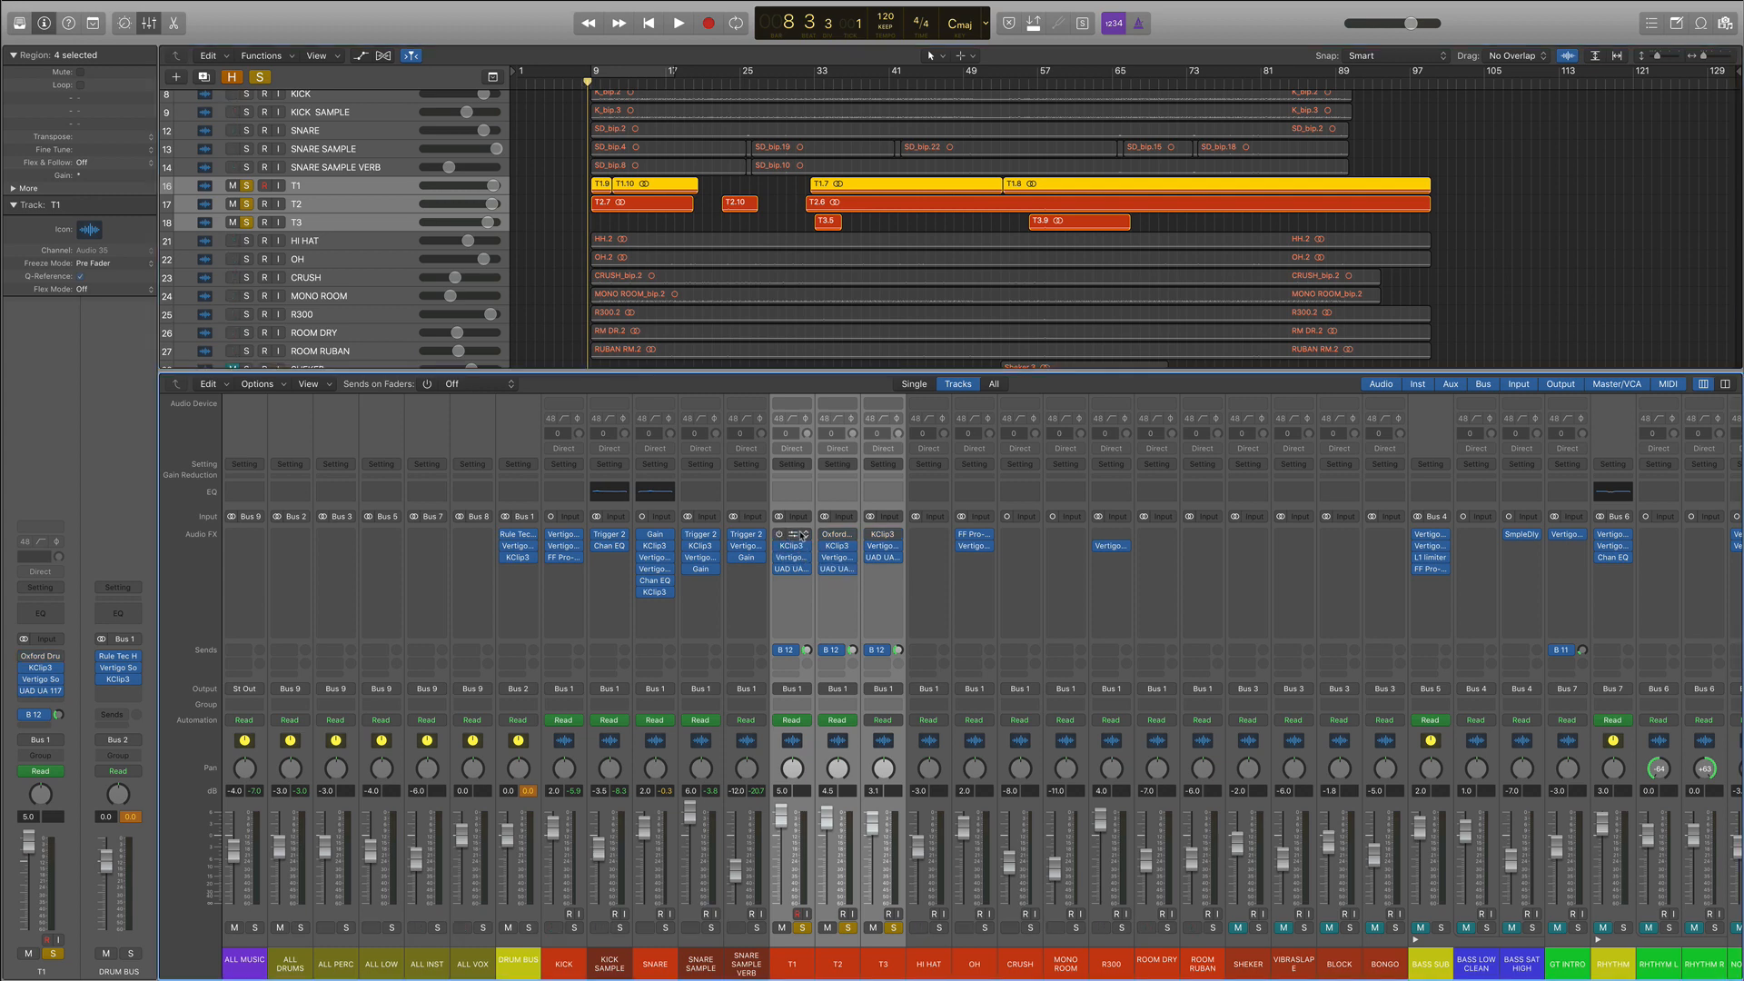
key(space)
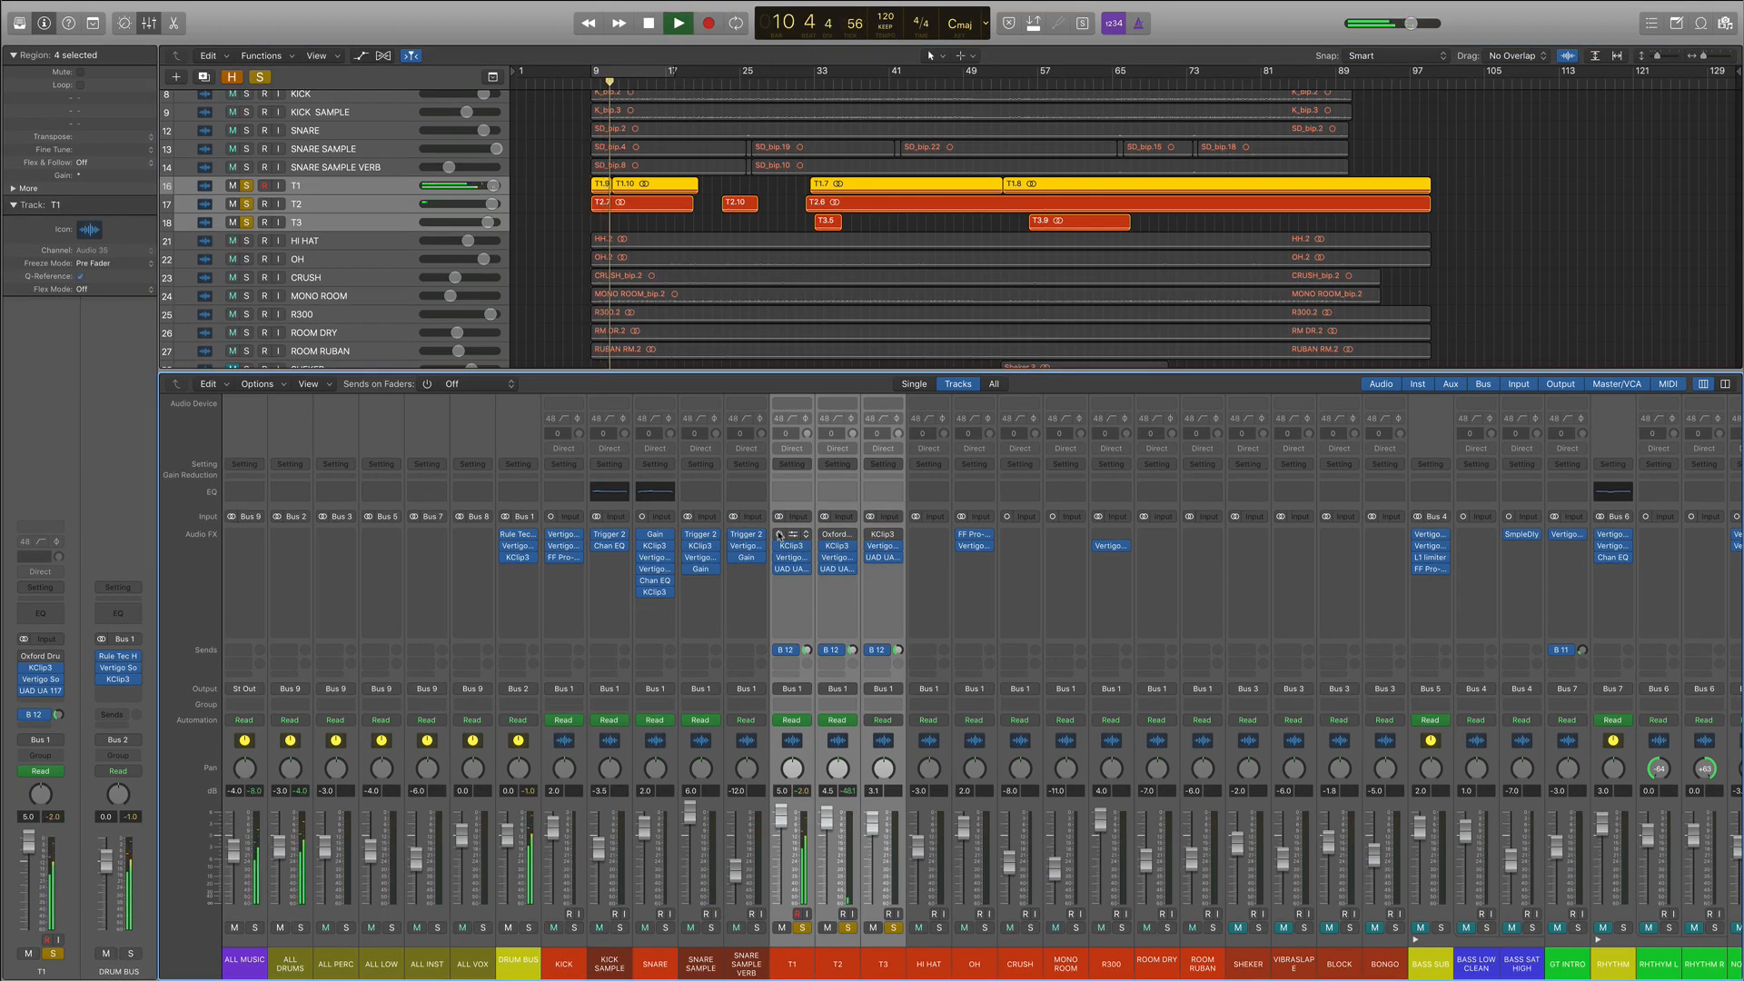
key(space)
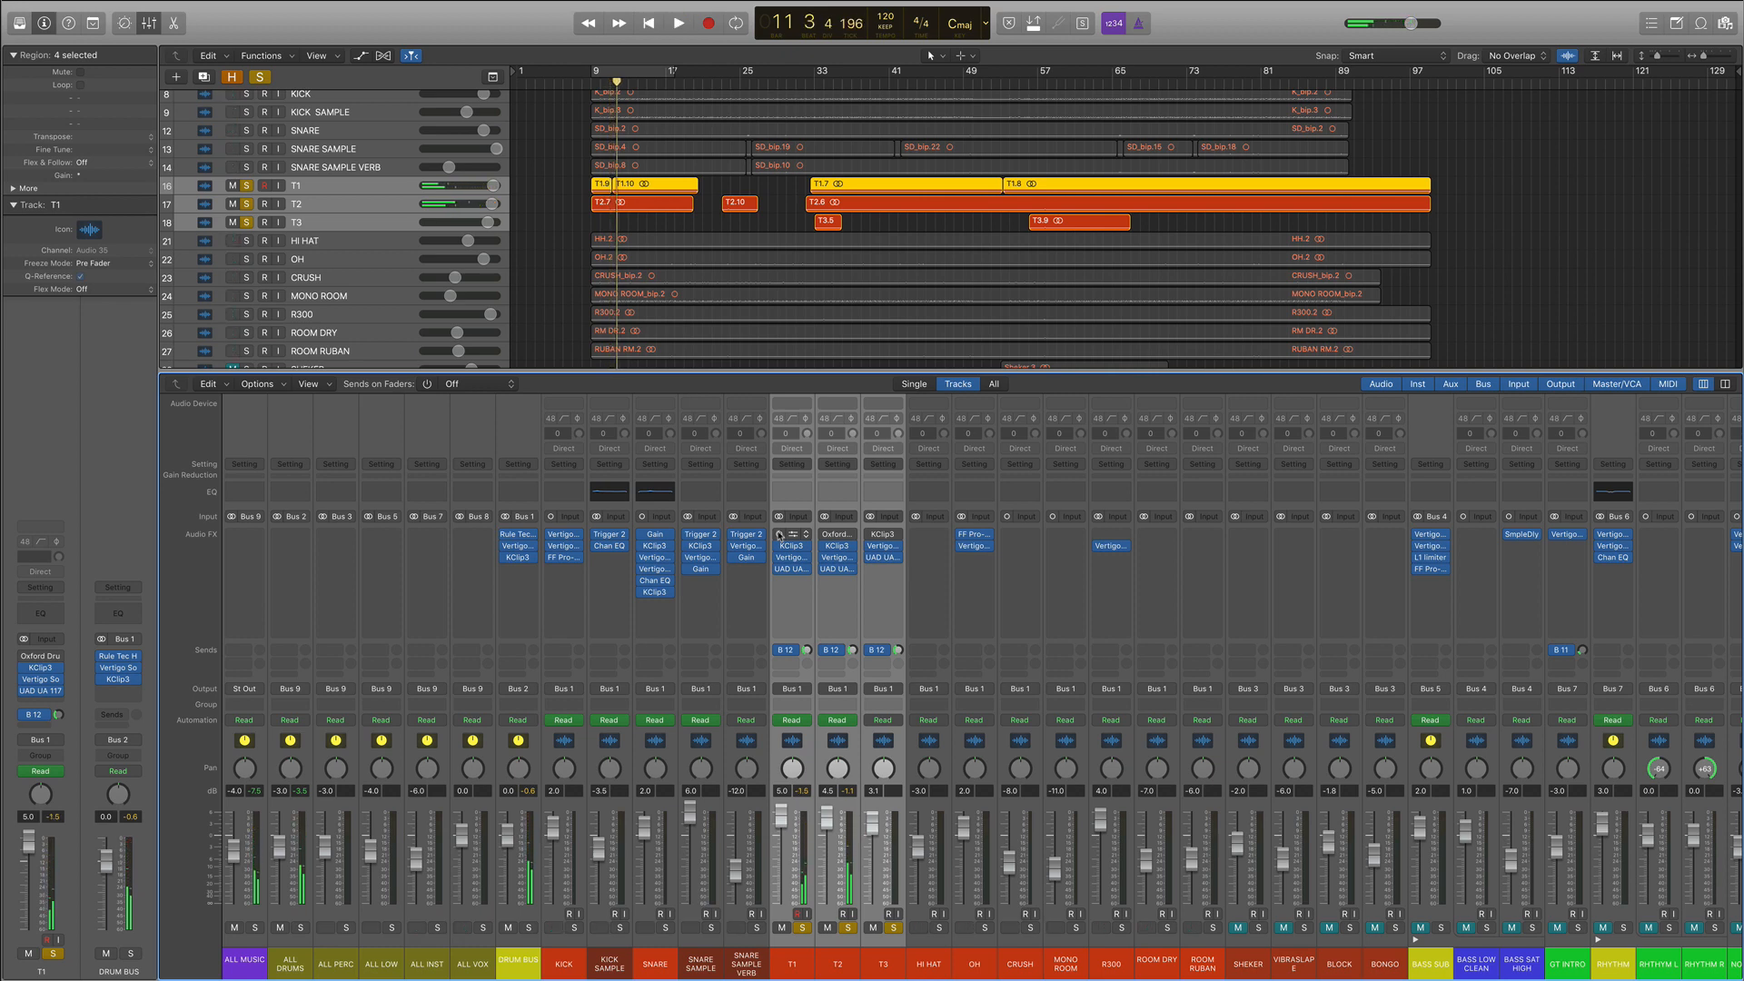
double_click(607, 86)
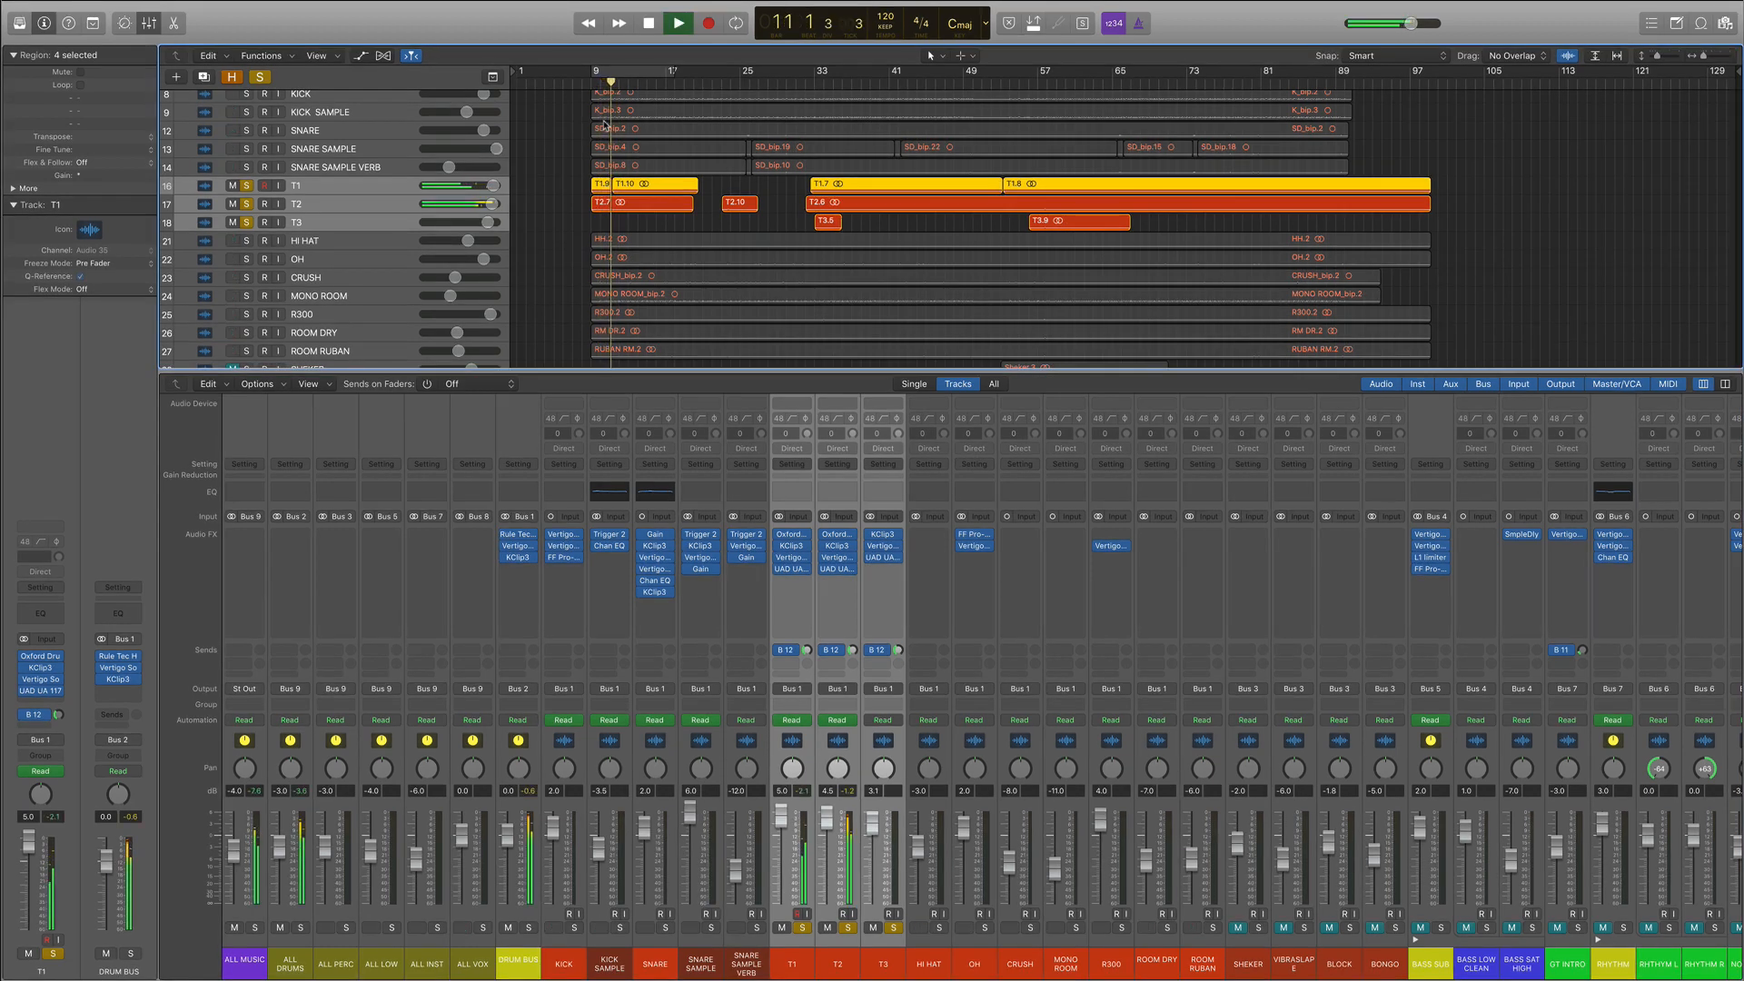
key(space)
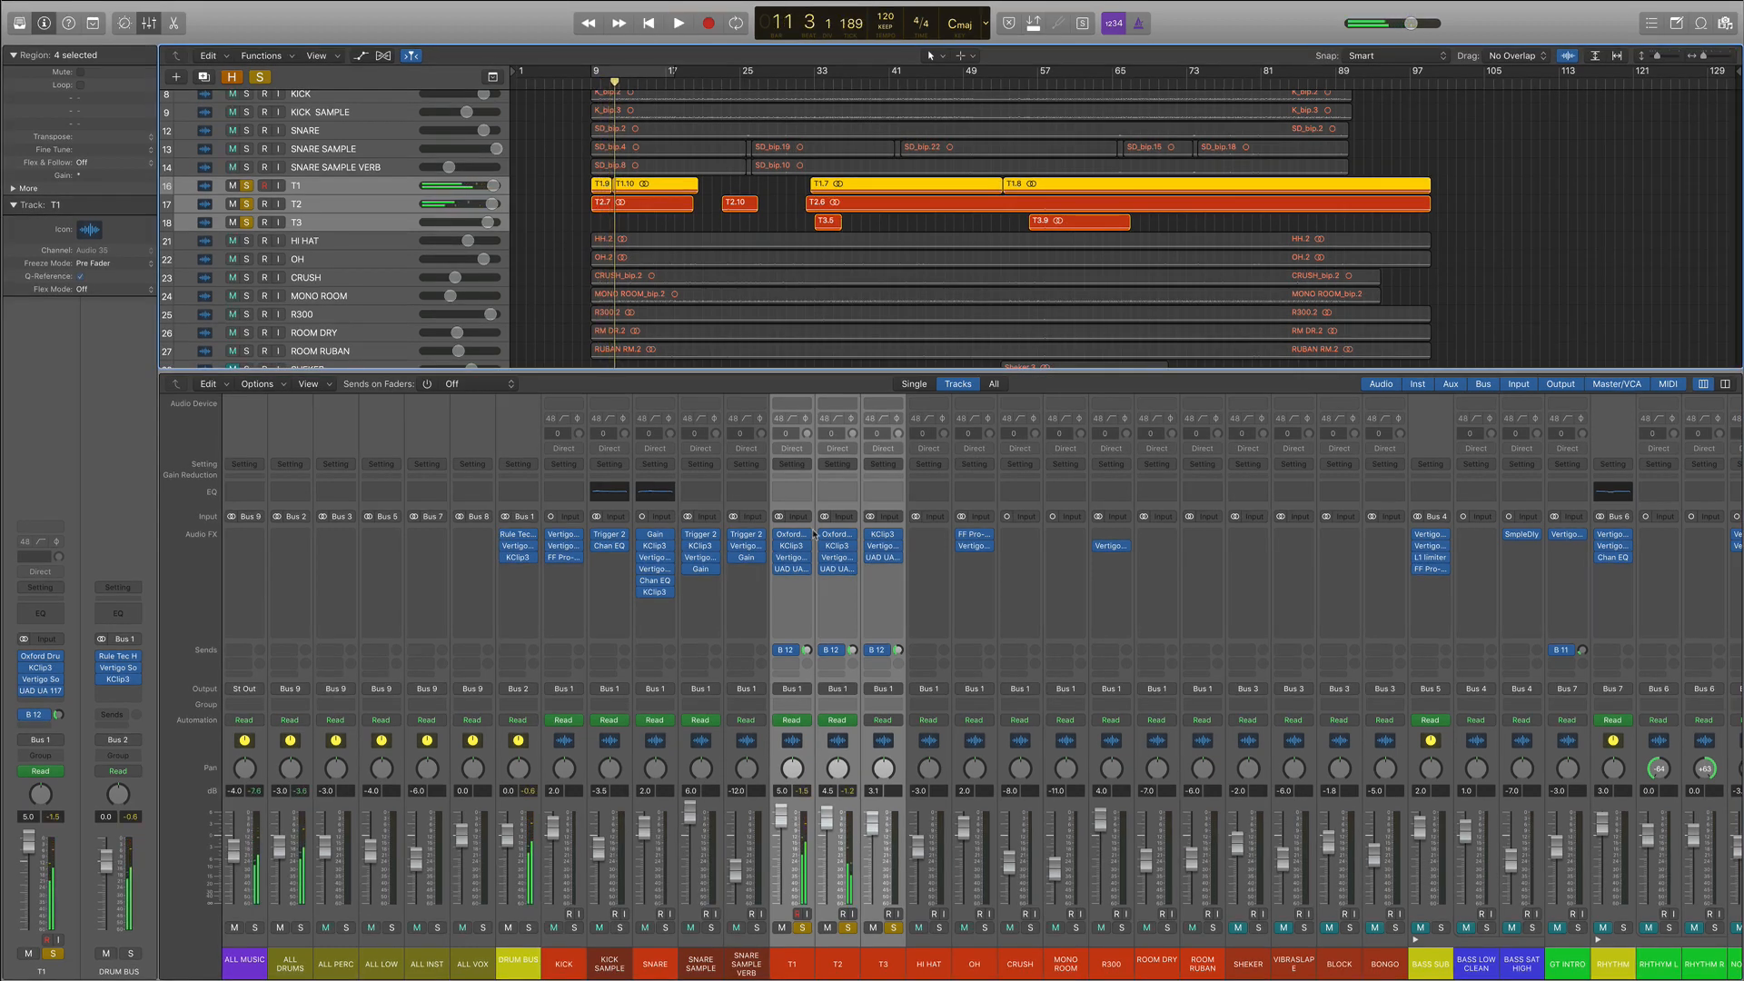
Step: Review T1's KClip 3, Vertigo Sound VSE-2 and UAD UA 1176LN Rev E settings, closing all plug-in windows
click(793, 547)
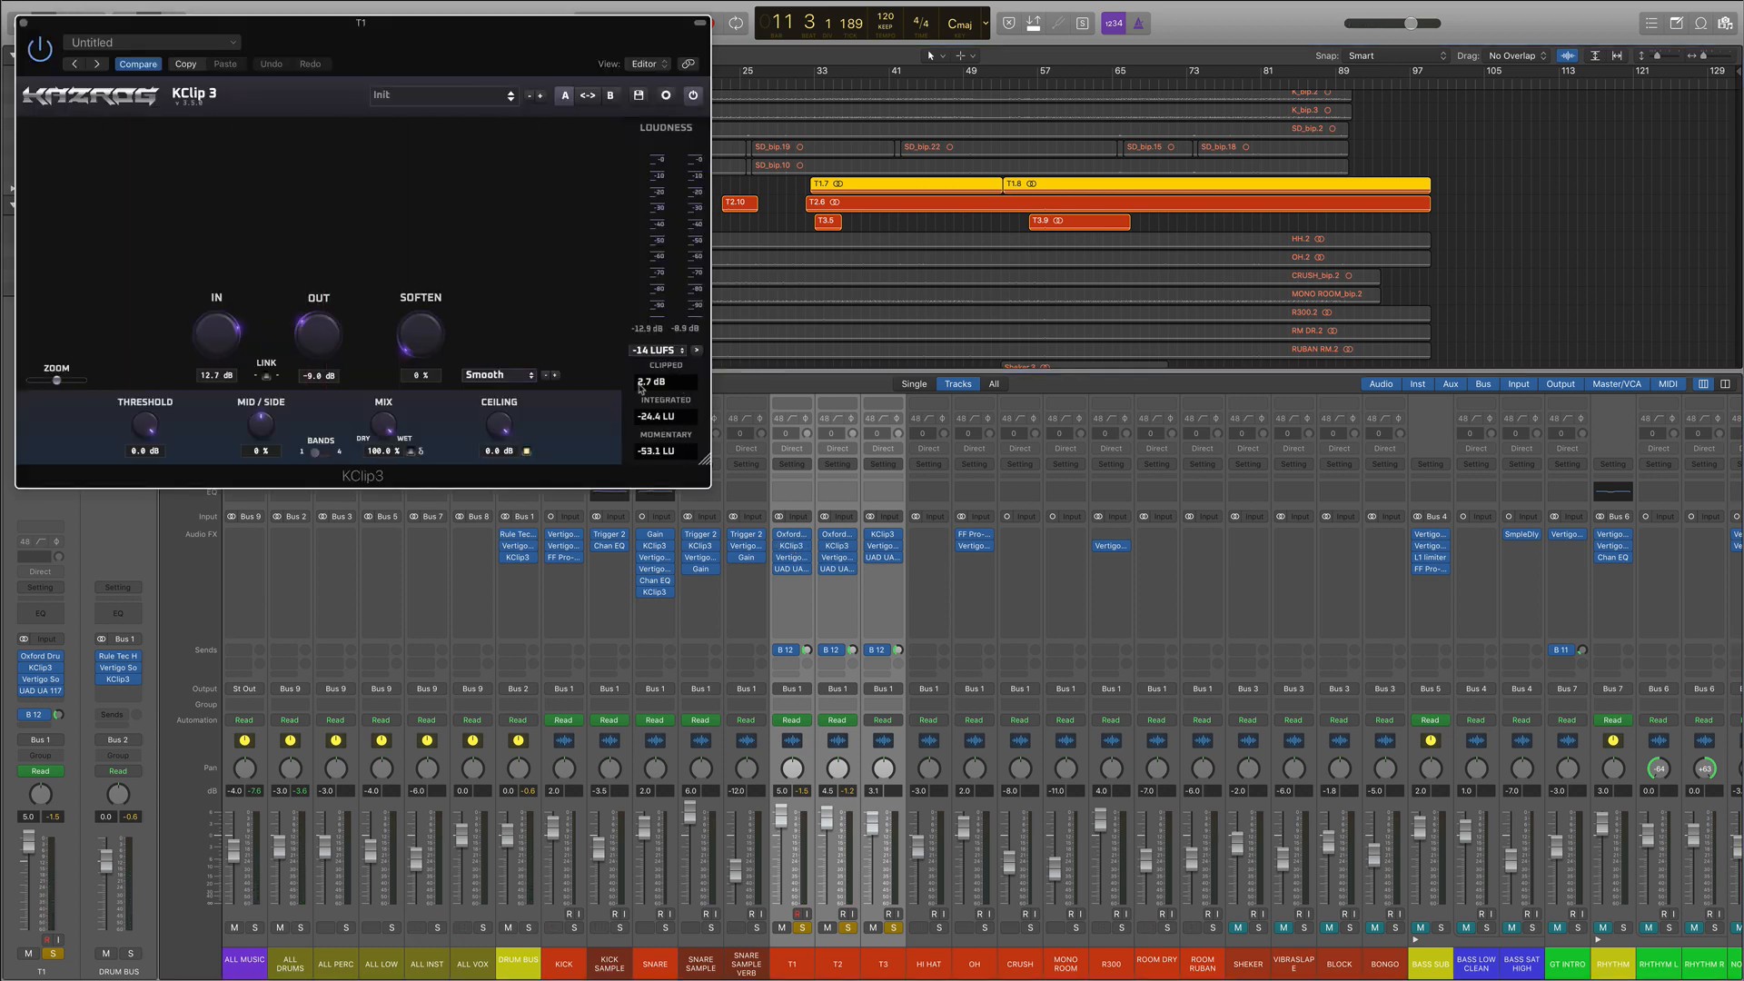
click(26, 27)
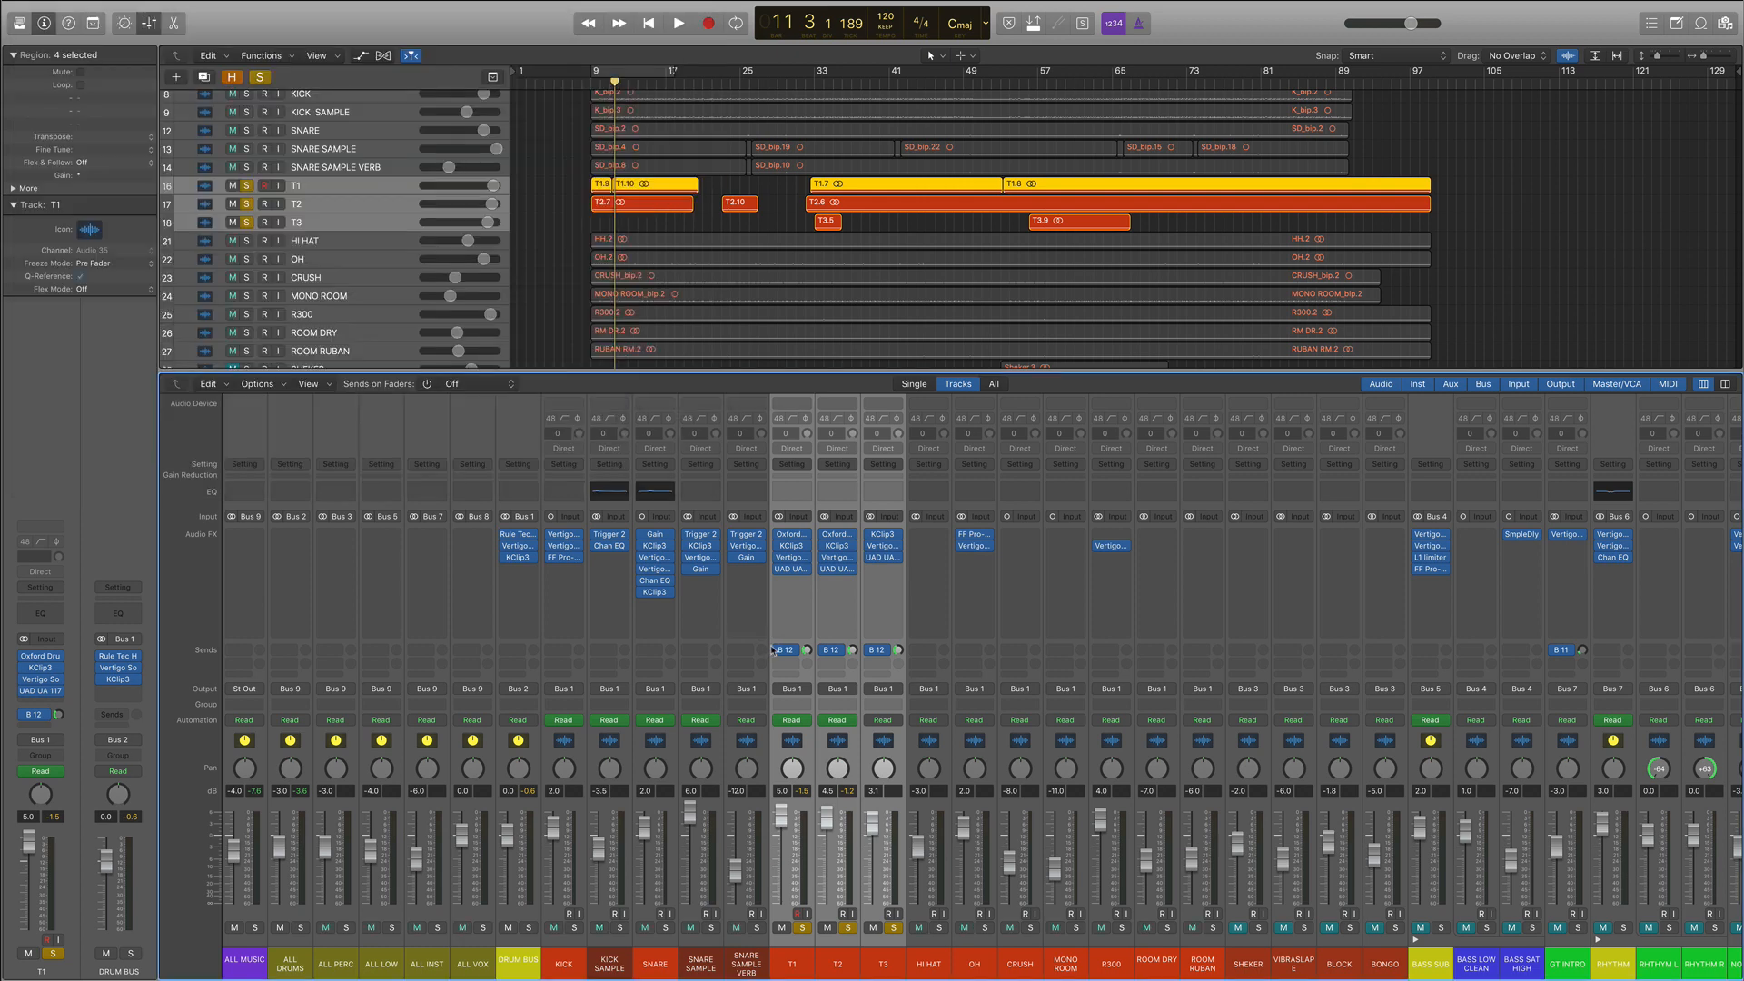
click(793, 557)
click(788, 568)
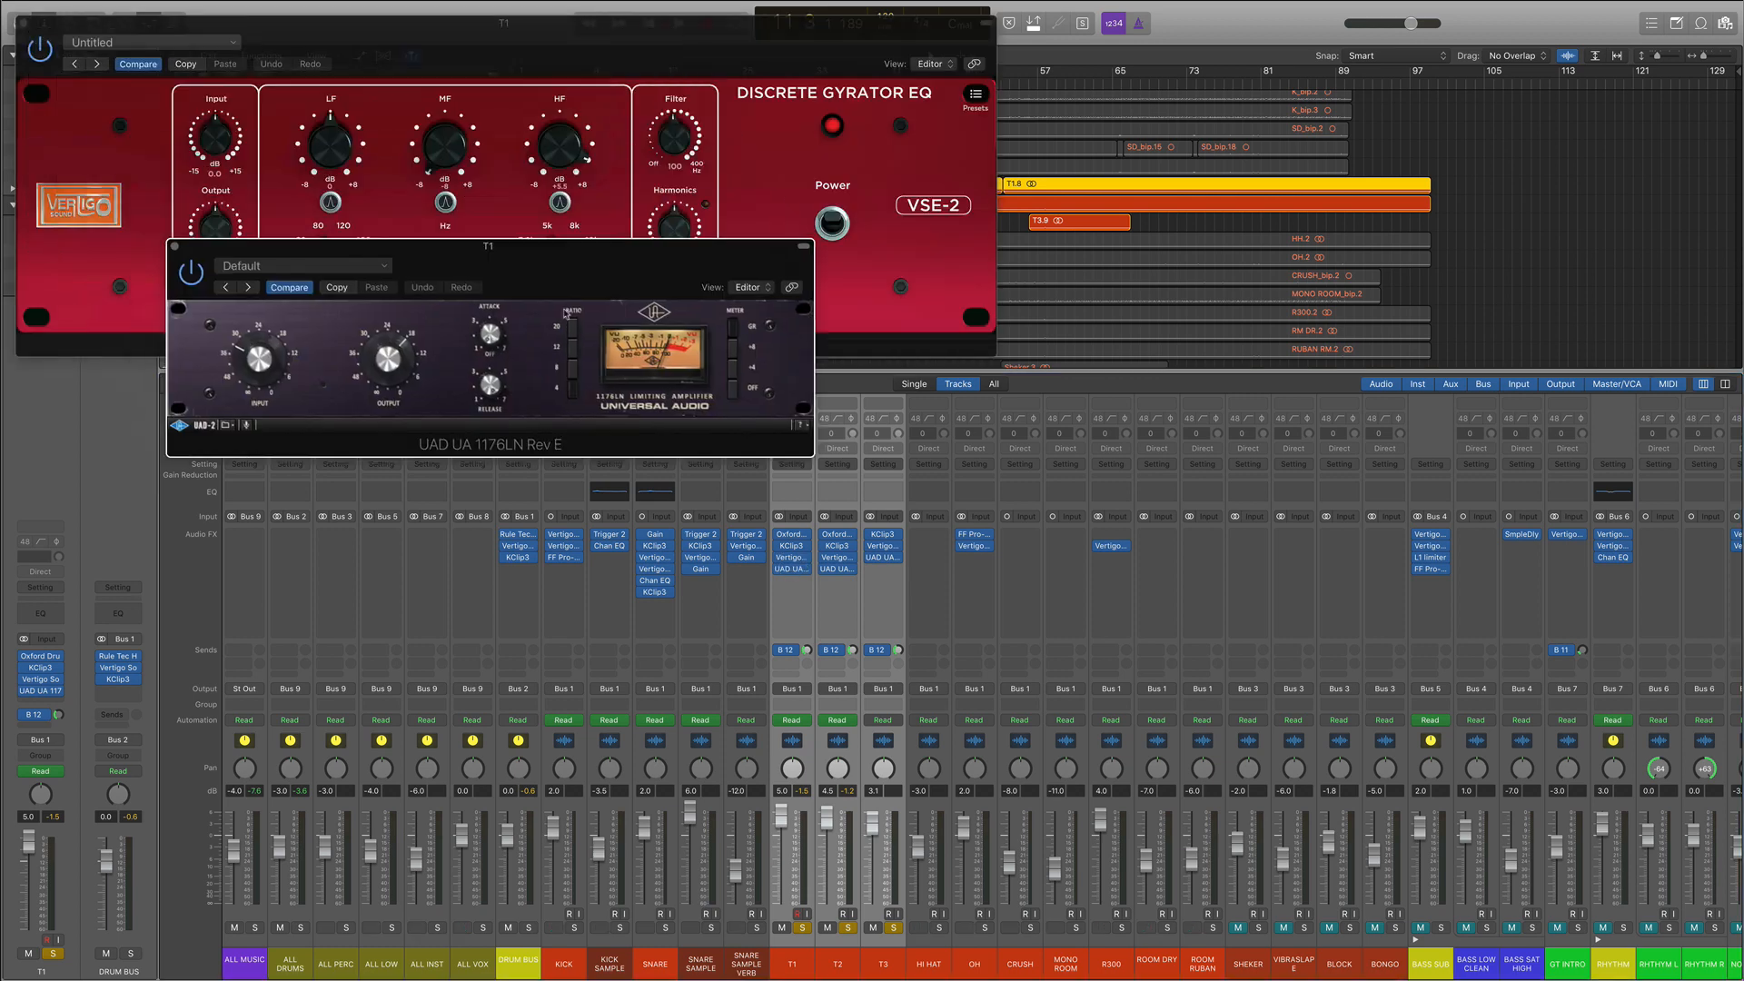
drag(592, 248, 632, 417)
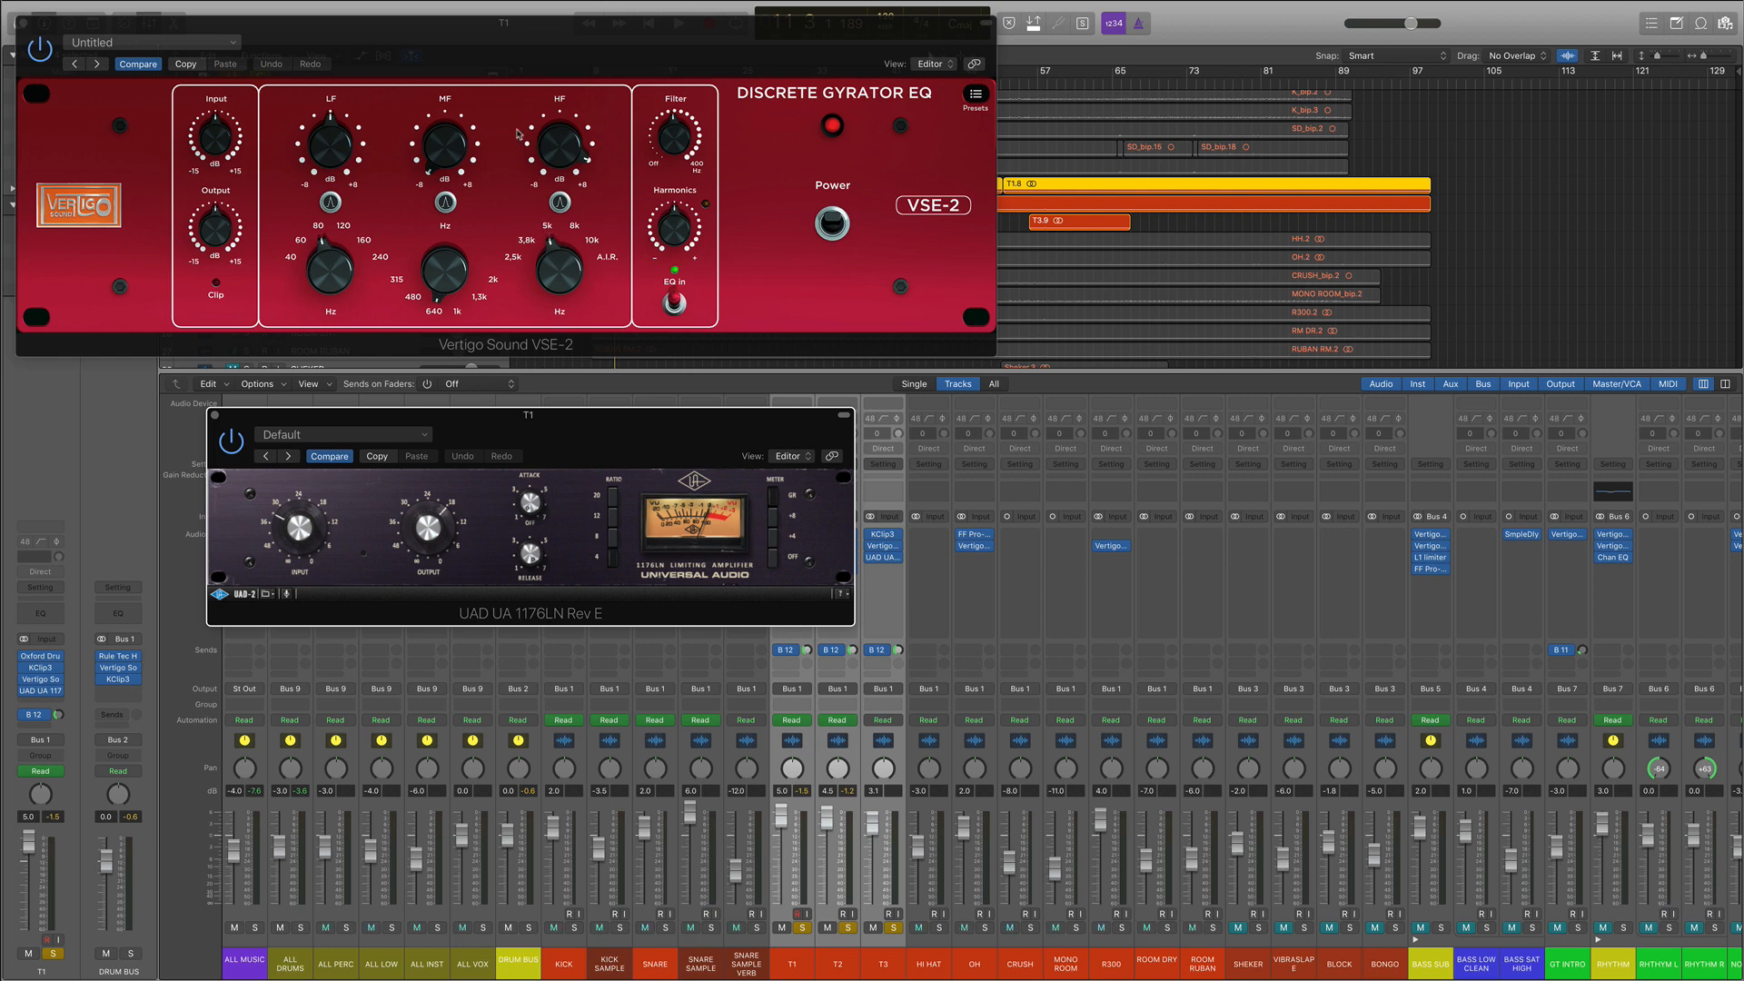
click(24, 22)
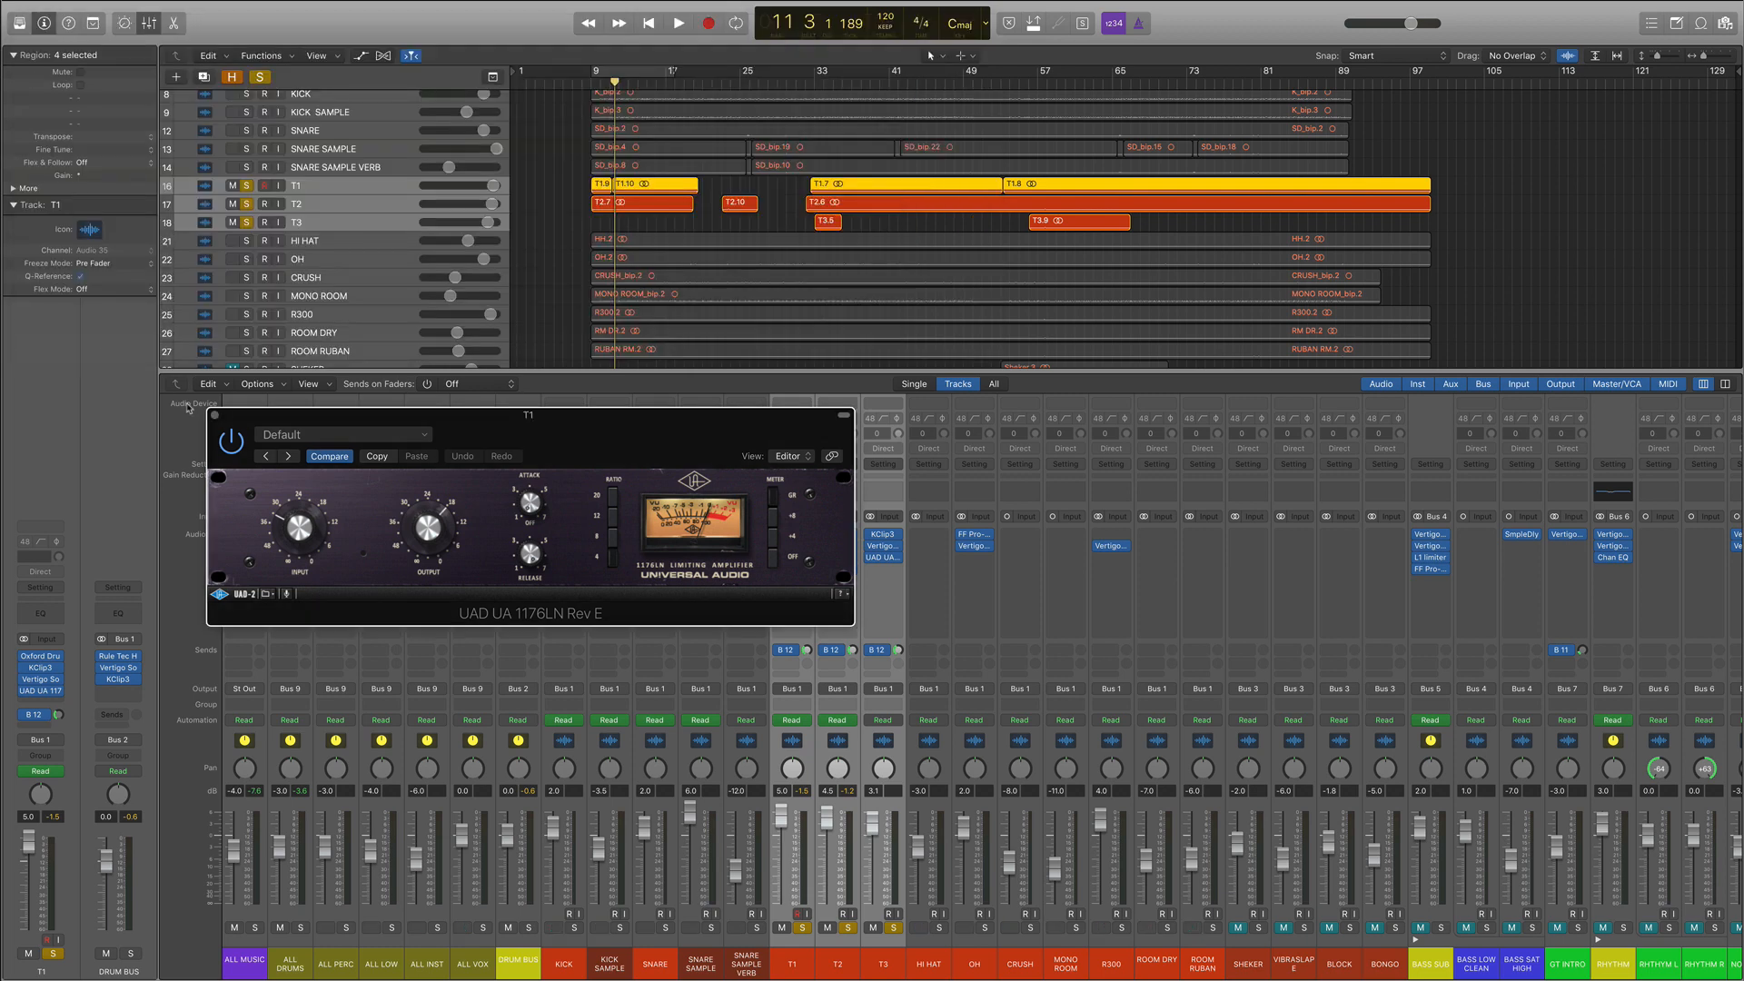
click(215, 415)
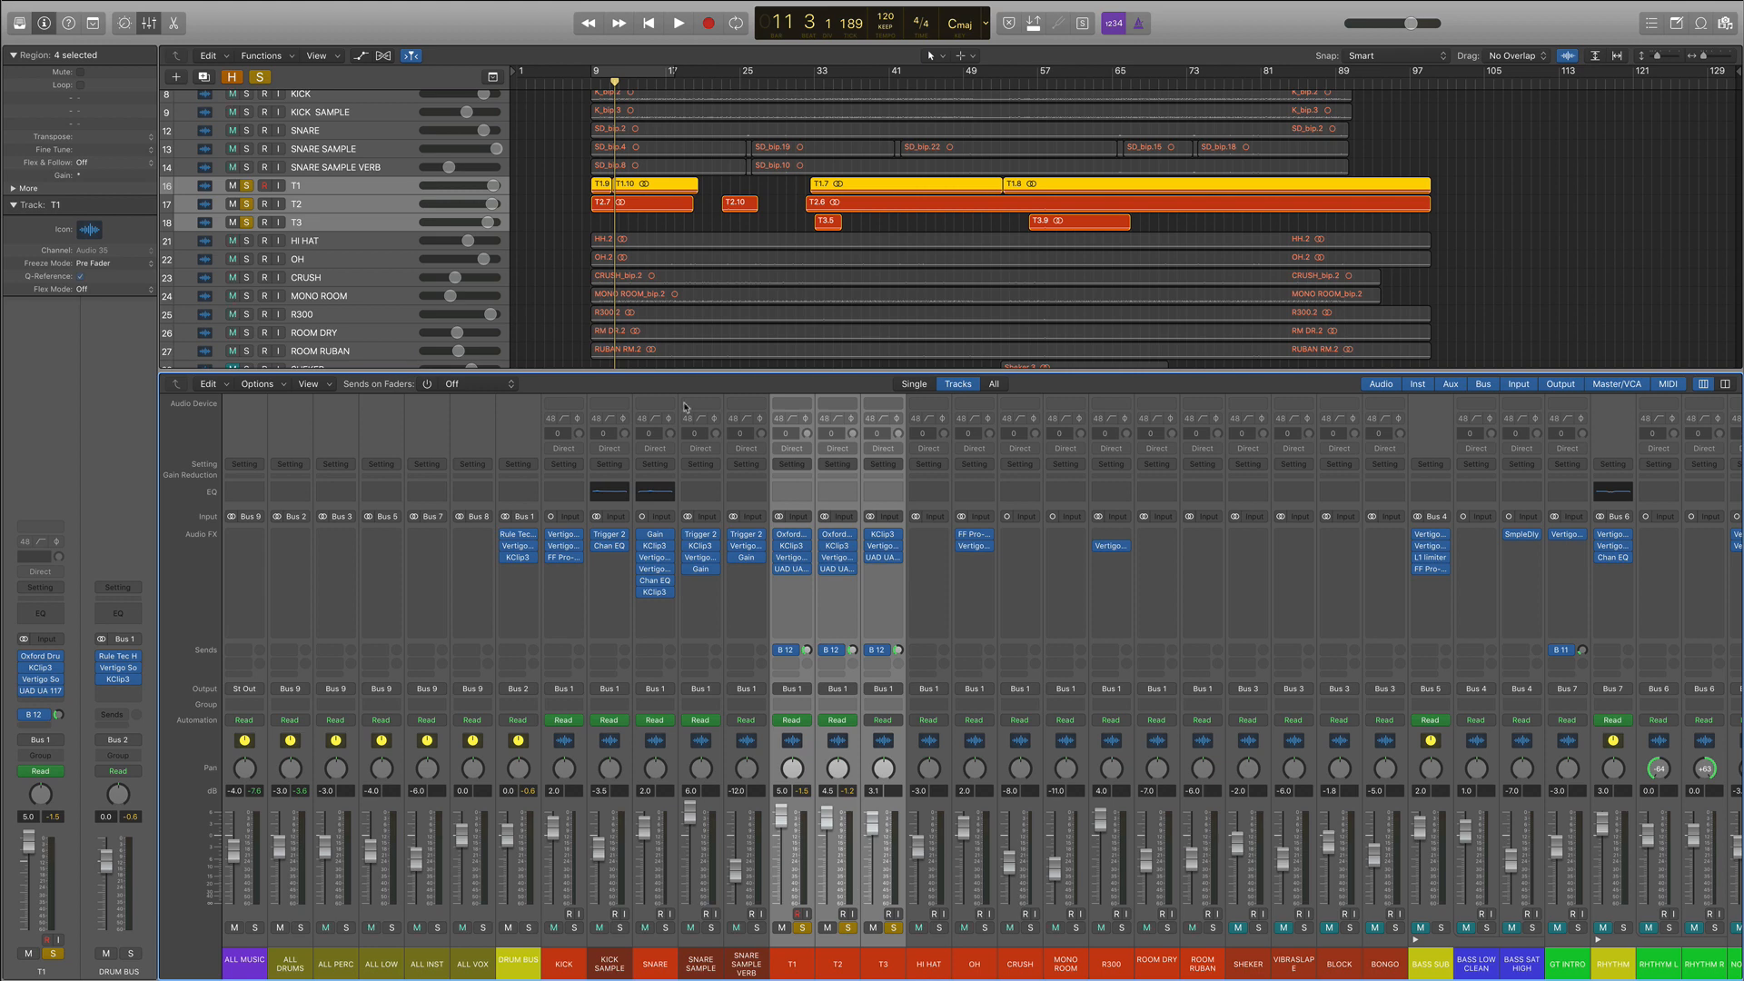
Step: Play the soloed toms with their full processing, stop playback and unsolo the three channels
key(space)
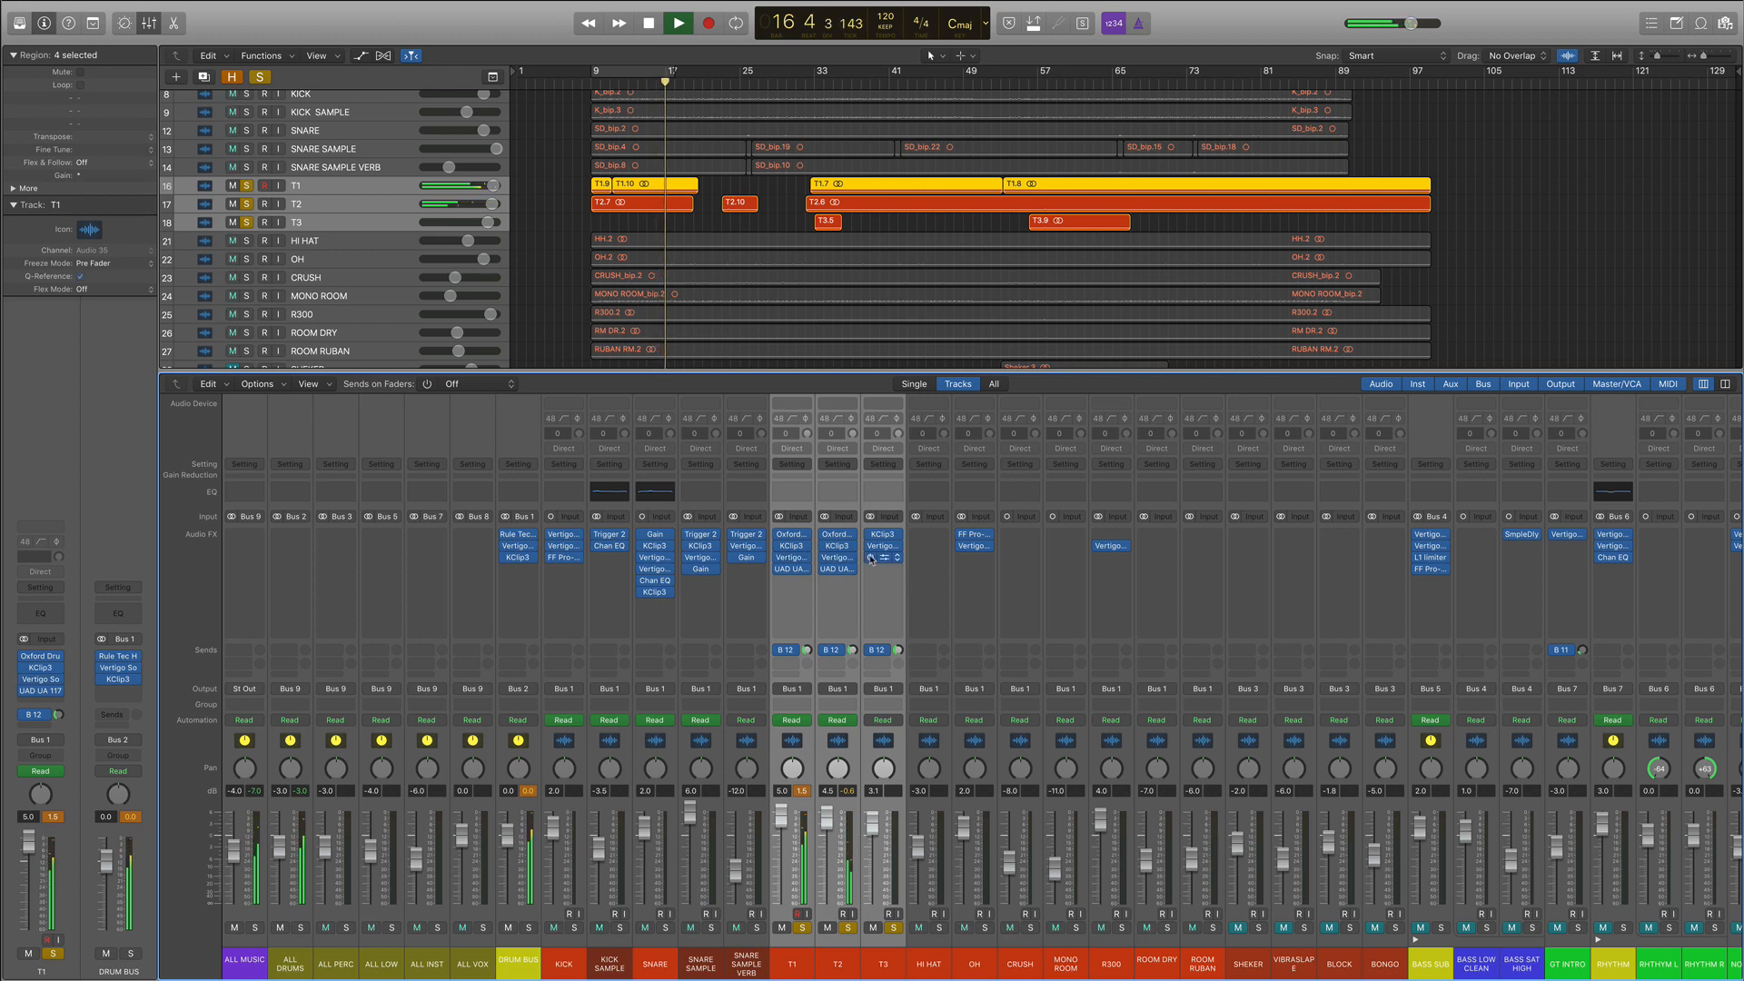
key(space)
click(803, 929)
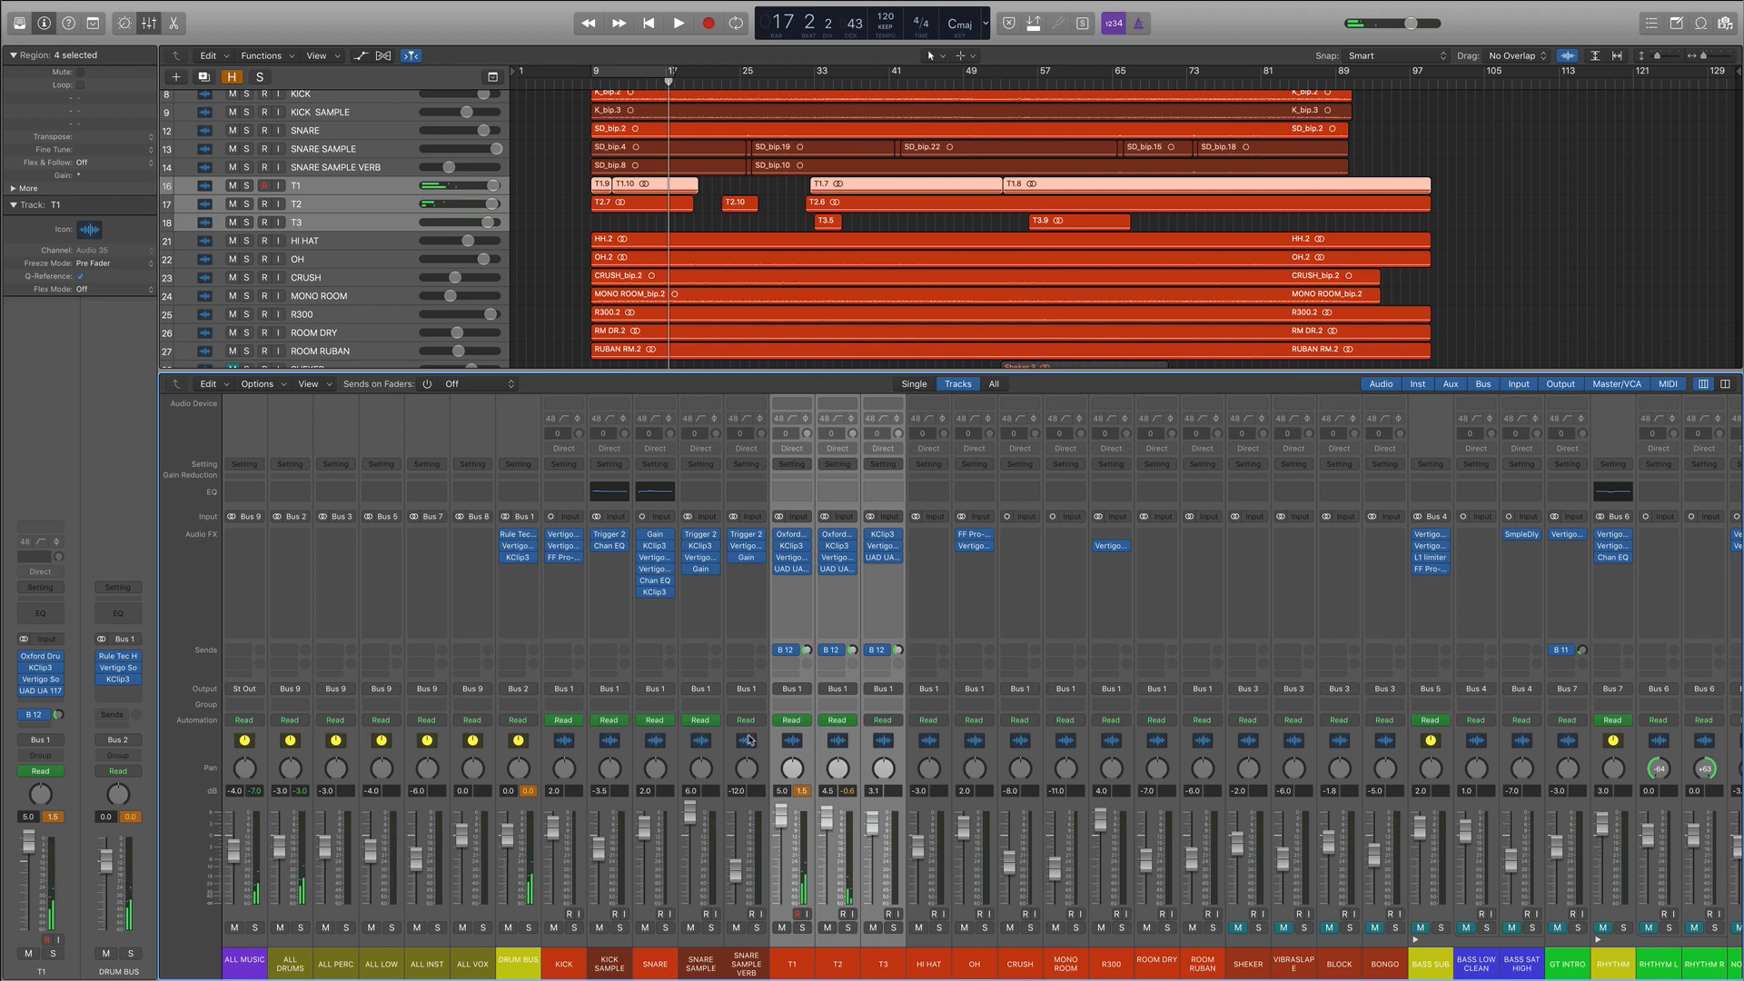
Step: Select the two snare sample channels and KICK SAMPLE, then select only the KICK and SNARE channels instead
drag(748, 740, 705, 741)
super+click(614, 745)
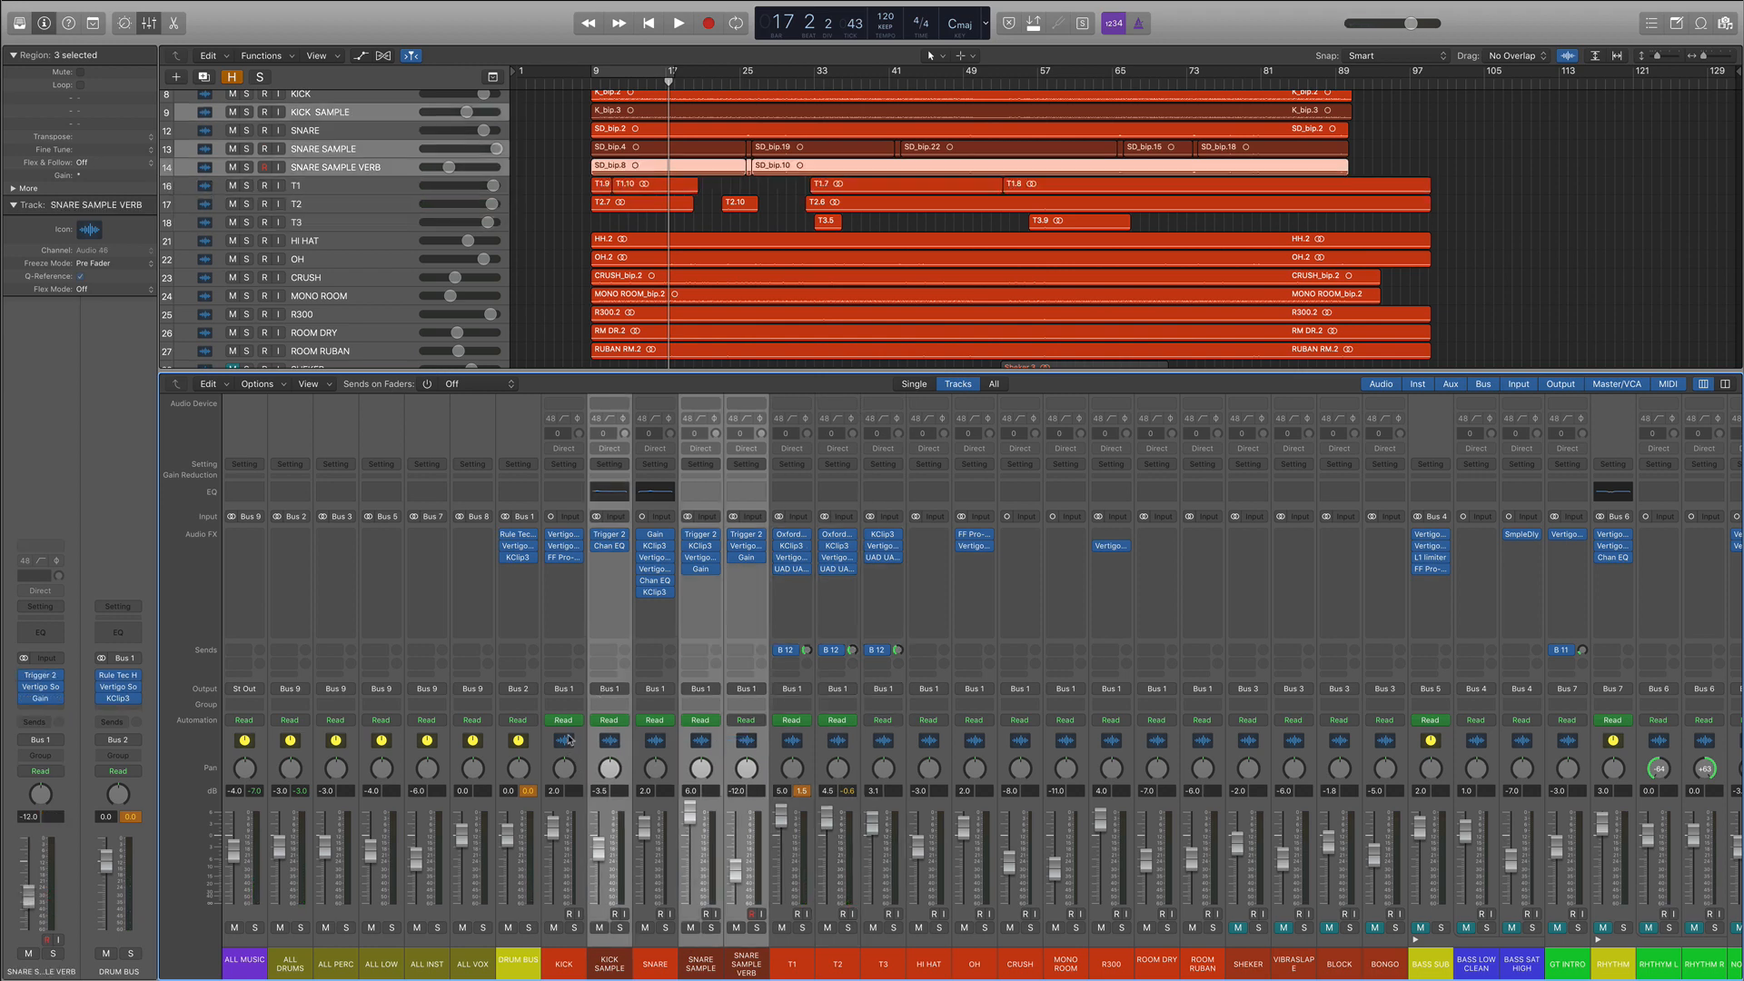
click(569, 740)
super+click(652, 743)
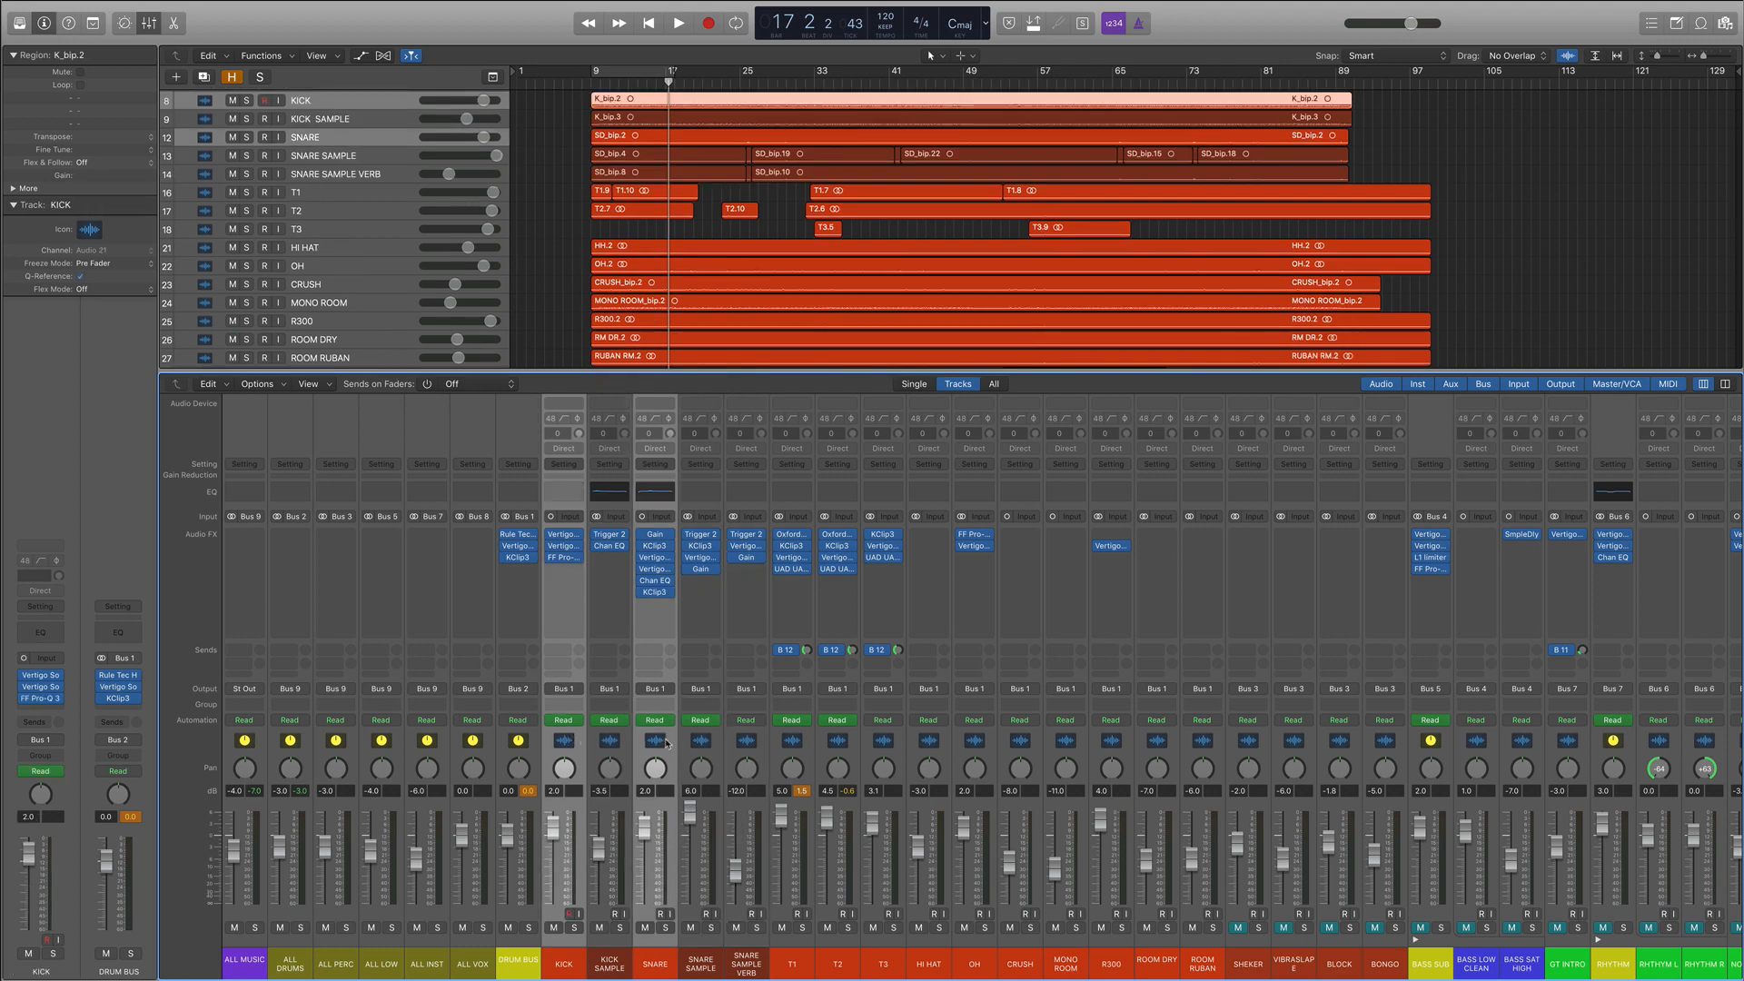
Step: Review the KICK channel's Vertigo Sound VSE-2 and VSC-3 settings, closing each window, and select the SNARE channel
click(563, 545)
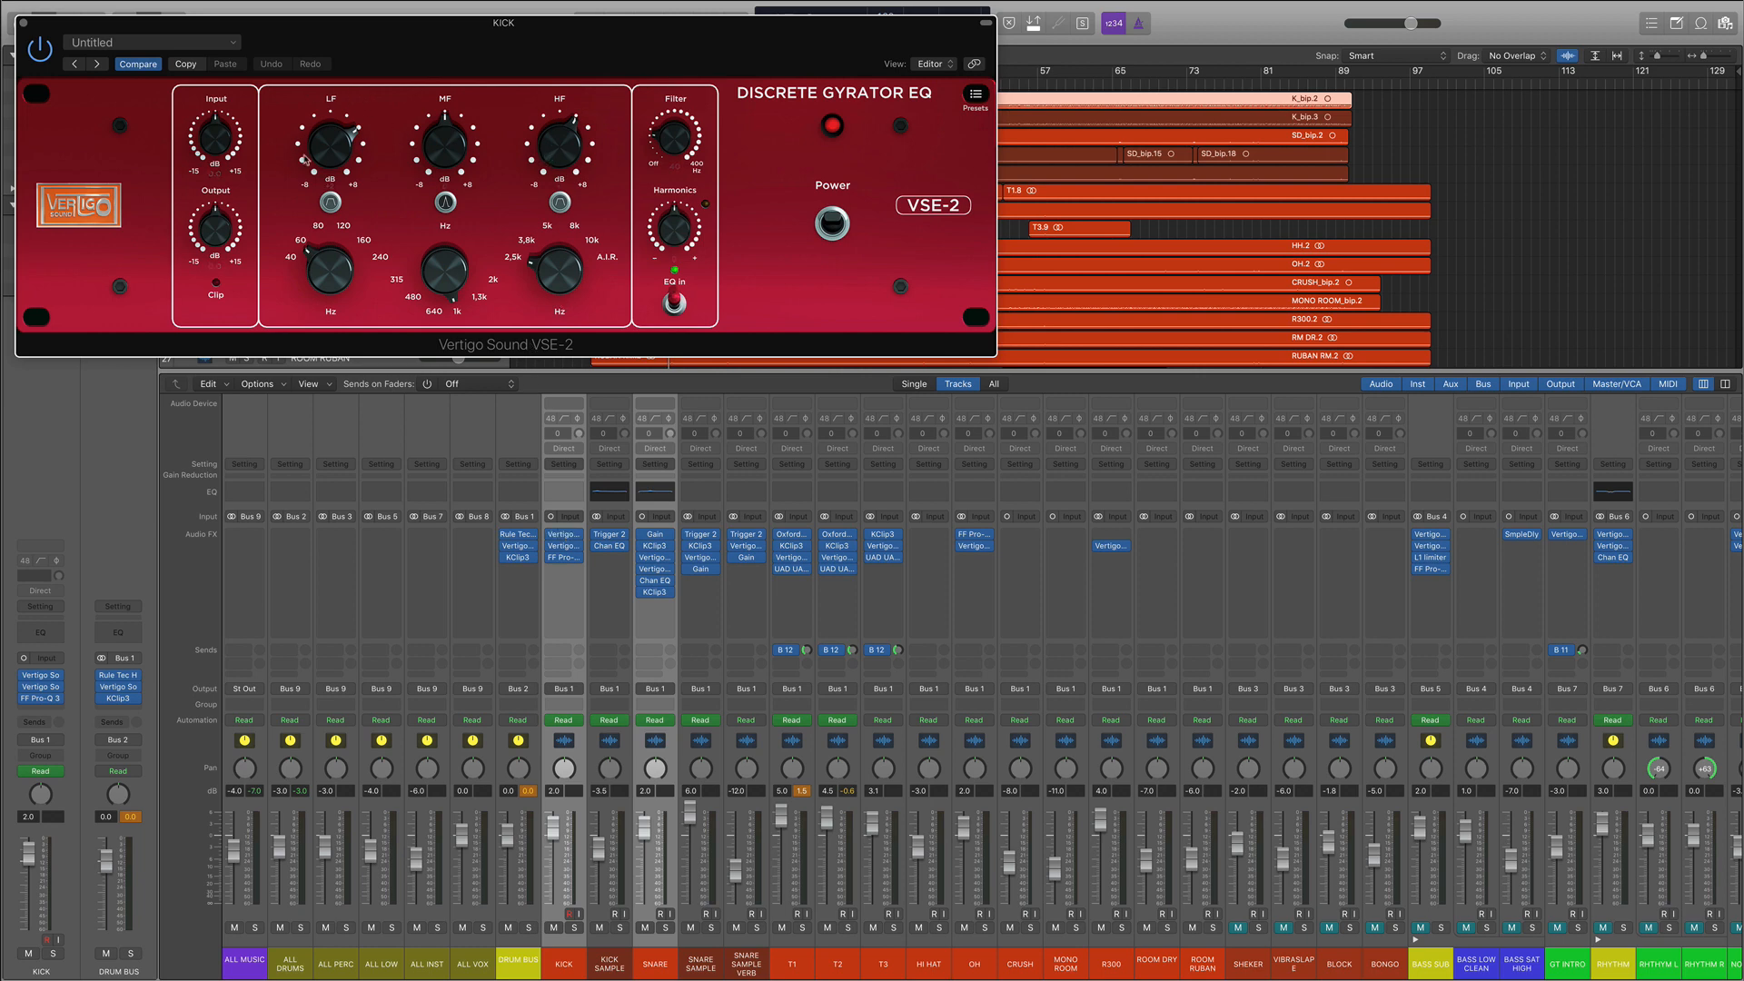
click(24, 25)
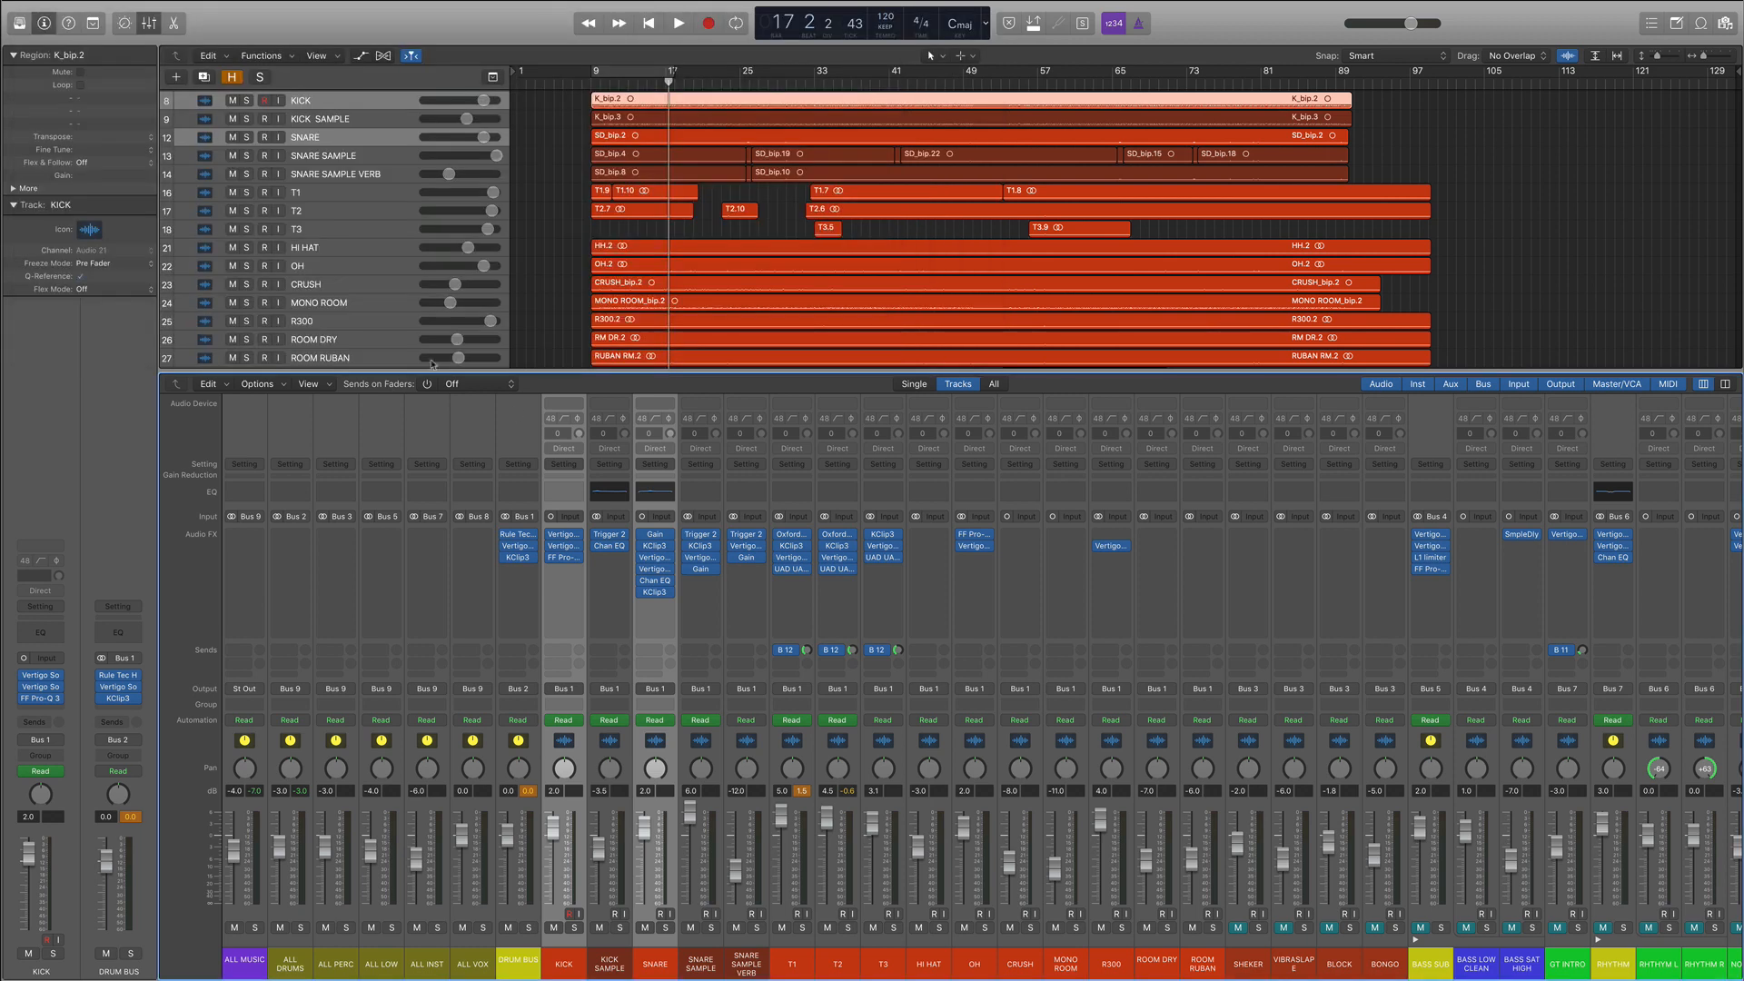
mouse_move(564, 548)
click(564, 547)
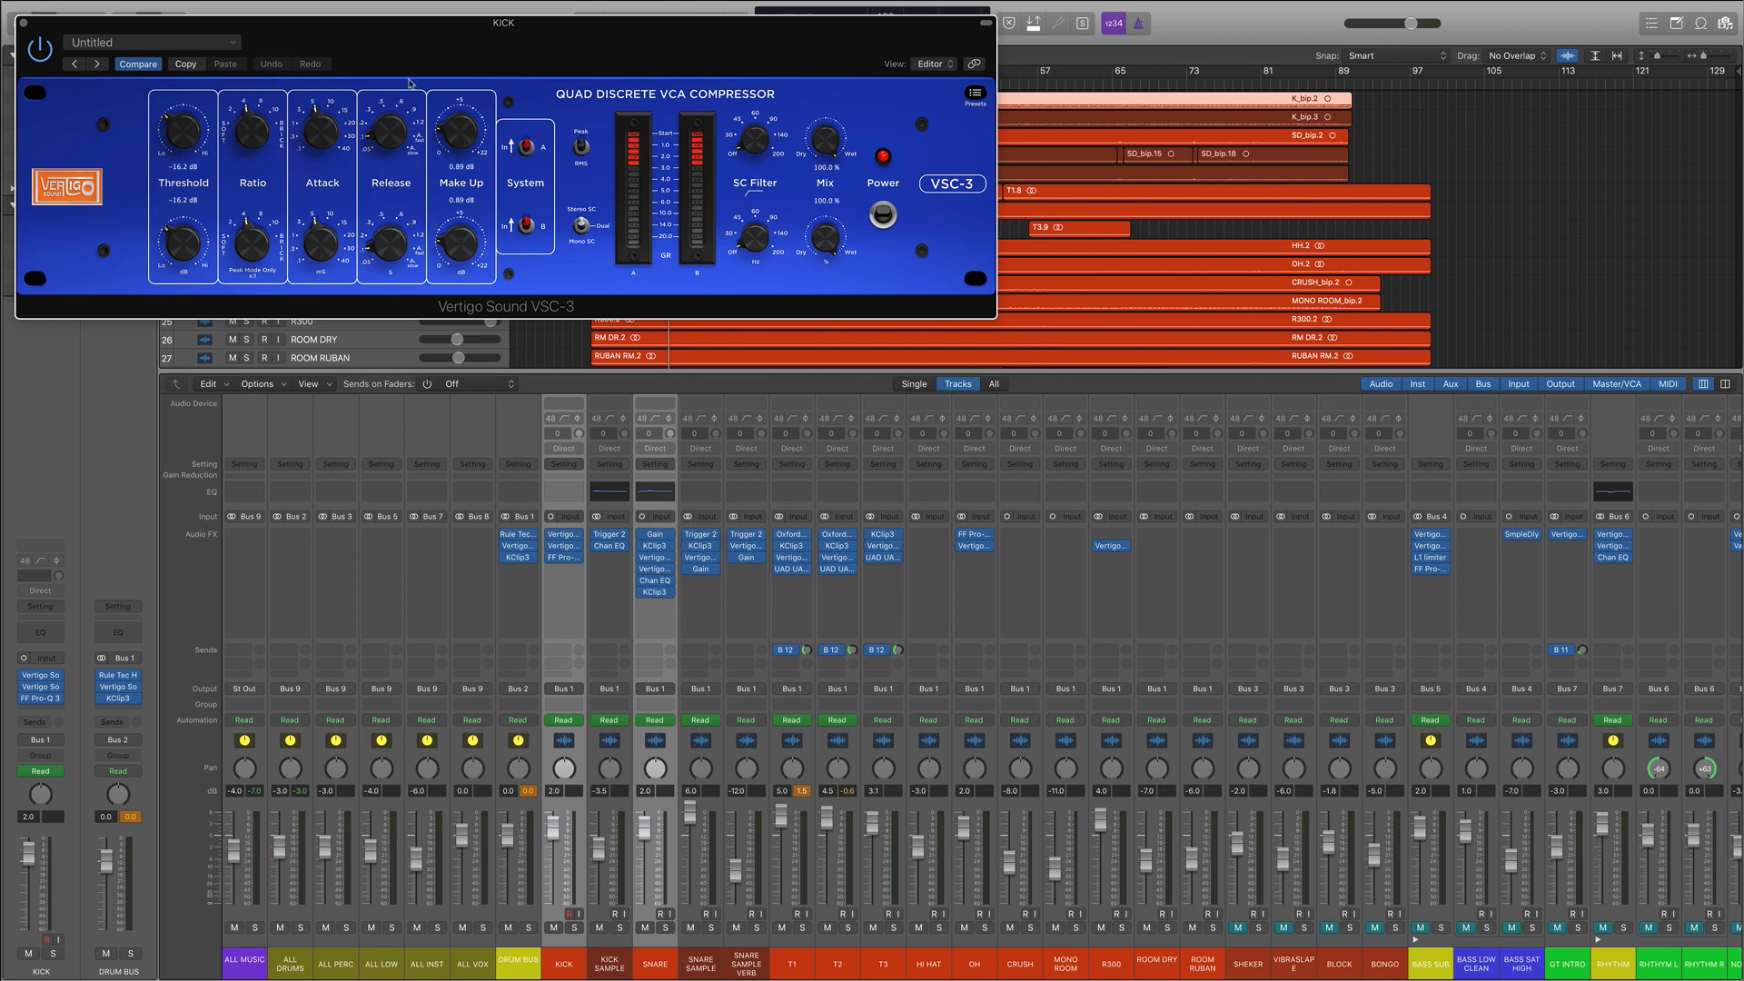
click(25, 23)
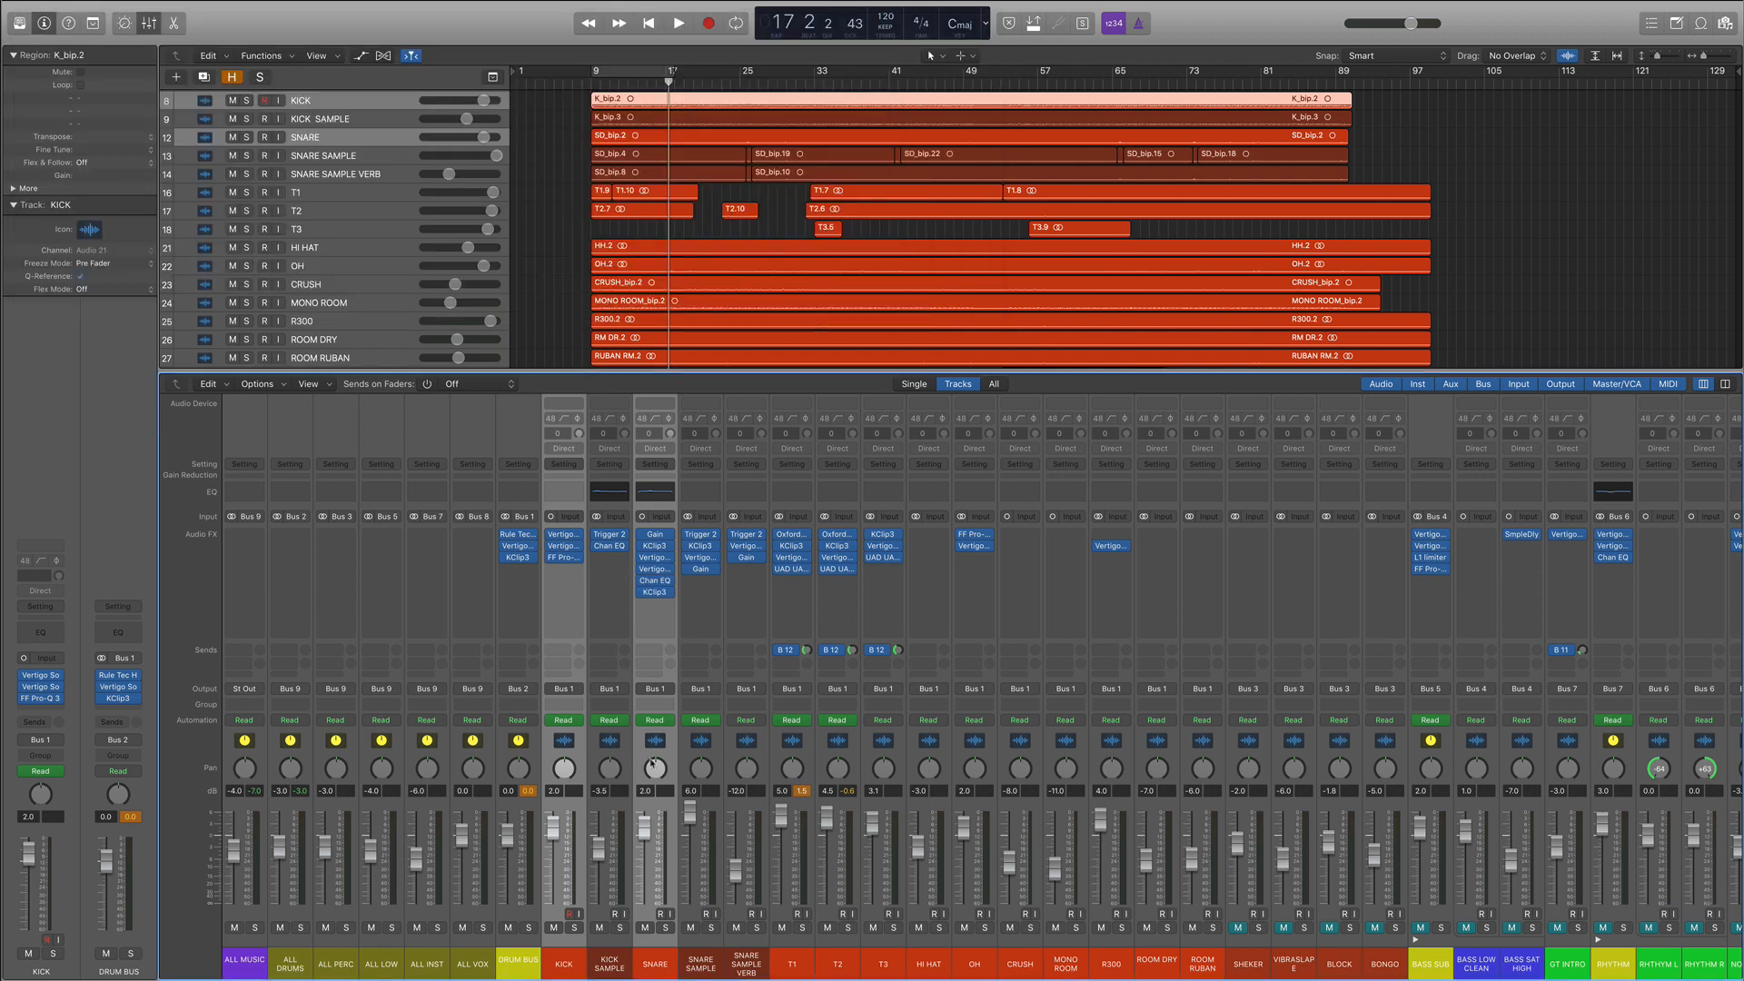
click(665, 699)
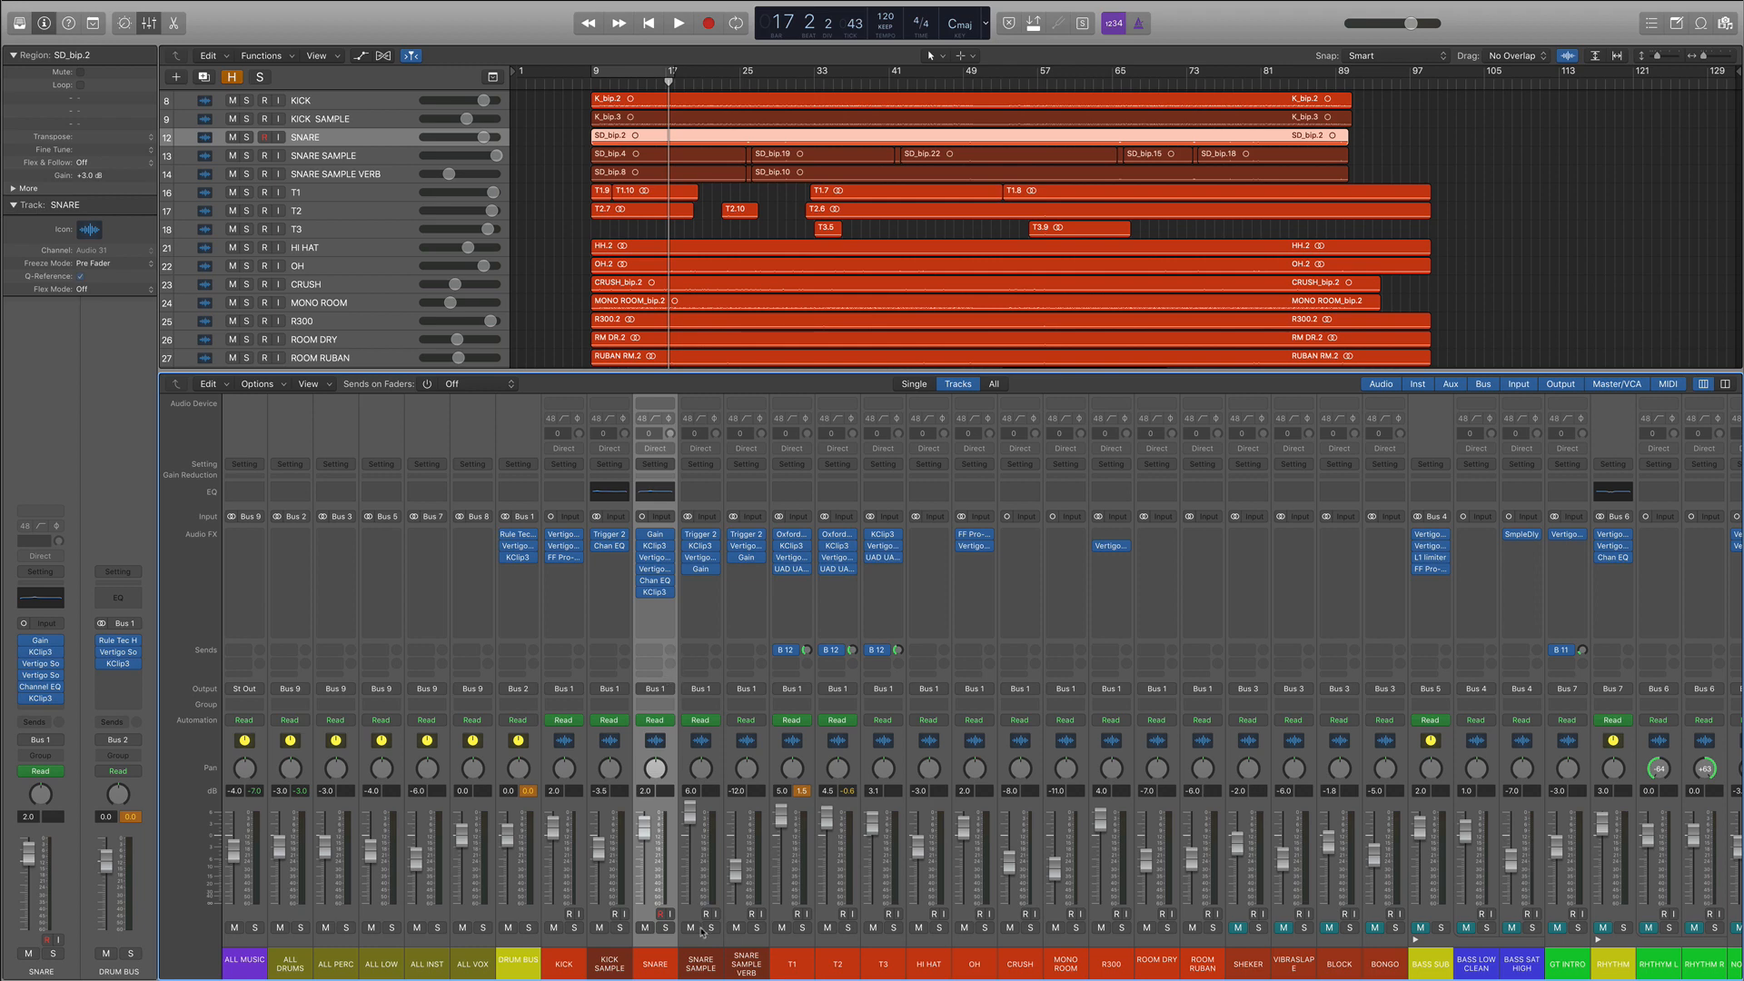
Step: Solo the SNARE channel, turn on the cycle range starting at bar 9, and review the snare's first KClip 3 settings, closing its window
click(666, 928)
click(629, 73)
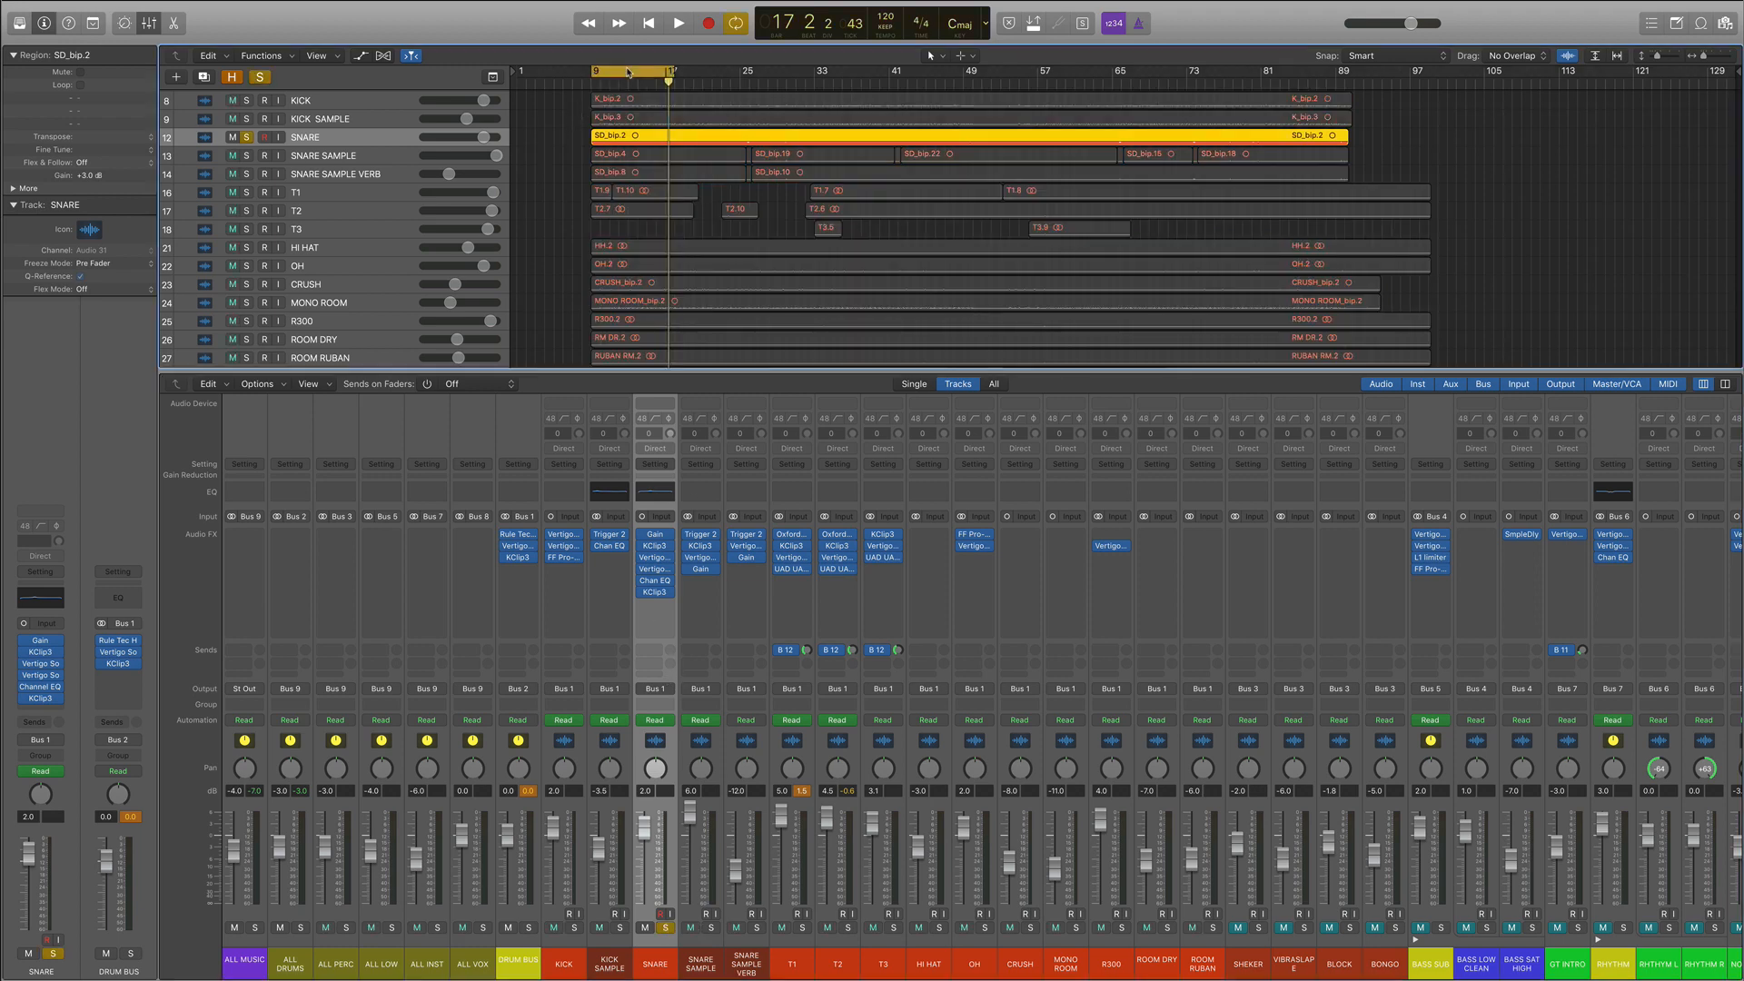
click(657, 549)
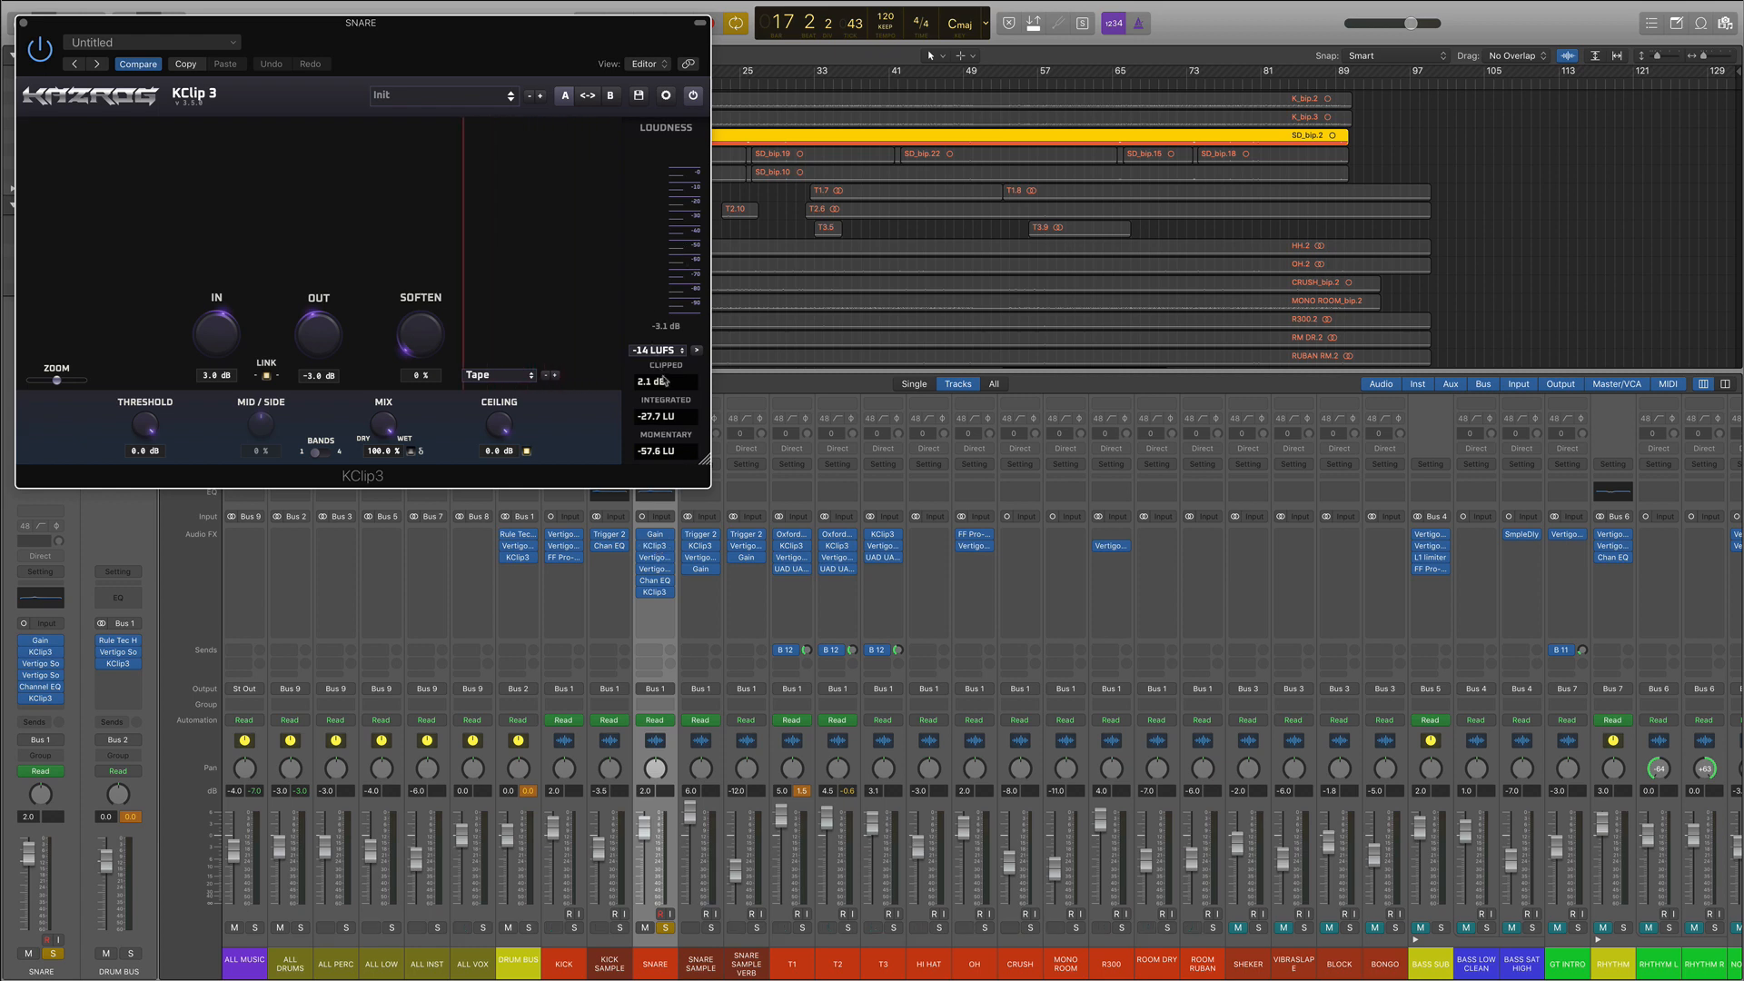
click(24, 23)
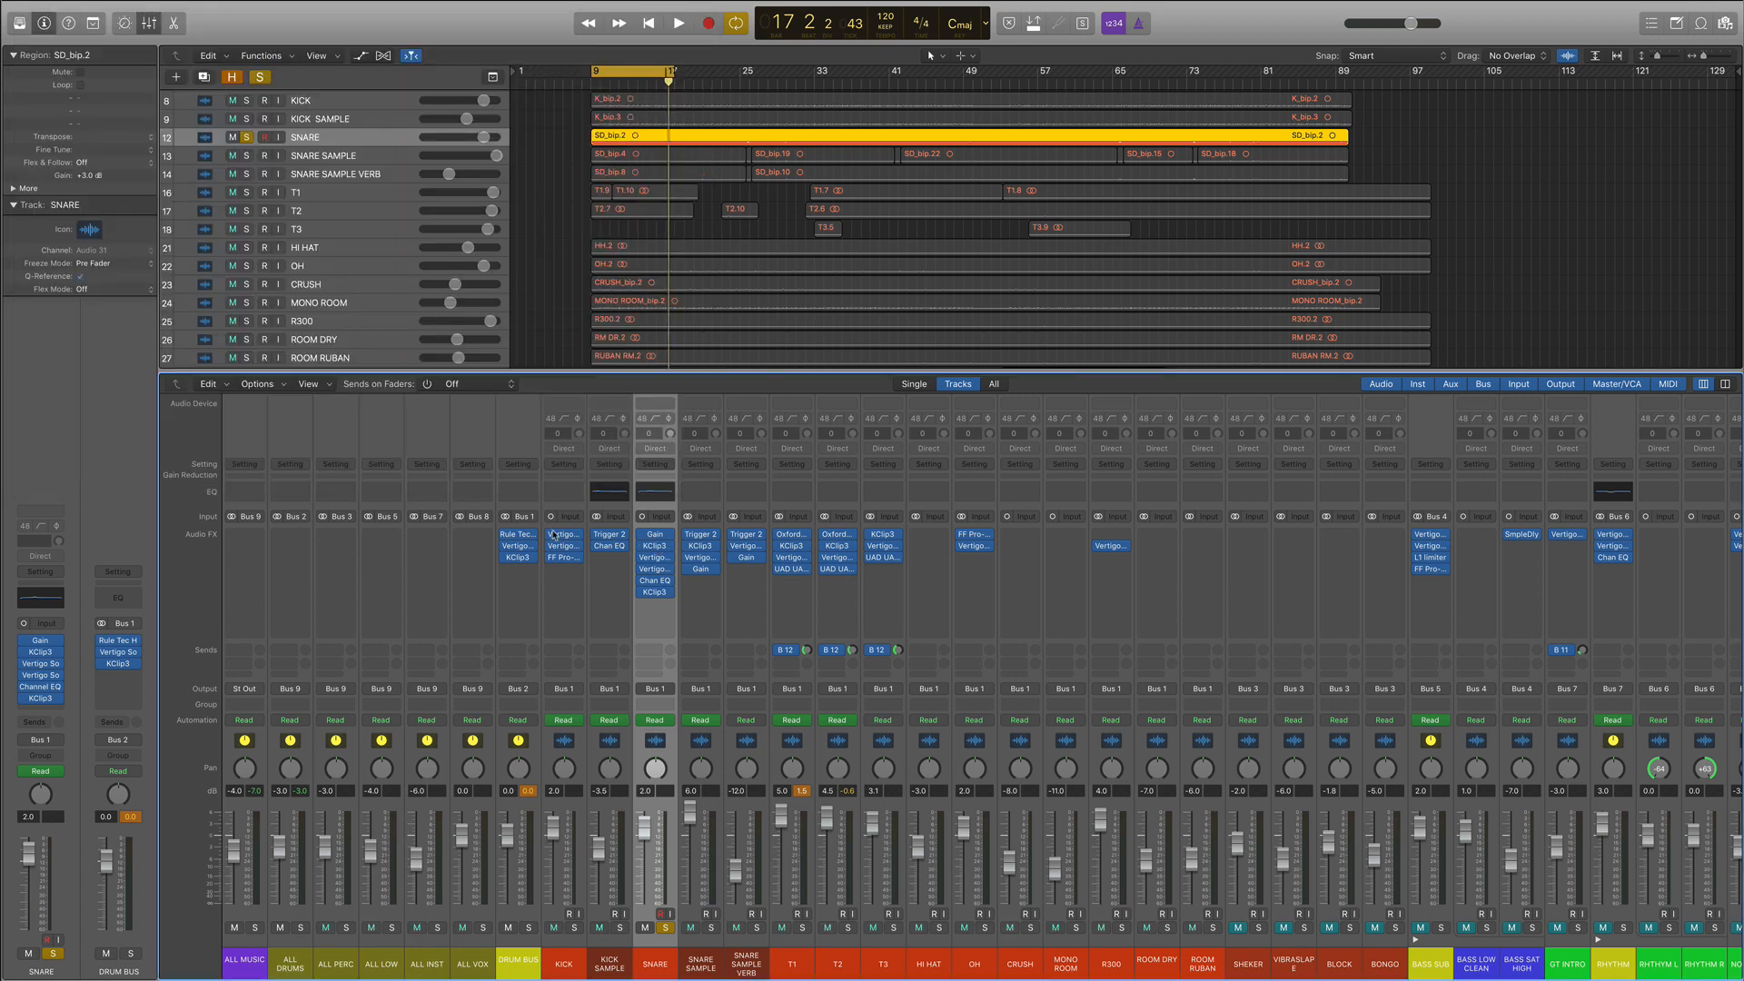
Step: Play the soloed snare with its VSE-2 and VSC-3 open, compare the VSE-2 off and on, close both windows, stop playback and unsolo SNARE
click(656, 568)
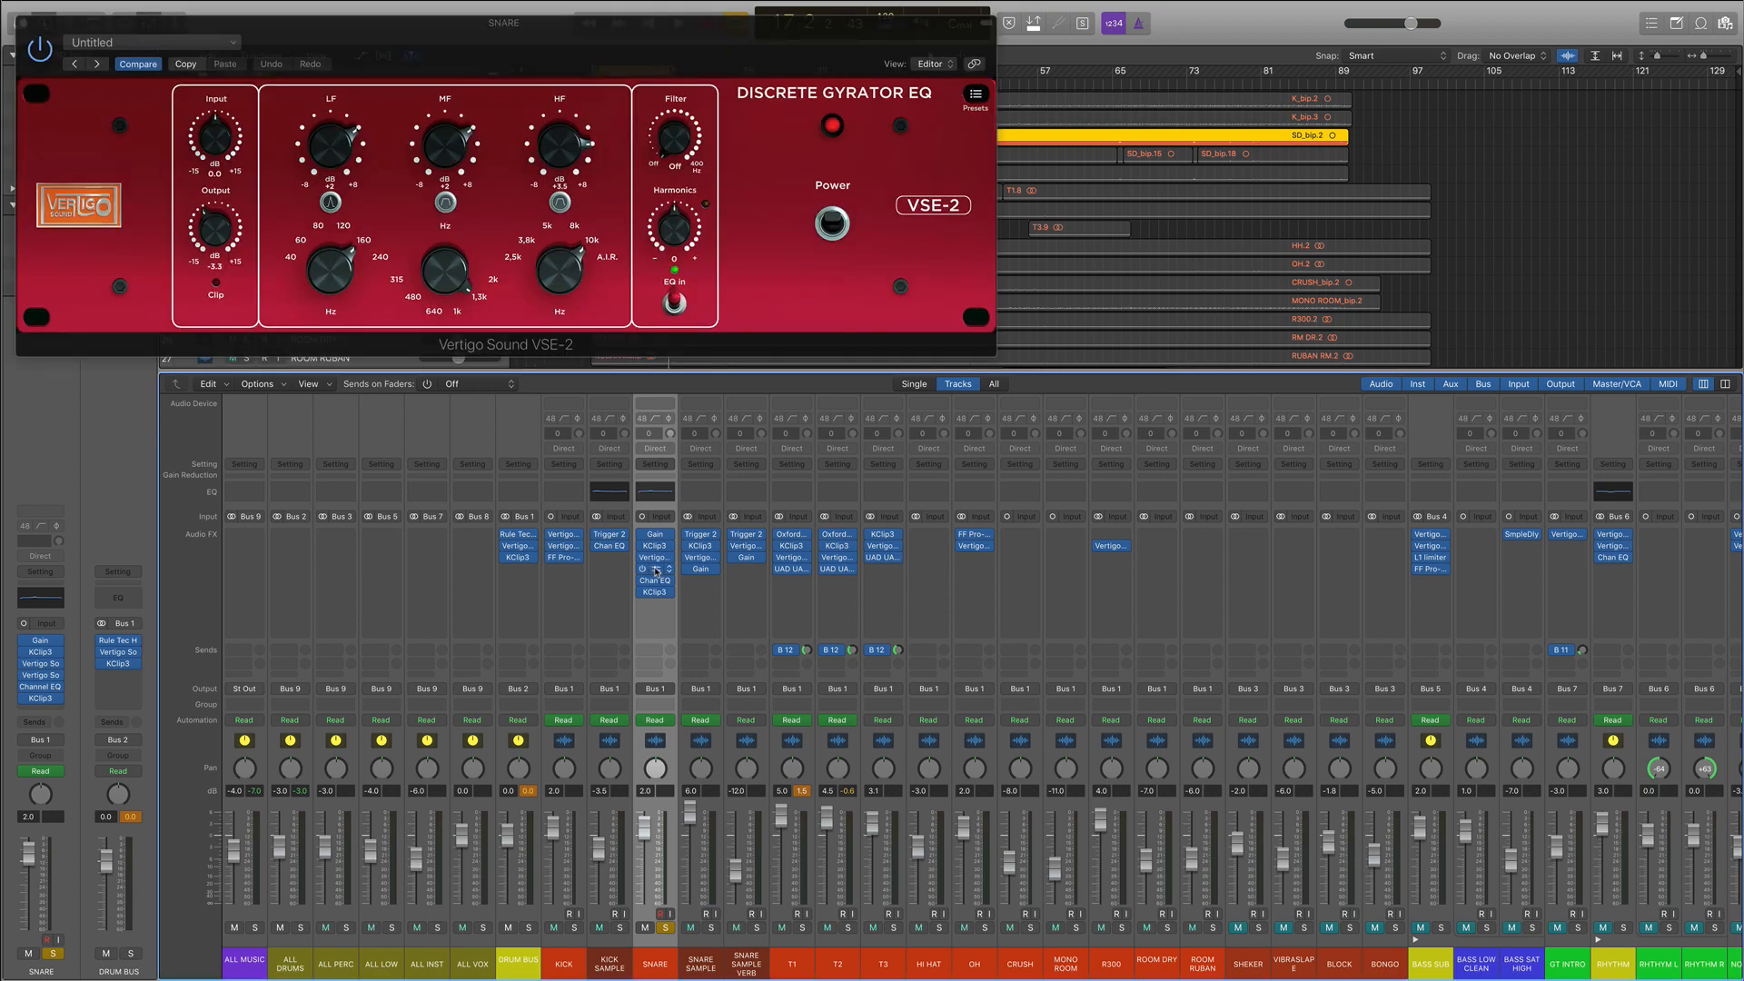
click(655, 556)
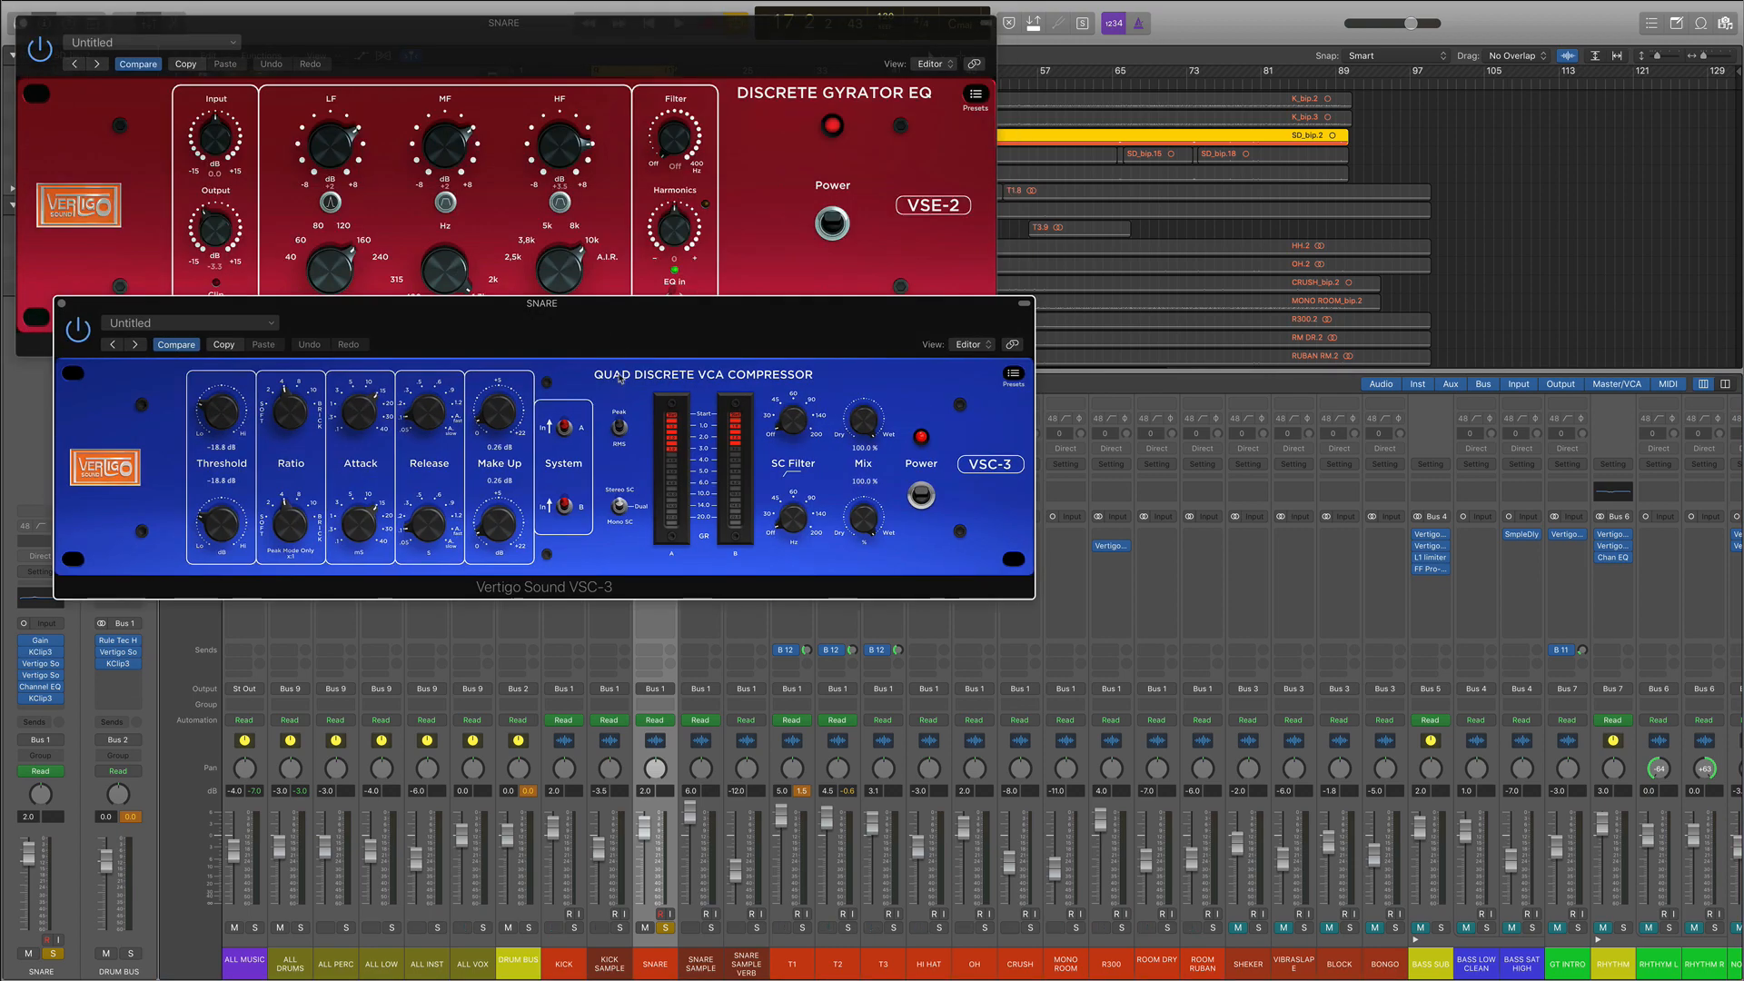
key(space)
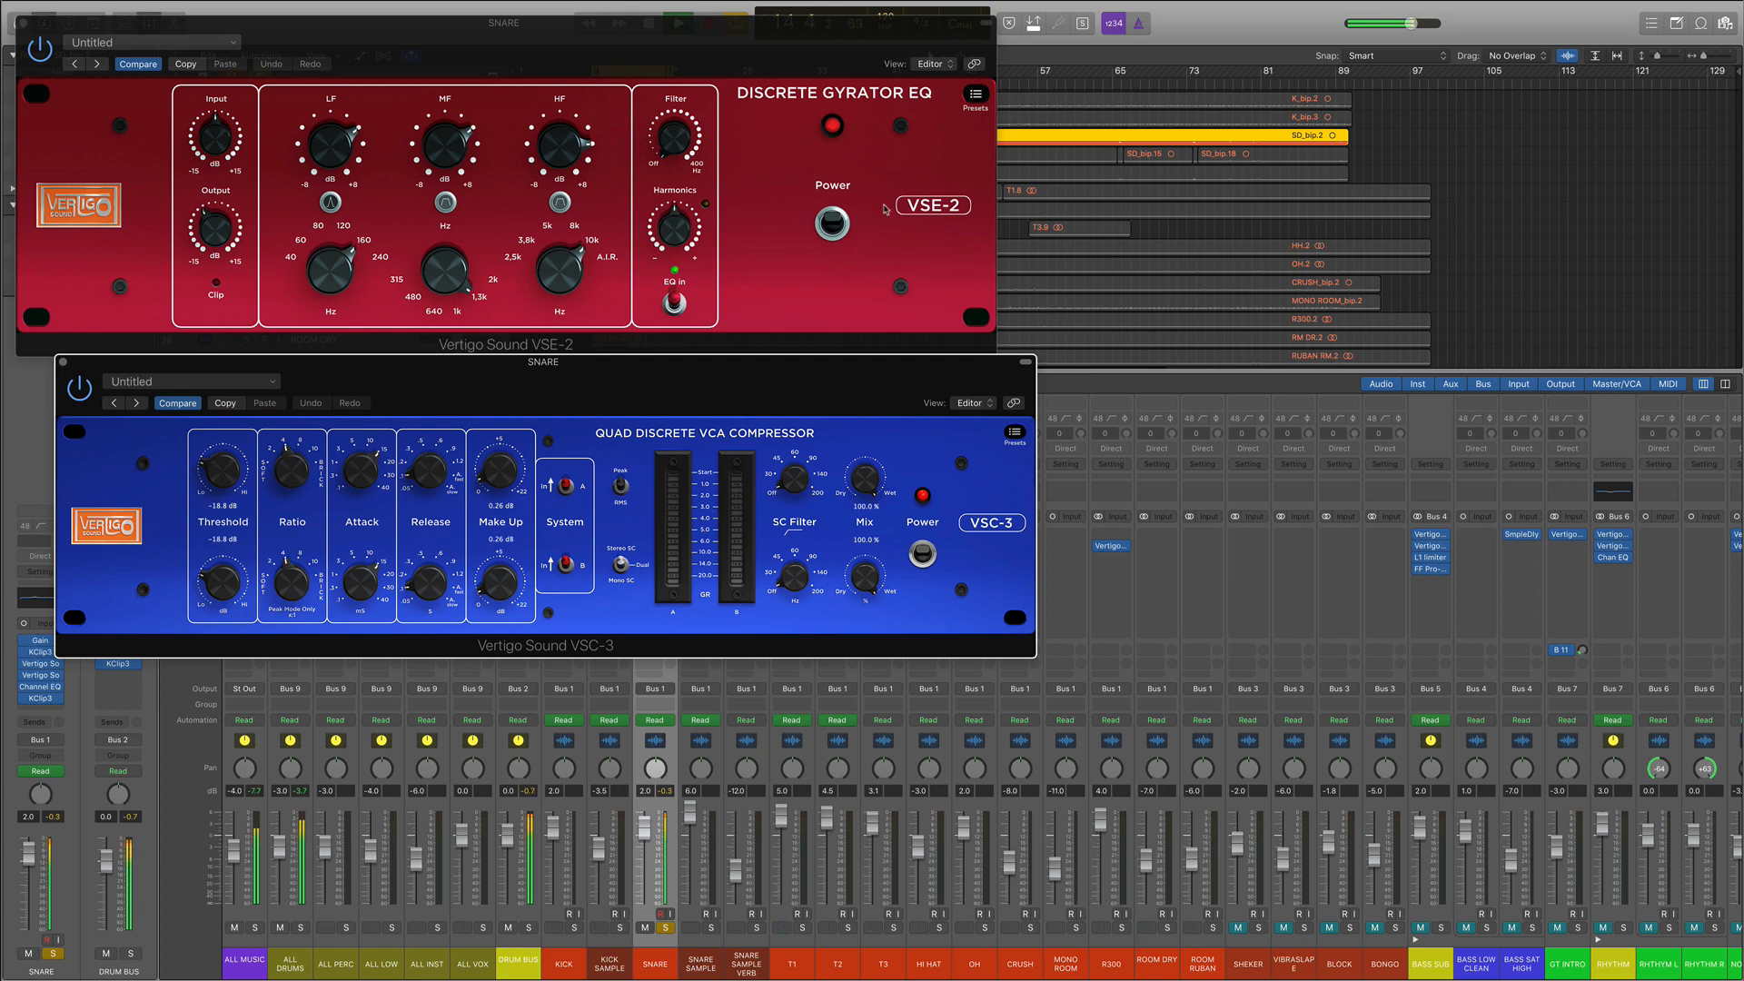
click(833, 224)
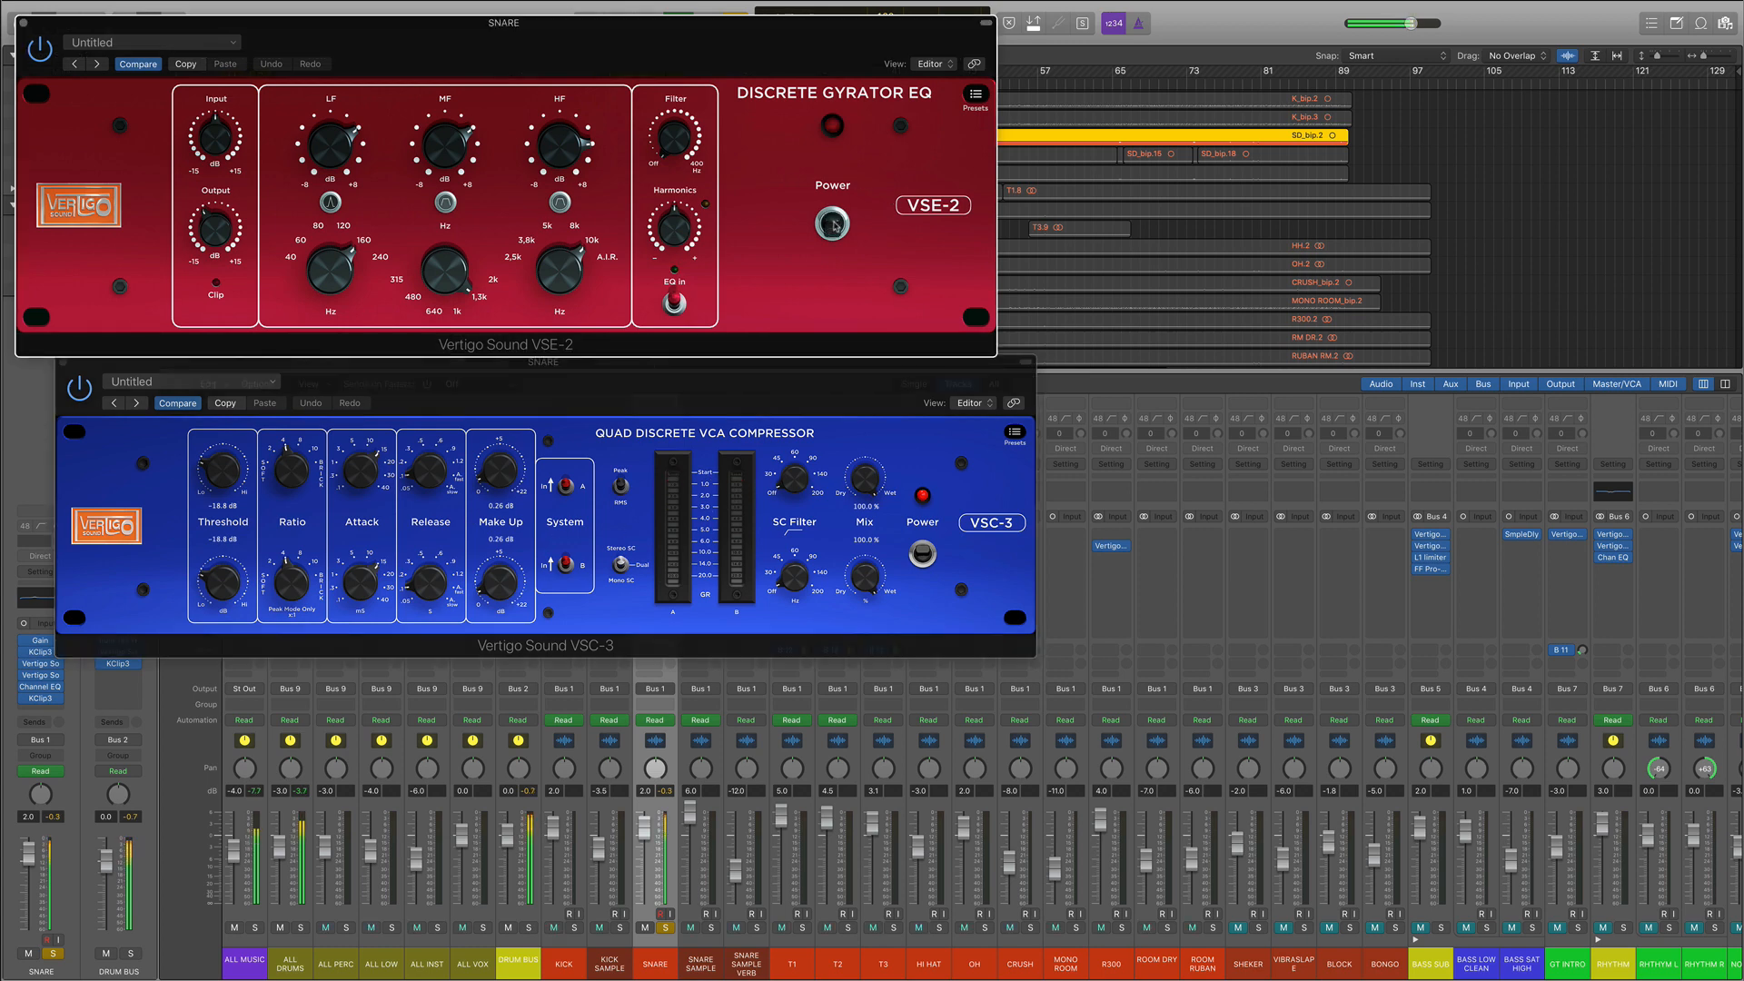
click(833, 223)
click(24, 21)
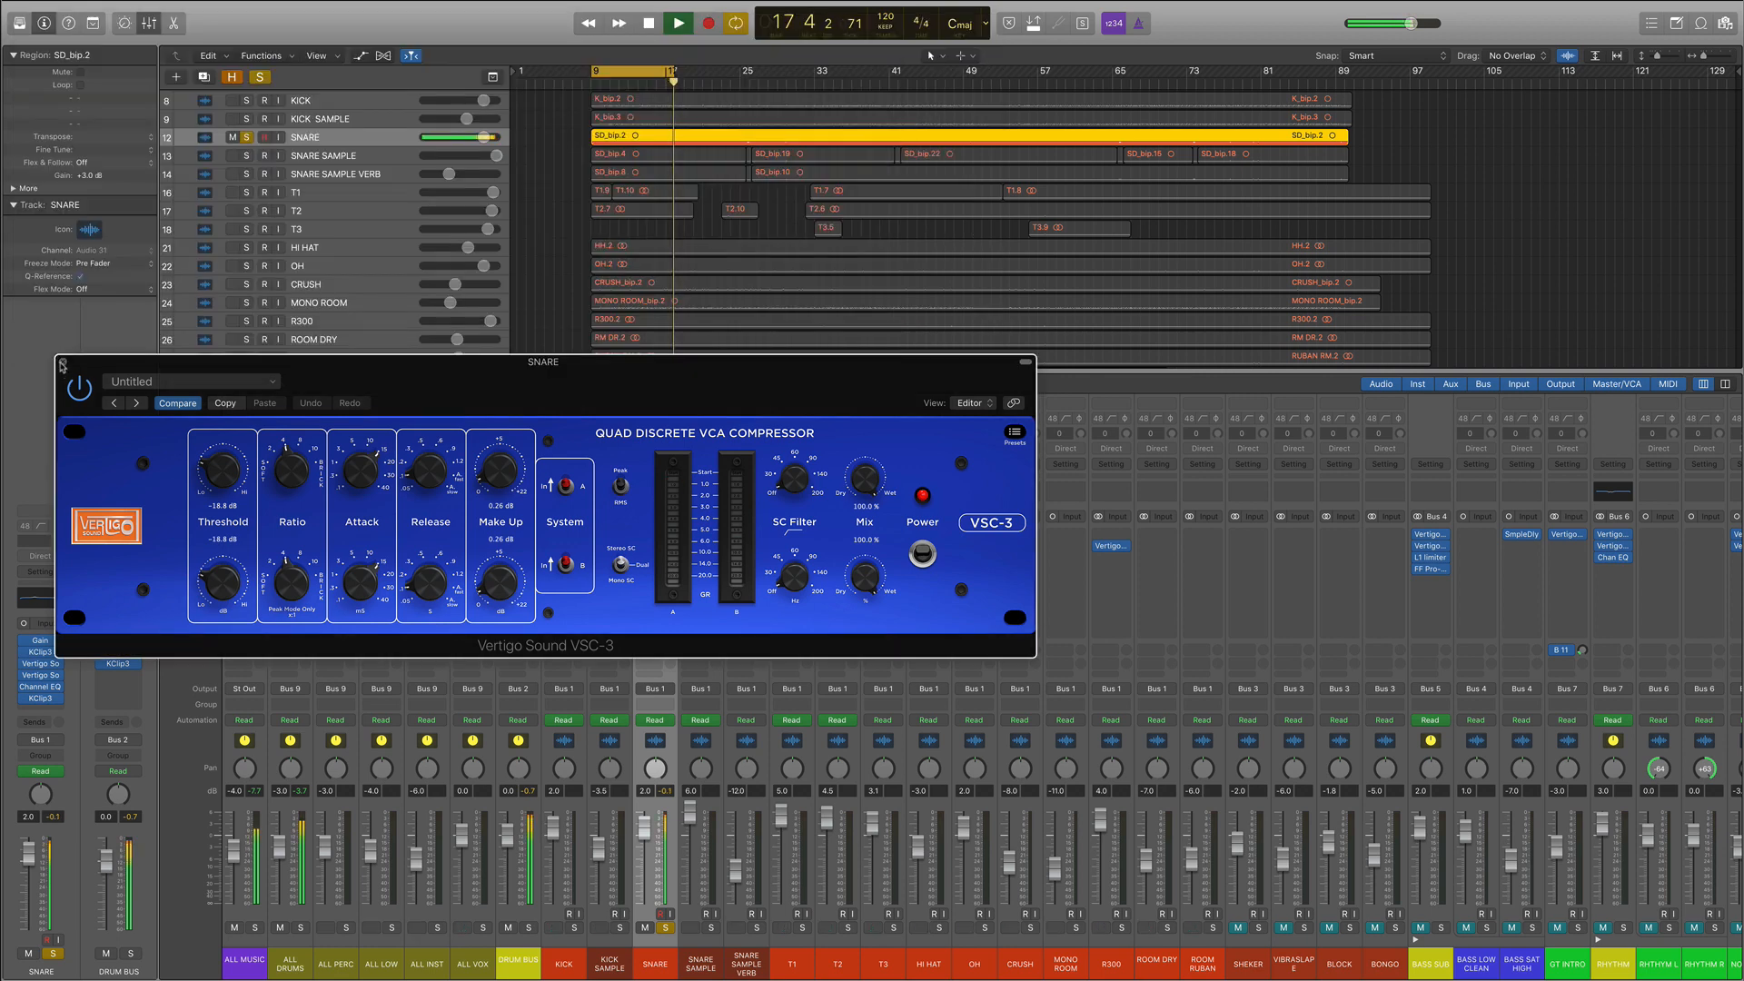
click(61, 361)
key(space)
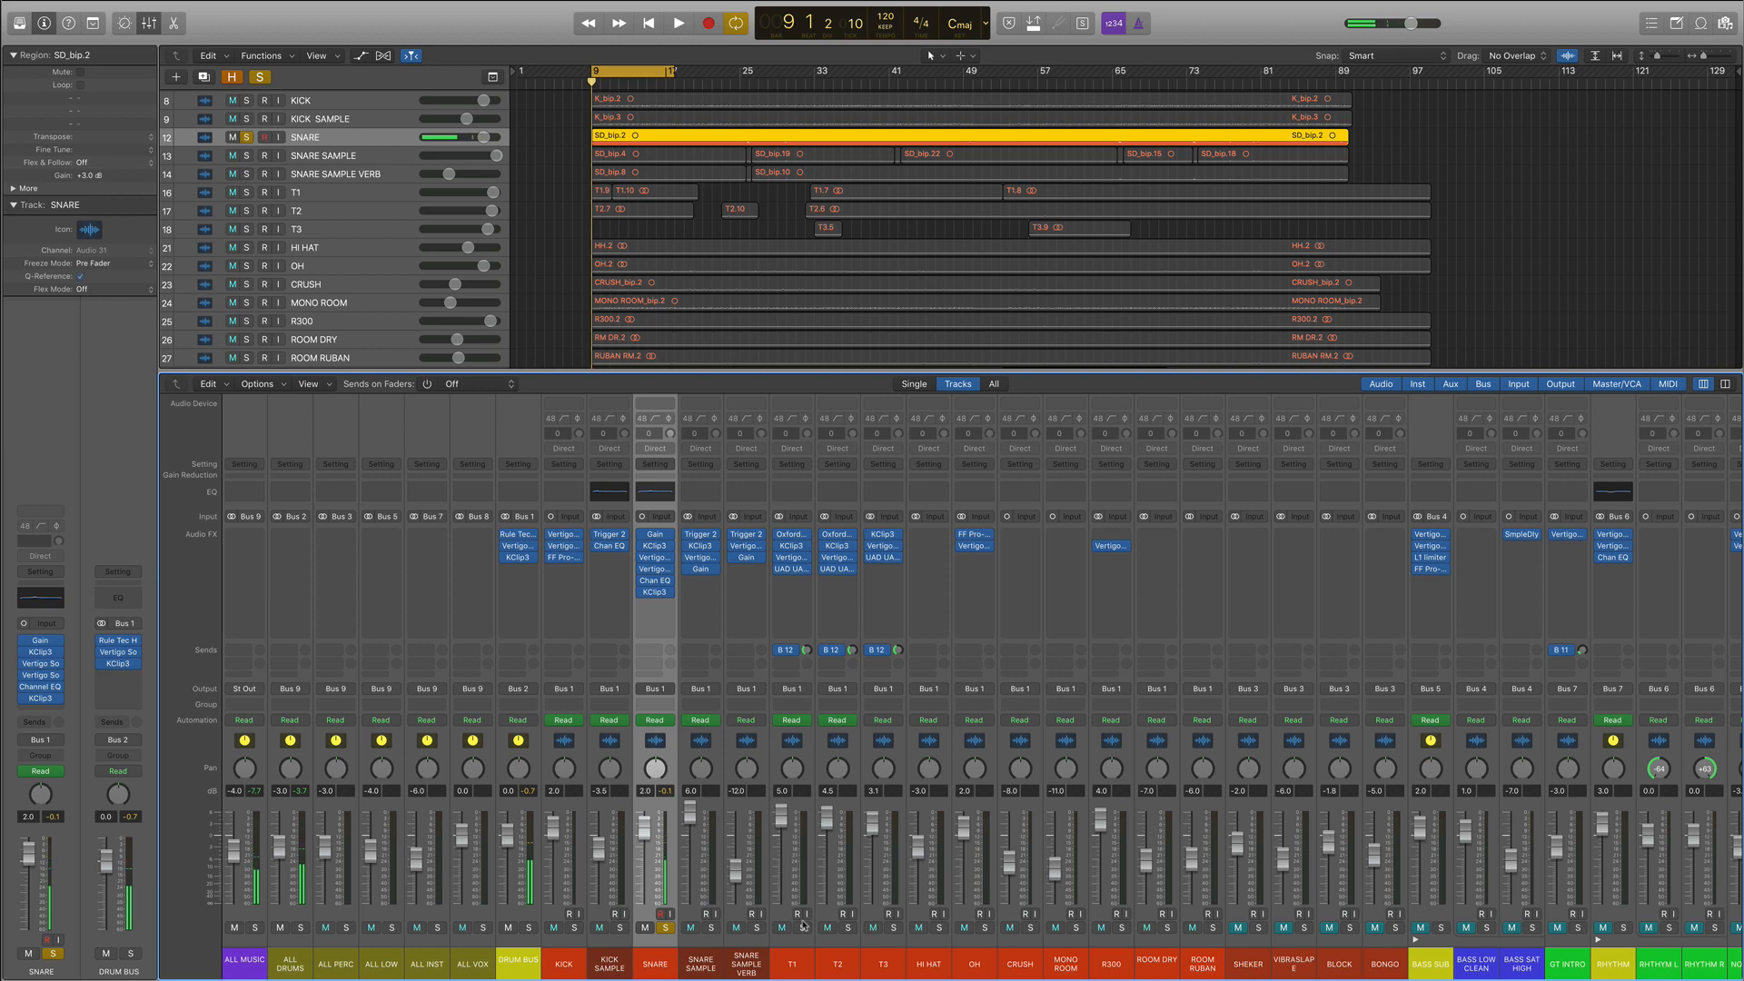
click(666, 927)
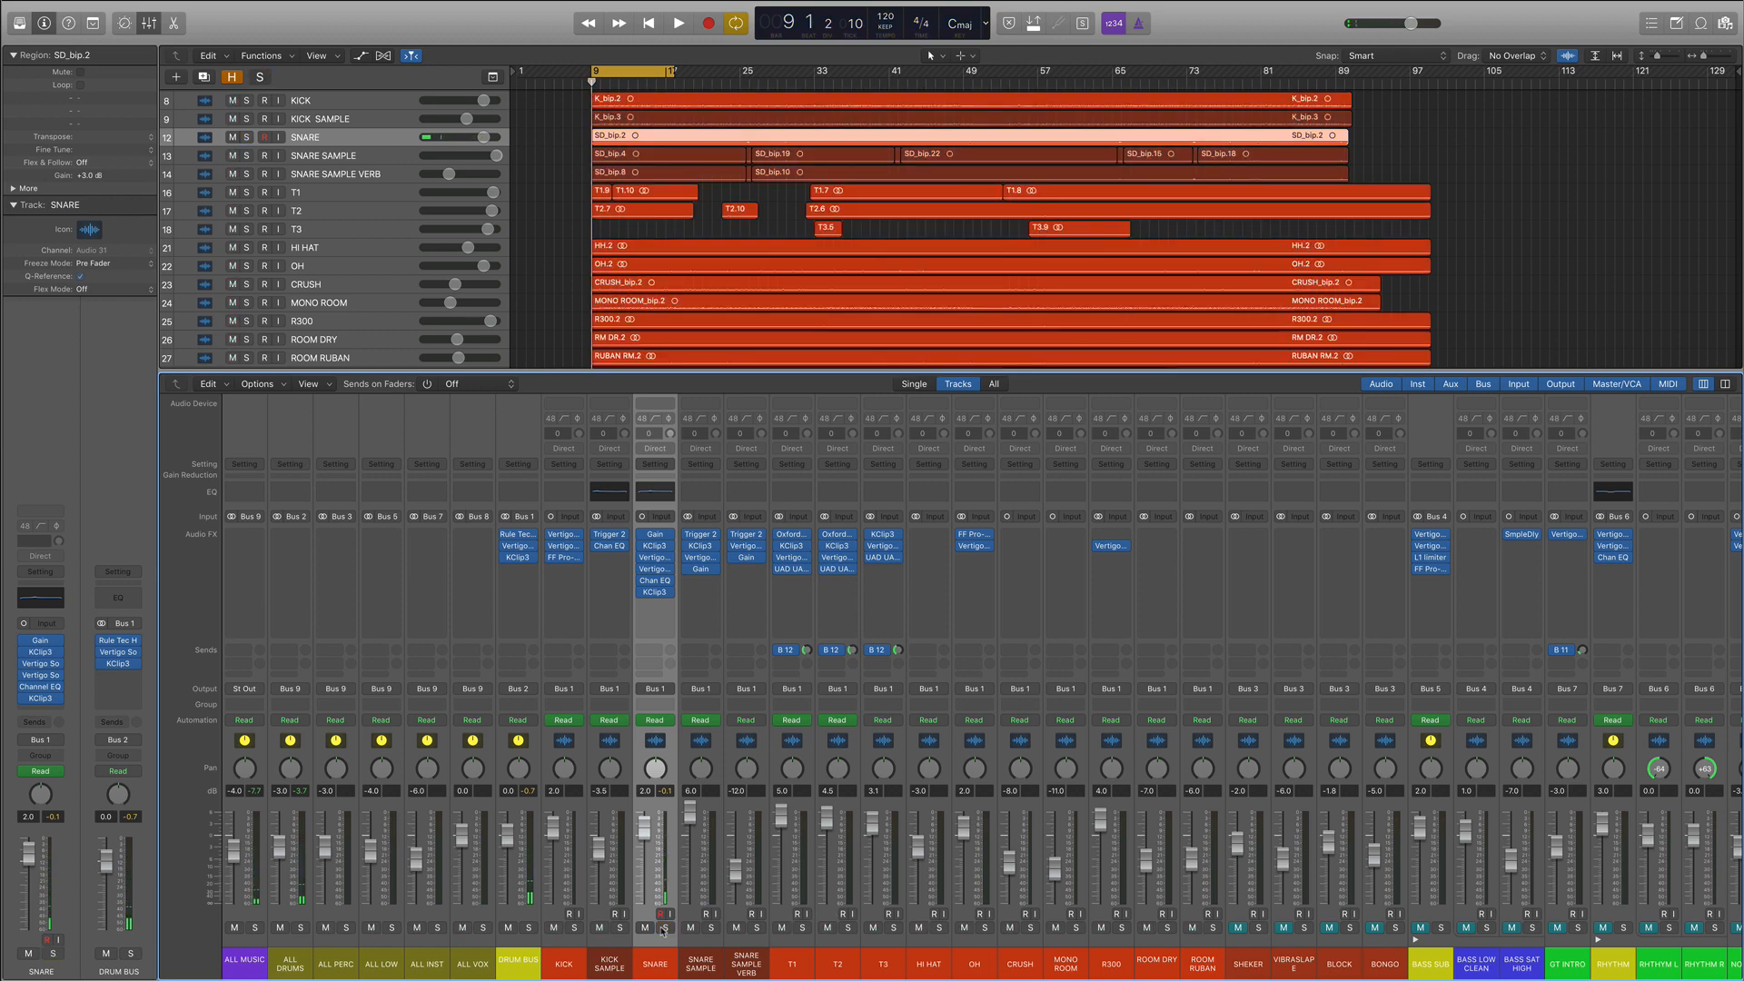
Step: Select the KICK SAMPLE, SHEKER, ROOM RUBAN and ROOM DRY channels in turn, ending on the DRUM BUS channel
click(617, 736)
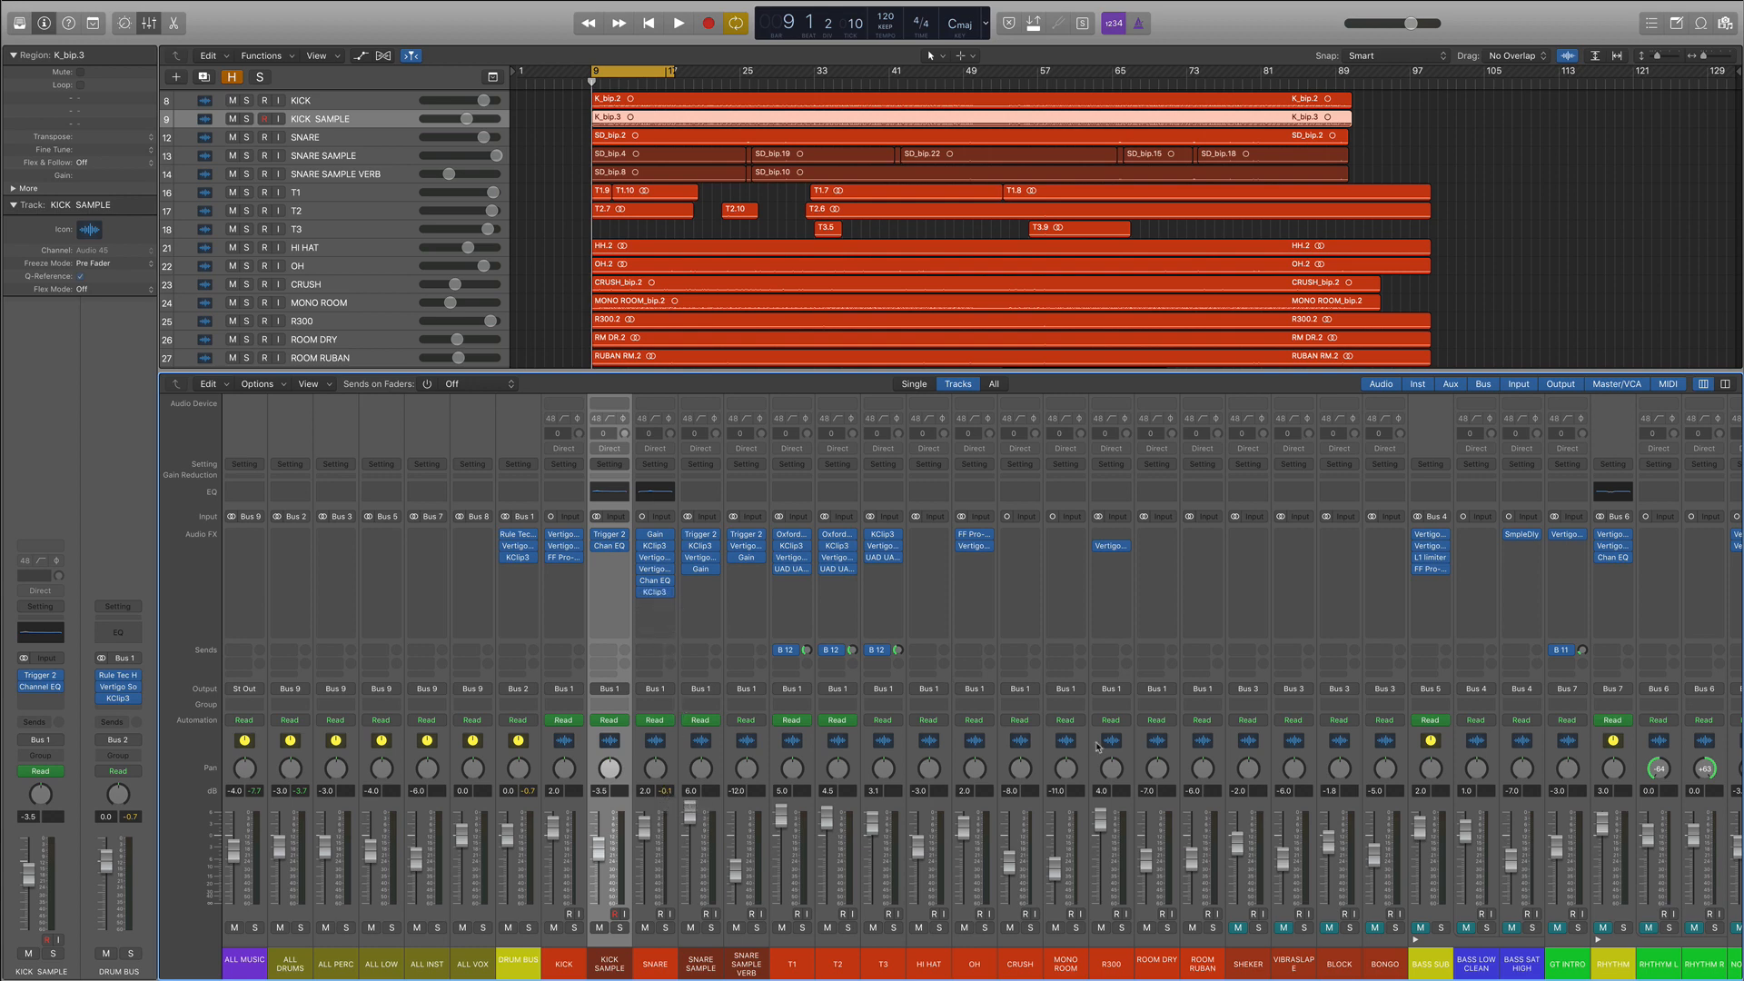
click(1254, 736)
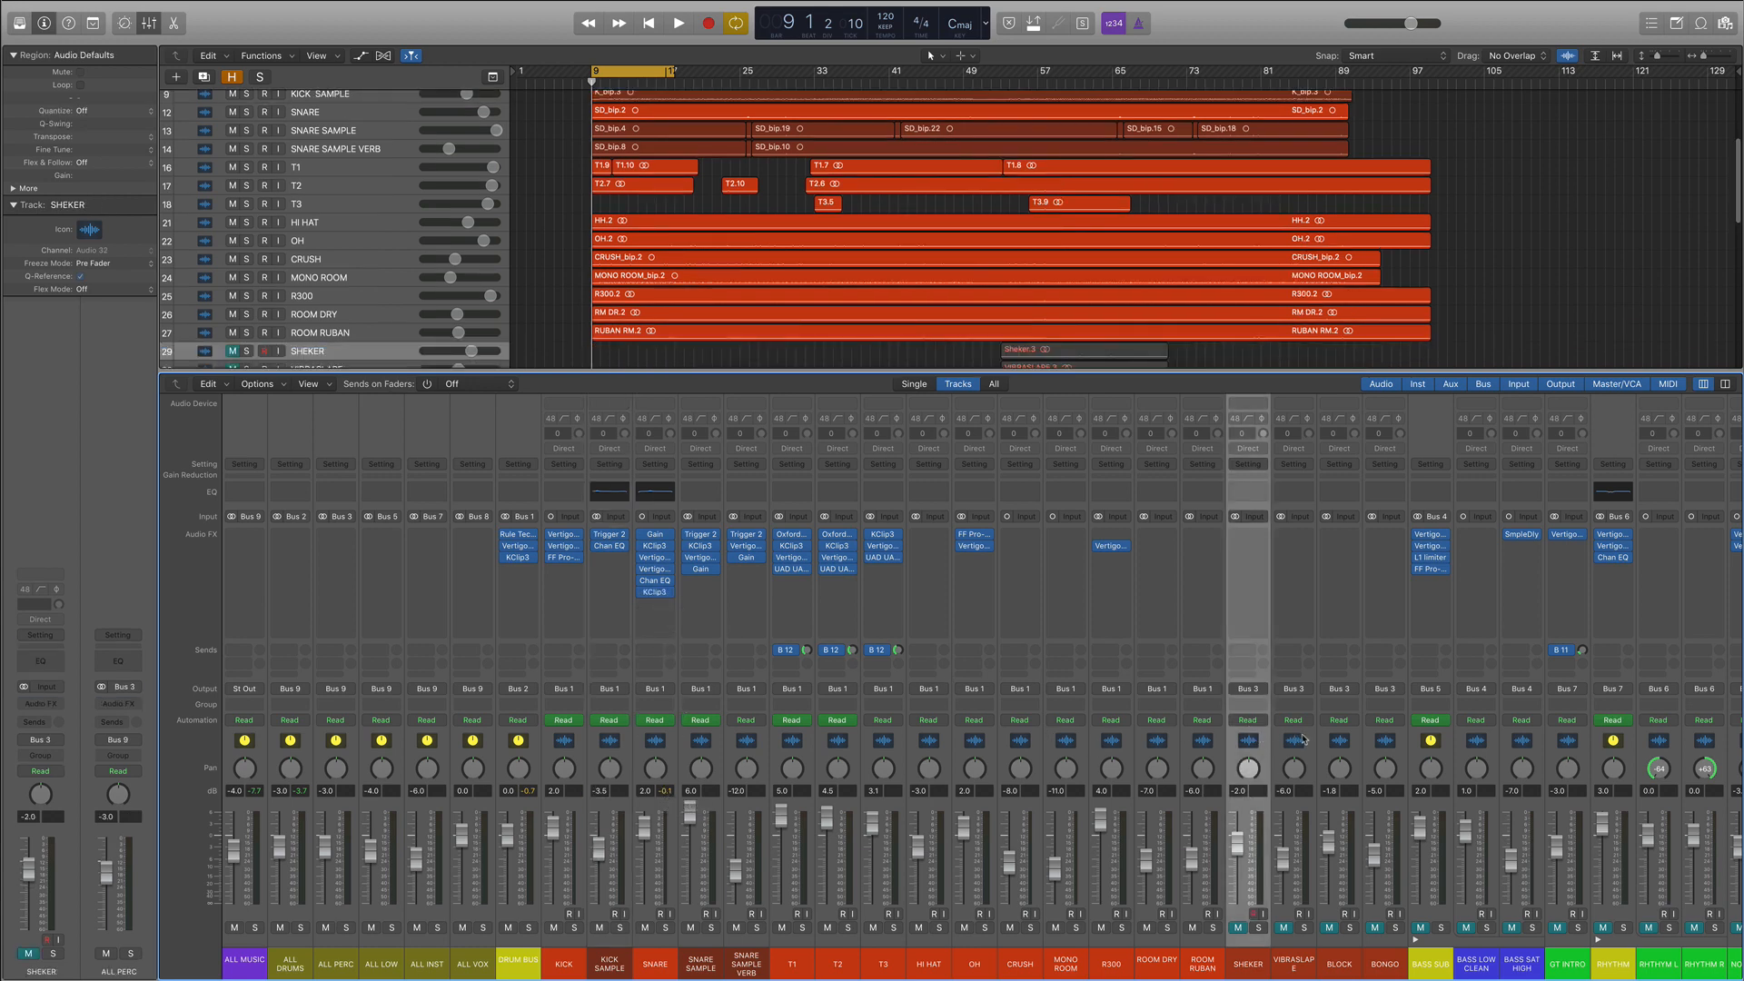
click(1204, 747)
click(1161, 750)
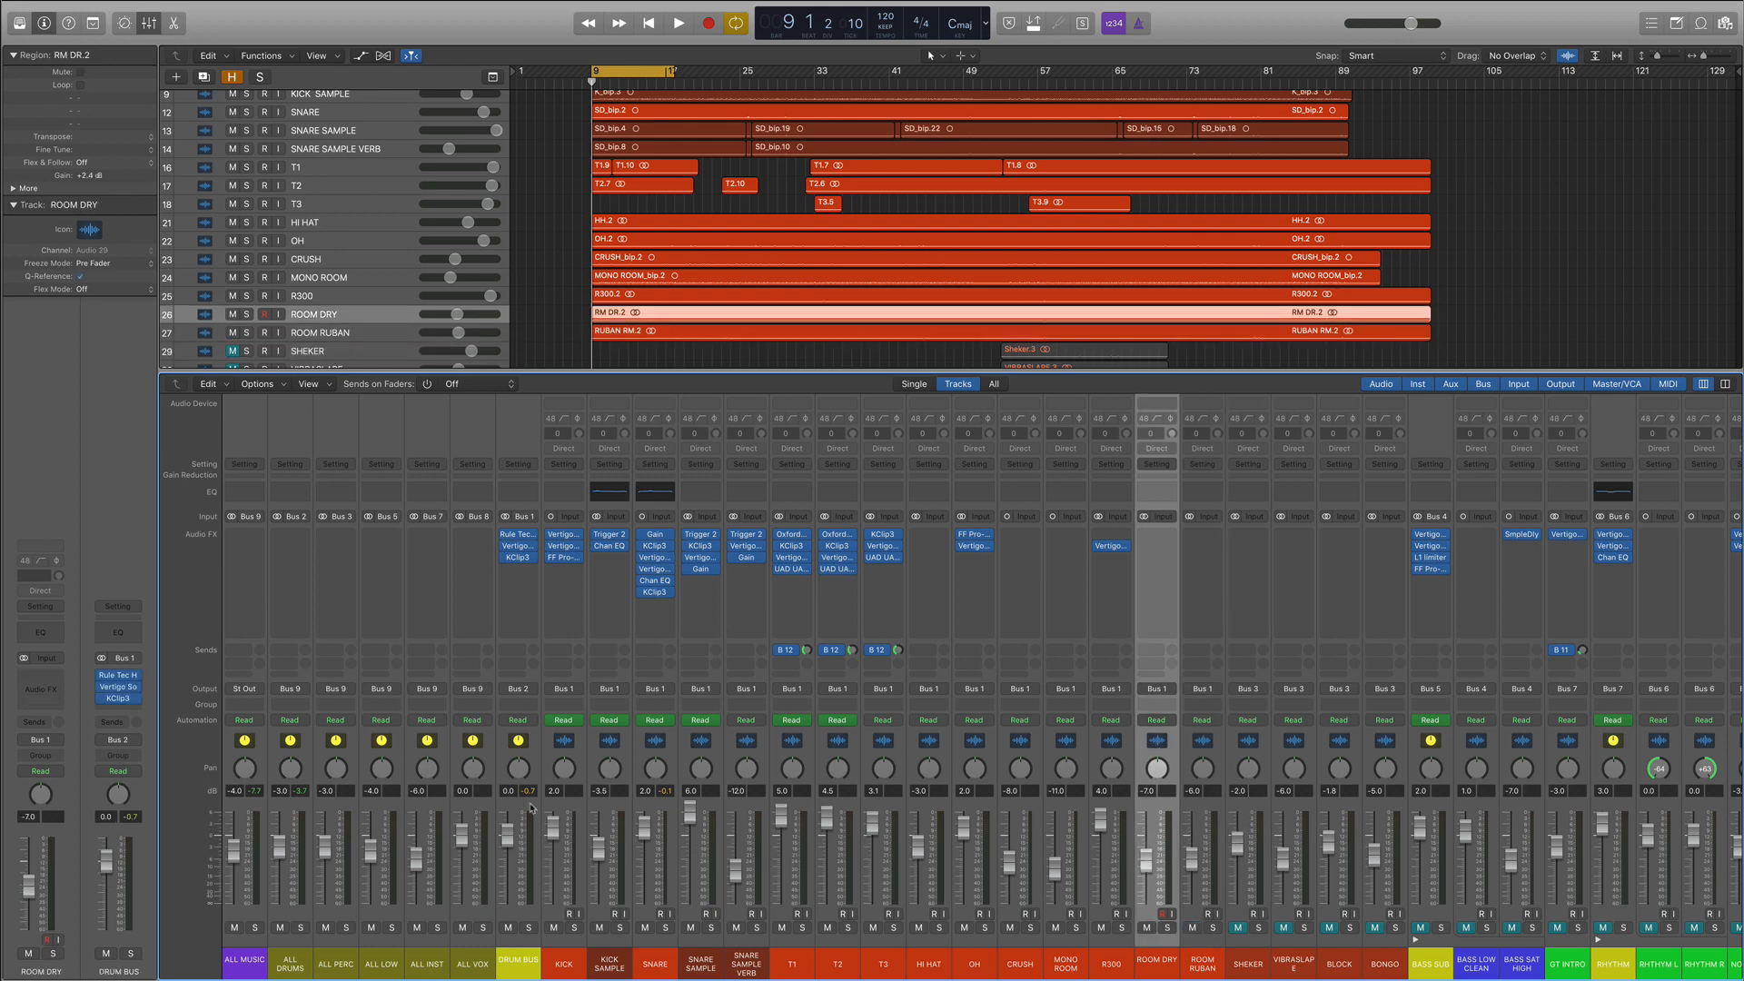
click(518, 745)
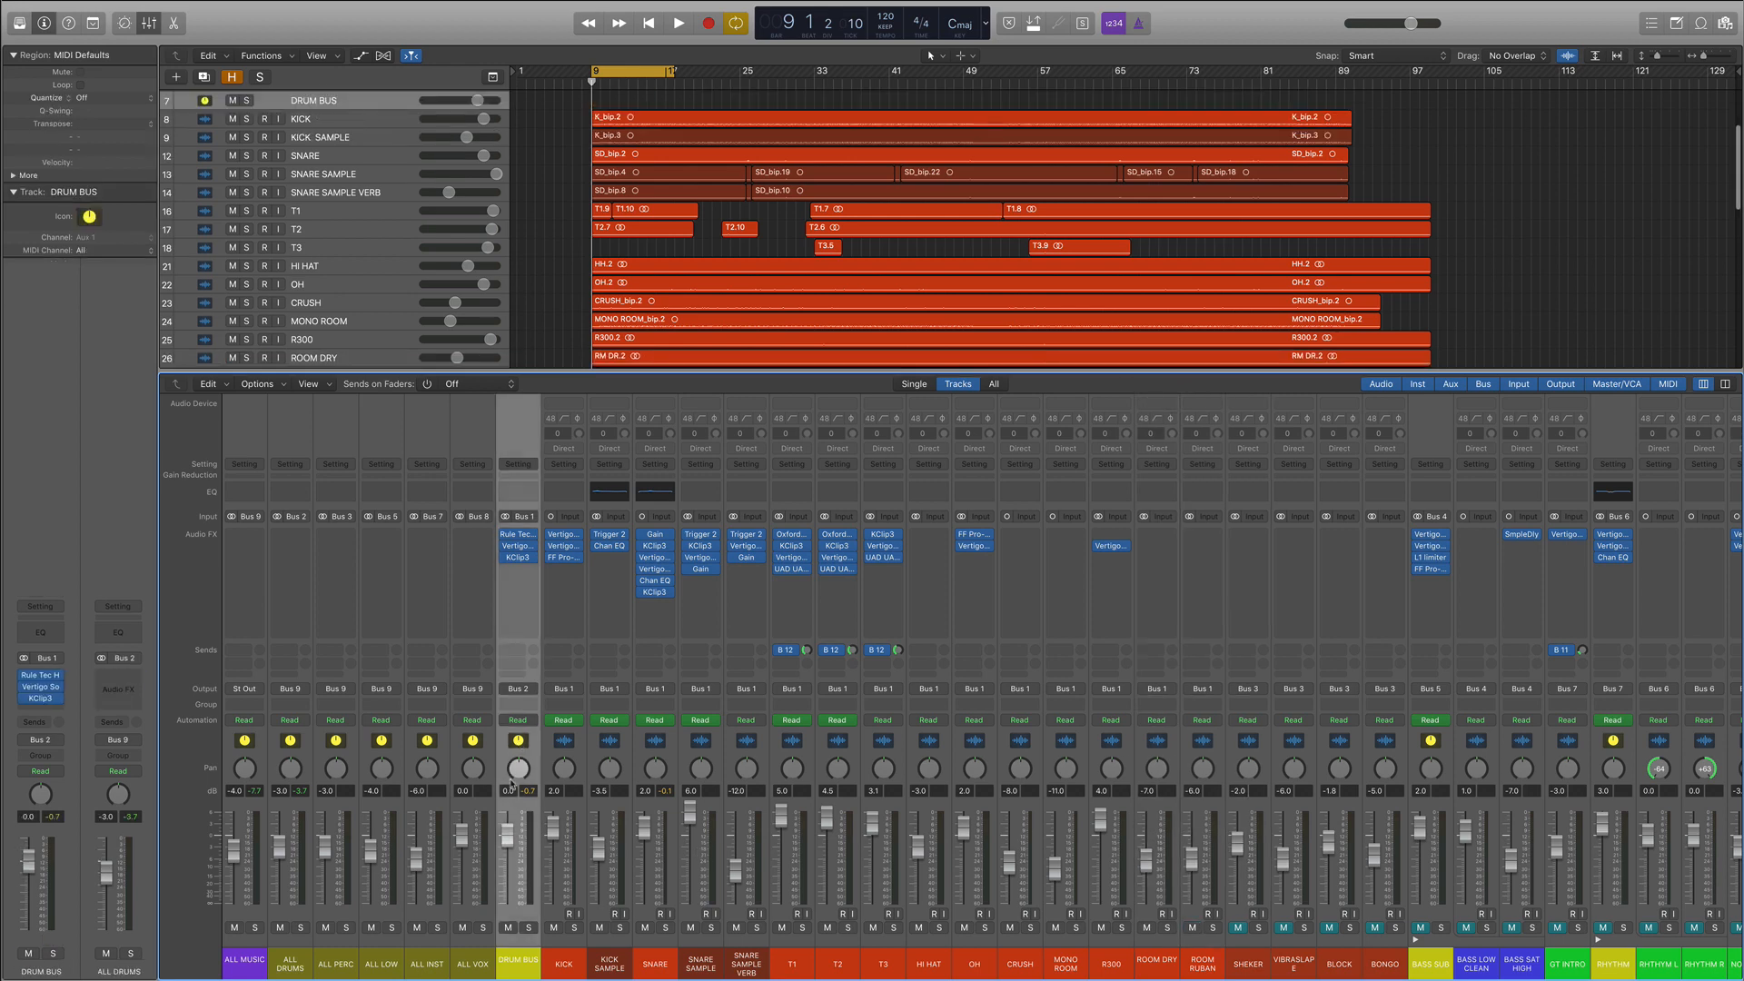
Step: Show DRUM BUS's Rule Tec Heritage Pro, Vertigo Sound VSC-3 and KClip3 settings together, arranging the windows for review
click(520, 536)
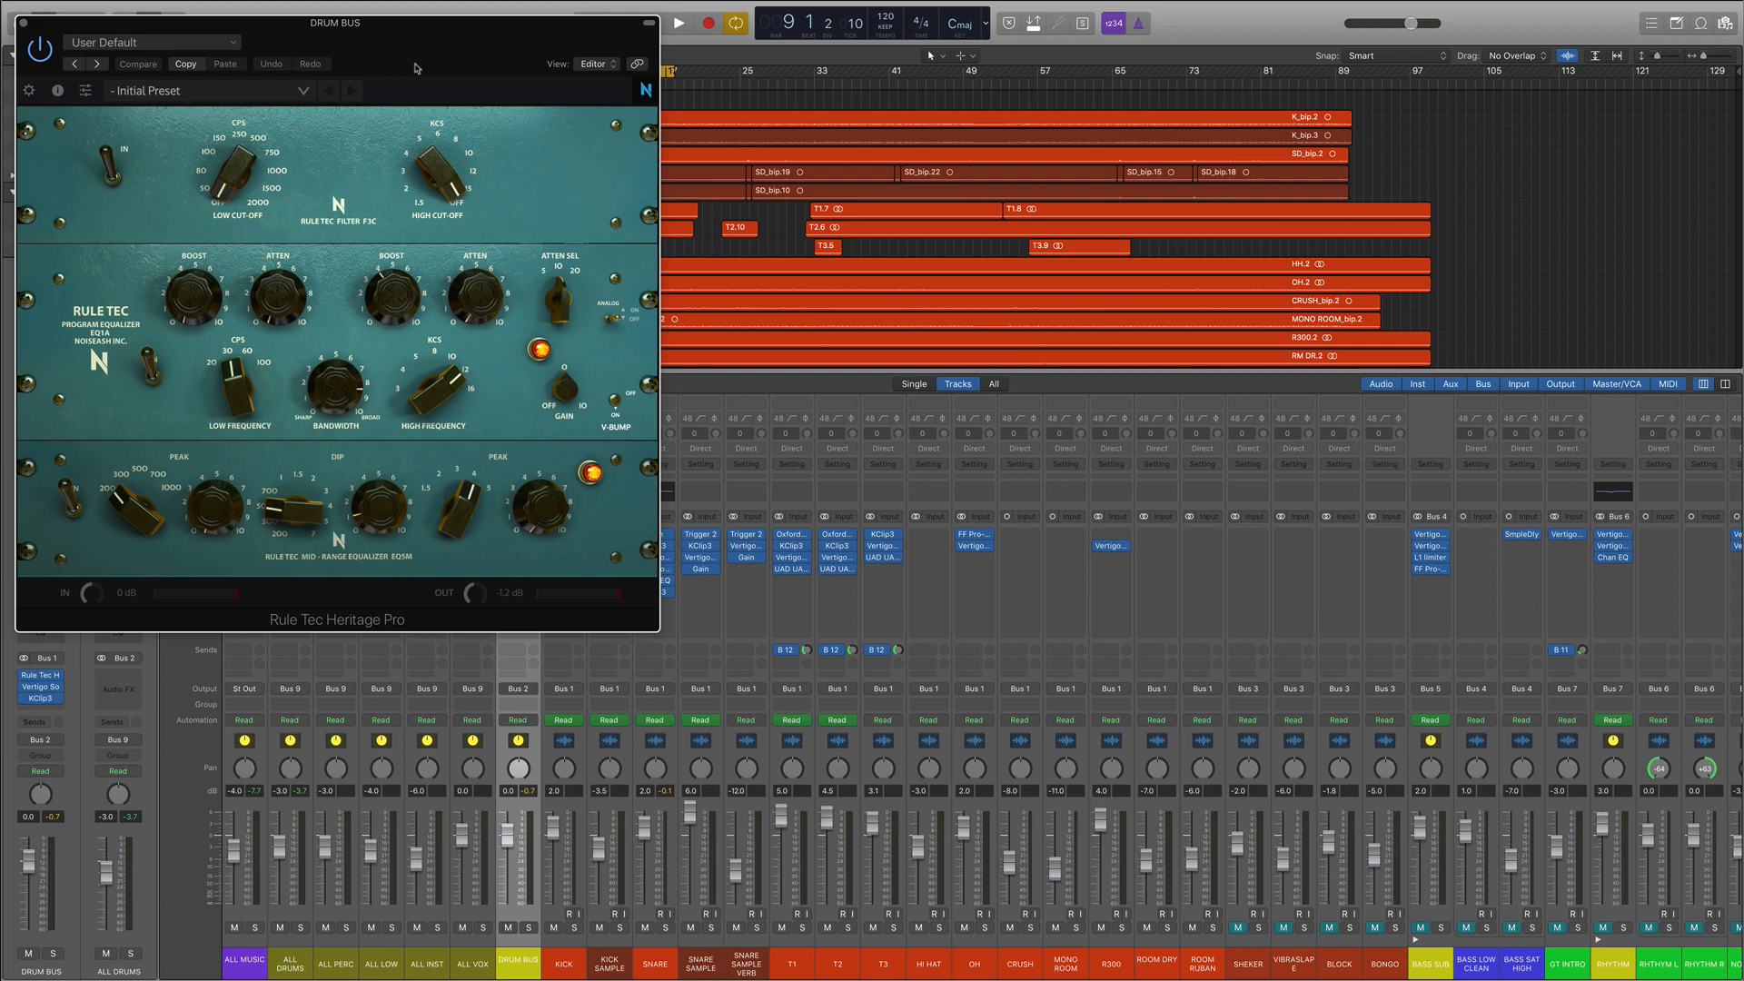
drag(415, 68, 1063, 122)
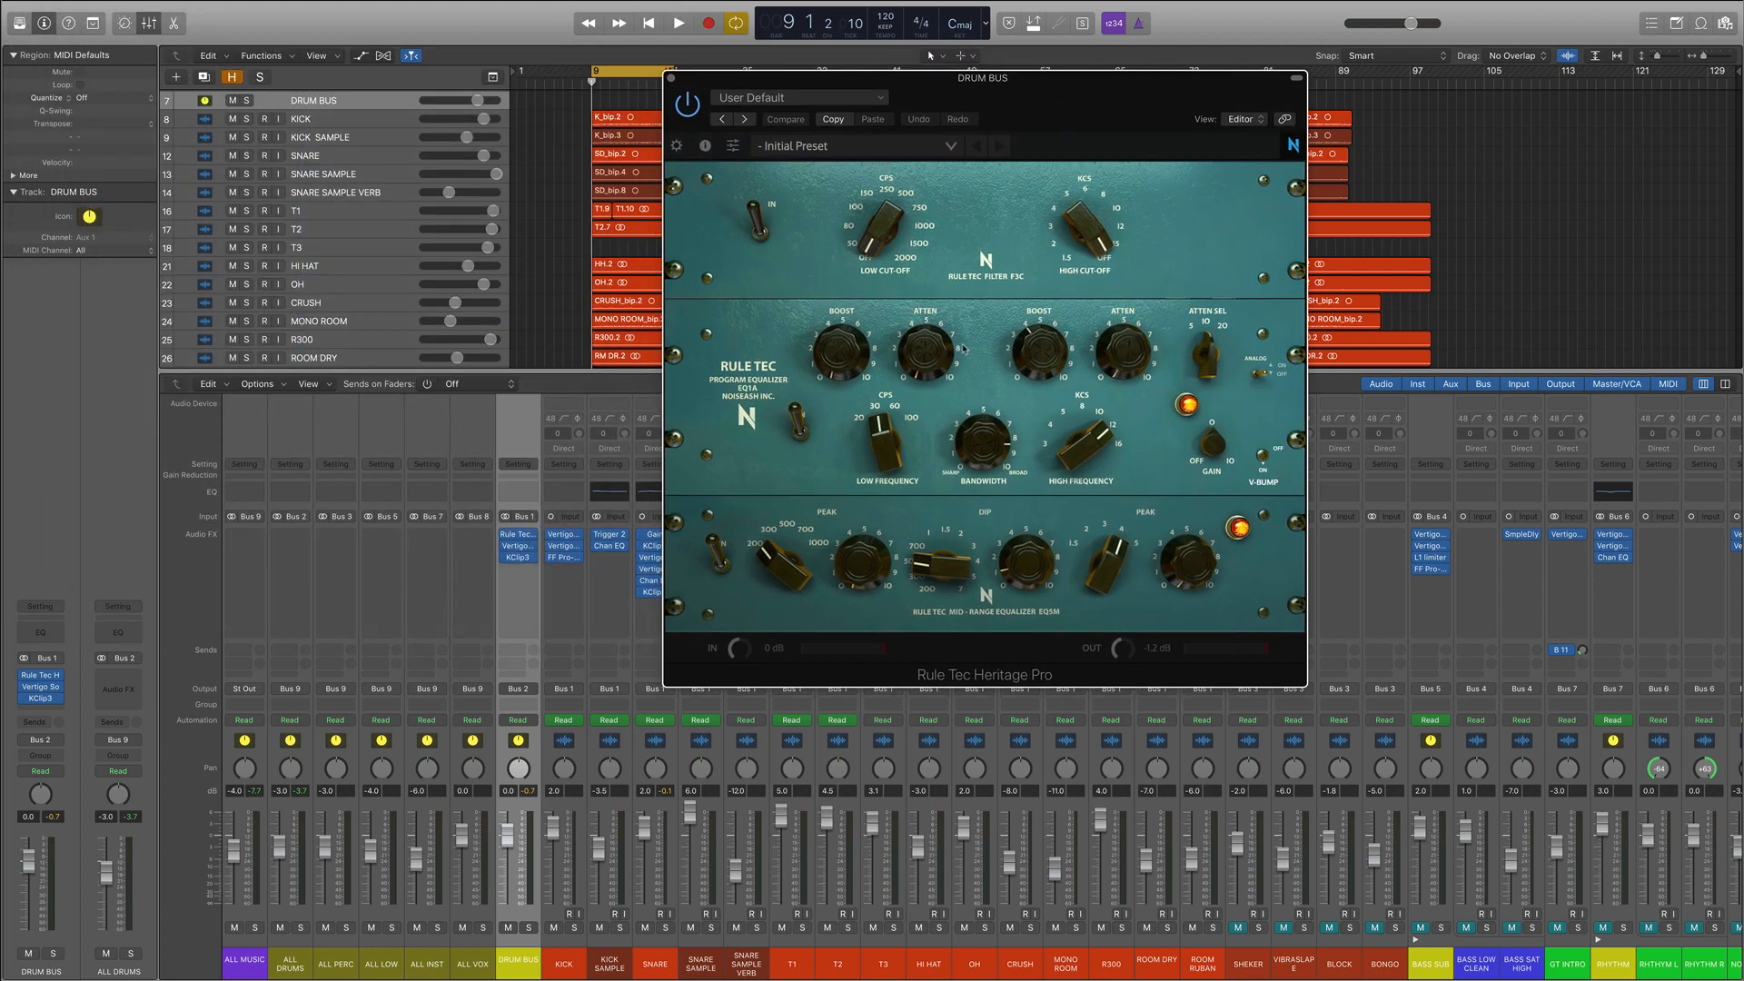
click(519, 547)
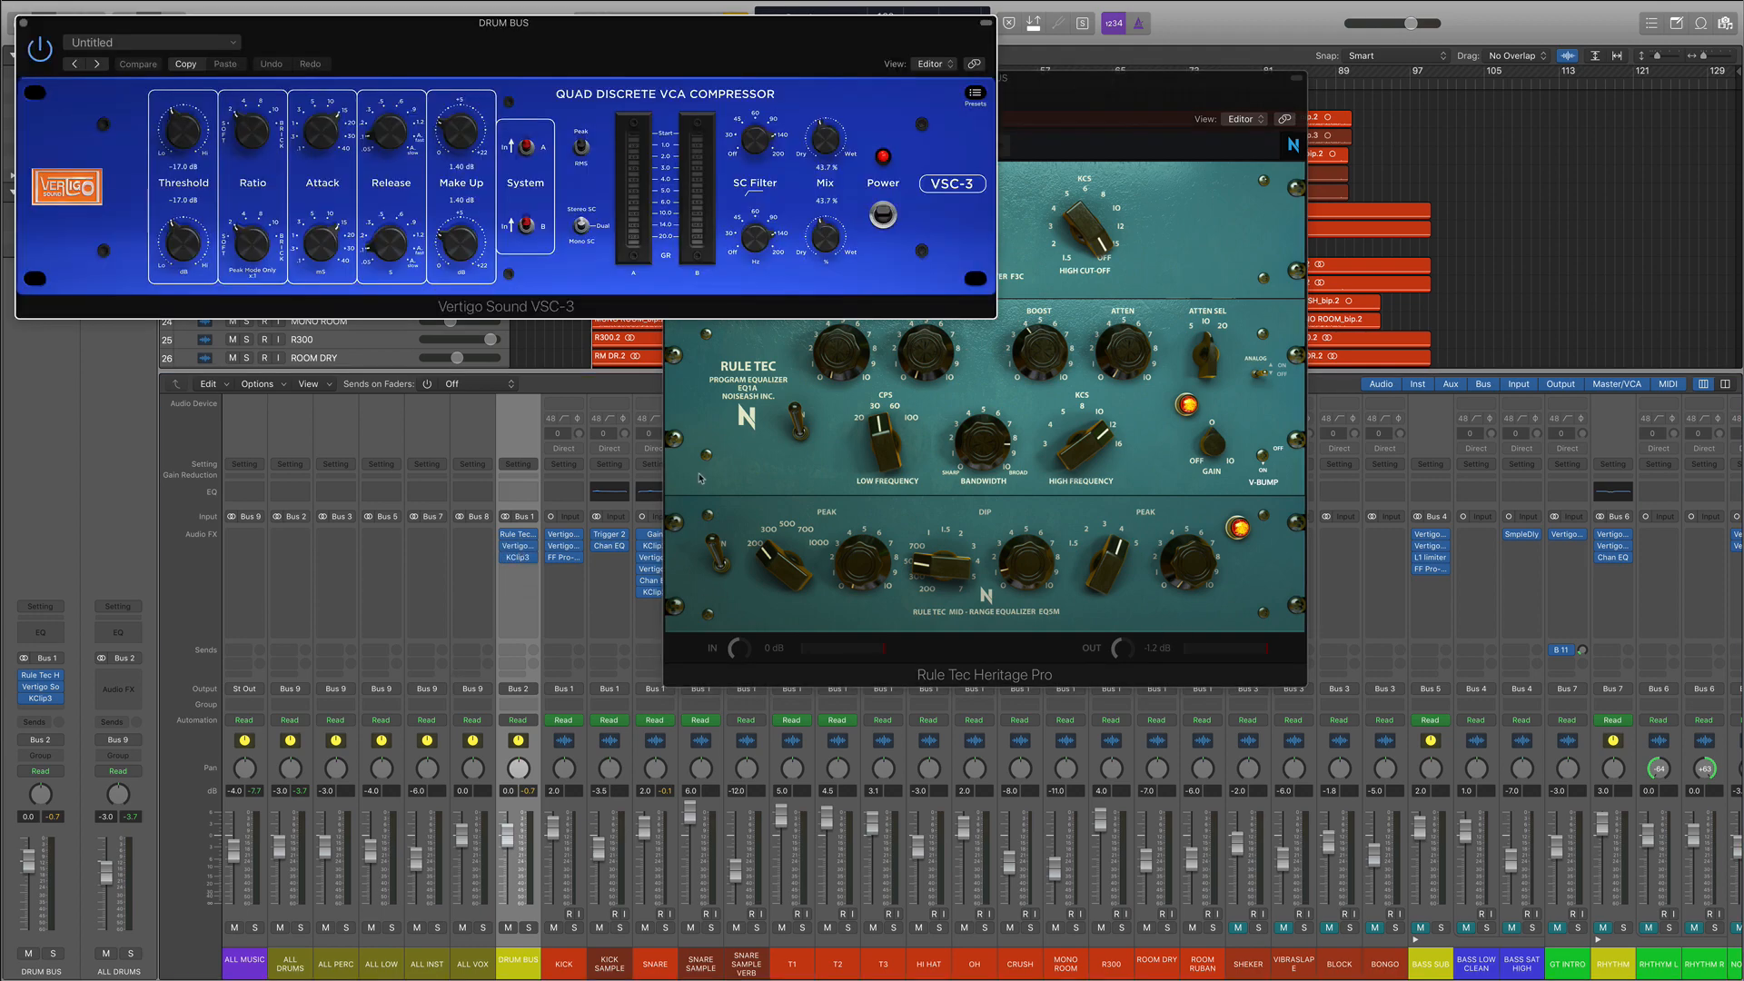
drag(619, 61, 1113, 657)
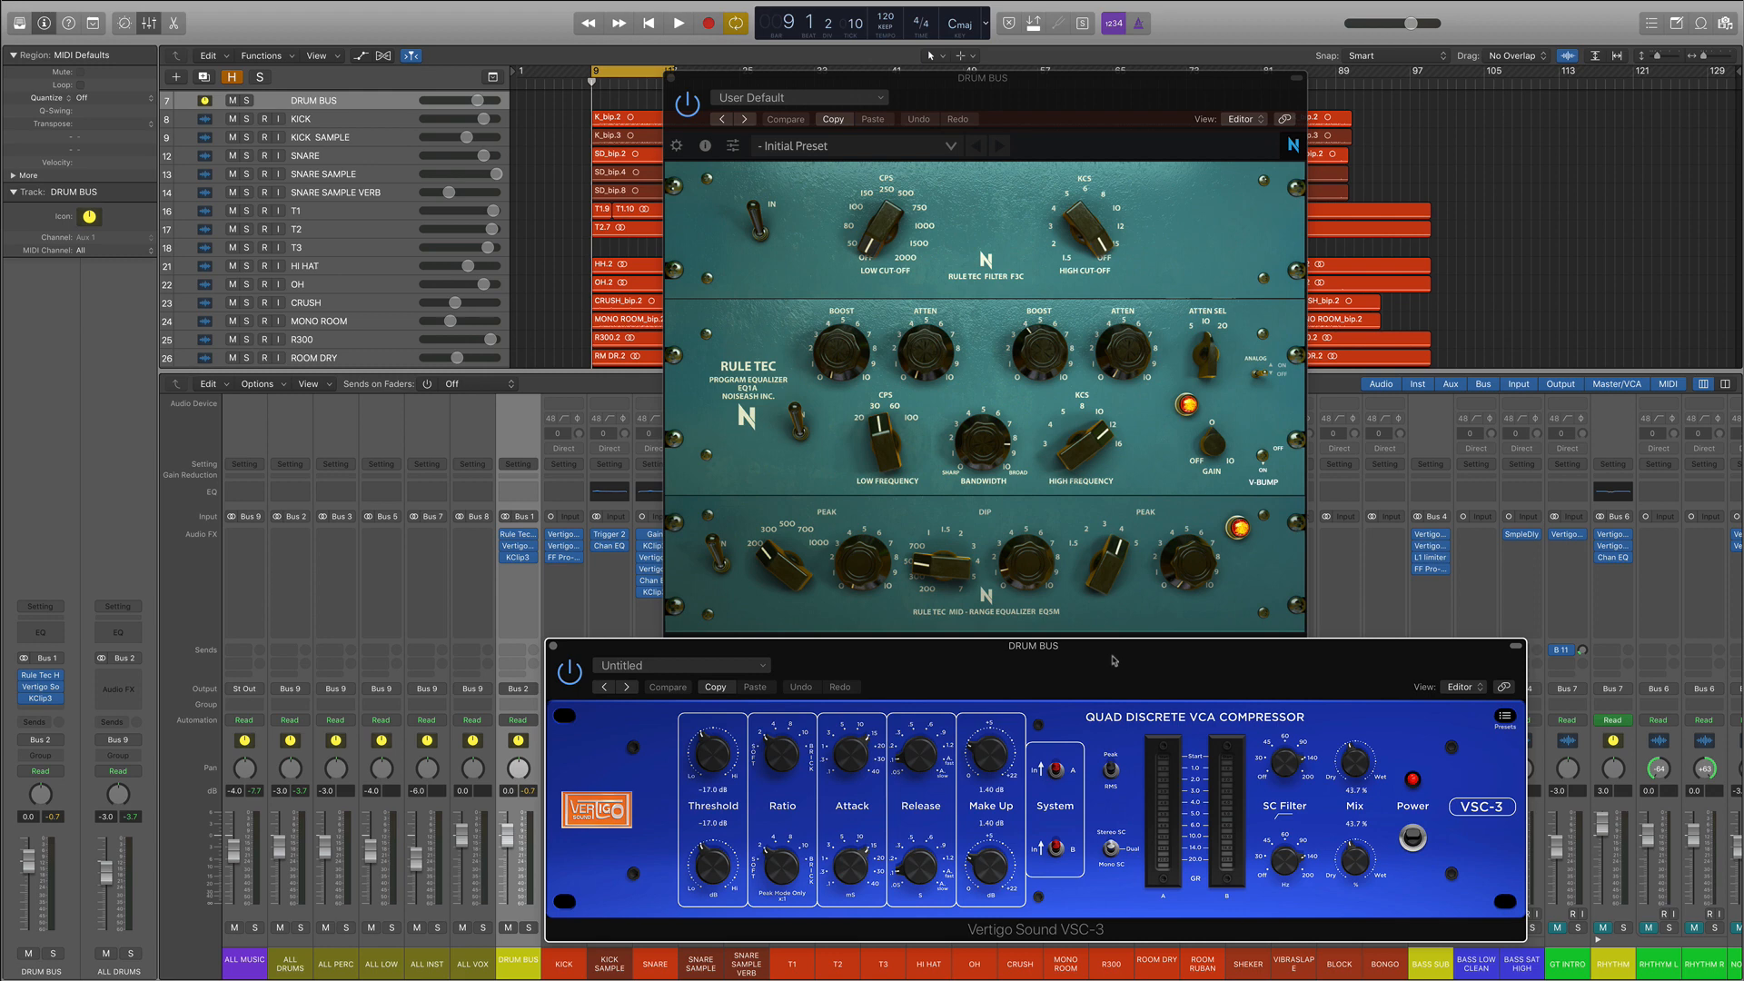
click(518, 557)
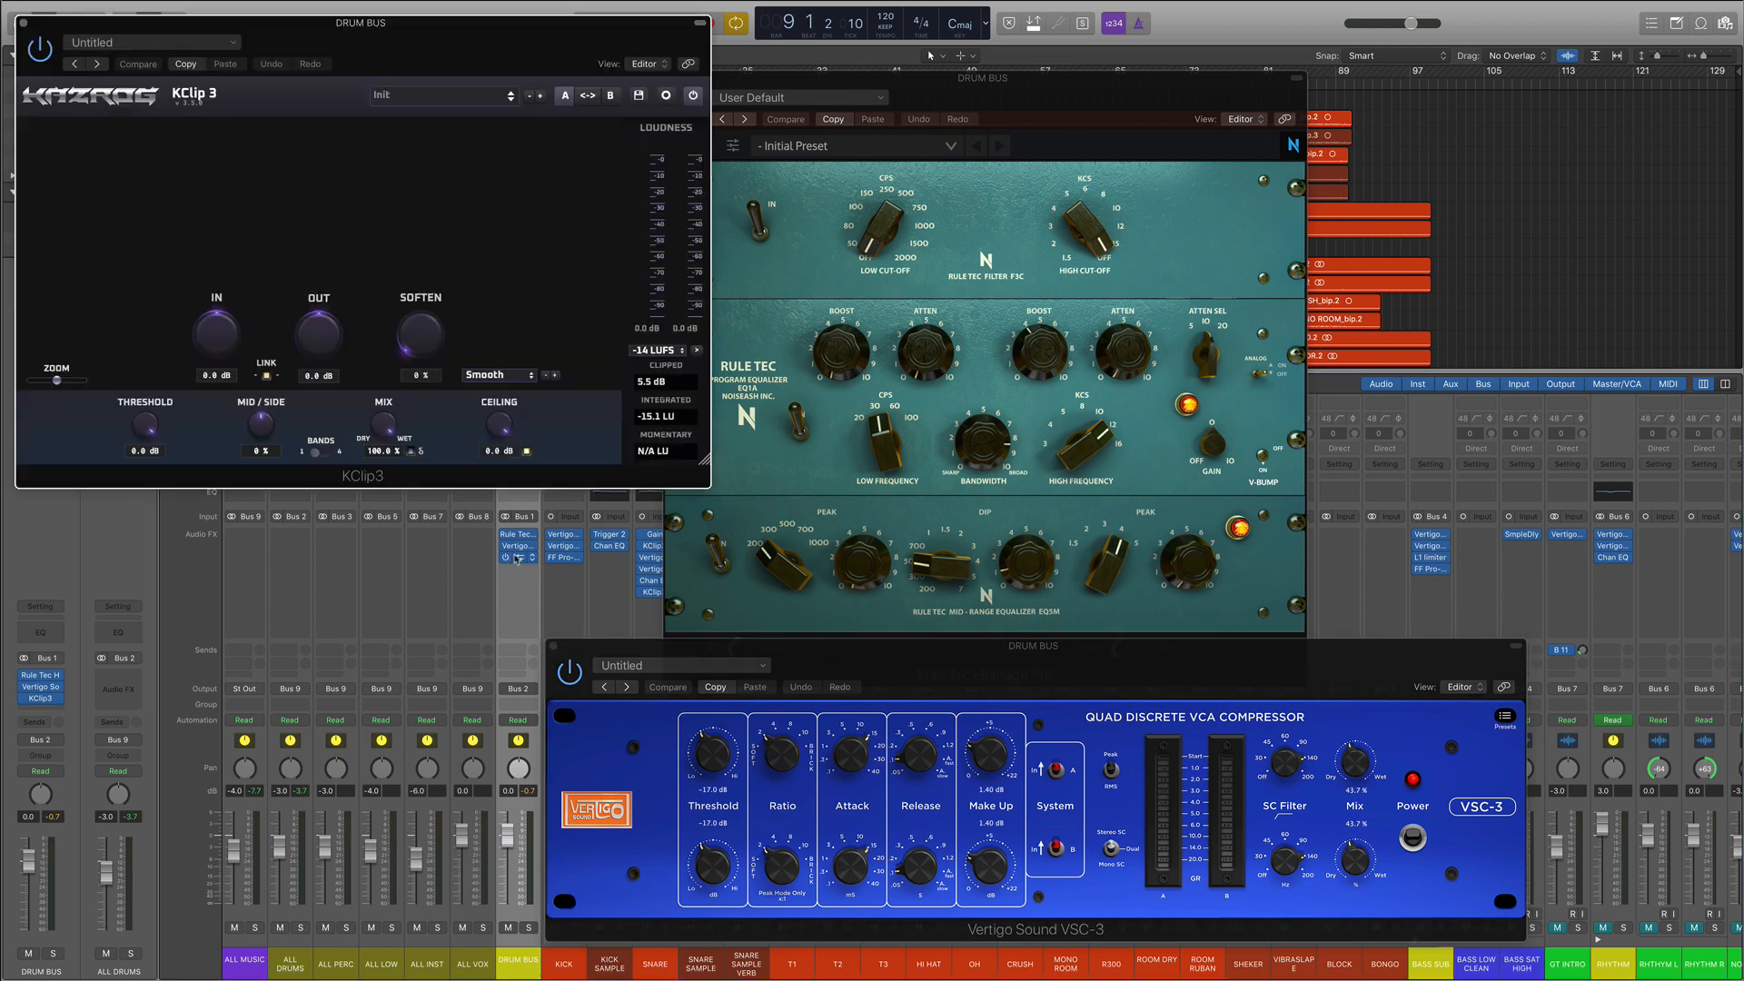
Step: Close the Rule Tec Heritage Pro and play the drums, comparing the DRUM BUS VSC-3 compressor off and on before stopping playback
drag(1105, 78, 1203, 61)
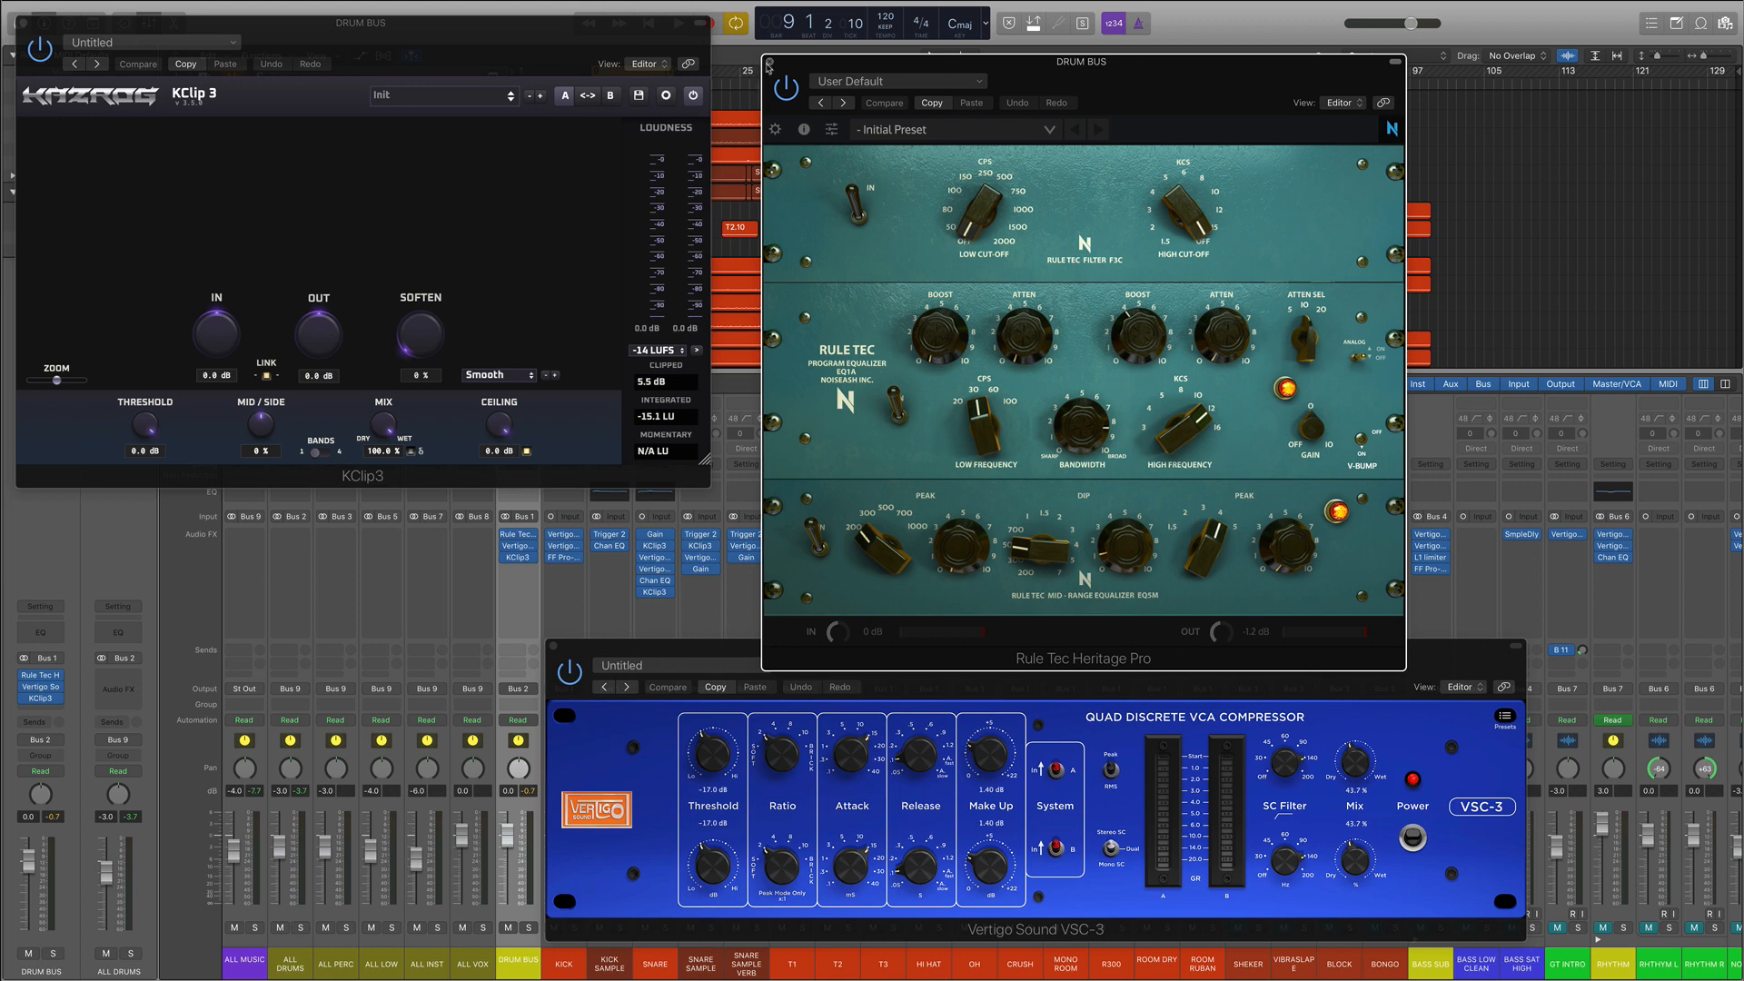
click(768, 62)
drag(1143, 666, 1165, 552)
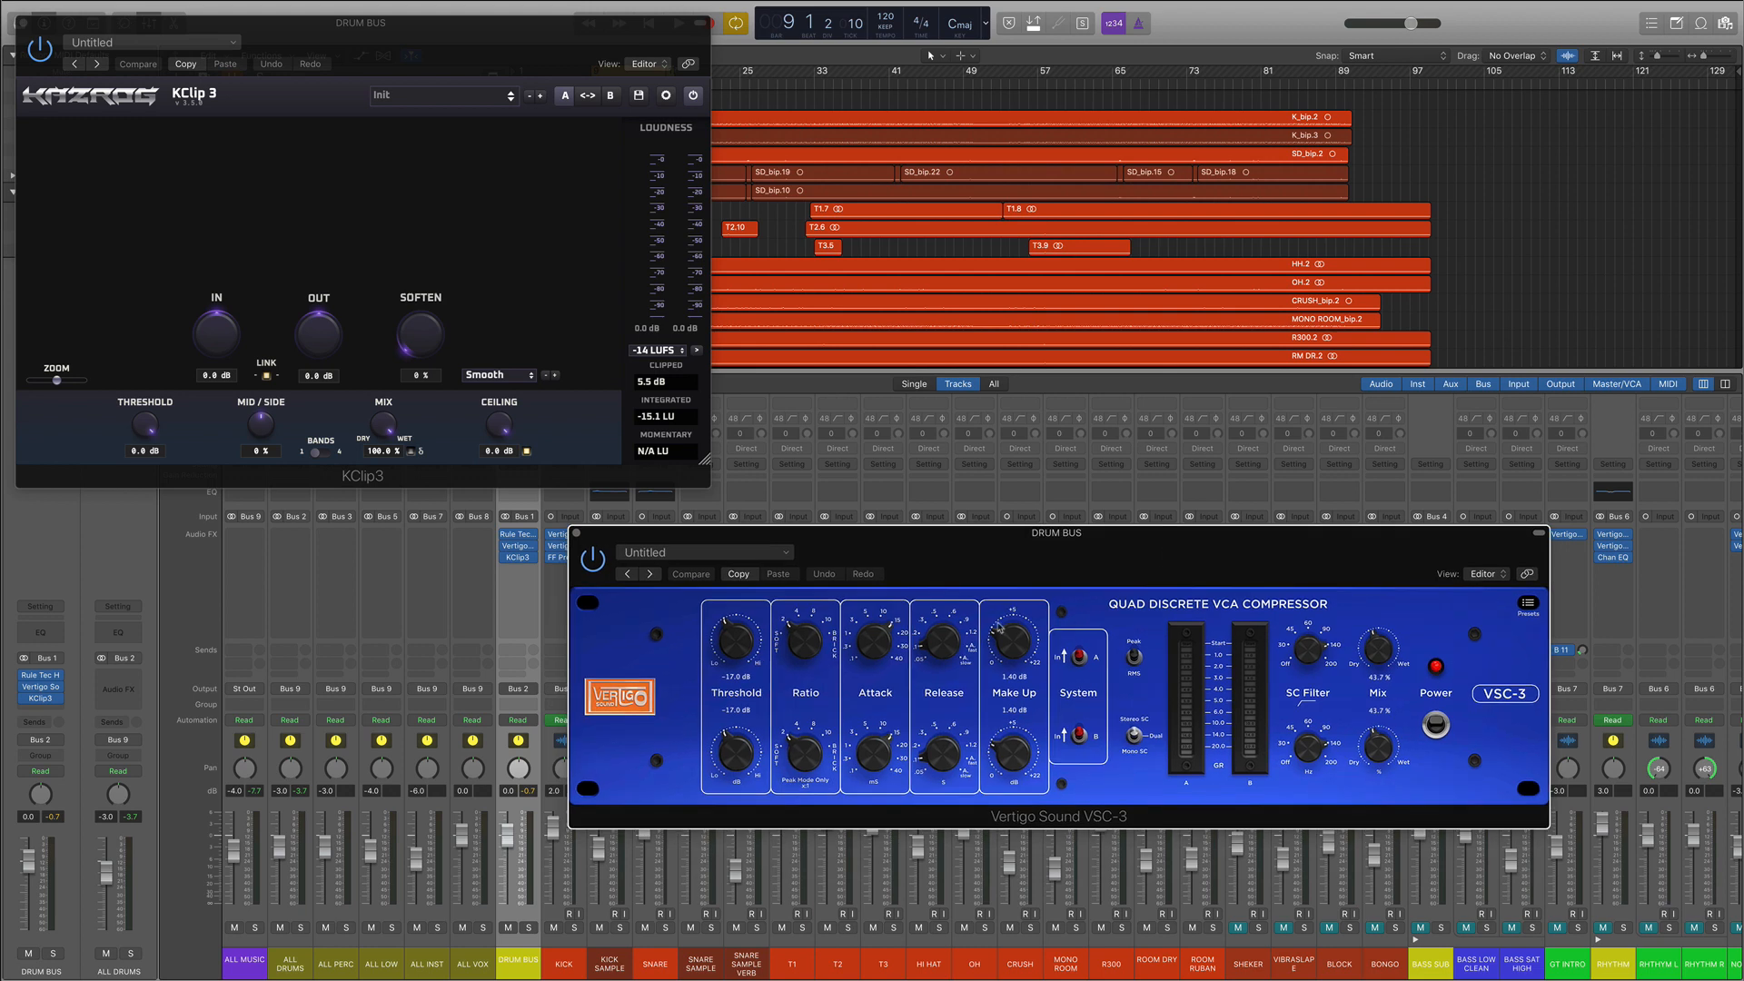
key(space)
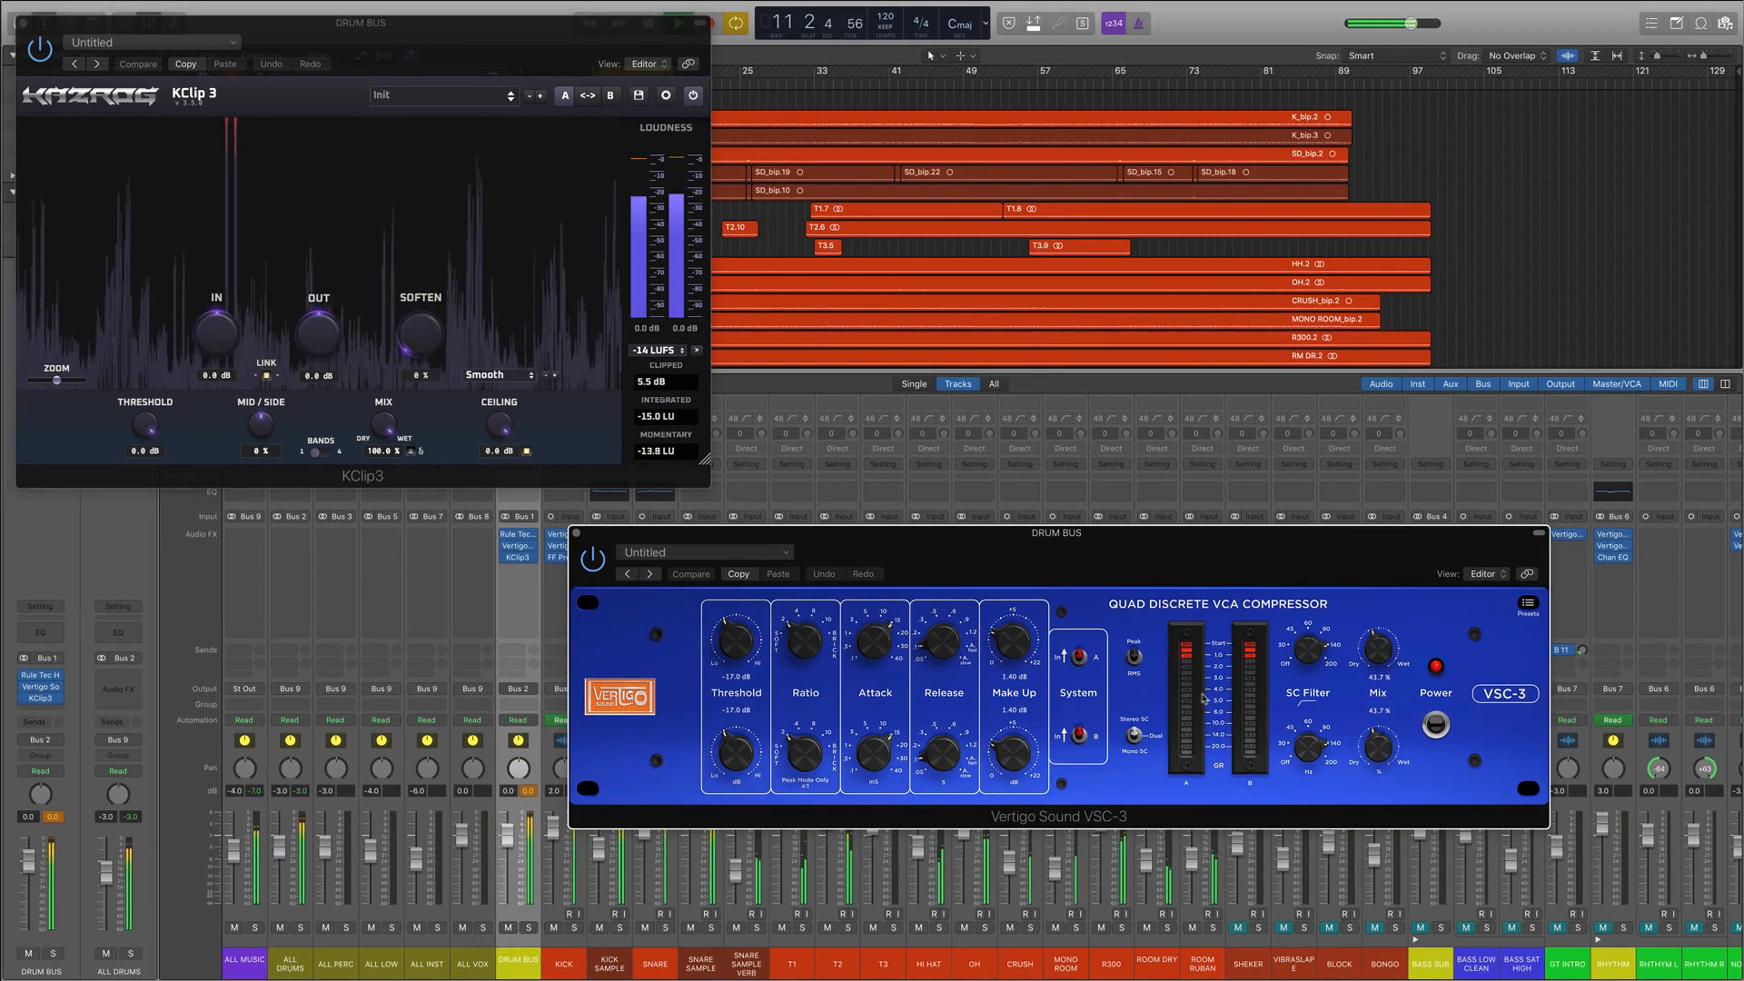
click(1436, 727)
click(1436, 726)
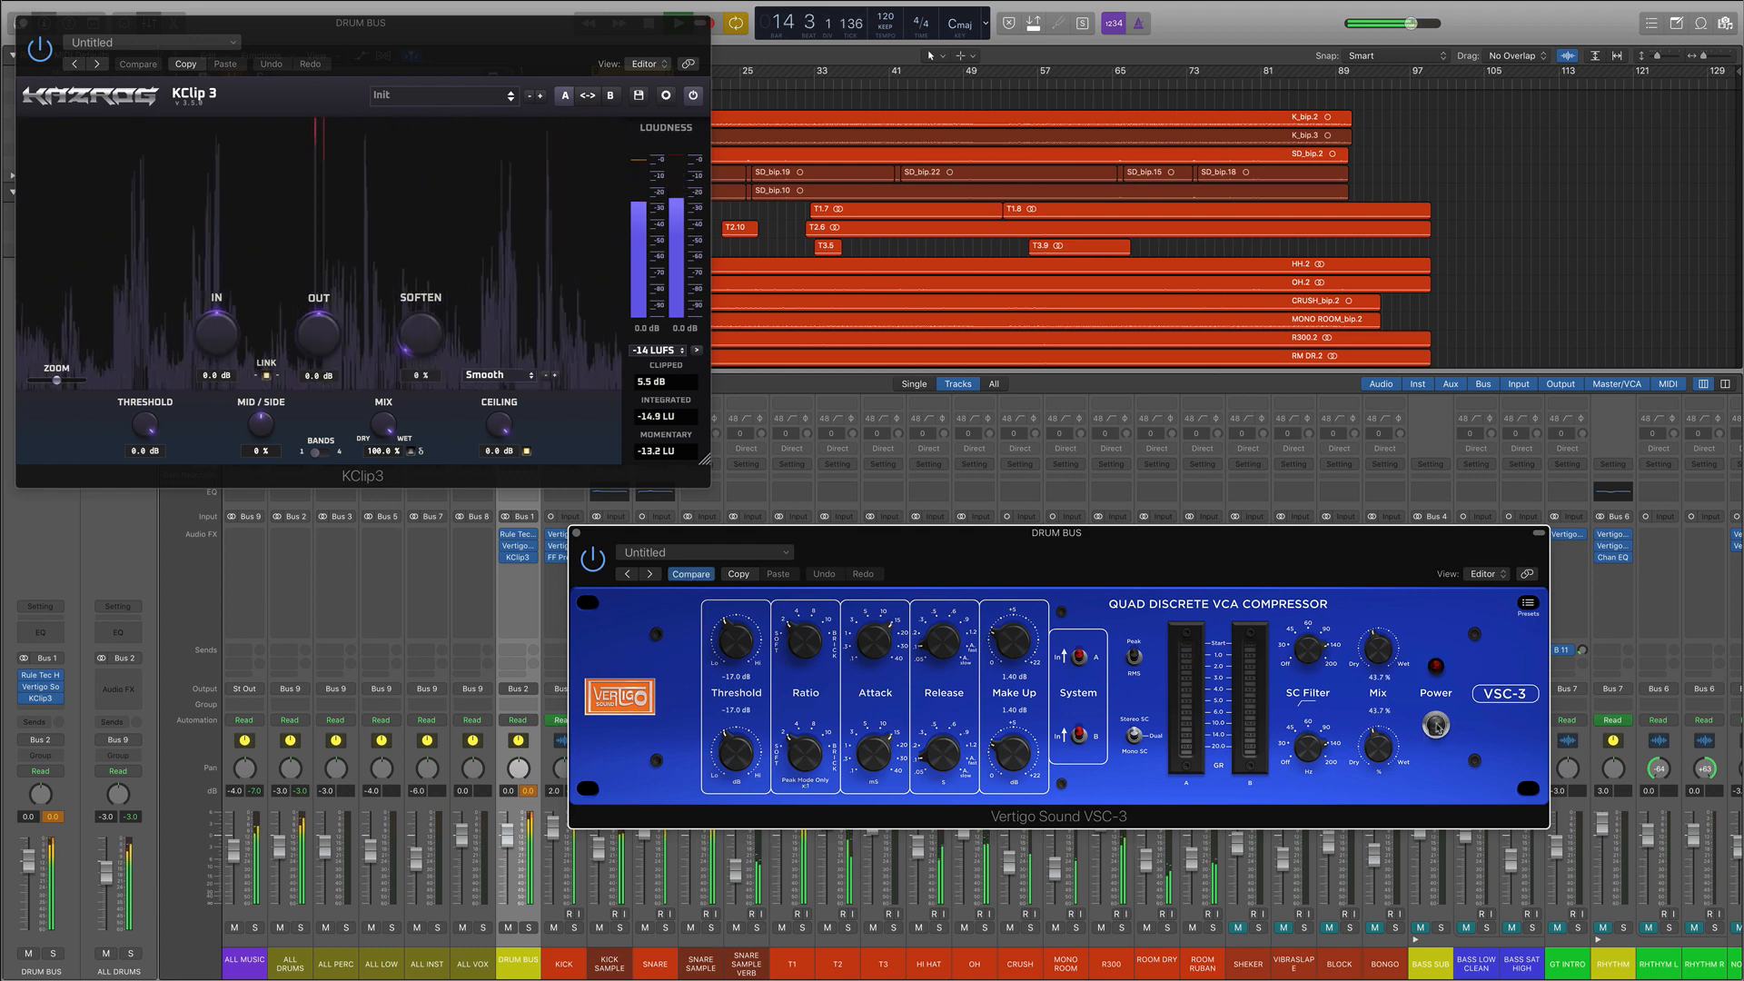
click(1436, 726)
key(space)
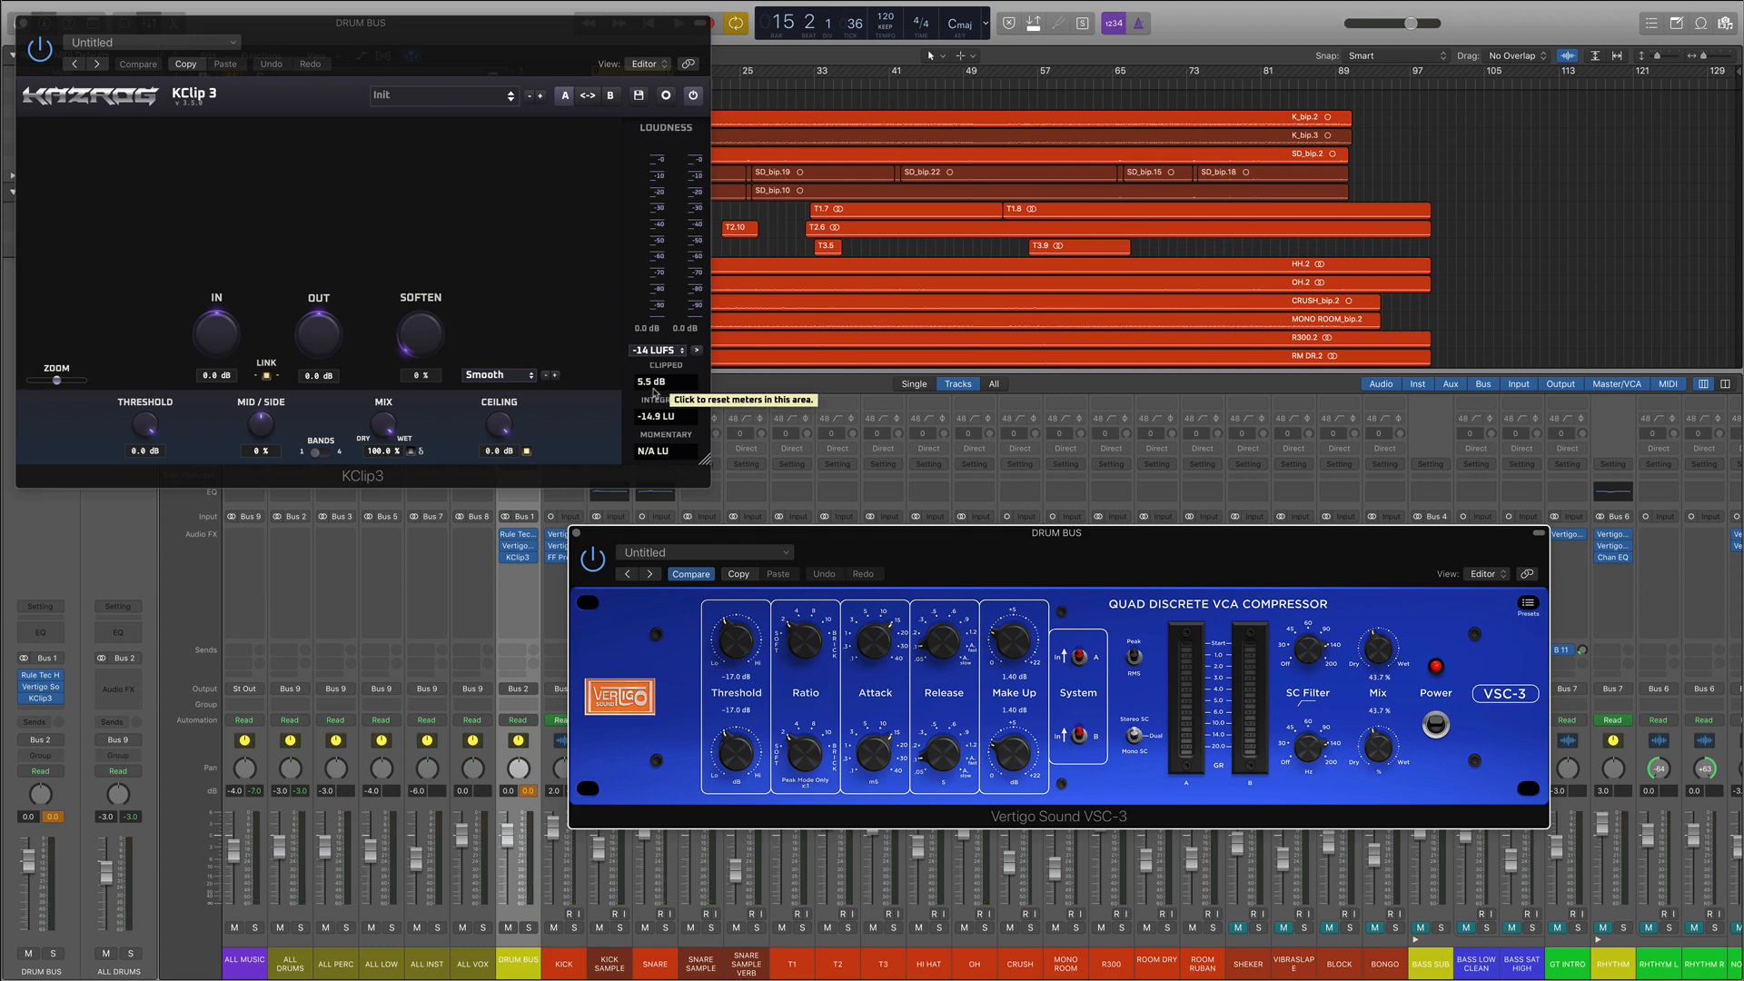
Step: Close the DRUM BUS KClip3 and VSC-3 windows and reset the mixer's peak level displays
click(25, 25)
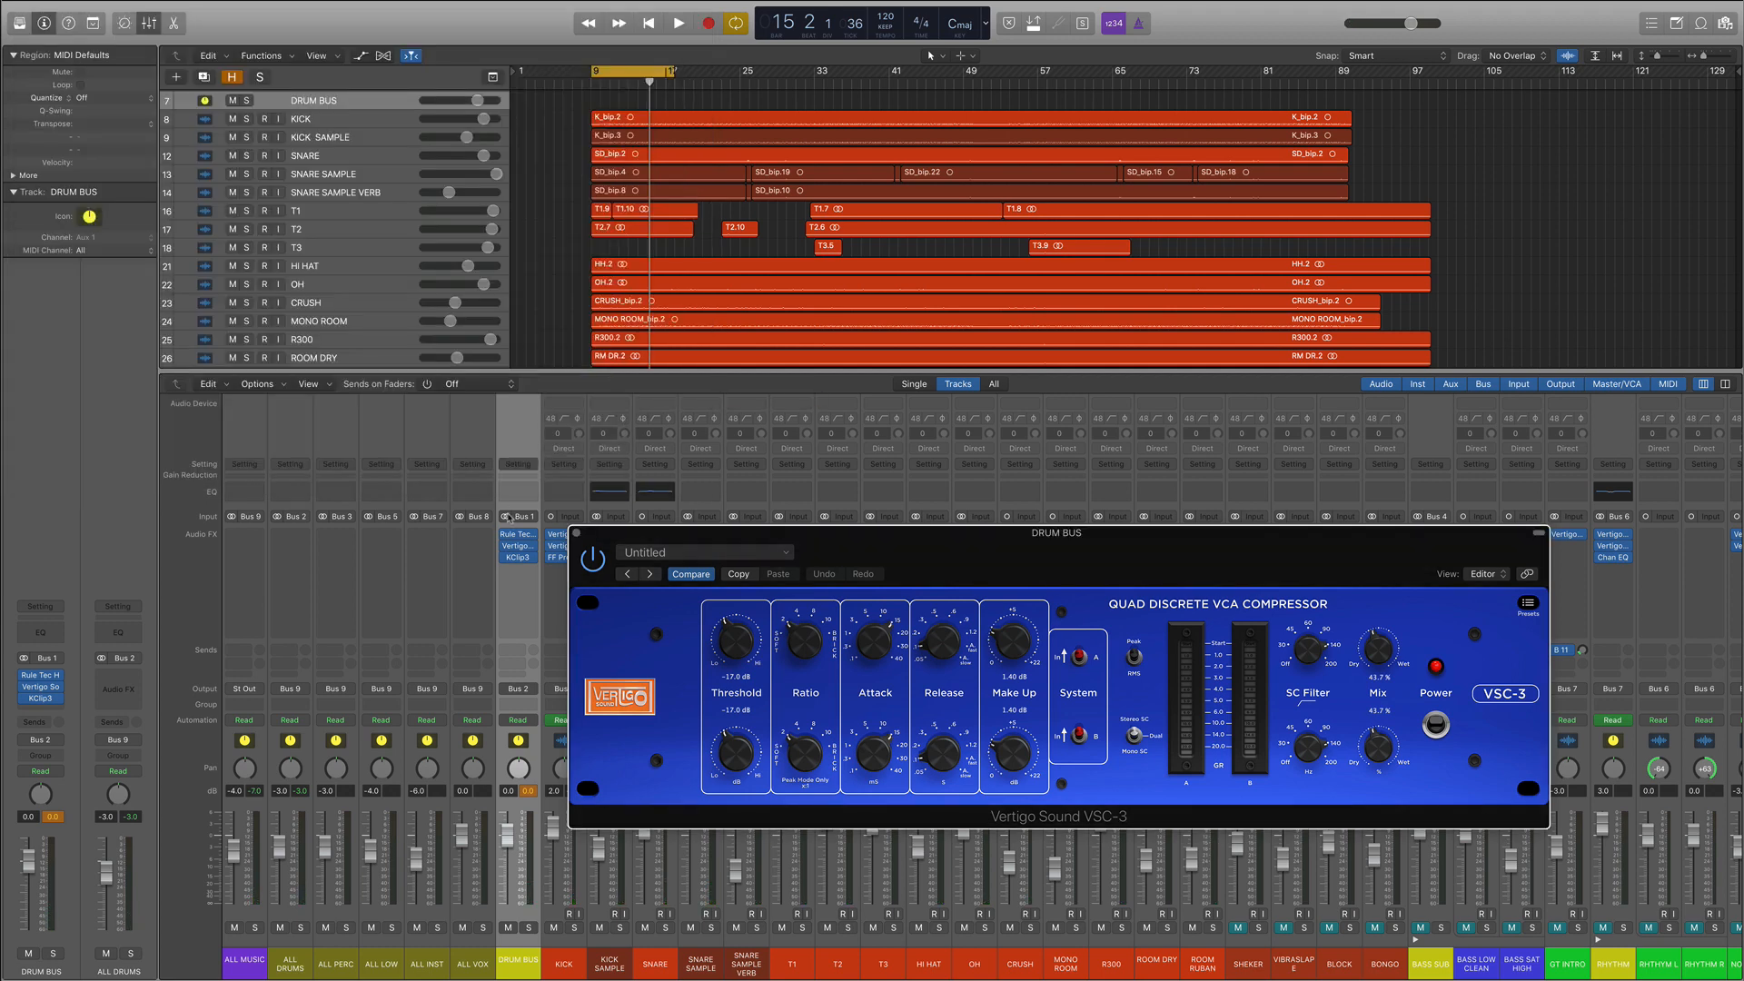
click(575, 535)
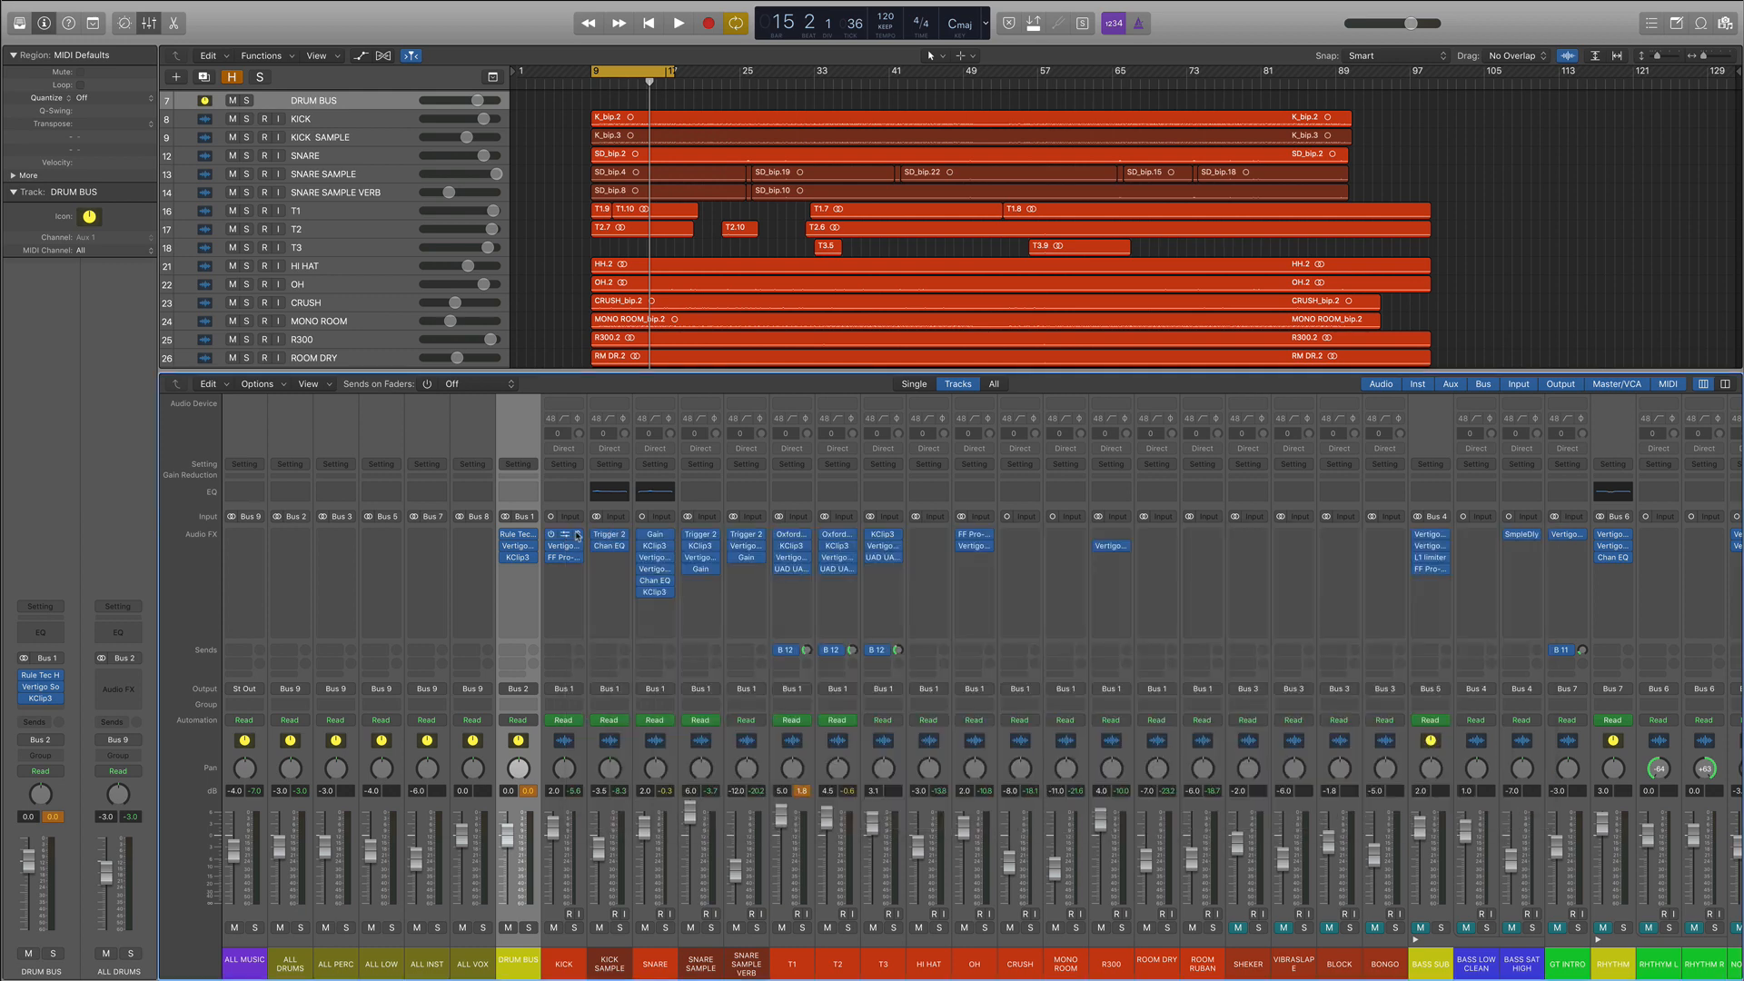
click(527, 796)
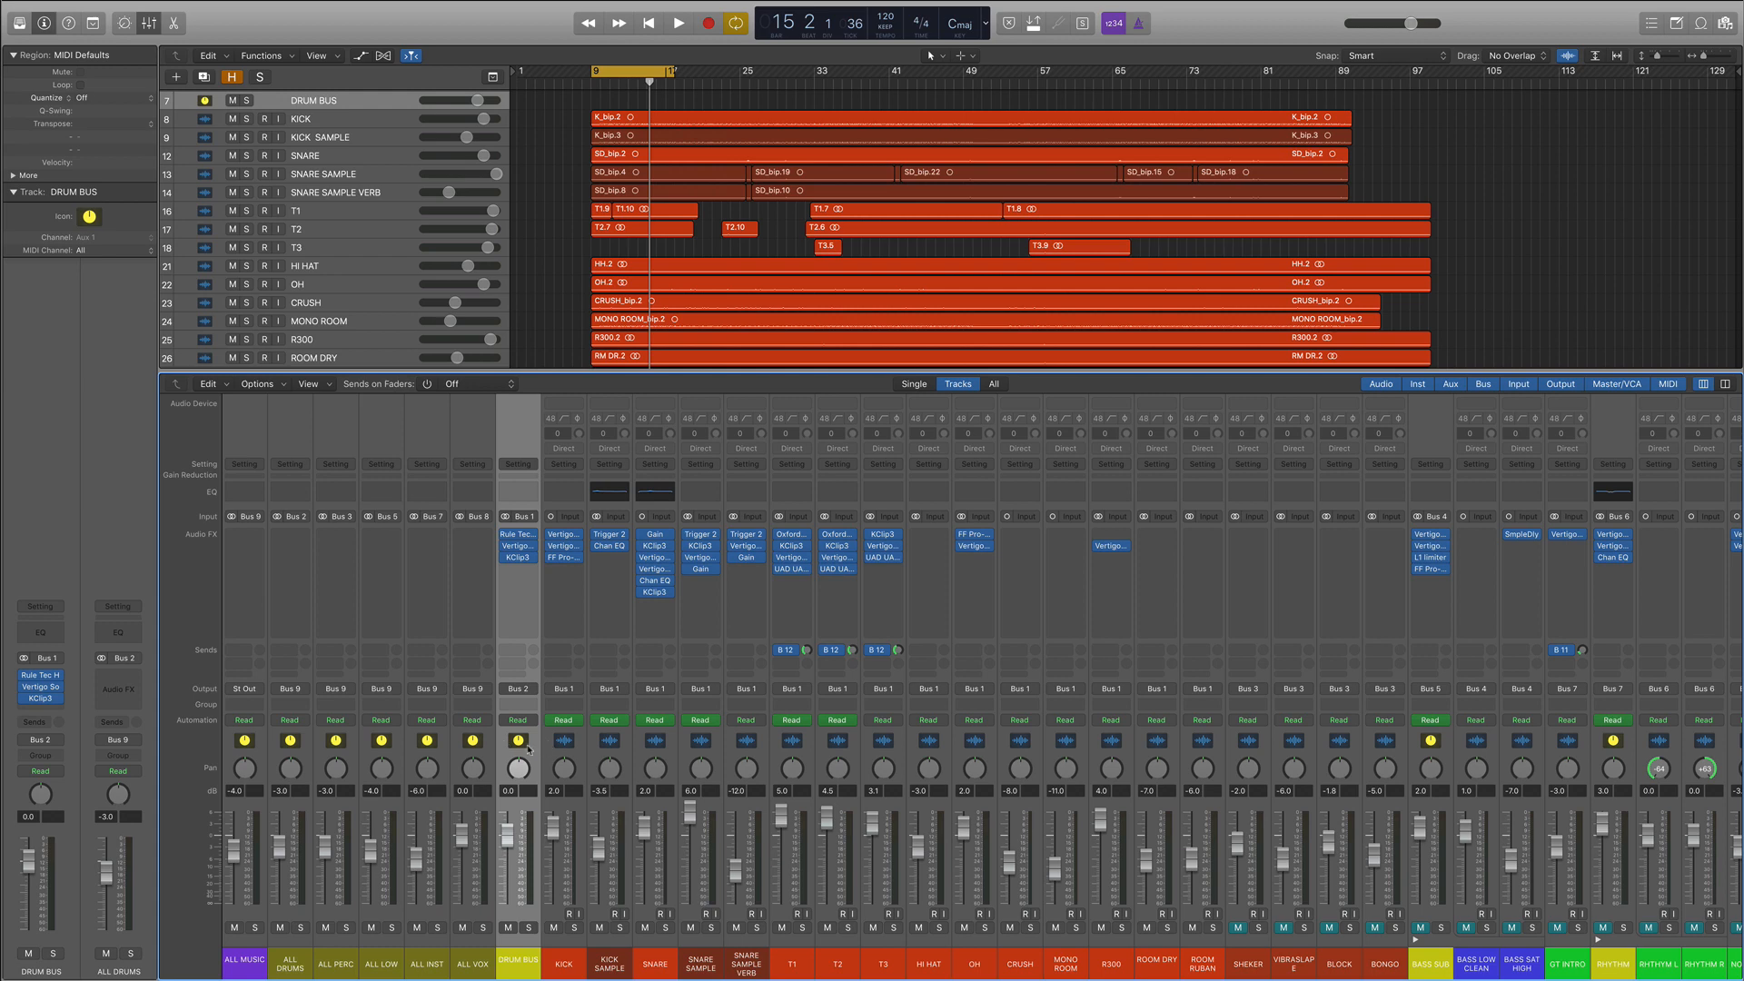
Step: Mute the KICK SAMPLE, SNARE SAMPLE and SNARE SAMPLE VERB channels and play the drums without them
click(529, 928)
click(528, 927)
click(600, 928)
click(690, 928)
click(736, 928)
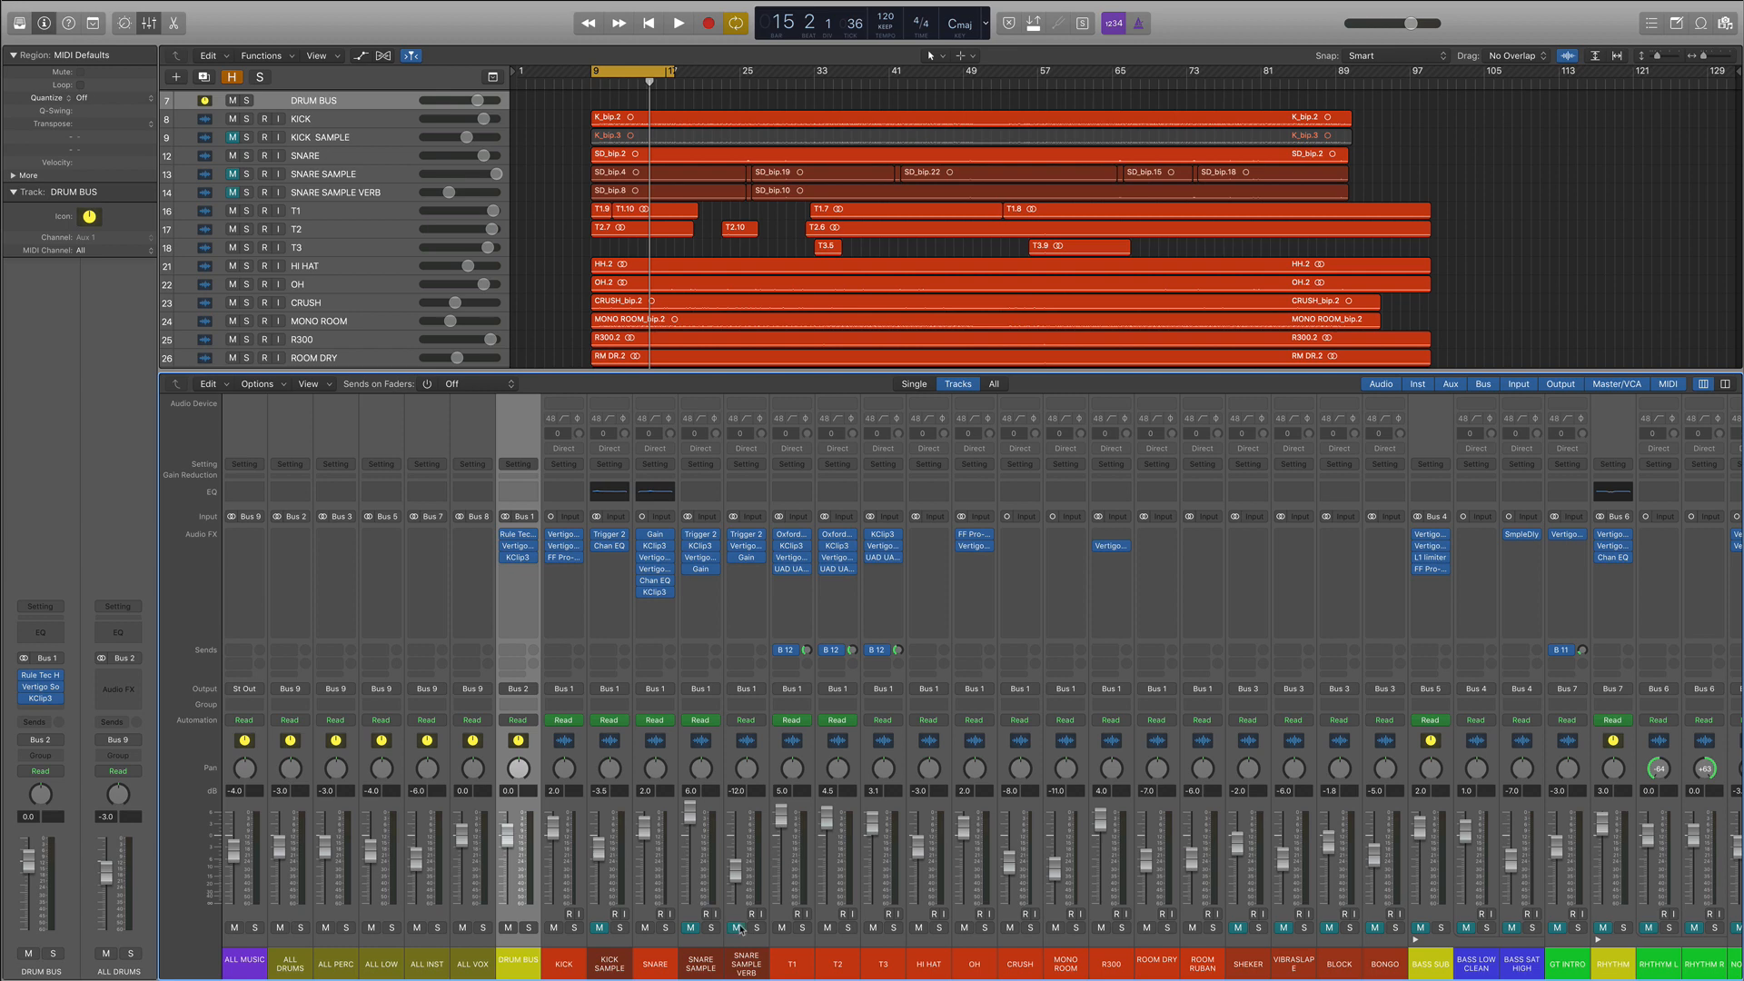
key(space)
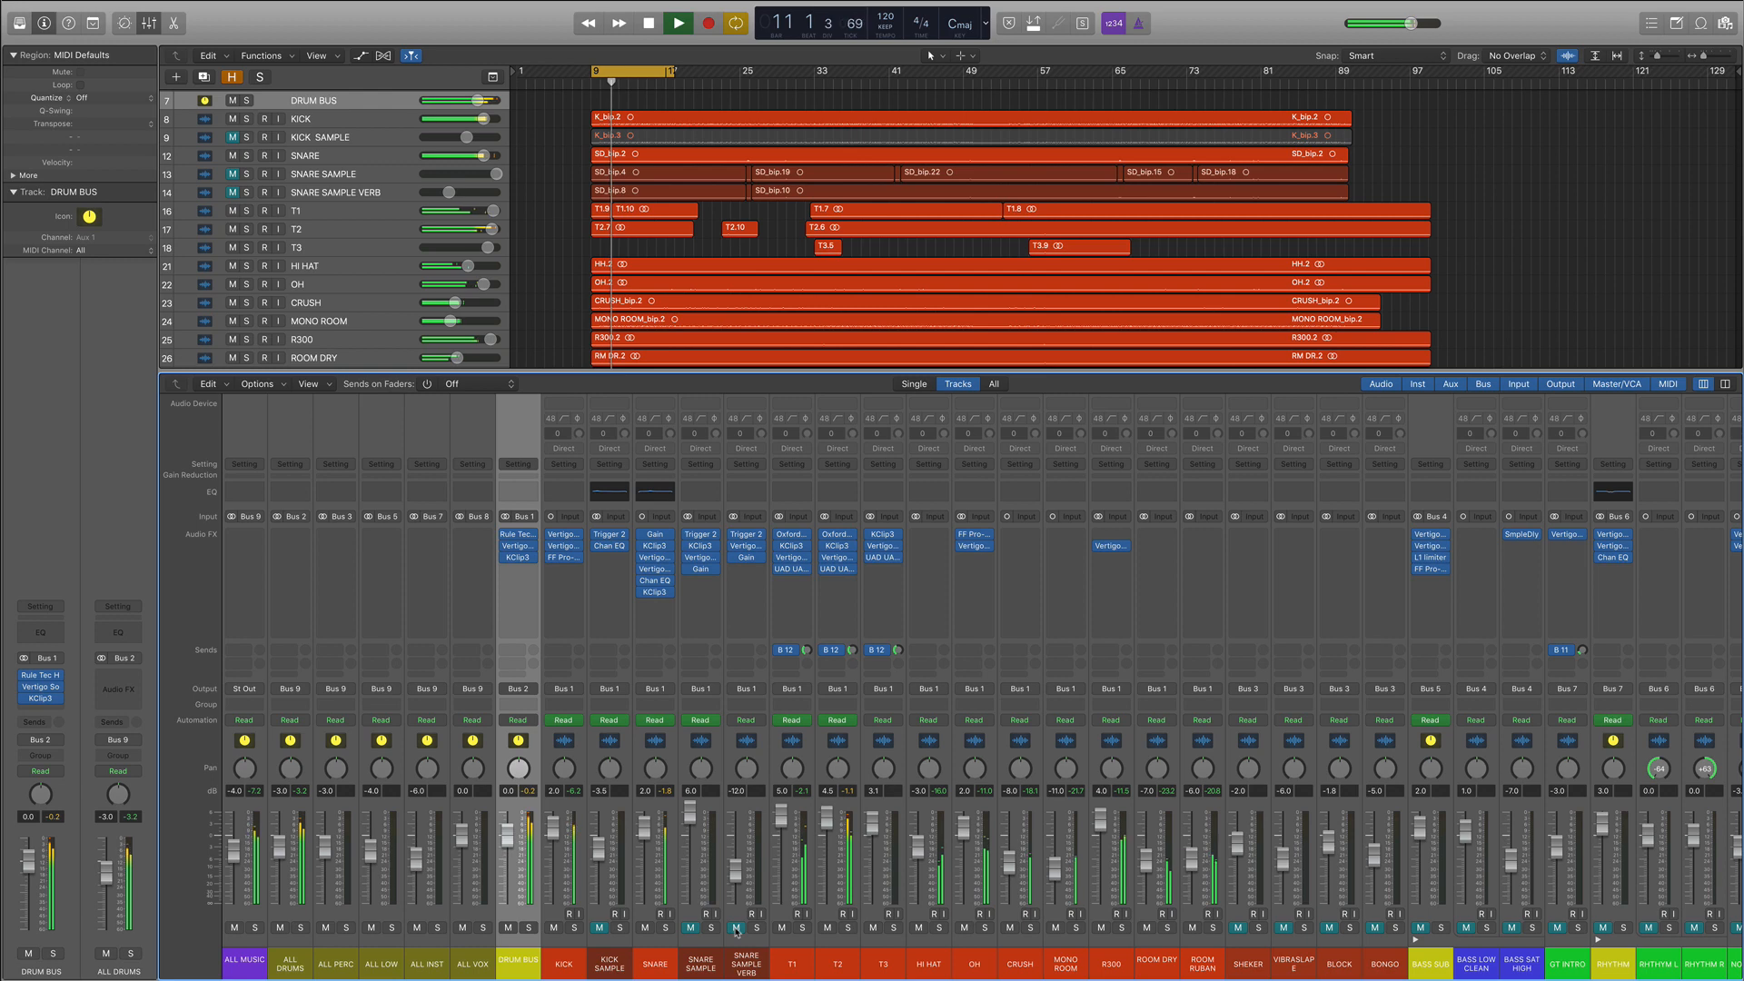
Step: Select the three kick and snare sample channels, unmute them together during playback to compare the drums, and stop playback
click(609, 740)
shift+click(698, 743)
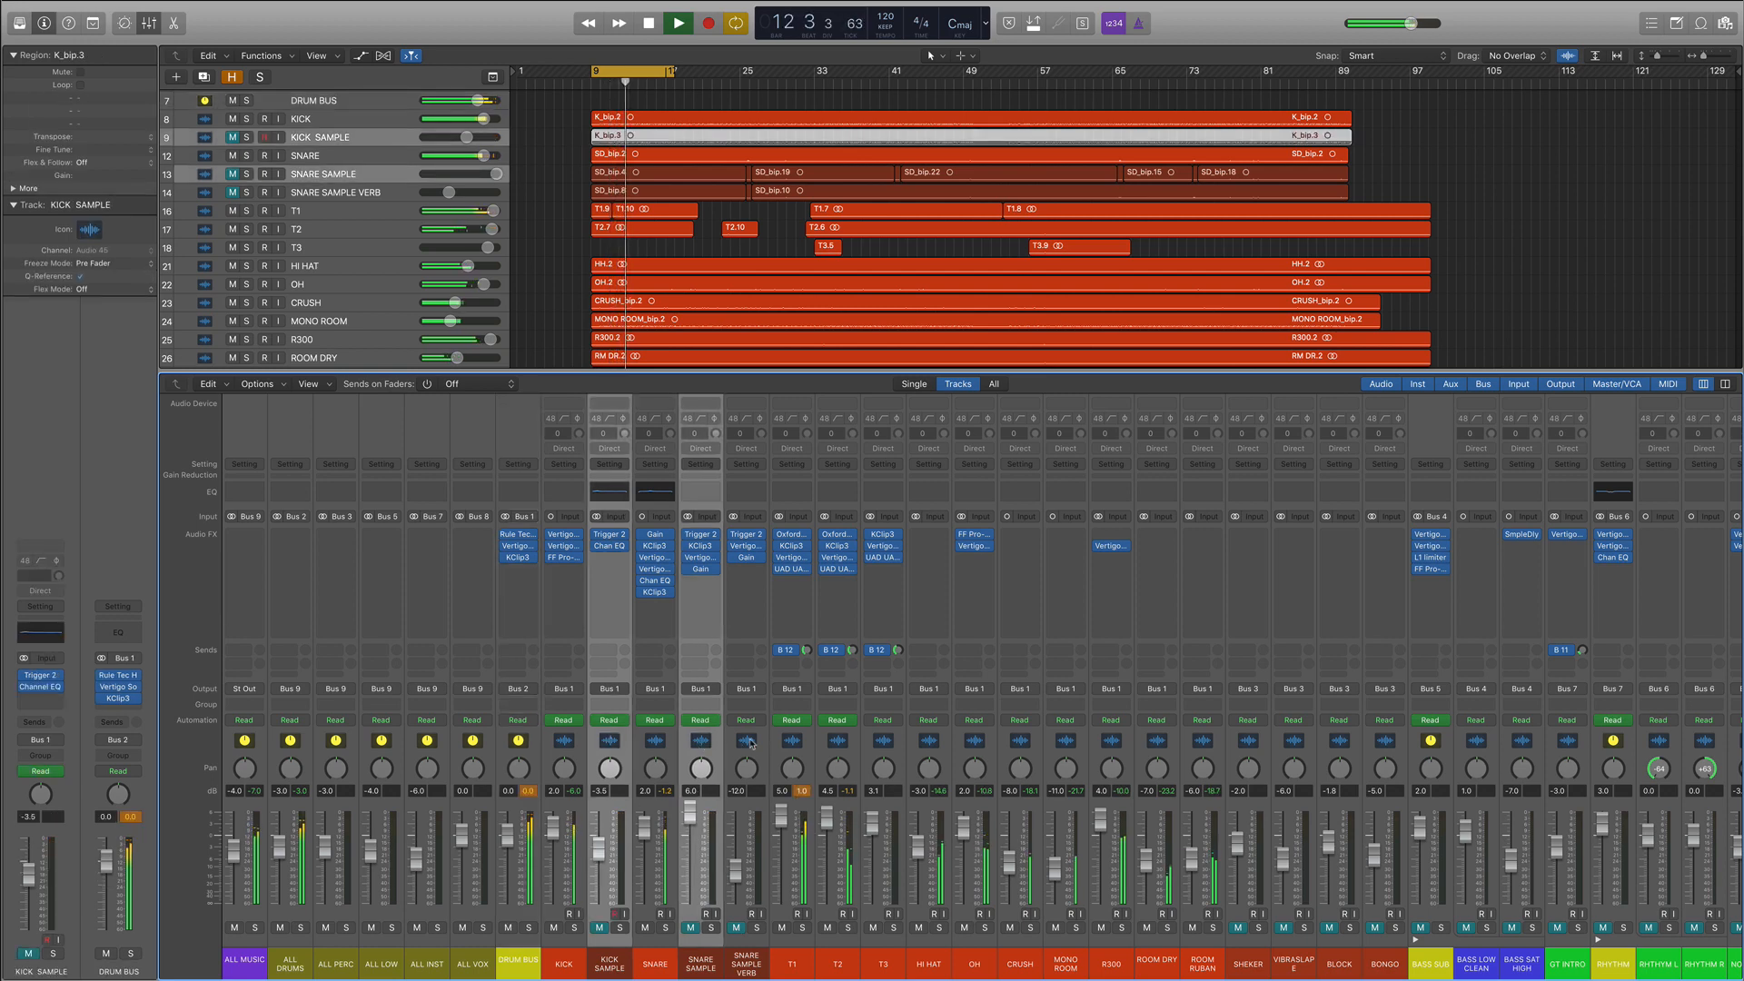
shift+click(746, 740)
click(736, 927)
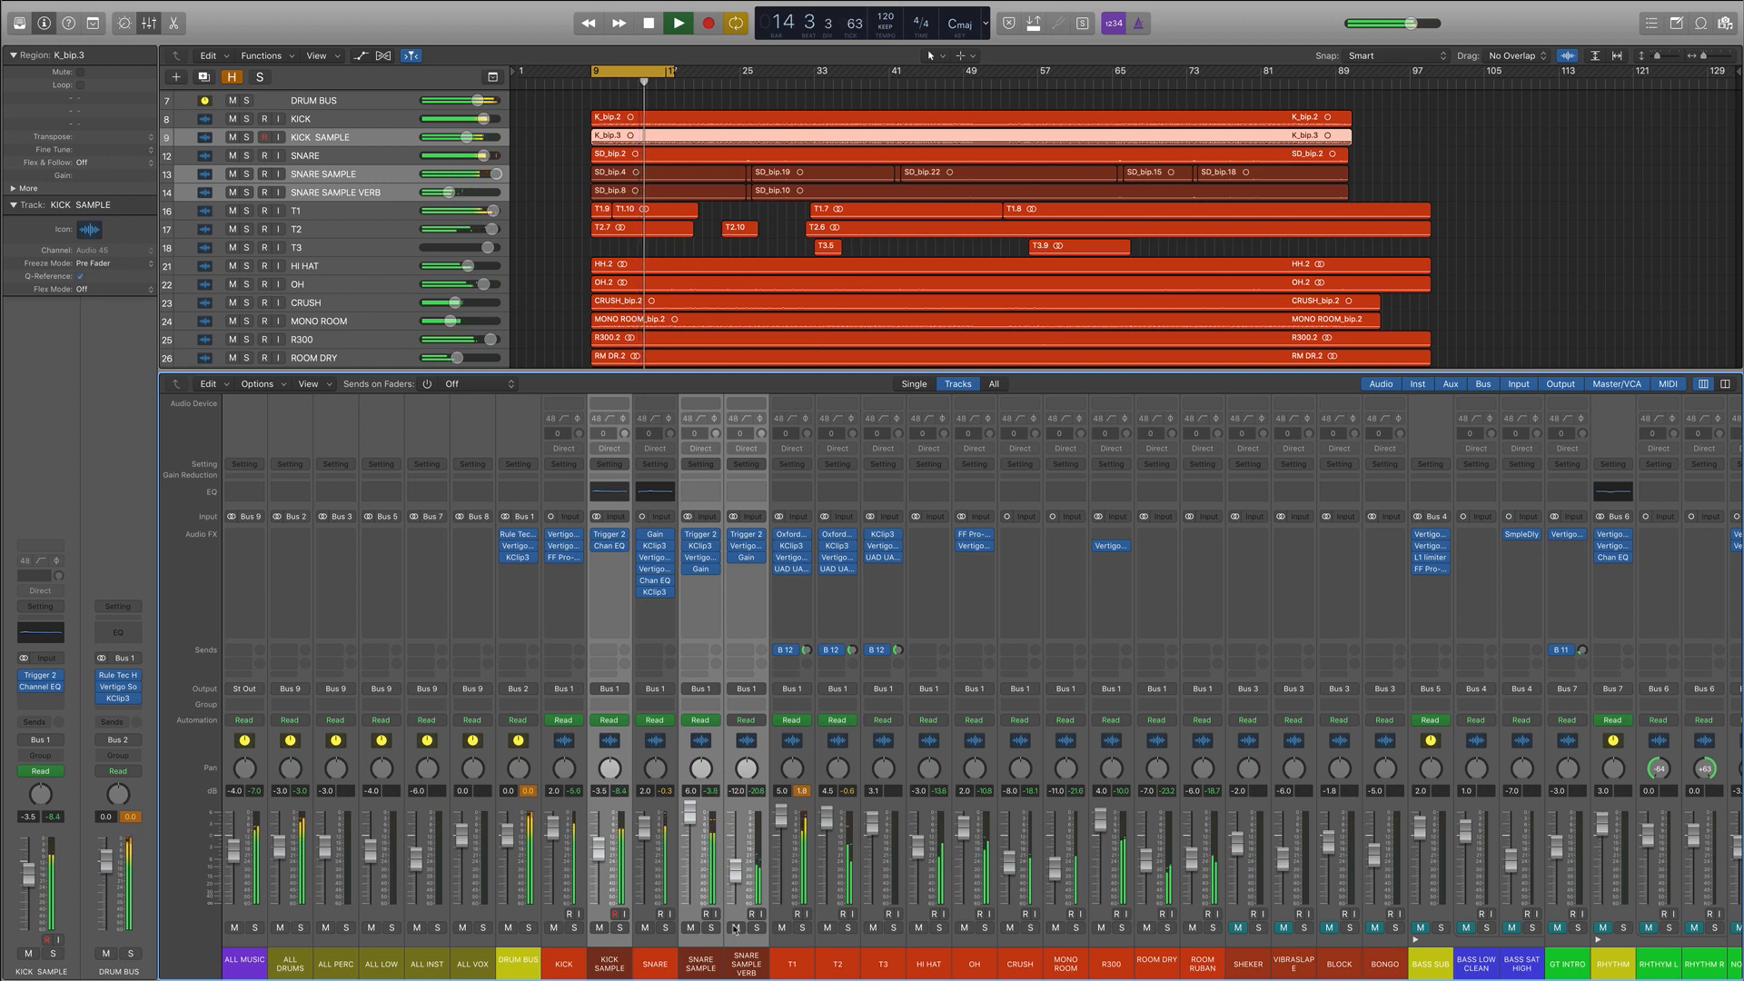
key(space)
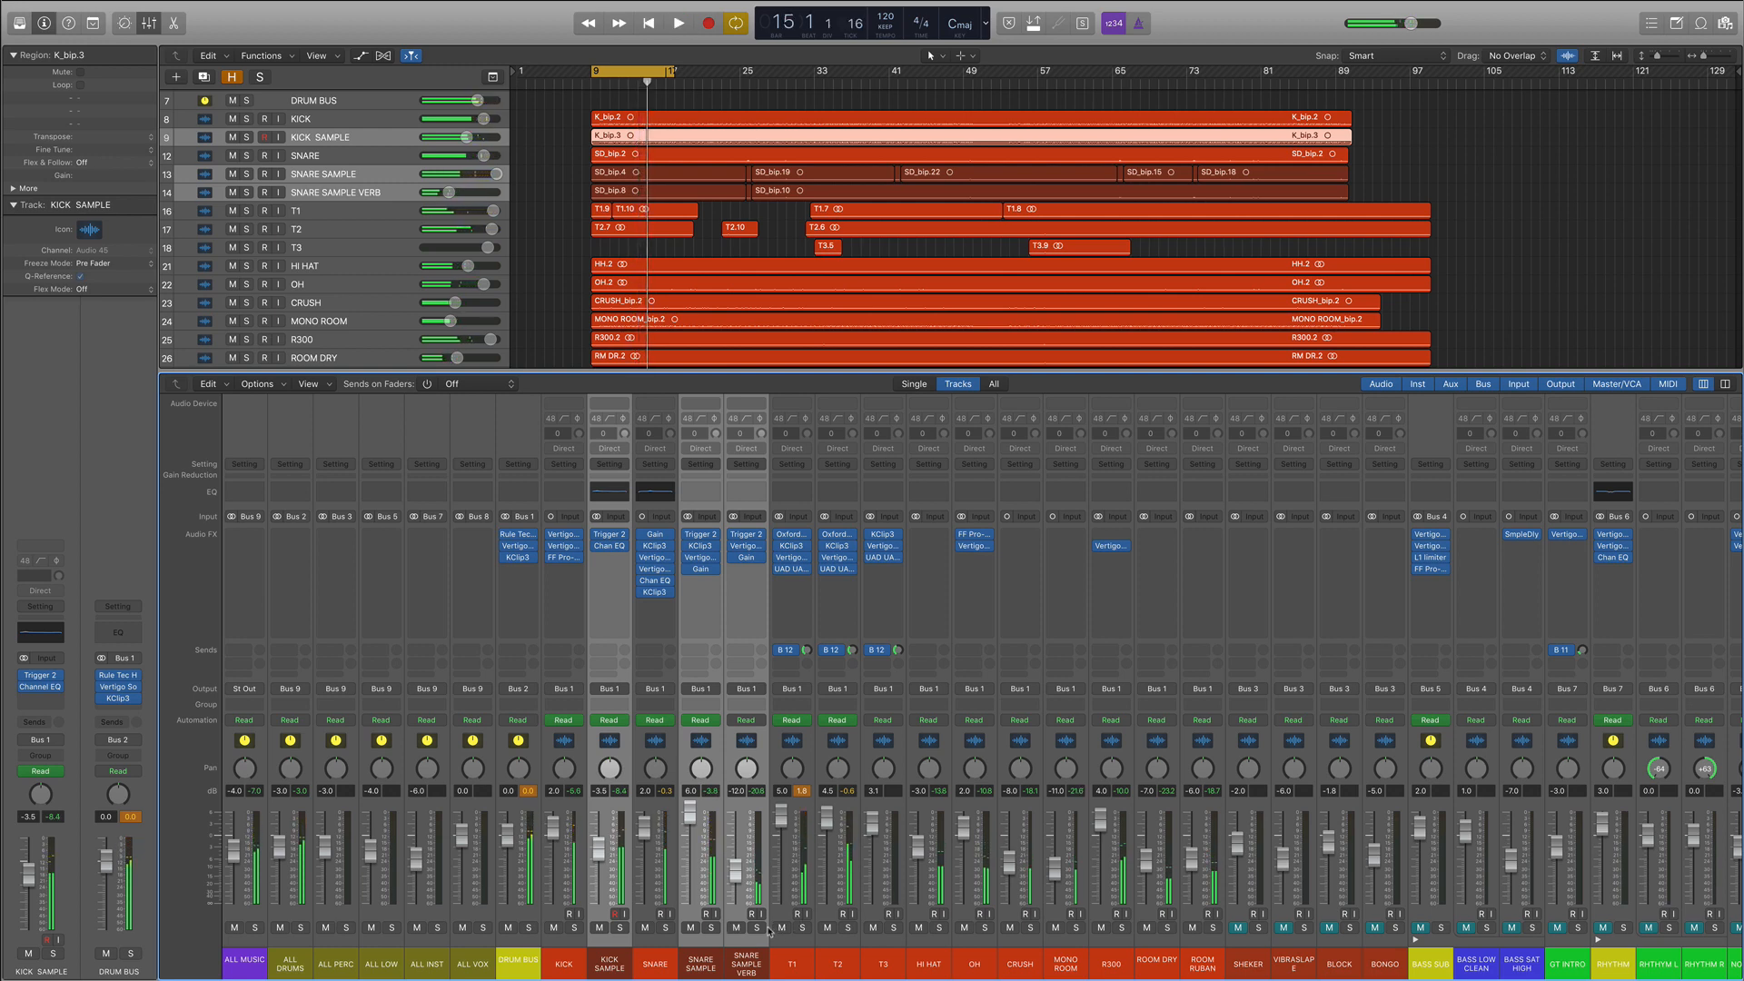
Step: Open the KICK SAMPLE channel's Trigger 2 and show its sample browser with the Drumforge kick samples
click(611, 536)
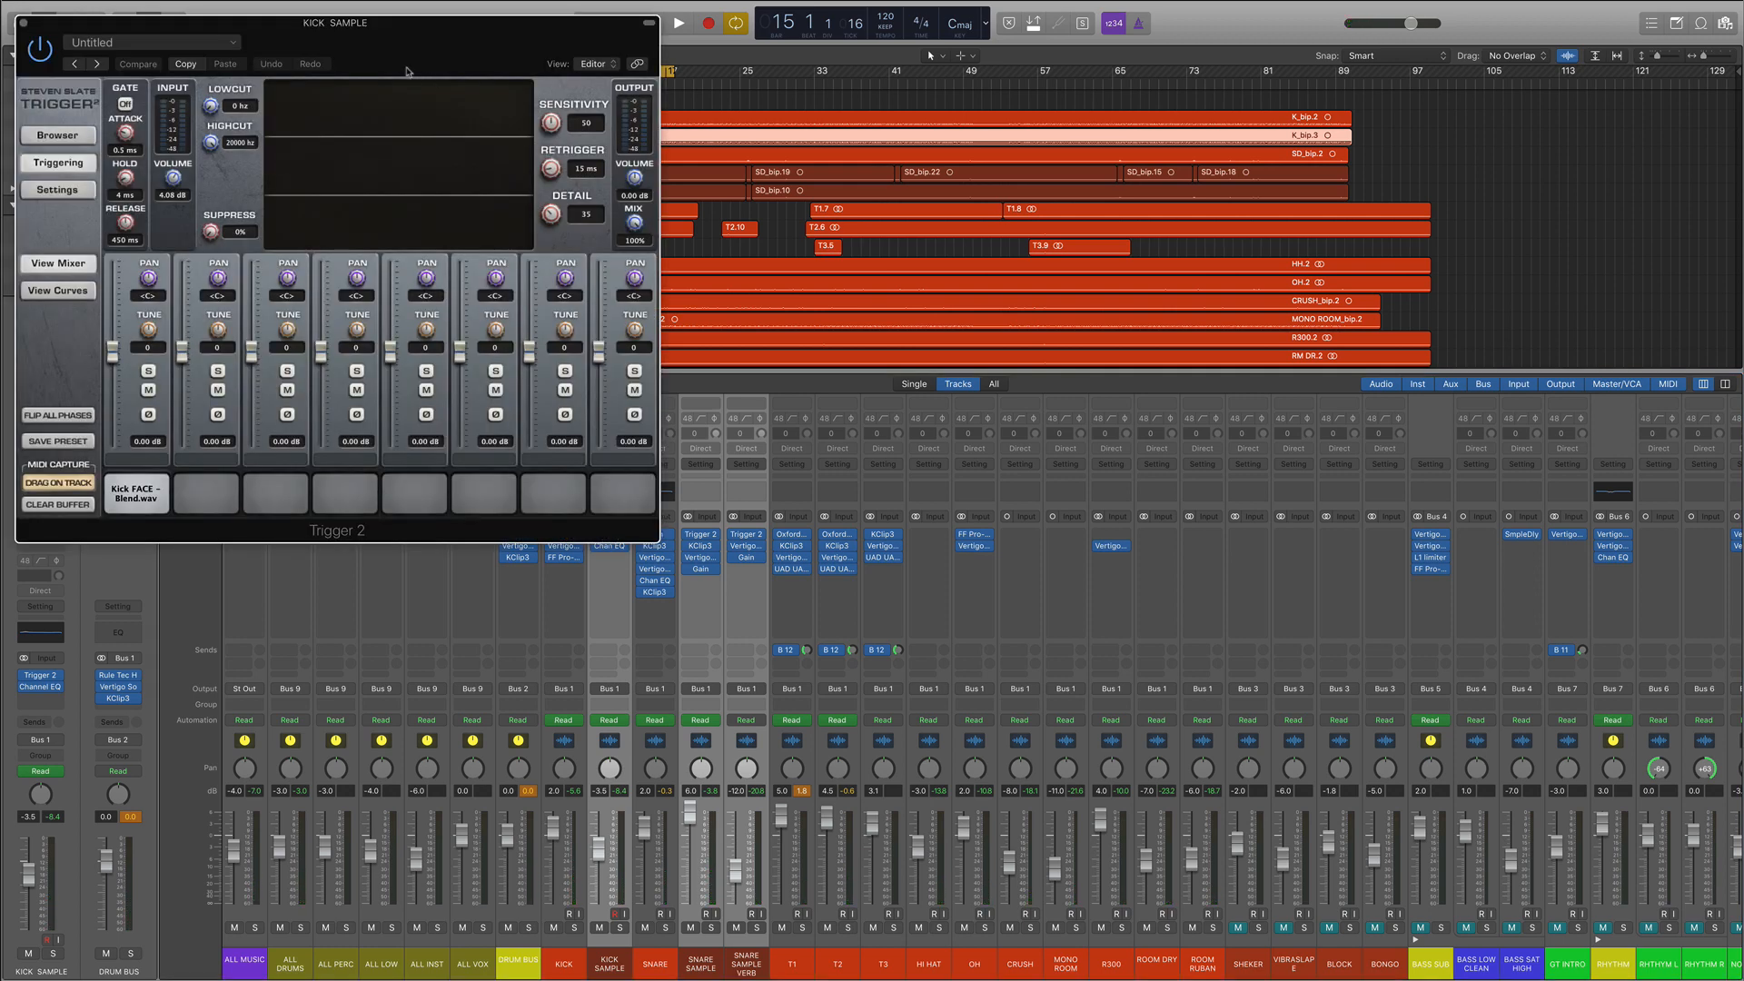
drag(415, 51, 487, 58)
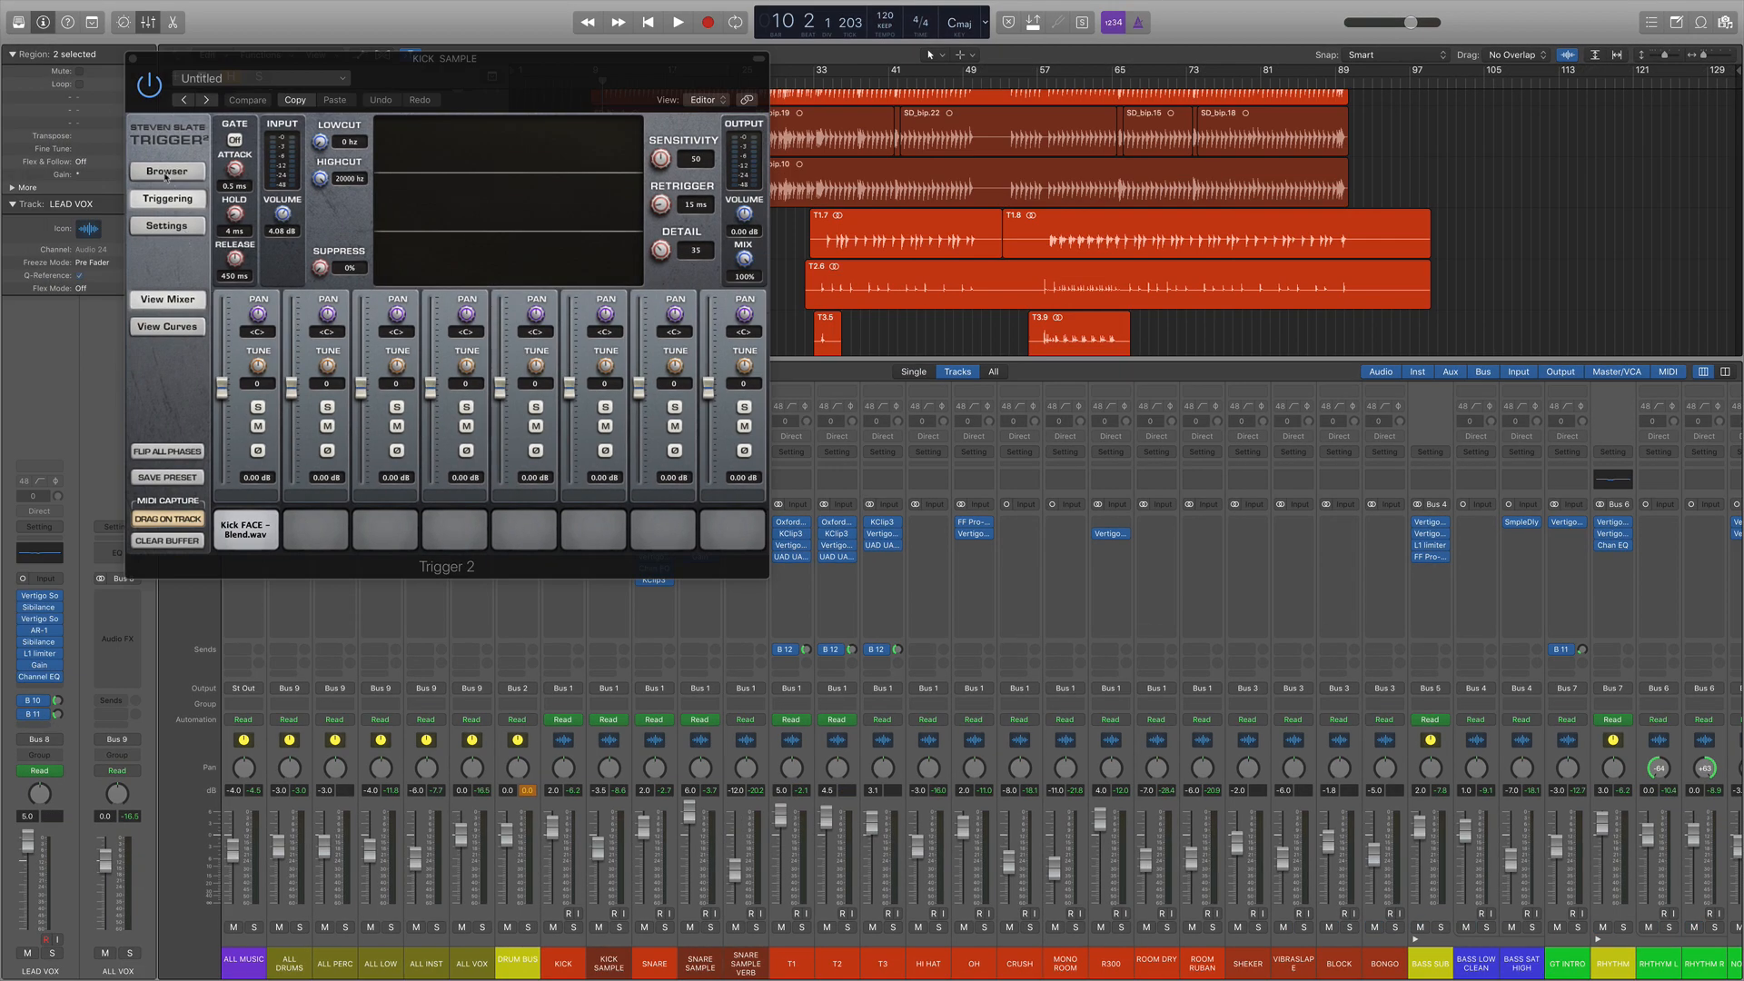
click(166, 174)
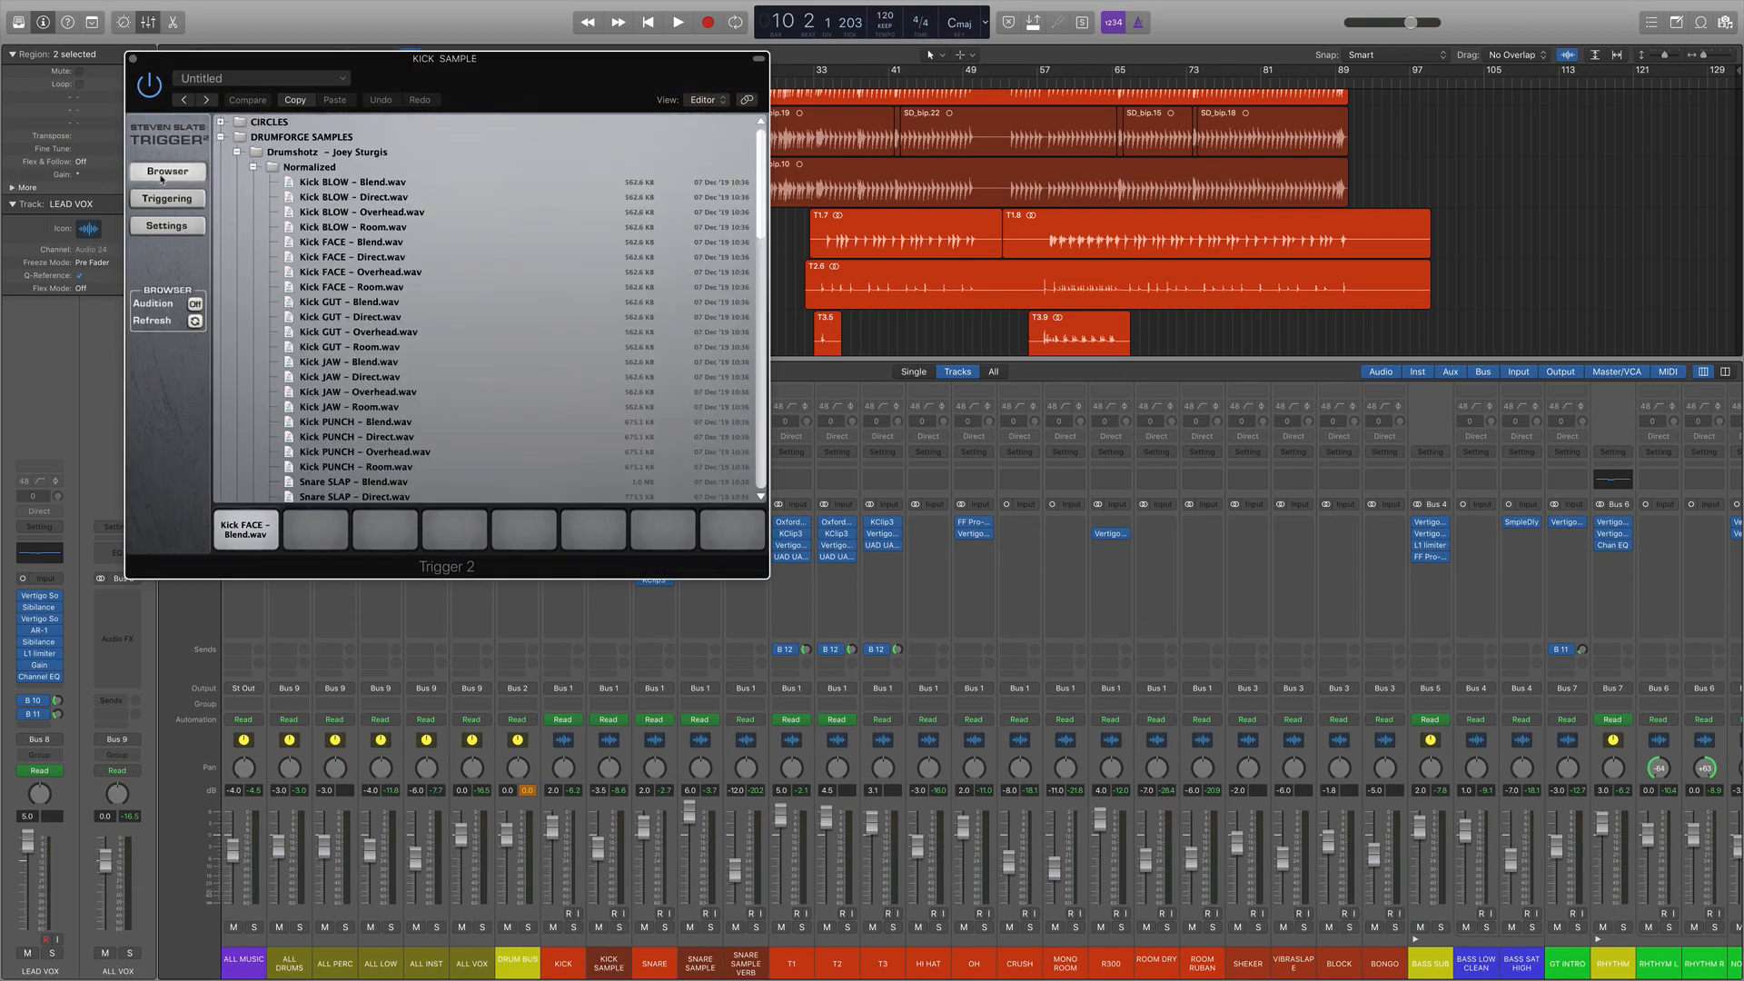
Step: Highlight the Blend, Direct, Overhead and Room versions of Kick BLOW and the Kick FACE and Kick GUT blends, and close KICK SAMPLE's Trigger 2
click(296, 139)
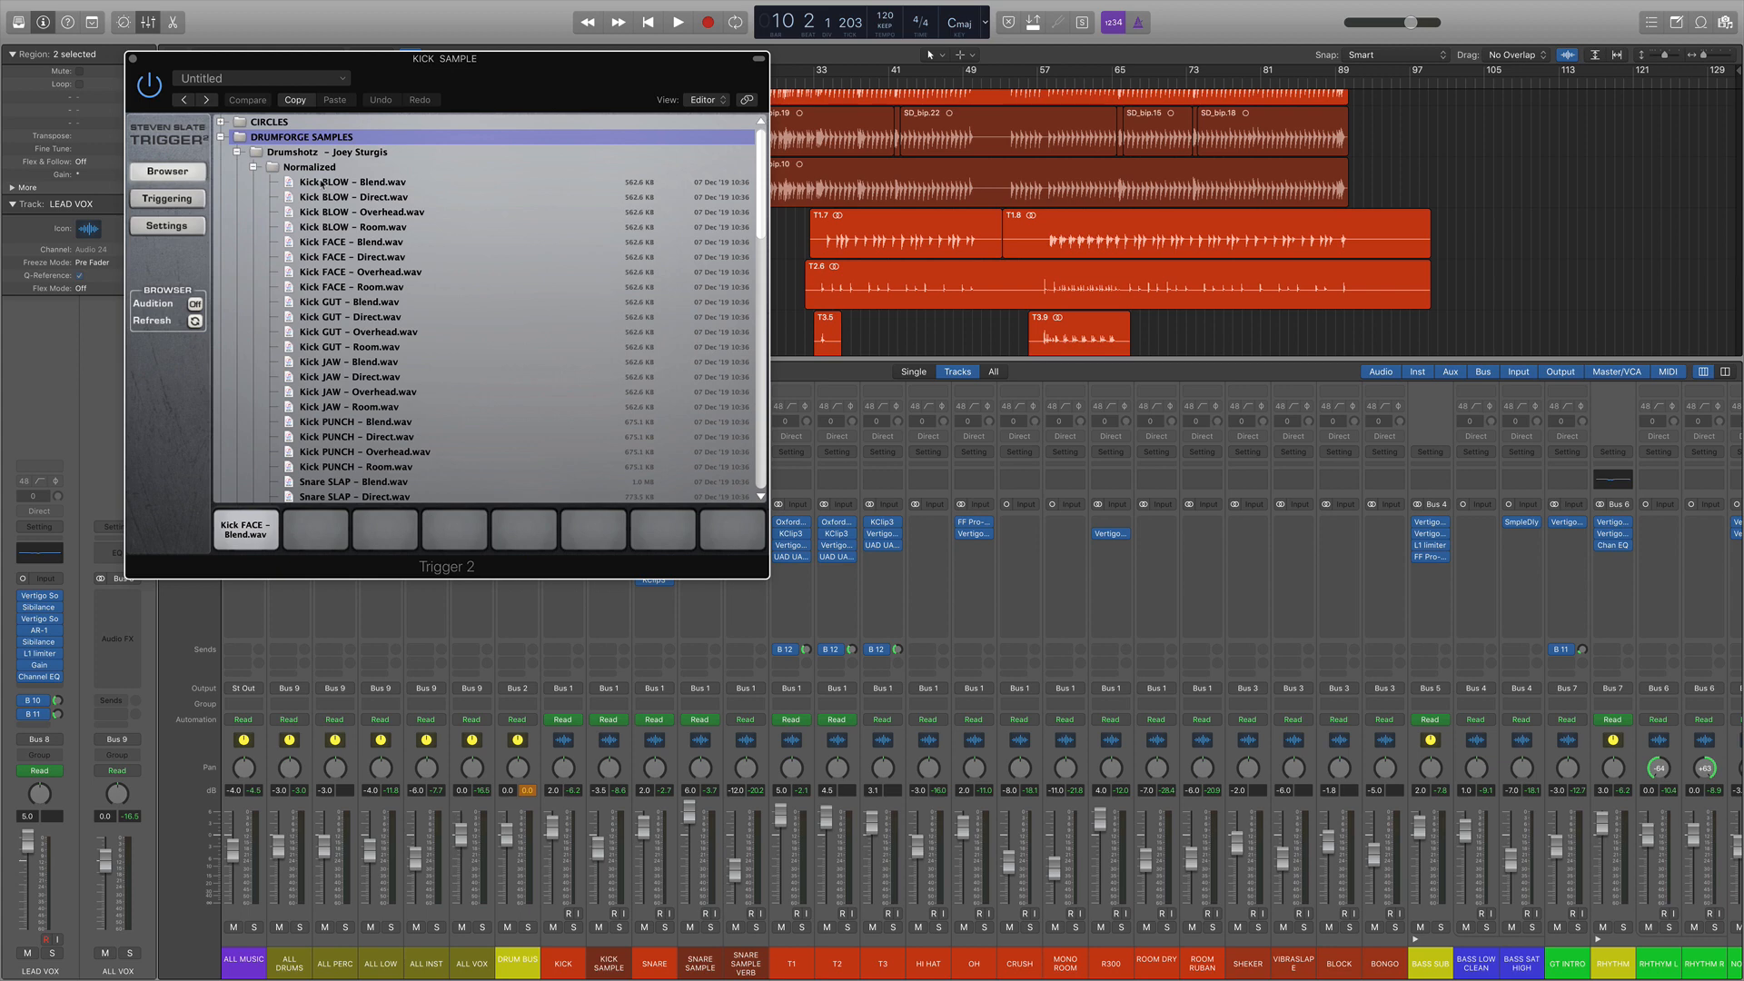
click(368, 183)
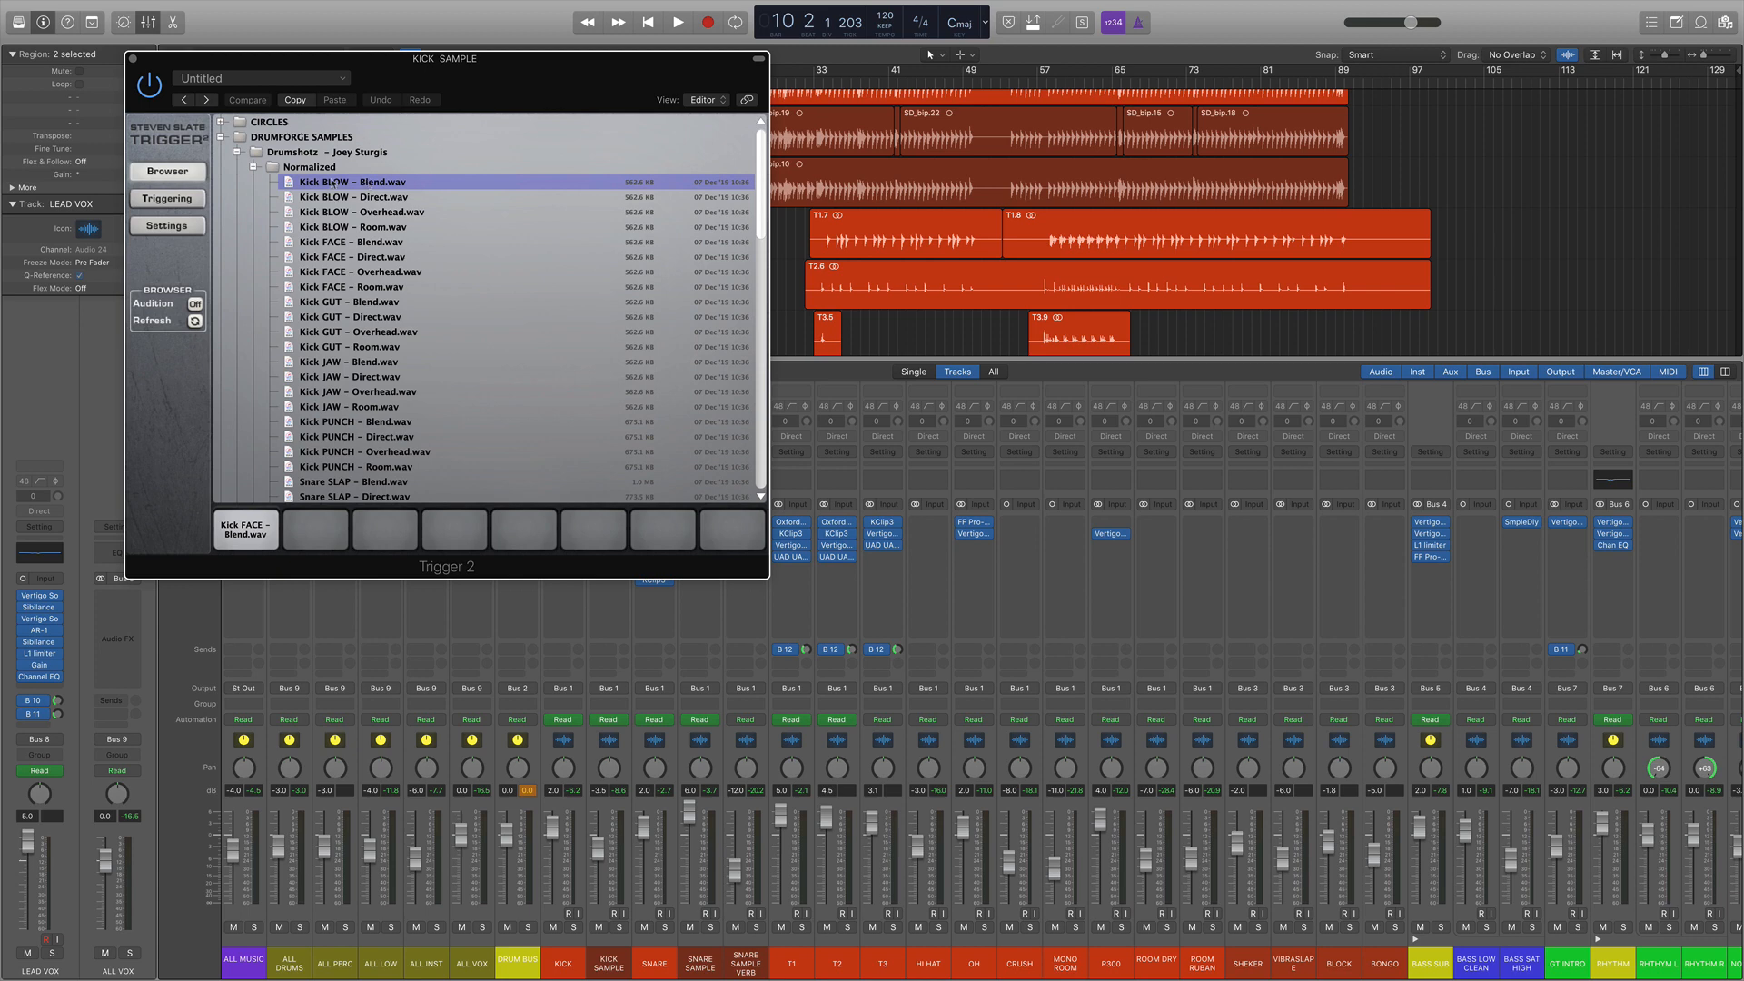
click(333, 197)
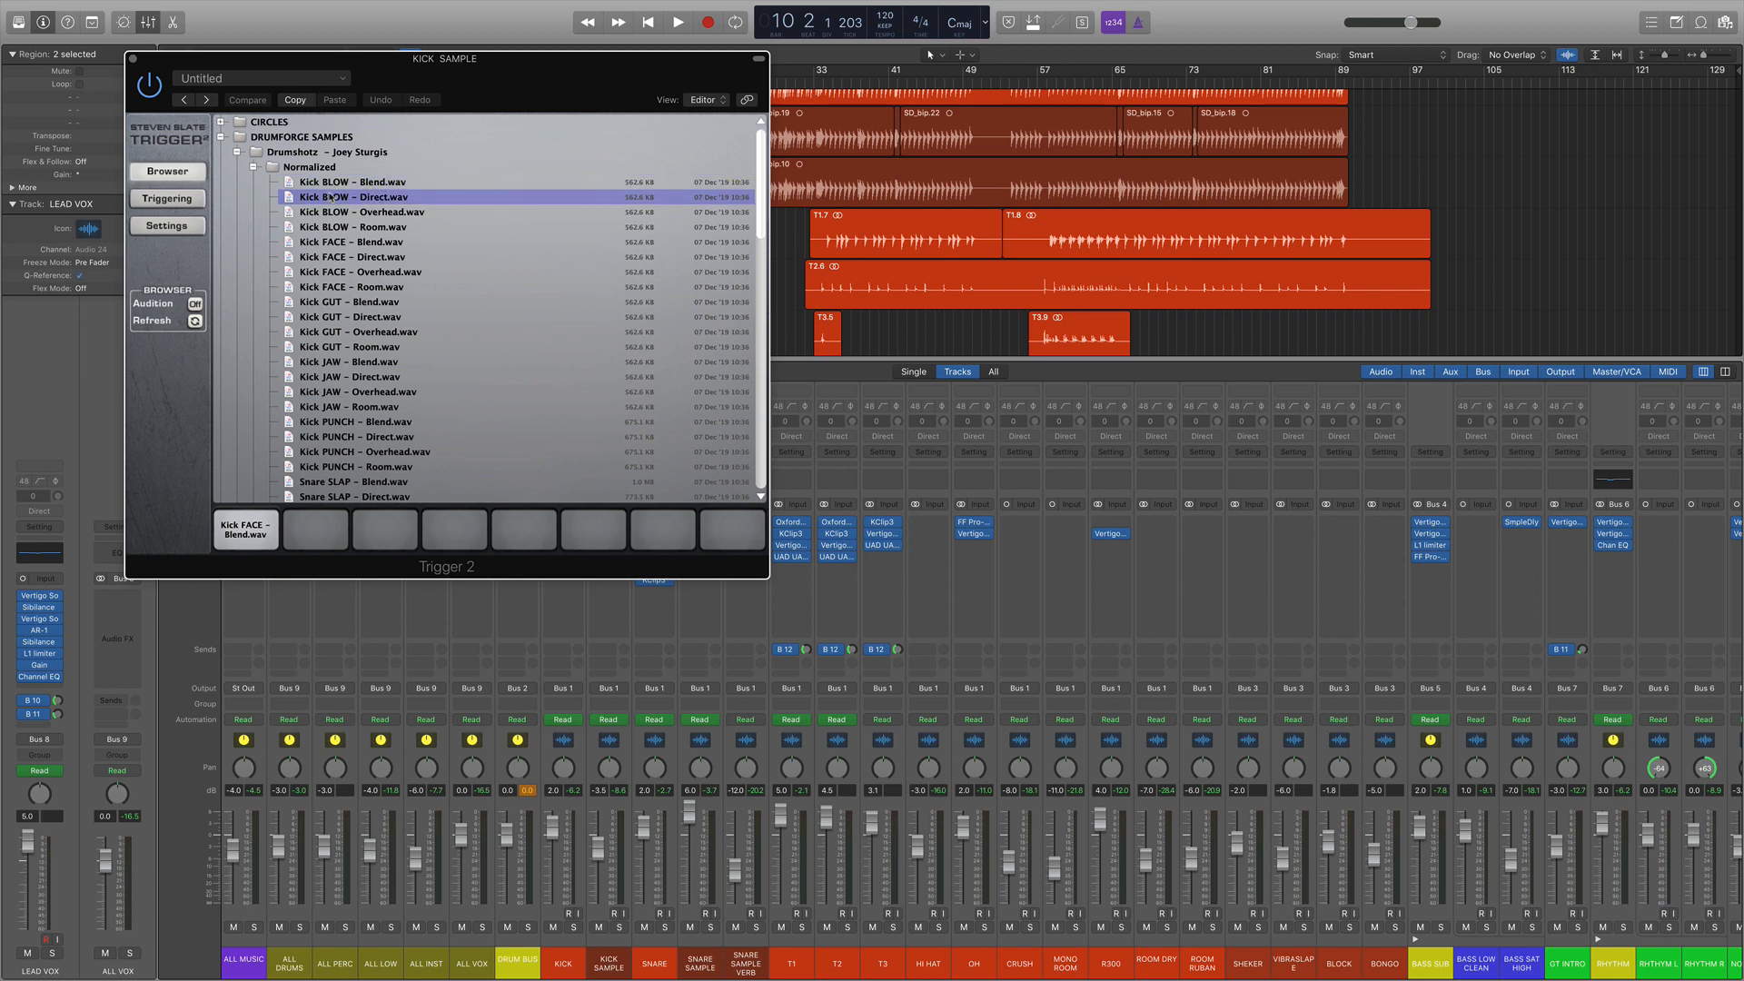
click(379, 213)
click(383, 228)
click(385, 199)
click(386, 217)
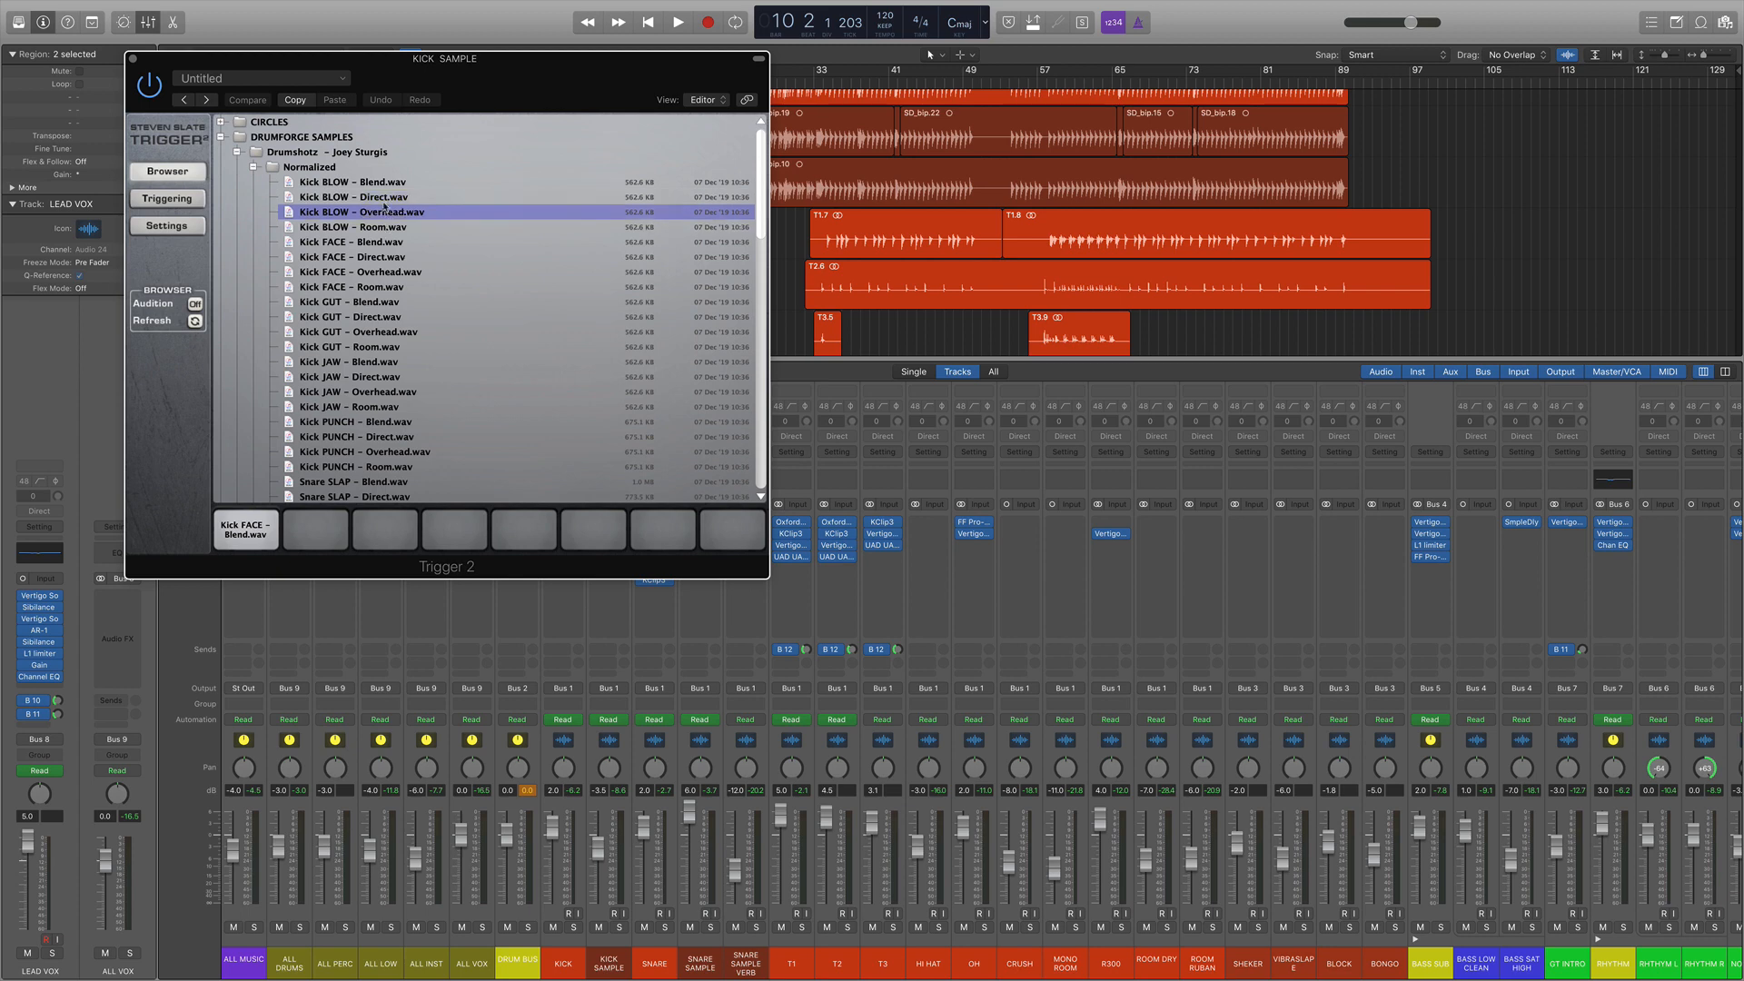
click(374, 184)
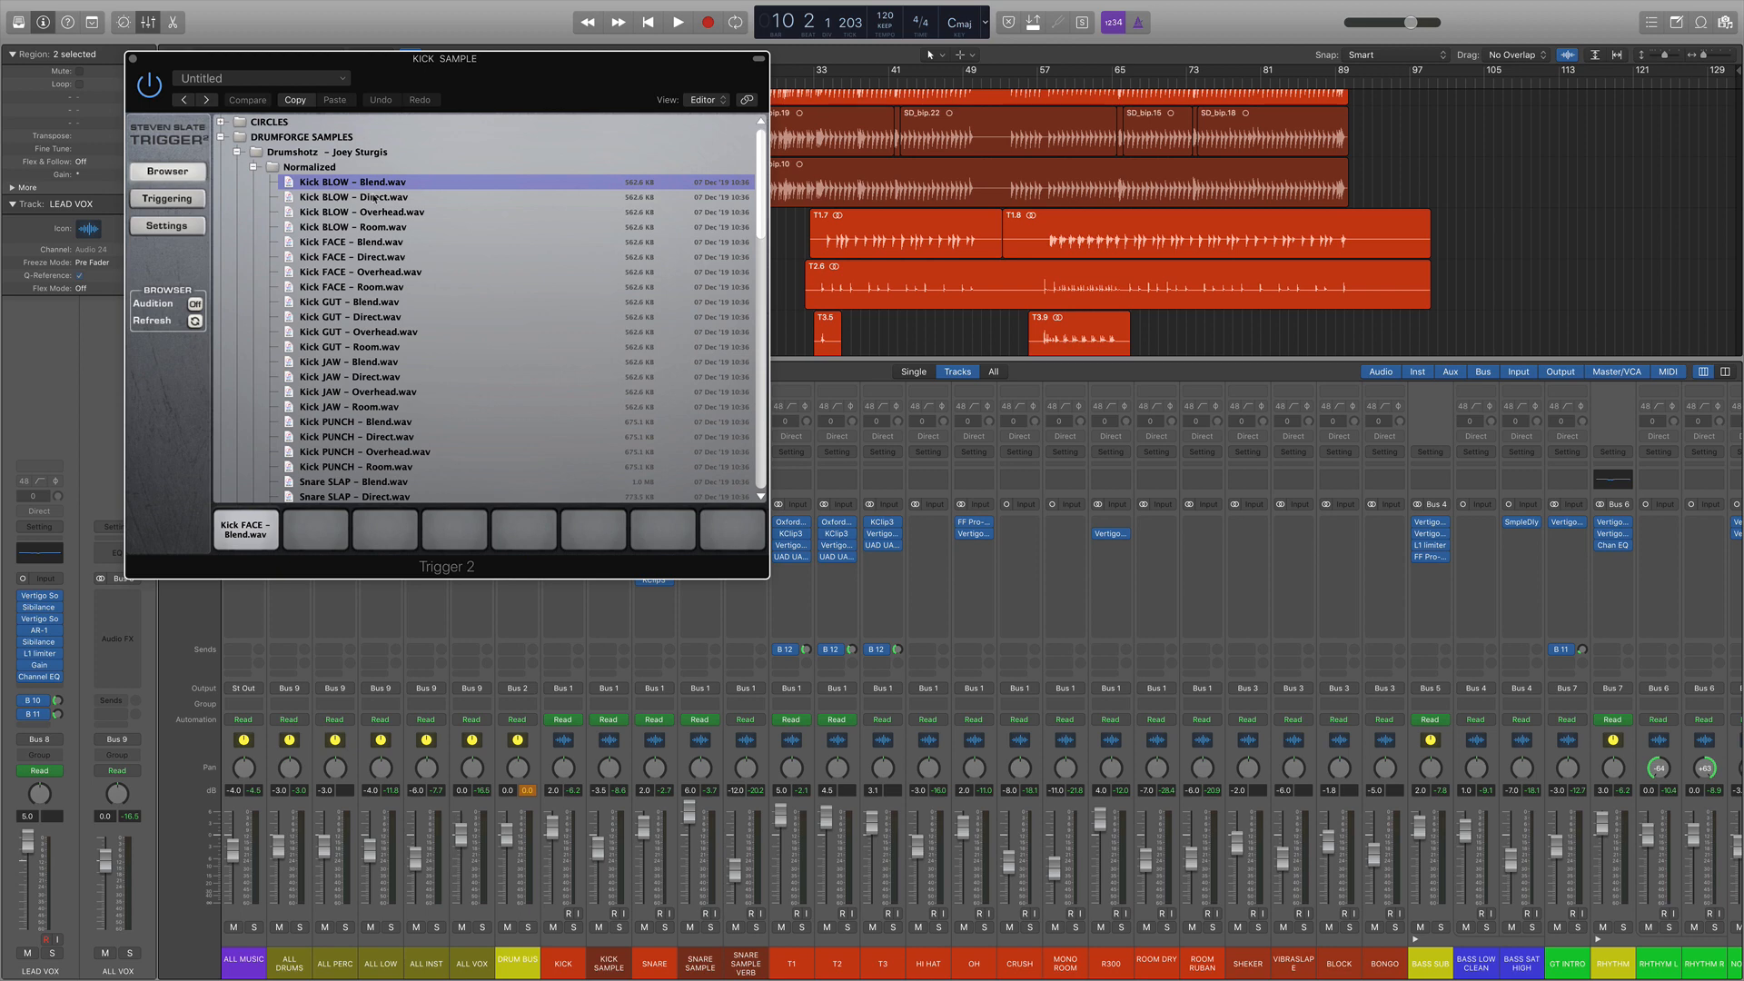
click(376, 243)
click(376, 303)
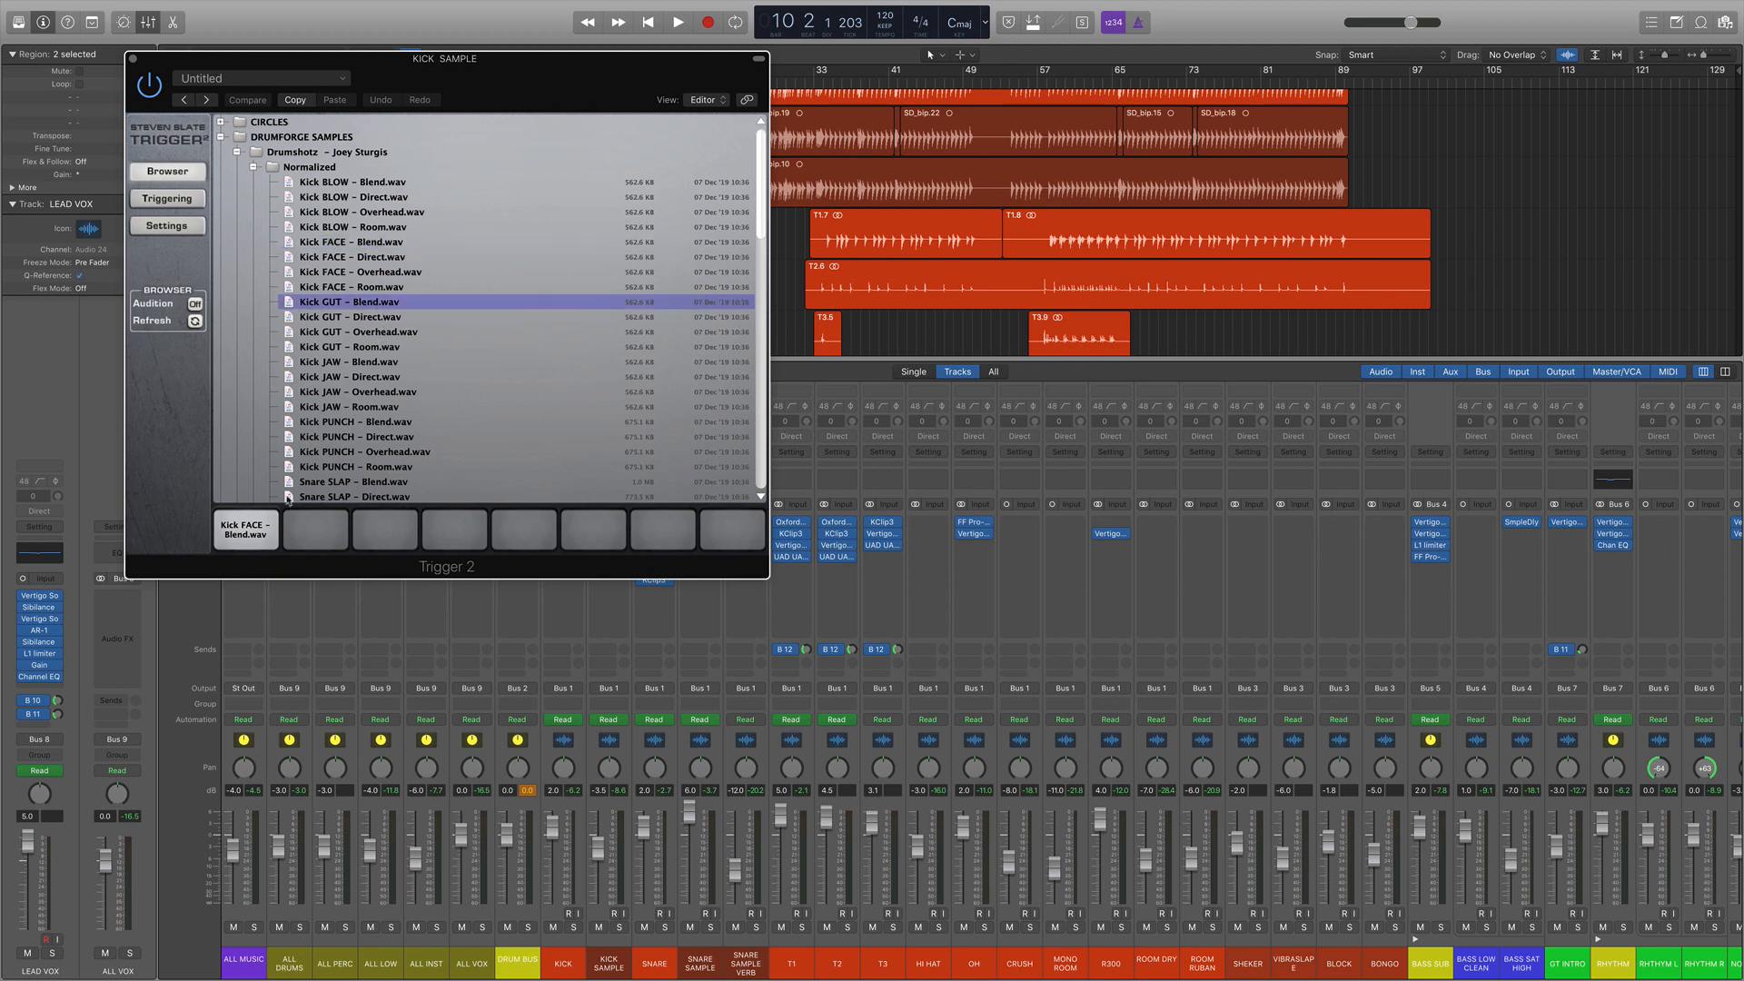
click(132, 59)
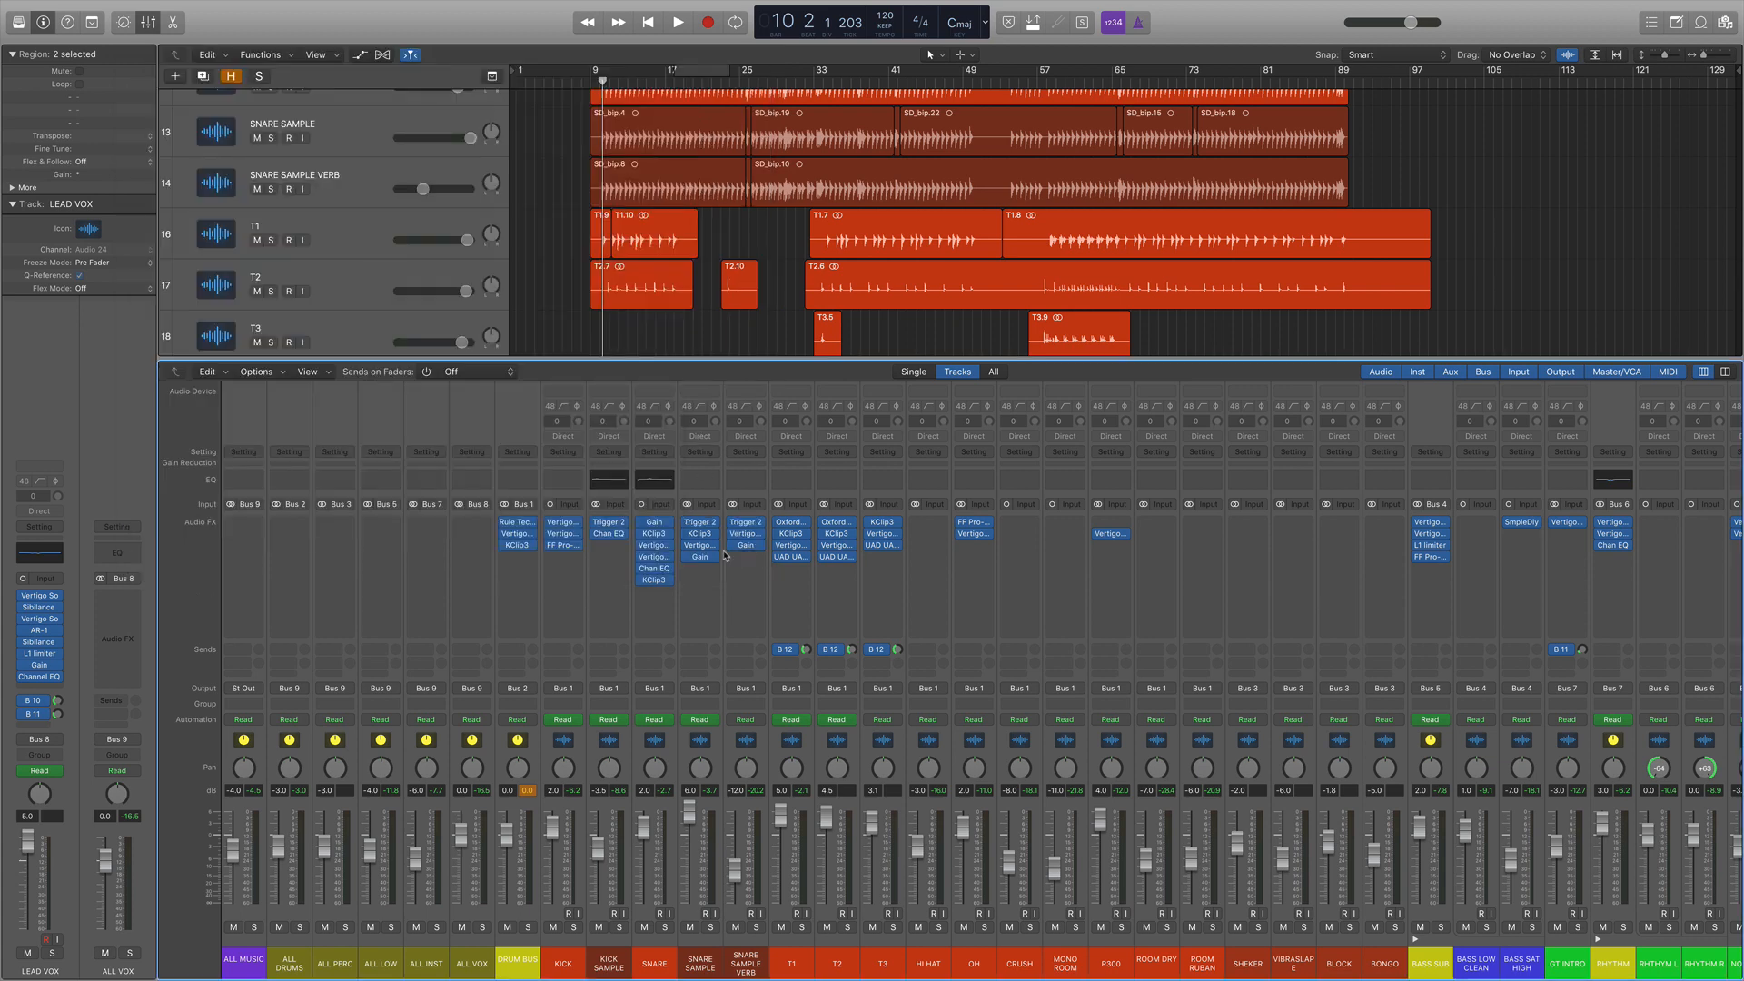
Step: Open the SNARE SAMPLE channel's Trigger 2, highlight Snare SMASH – Blend.wav in its sample browser, and close the window
click(701, 524)
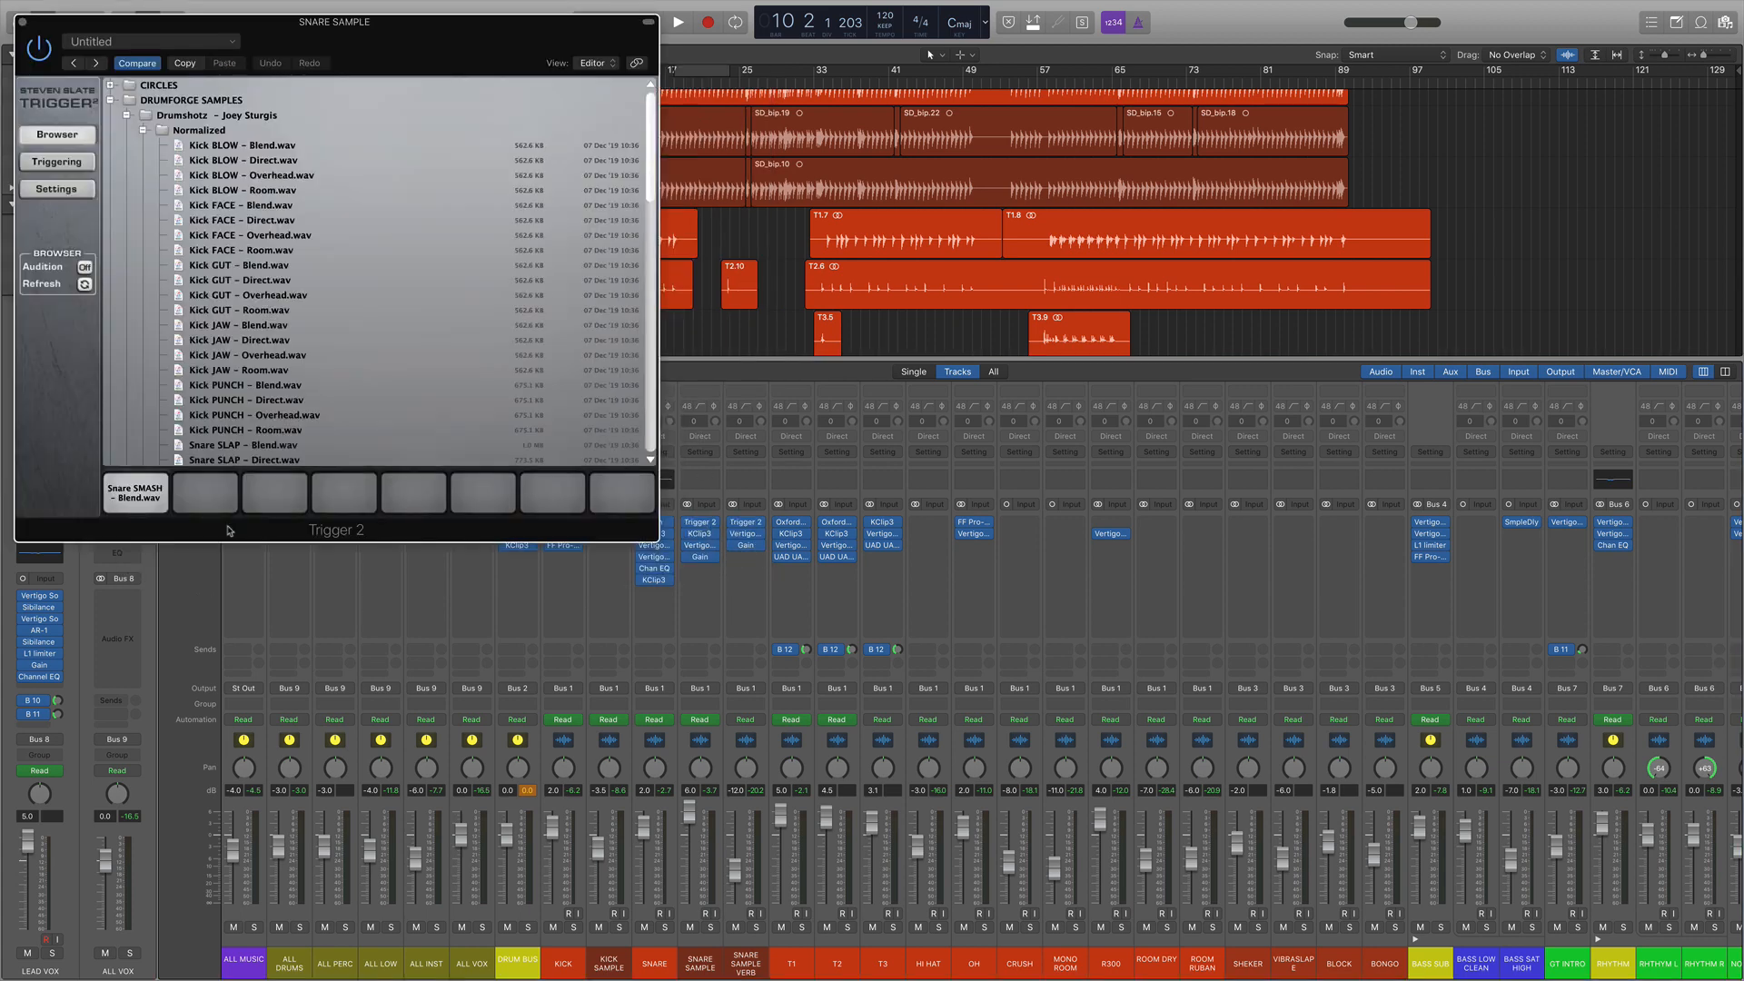
scroll(269, 398, down, 5)
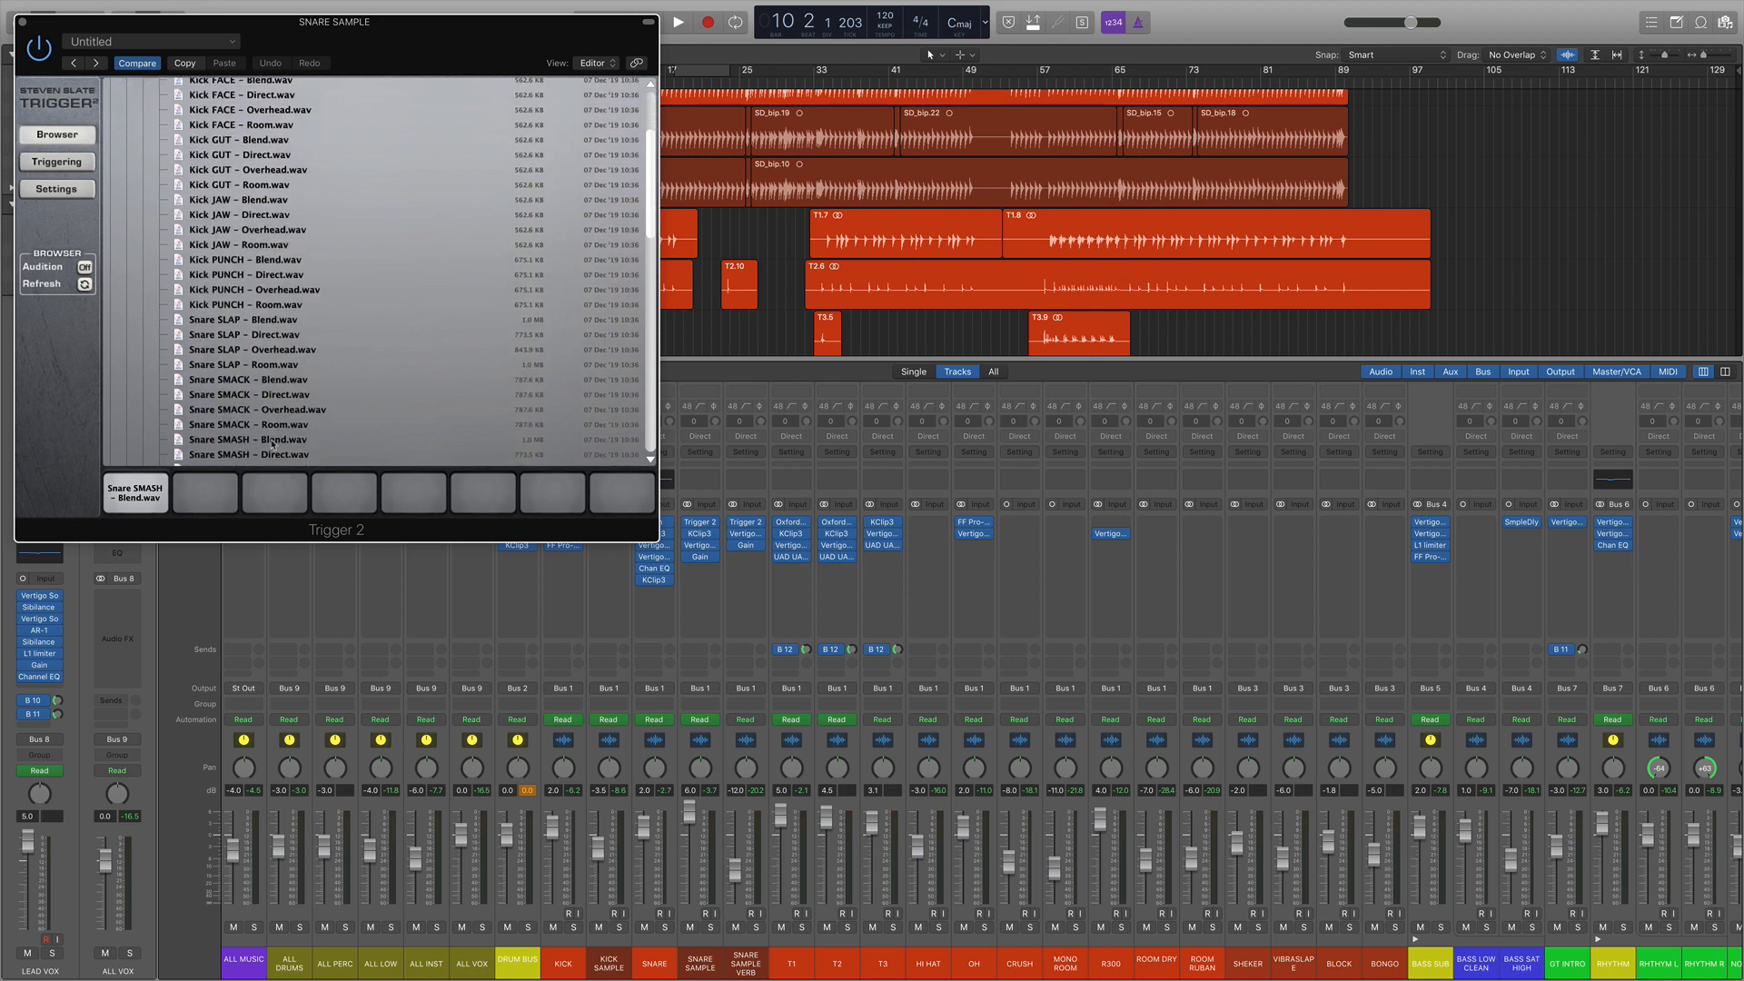
click(273, 444)
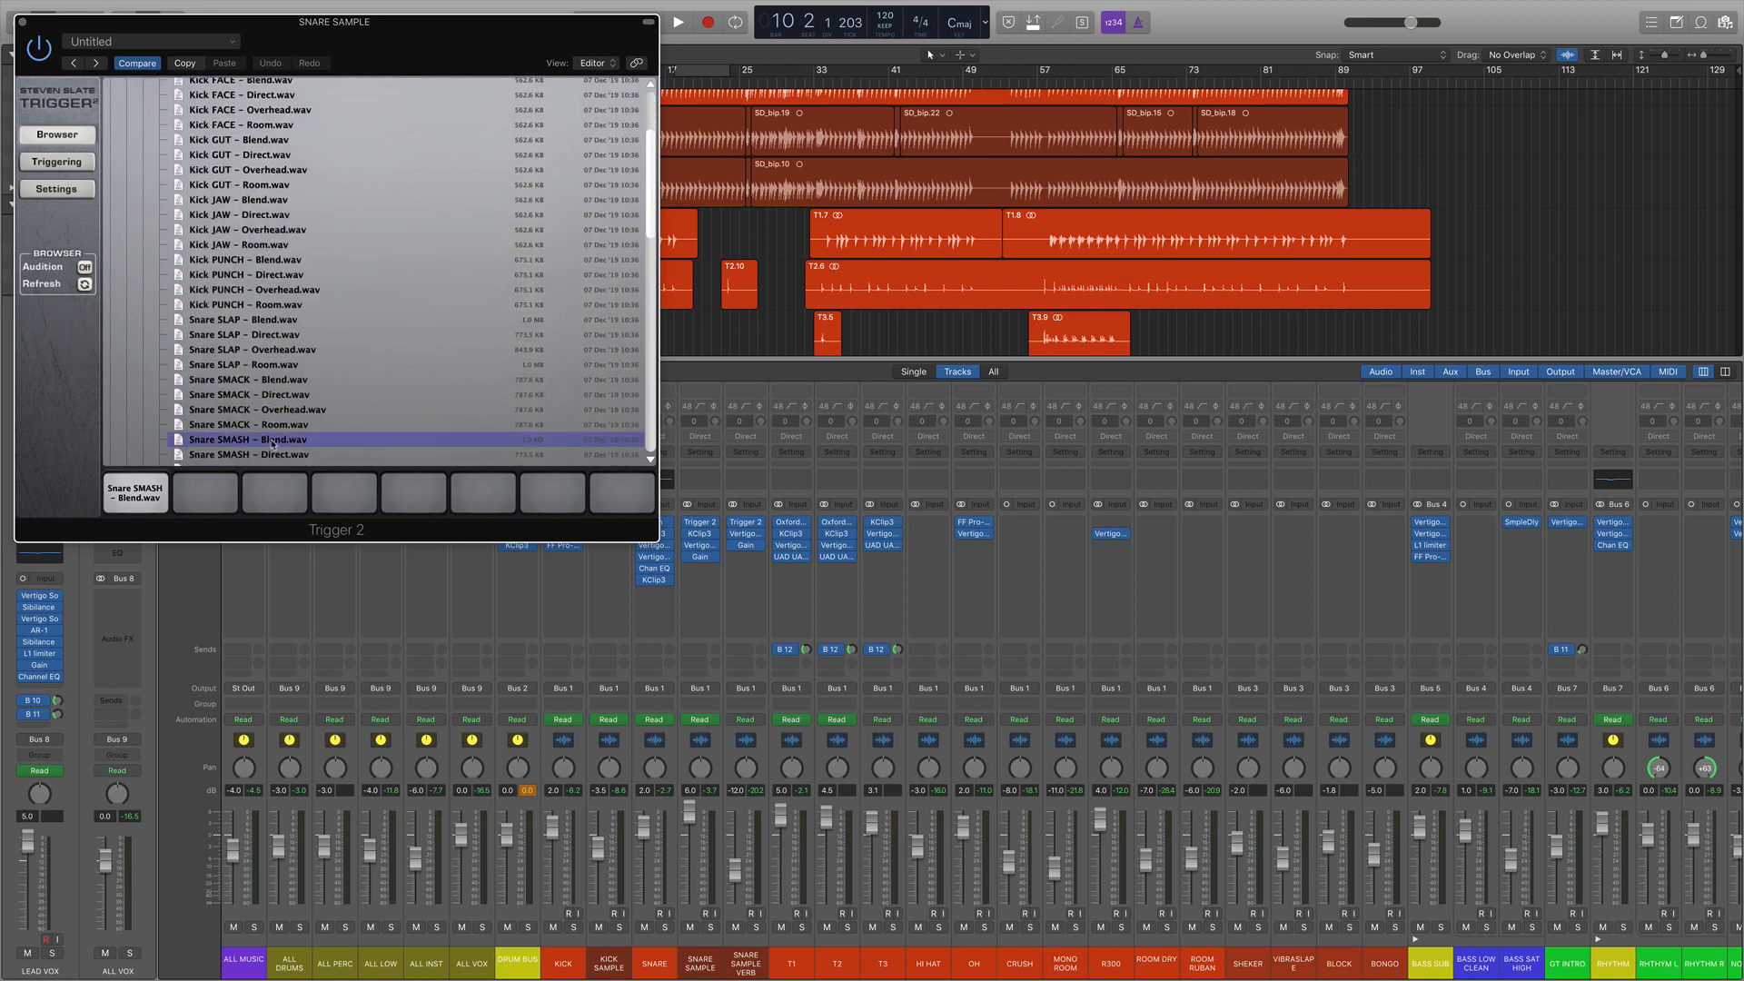
click(22, 22)
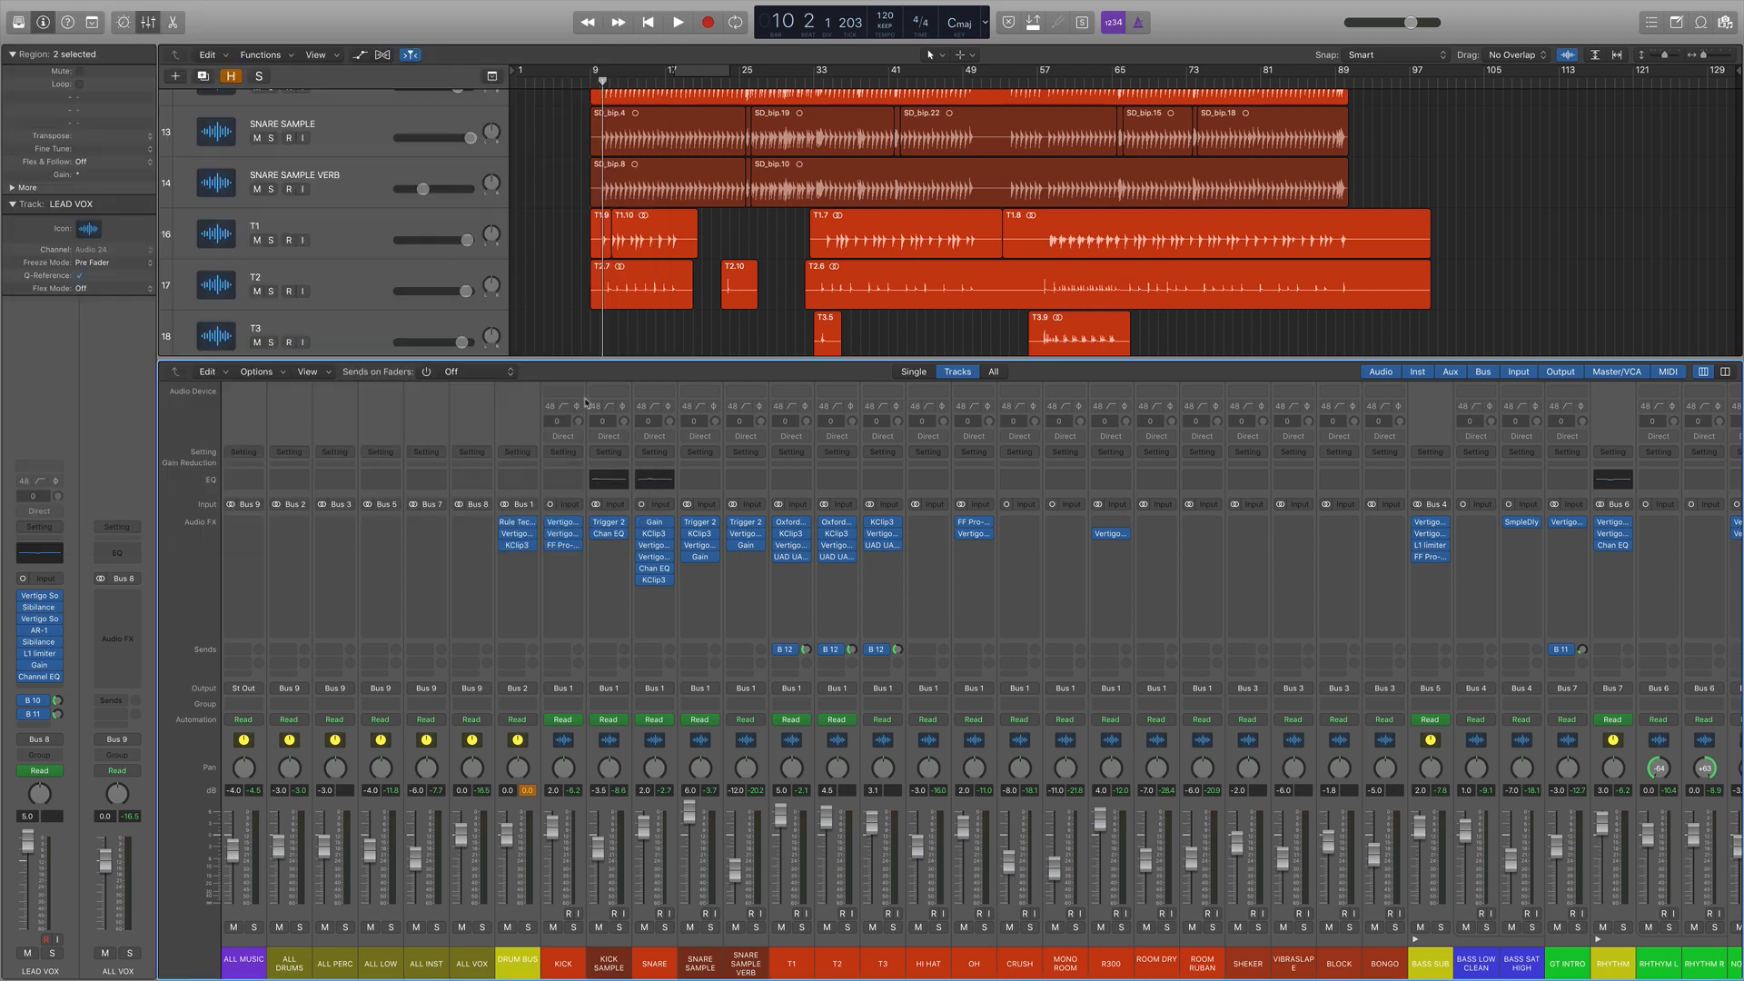
Step: Open the SNARE SAMPLE VERB channel's Trigger 2 and expand the Normalized folder of the first Drumshotz pack under DRUMFORGE SAMPLES
click(746, 525)
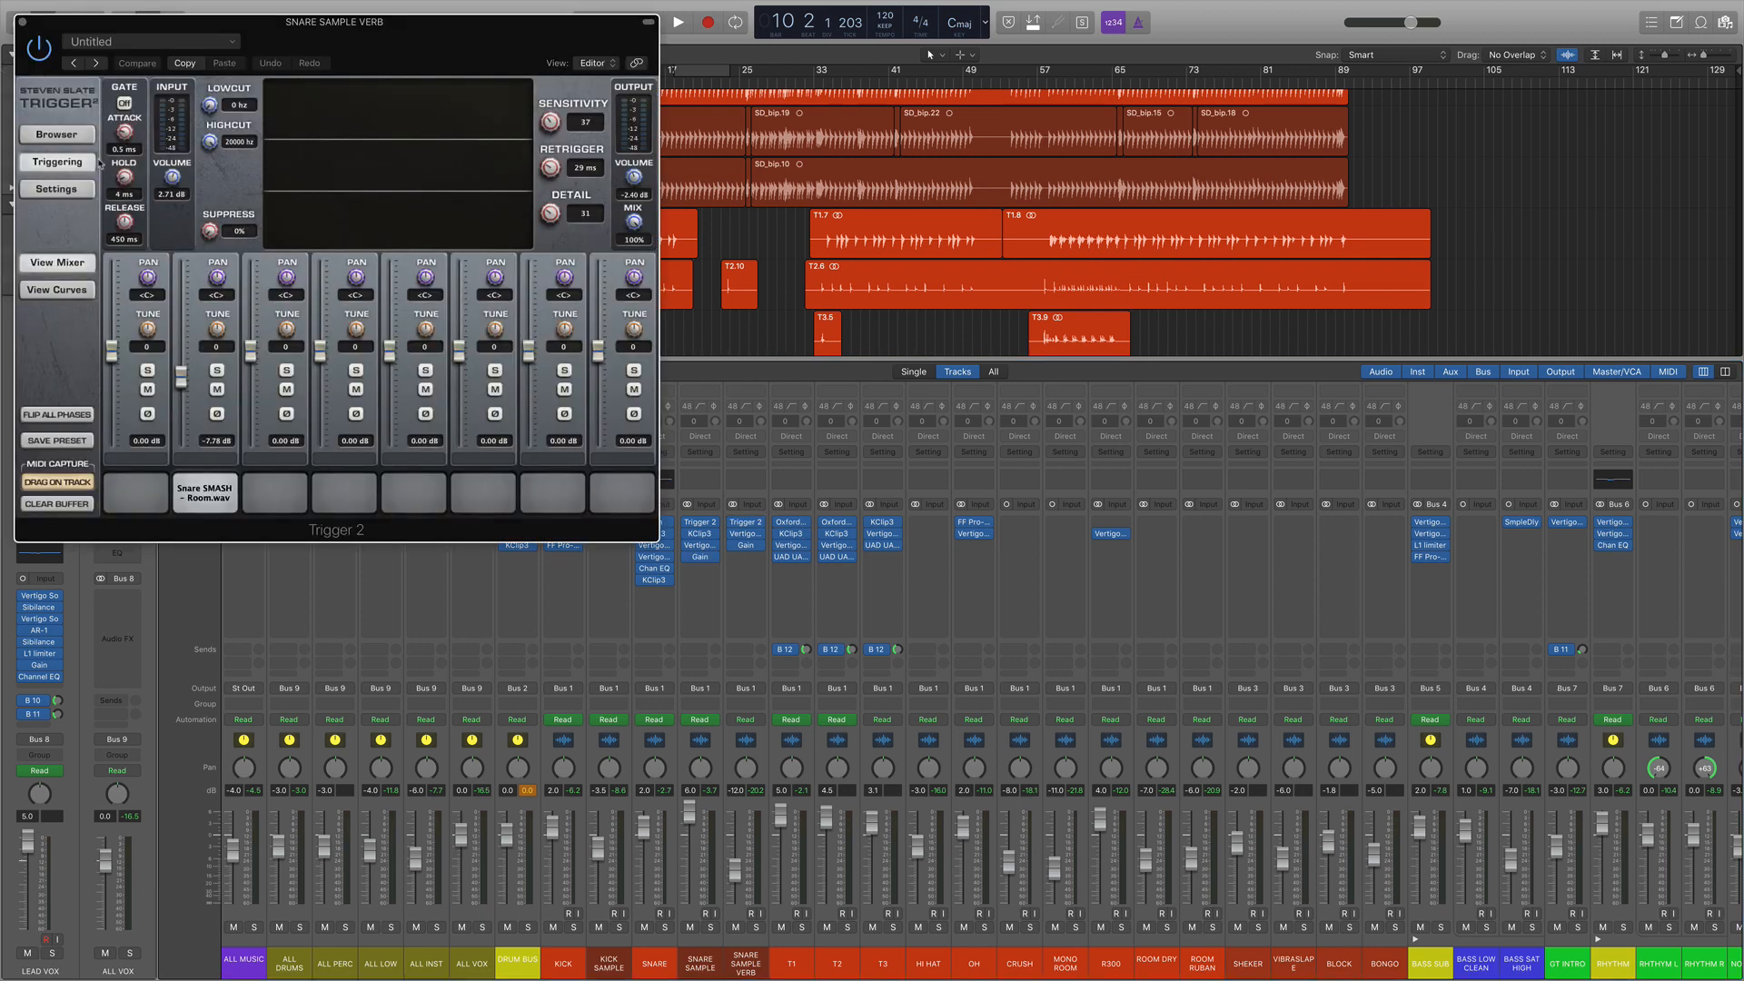
click(42, 136)
click(111, 100)
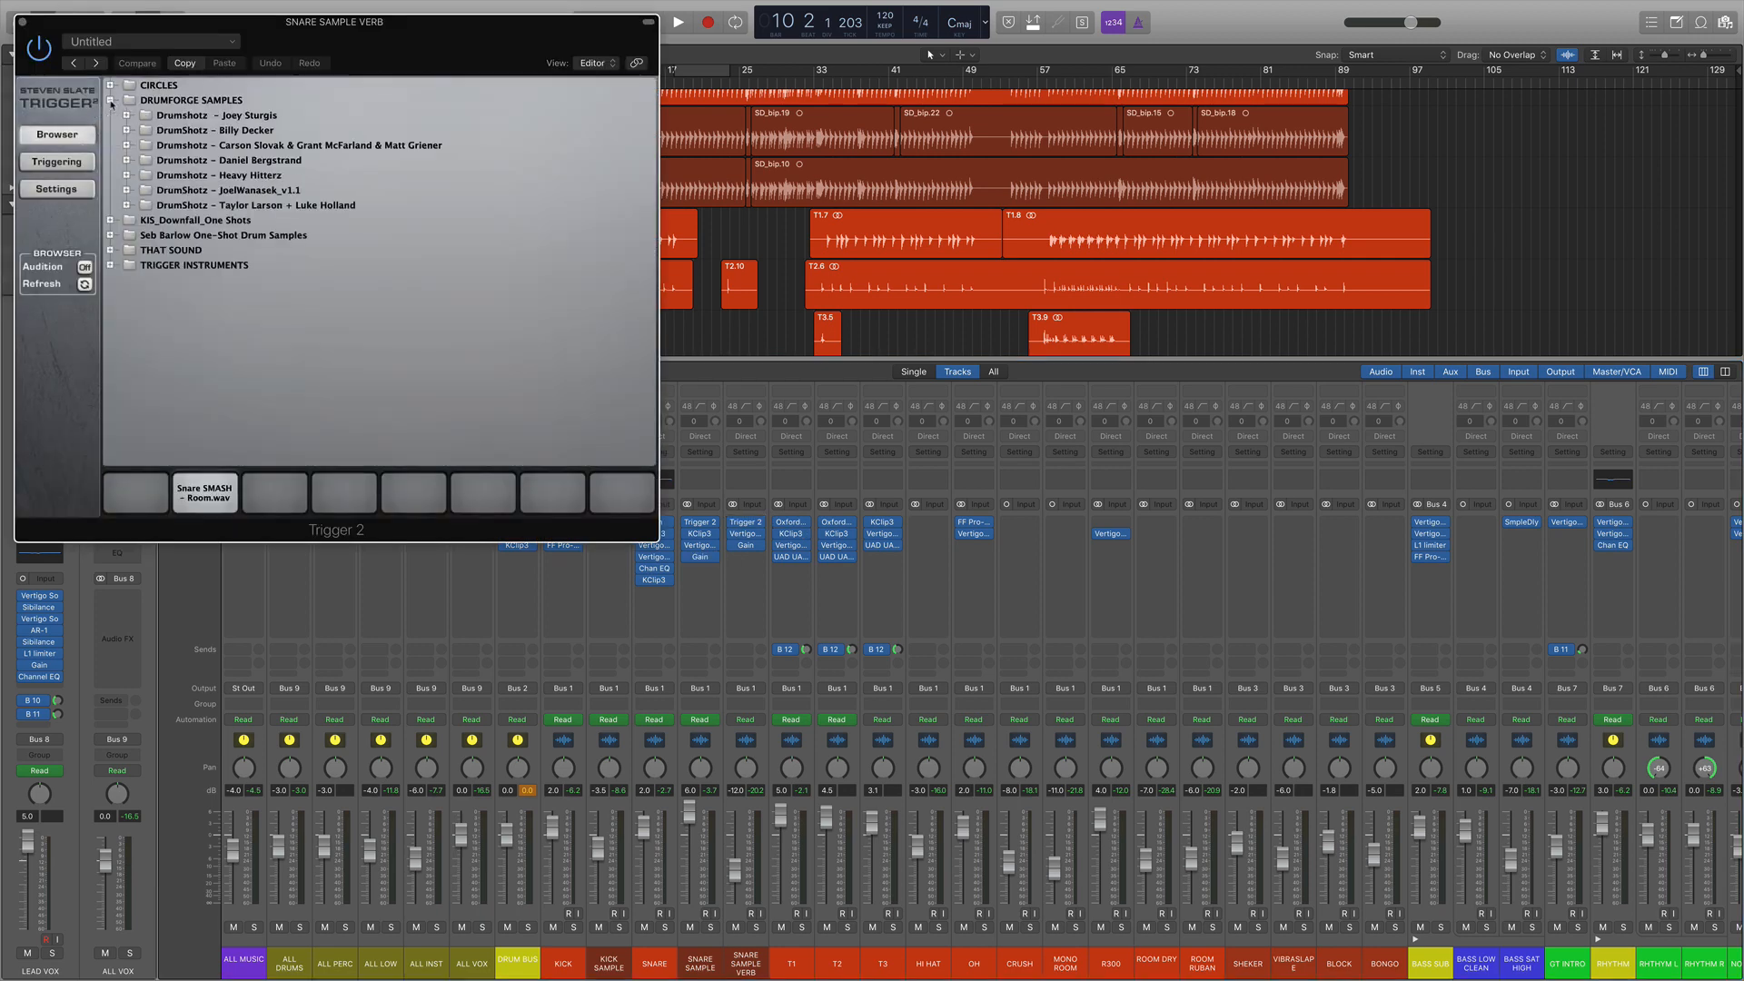
click(127, 116)
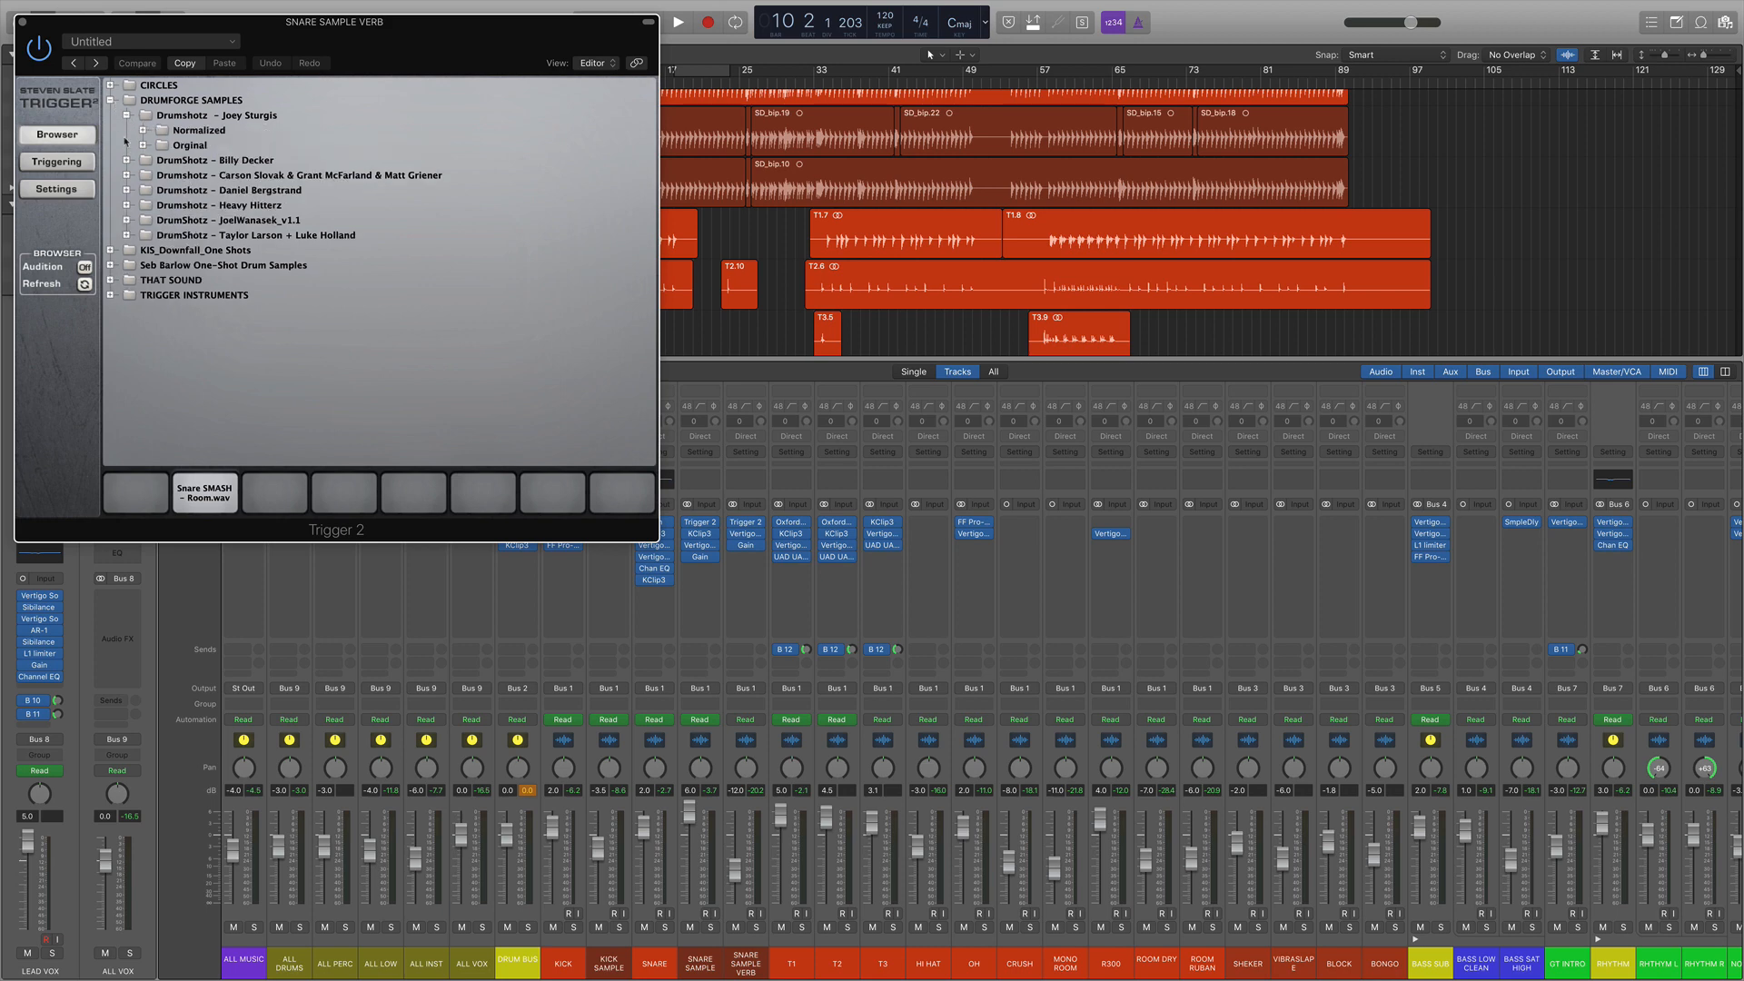
click(143, 131)
Step: Highlight Snare SMASH – Blend.wav and Snare SMASH – Room.wav in the sample list, and close SNARE SAMPLE VERB's Trigger 2
scroll(332, 304, down, 10)
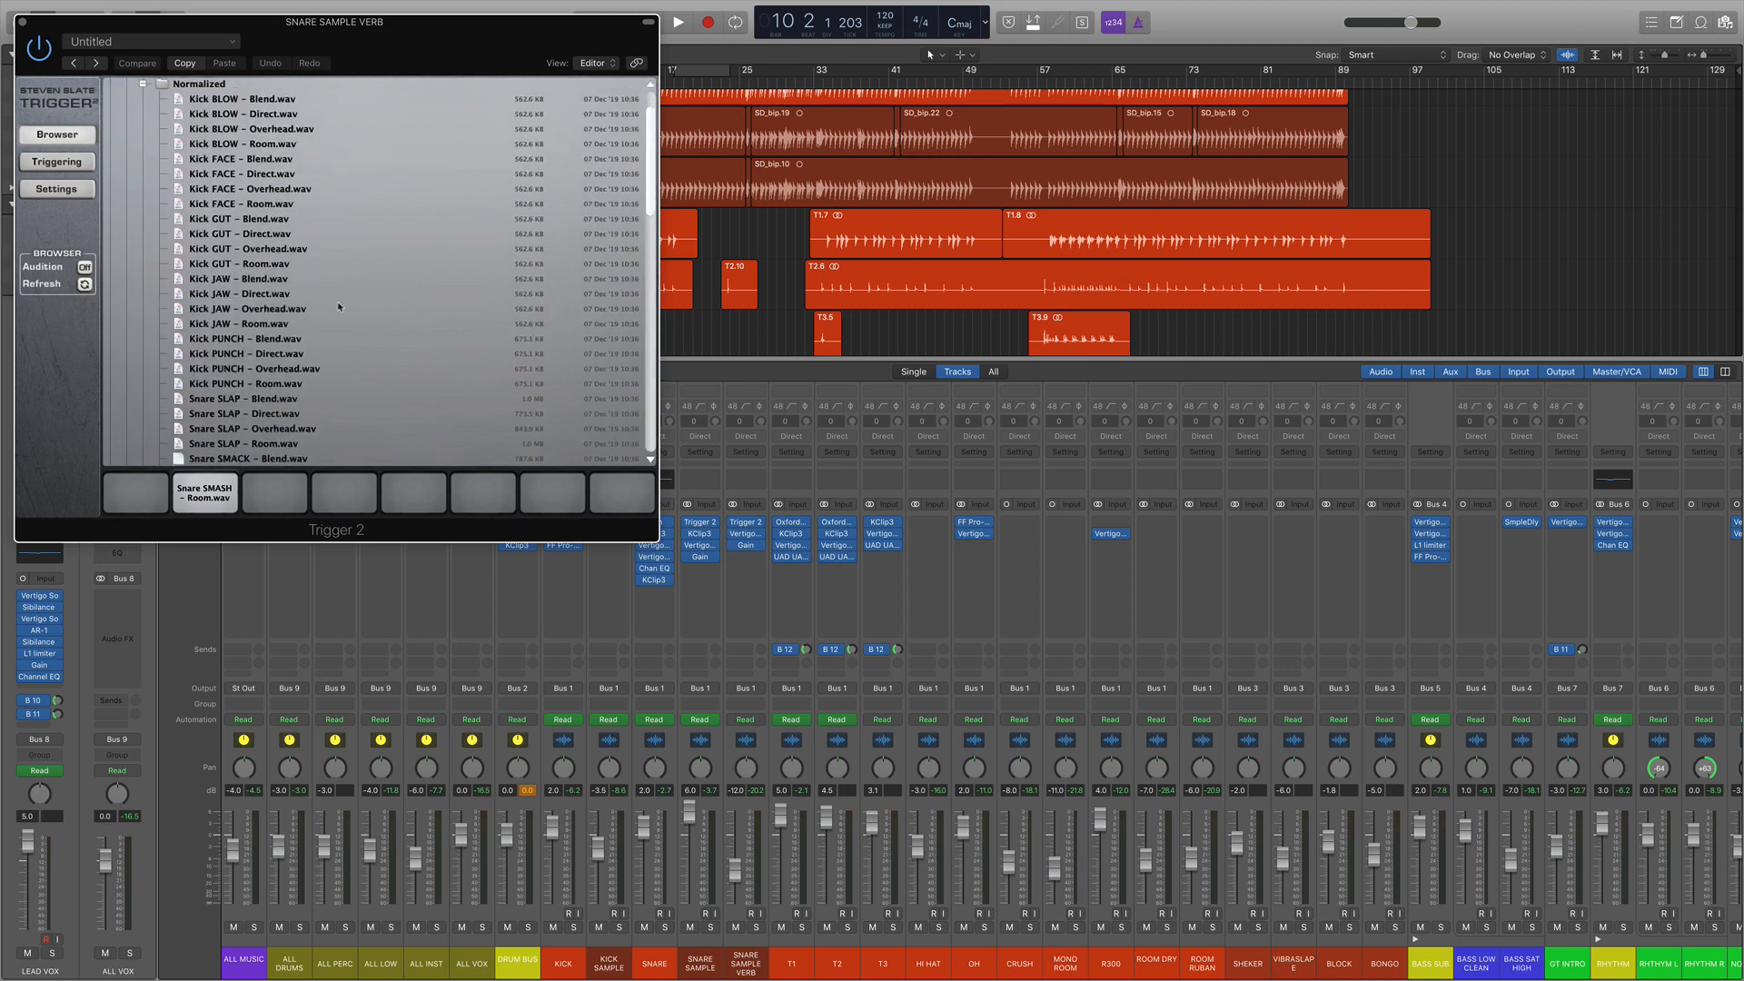
scroll(331, 304, down, 1)
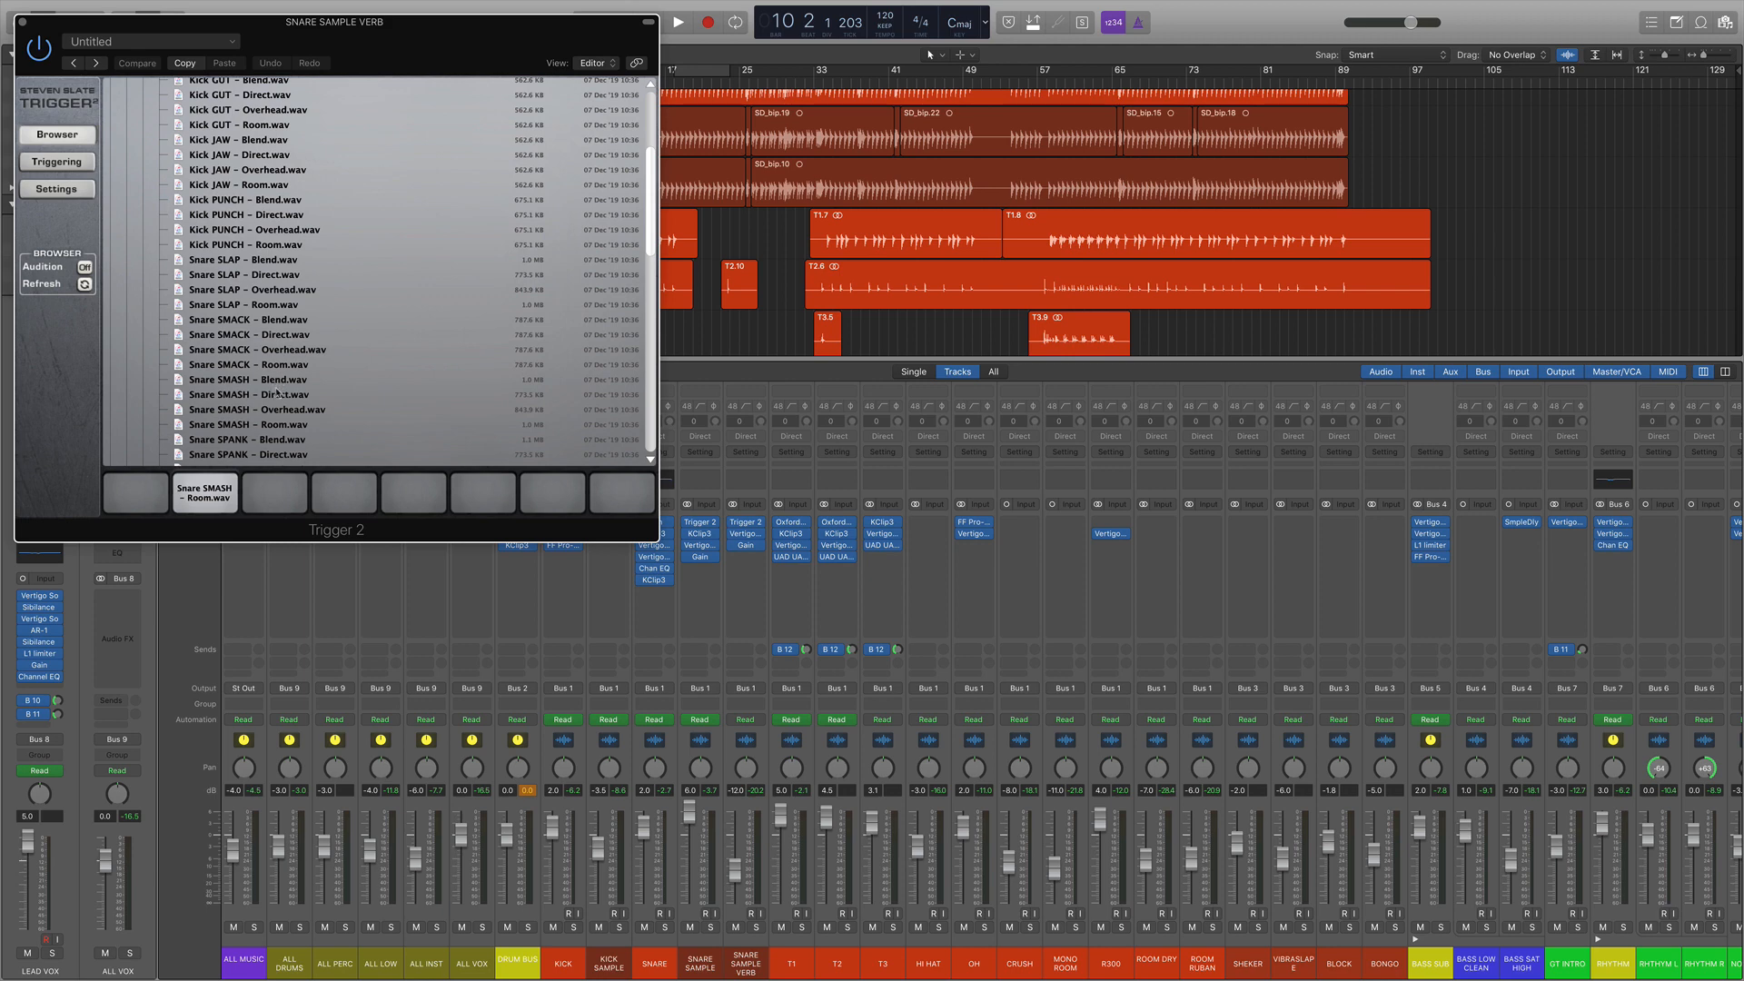
click(280, 383)
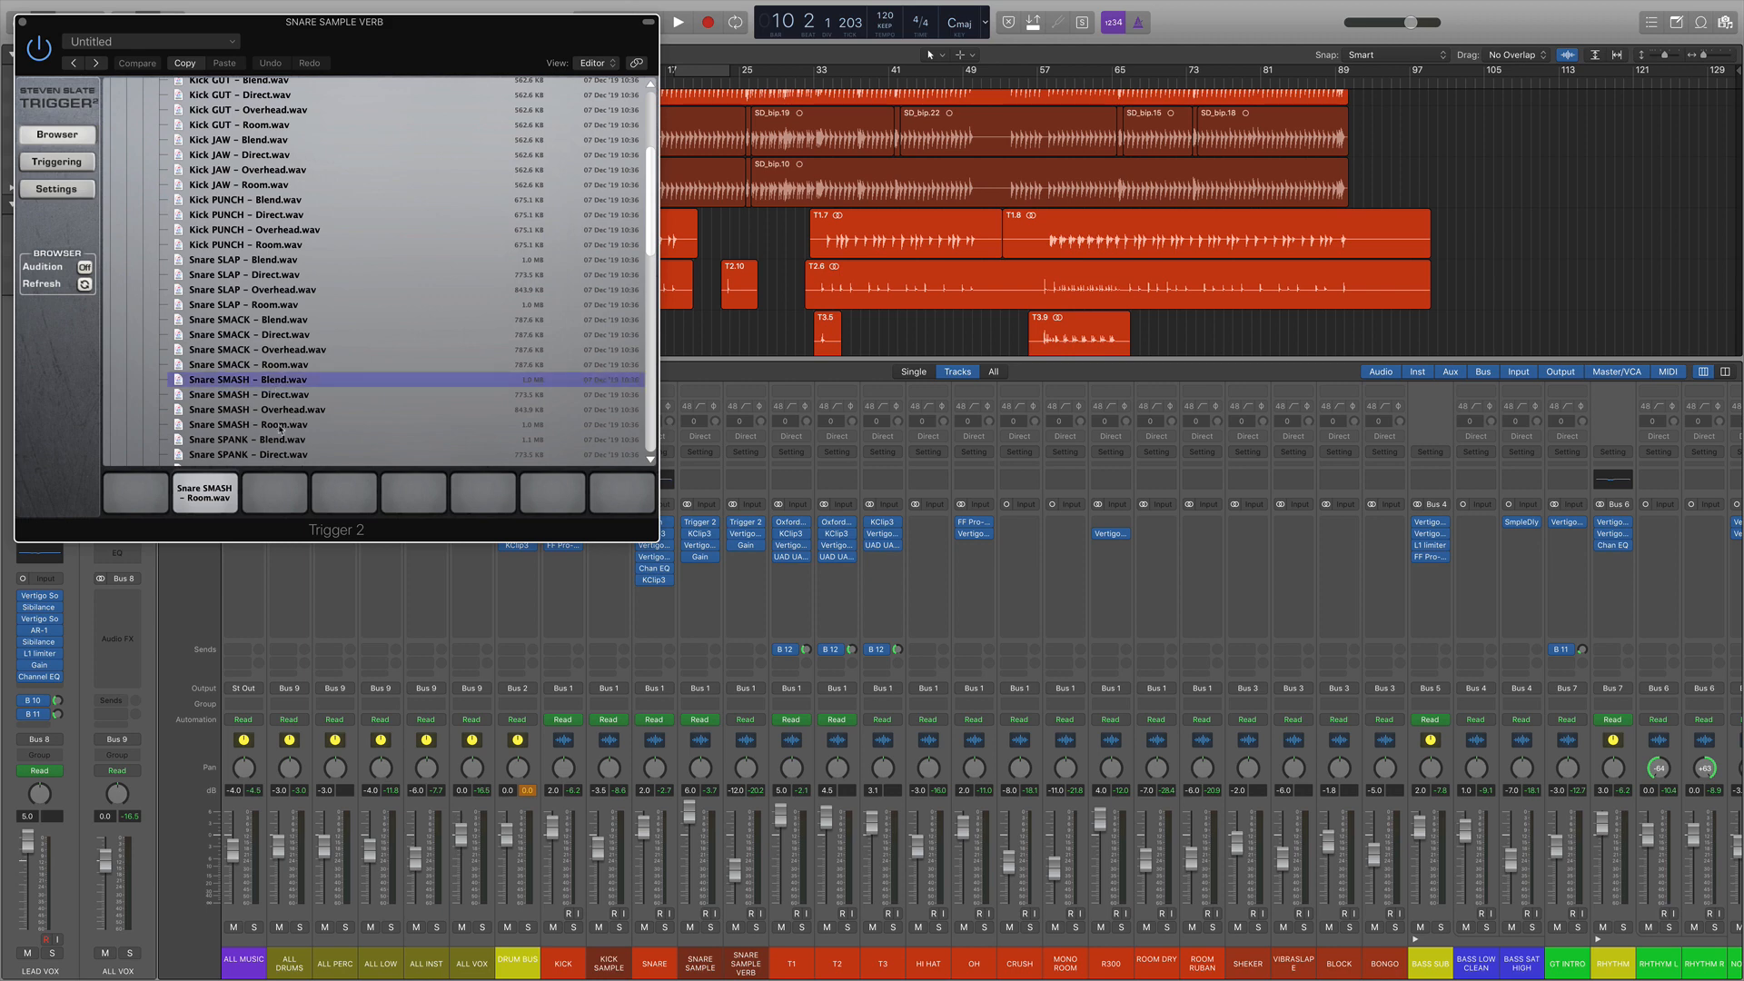
click(280, 425)
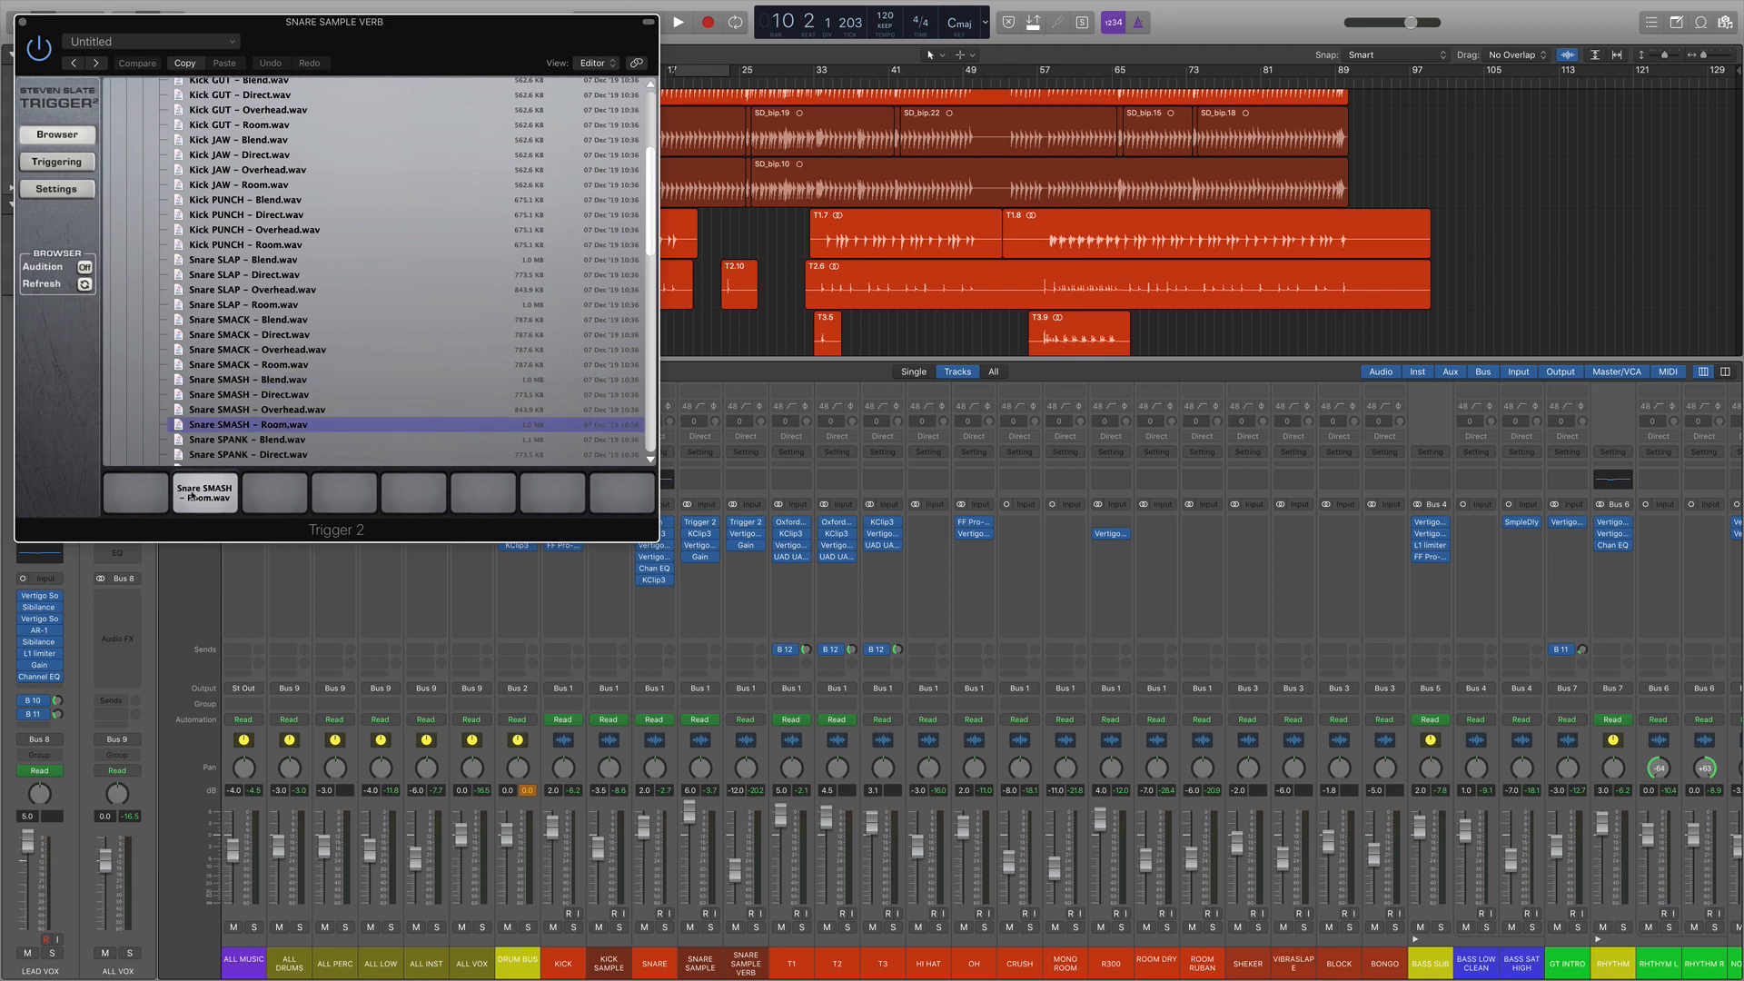
click(24, 23)
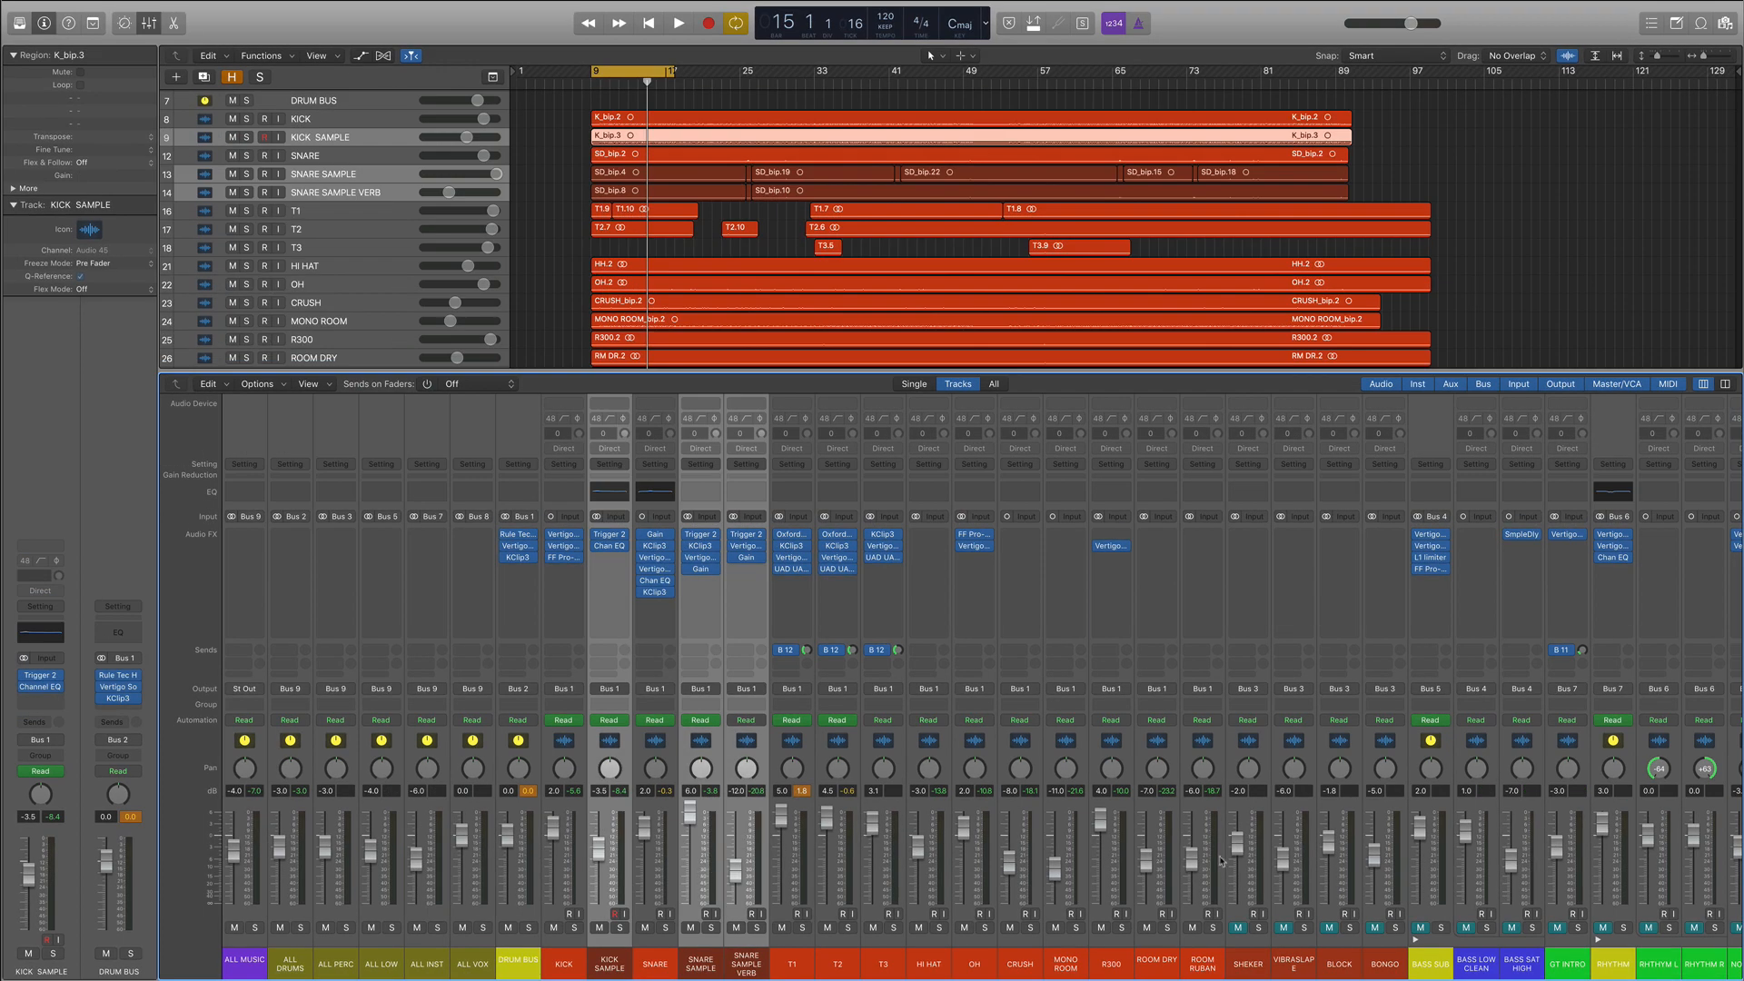
Step: Play the drums alone, stop, unmute the BASS SUB, BASS LOW CLEAN and BASS SAT HIGH channels, and play drums and bass together
key(space)
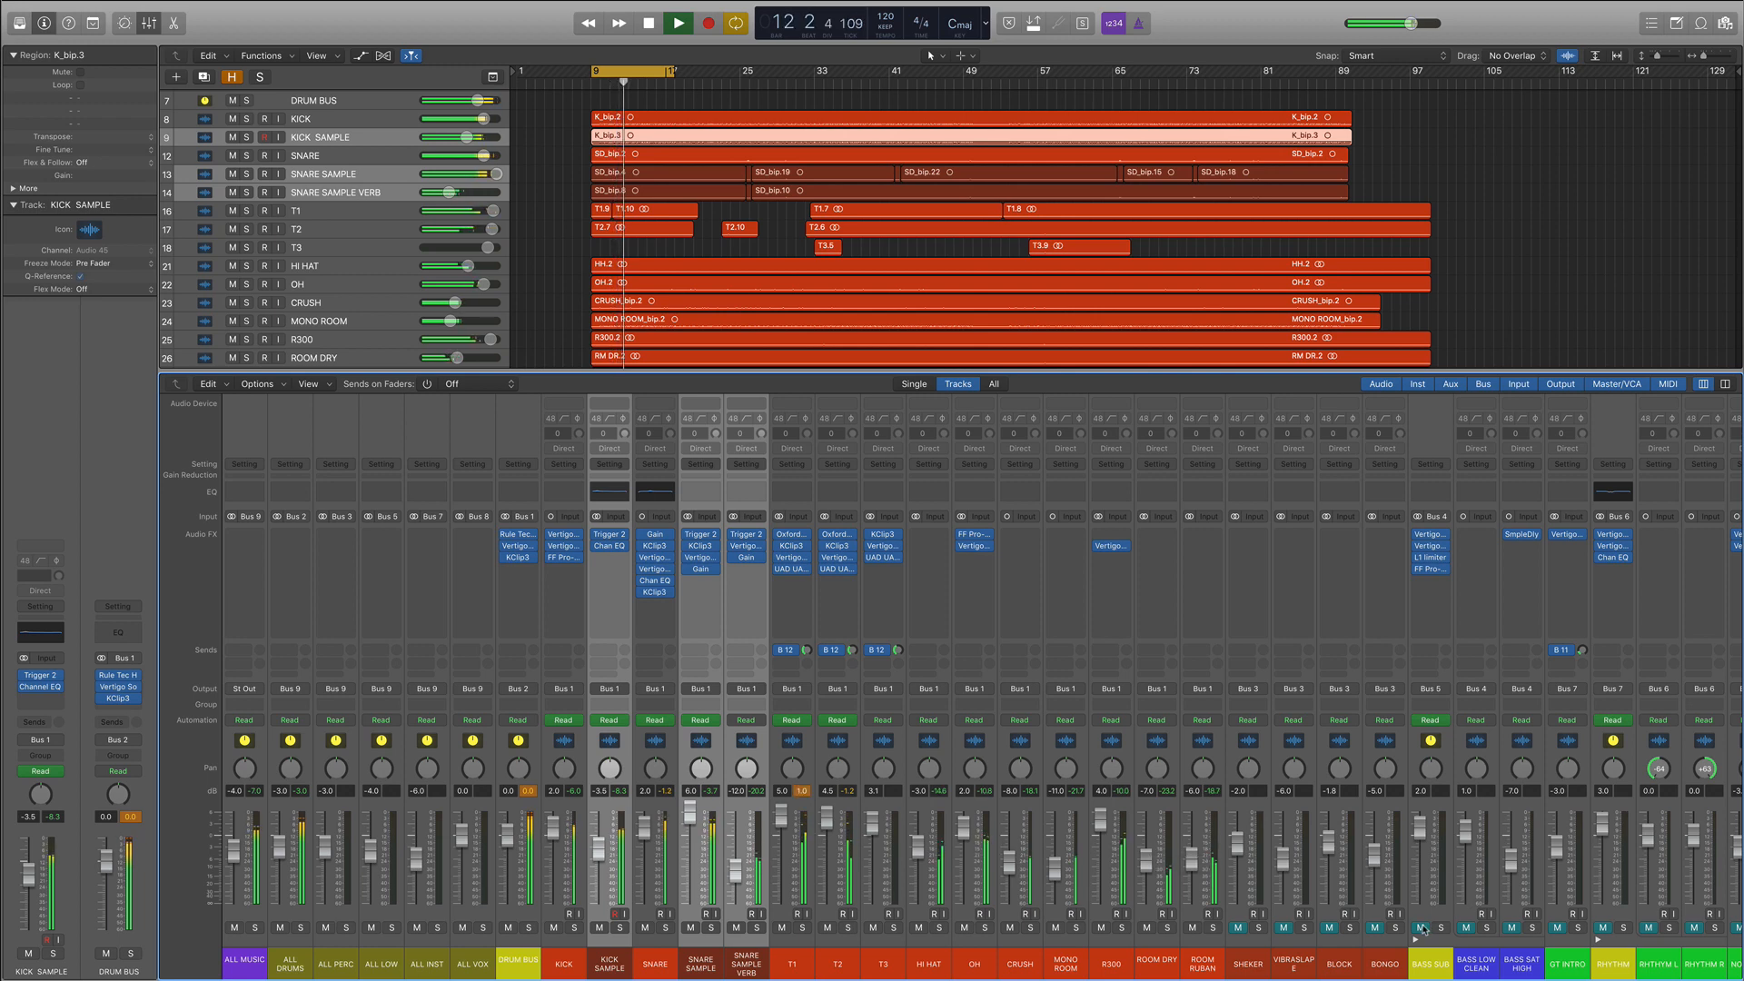
key(space)
drag(1423, 928, 1510, 929)
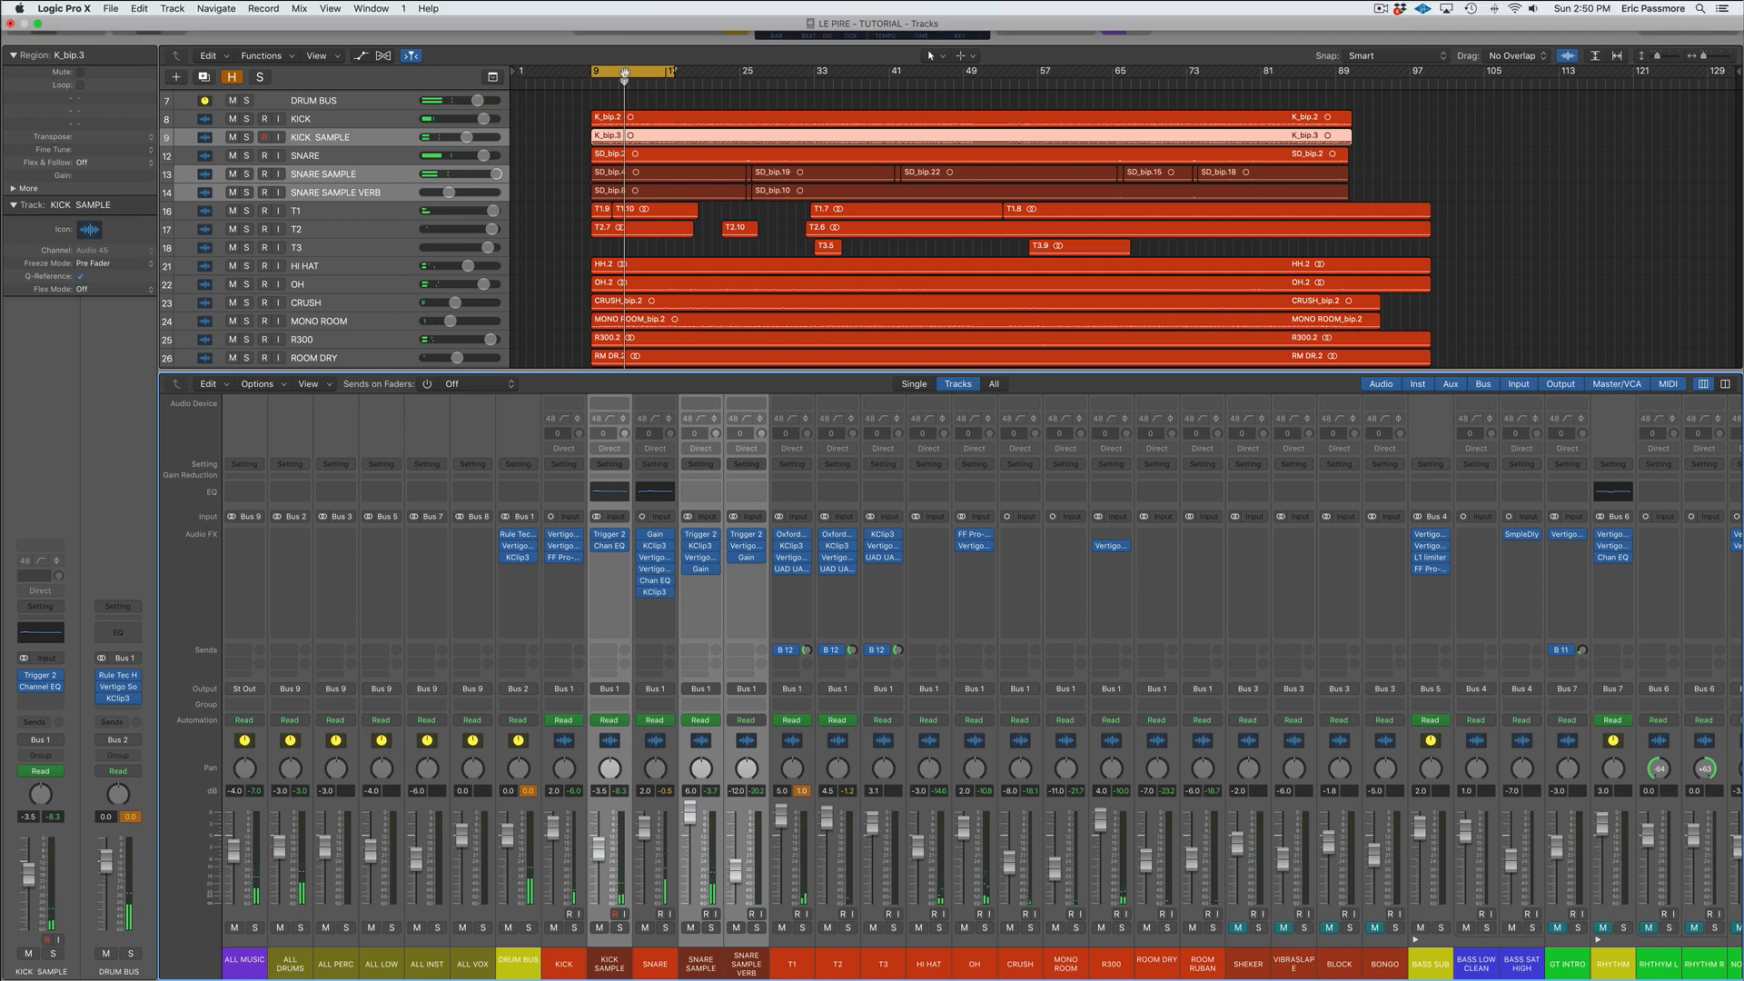
key(space)
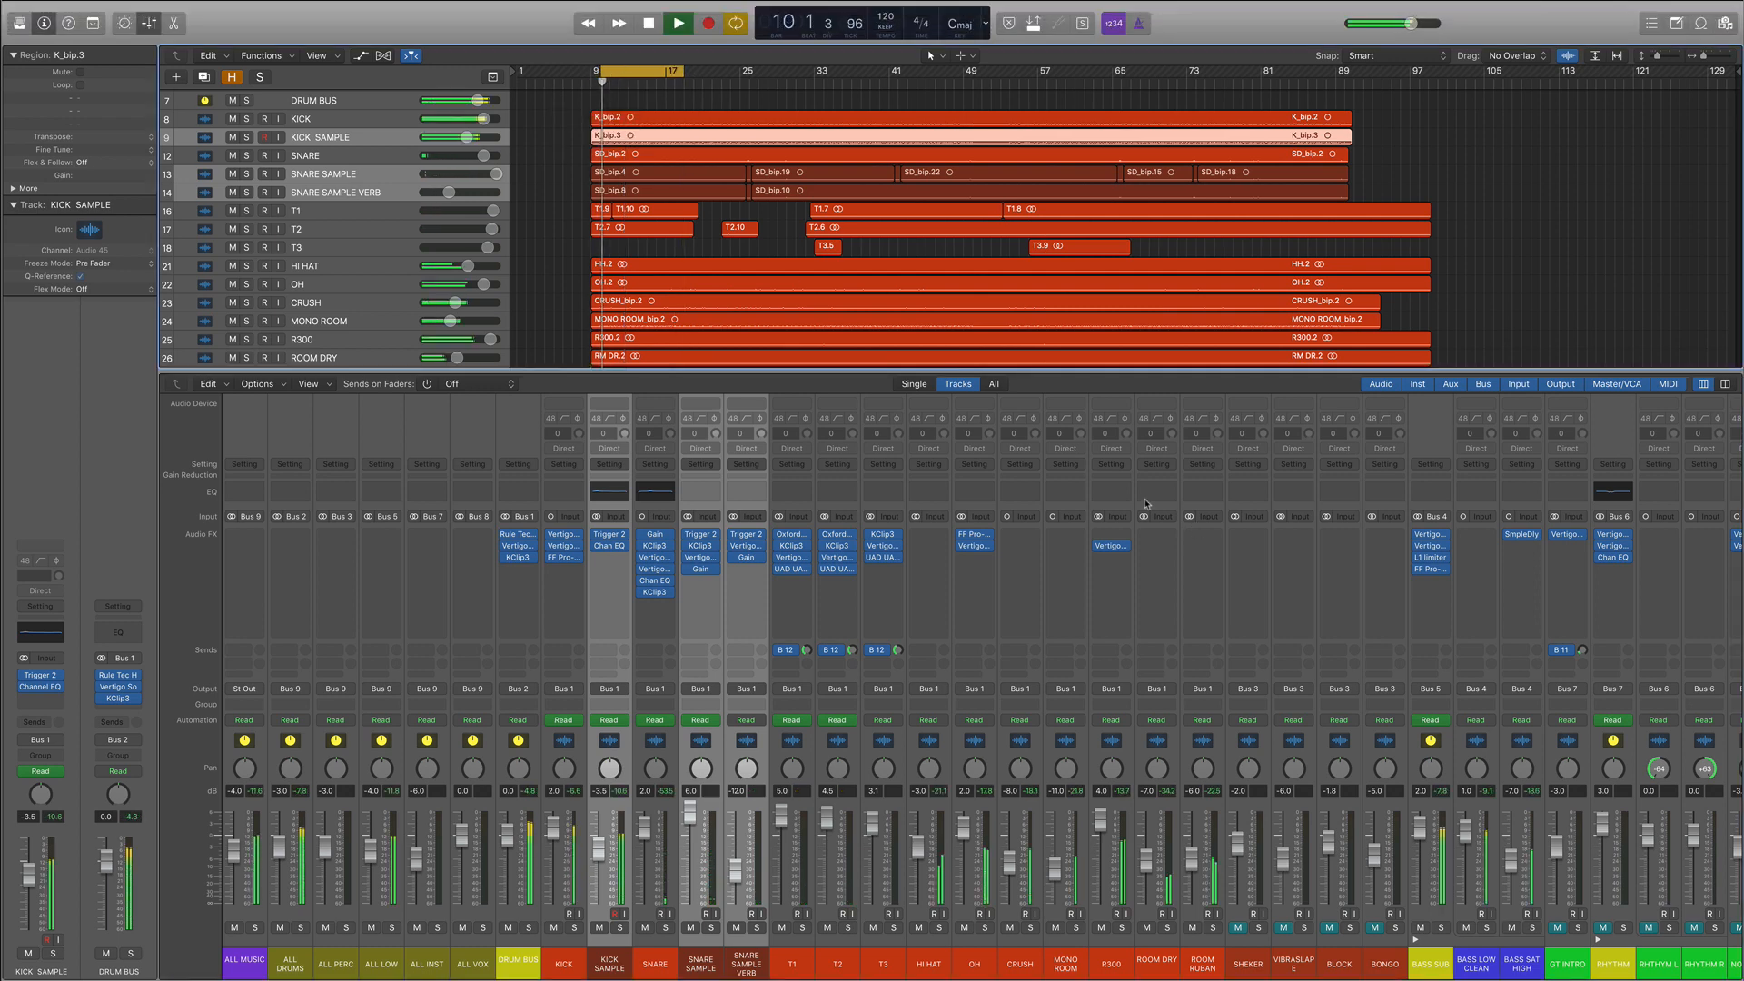
Step: Solo the BASS SUB channel during playback, and stop playback
scroll(1261, 563, right, 5)
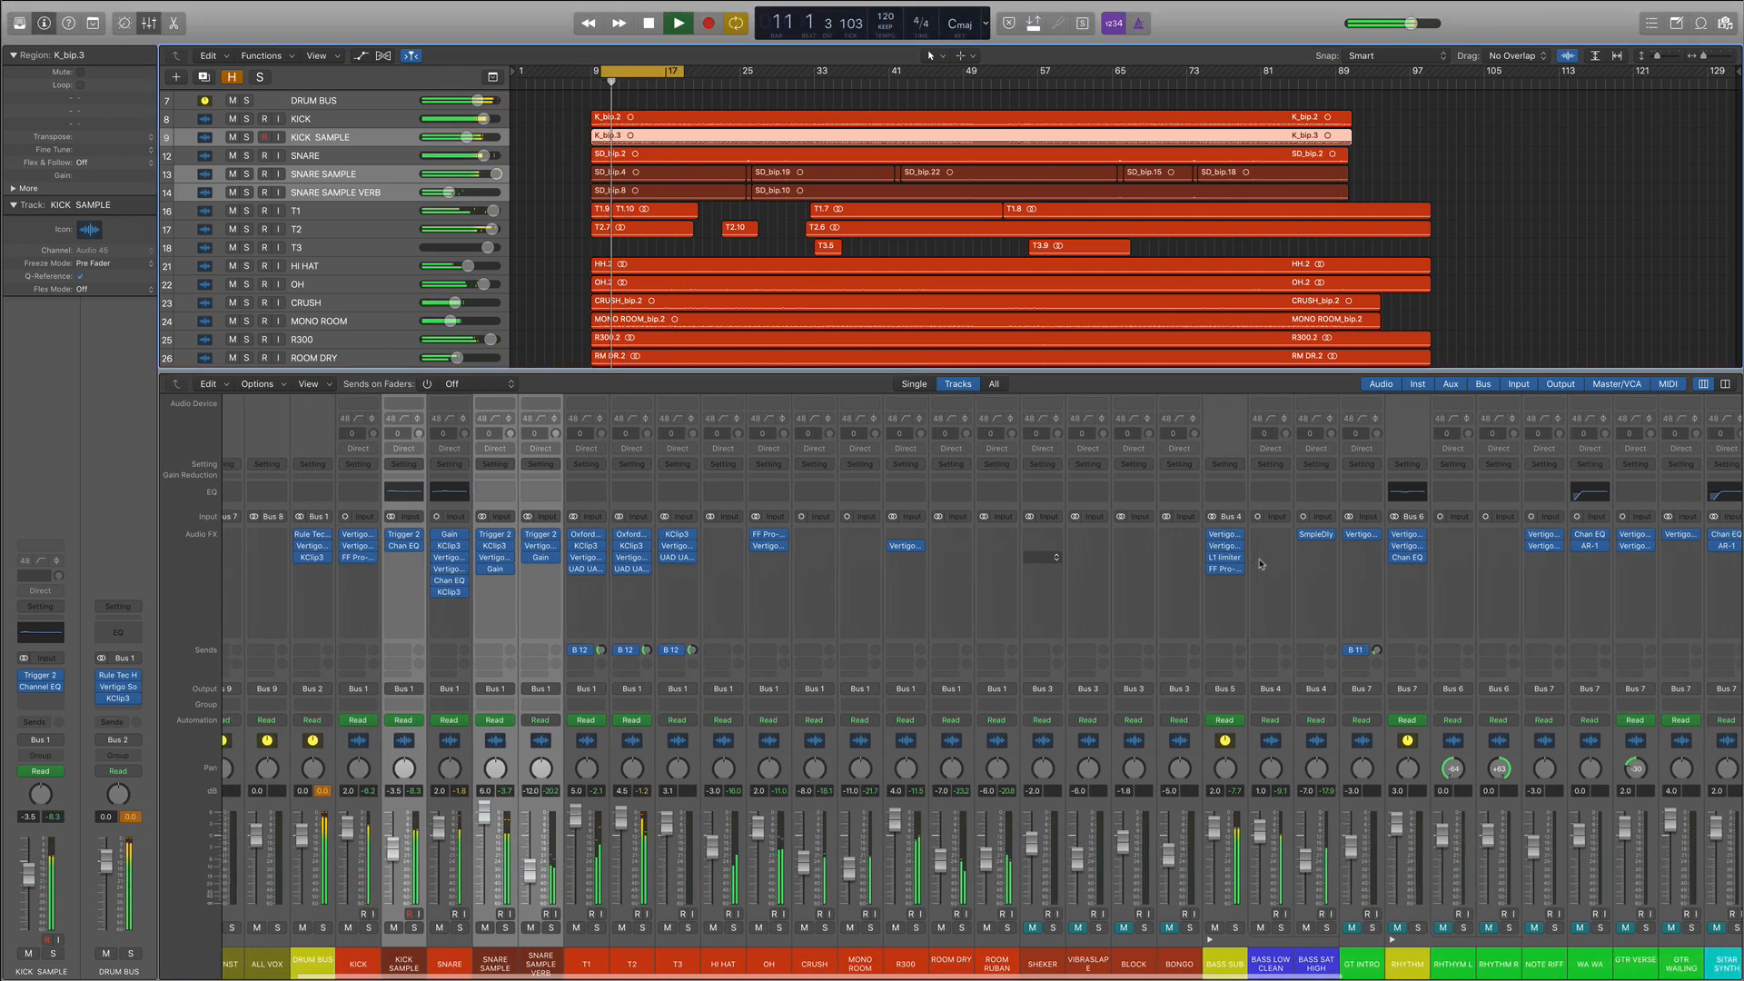
scroll(1261, 563, right, 7)
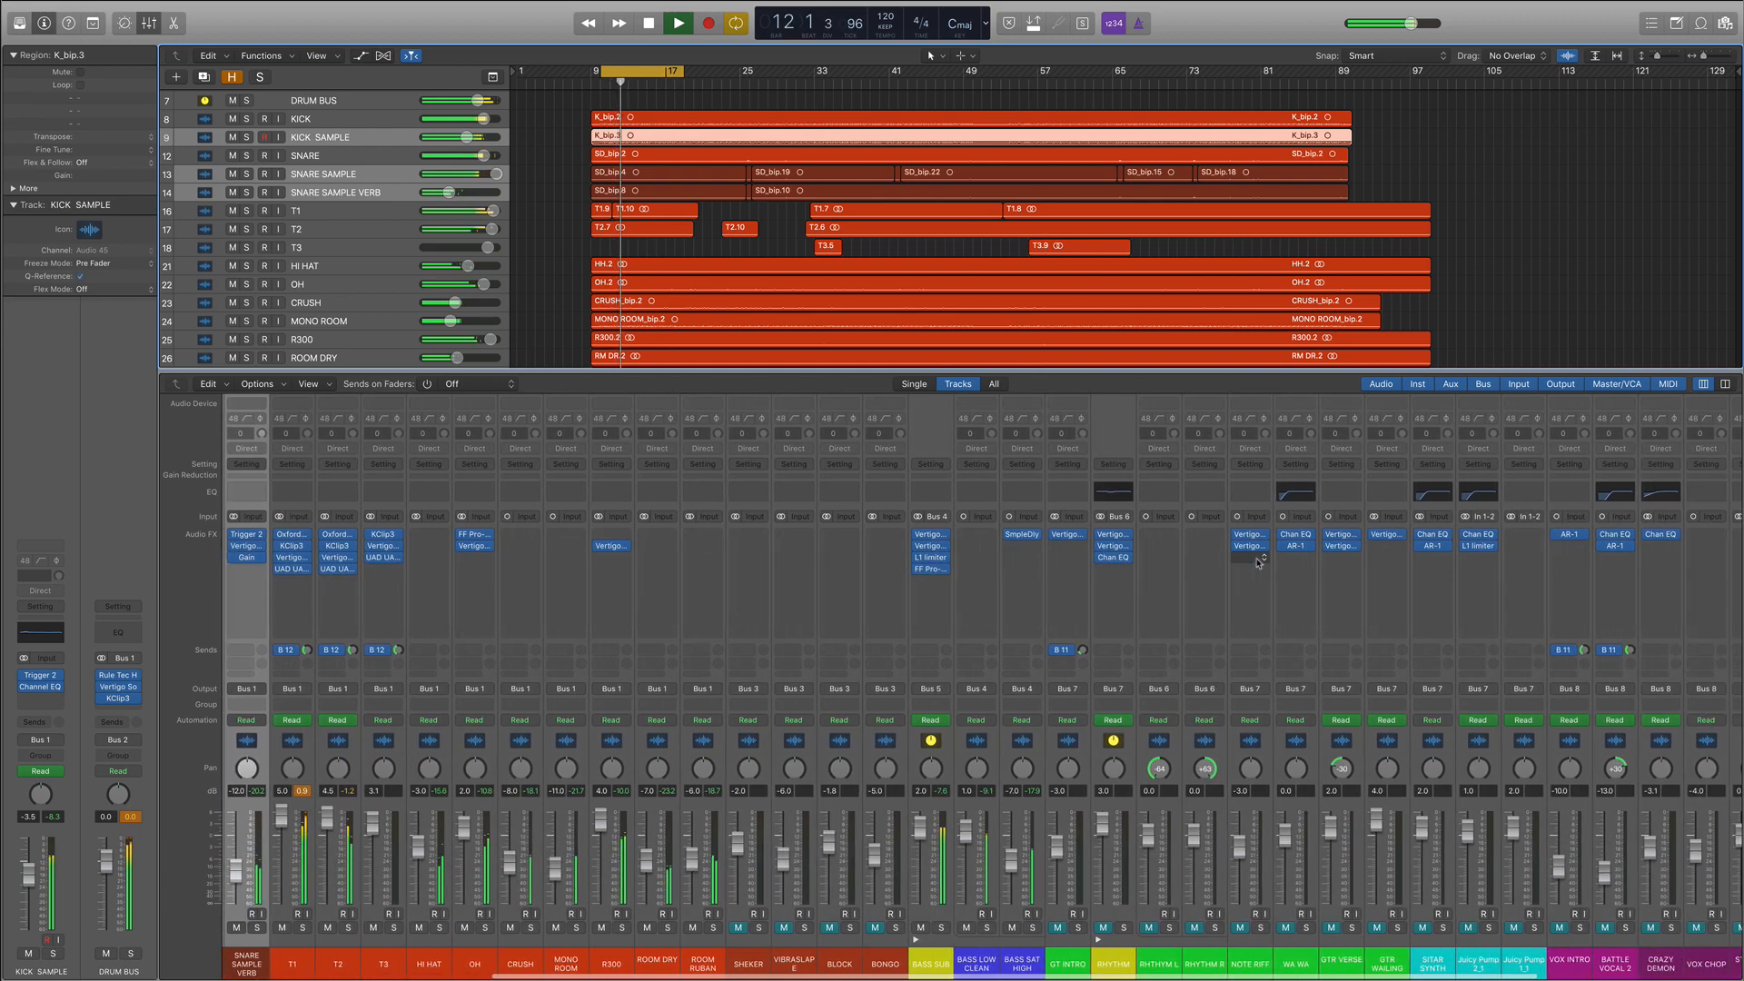
click(942, 927)
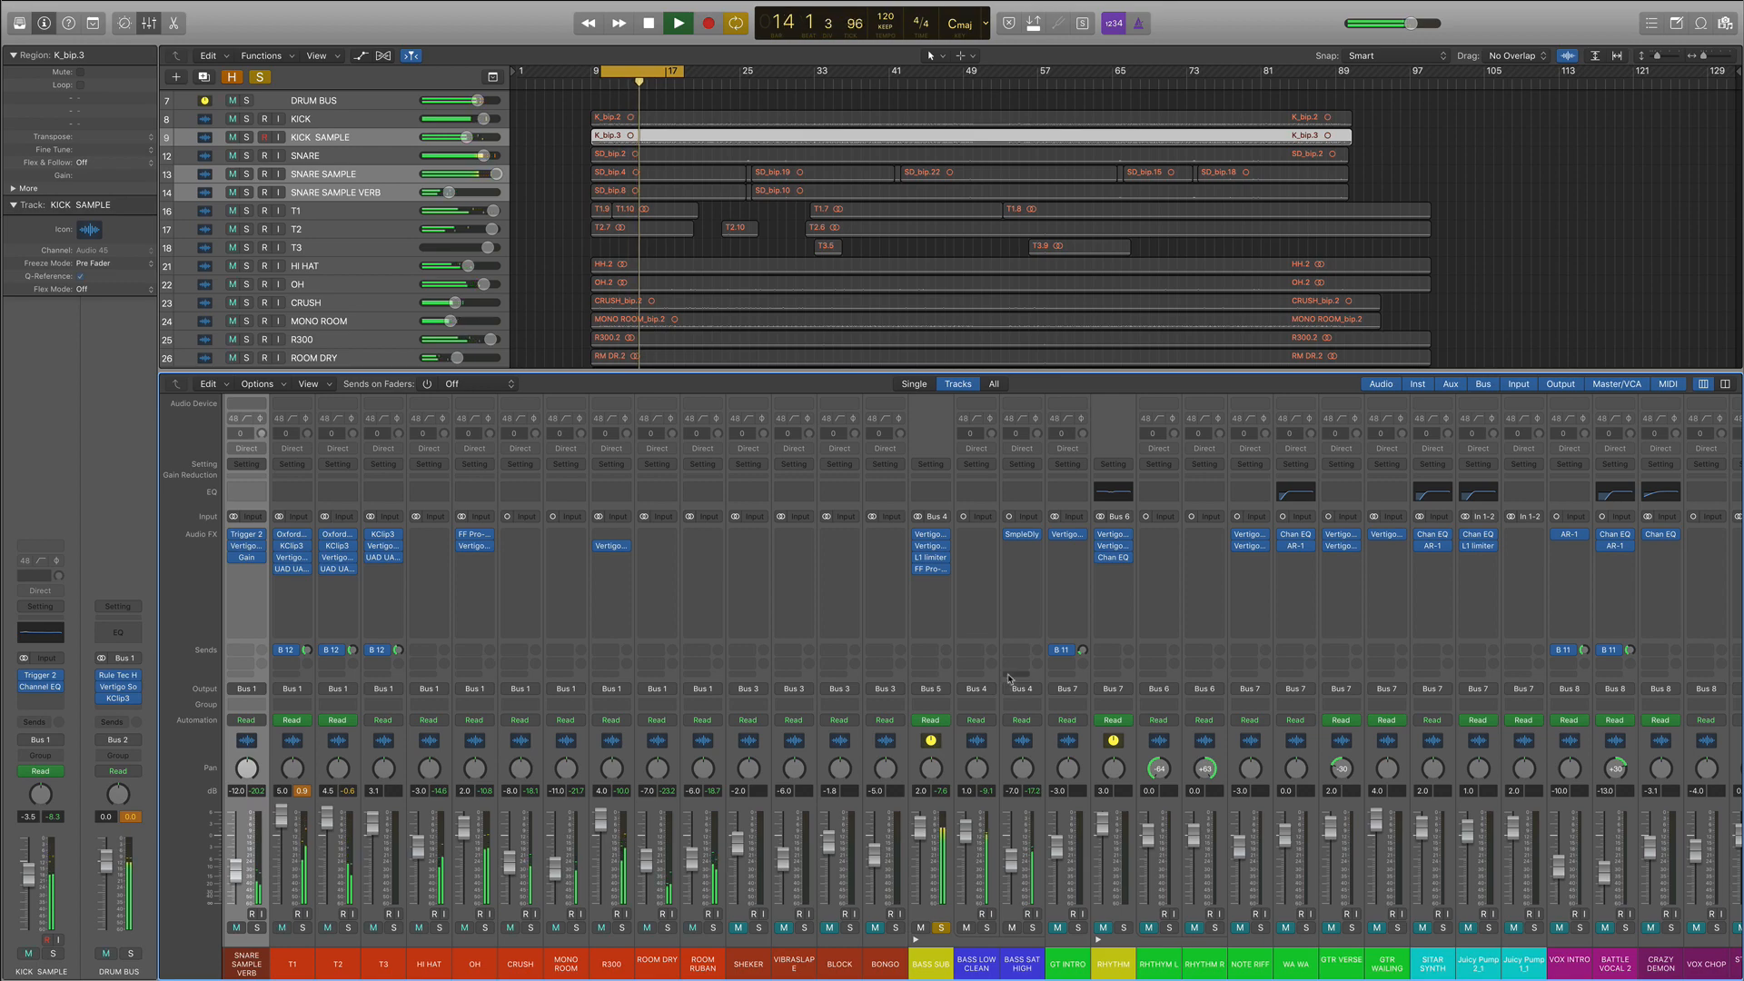
key(space)
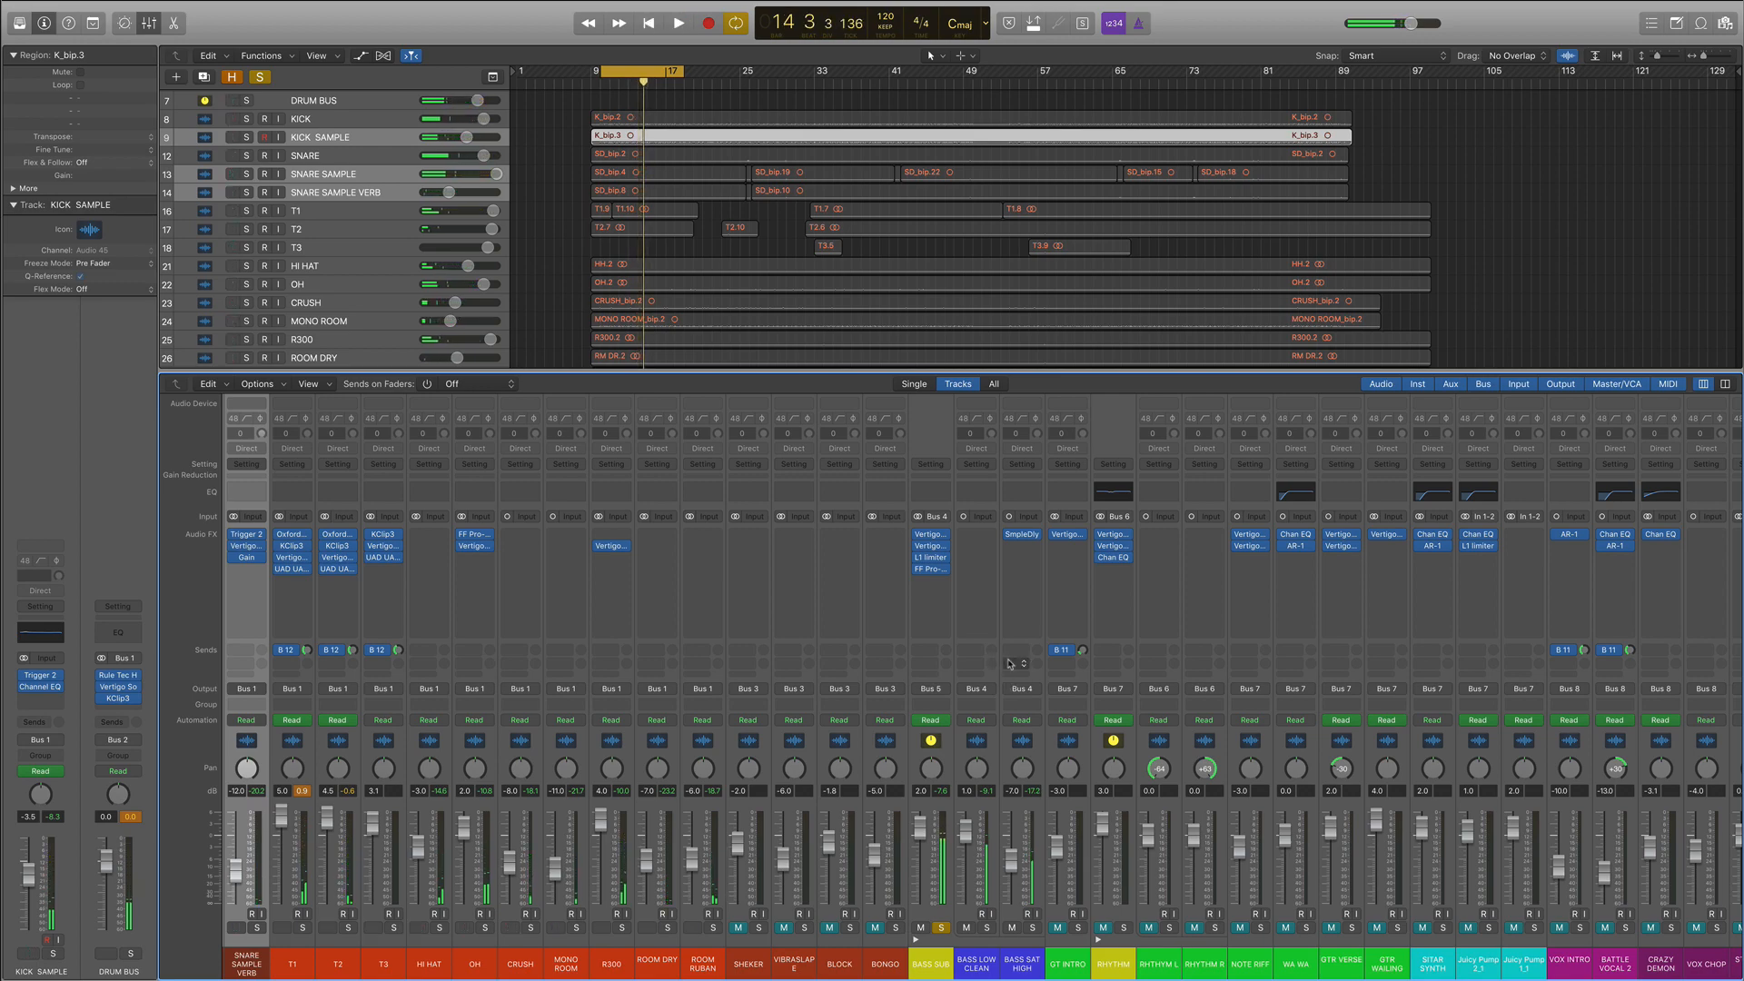
Step: Open the BASS SUB channel's plug-ins and adjust the HF gain on the VSE-2 equalizer
click(930, 536)
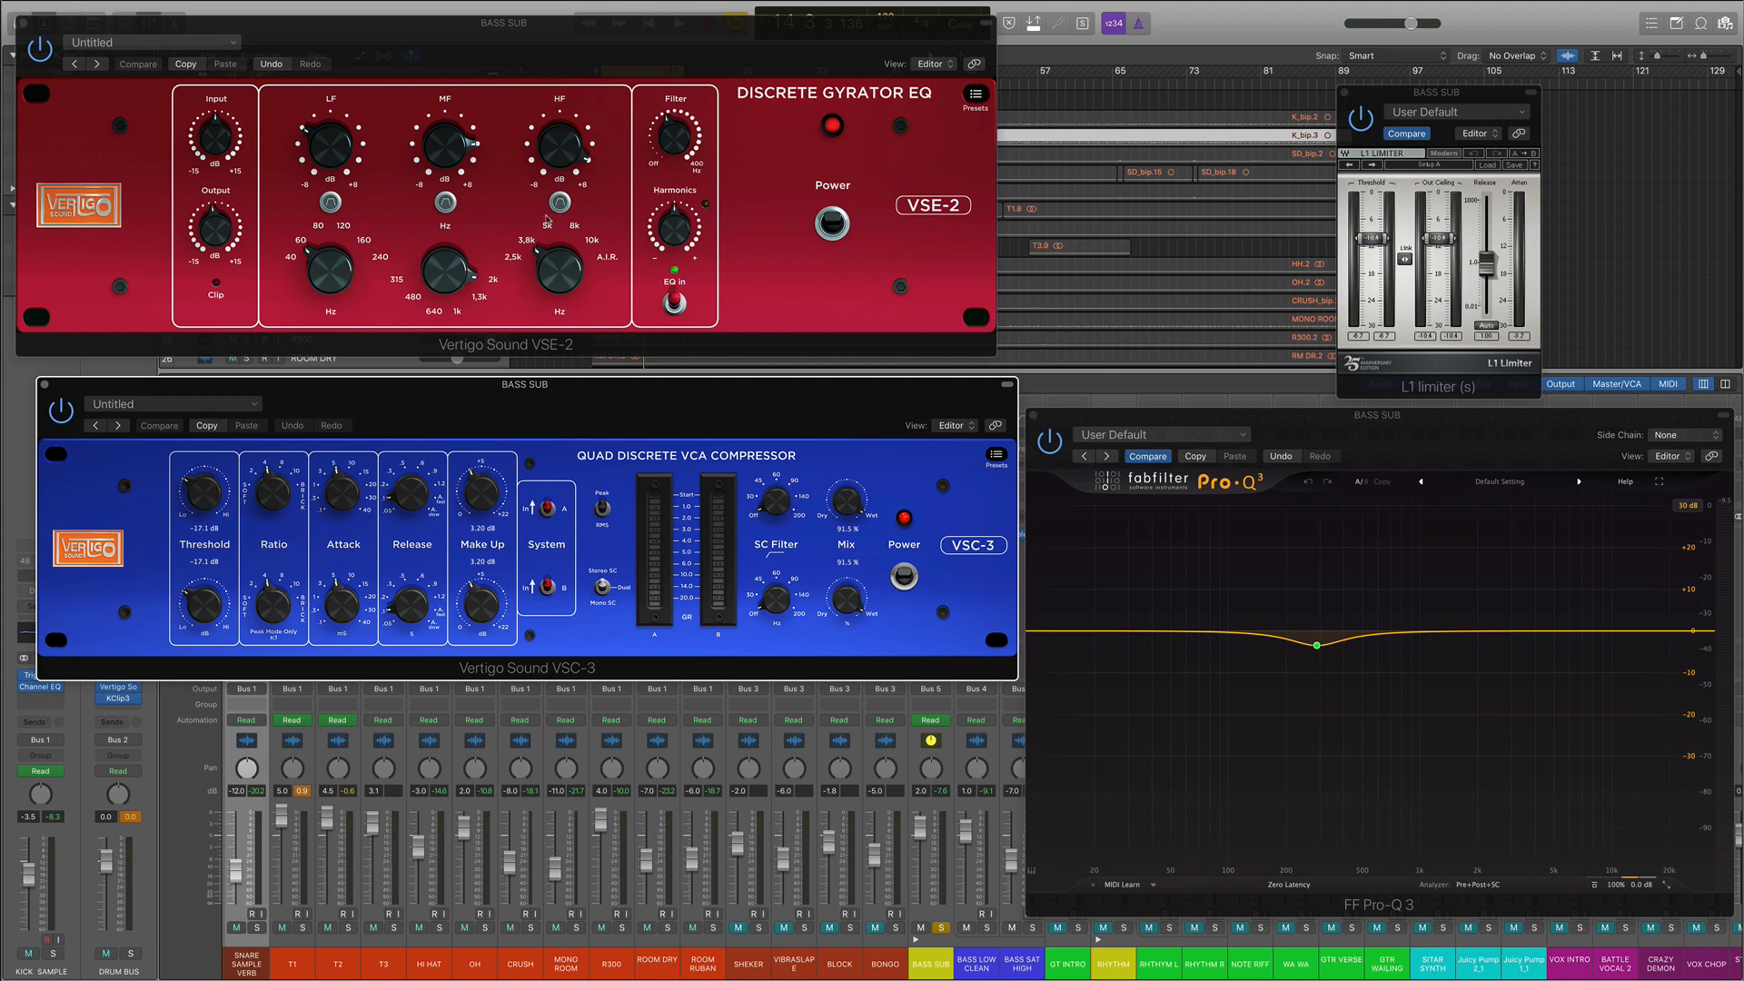
drag(561, 148, 567, 116)
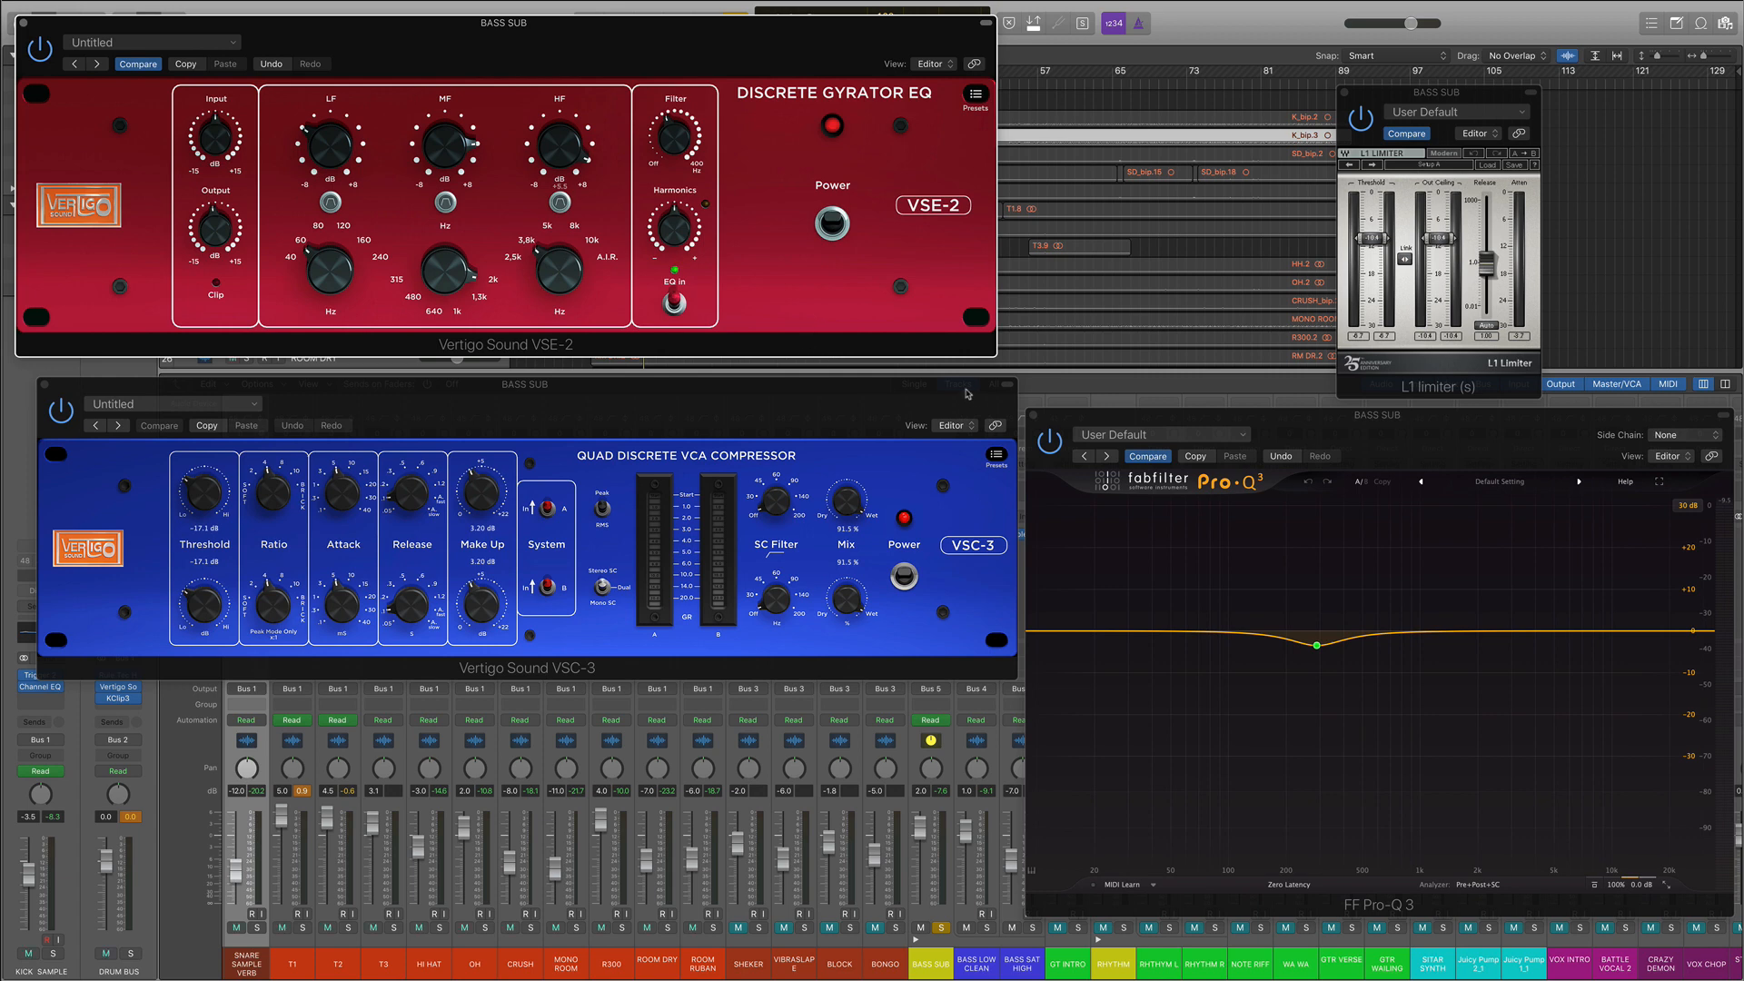
Step: Bypass the FabFilter Pro-Q 3, L1 limiter and VSC-3 compressor on BASS SUB so only the VSE-2 remains active
click(1117, 413)
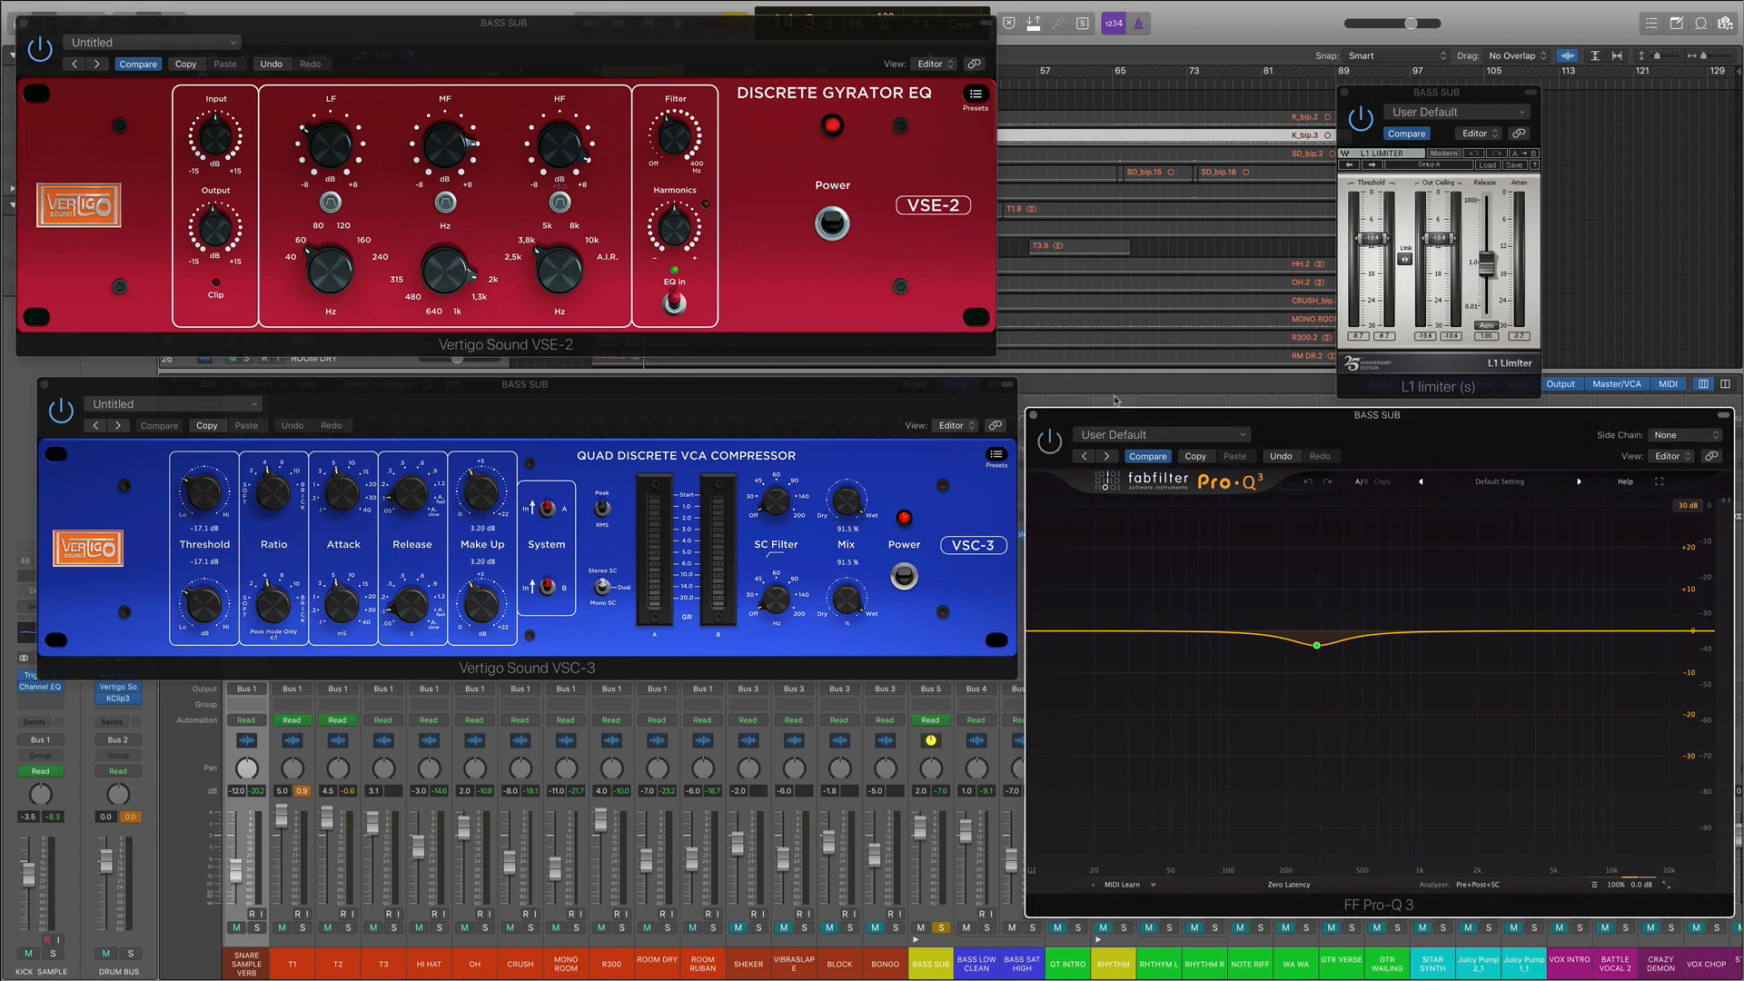
click(1354, 116)
click(63, 409)
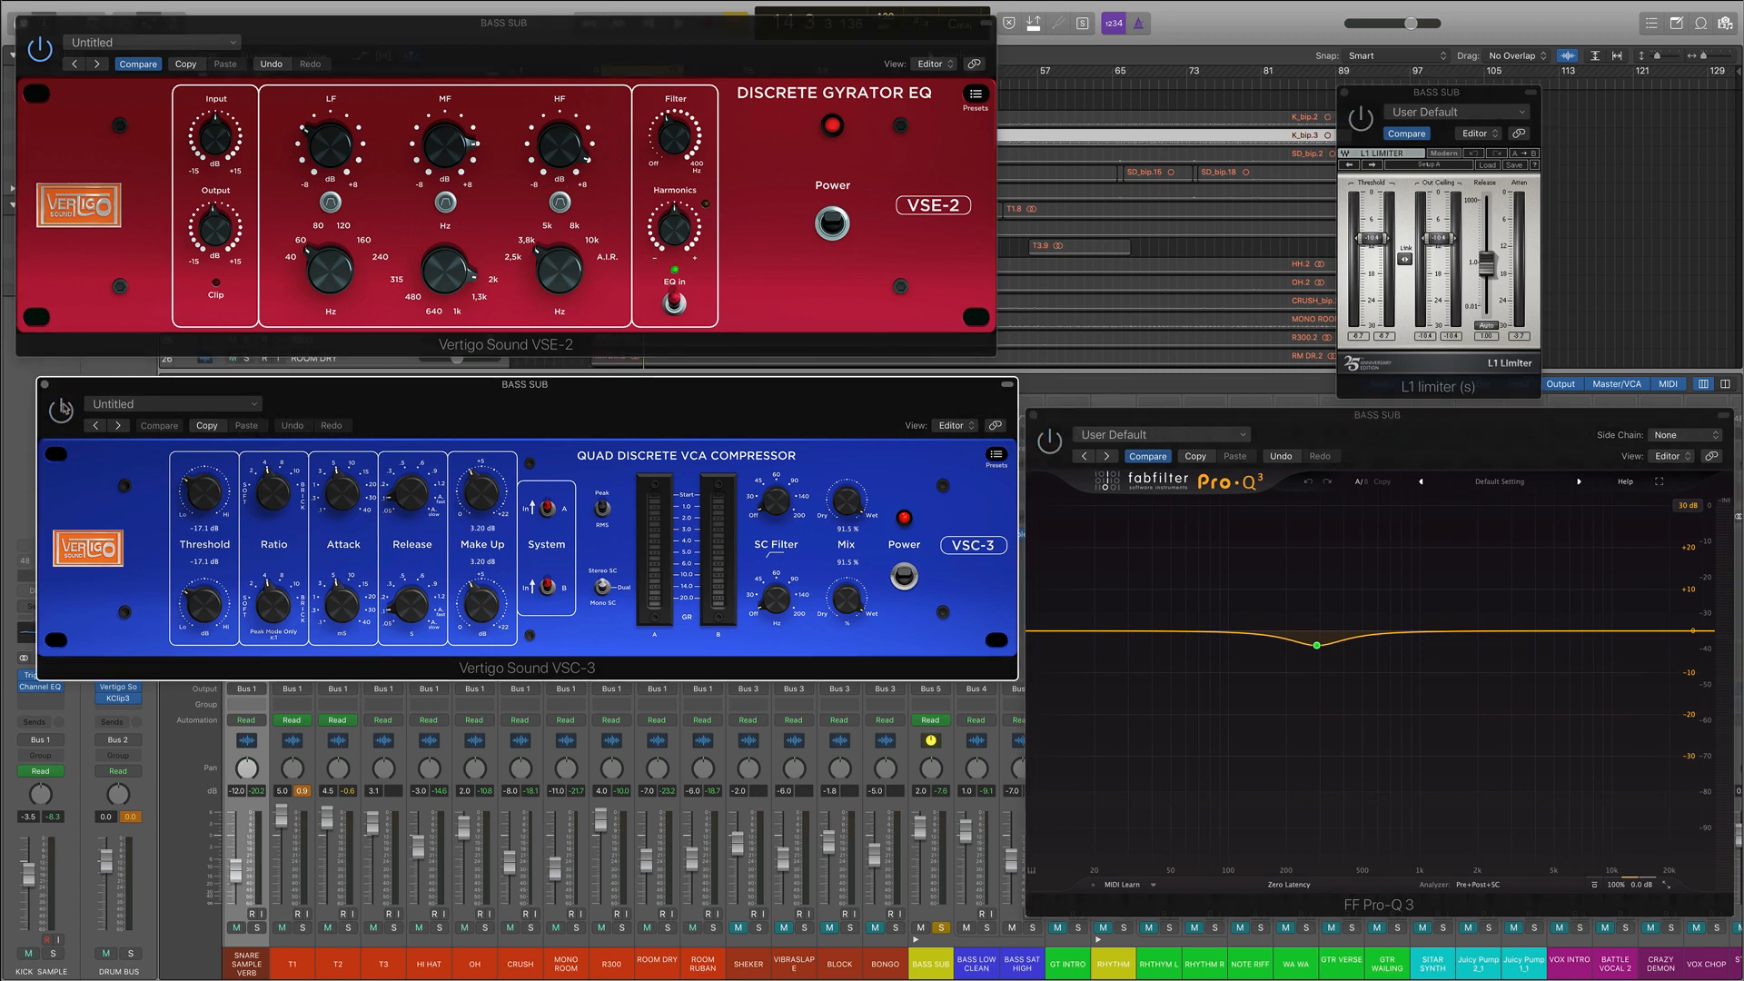
Step: Switch the VSE-2's power off and on repeatedly during playback to compare the bass without and with the EQ
click(833, 224)
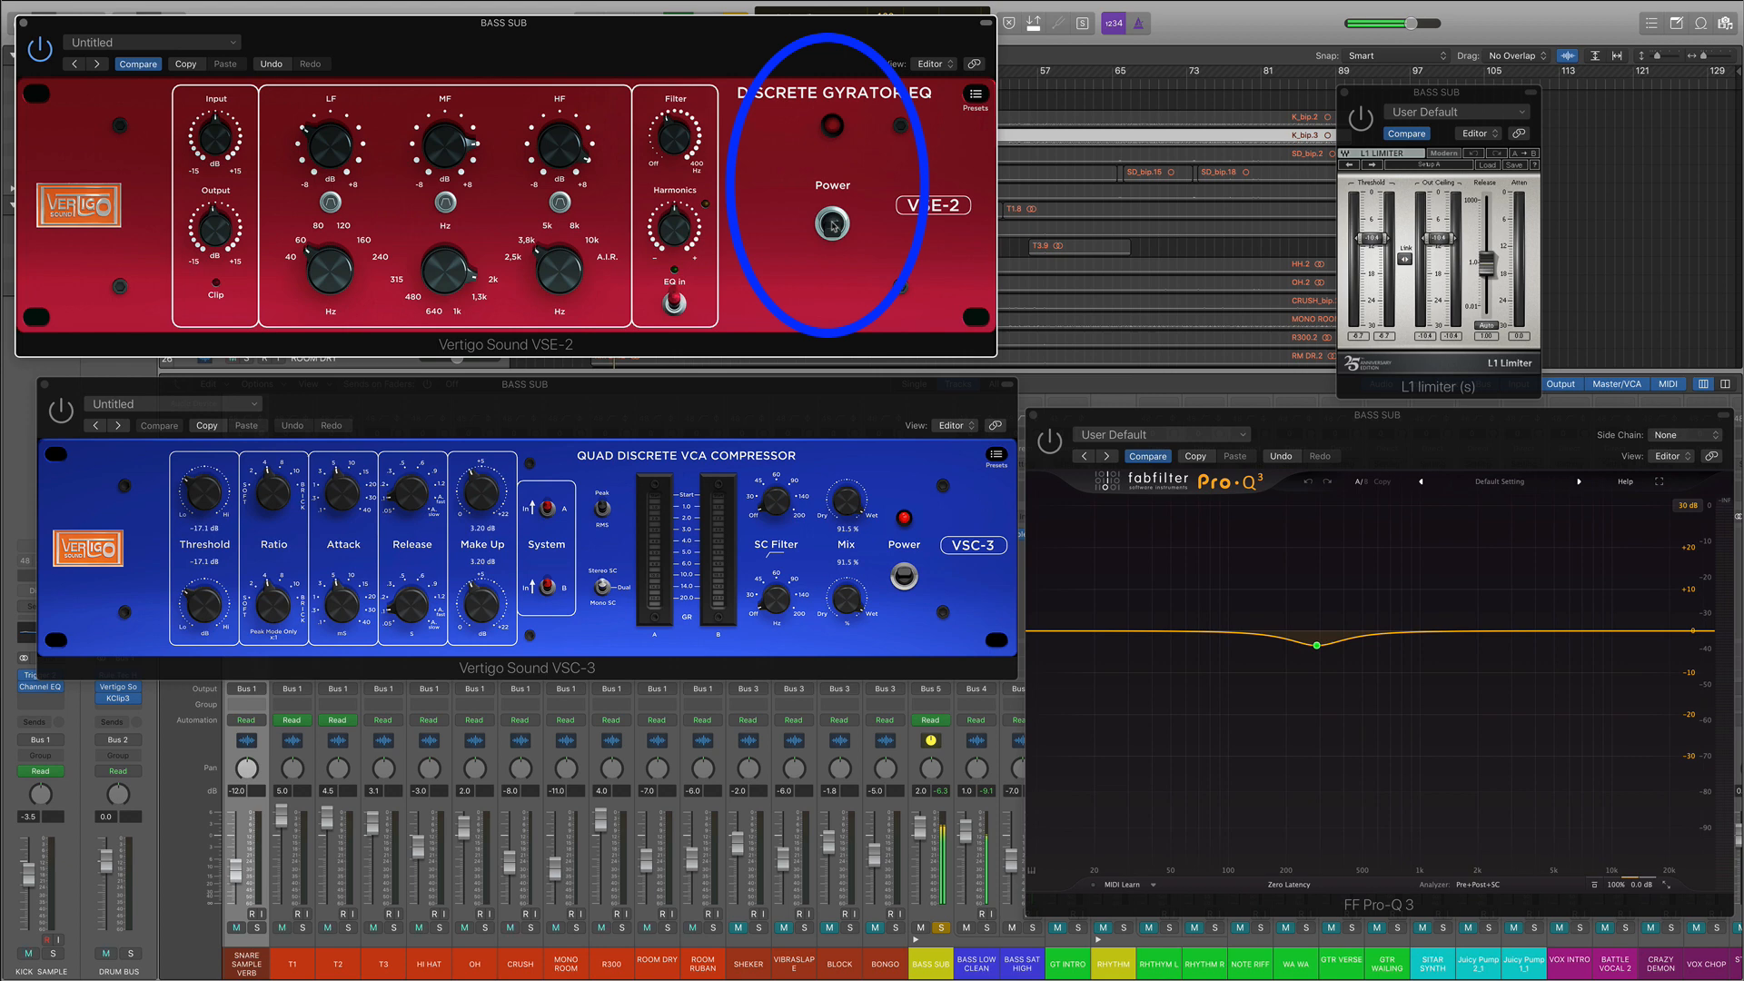
click(833, 224)
click(833, 224)
click(833, 224)
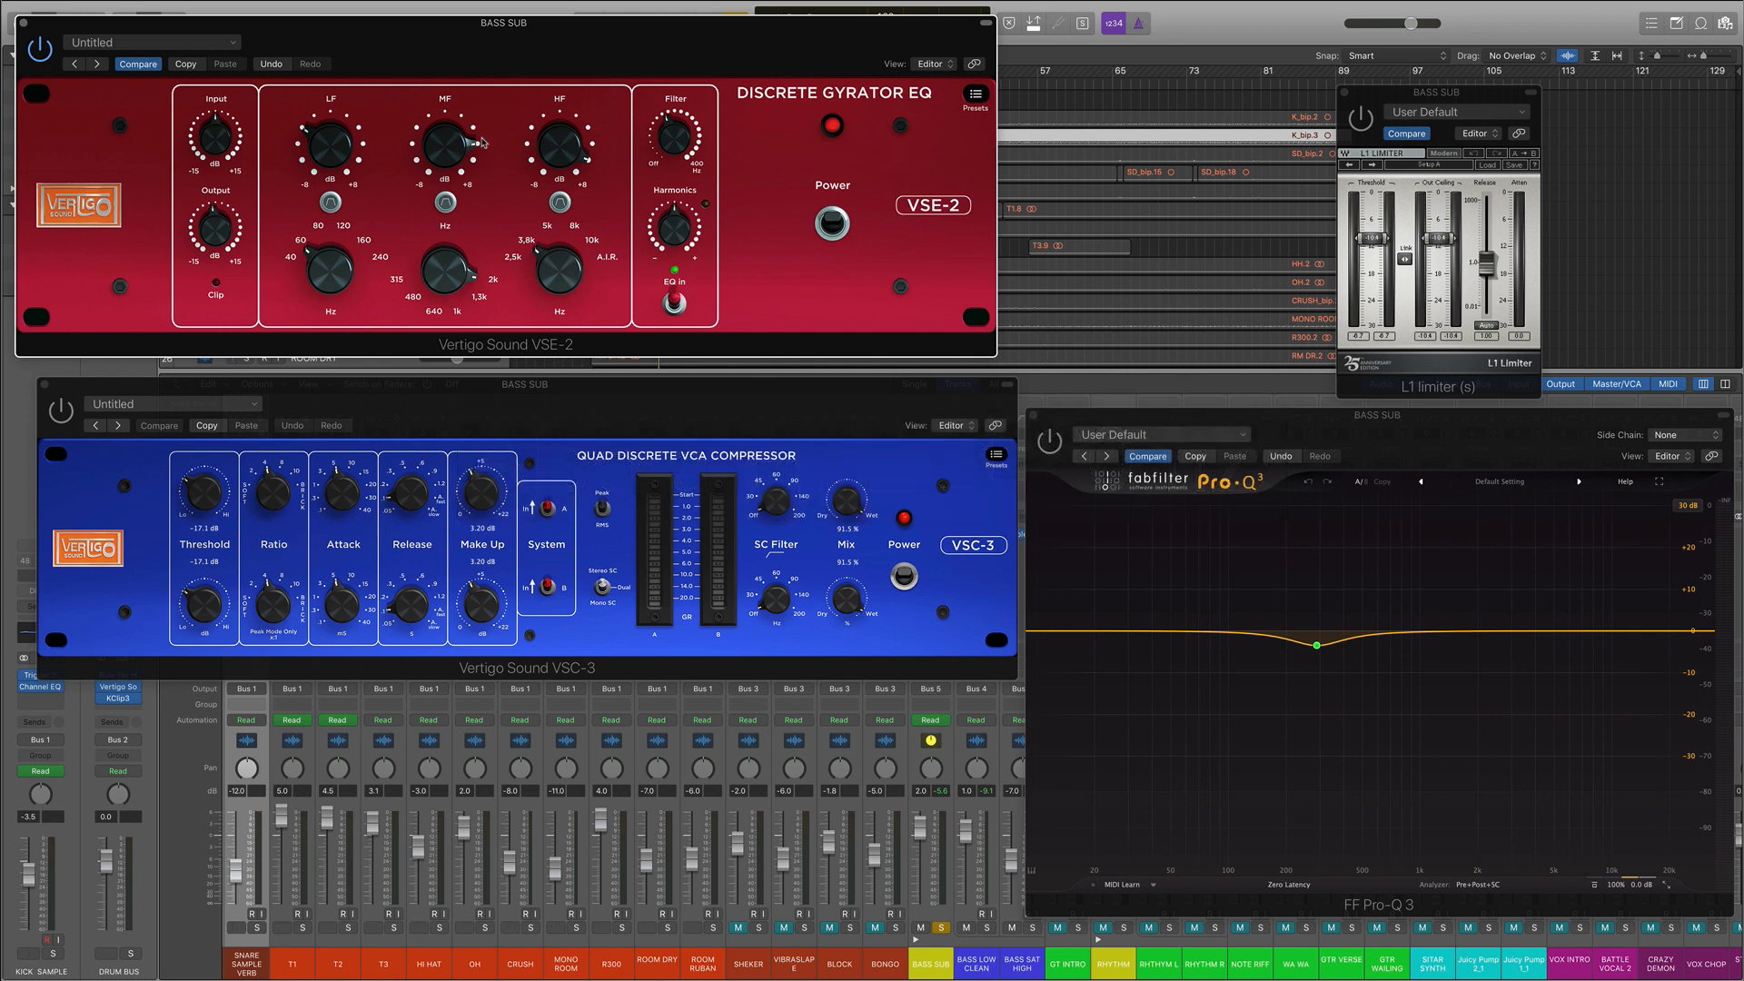
Step: Reactivate the VSC-3 compressor on BASS SUB, select the BASS LOW CLEAN channel, and play the bass
click(64, 409)
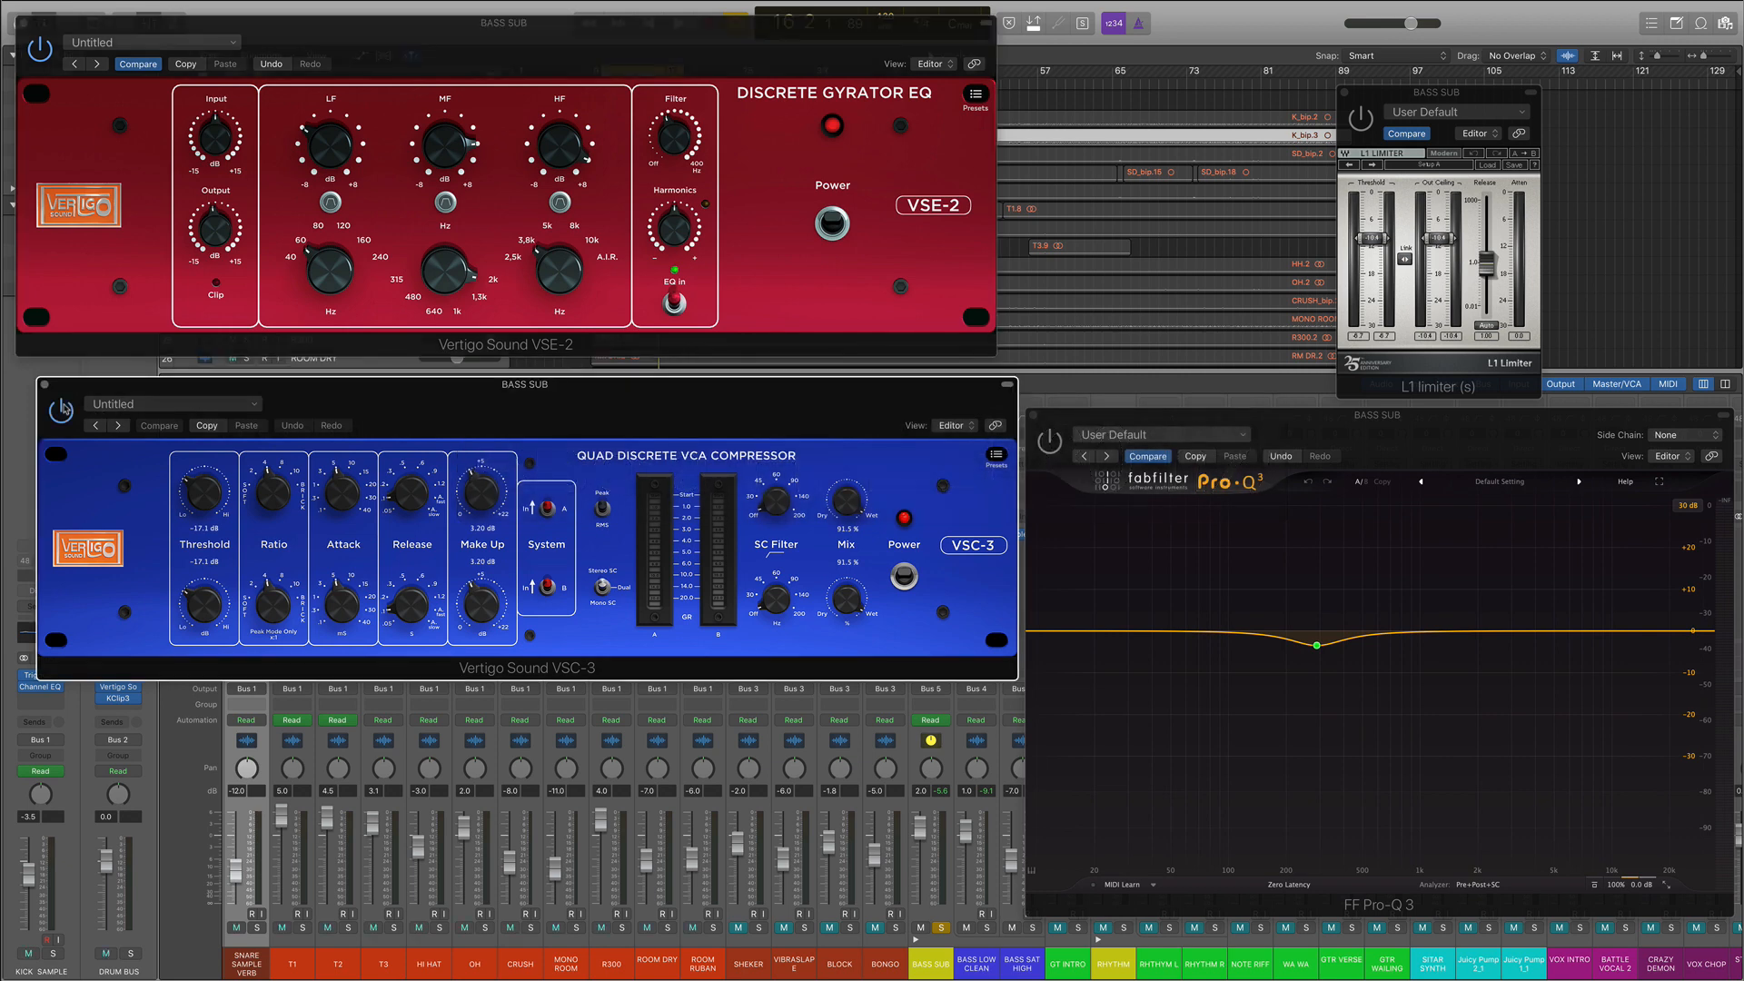
click(987, 740)
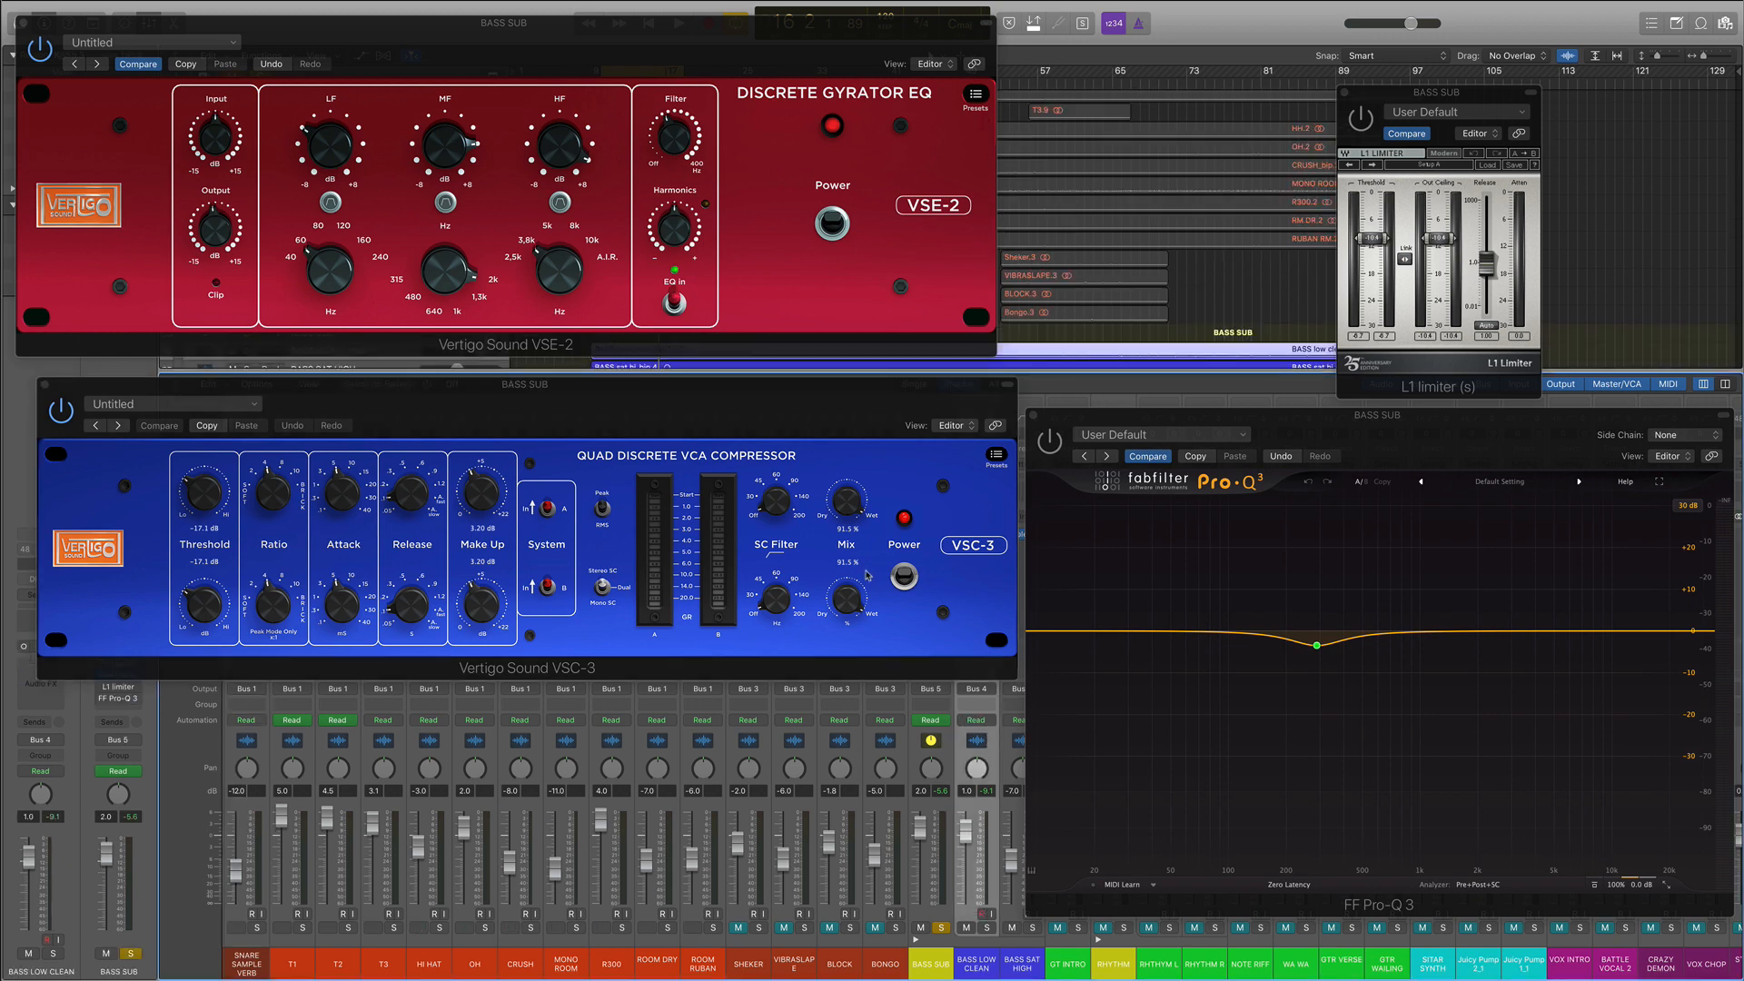
key(space)
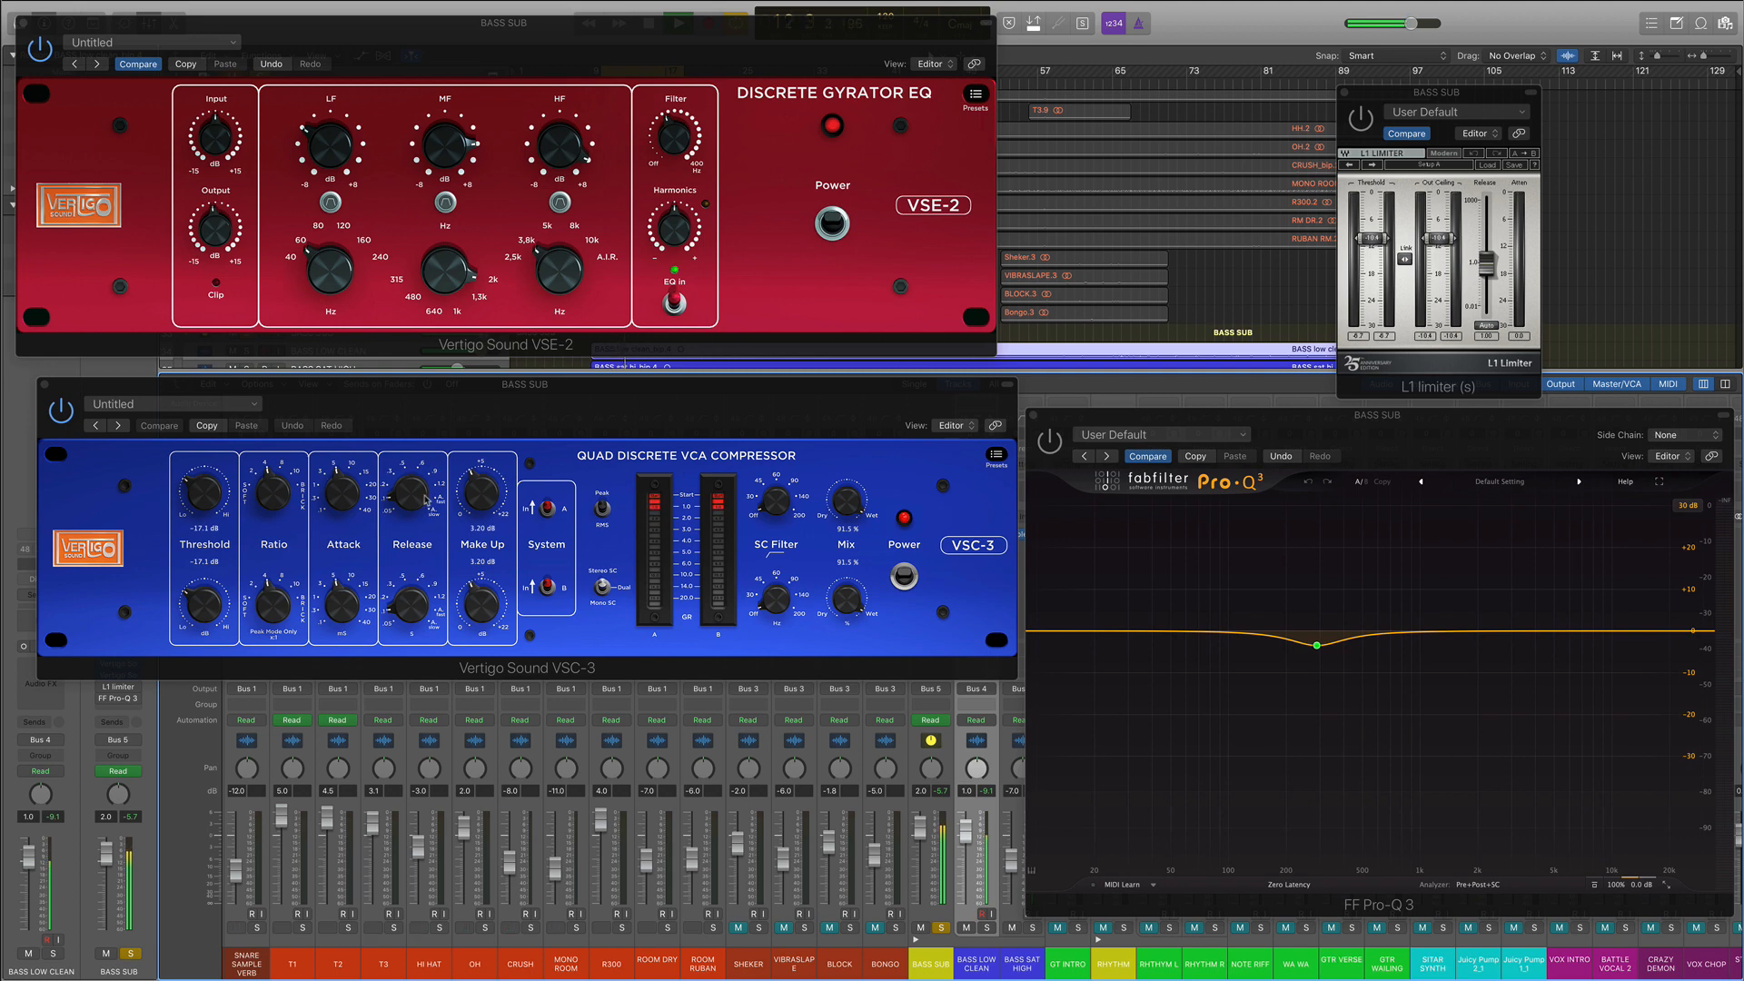
Step: Reactivate the L1 limiter and the FabFilter Pro-Q 3 on BASS SUB while the bass plays
click(1369, 116)
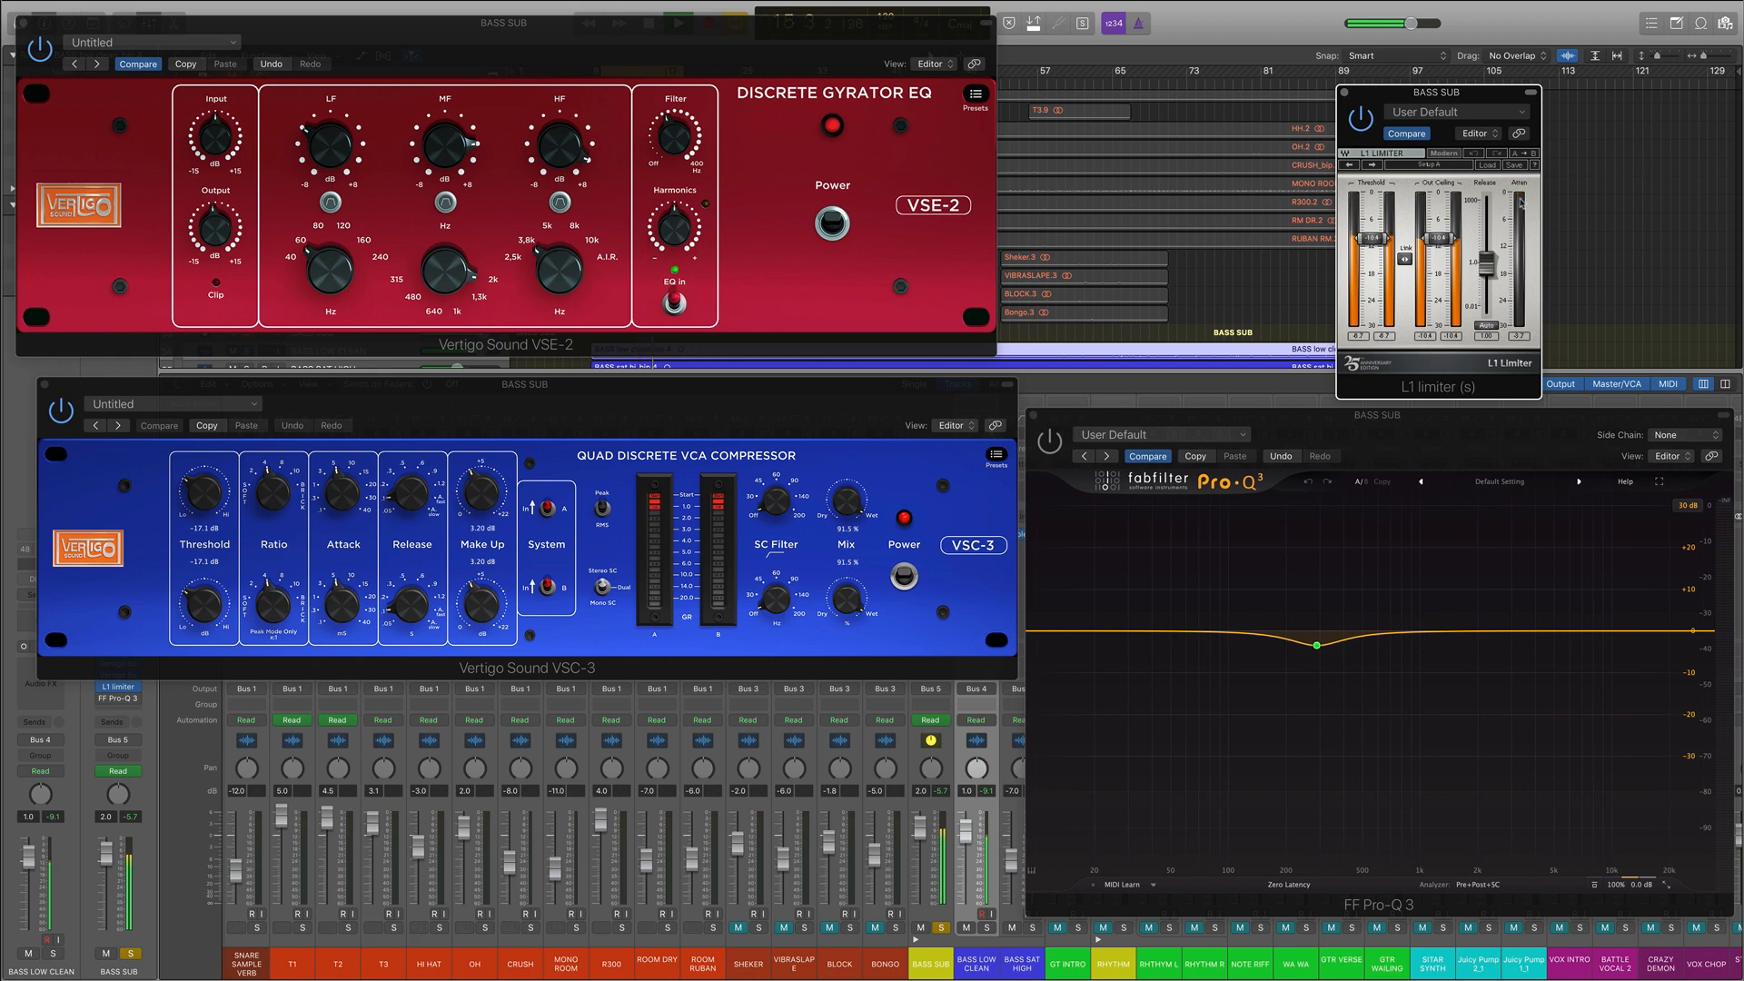
click(1050, 443)
mouse_move(1317, 649)
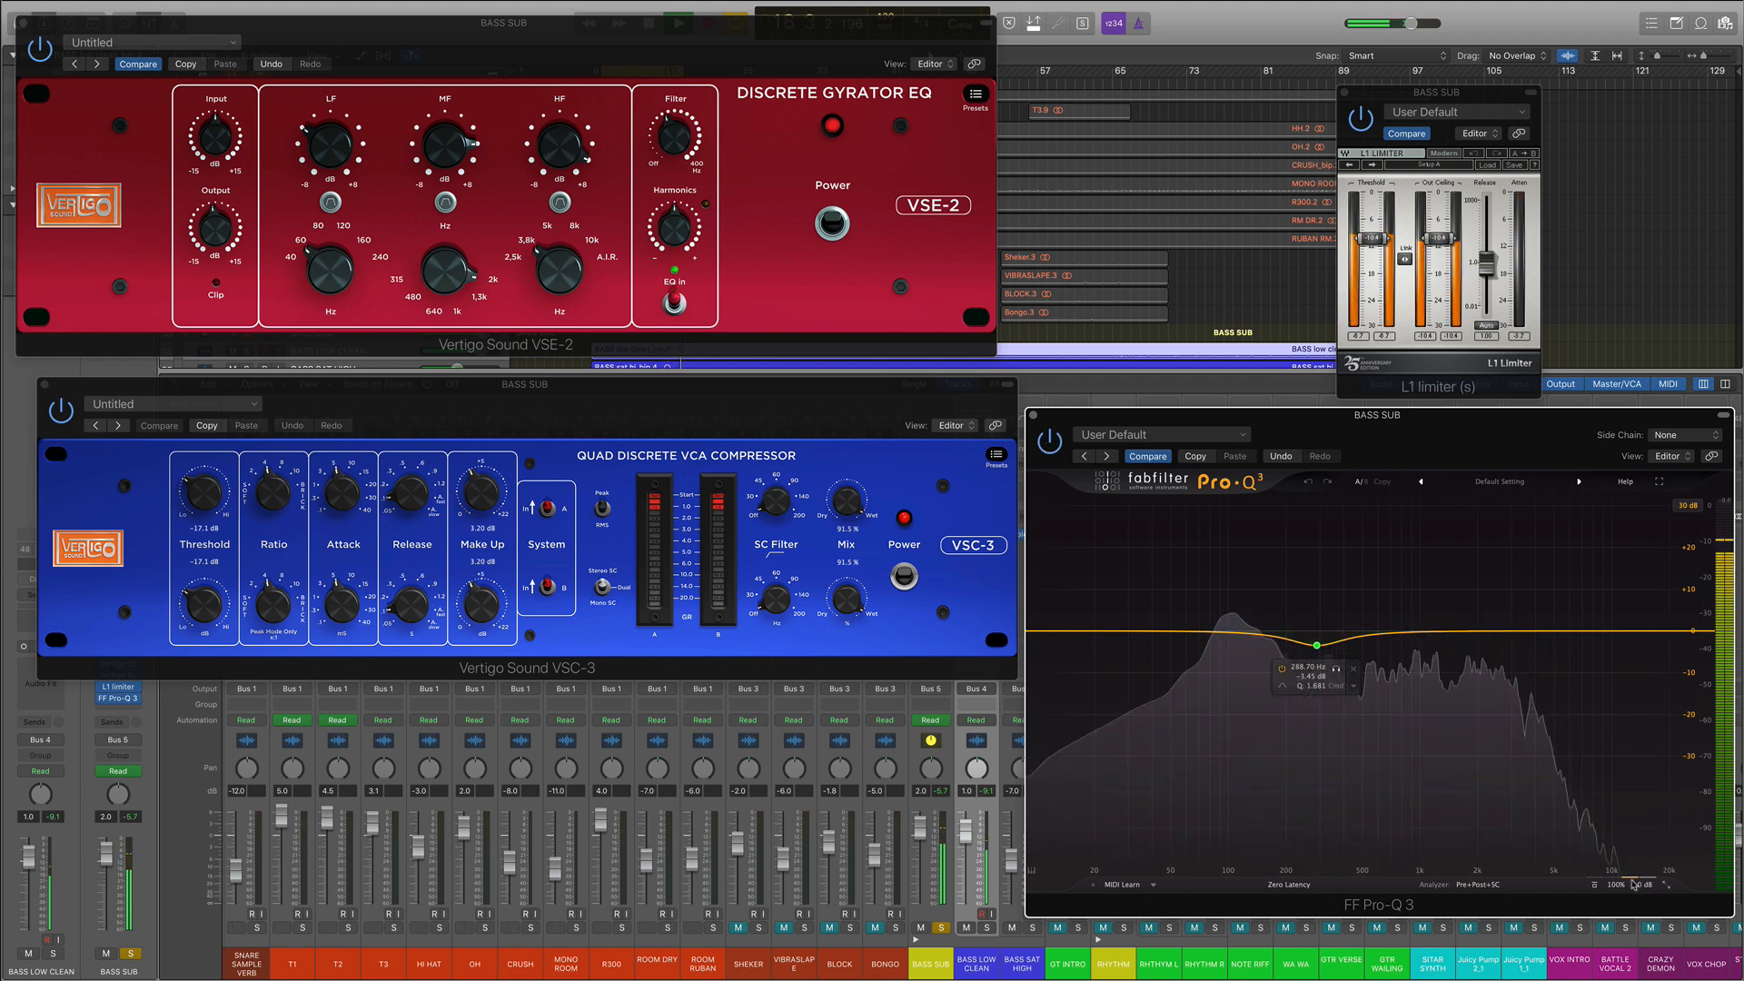
Step: Close the four BASS SUB plug-in windows and take the BASS SUB channel out of solo
click(1032, 416)
click(1346, 93)
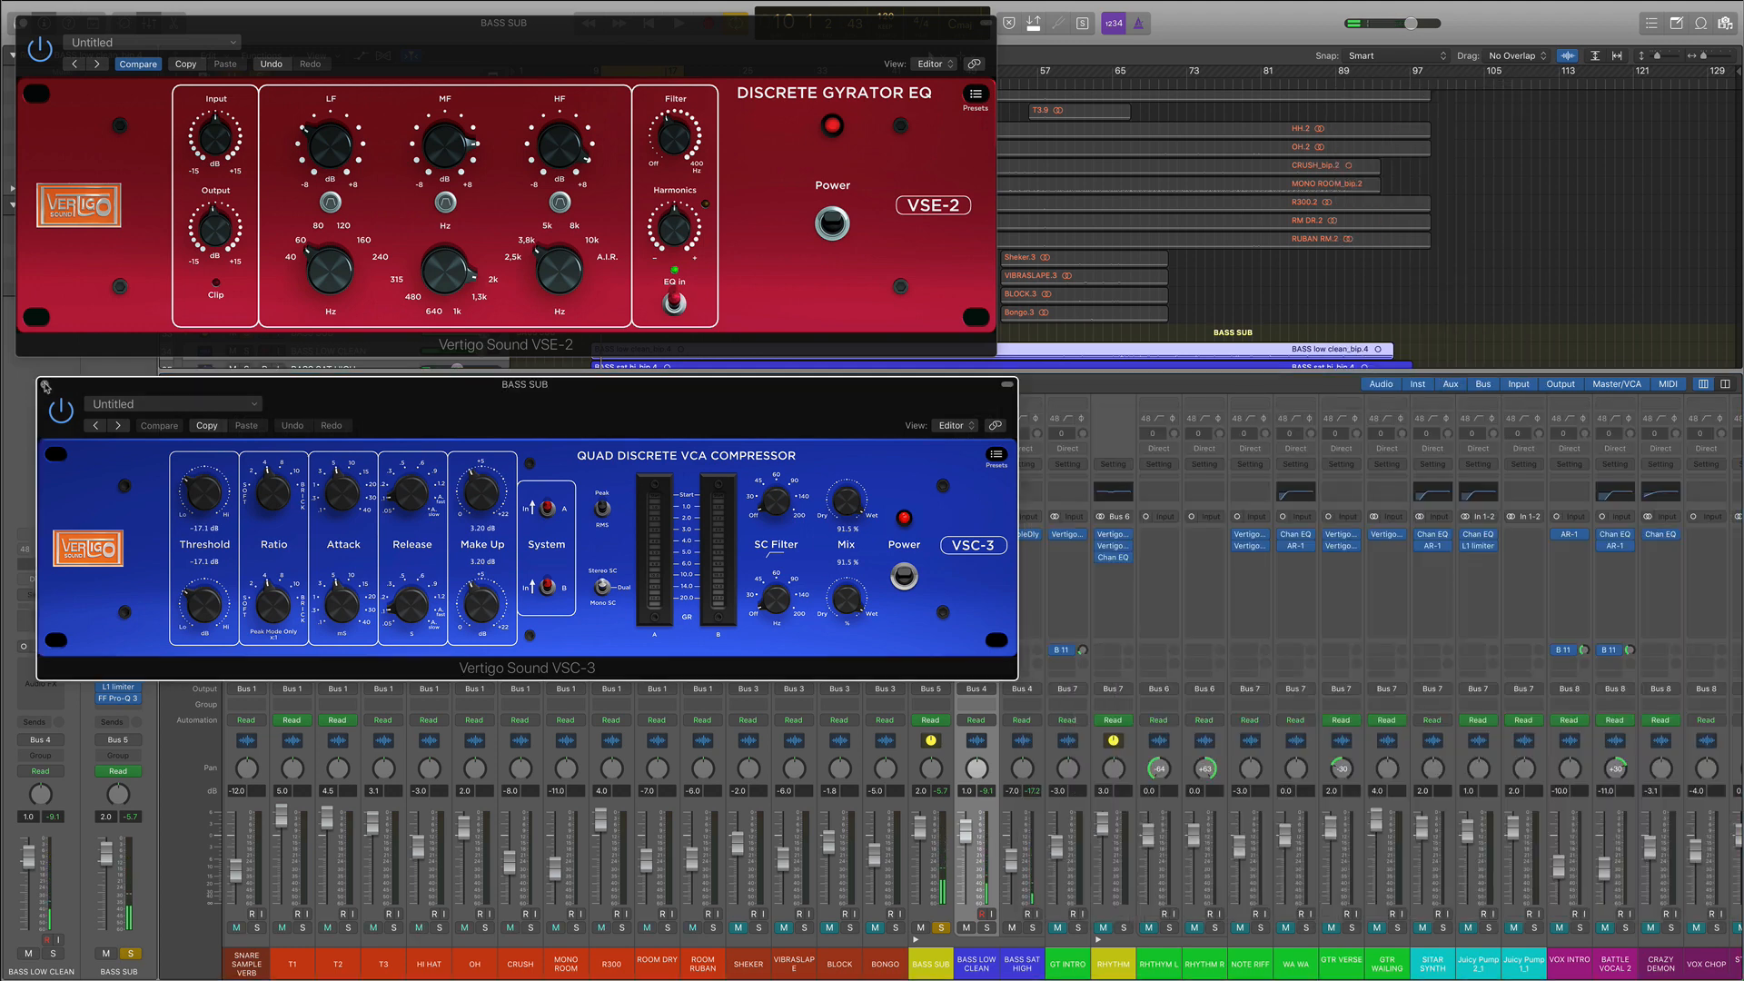
click(46, 385)
click(24, 24)
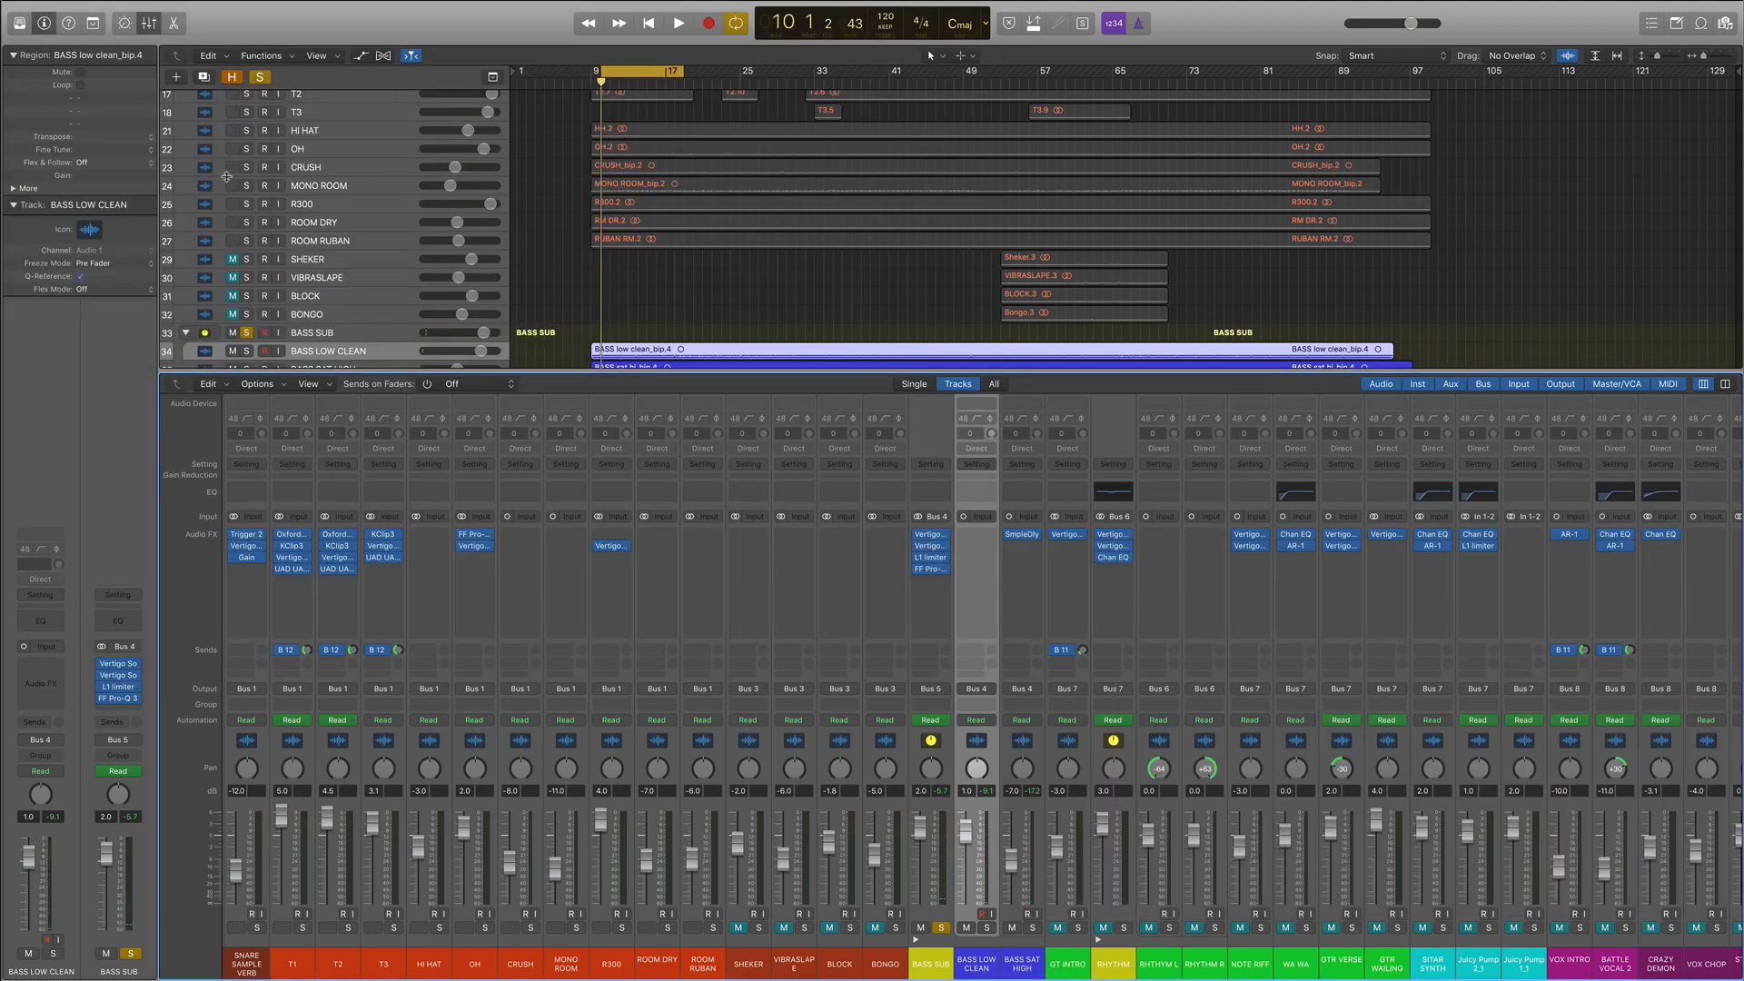
click(939, 928)
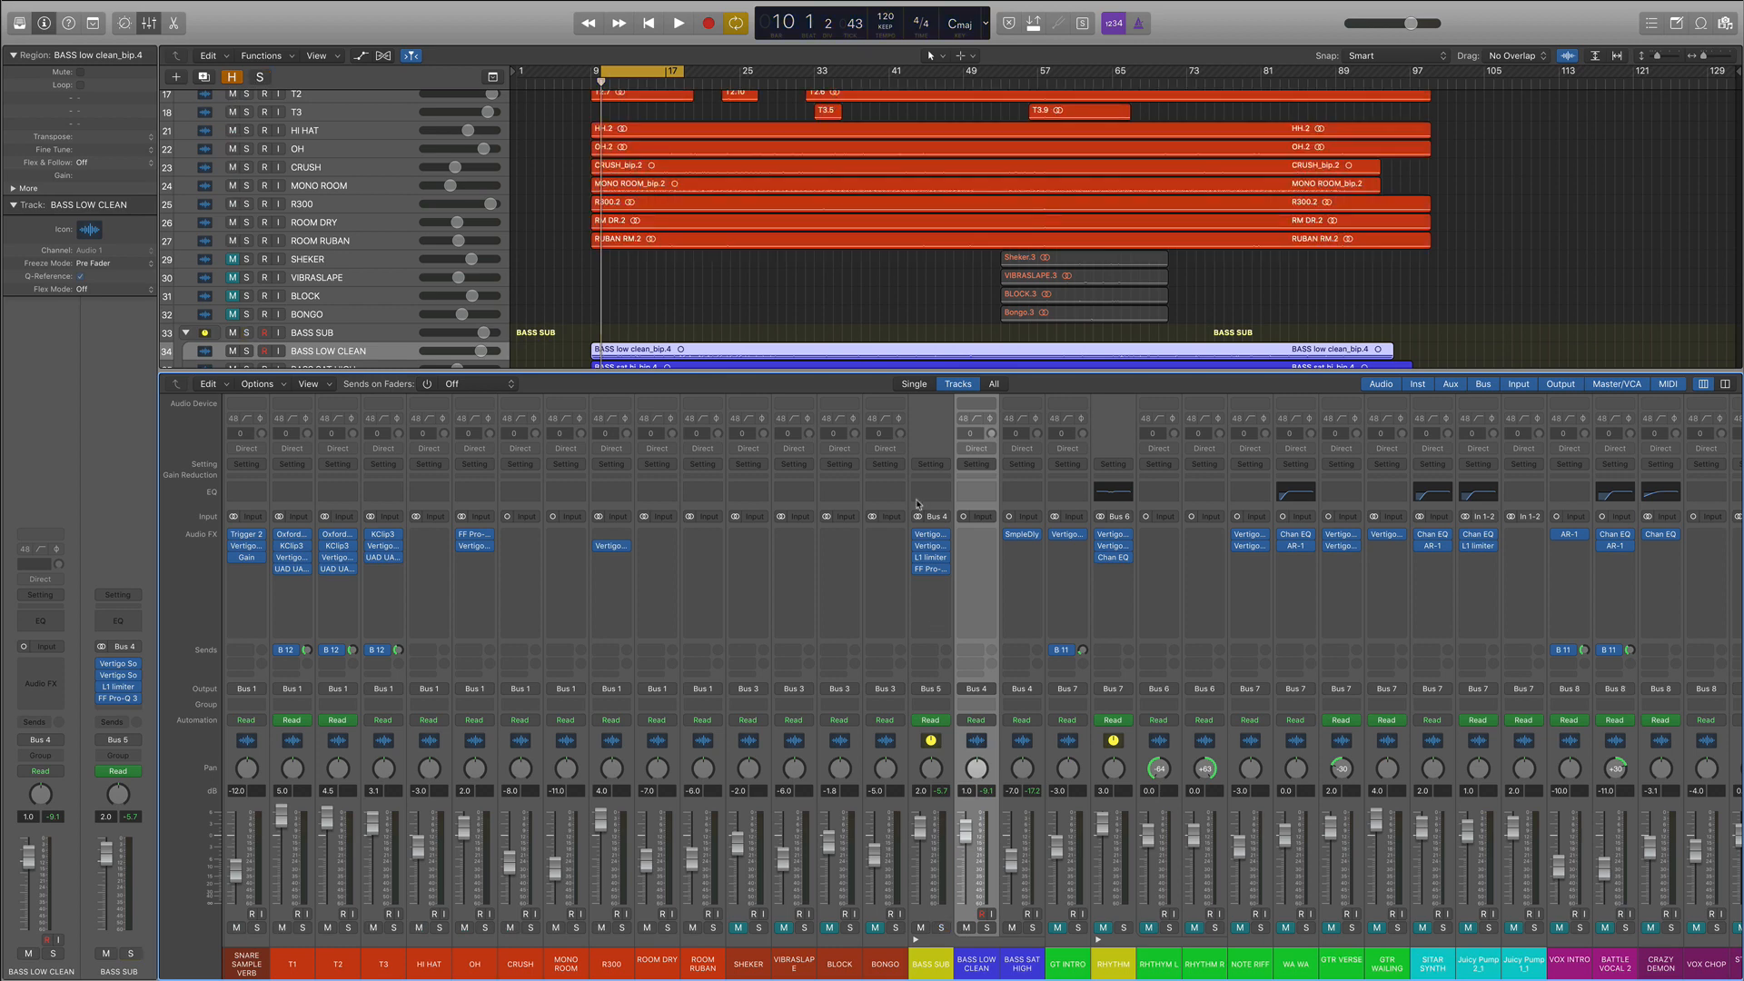
Step: Play the full mix and switch all four BASS SUB inserts off and on to compare the processing
drag(917, 534, 916, 589)
key(space)
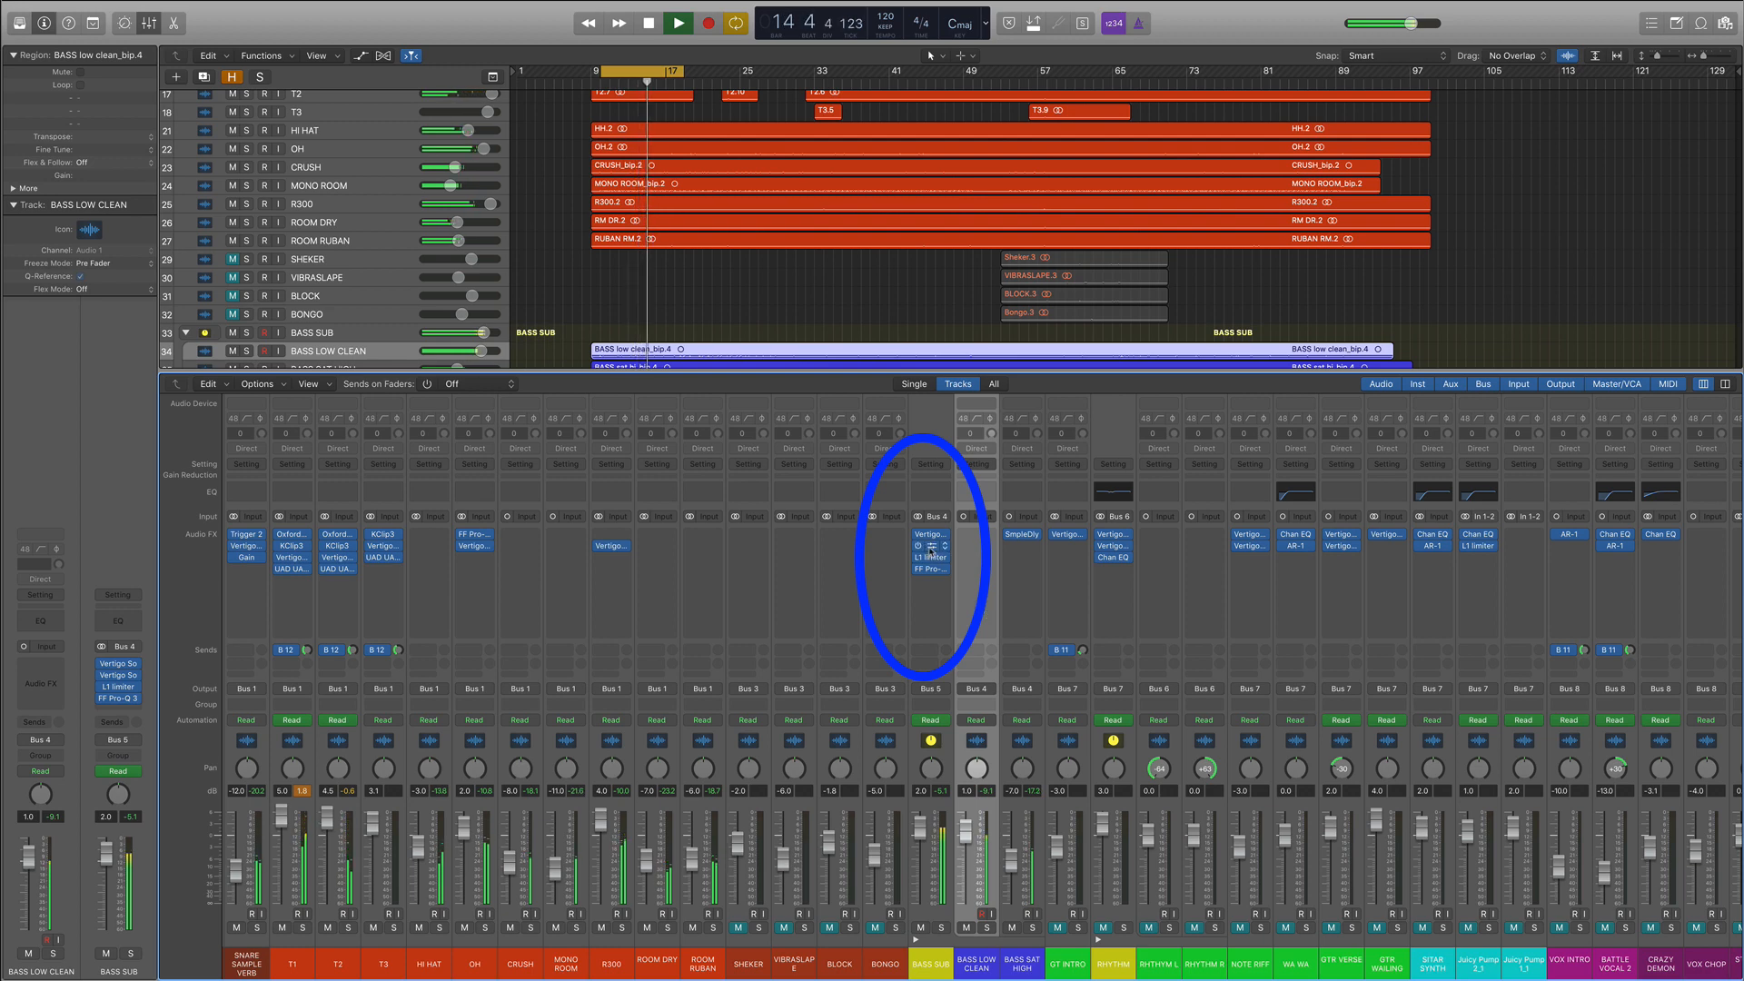
drag(918, 534, 916, 578)
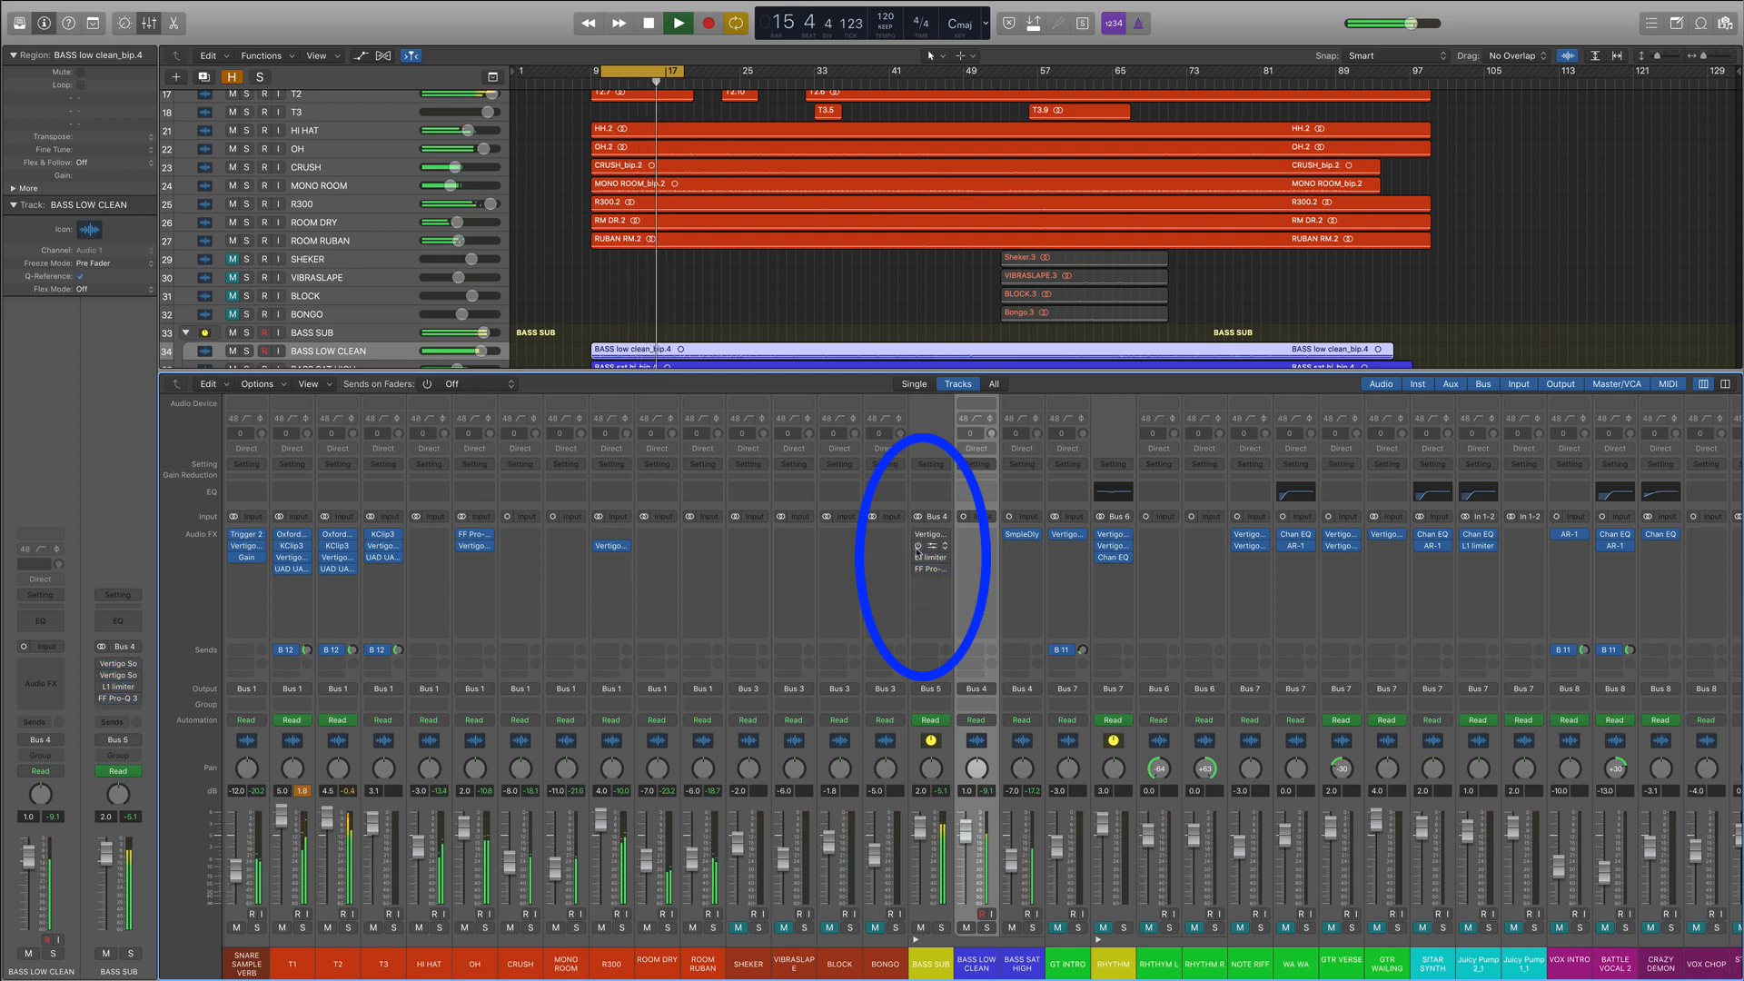
drag(917, 535, 917, 572)
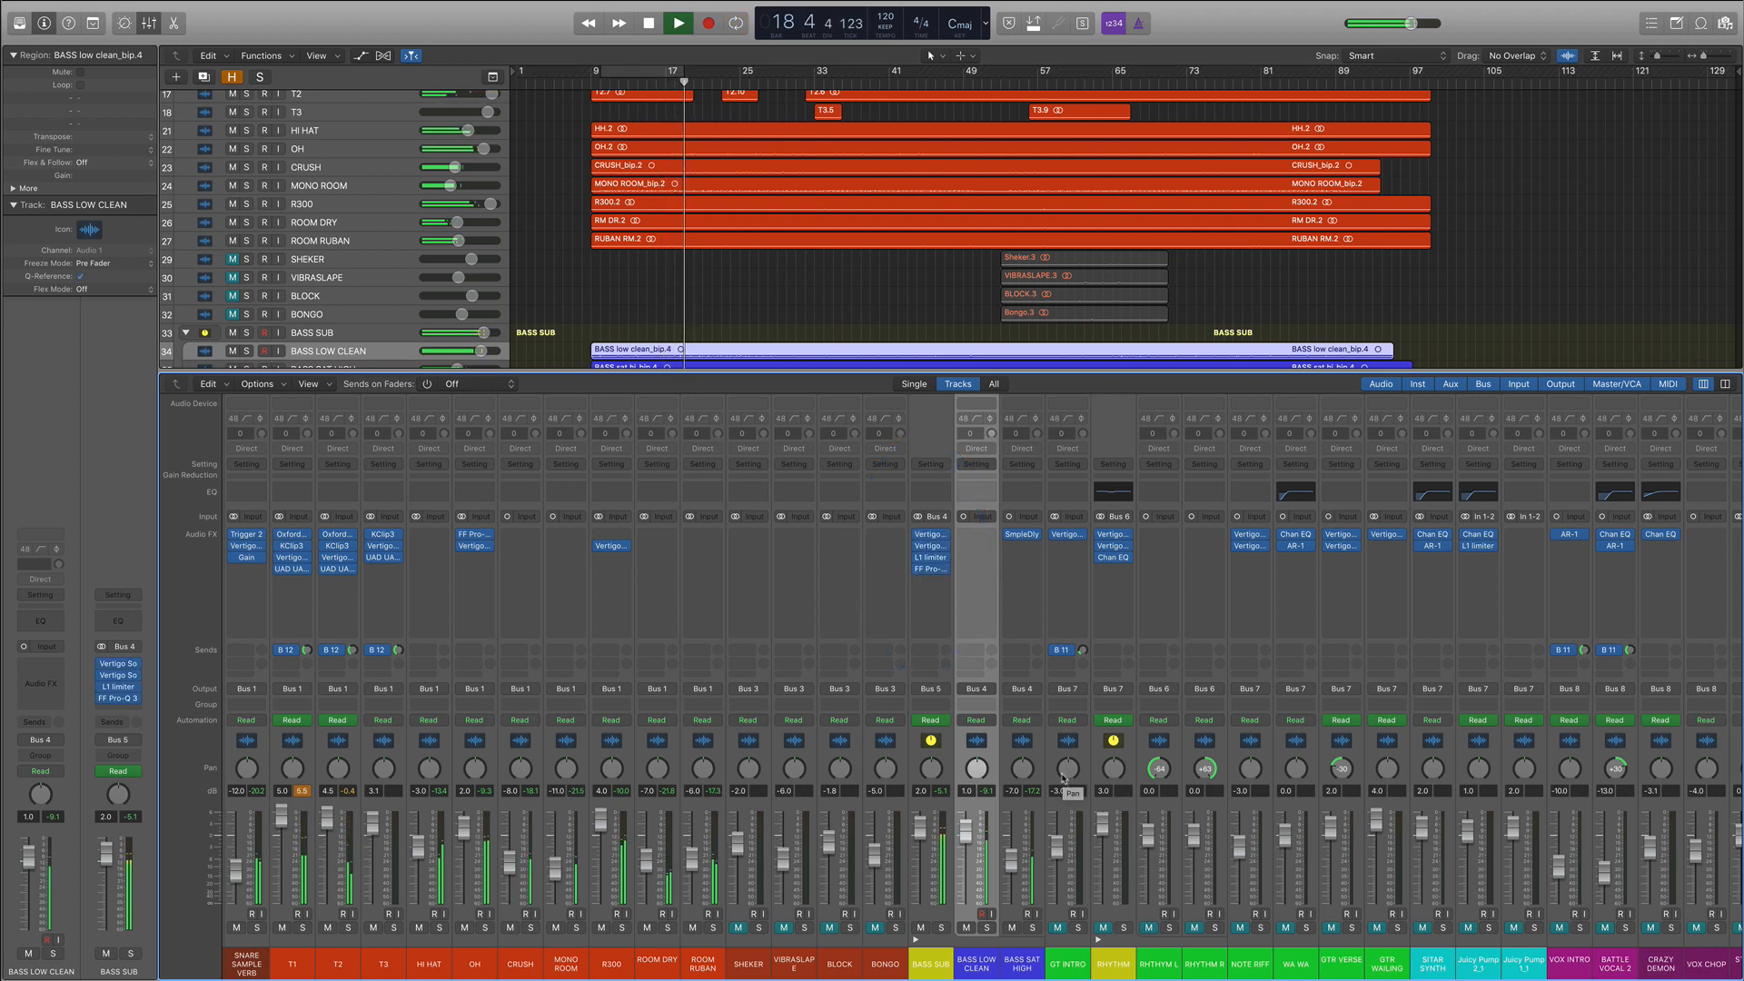
Step: Solo the RHYTHM bus and listen to the rhythm guitars on their own
scroll(634, 784, left, 4)
scroll(634, 783, left, 7)
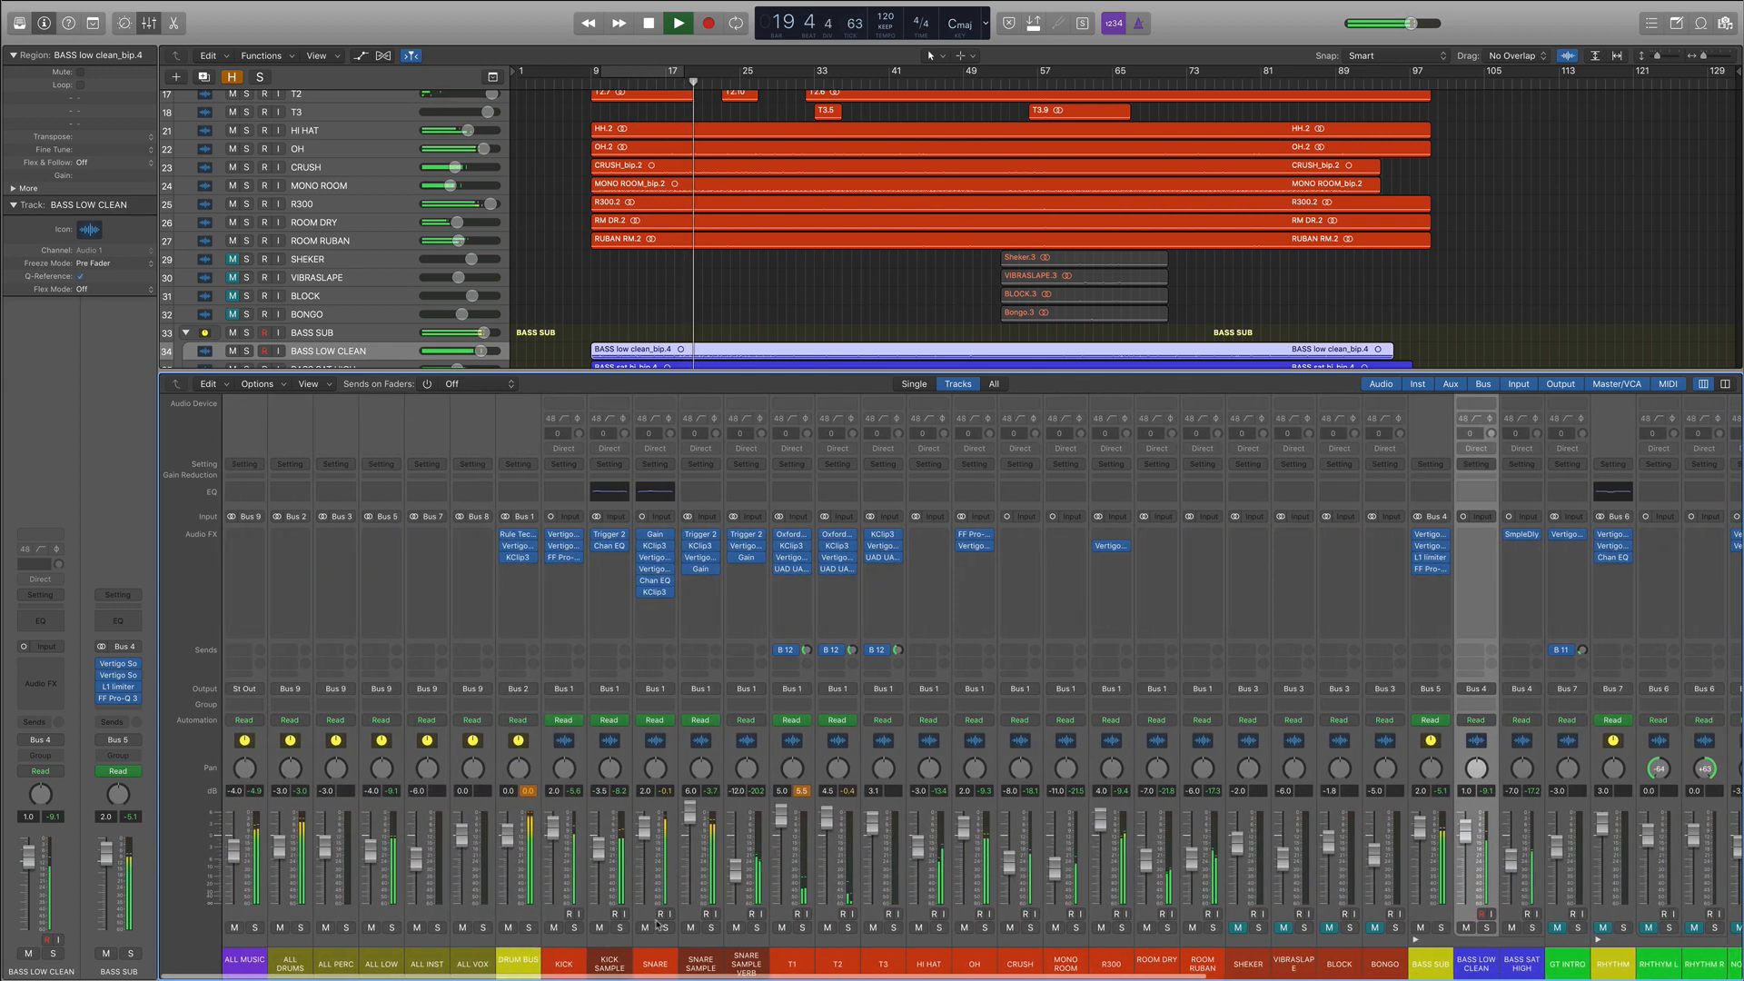
click(691, 927)
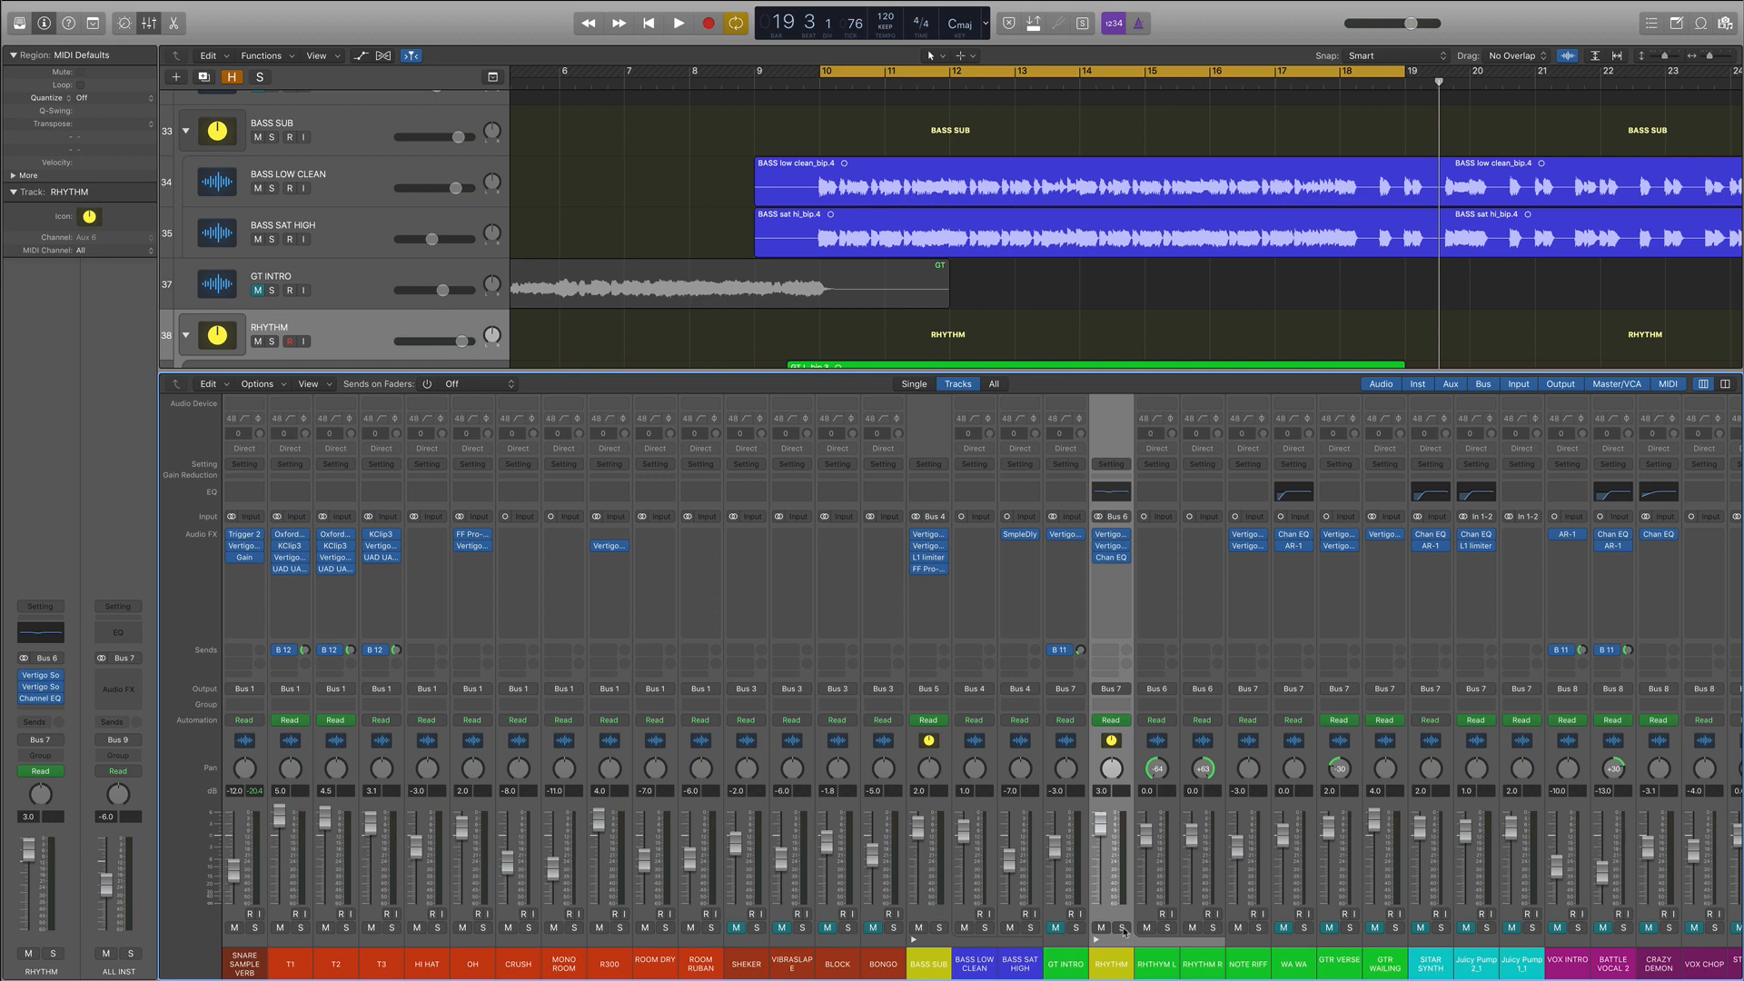
click(1123, 929)
key(space)
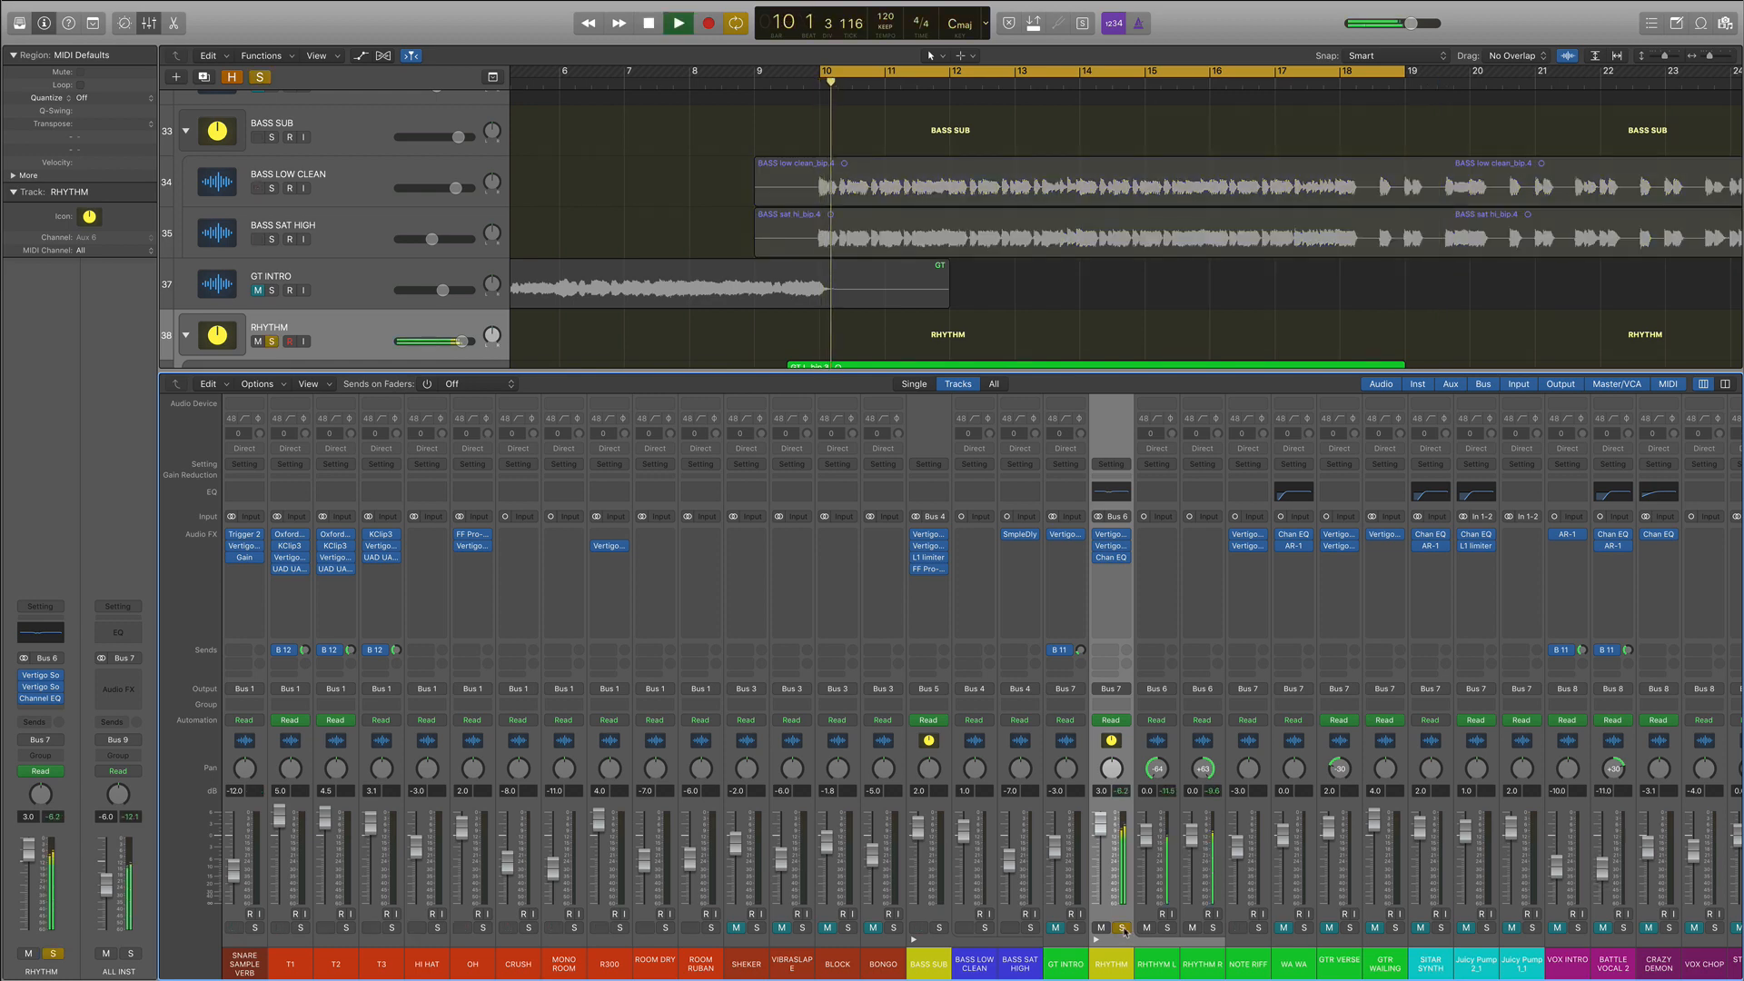
key(space)
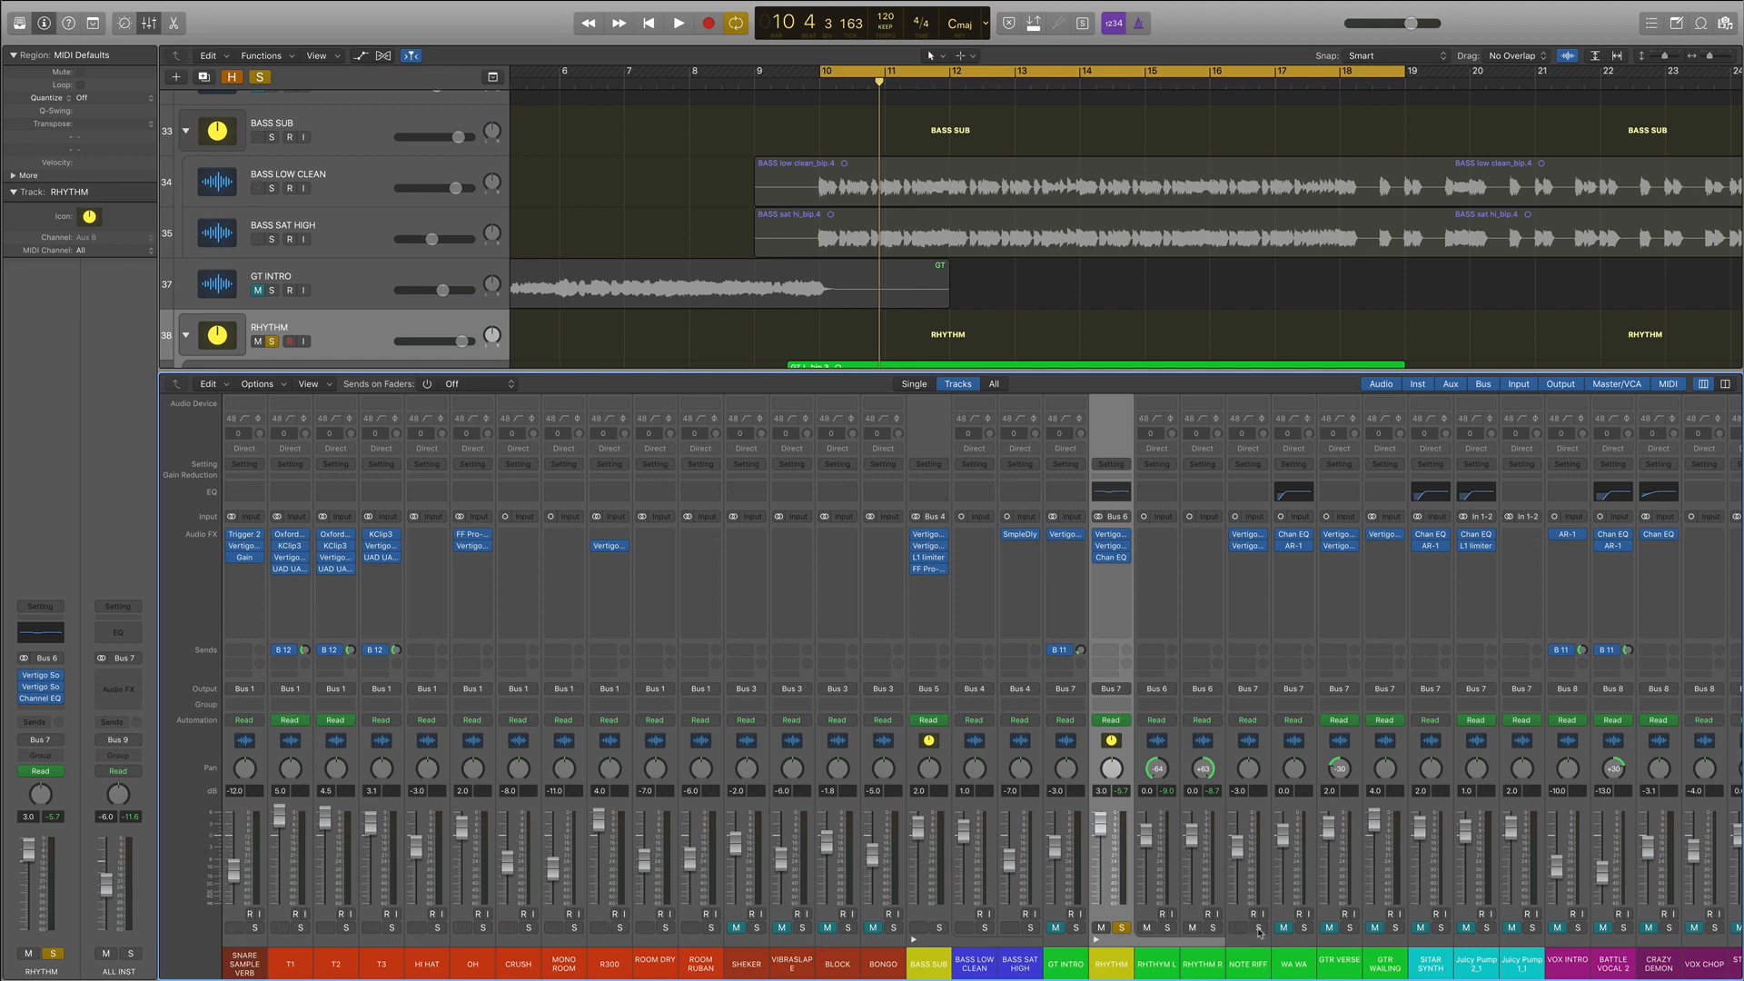
Step: Solo NOTE RIFF, play it without RHYTHM, and bring RHYTHM back into solo to hear both together
click(1258, 927)
click(1248, 744)
click(1122, 928)
key(space)
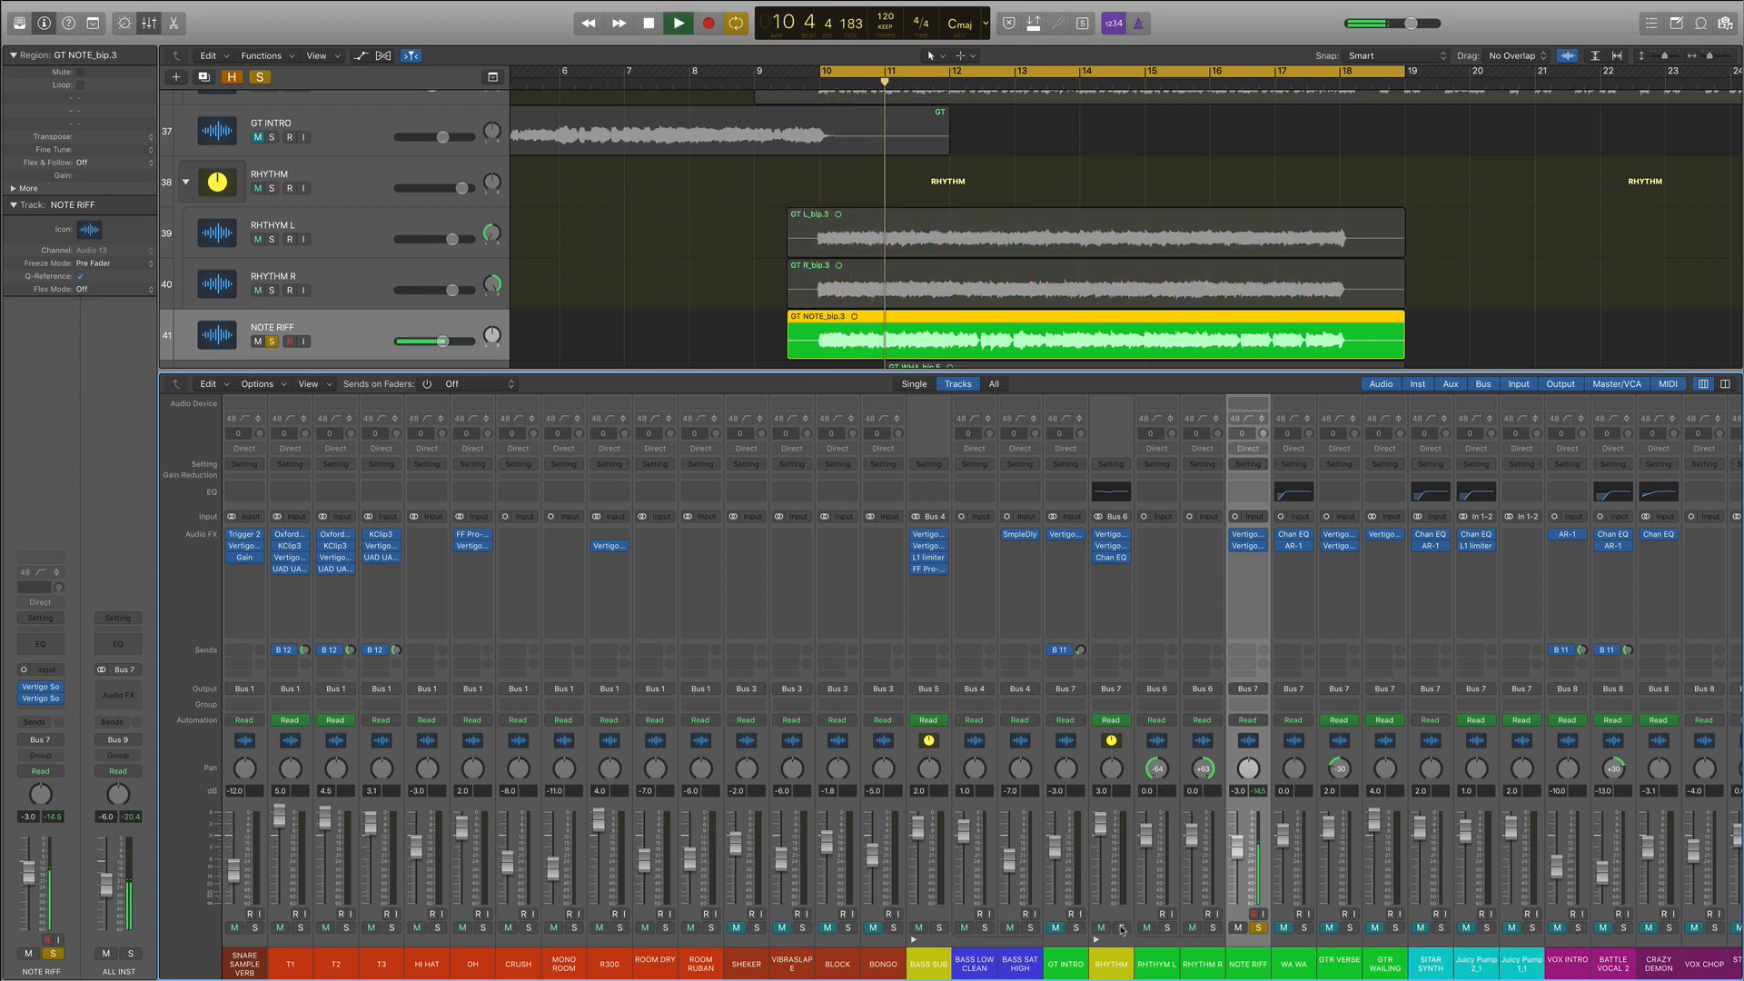
click(1122, 927)
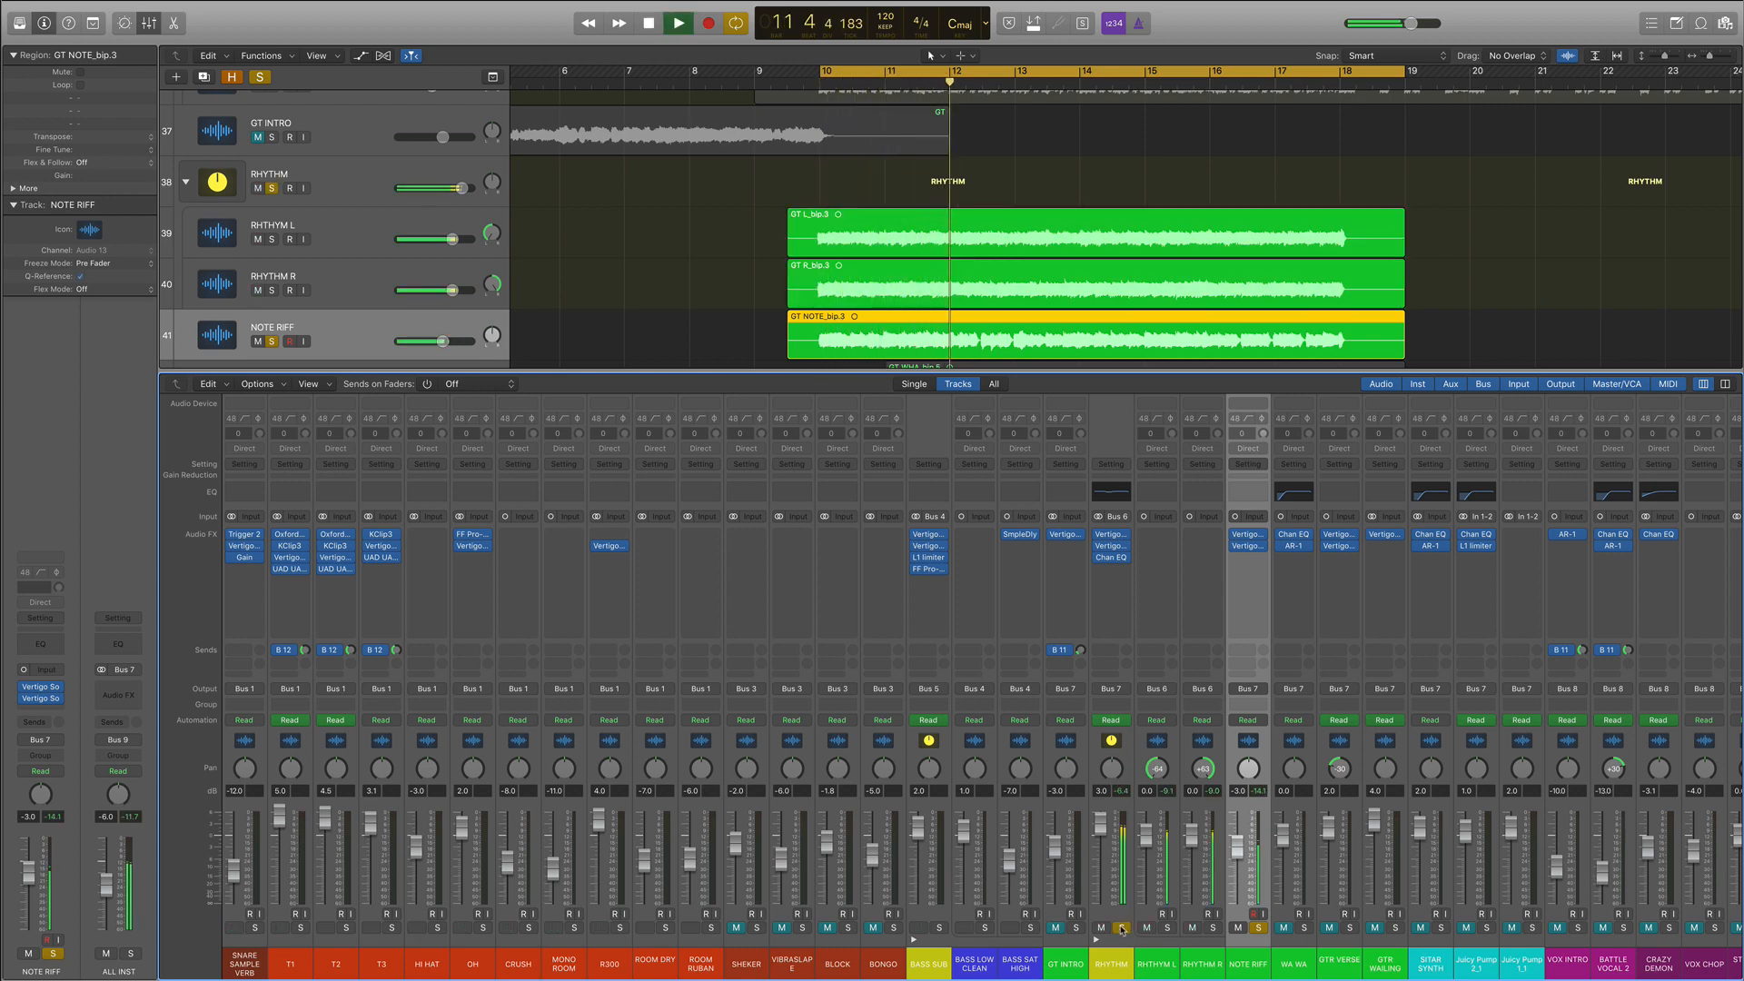
key(space)
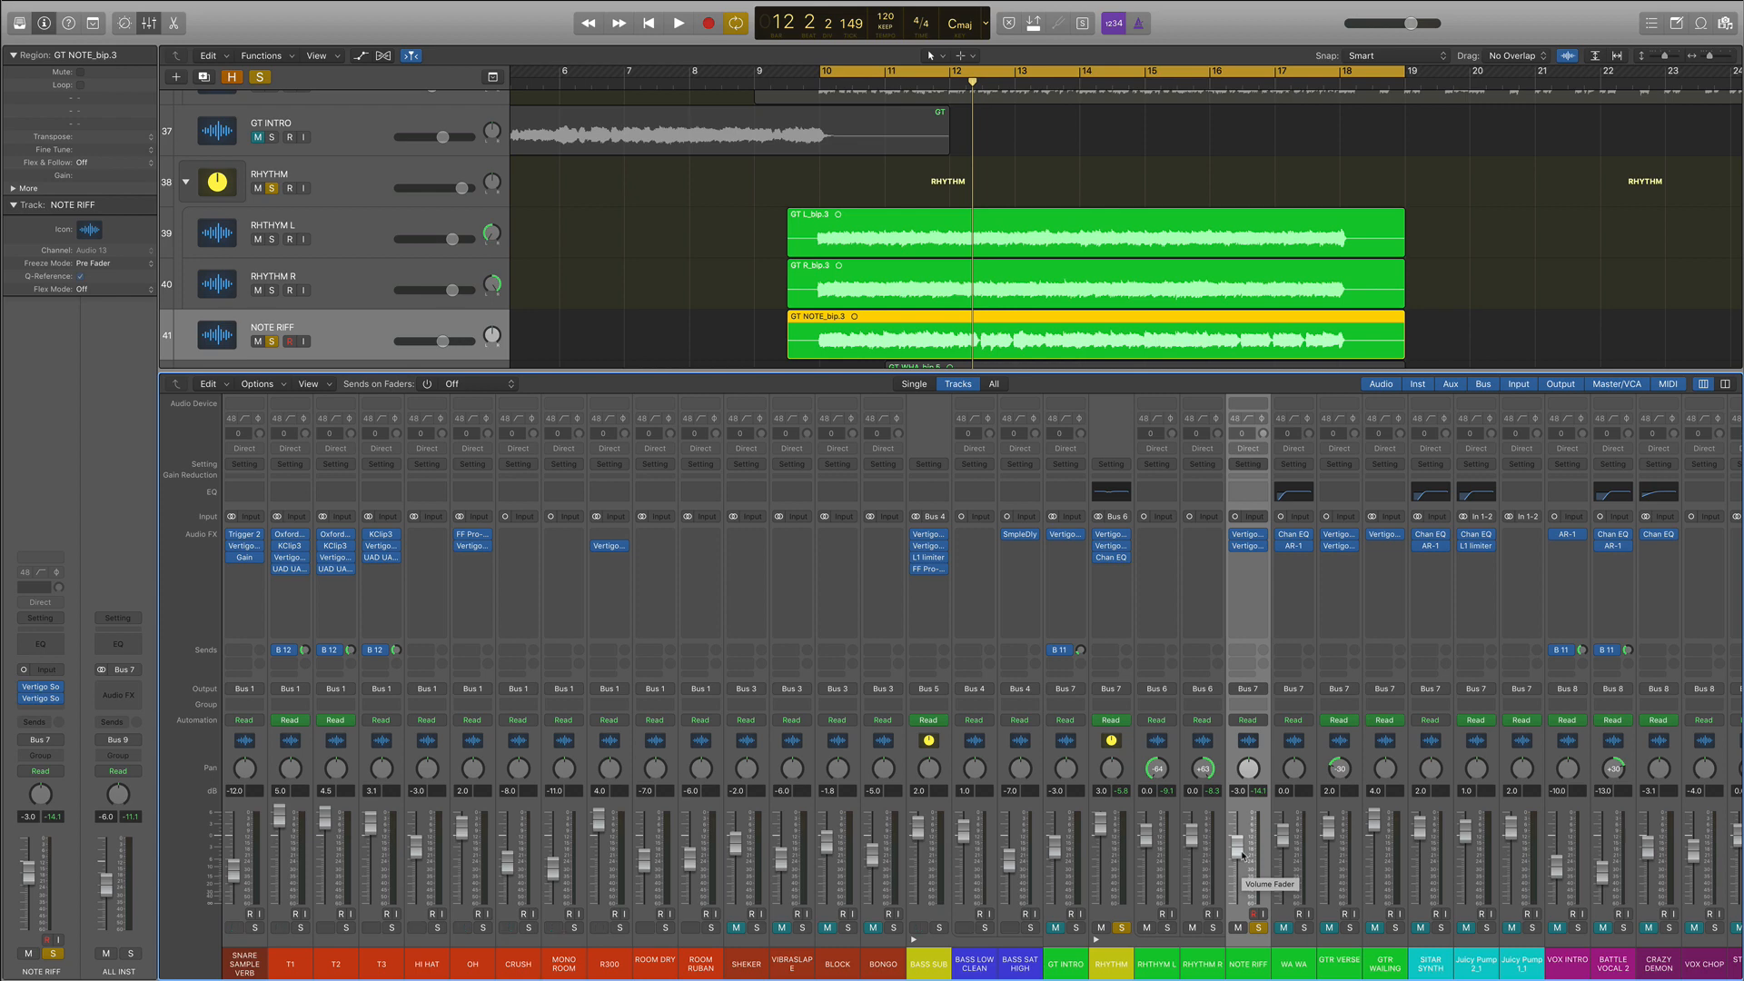
Step: Select the left and right rhythm guitar channels in turn and take NOTE RIFF out of solo
click(1156, 741)
click(1212, 741)
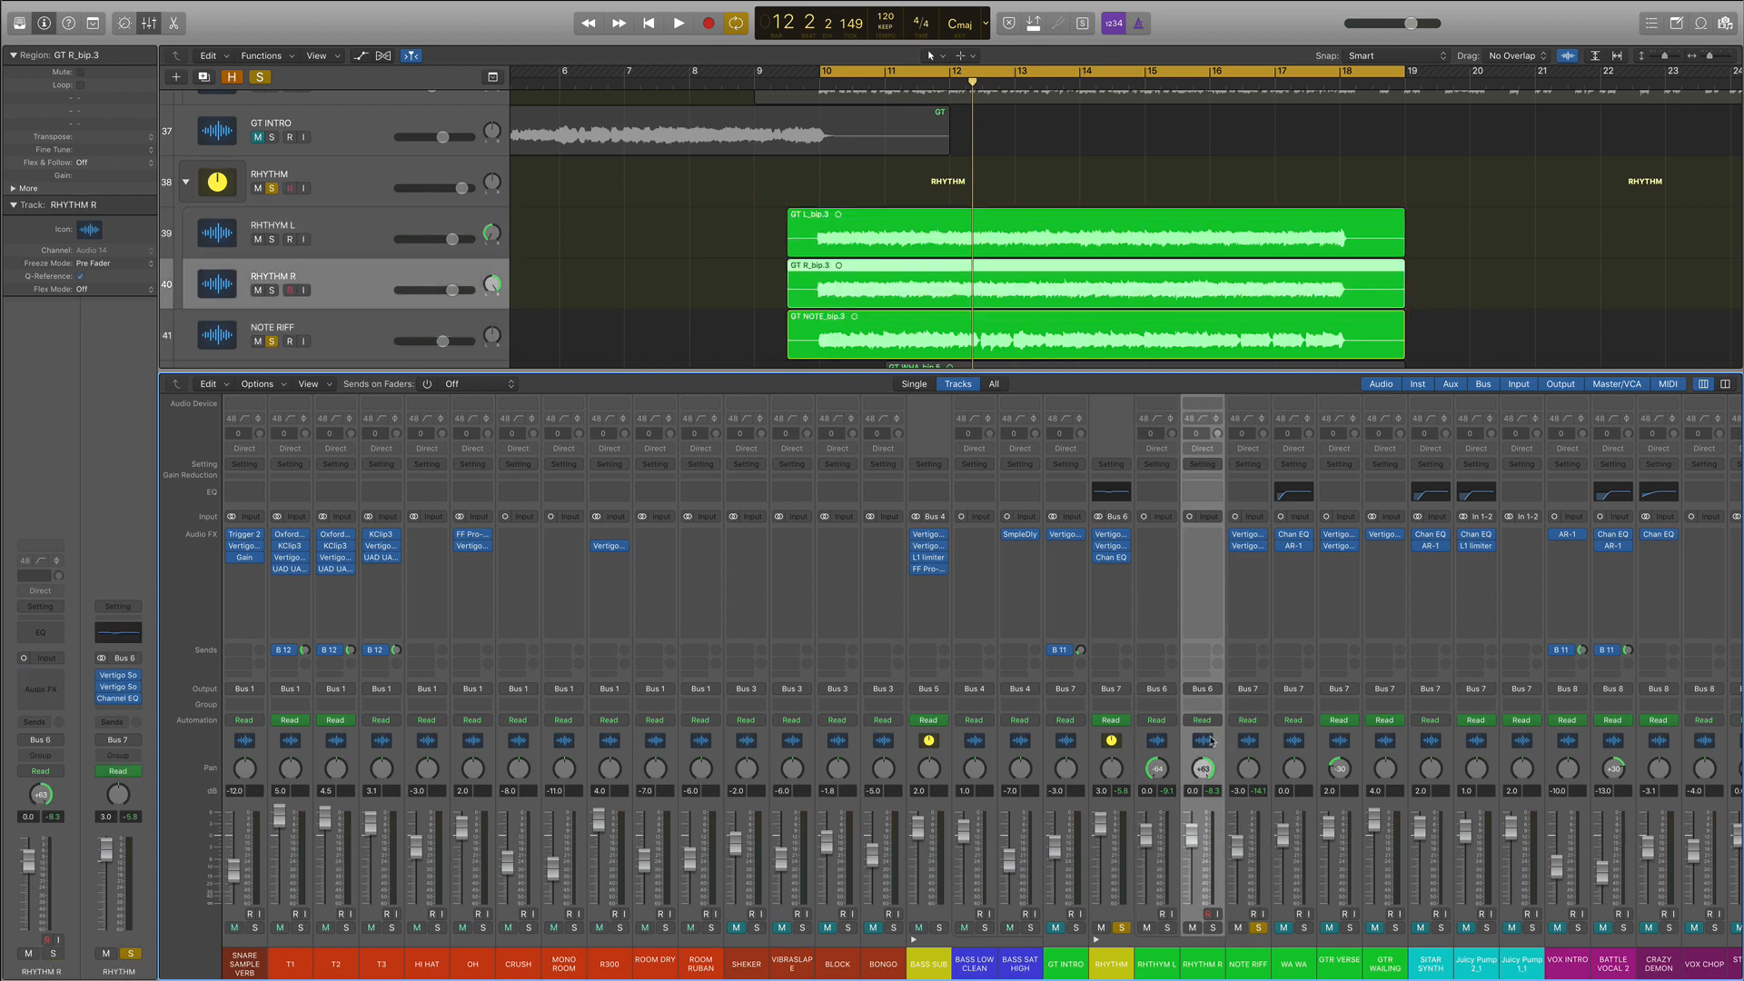
click(1259, 928)
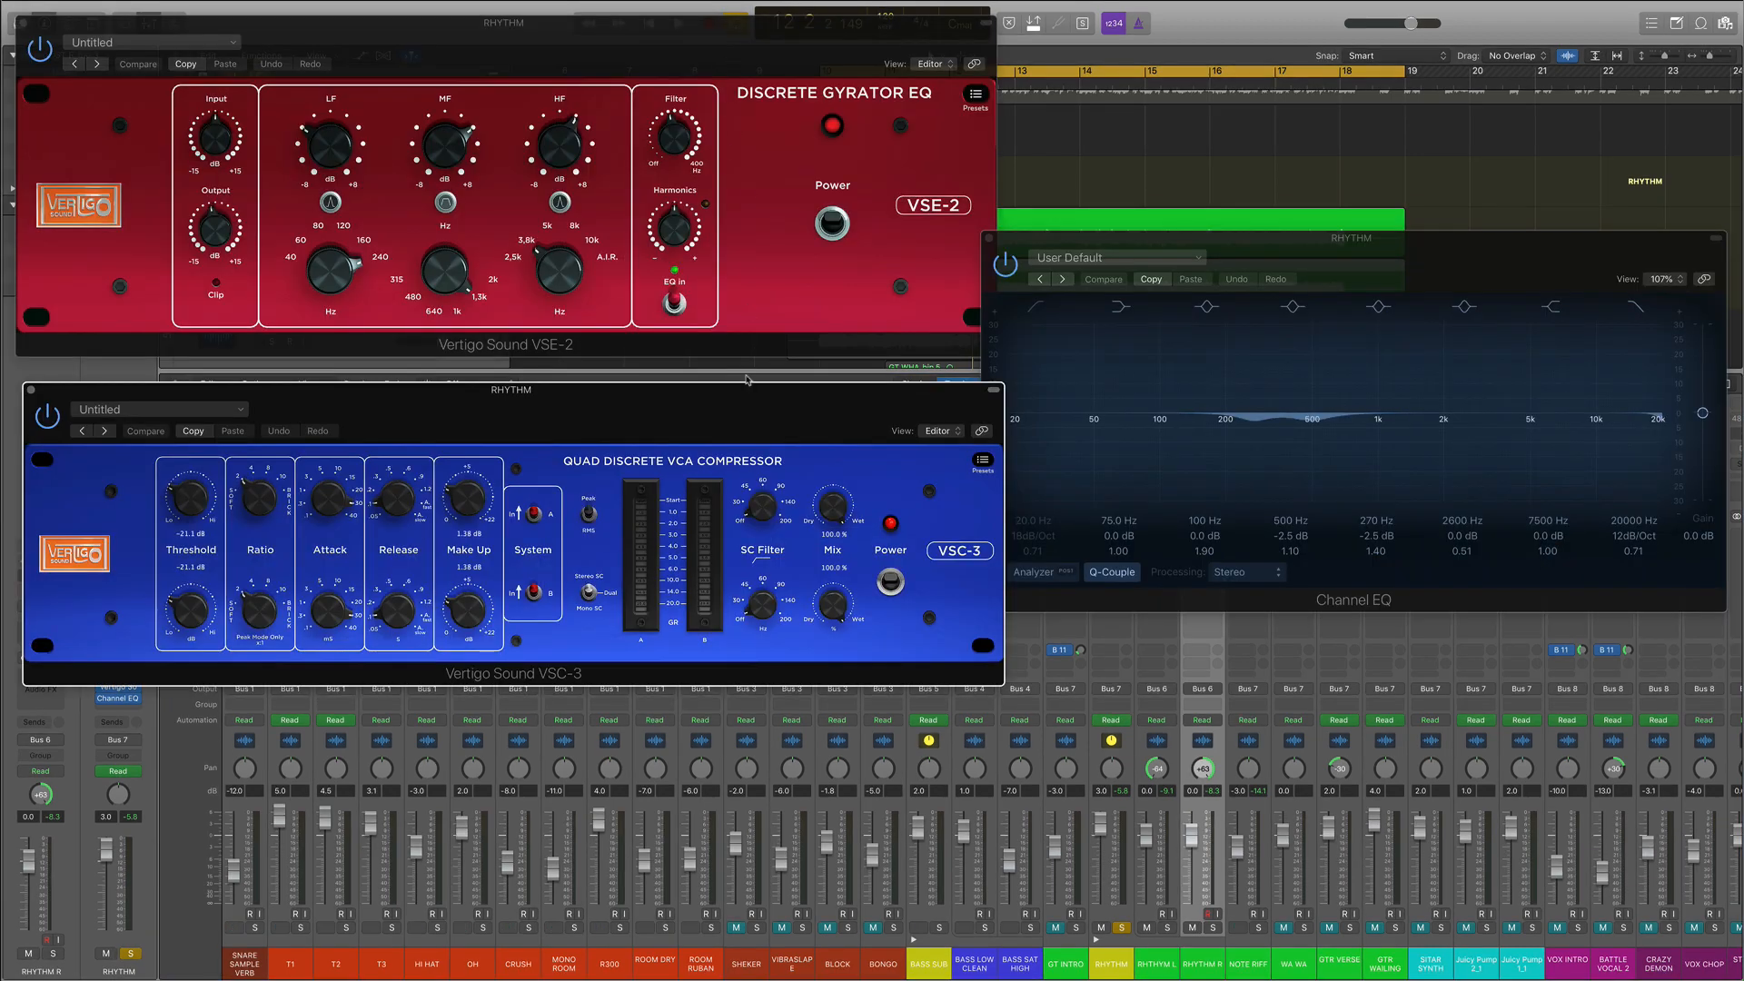
Step: Bypass the Channel EQ and VSC-3 on RHYTHM and compare the guitars with the VSE-2's power off and on
click(1003, 263)
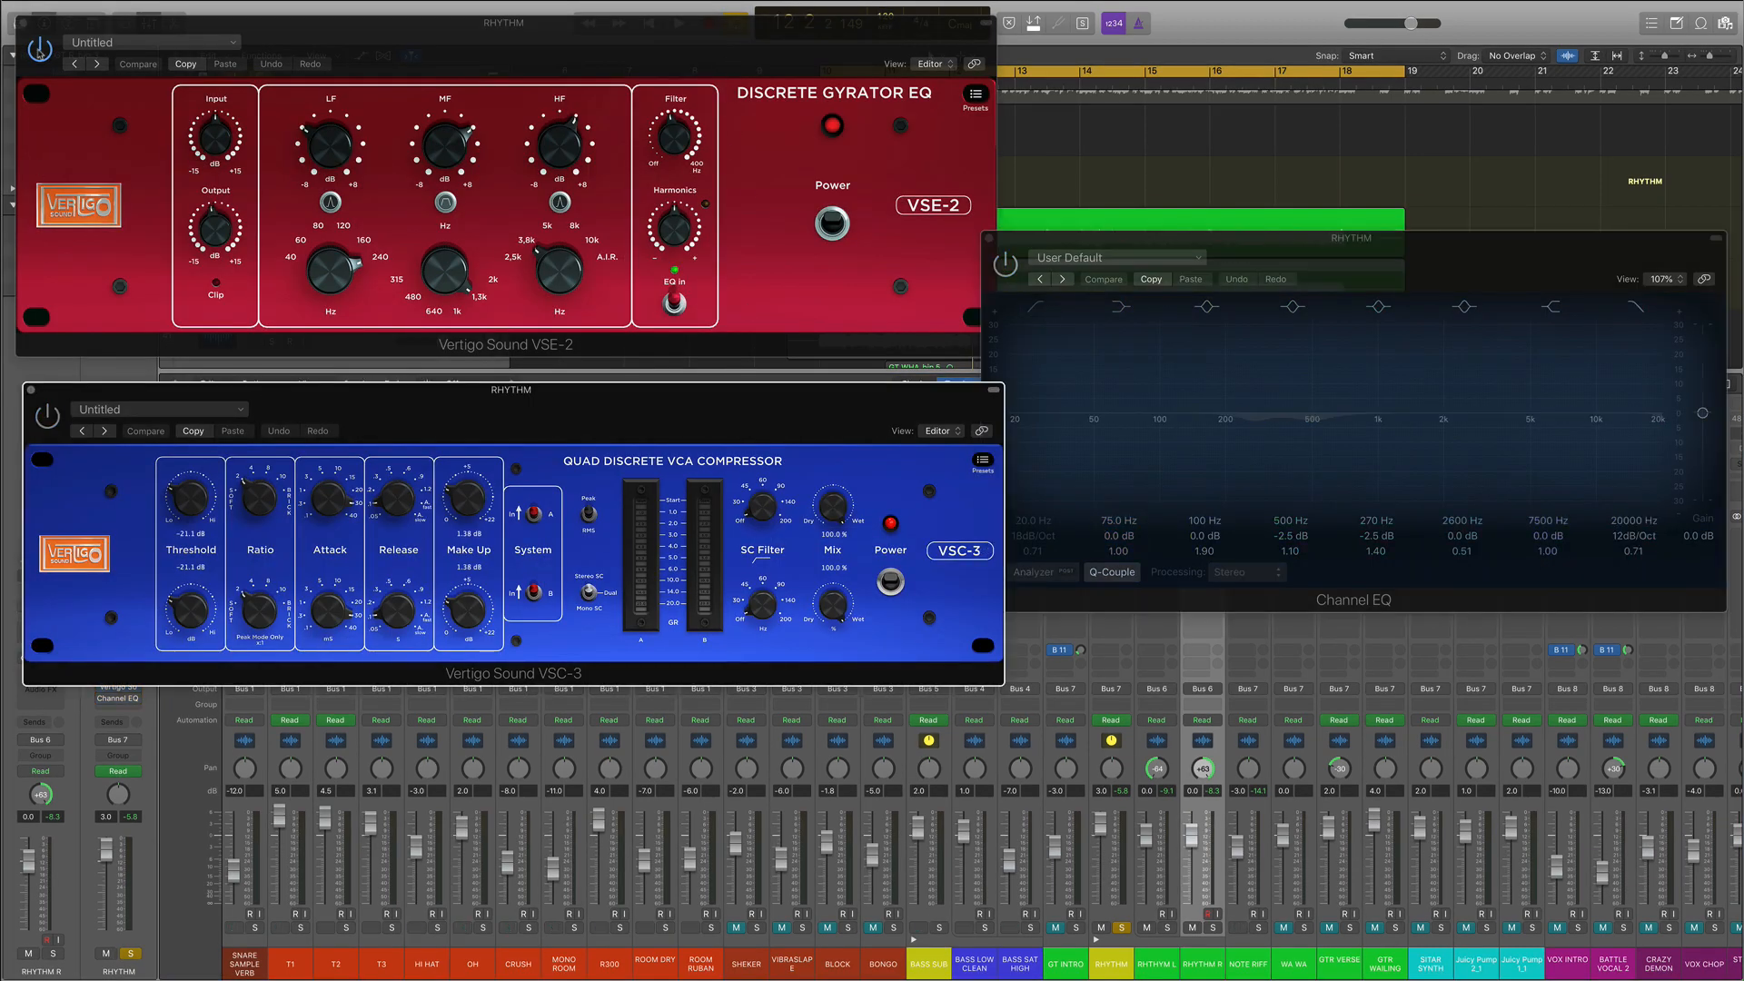
click(832, 223)
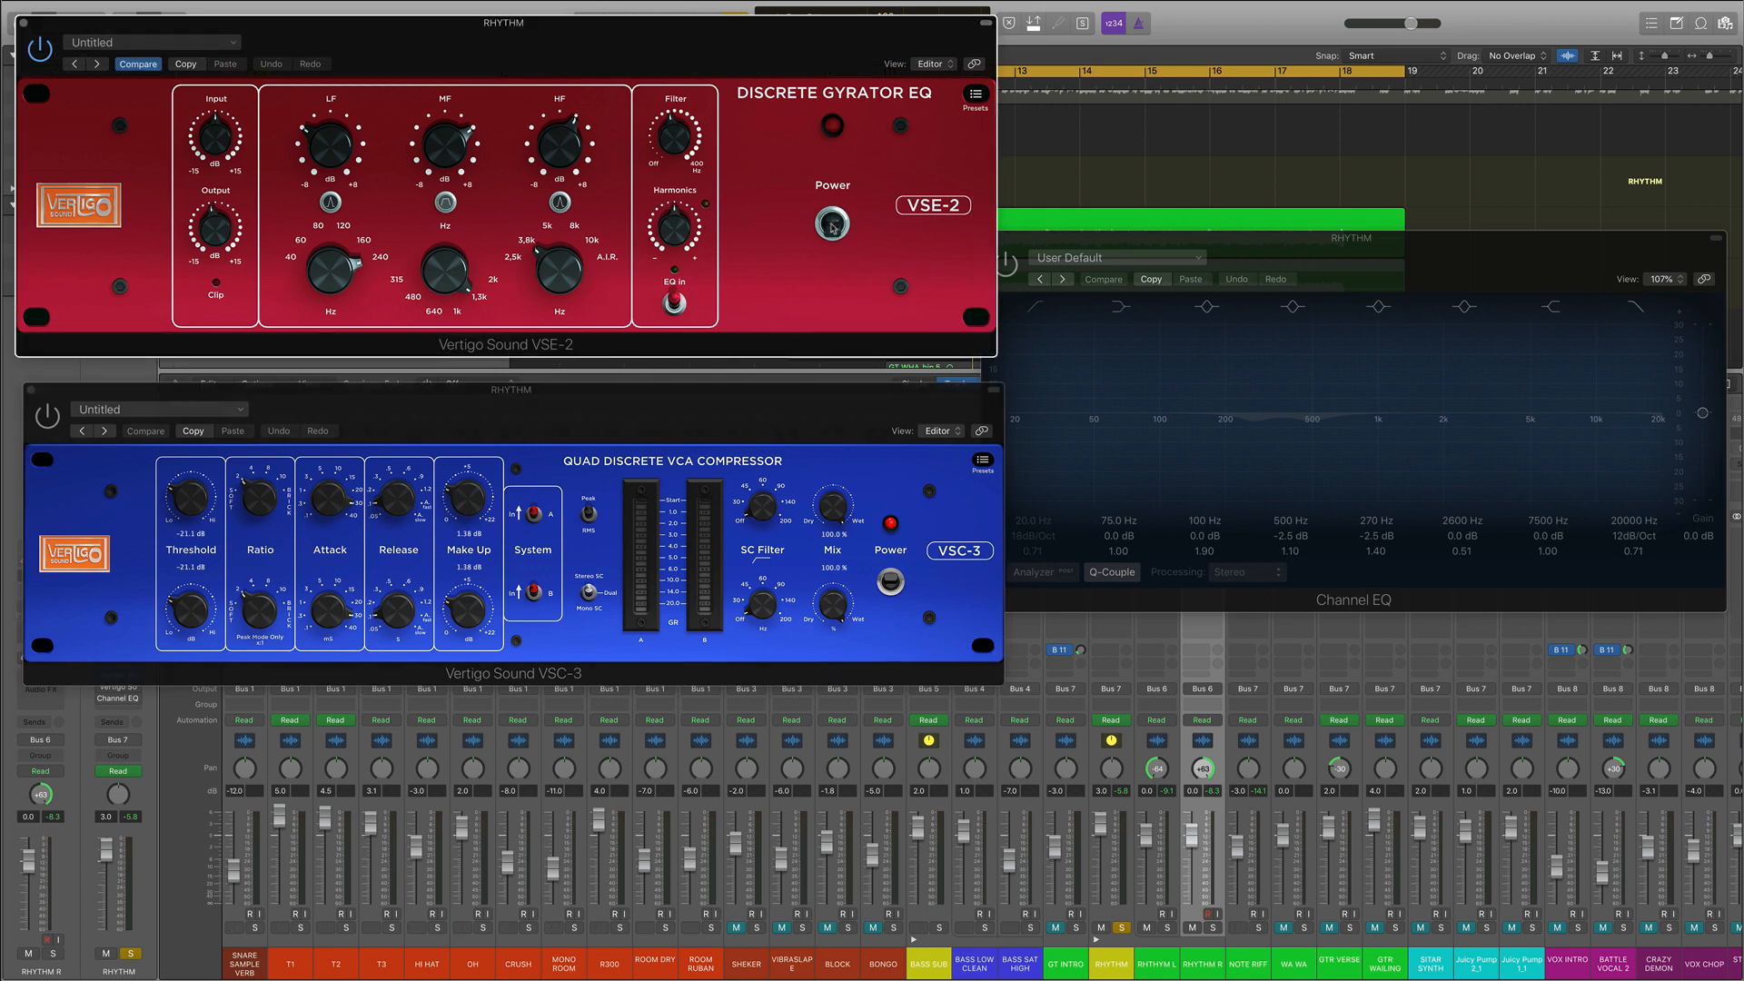
key(space)
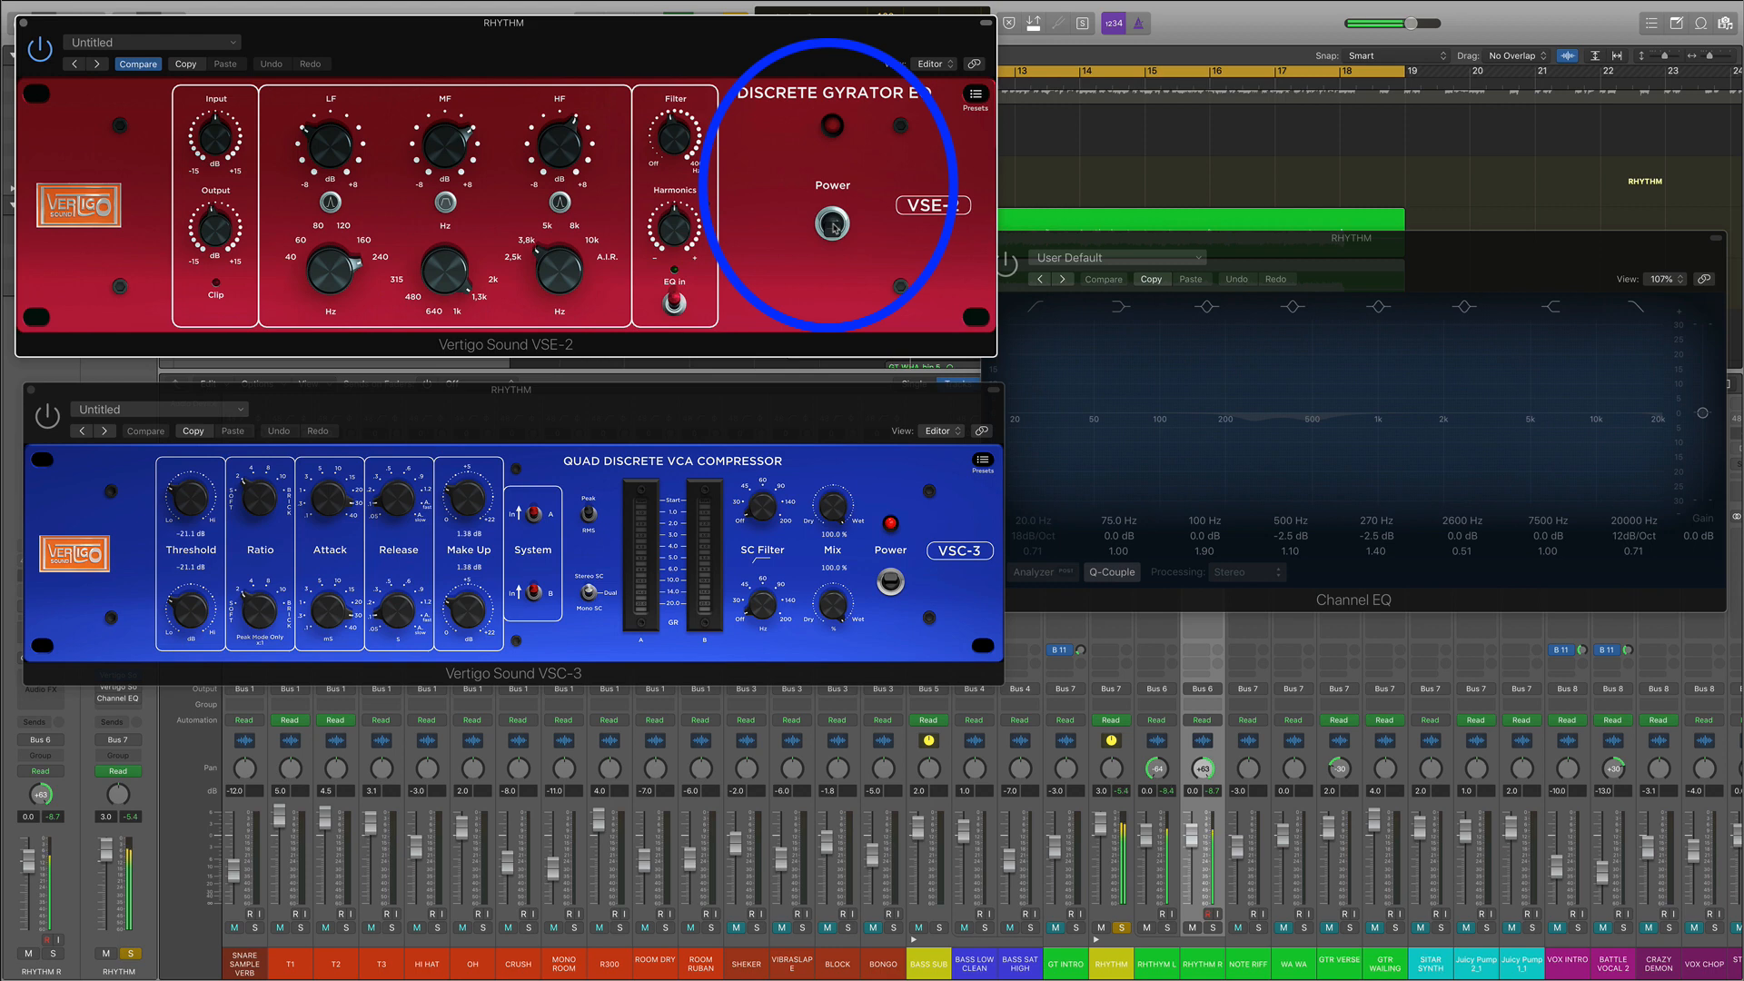
click(833, 225)
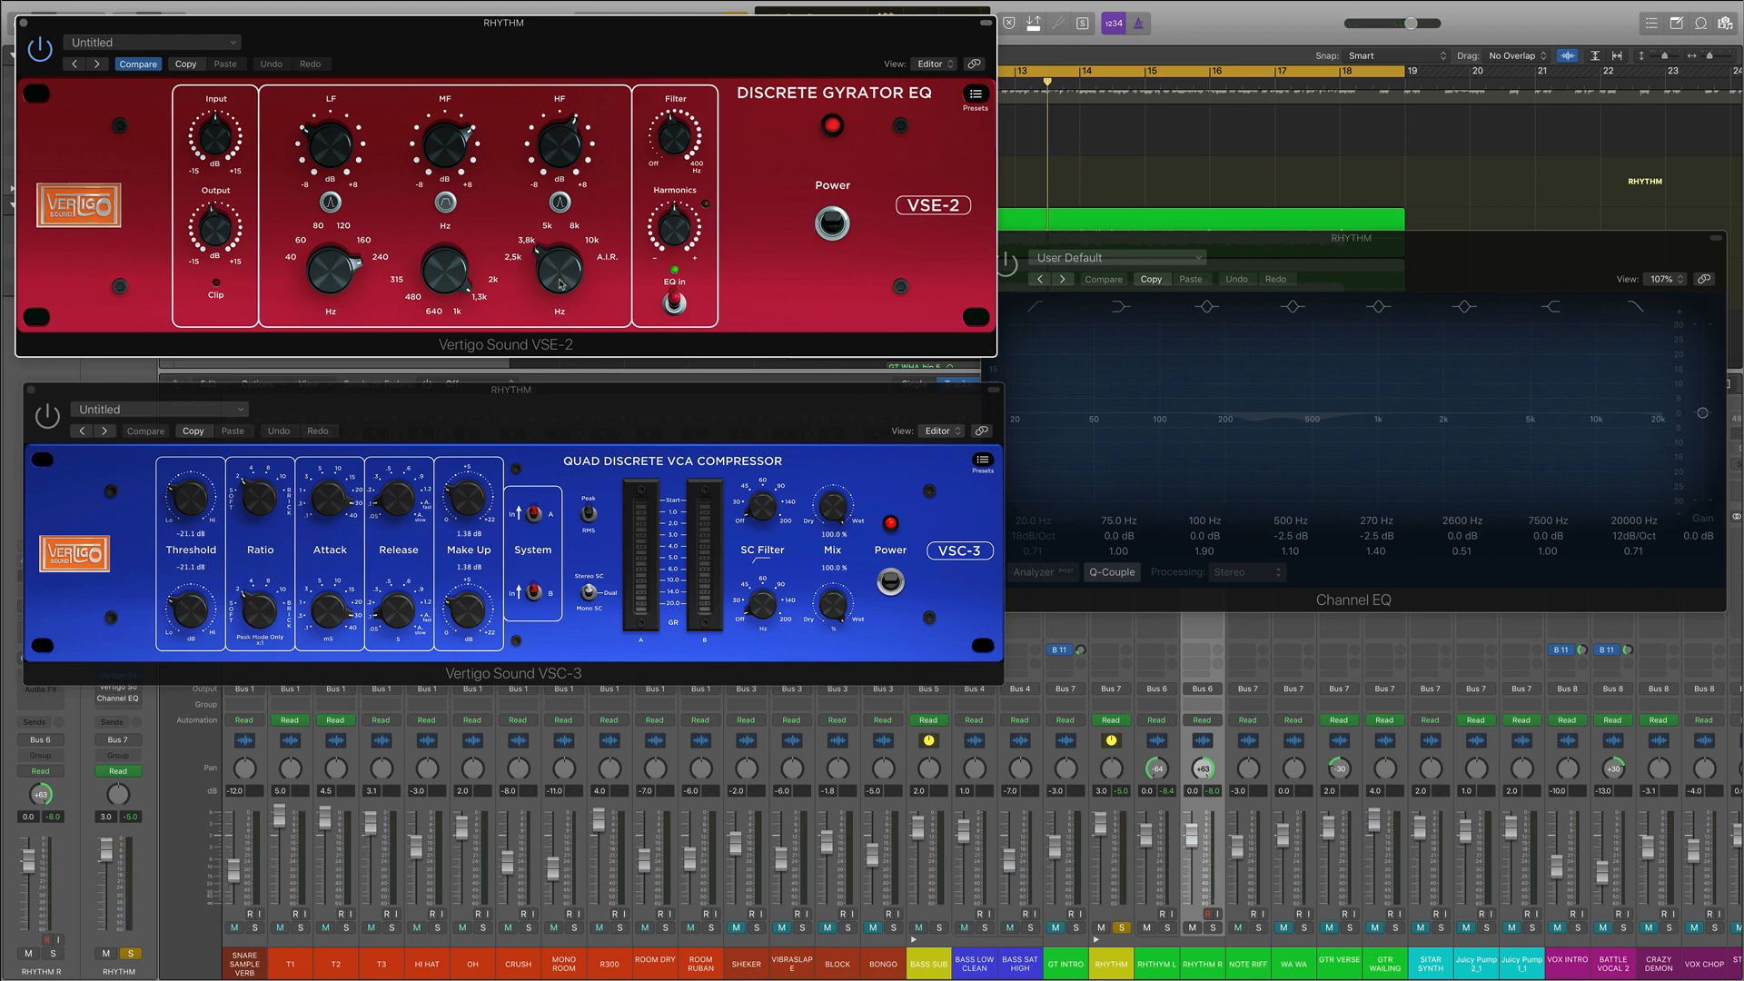
Step: Reactivate the VSC-3 compressor and the Channel EQ on RHYTHM one after the other while the guitars play
click(44, 419)
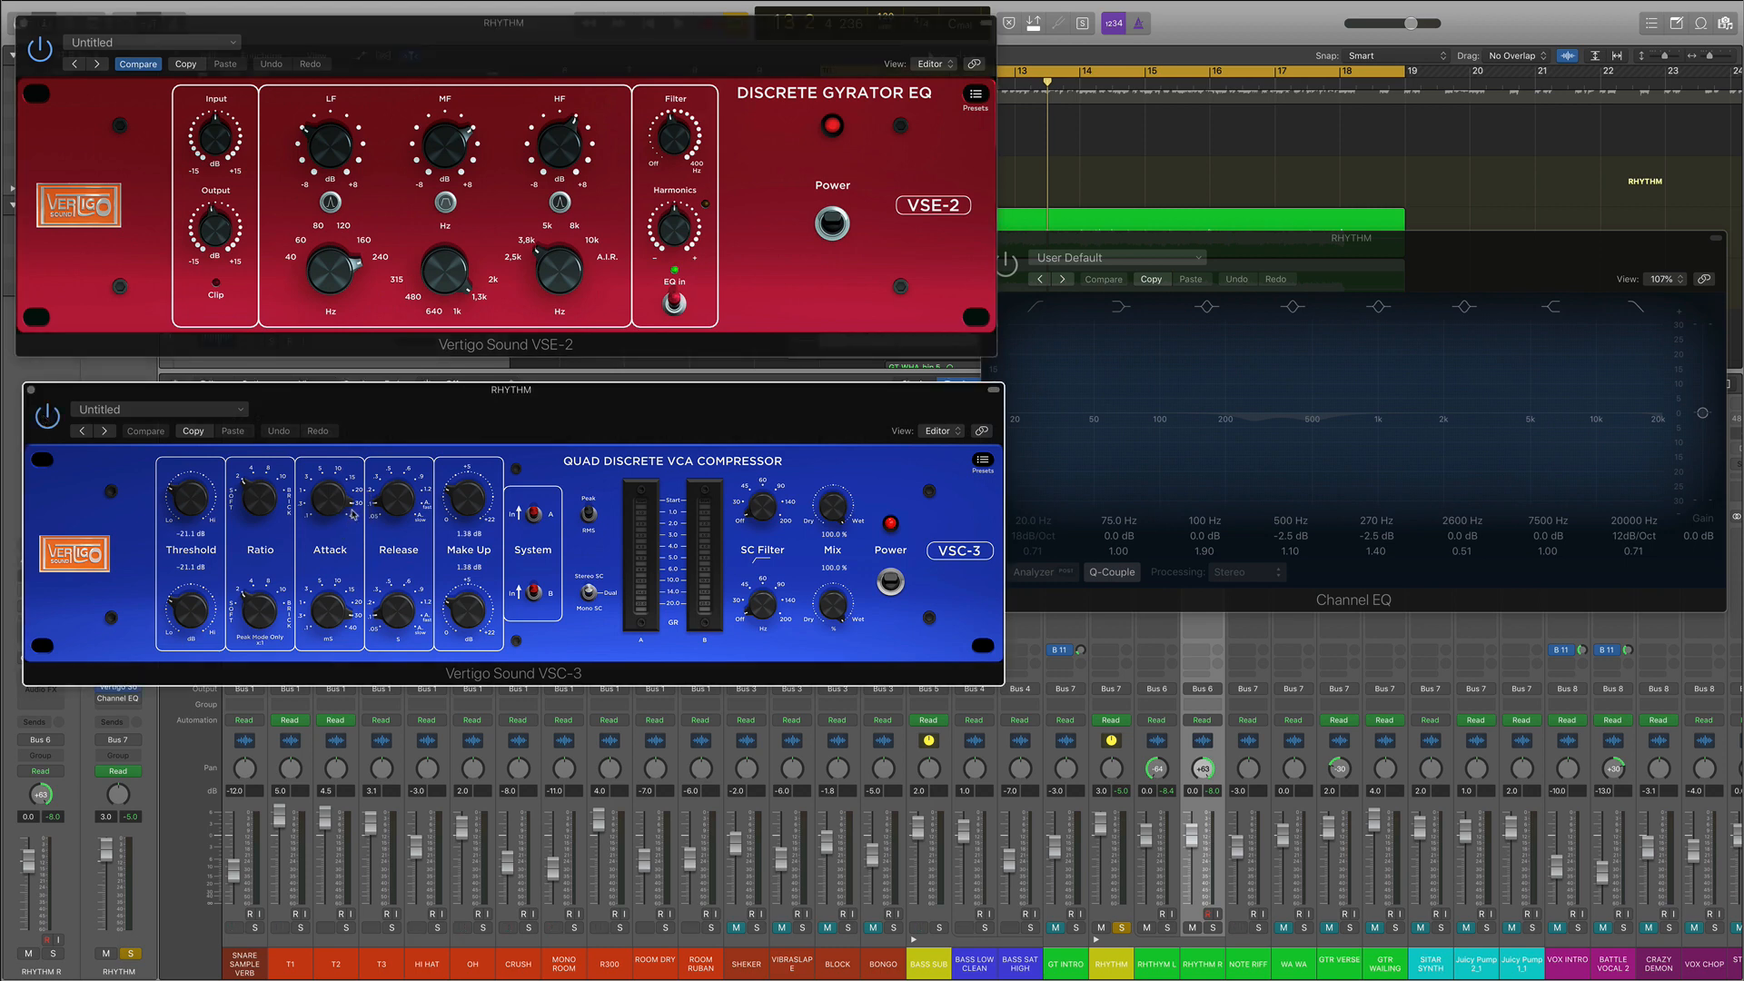
key(space)
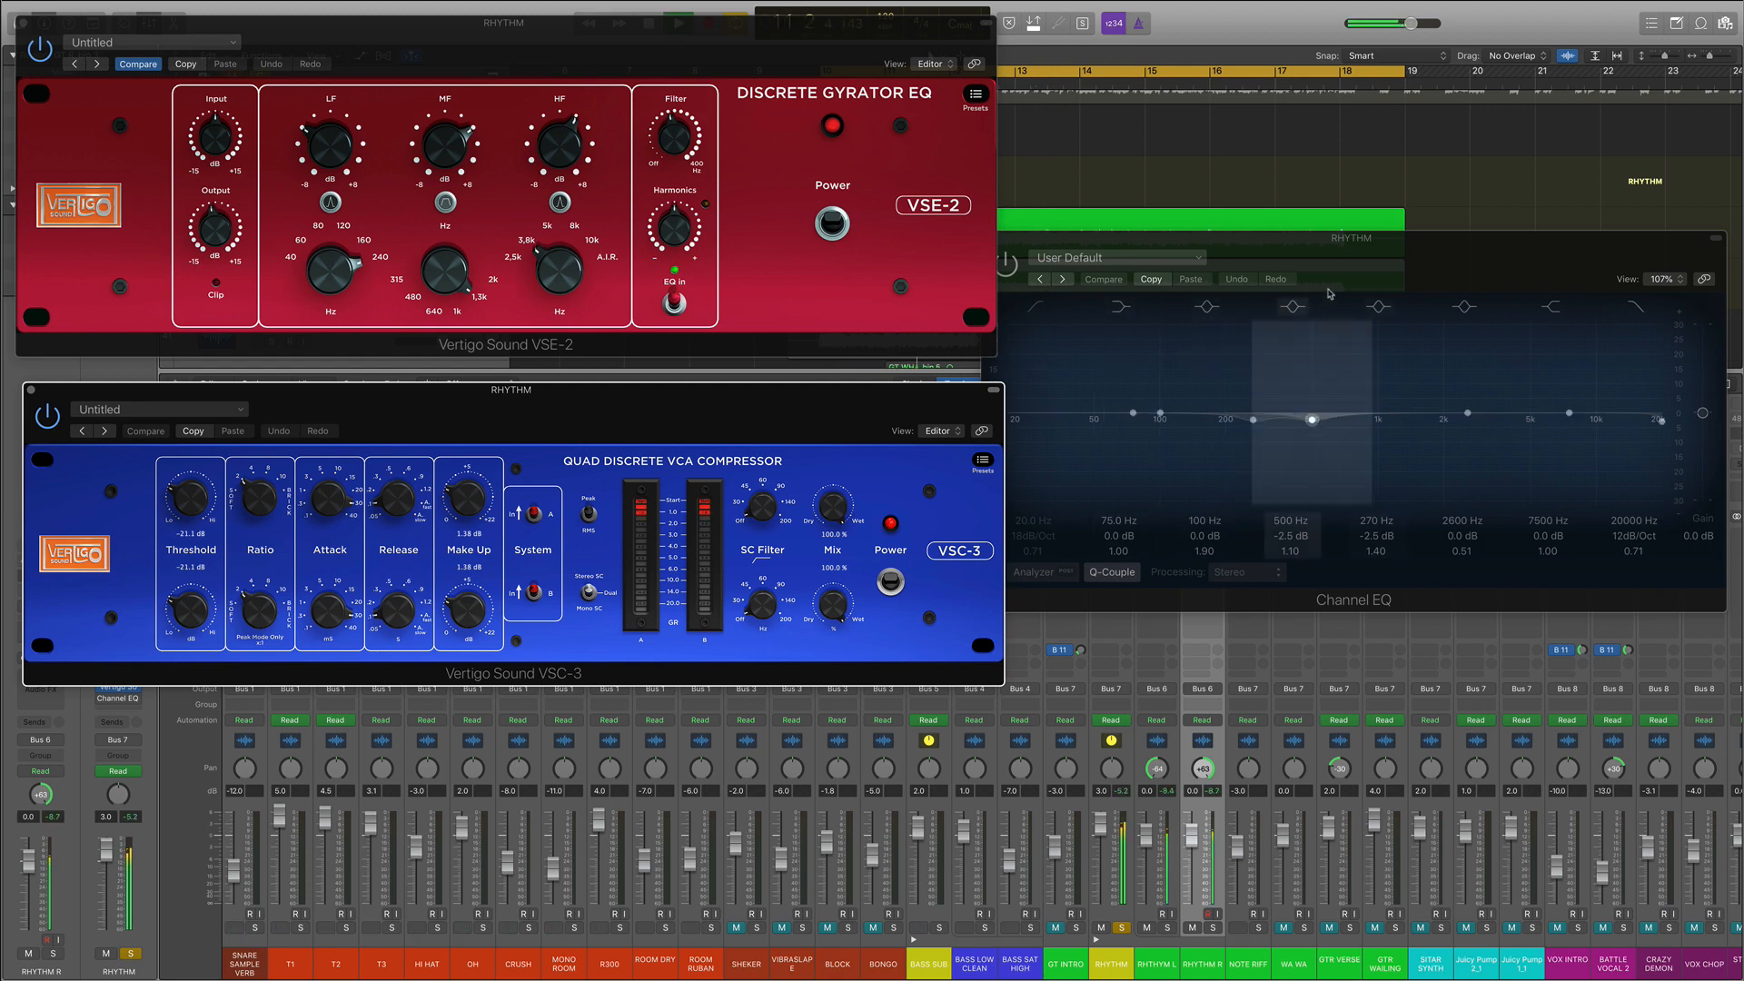
drag(1355, 277, 1371, 275)
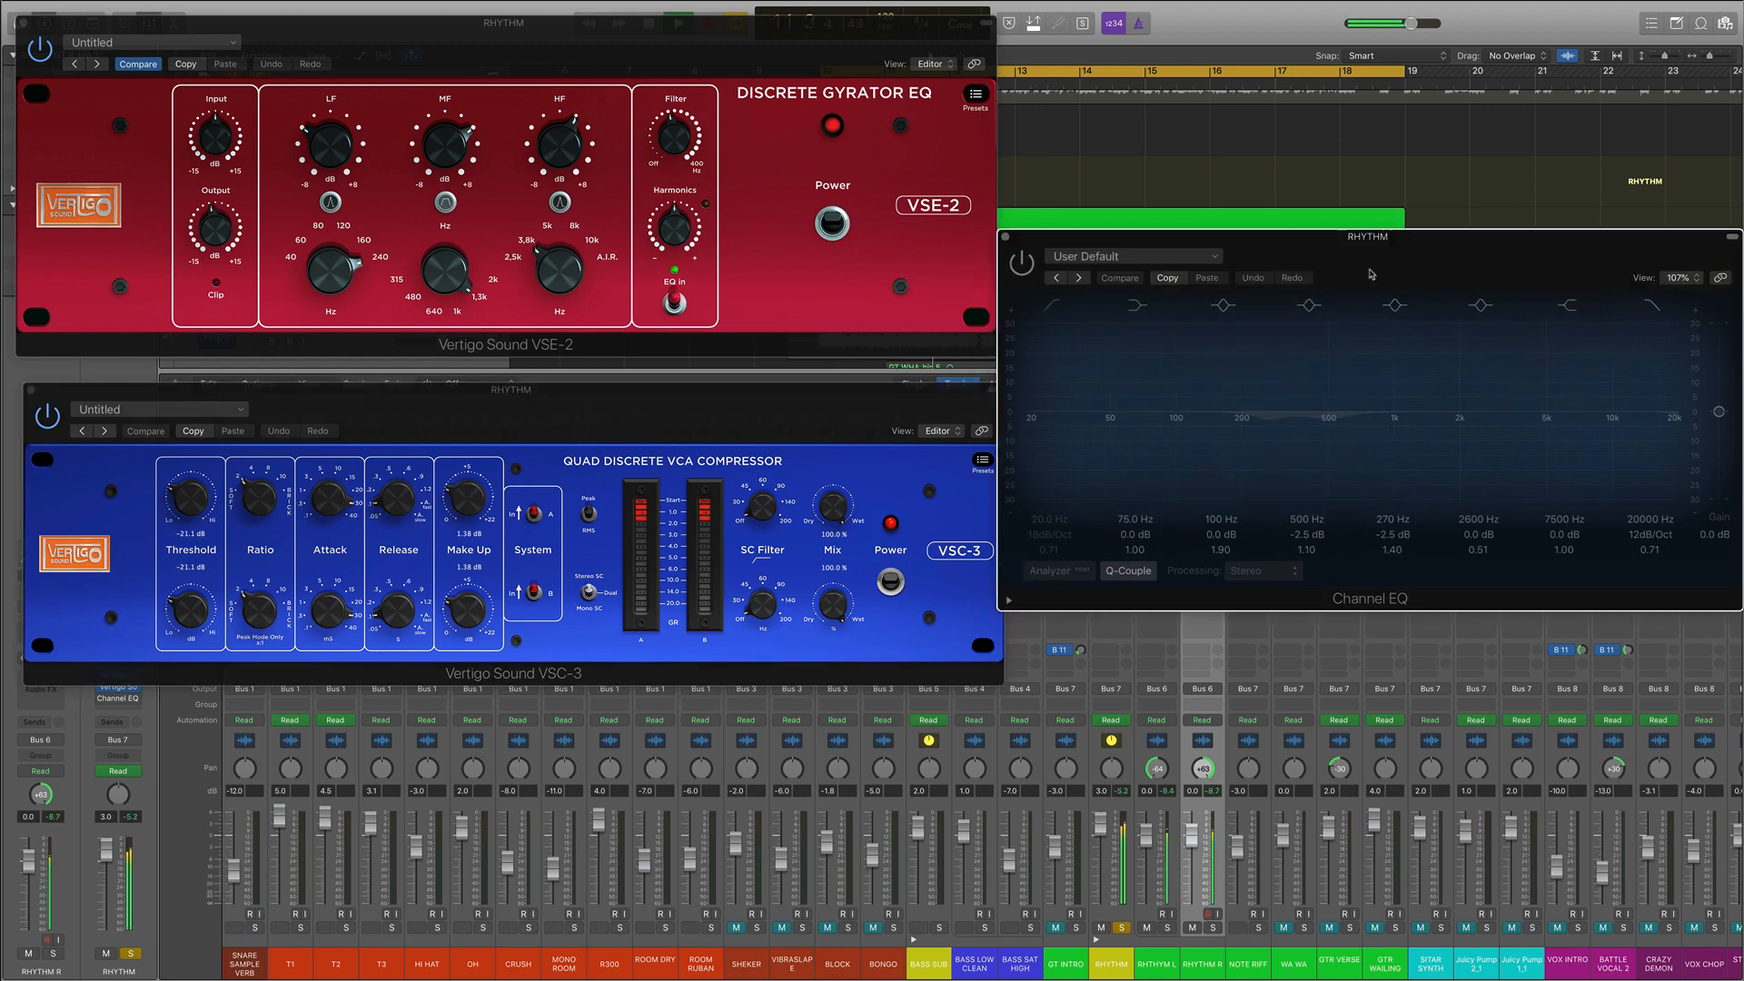
click(1021, 264)
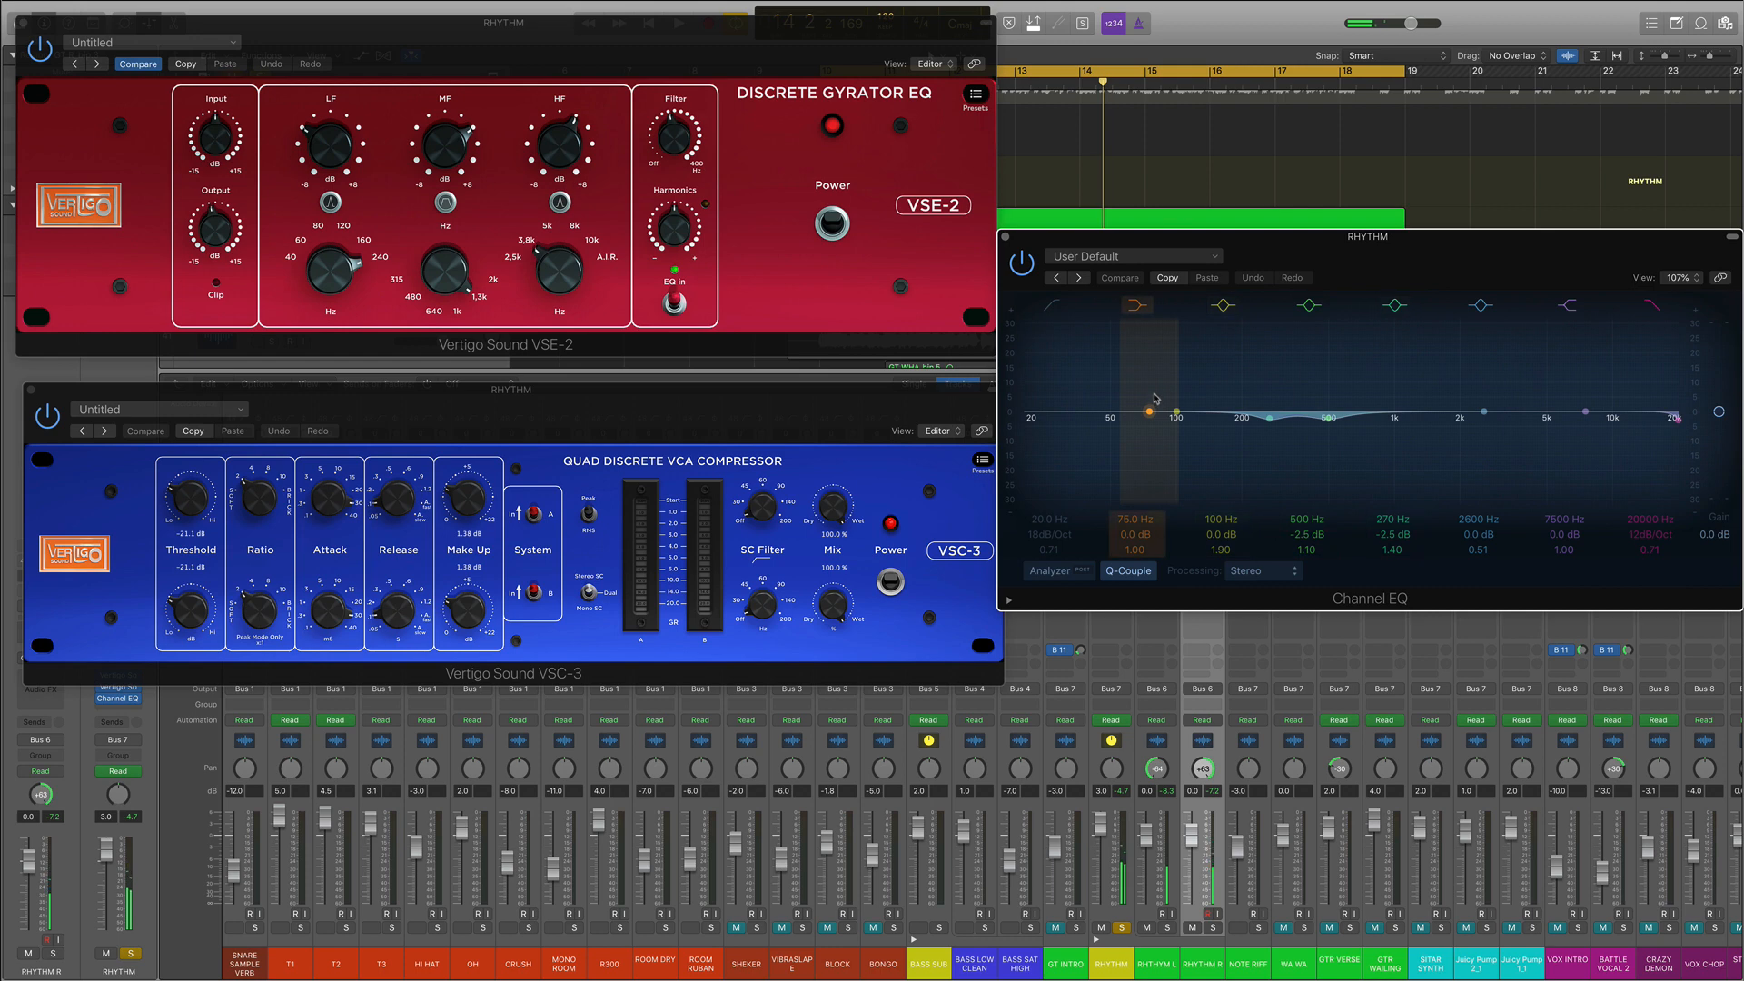
Step: Unsolo RHYTHM and compare the full mix with its VSE-2 and Channel EQ off and on, leaving both active
click(1122, 927)
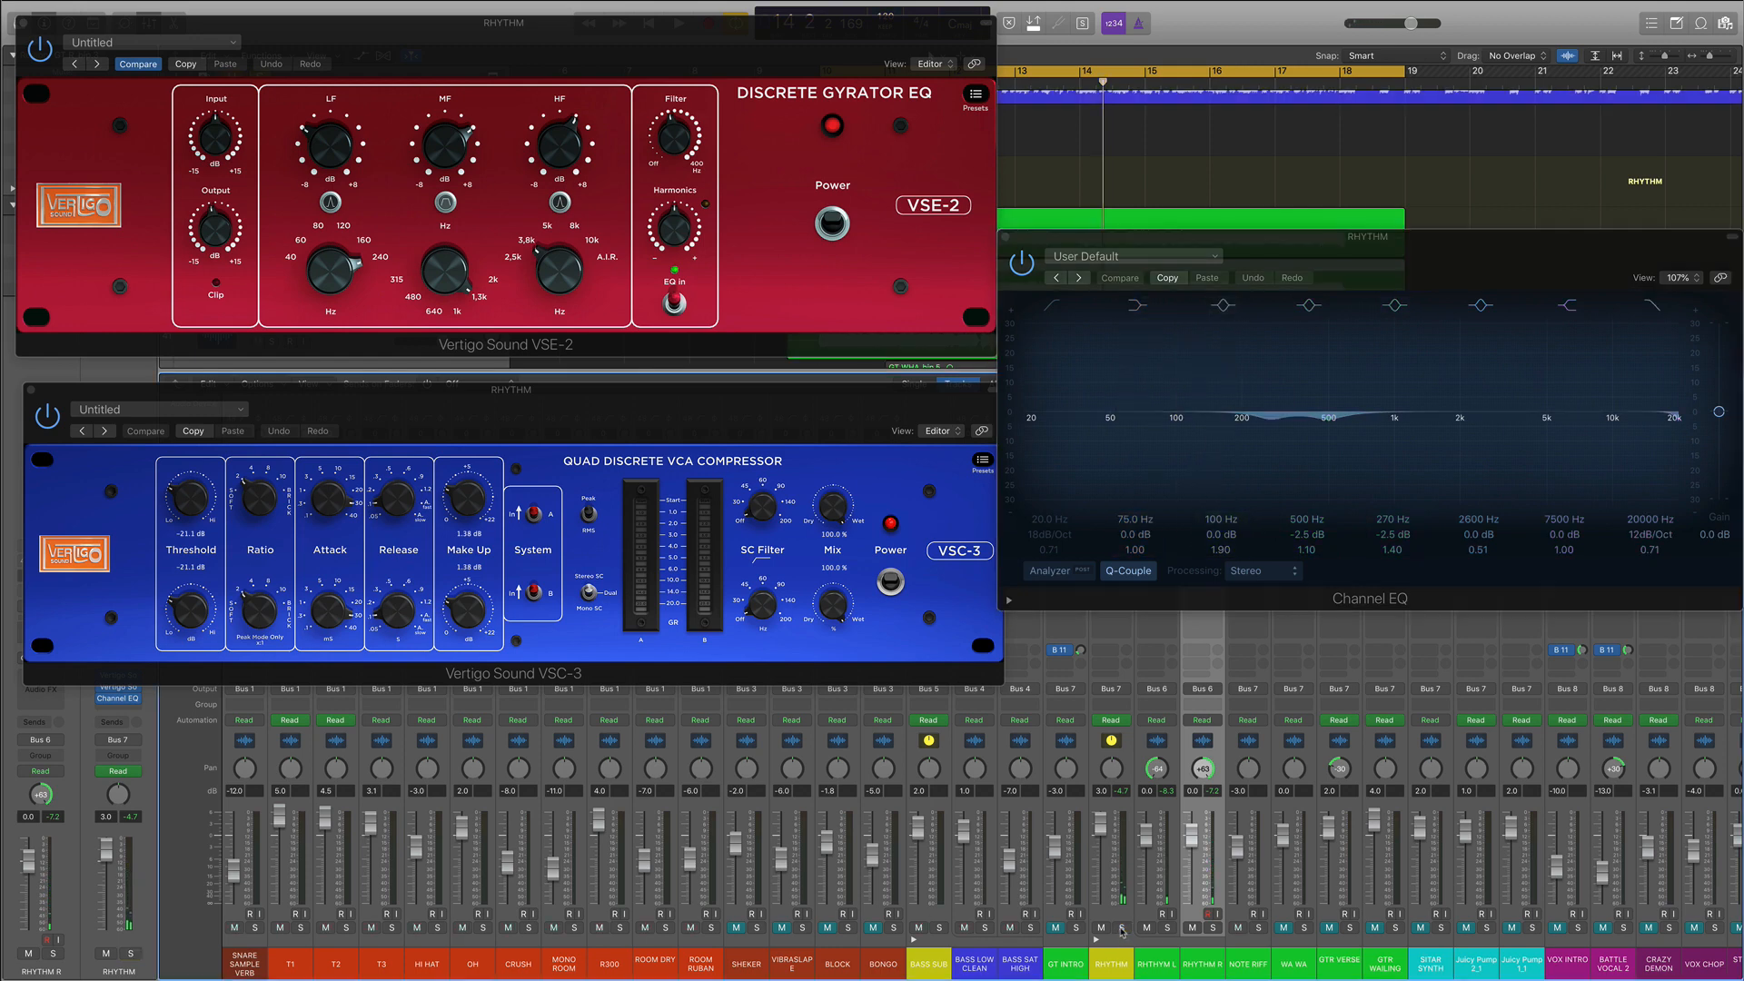
click(1022, 263)
click(847, 223)
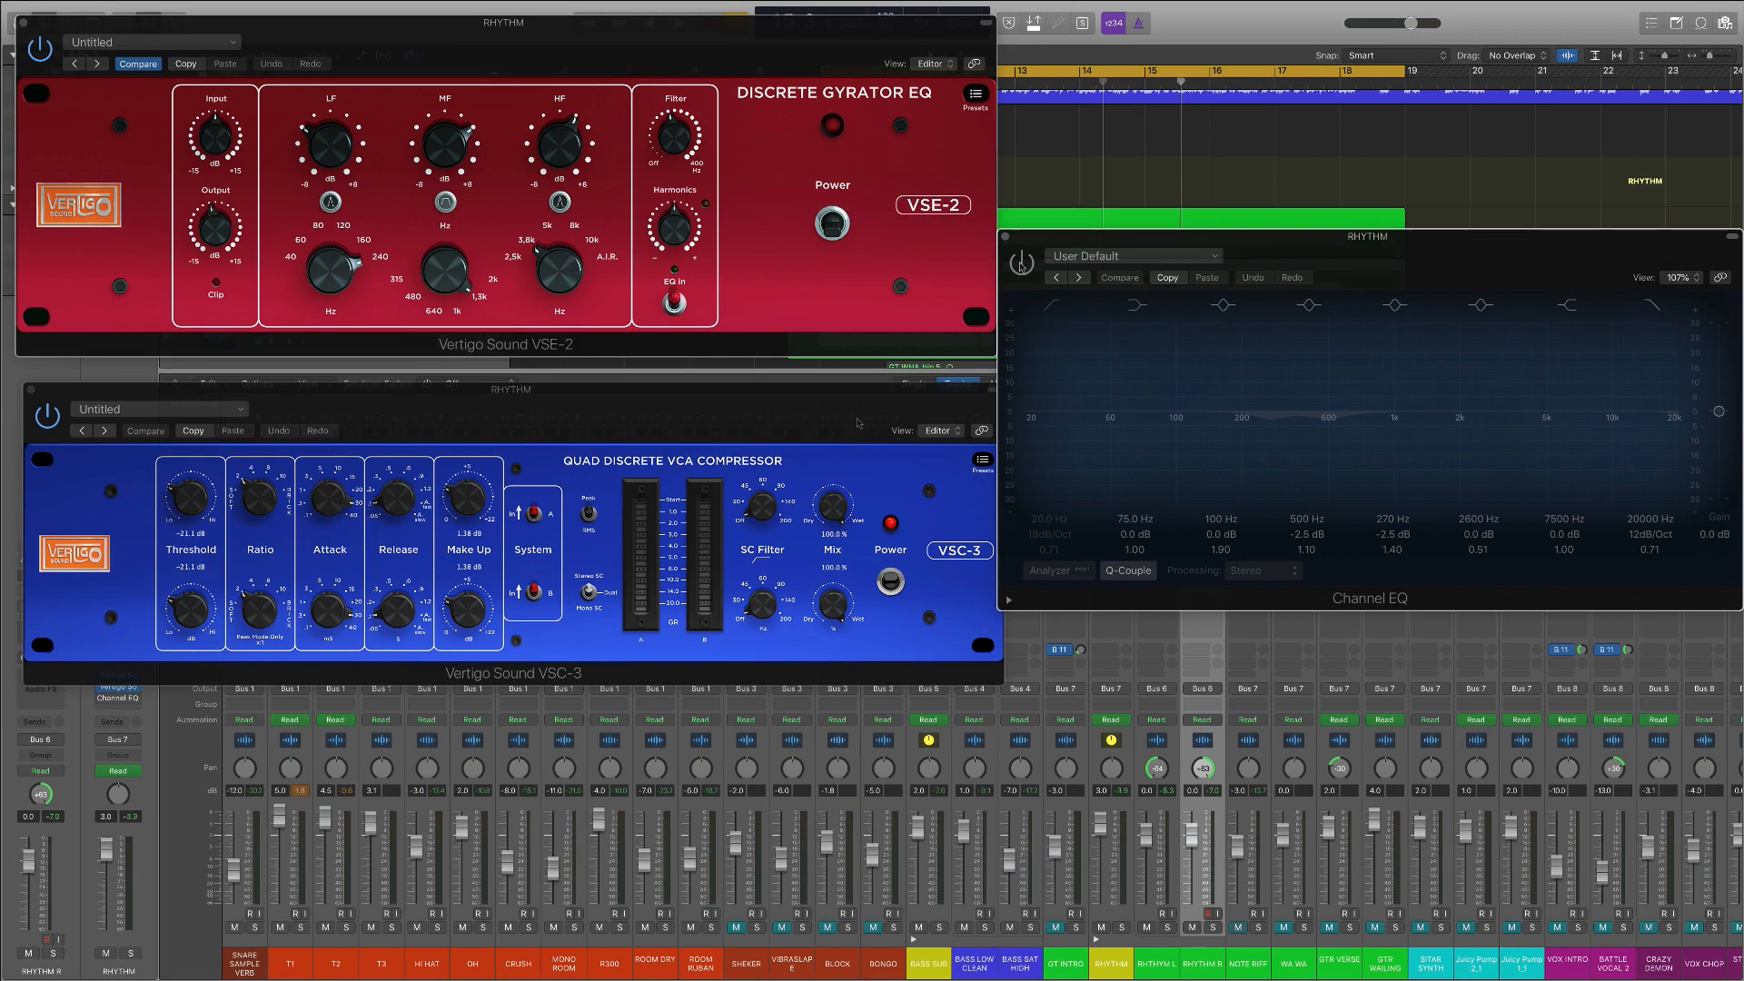
key(space)
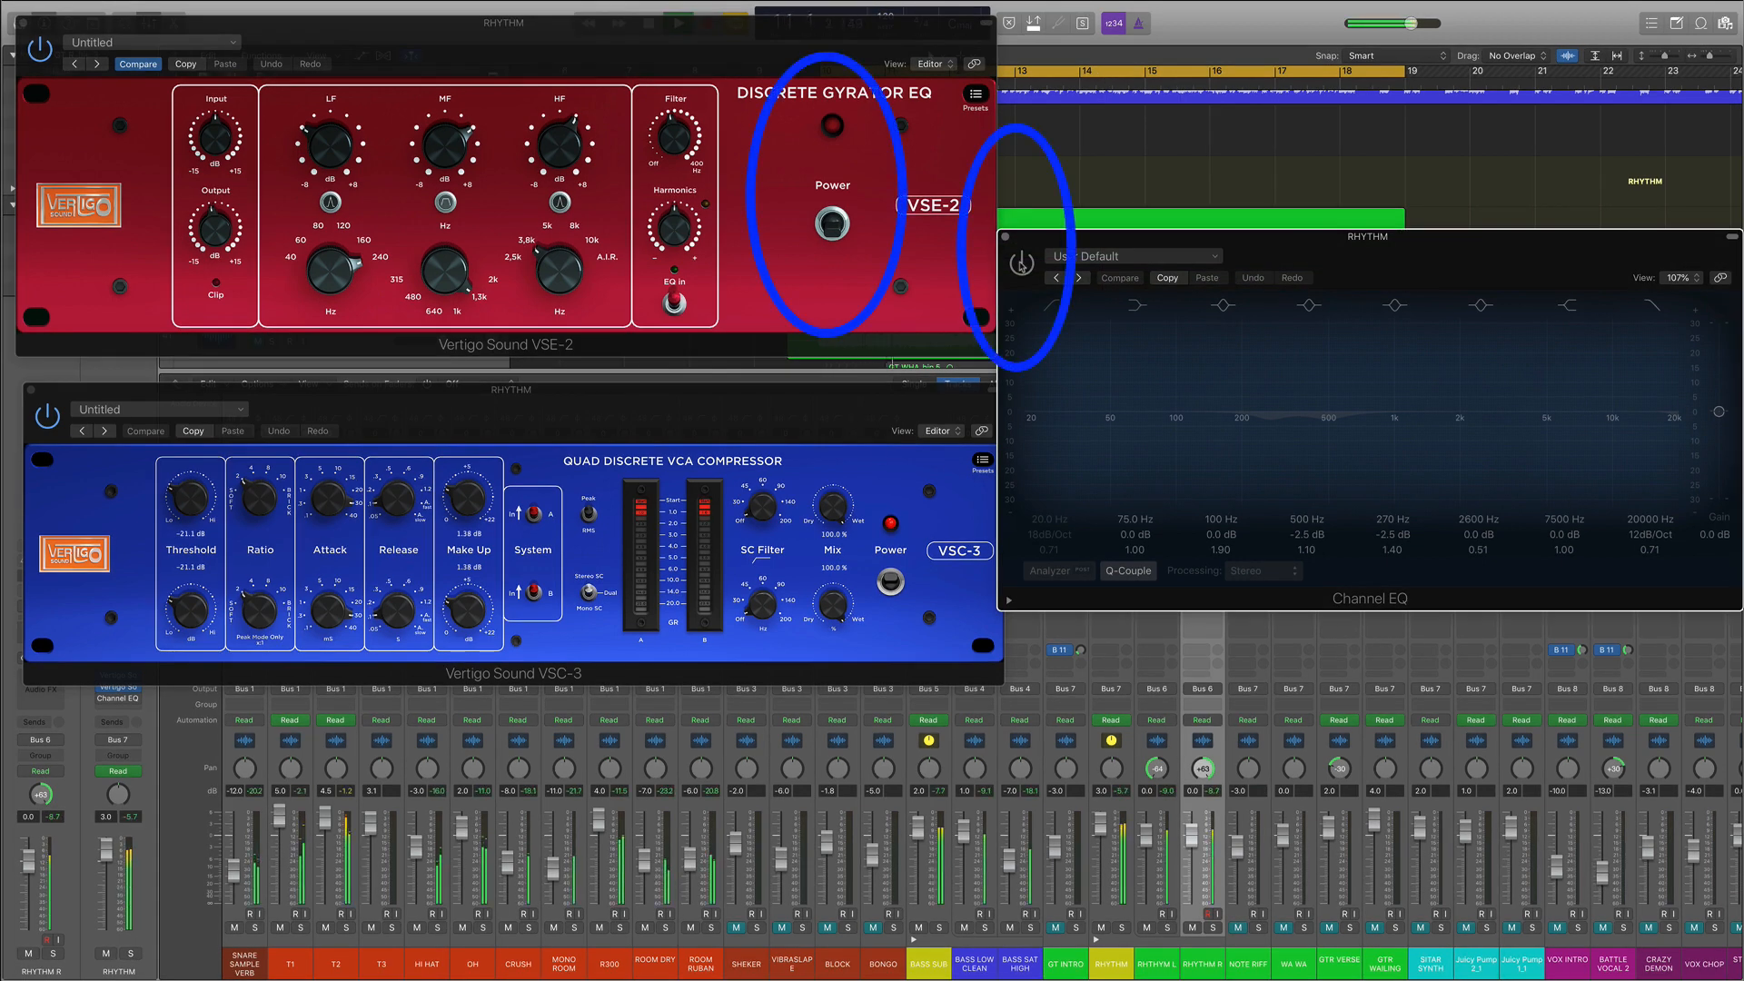
click(829, 227)
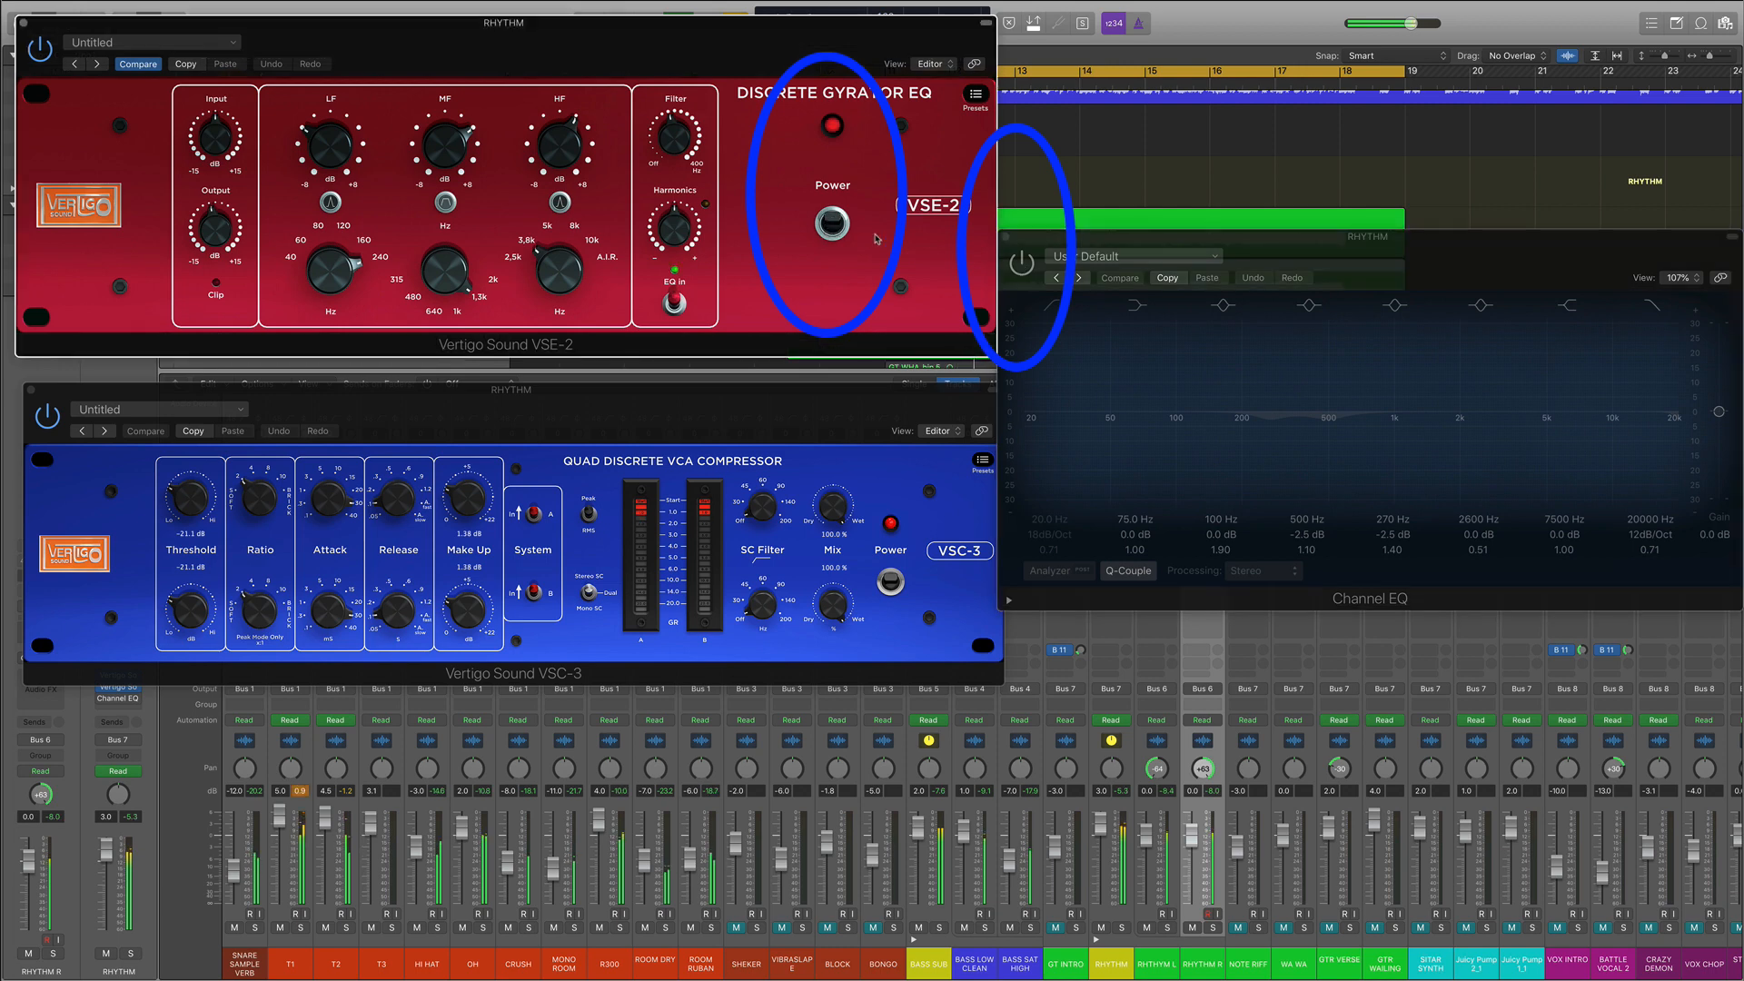
click(1021, 264)
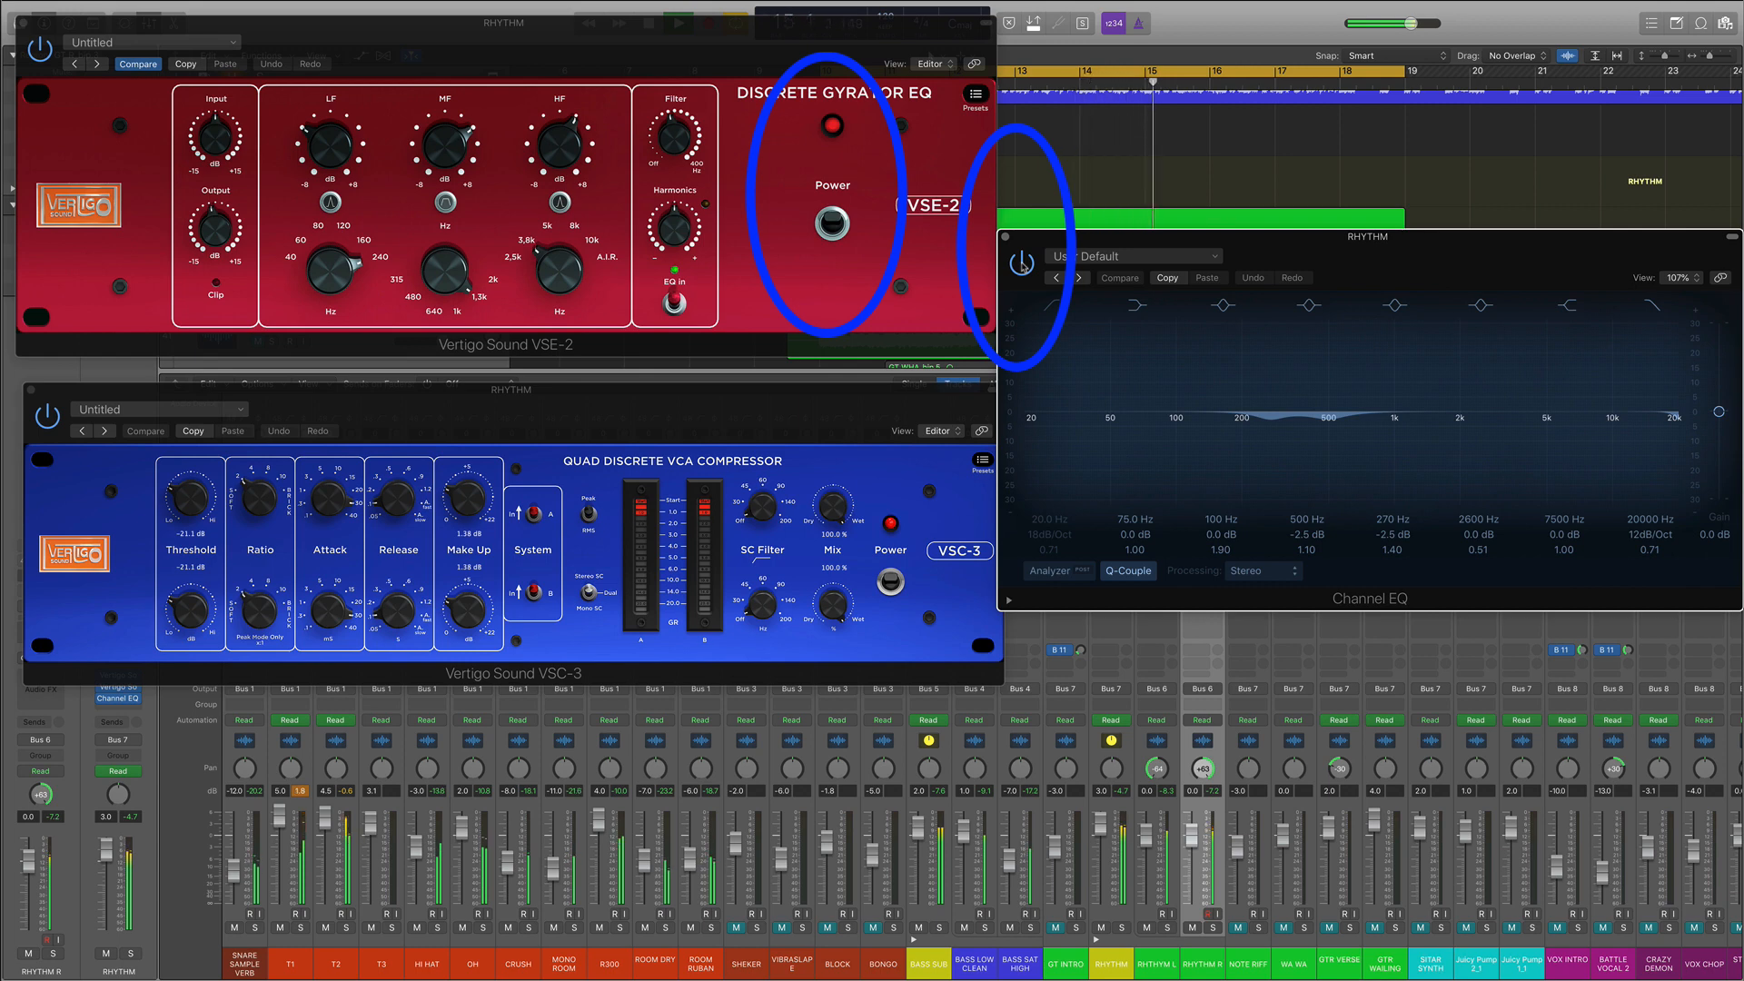
click(830, 225)
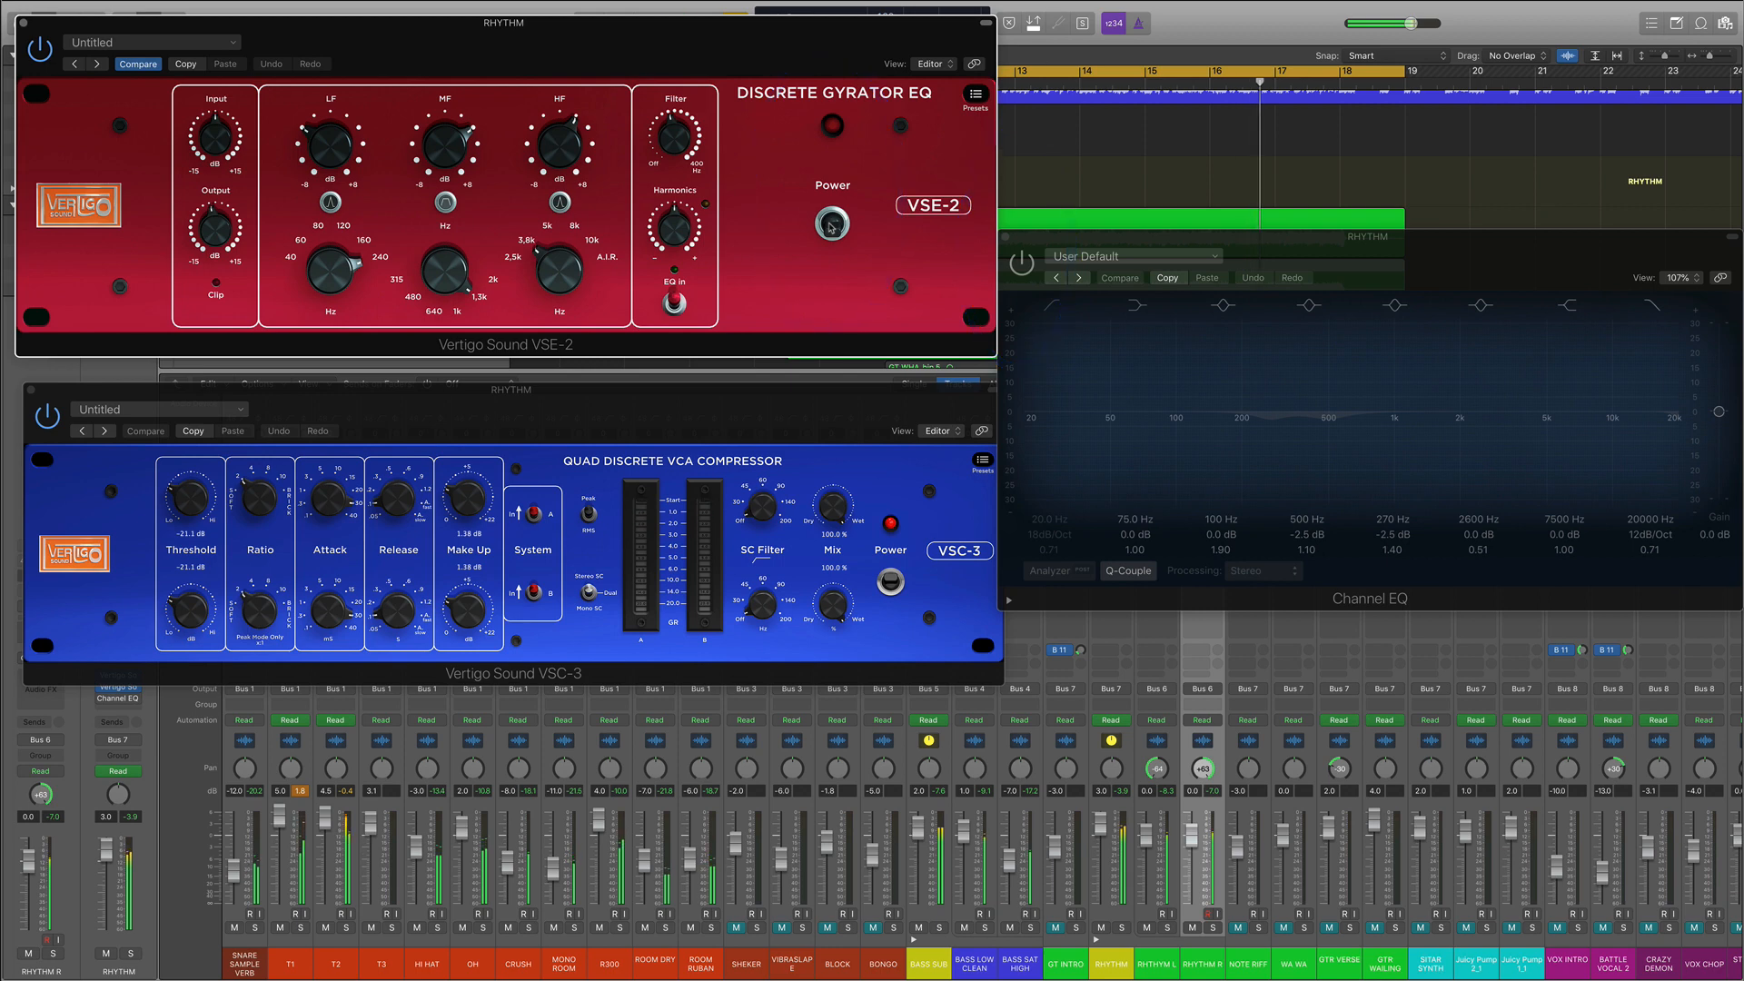
click(830, 225)
click(1033, 266)
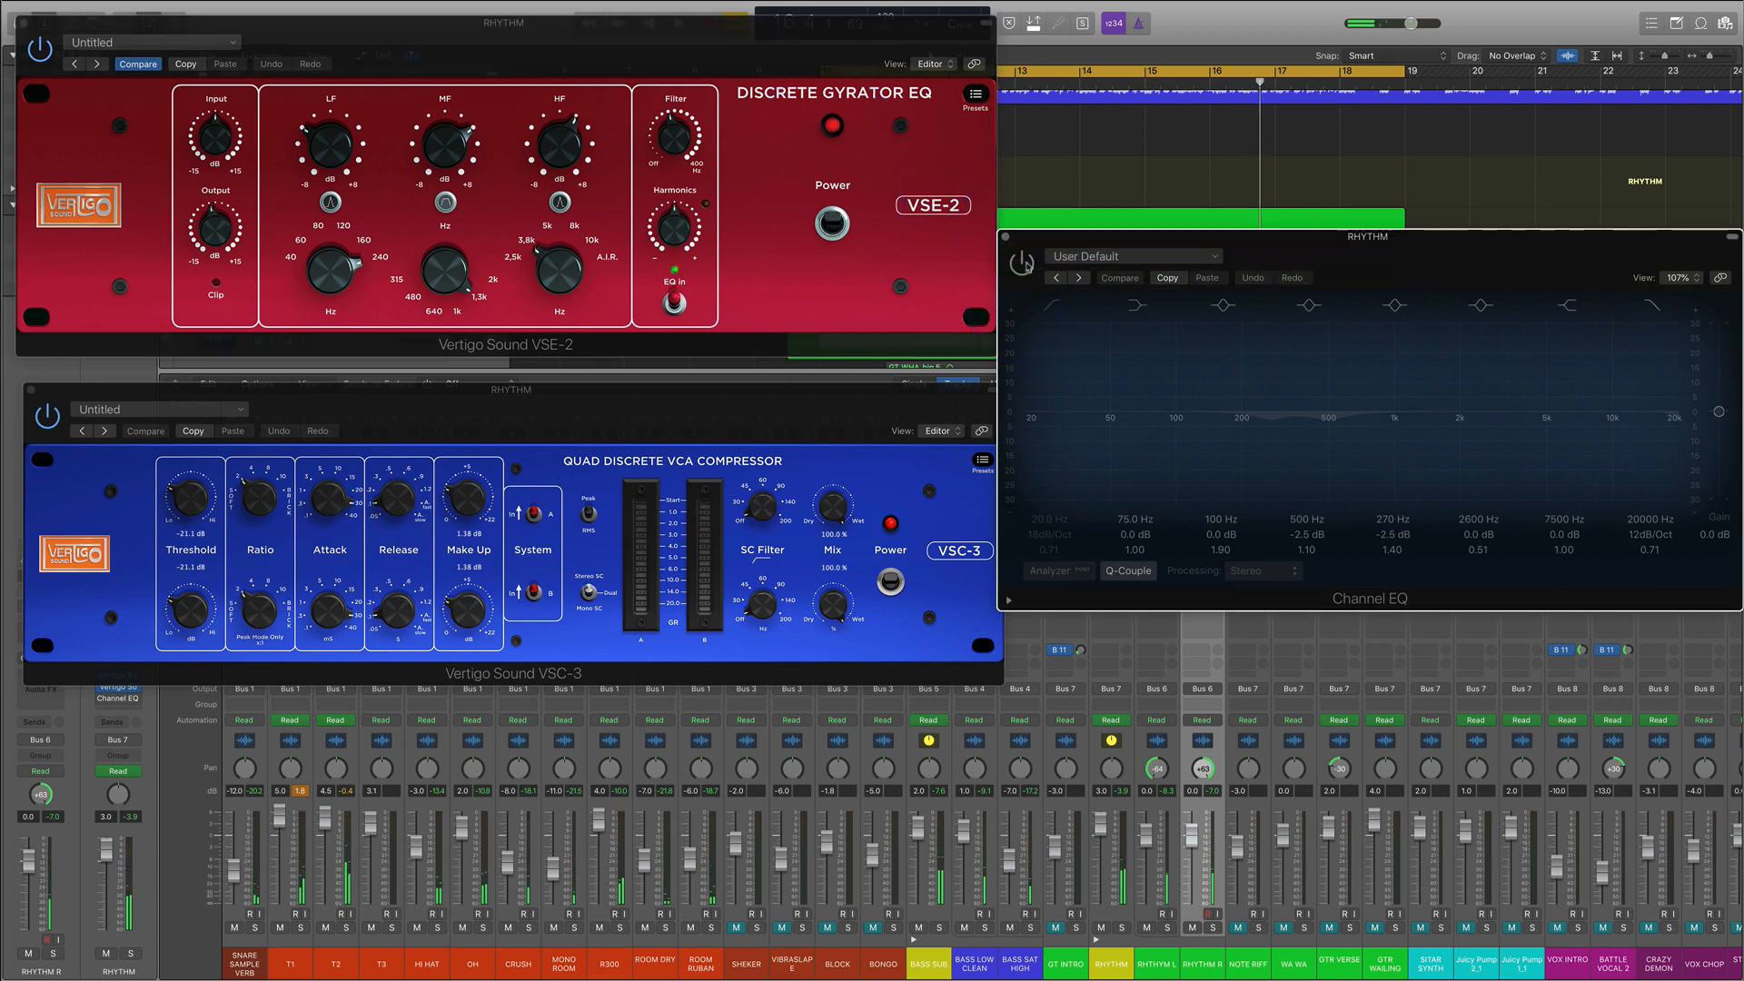
Step: Close the three RHYTHM plug-in windows and select the NOTE RIFF channel
click(1005, 238)
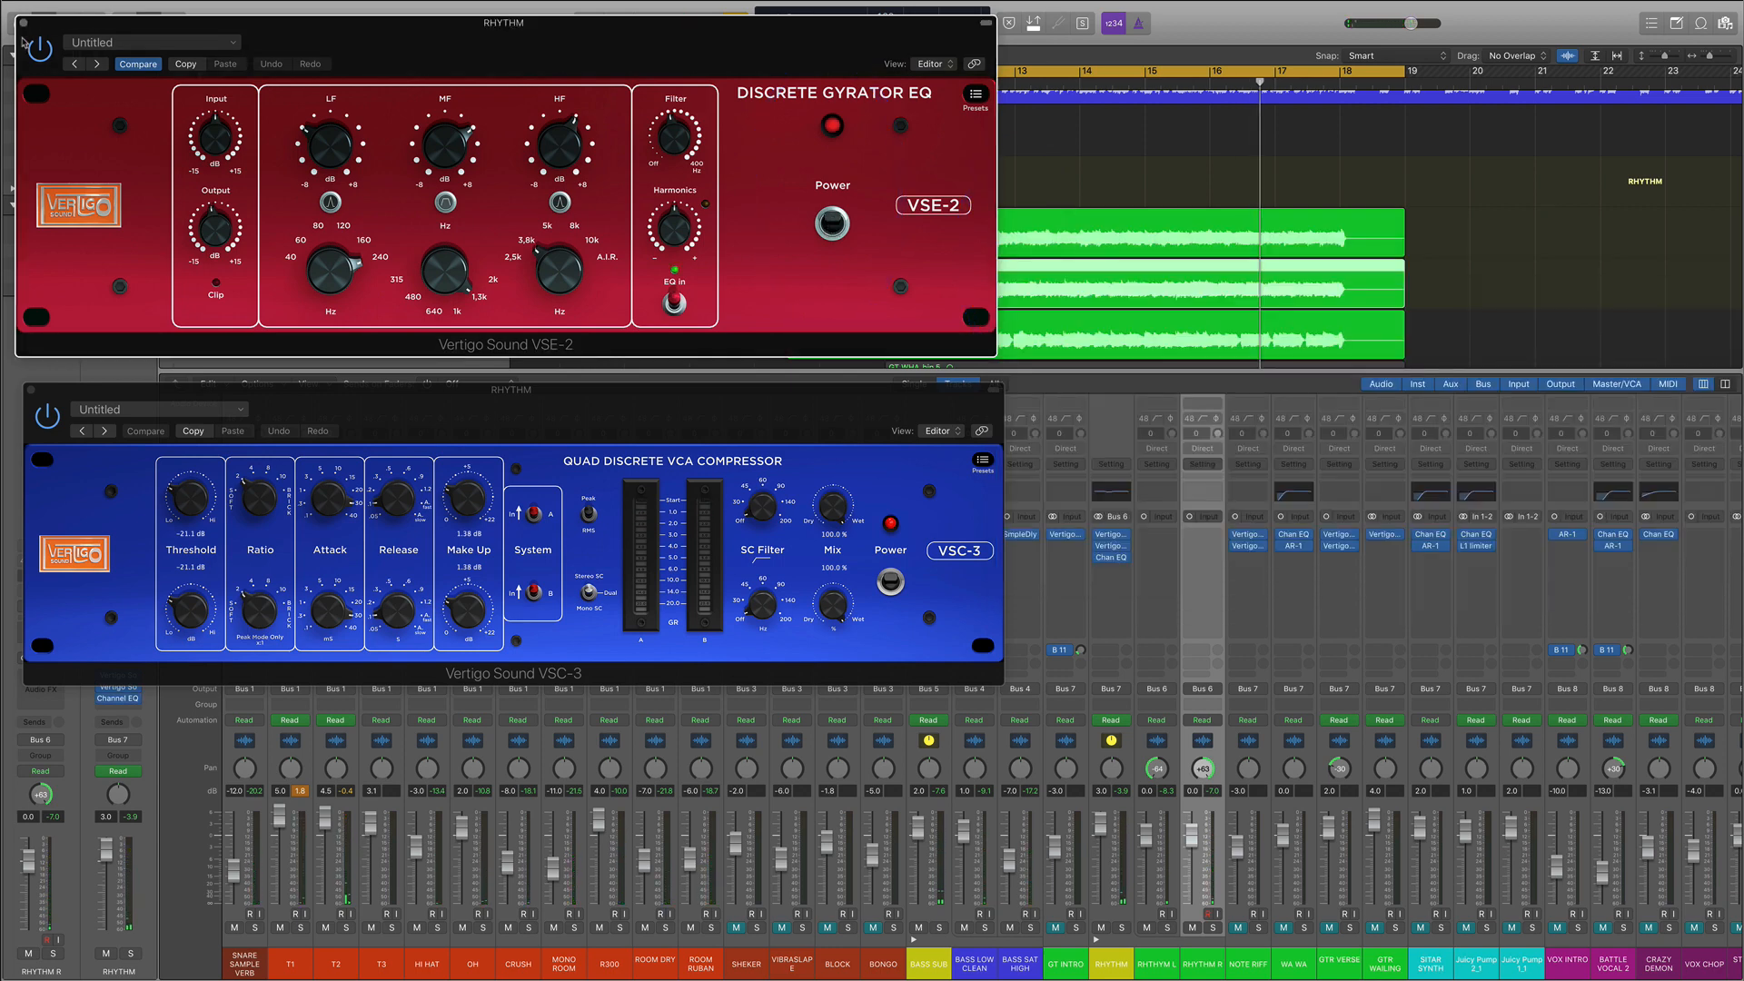
click(24, 24)
click(30, 390)
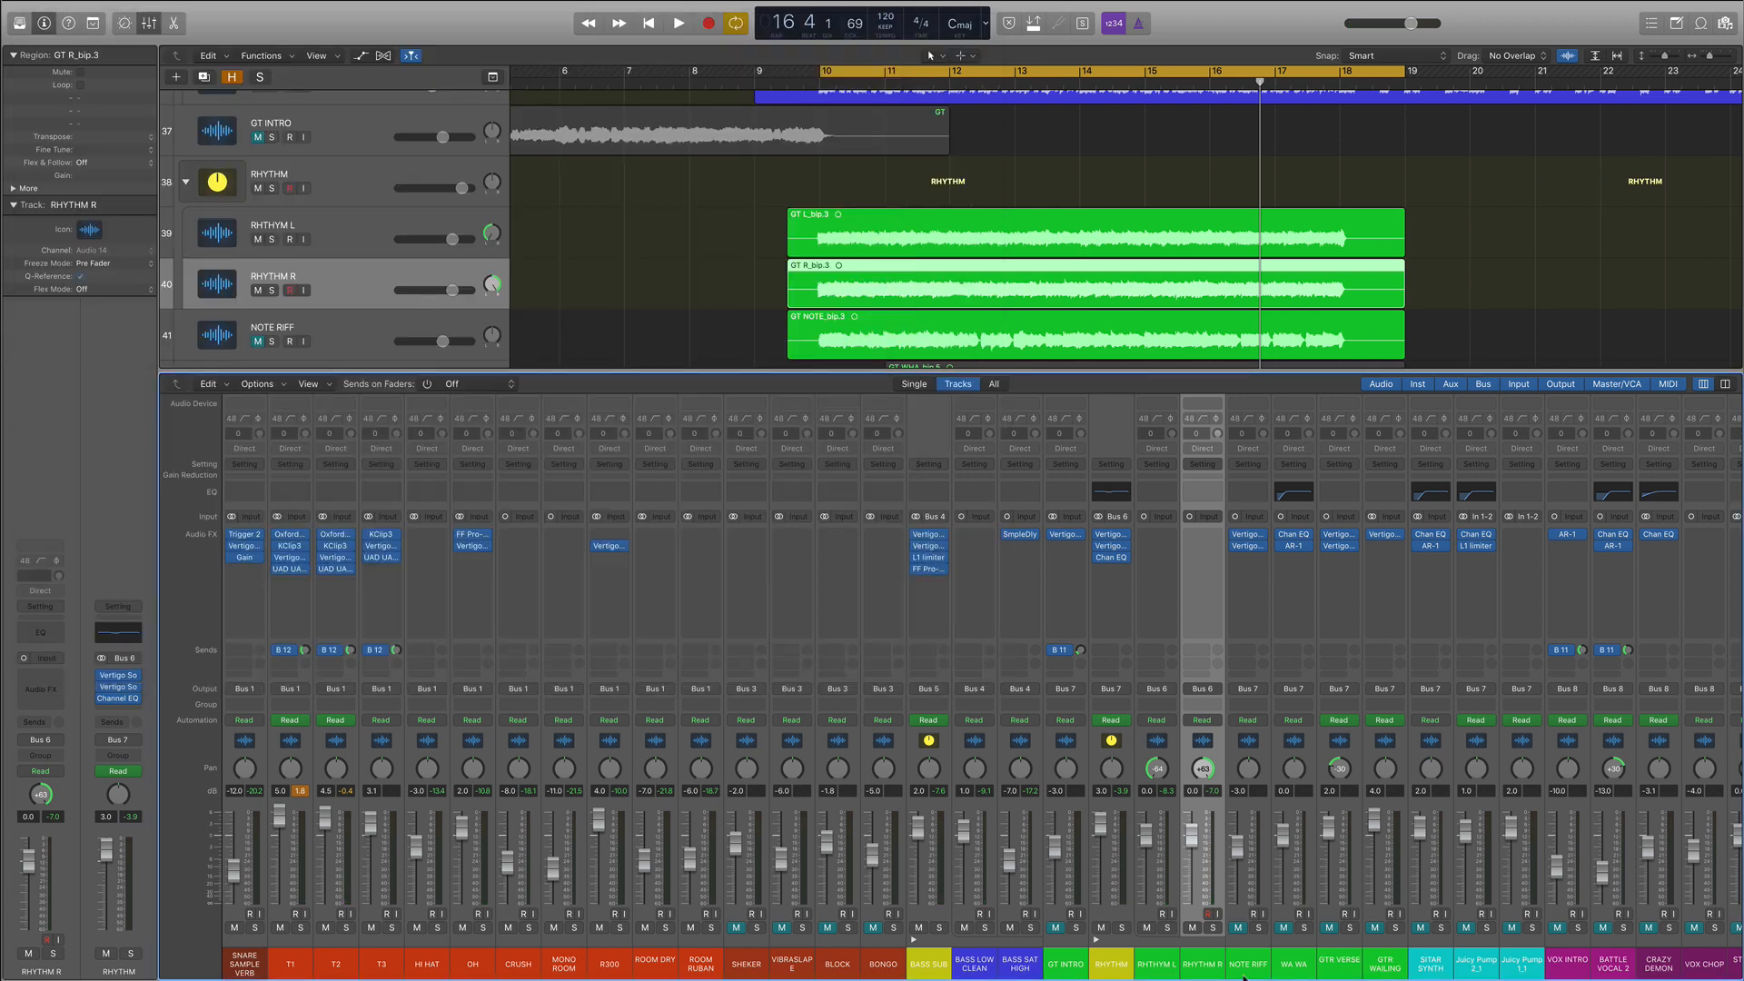
click(1239, 929)
click(1257, 750)
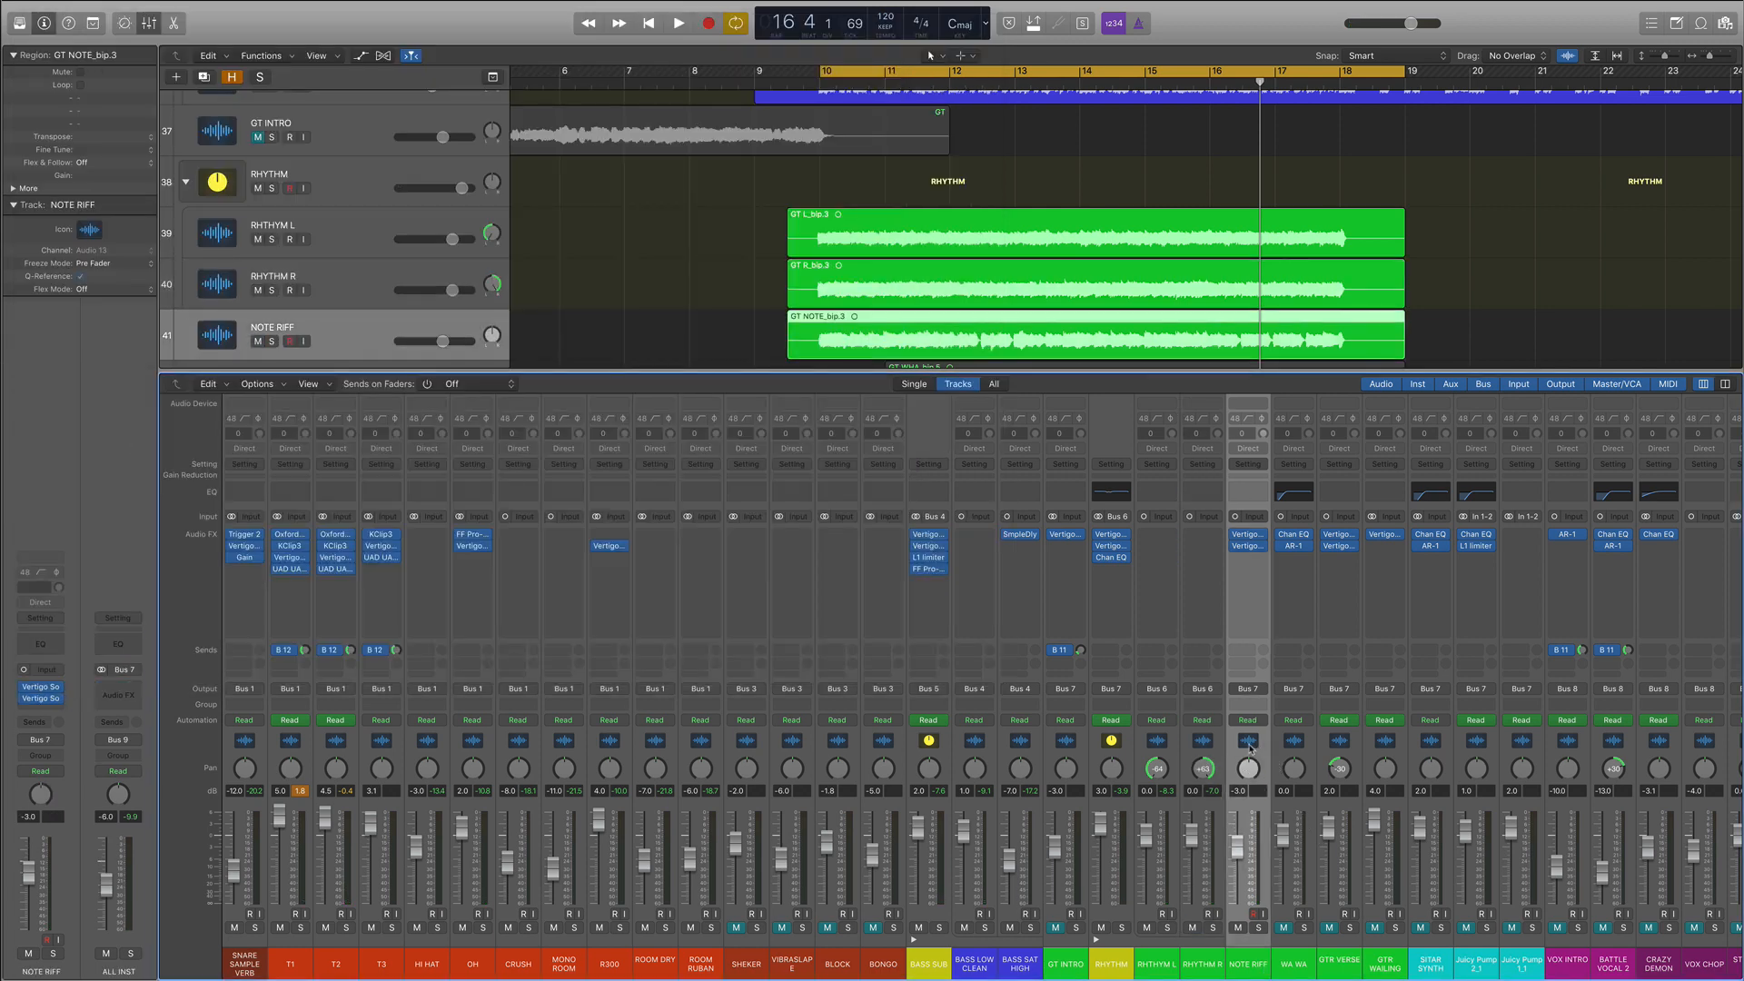
Step: Inspect the VSE-2 equalizer and VSC-3 compressor on NOTE RIFF and close both plug-in windows
click(1248, 544)
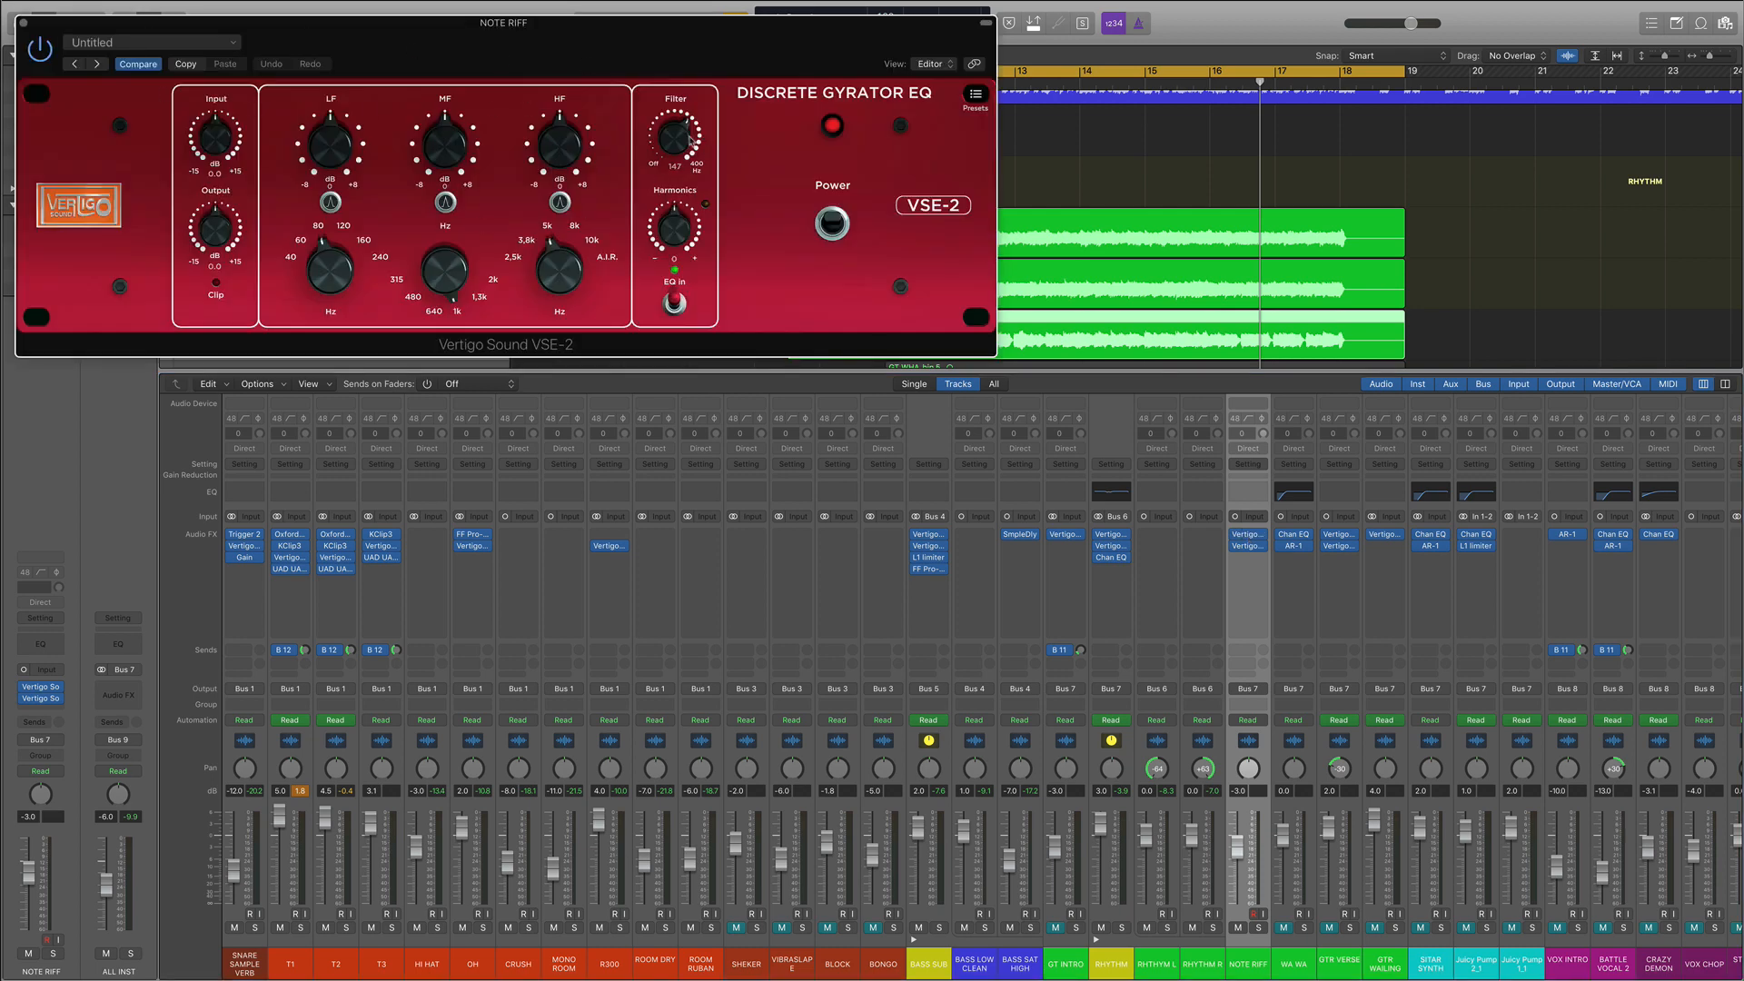
click(1250, 548)
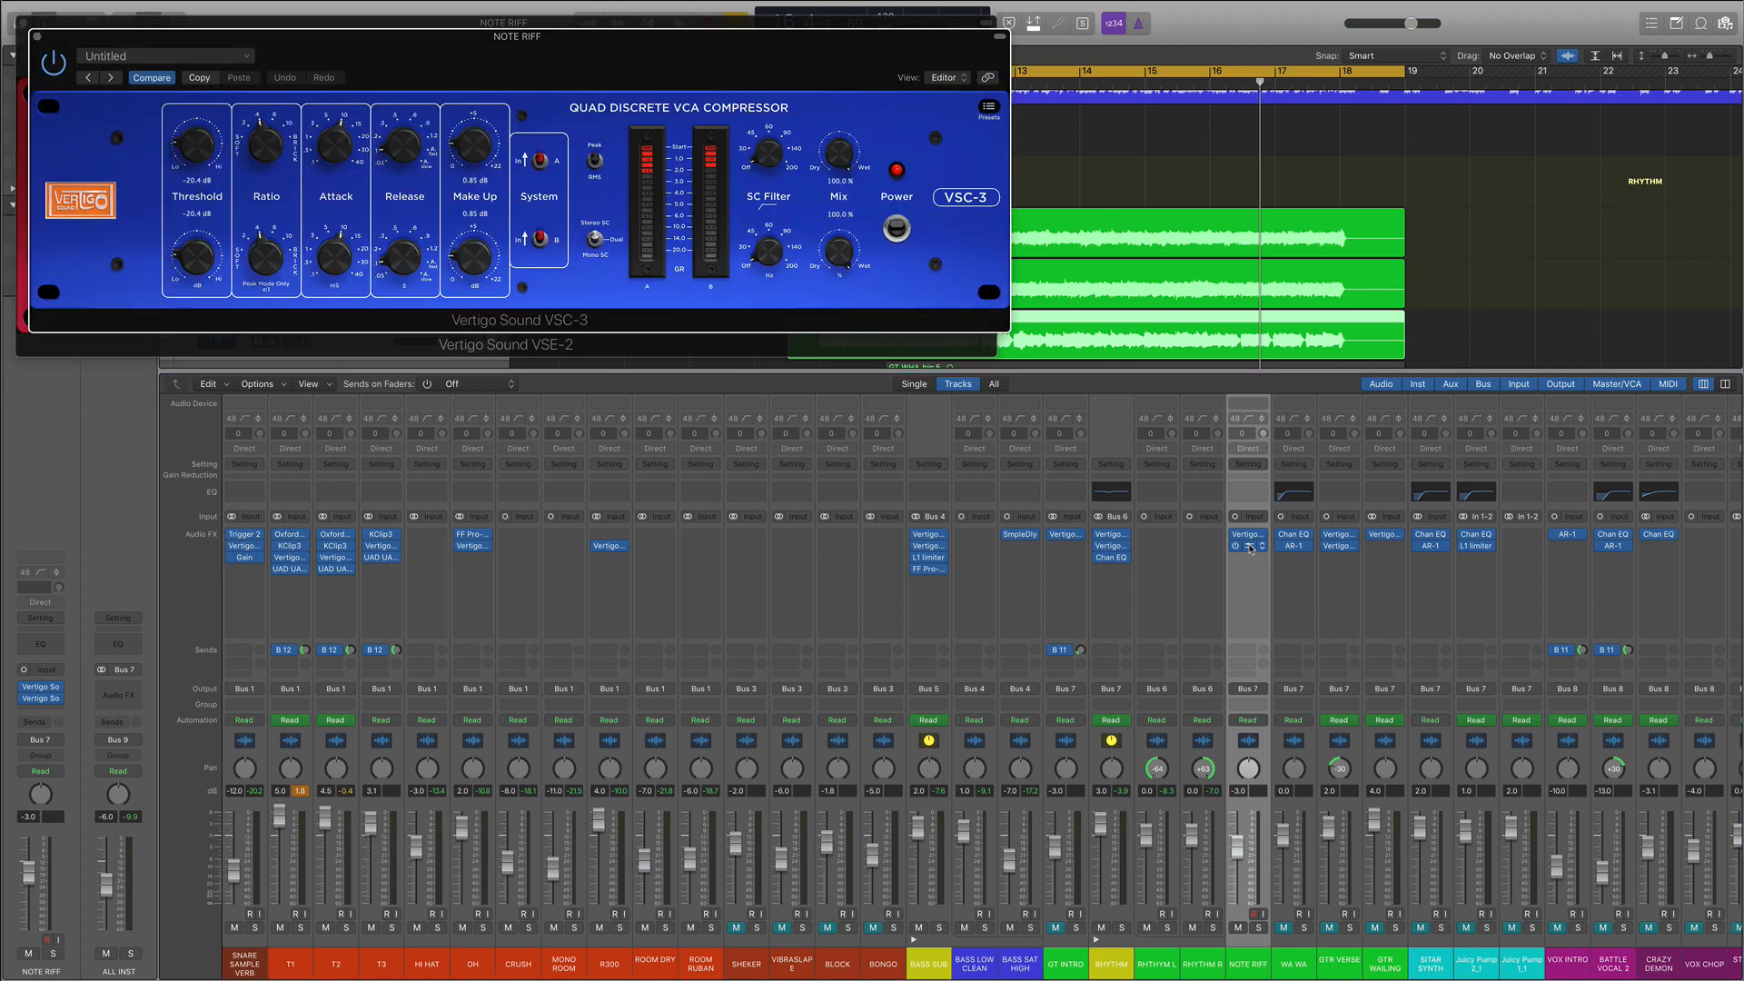
click(1250, 548)
click(25, 25)
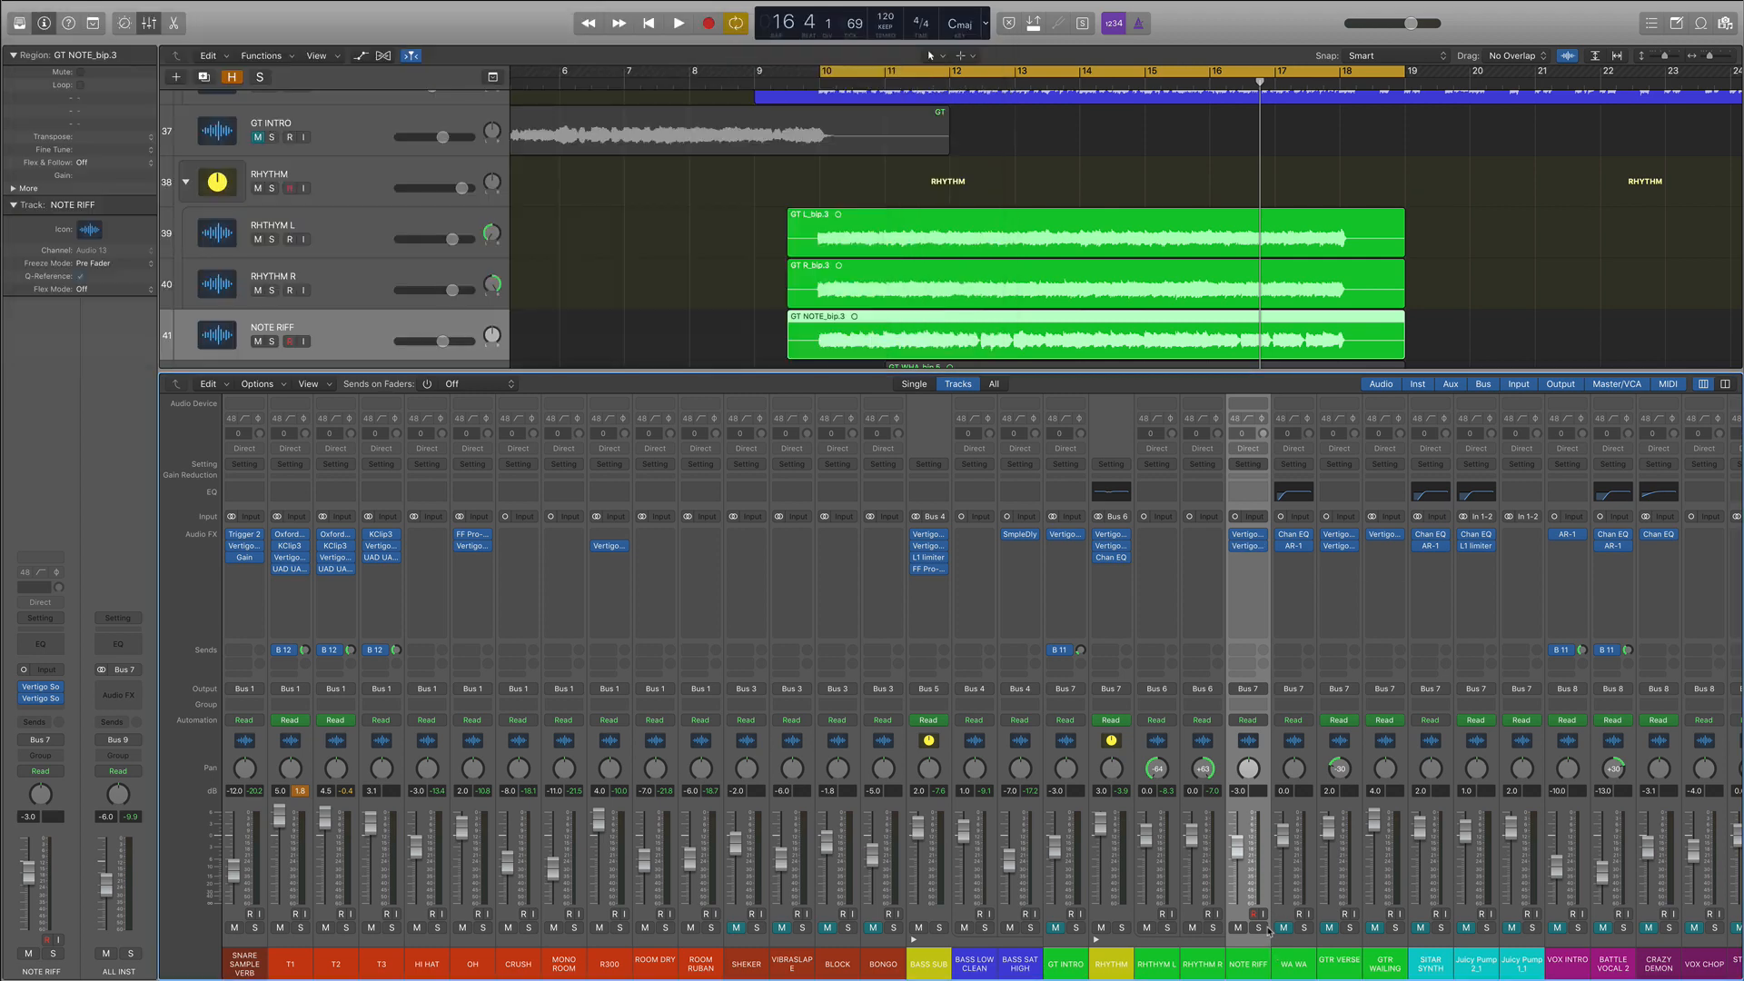
Step: Play the looped section to hear NOTE RIFF in the mix and show more bars of the arrangement
key(space)
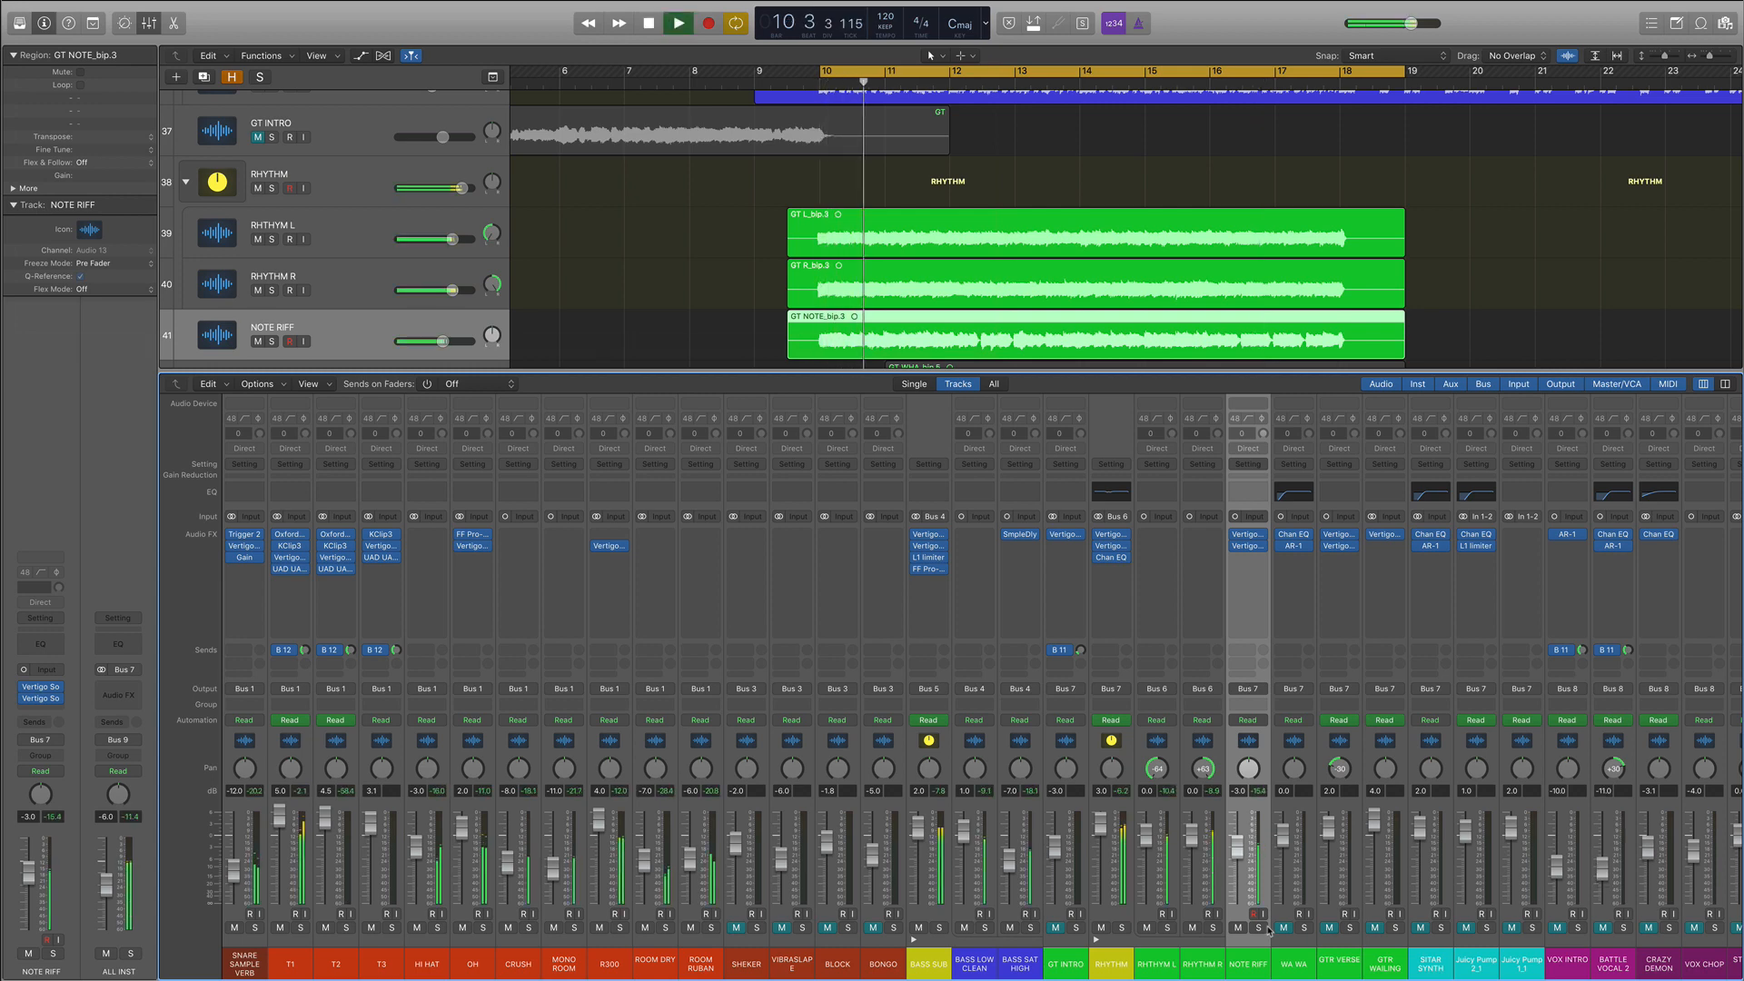
scroll(1260, 902, right, 3)
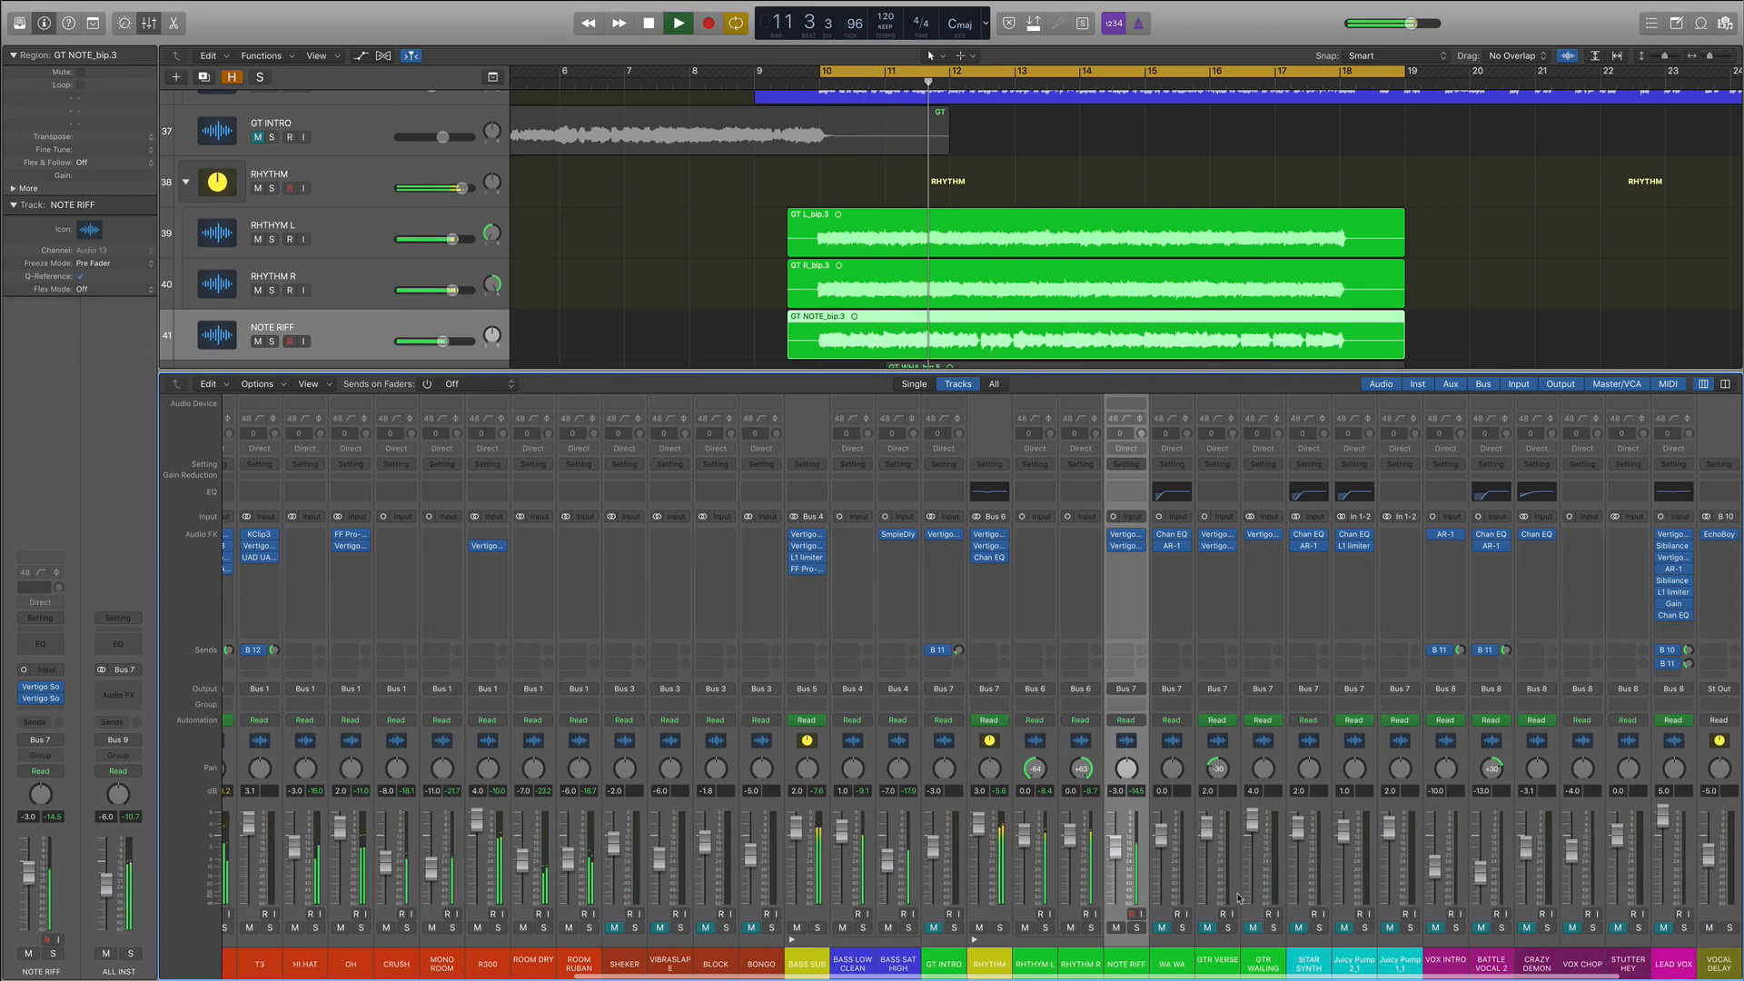
key(space)
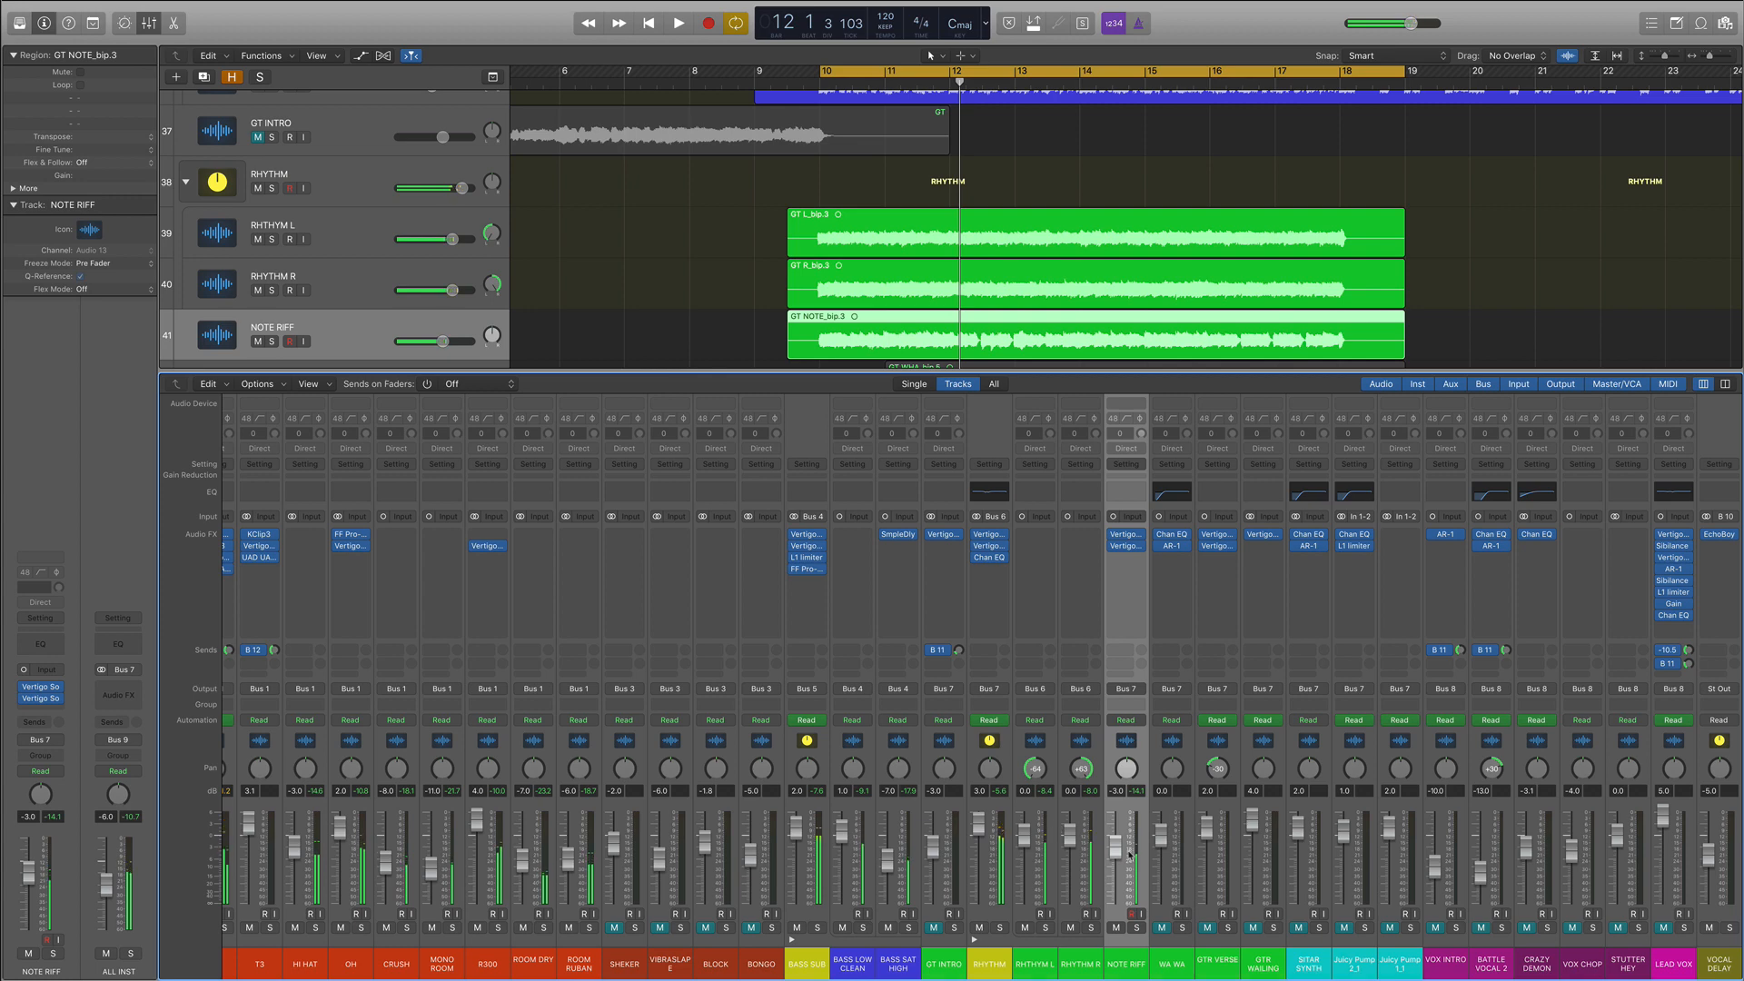
key(x)
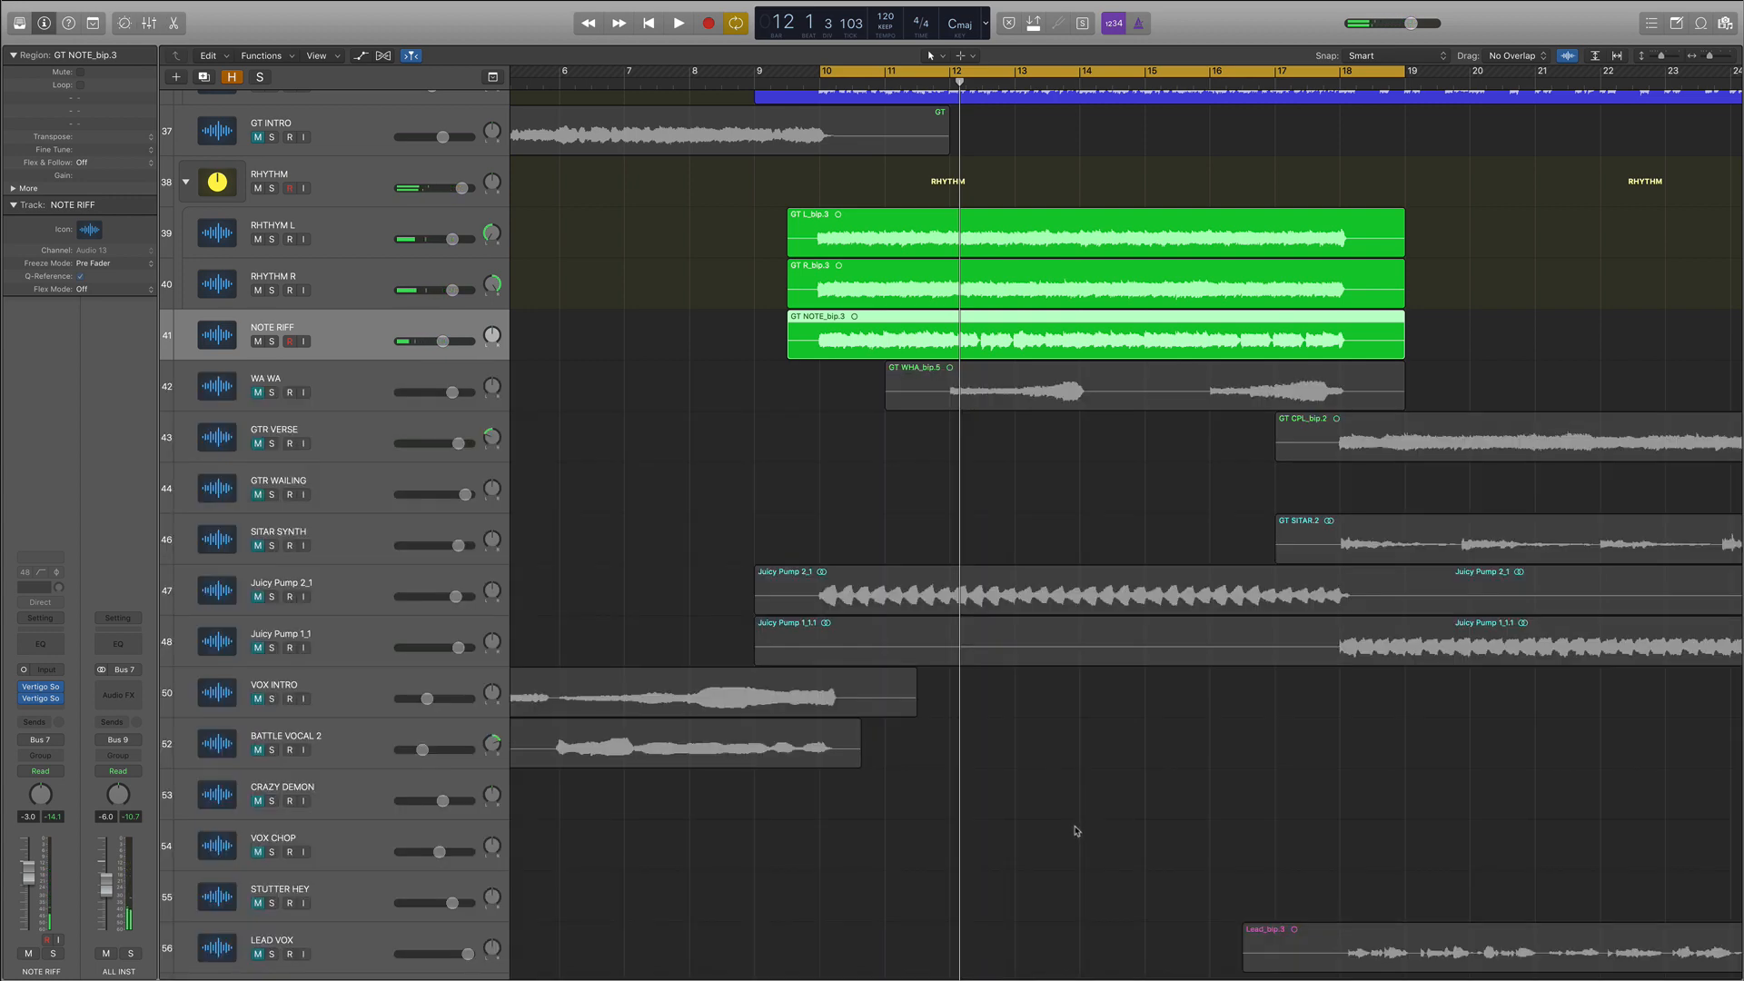
key(super+Left)
key(super+Left)
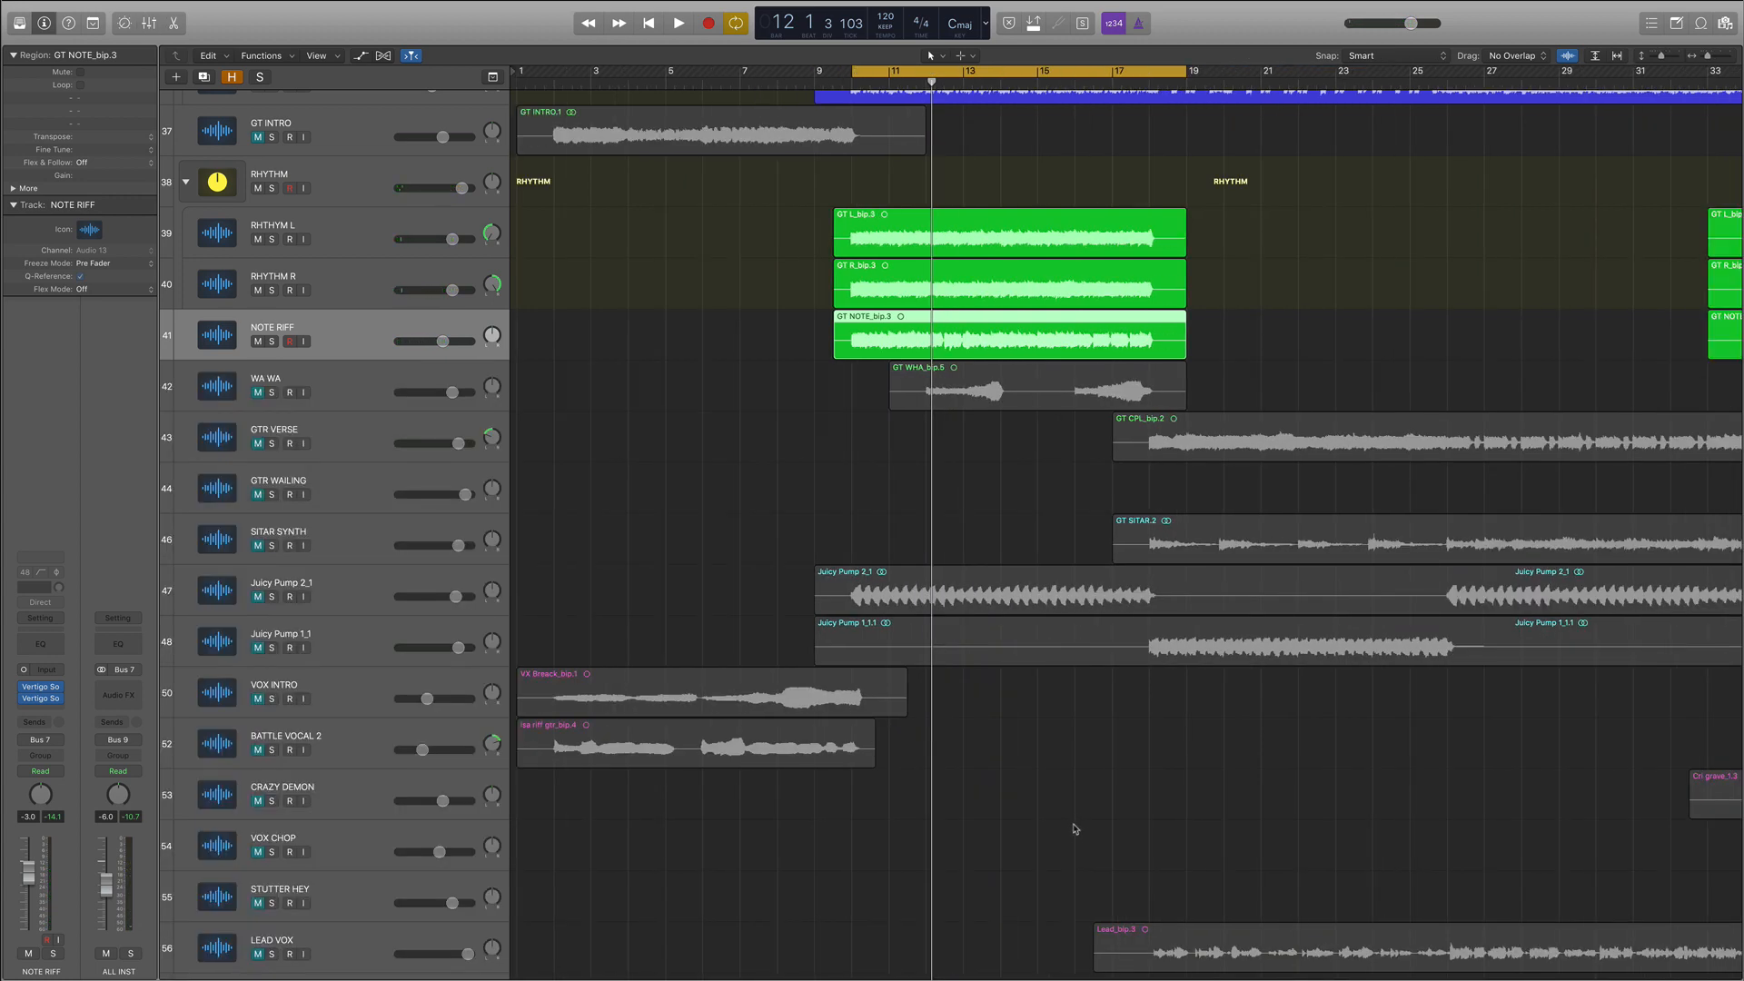
key(x)
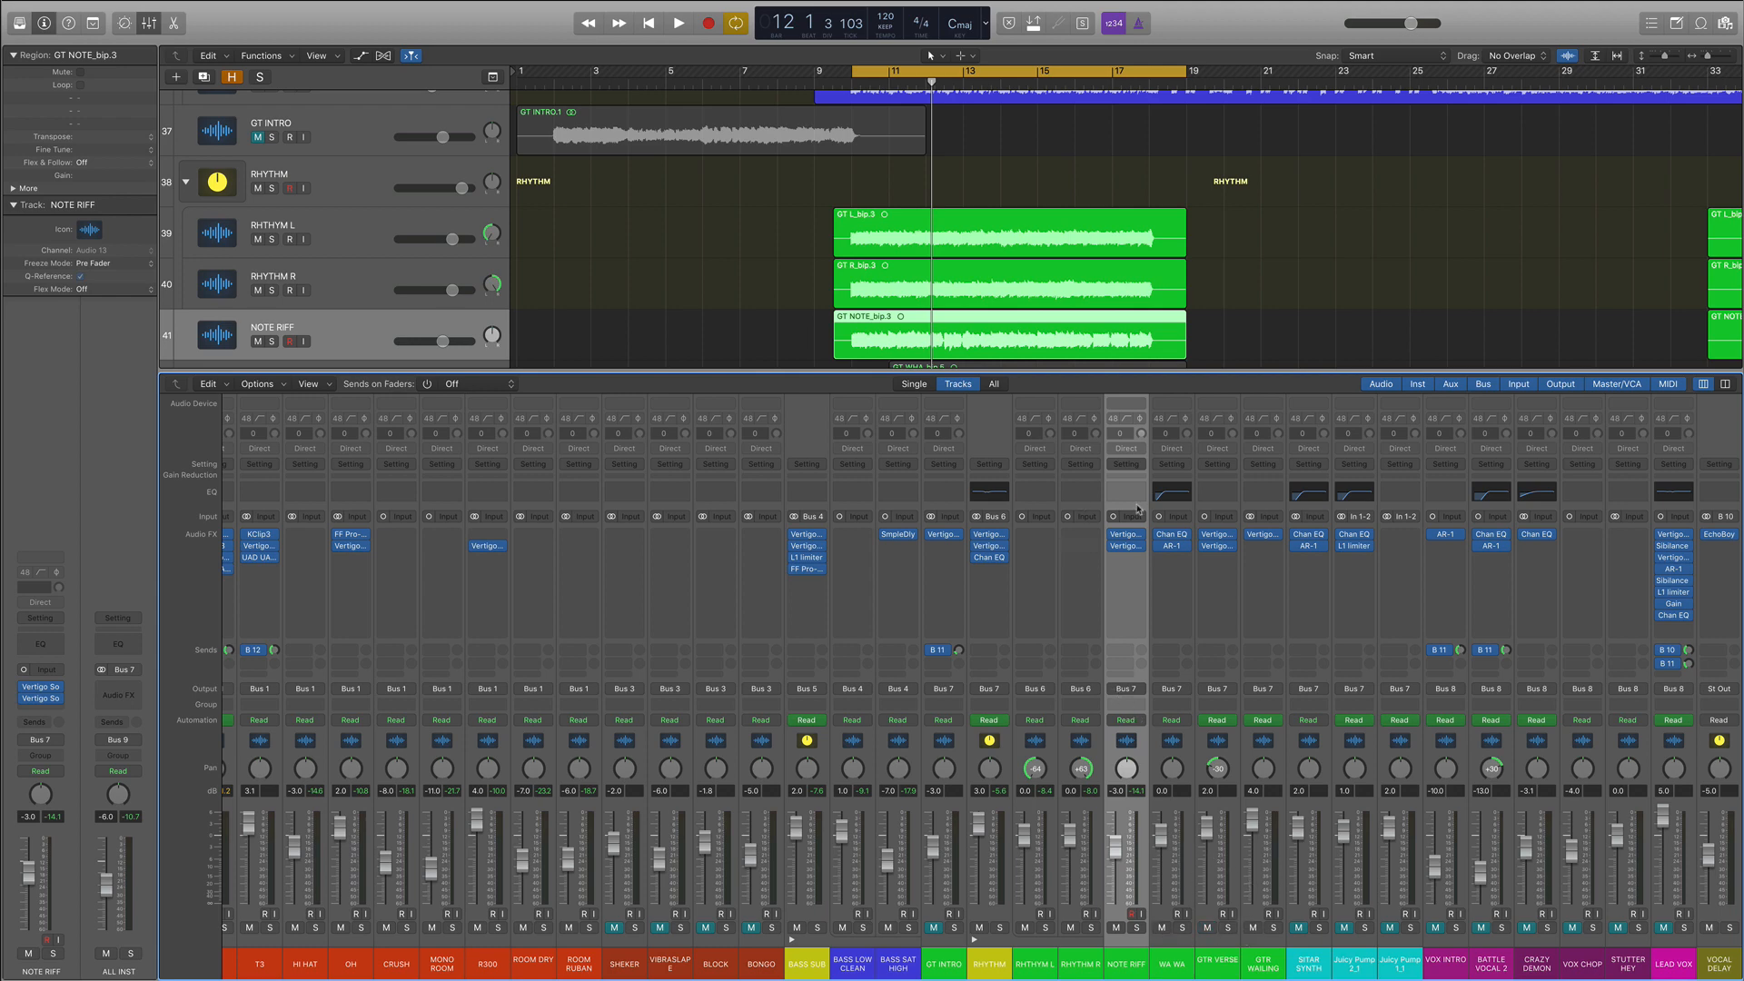
Step: Inspect the Channel EQ and AR-1 compressor settings on WA WA and close their windows
click(1172, 536)
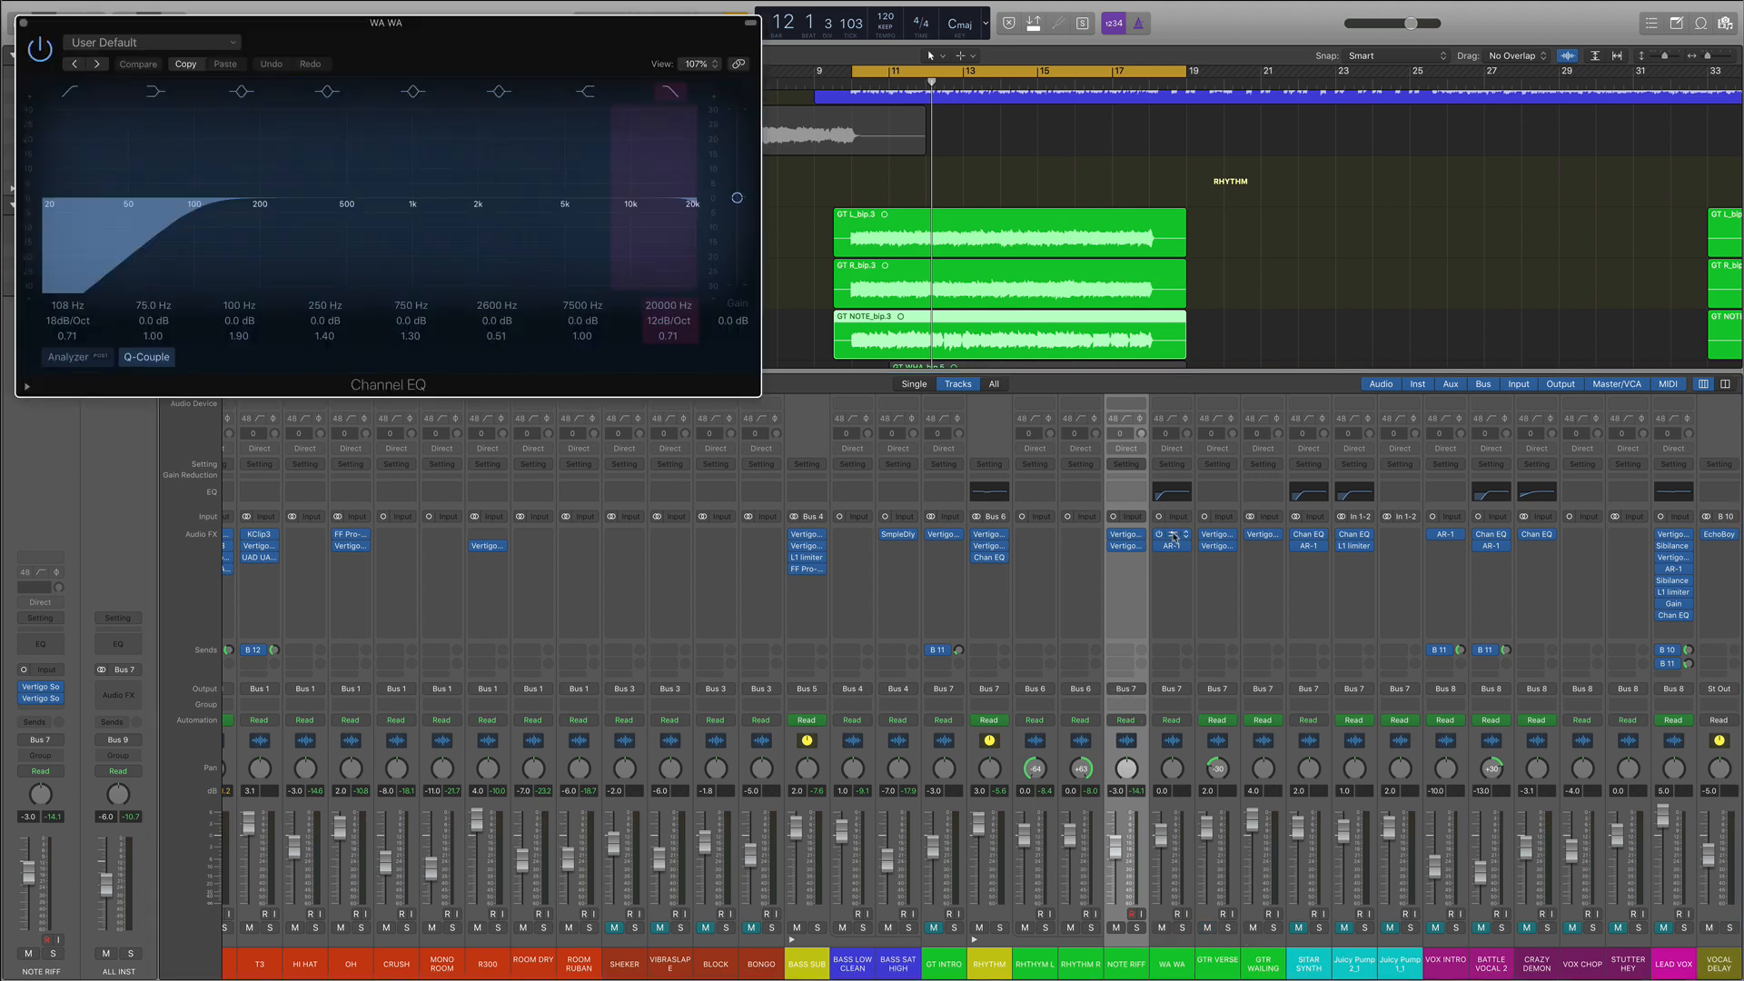
click(1172, 536)
click(1172, 546)
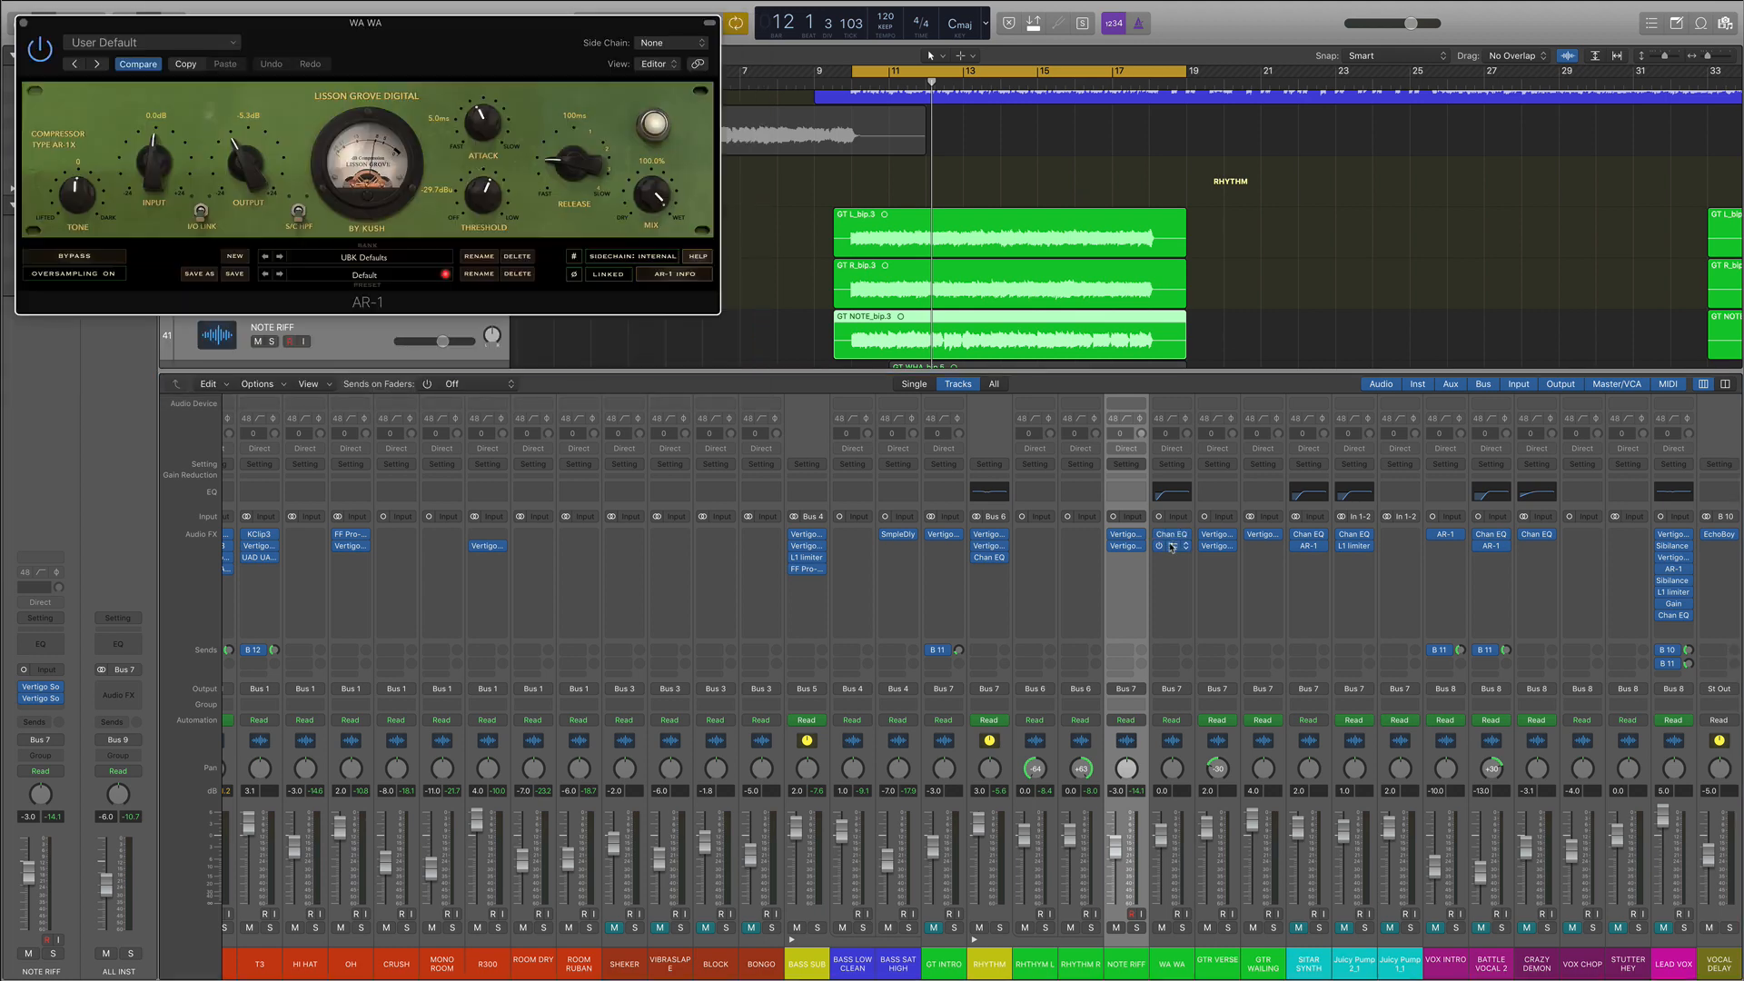
click(1172, 546)
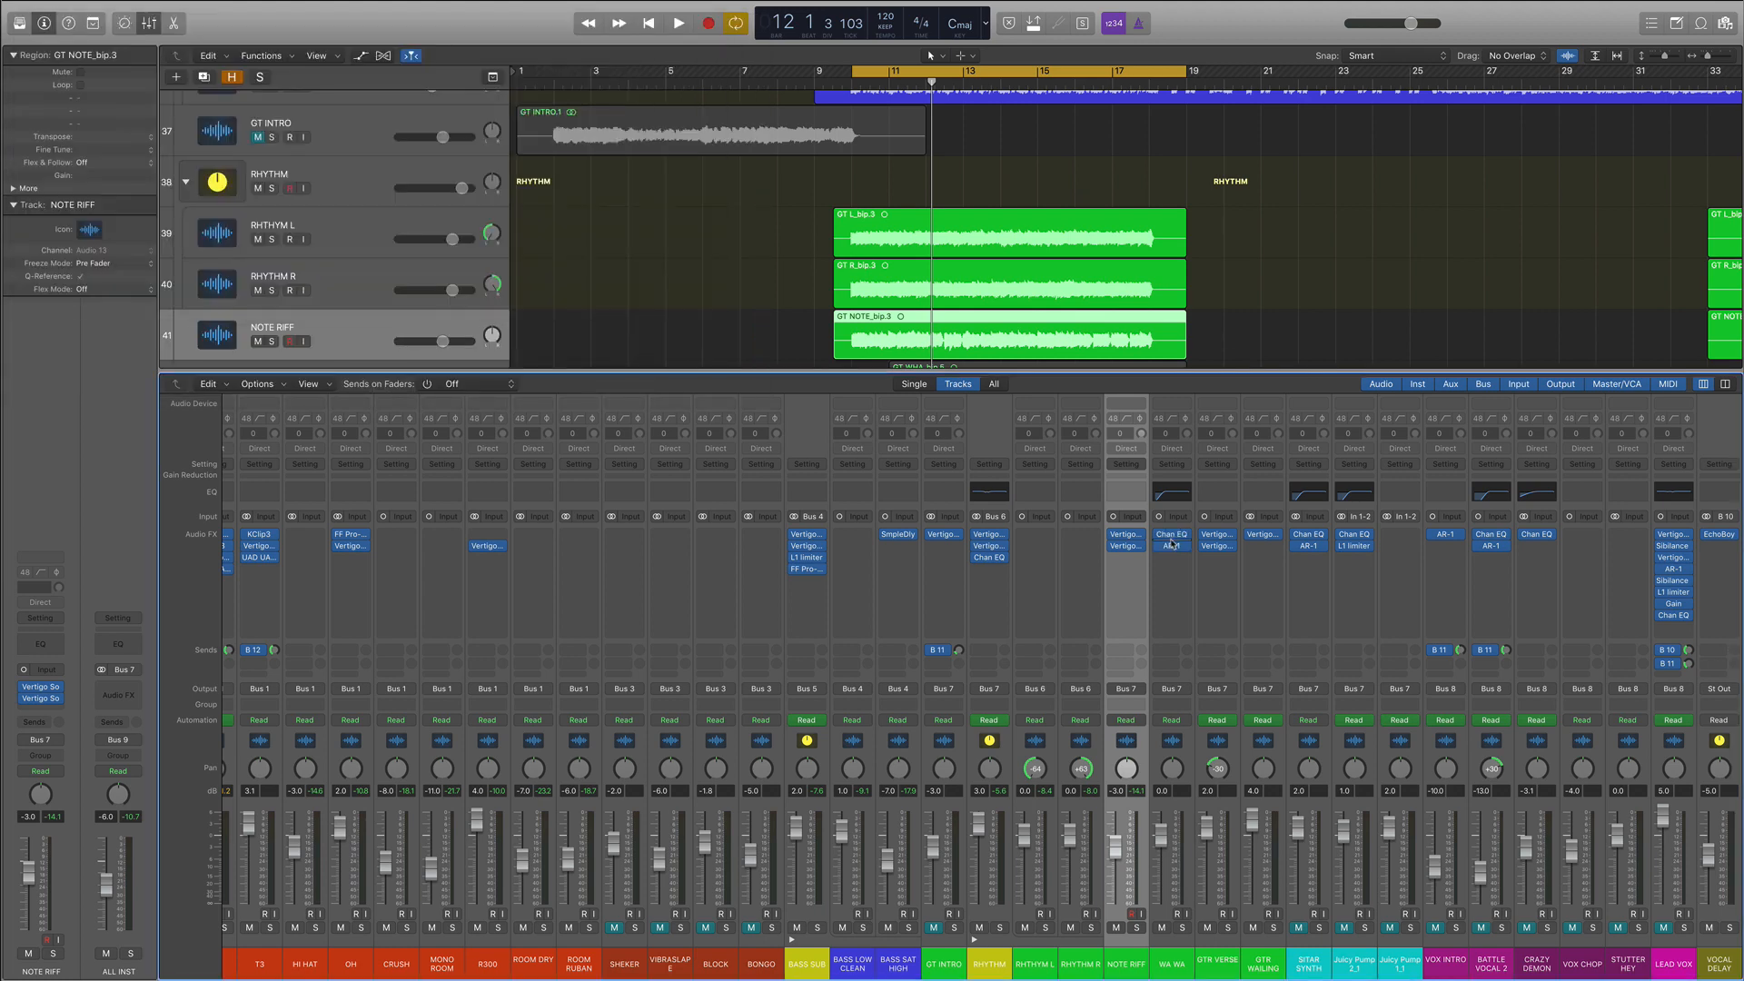
click(1171, 536)
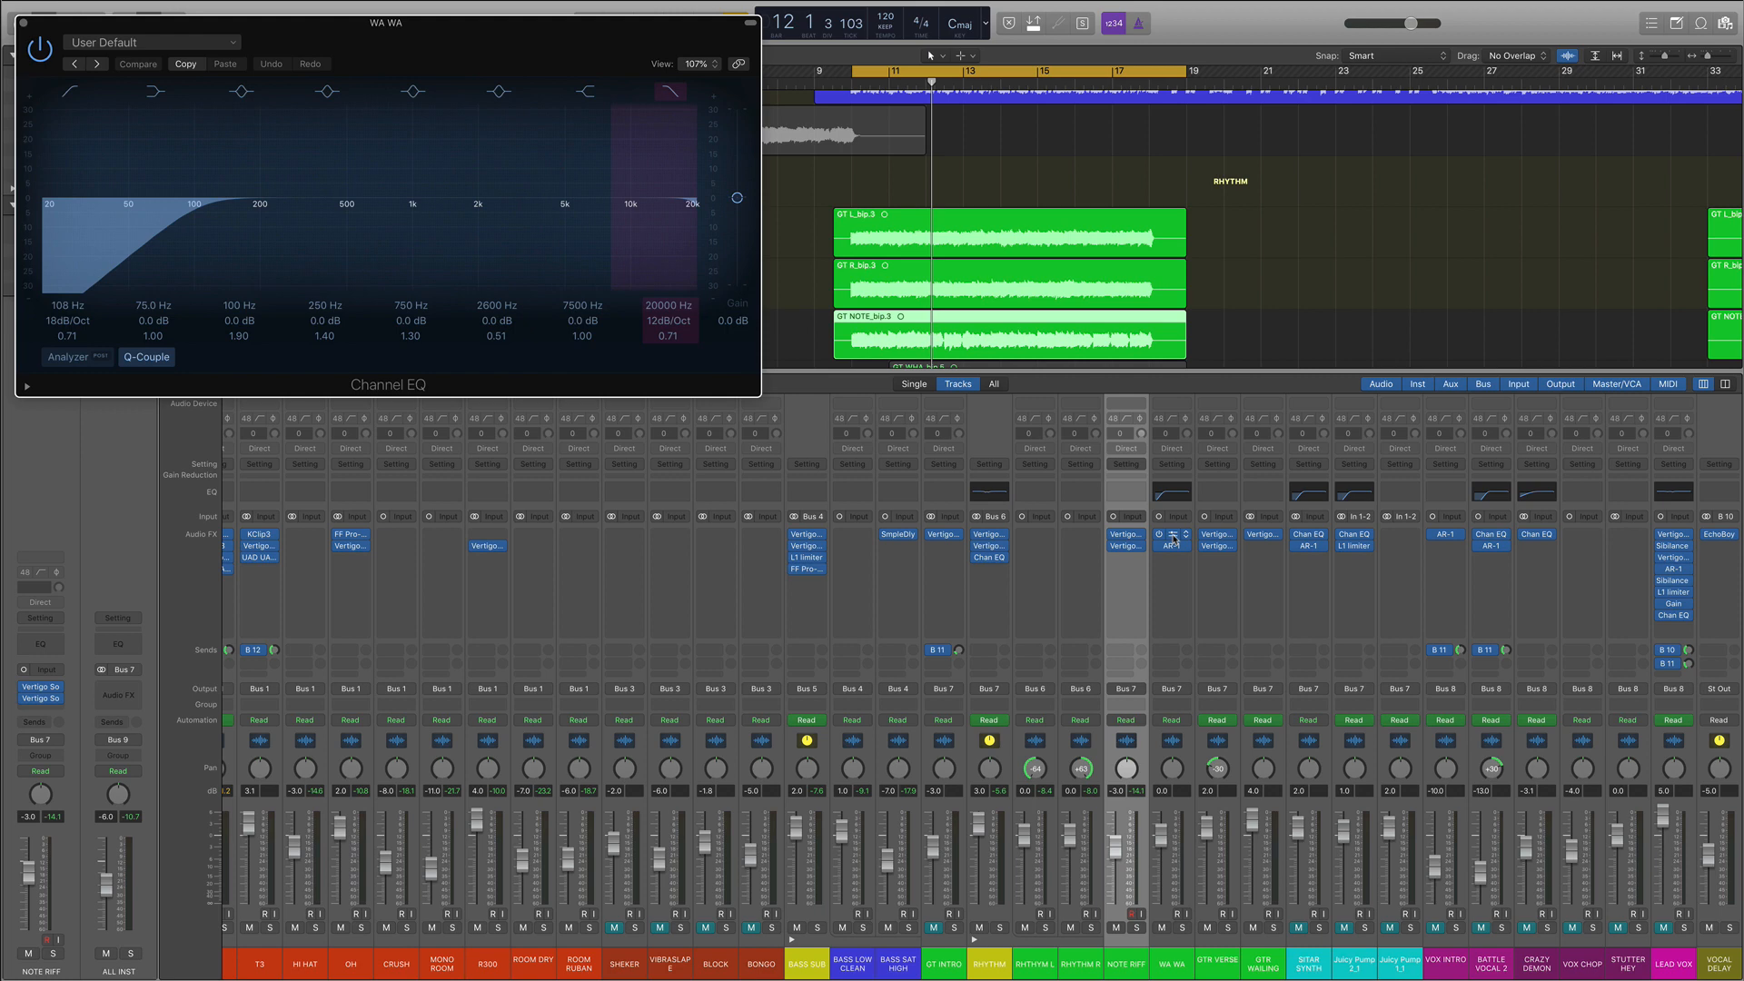
click(1172, 536)
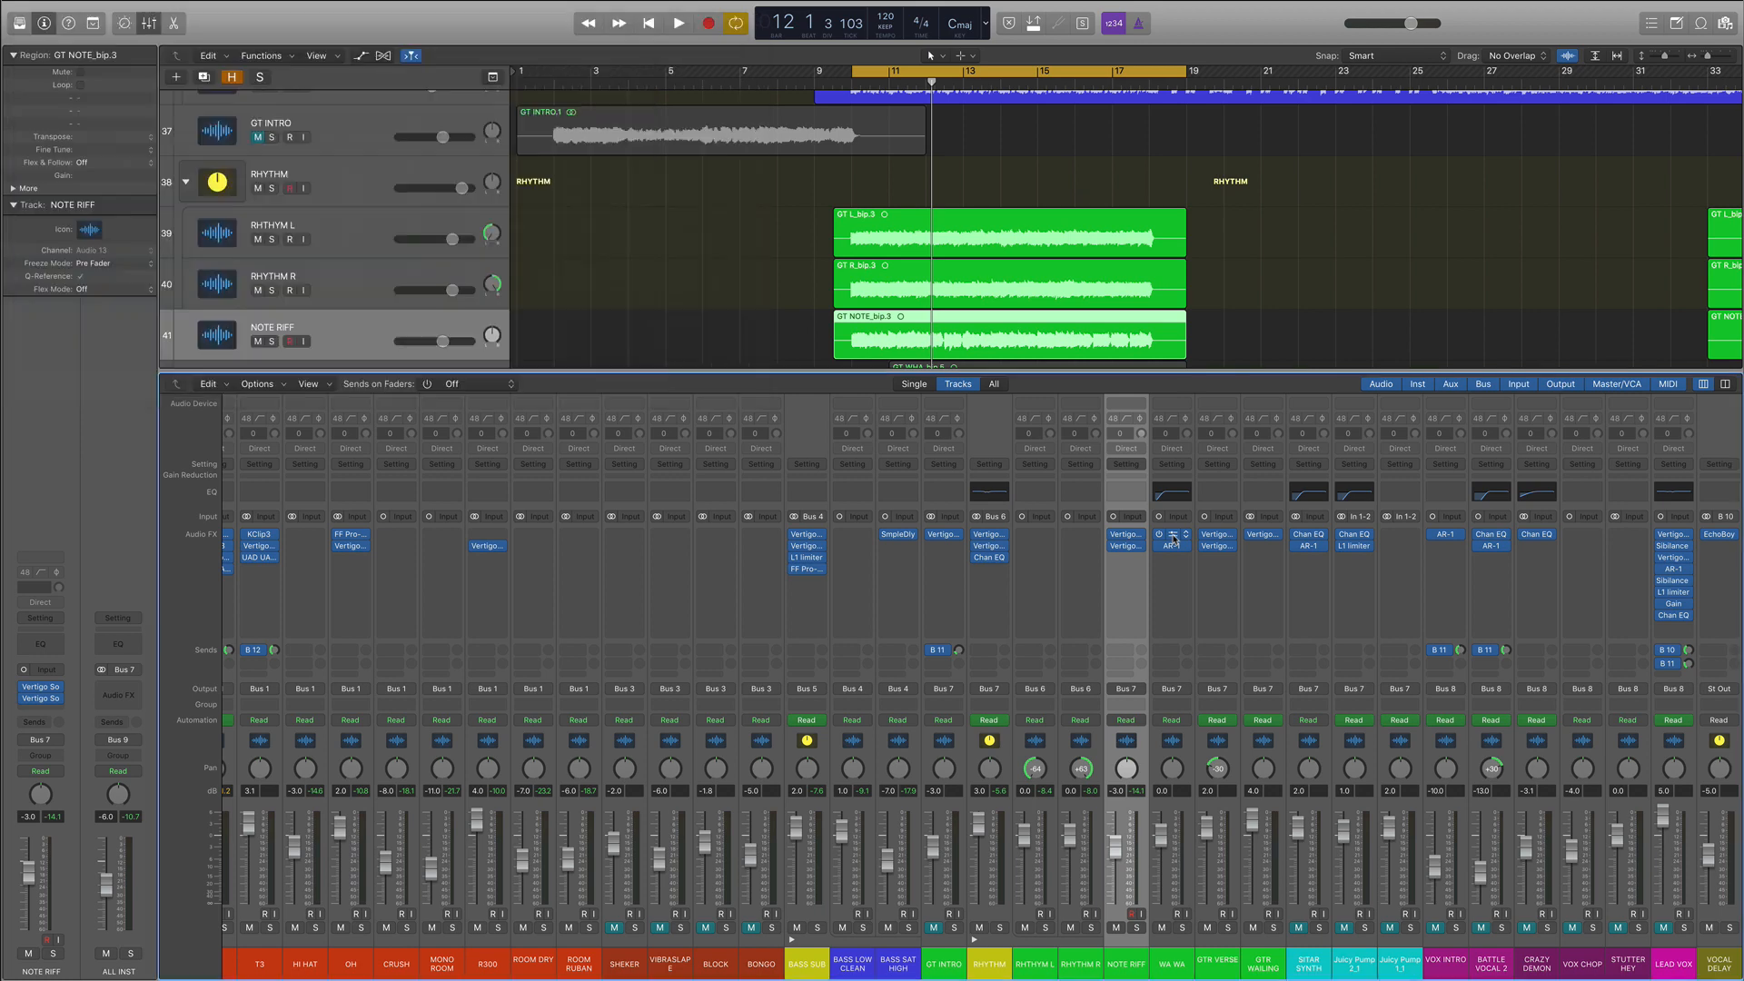
Step: Inspect the VSE-2 on GTR VERSE, close it and select the SITAR SYNTH channel
click(1219, 536)
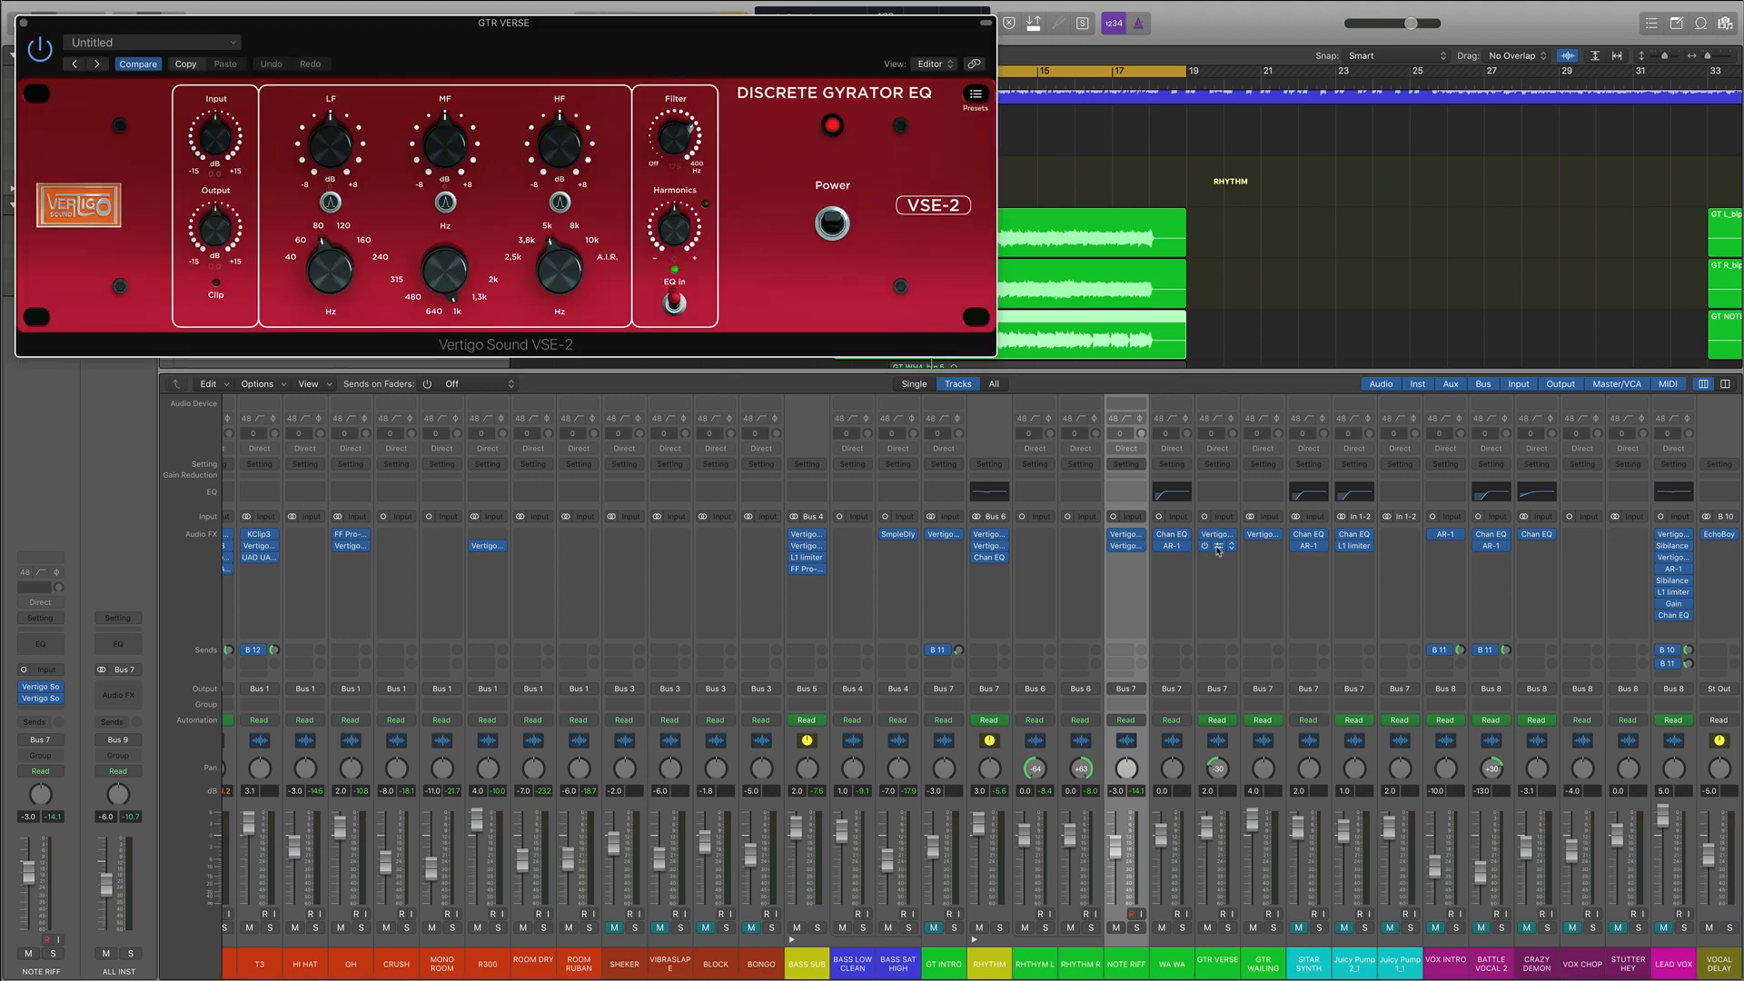
key(super+w)
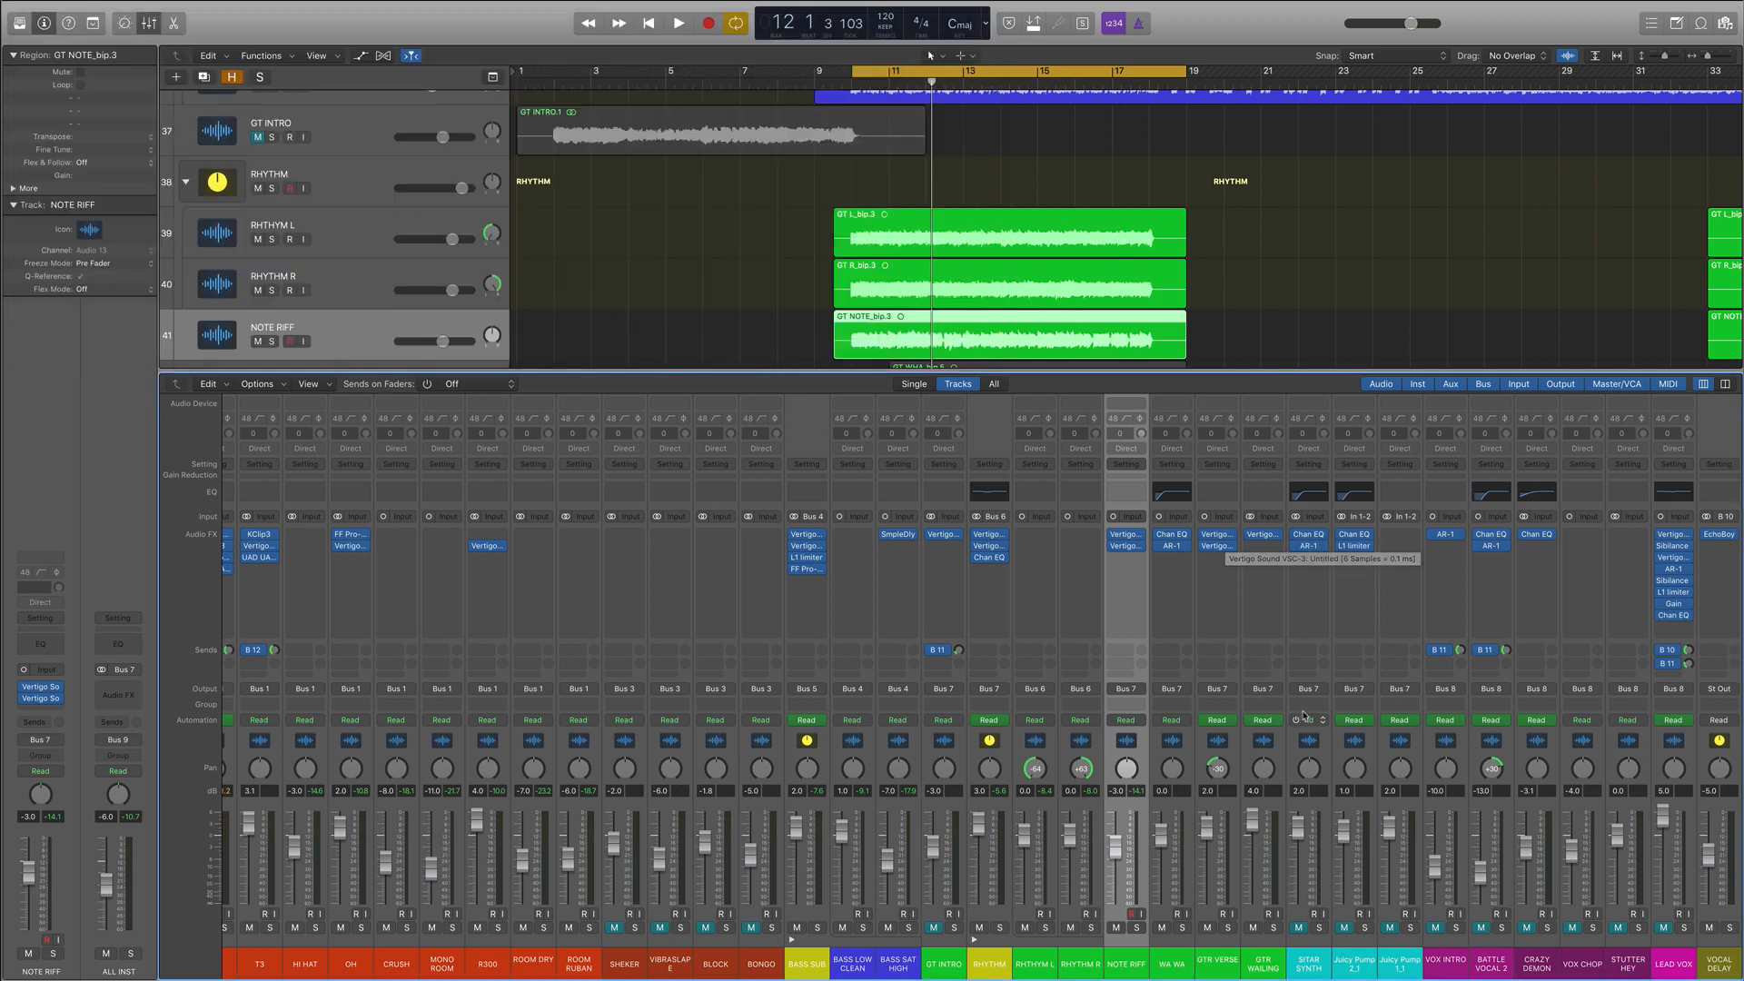
click(1312, 743)
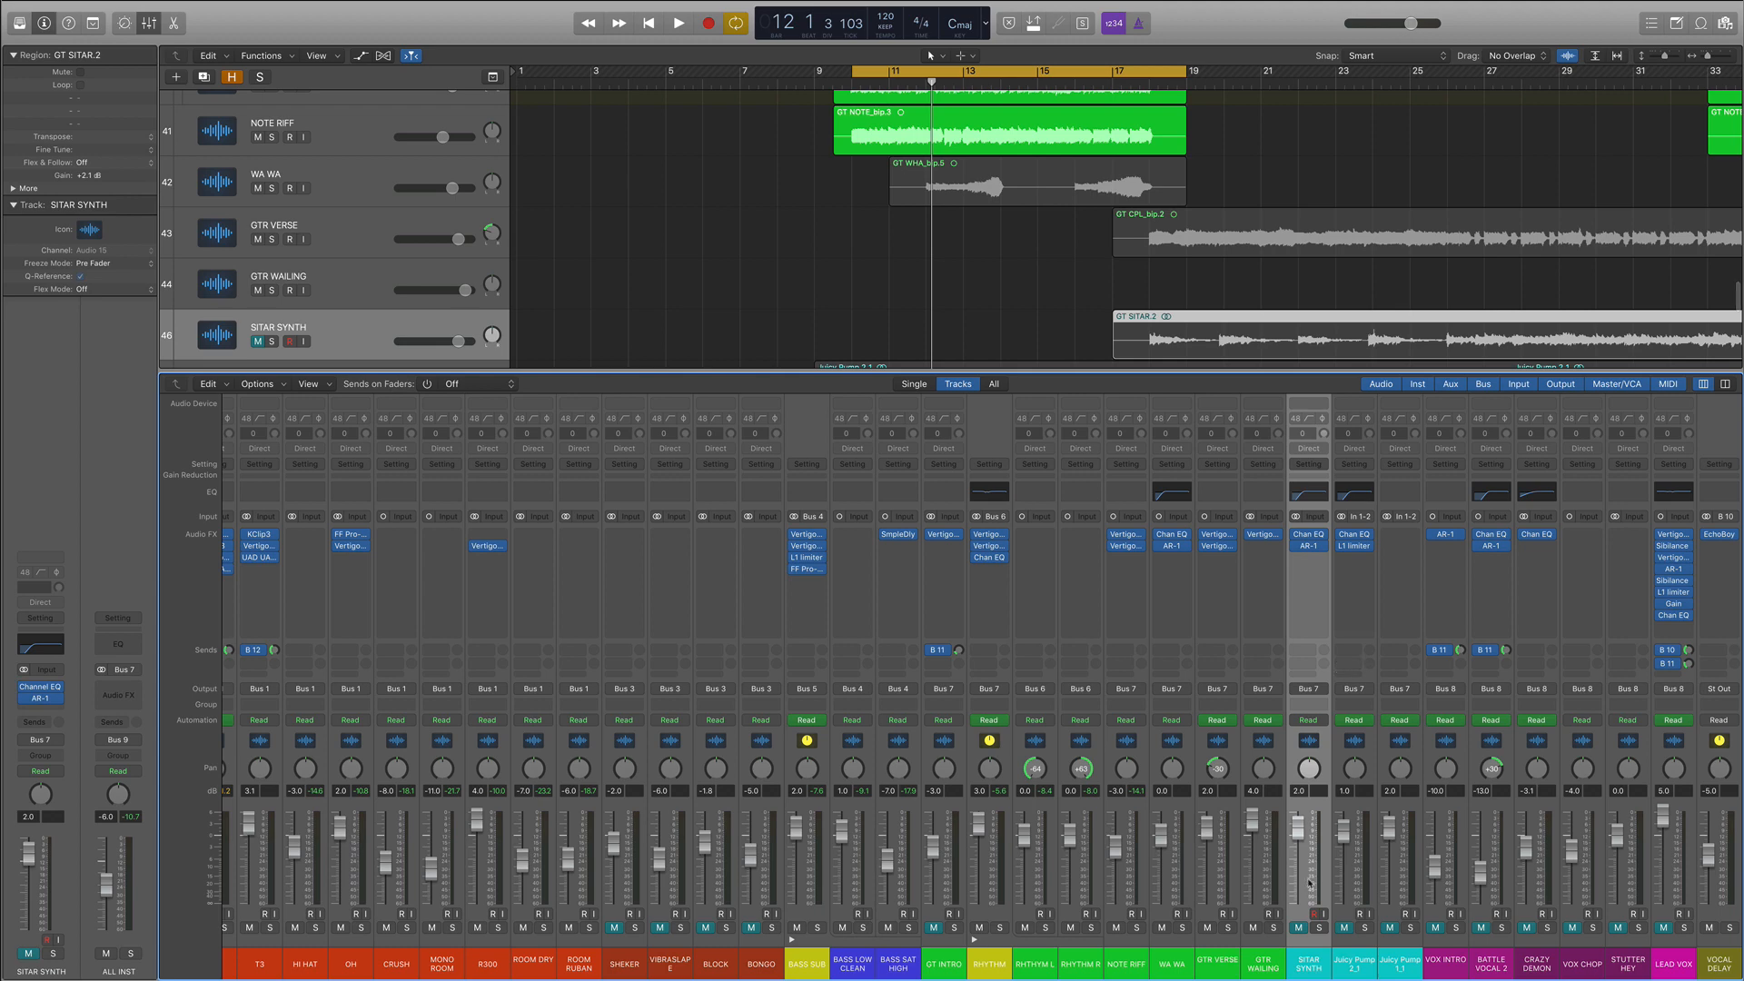
Step: Unmute the Juicy Pump 2_1 track and play the mix with it included
scroll(829, 324, down, 3)
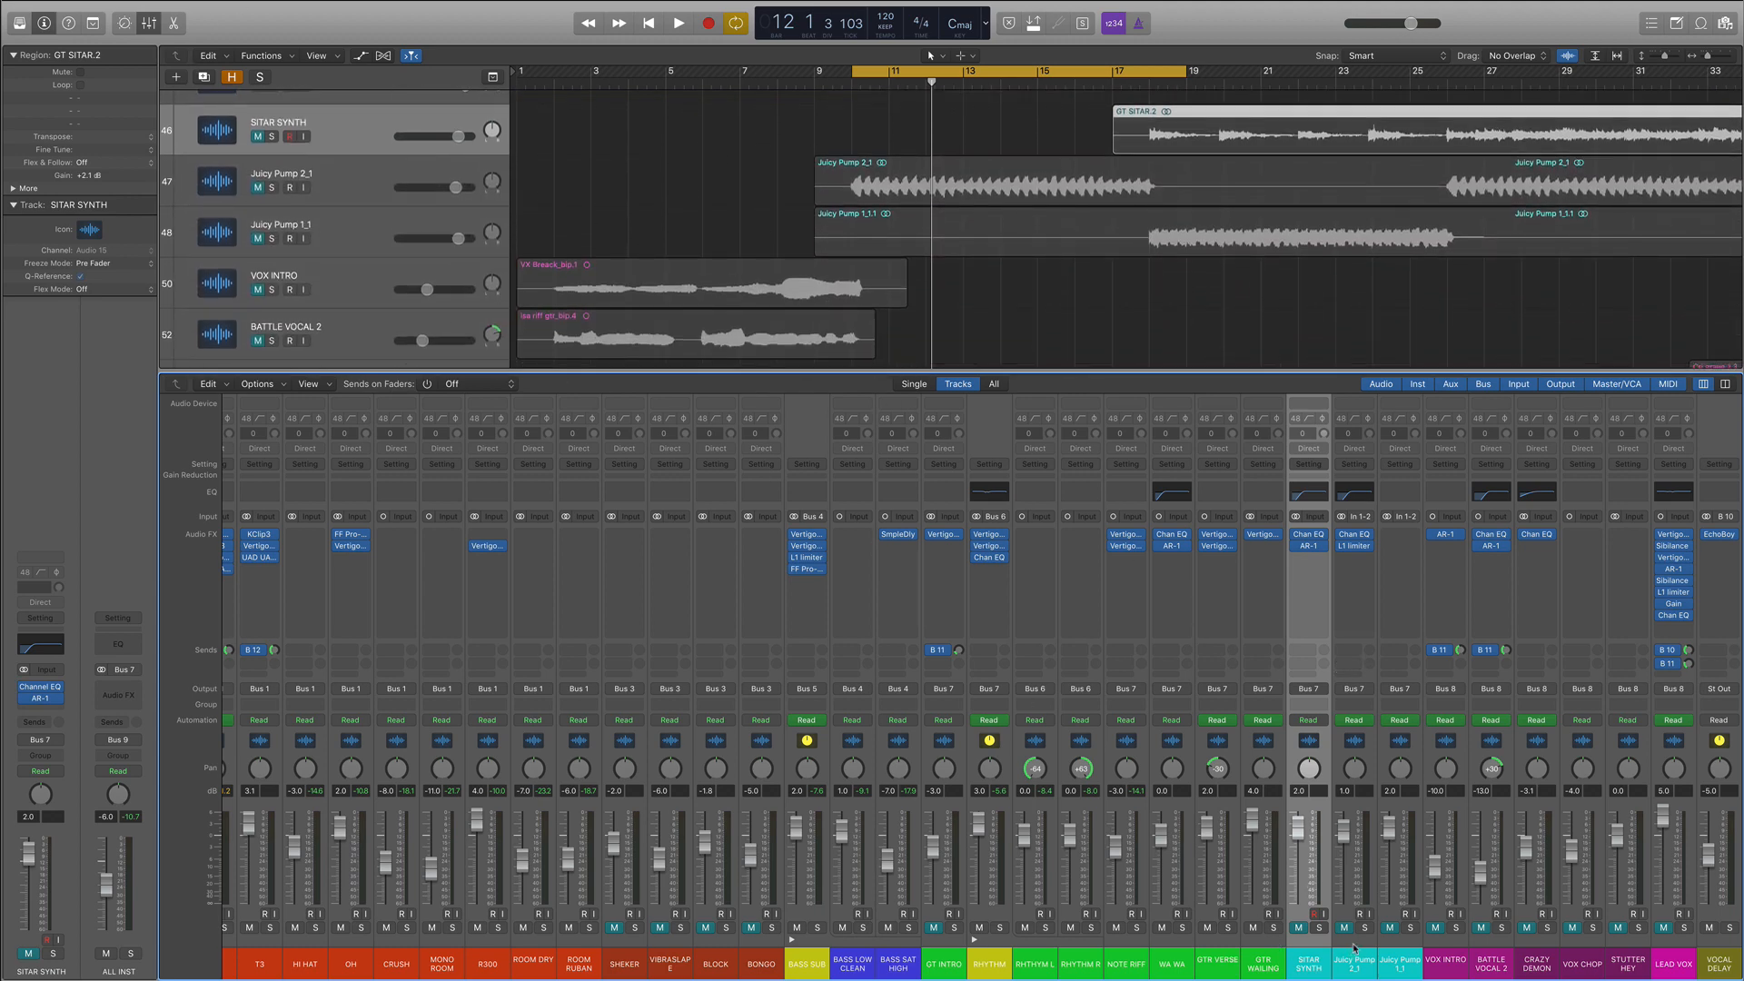
click(276, 187)
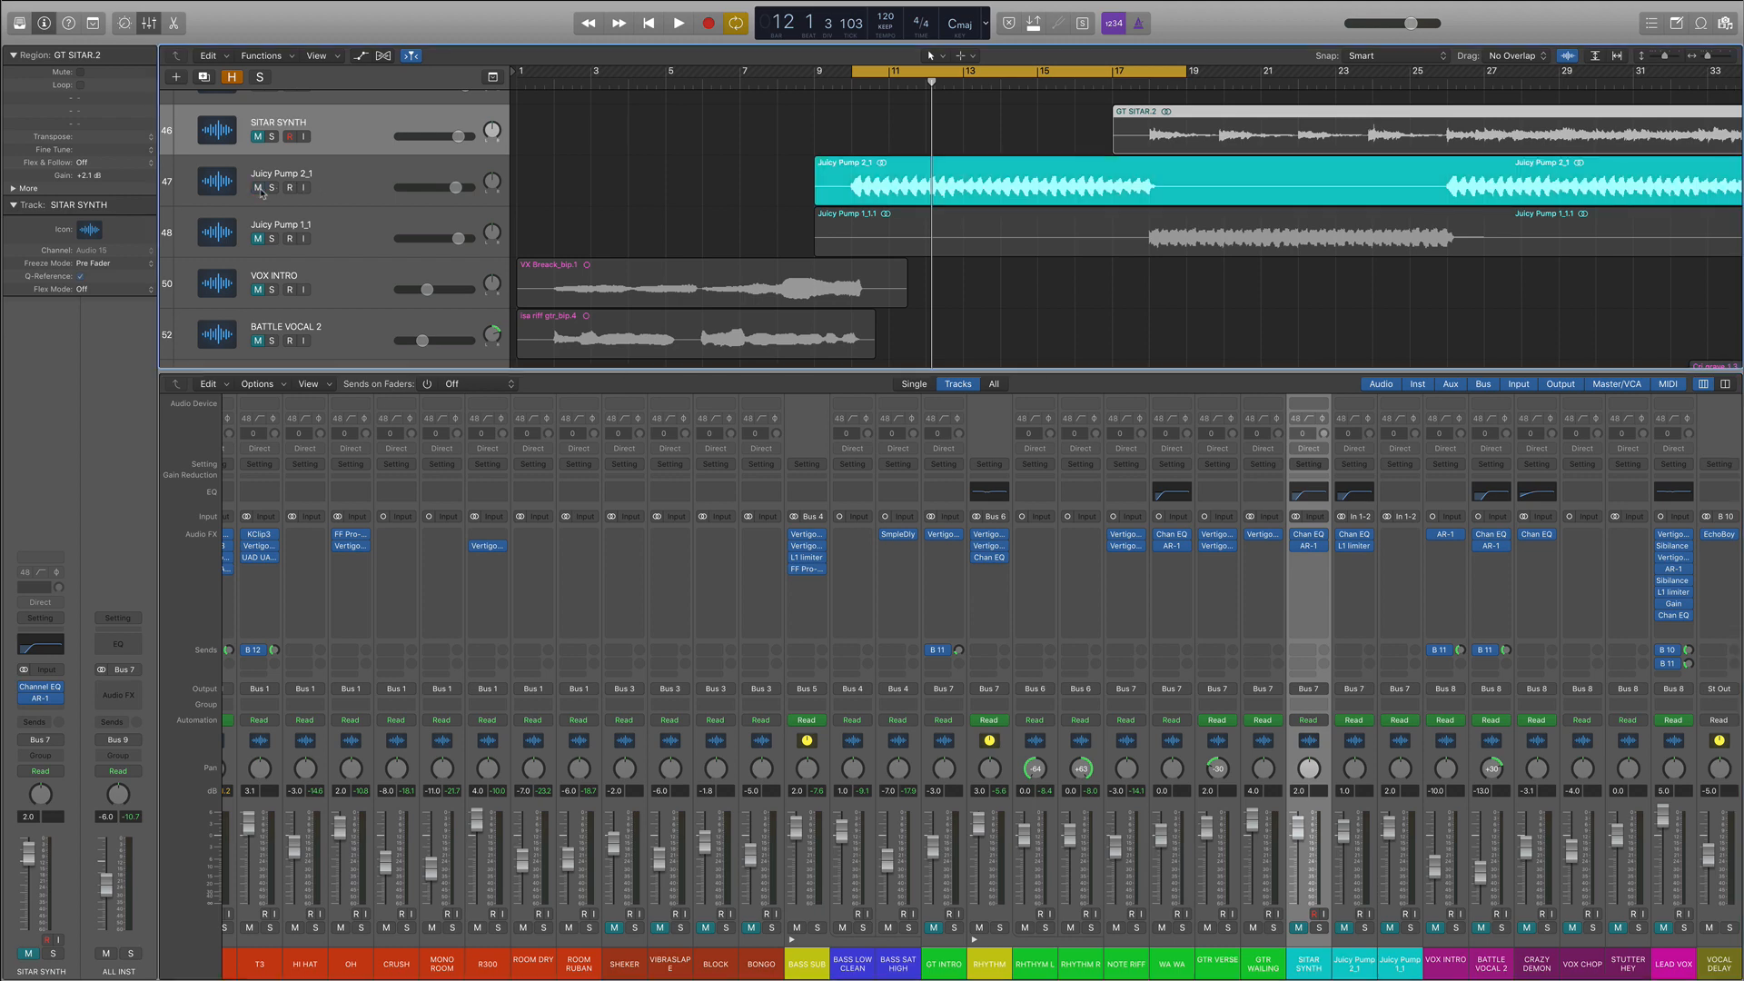
key(space)
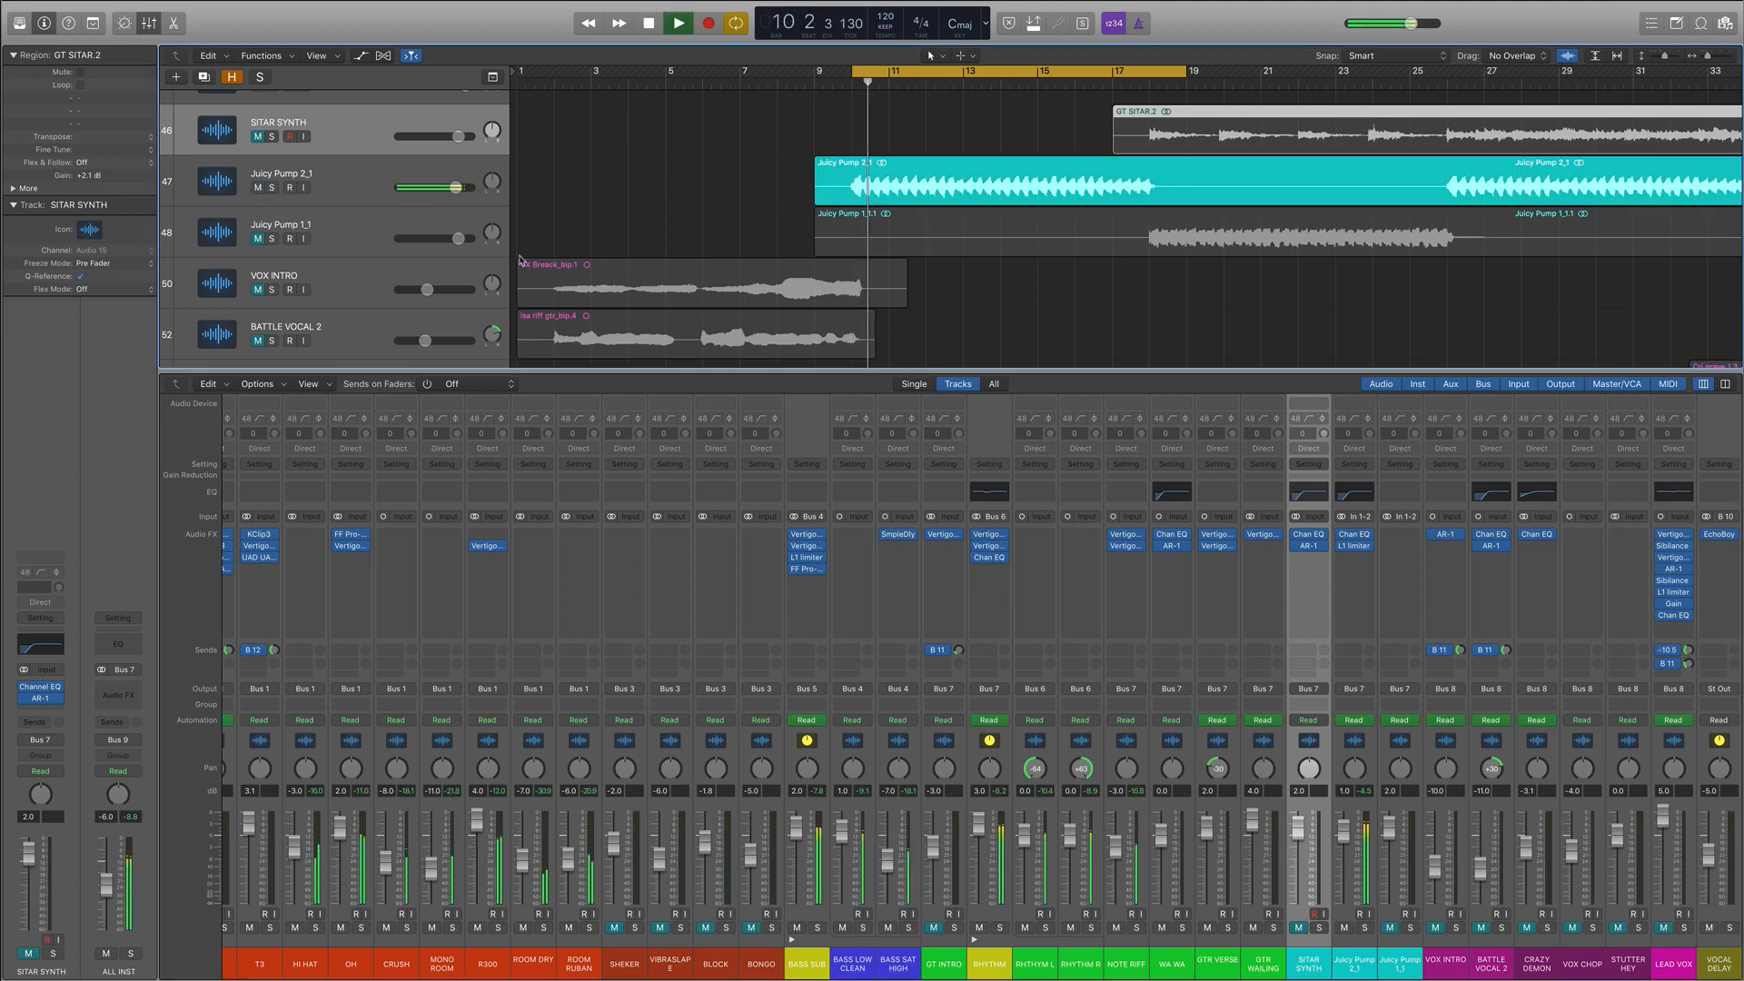
Step: Solo Juicy Pump 2_1, examine its Channel EQ and L1 limiter, close both windows and unsolo the channel
click(1365, 927)
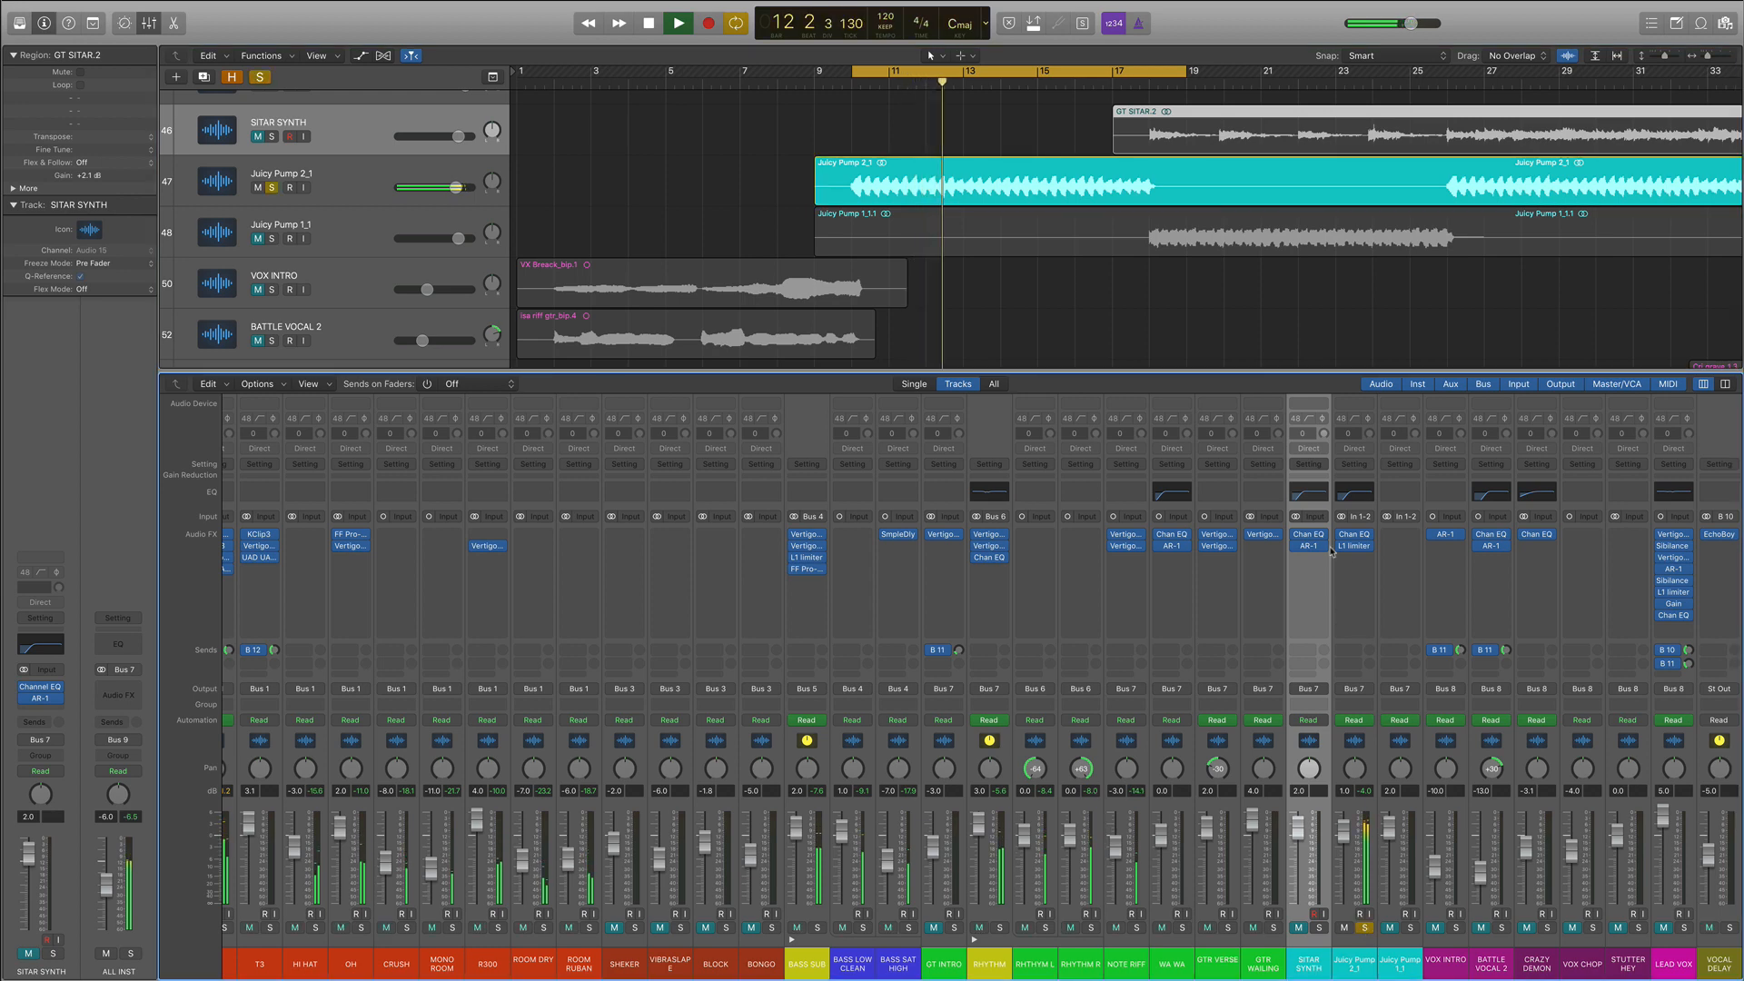
click(1354, 534)
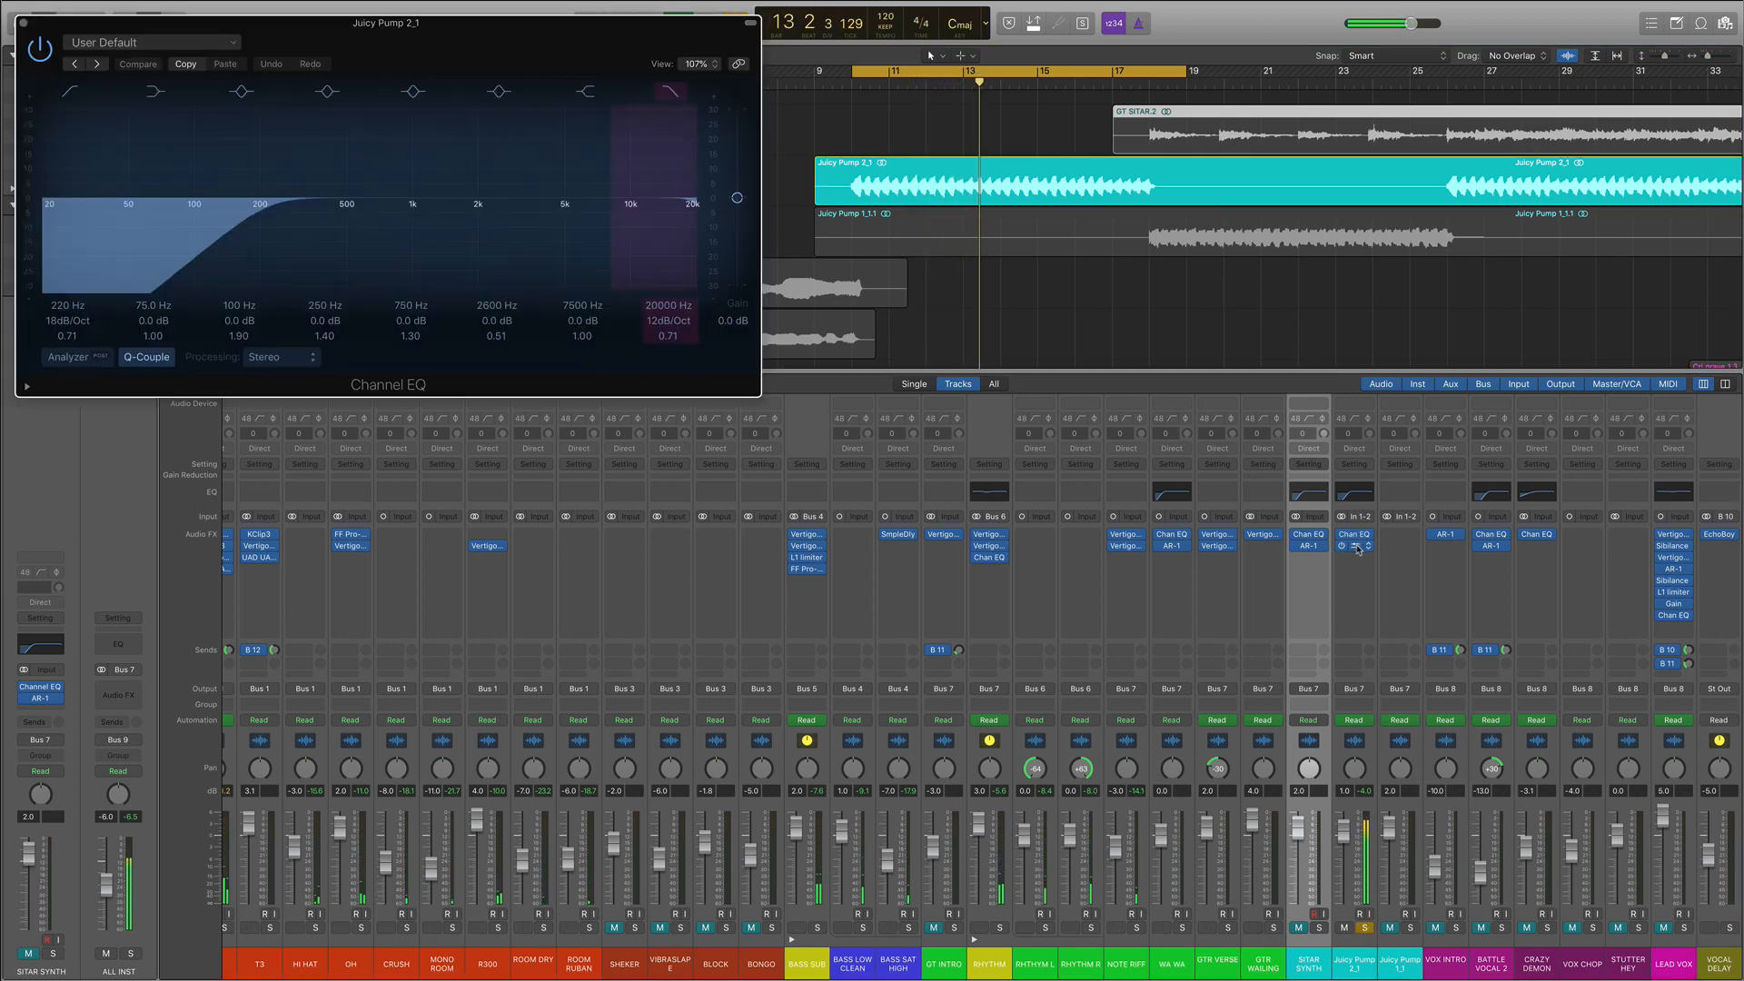
click(1353, 546)
drag(171, 36, 1149, 204)
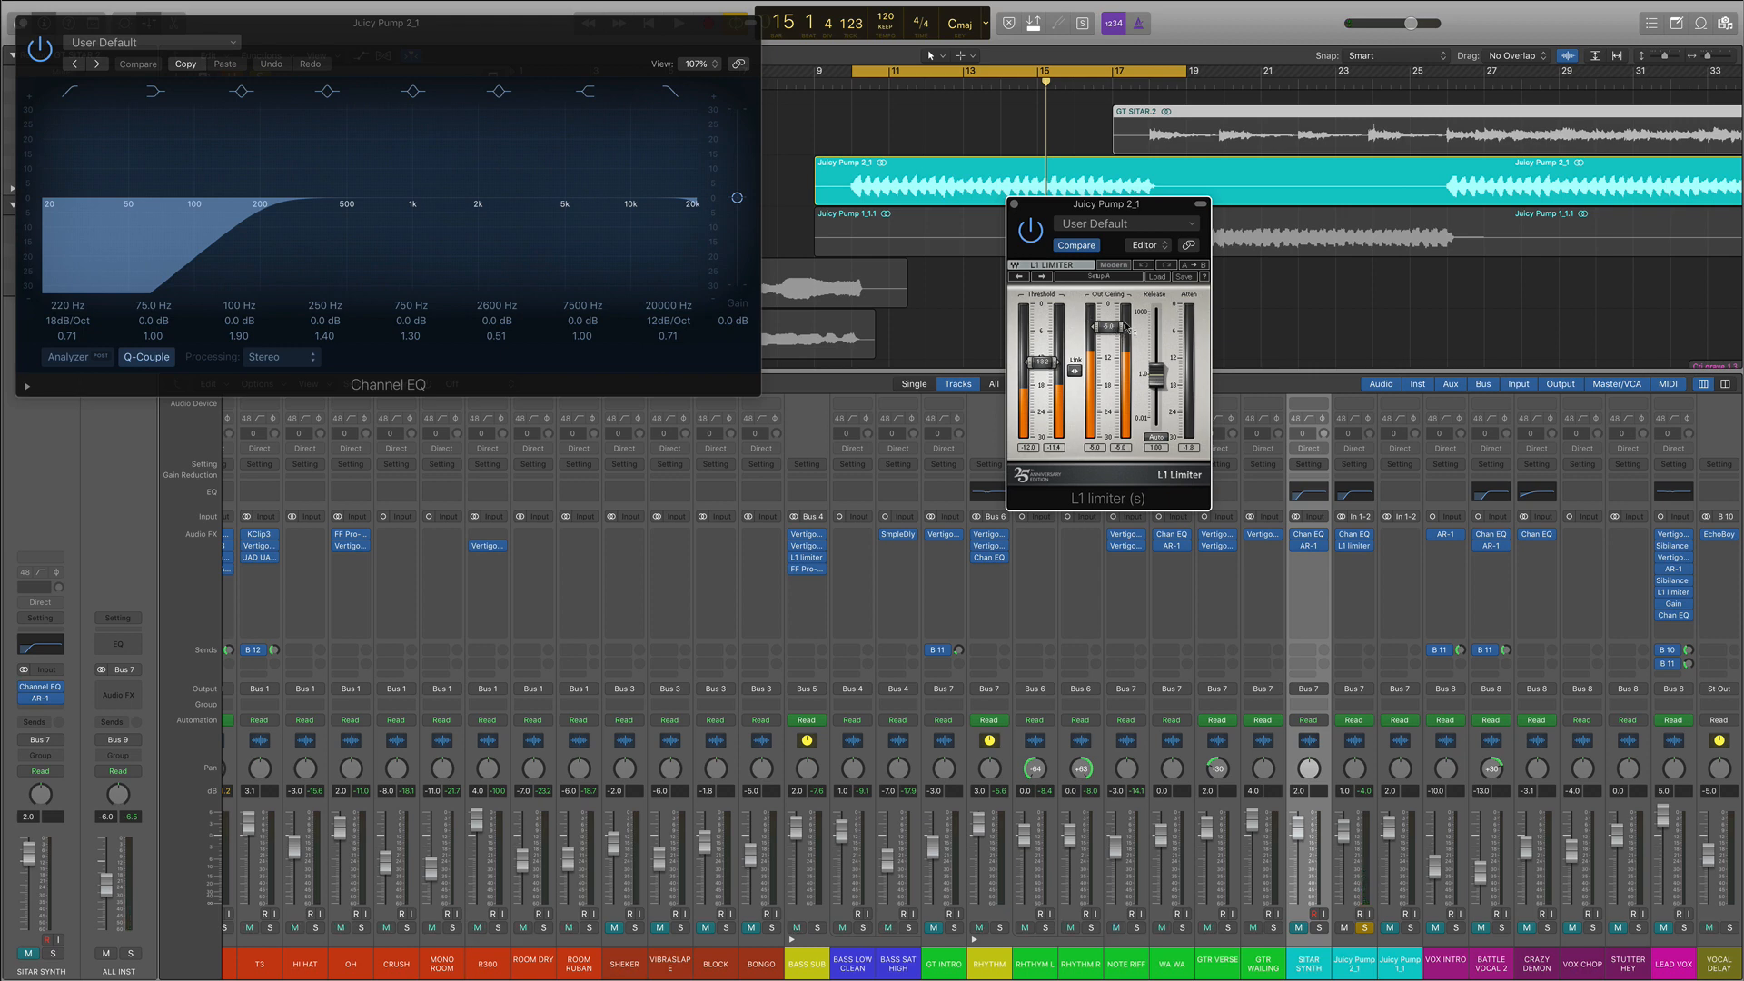
click(1013, 203)
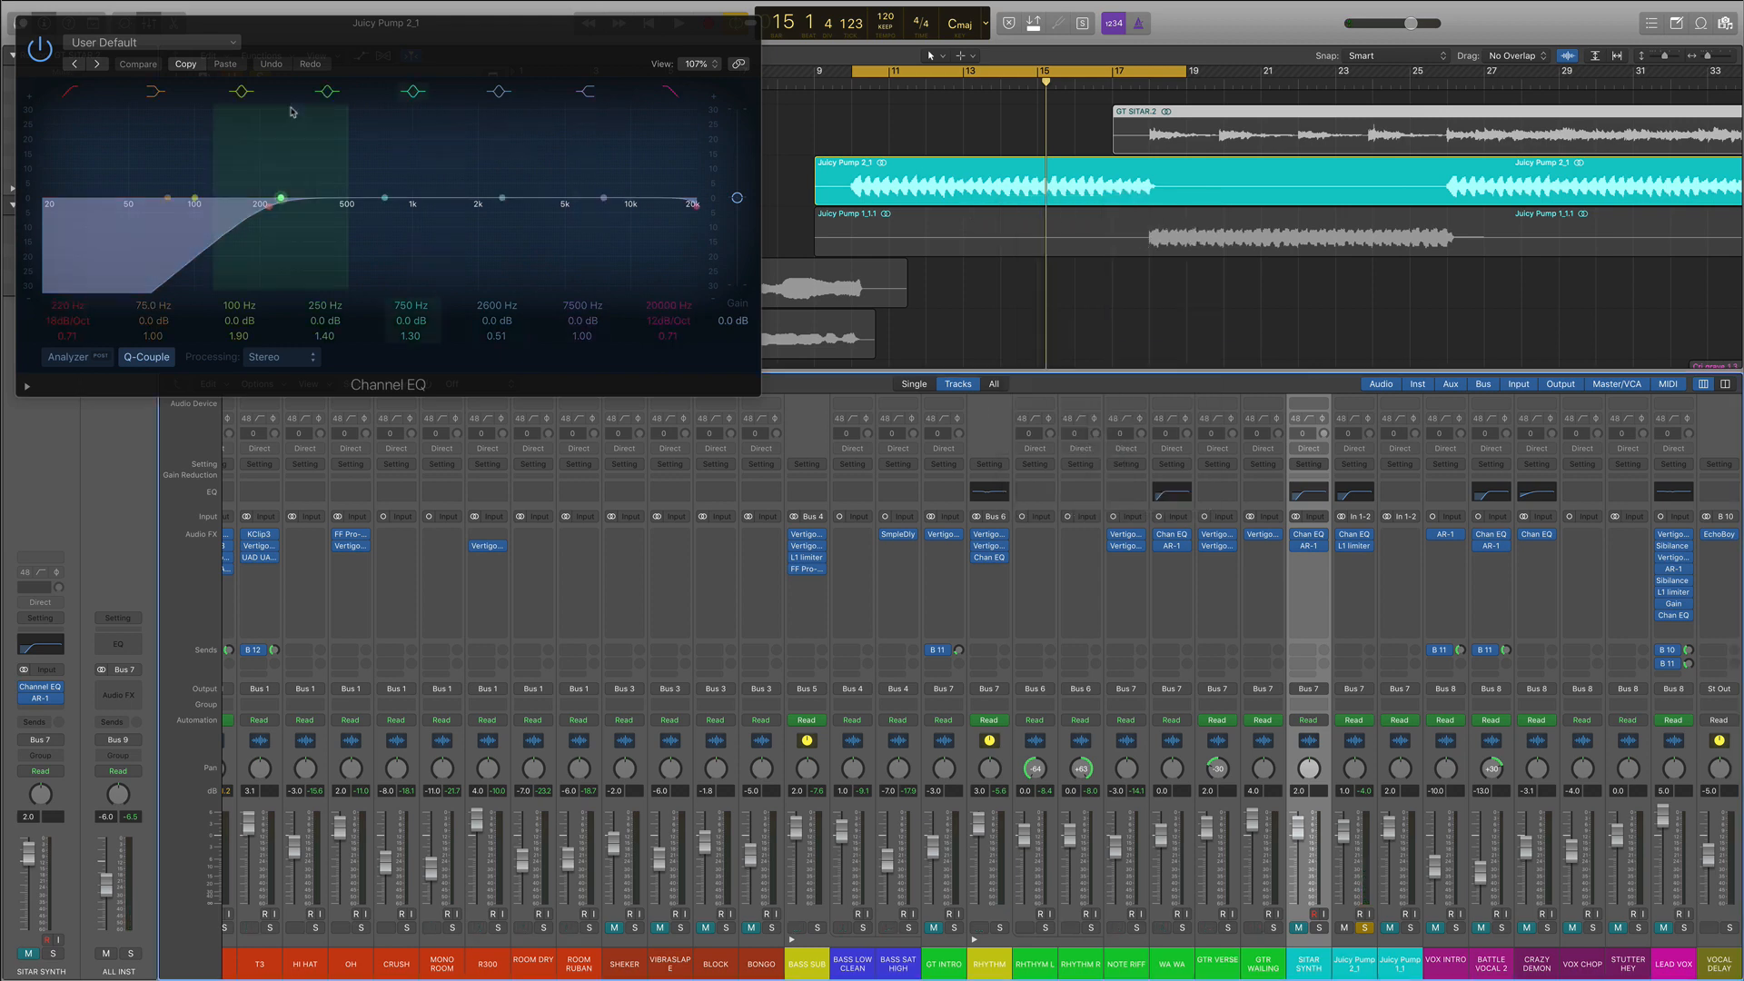
click(23, 23)
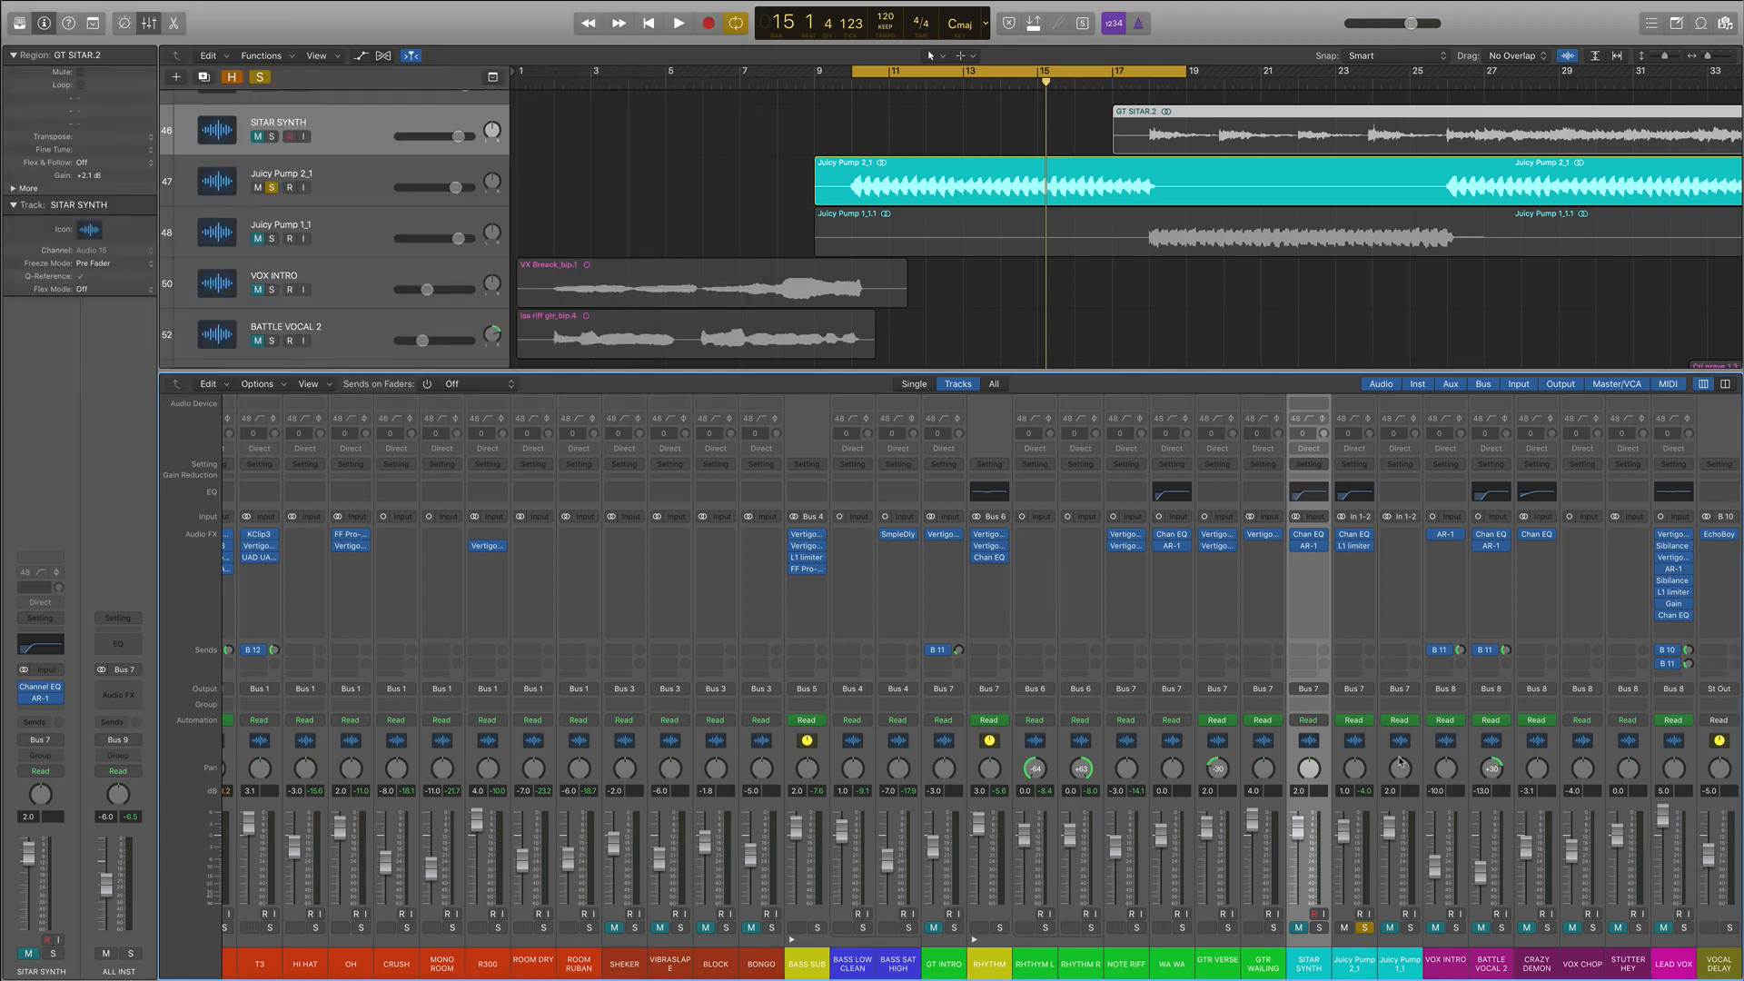
click(1365, 927)
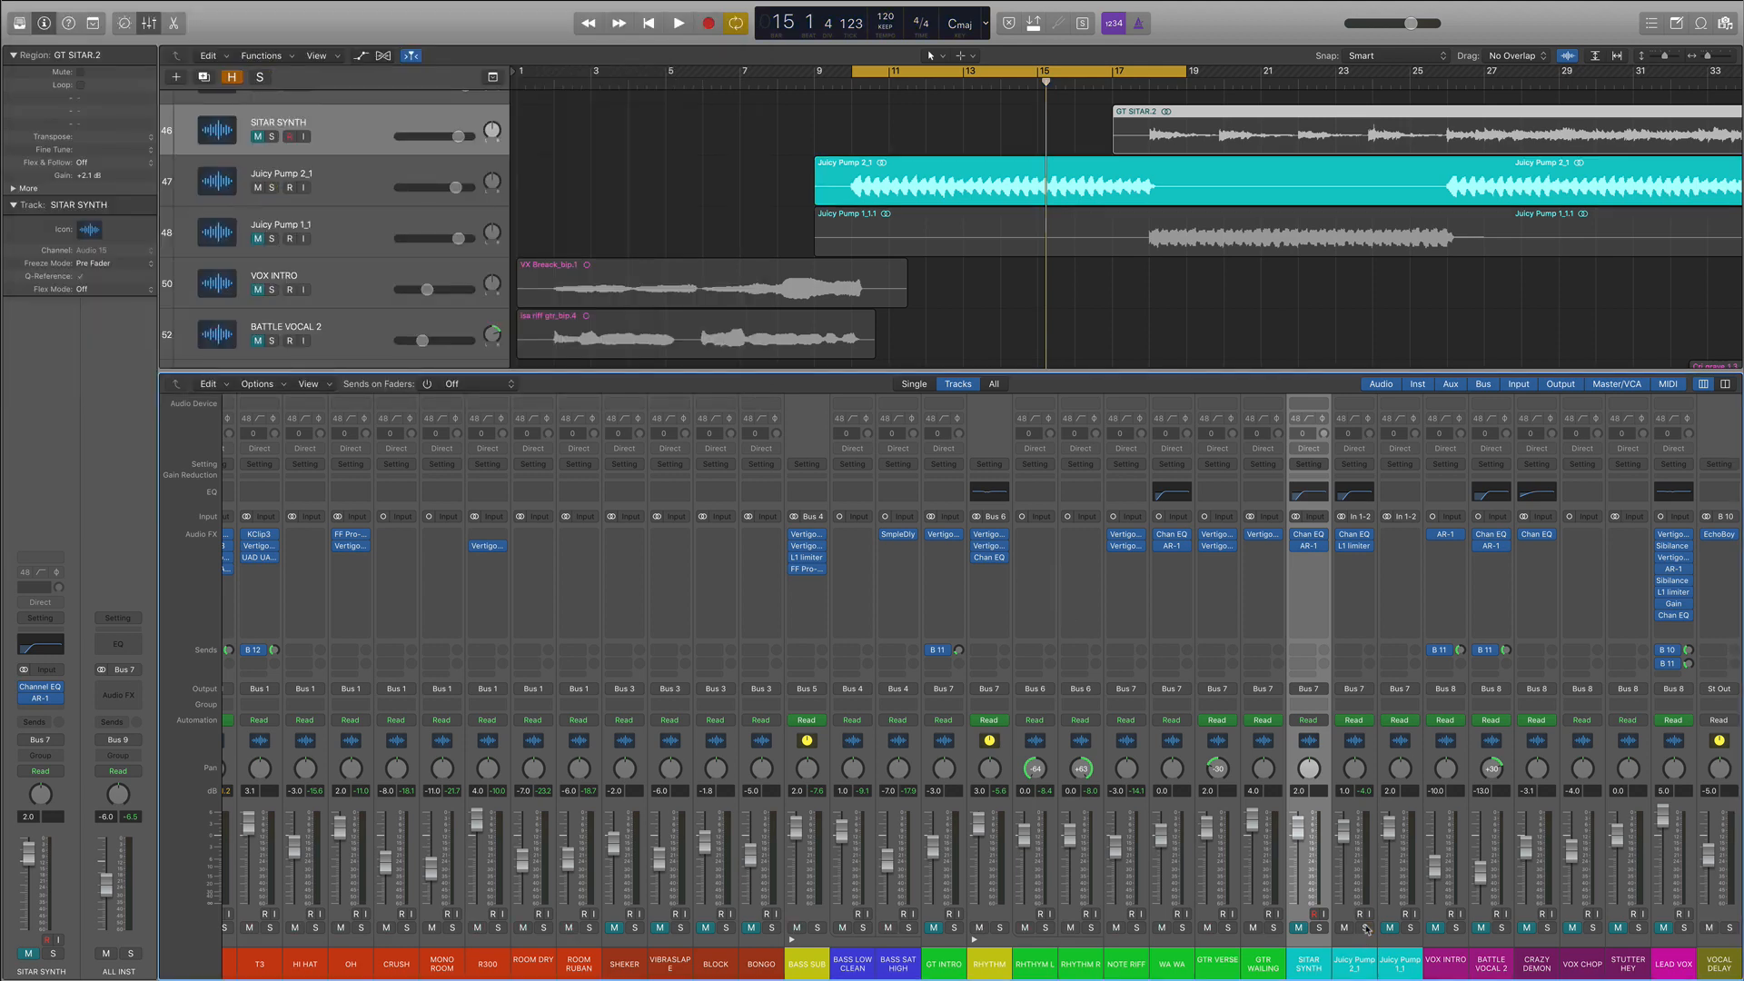
Step: Play the mix with cycle mode turned off, review the tracks with the mixer hidden, and show the mixer again
key(space)
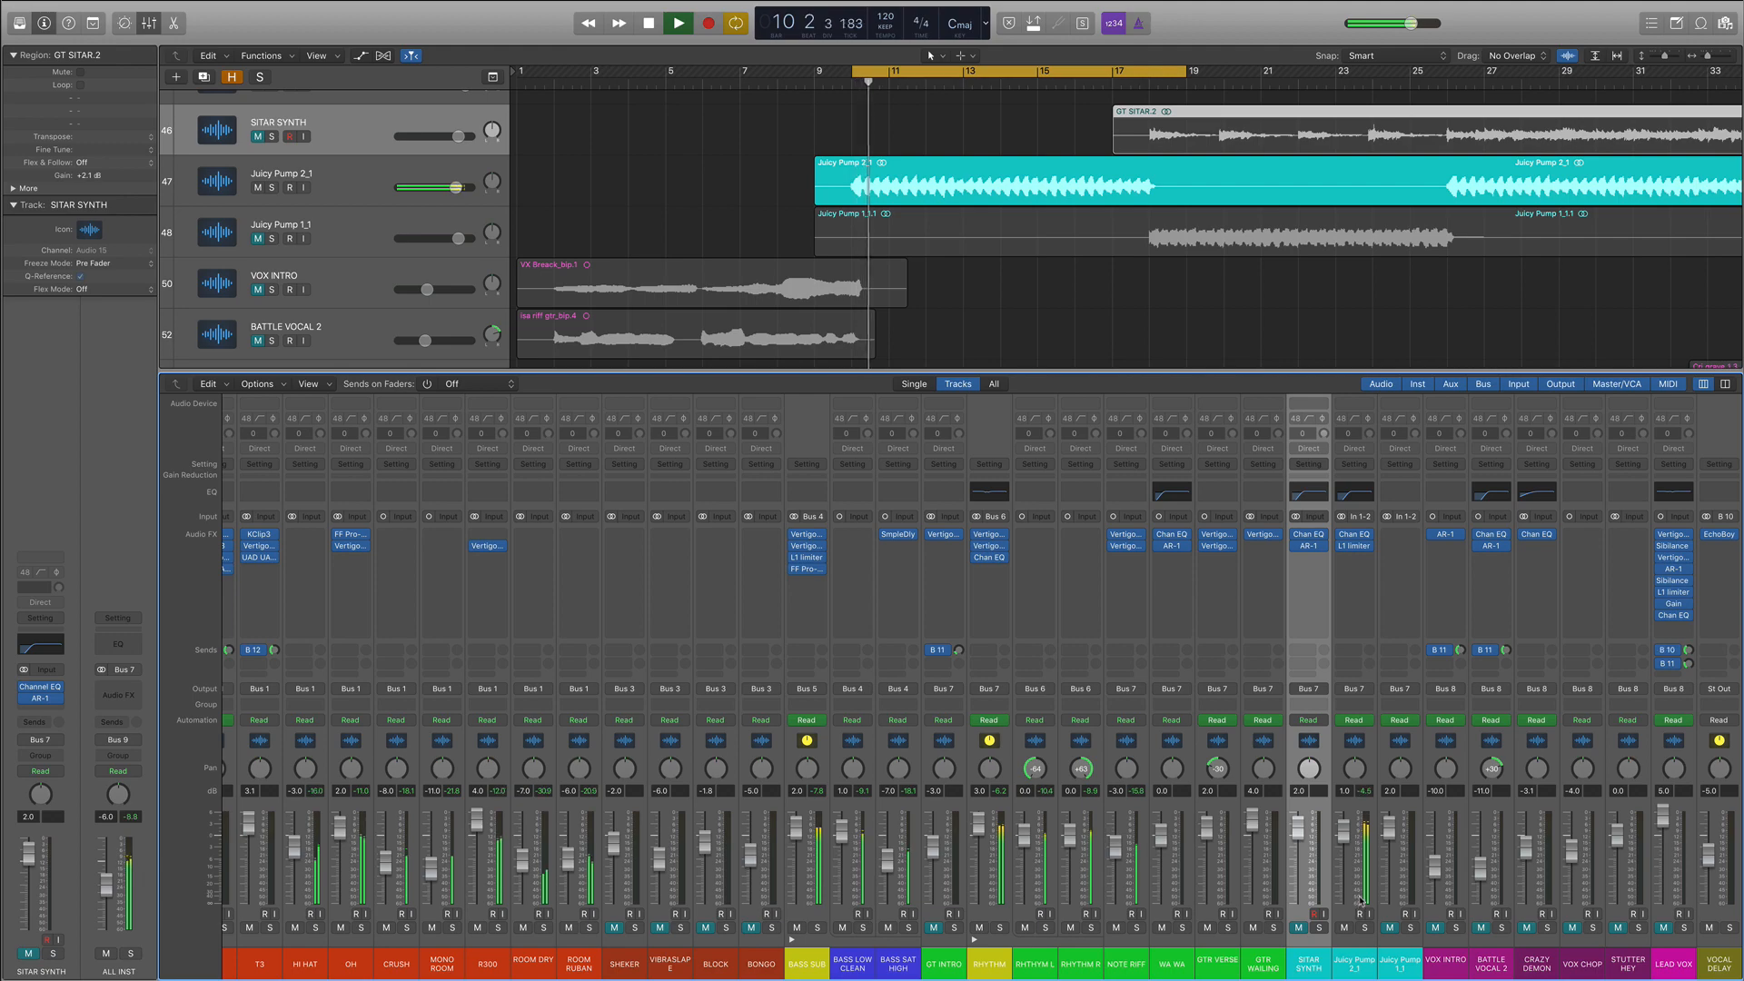
key(c)
key(x)
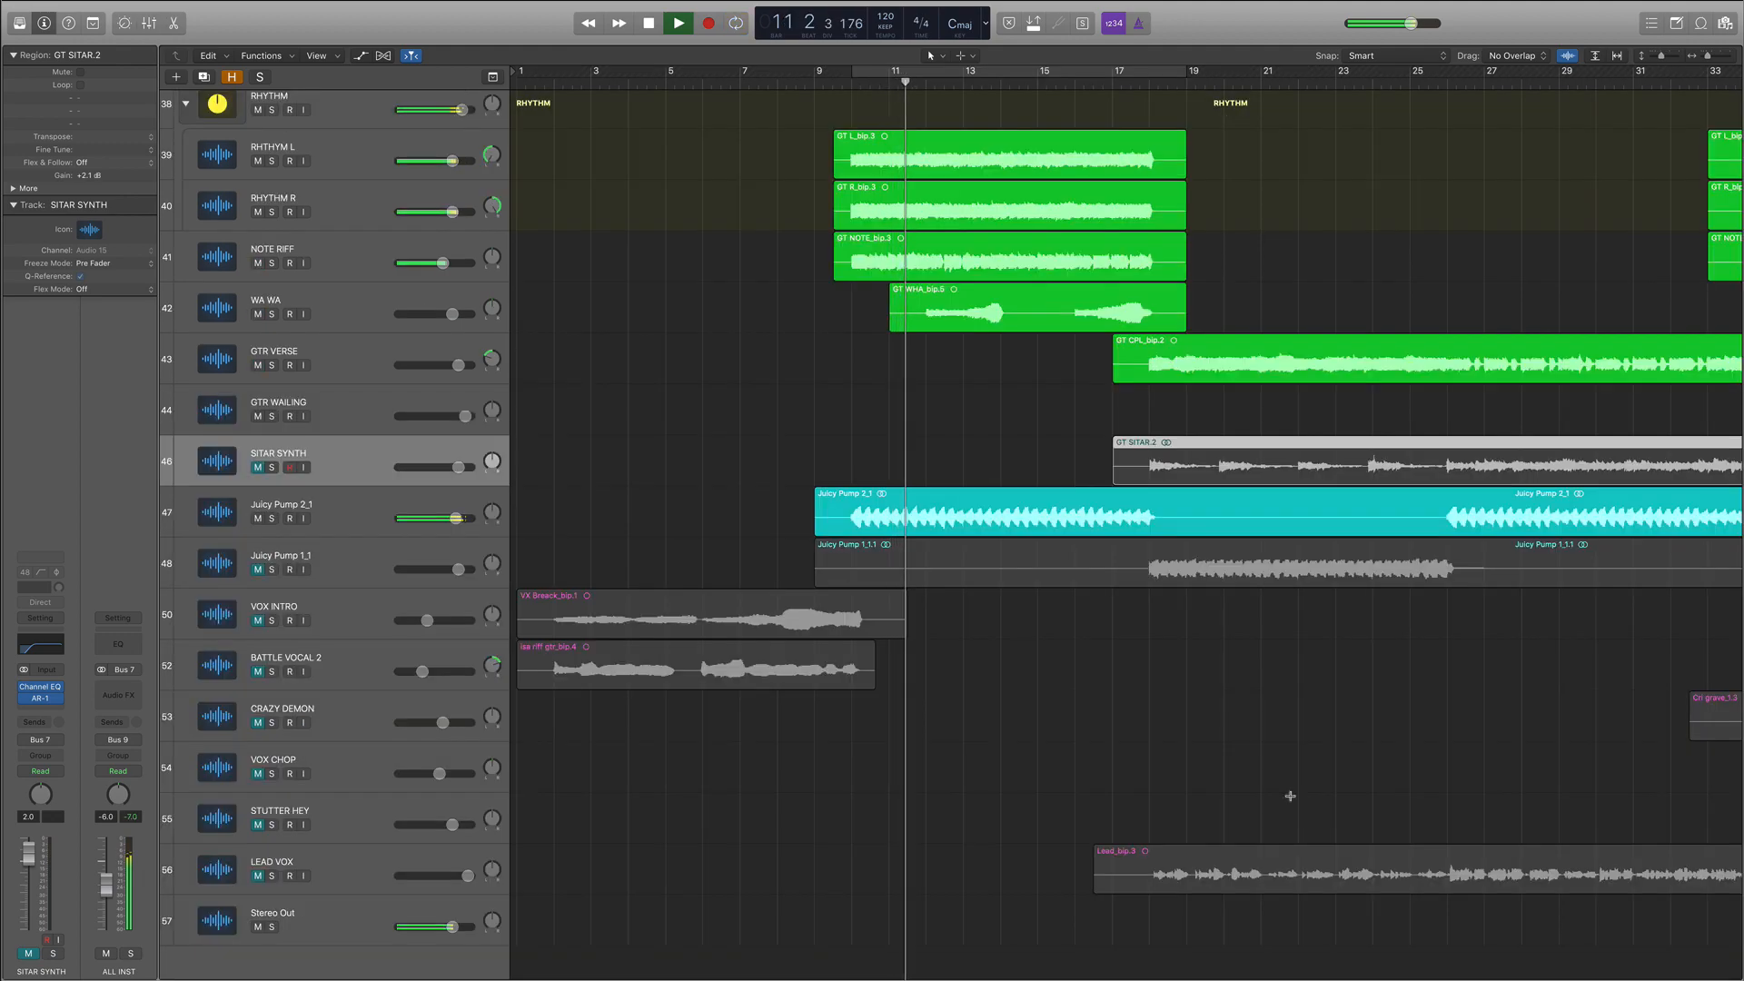
scroll(950, 820, up, 6)
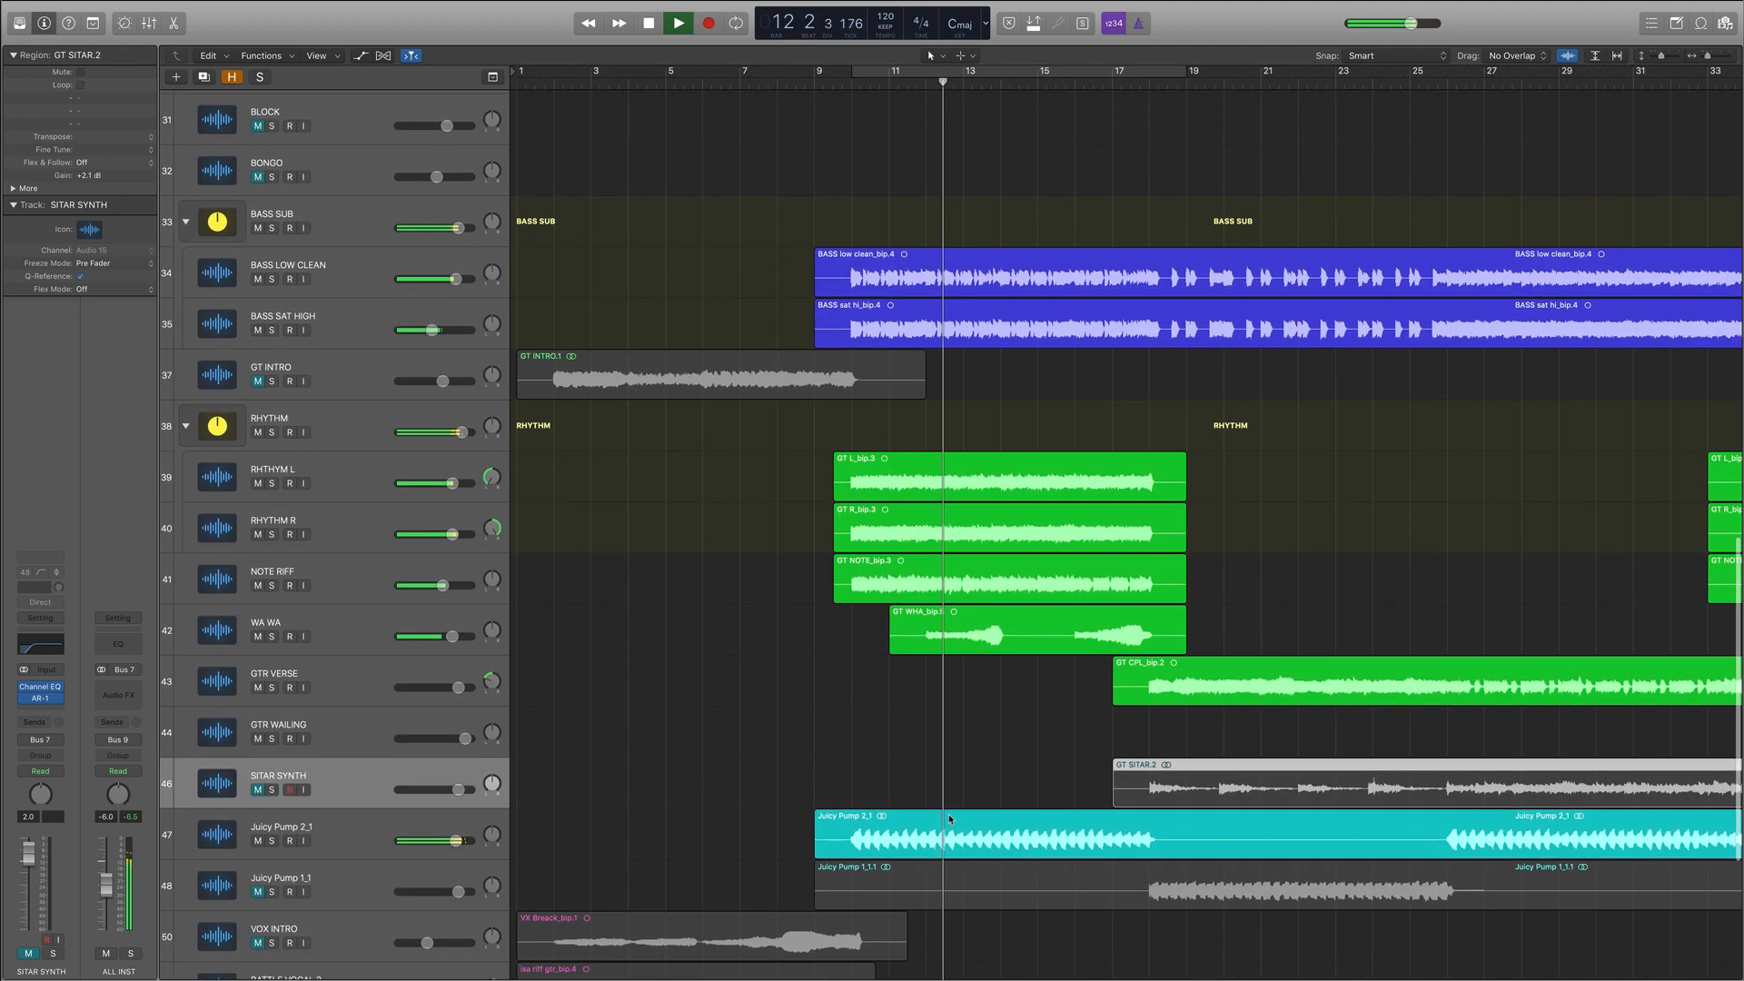
scroll(950, 820, down, 4)
scroll(950, 820, down, 2)
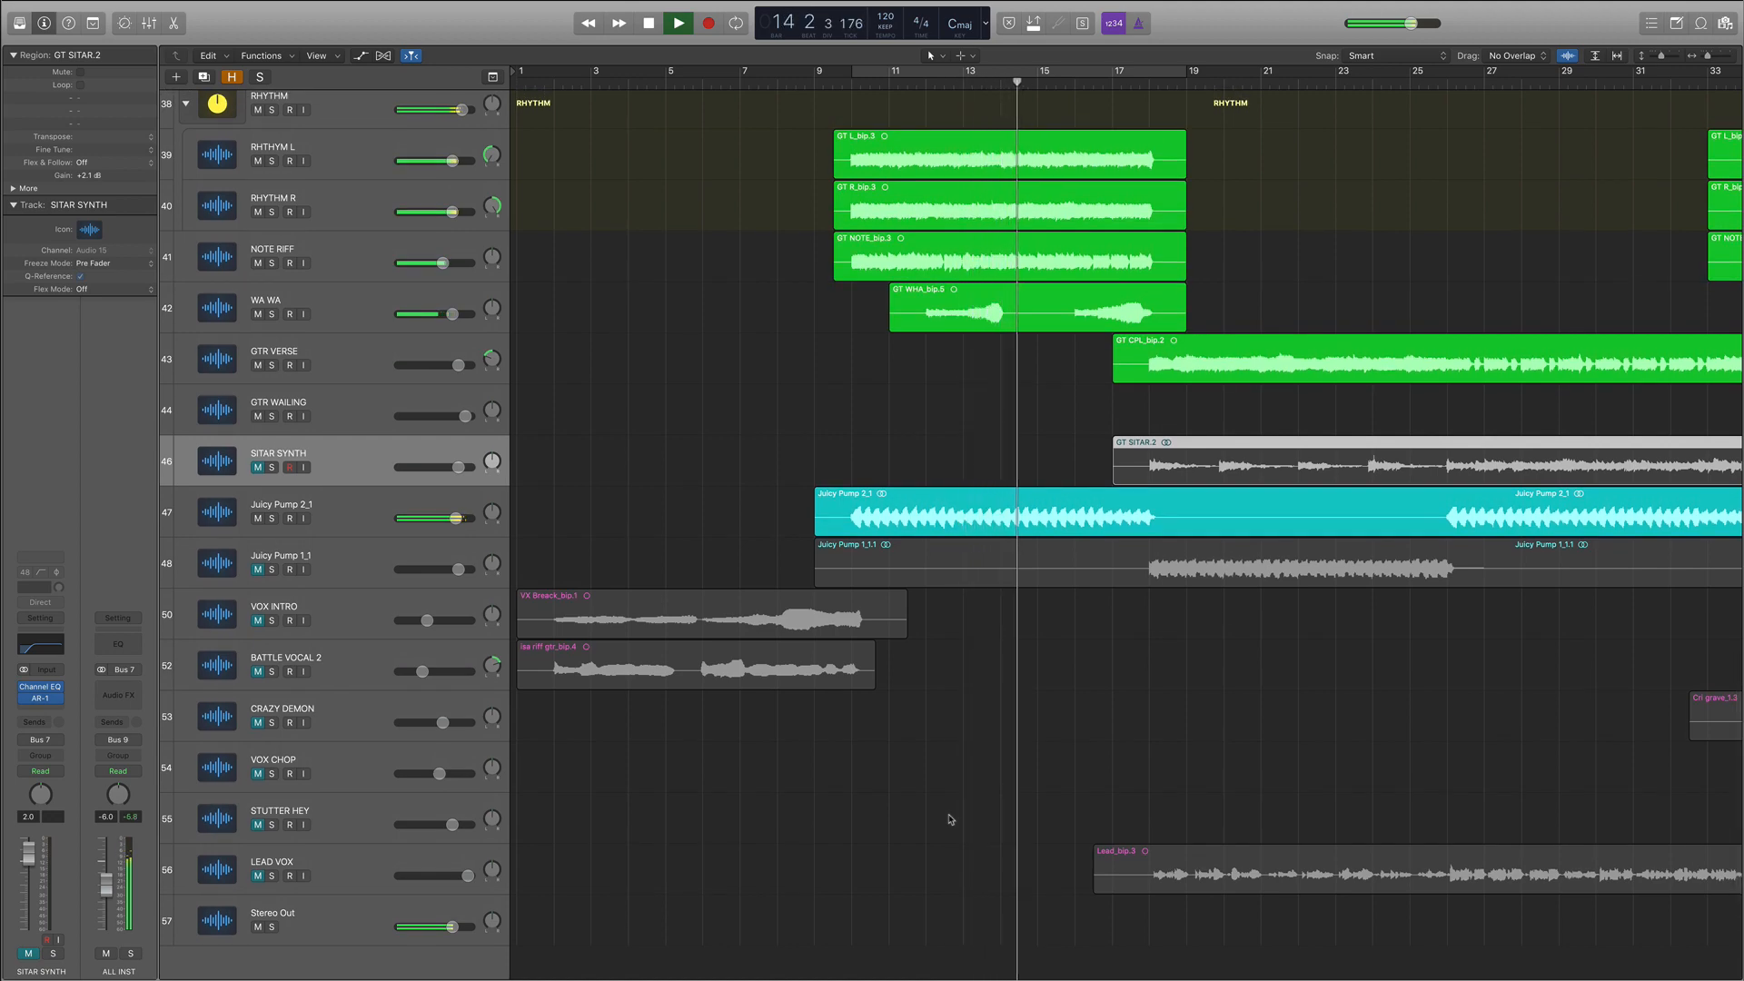
key(space)
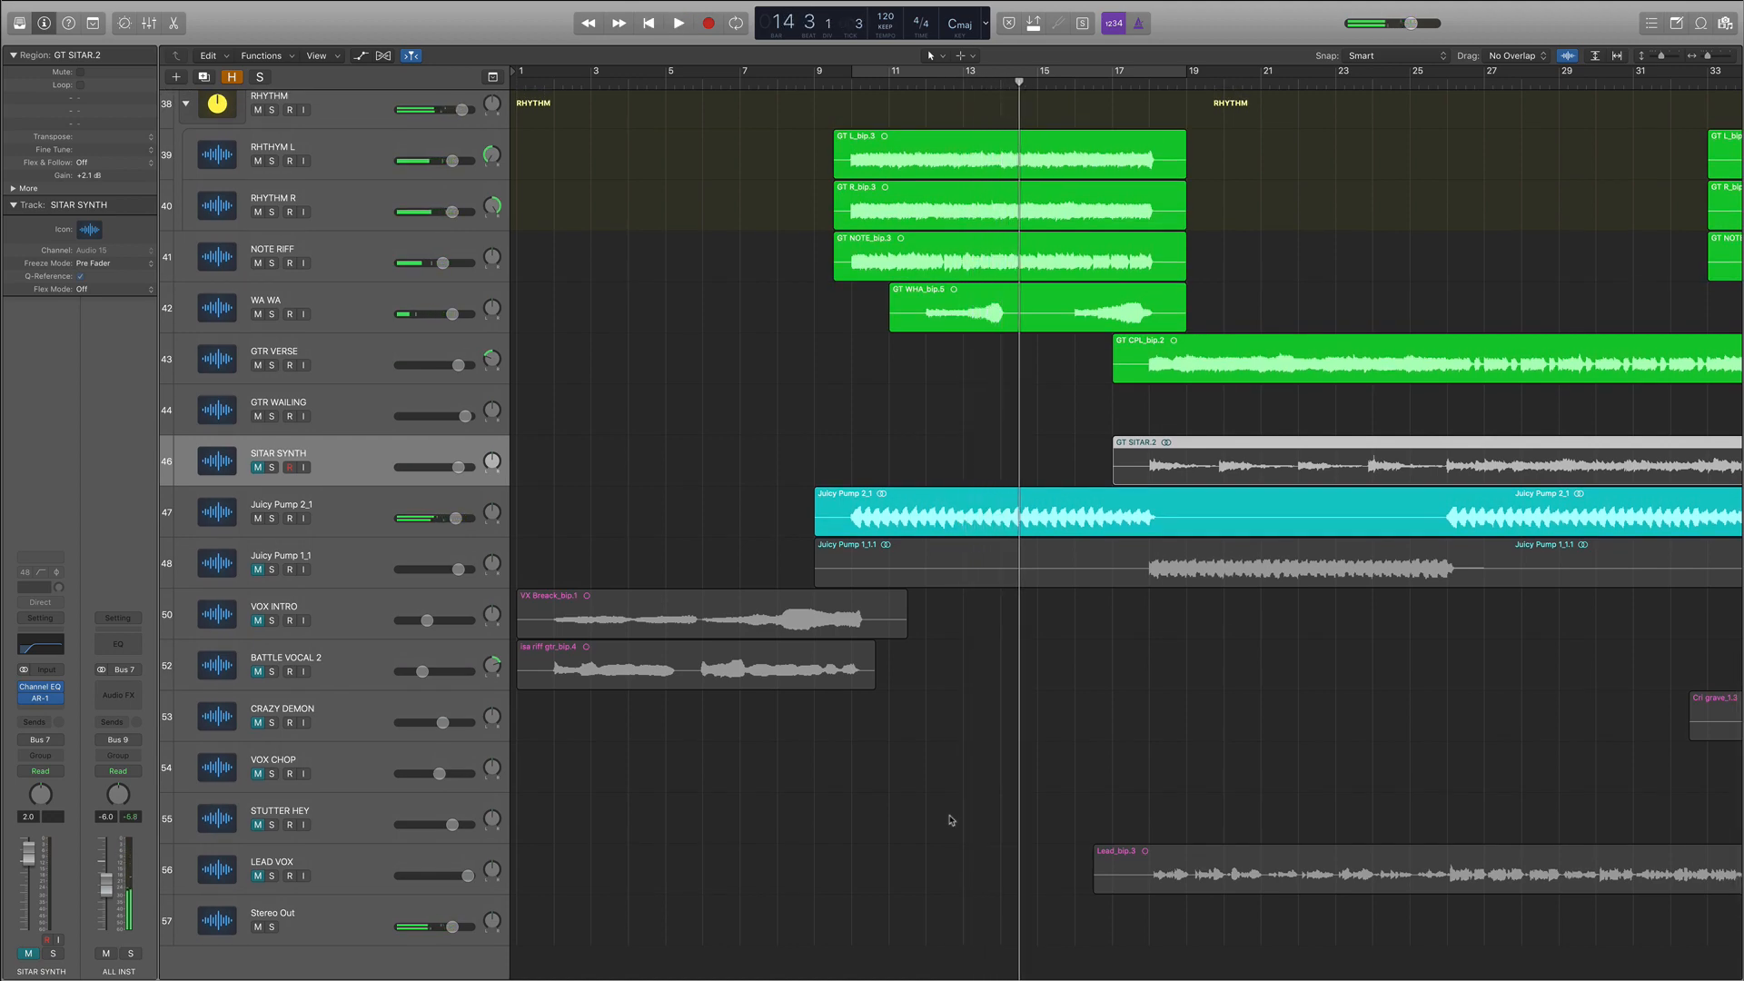
key(x)
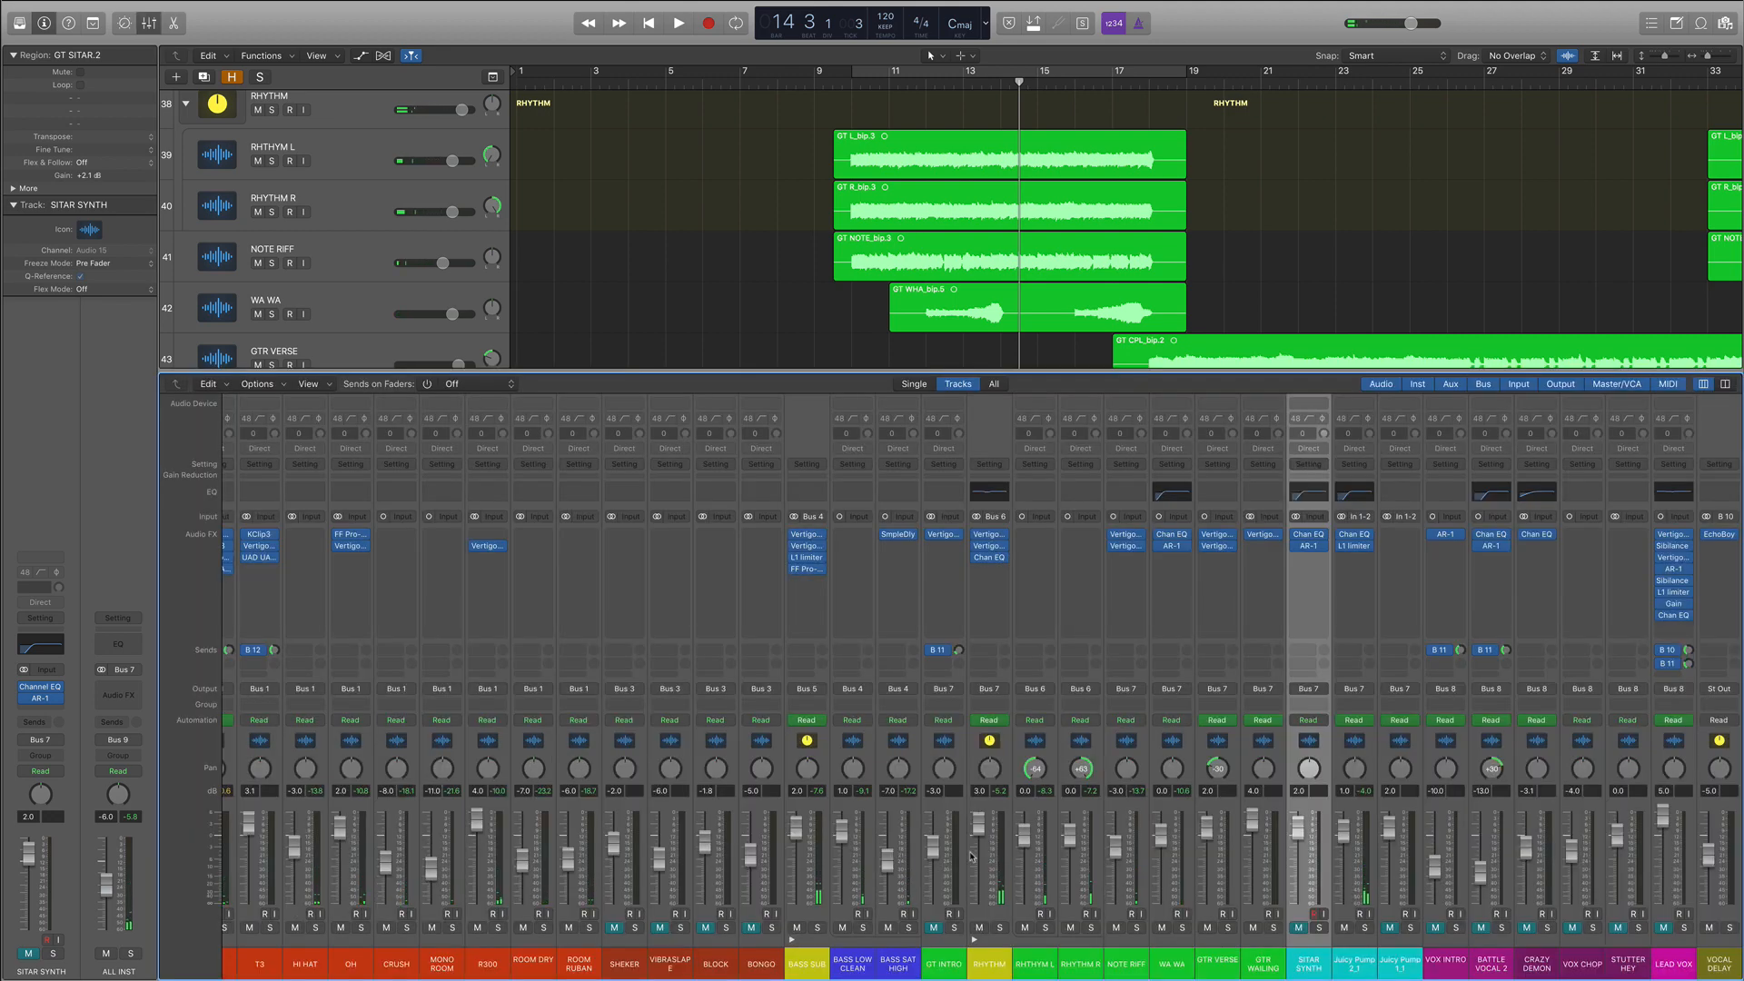
Step: Unmute the SITAR SYNTH and GT INTRO channels and select GT INTRO
click(1301, 928)
click(934, 927)
click(950, 738)
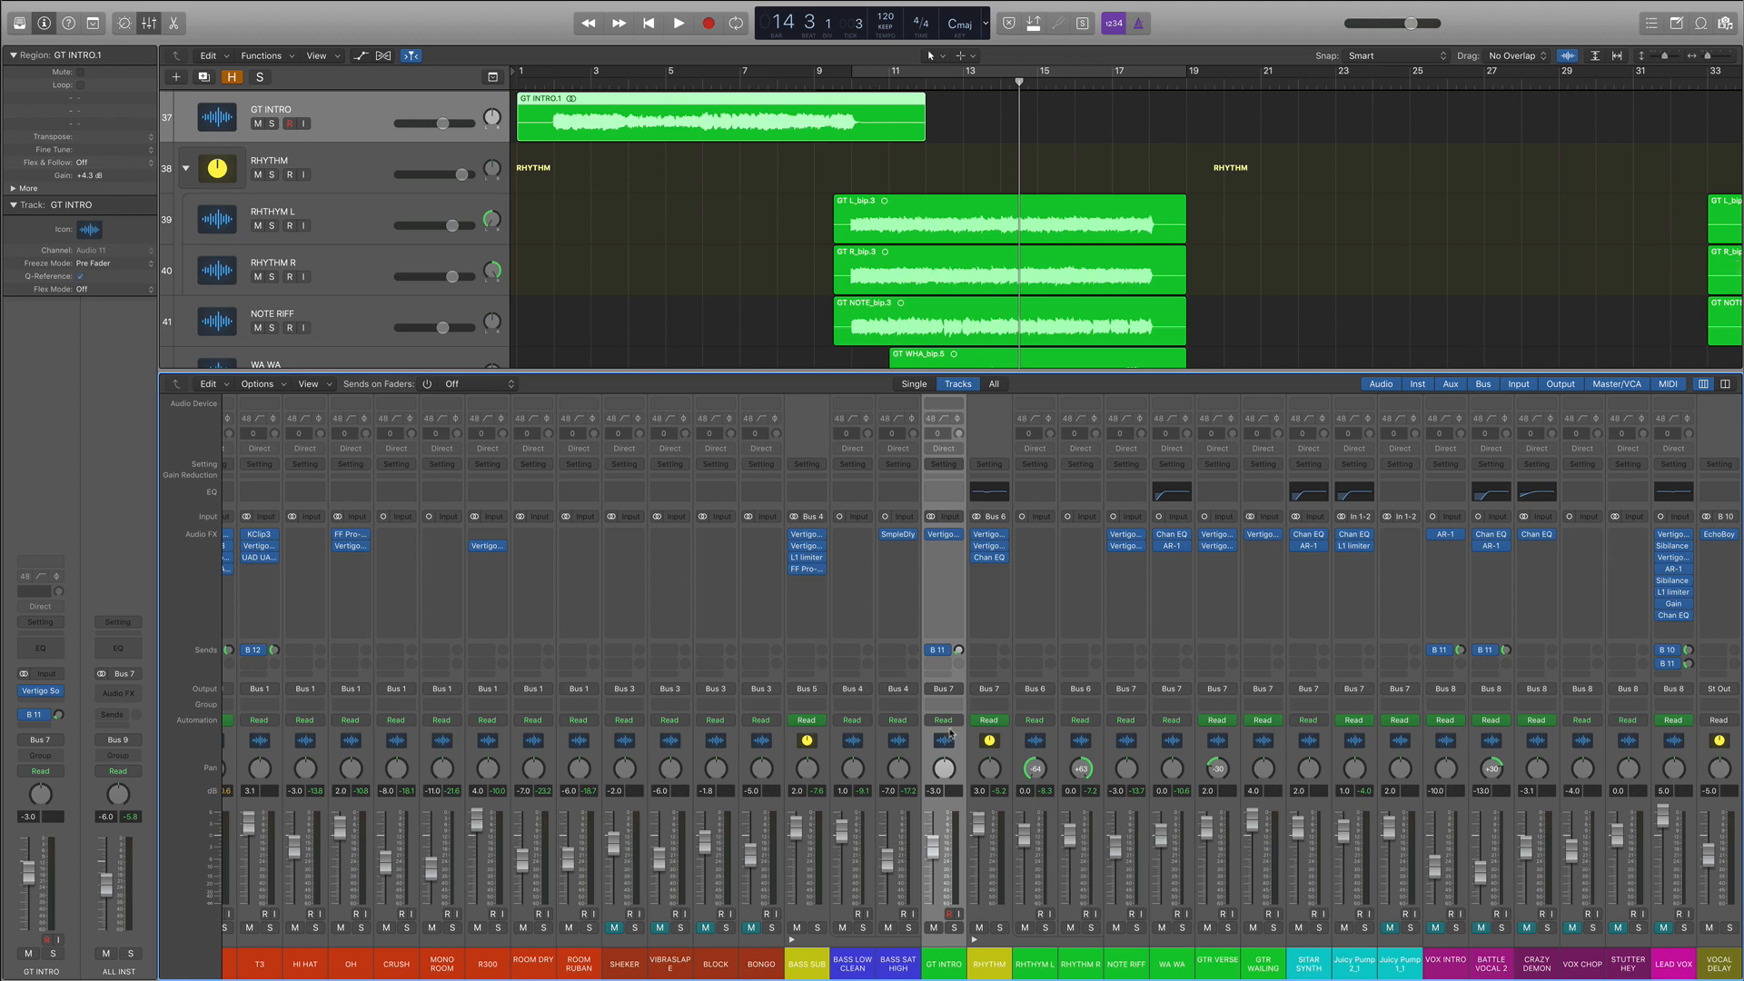
Step: Place the playhead at bar 2, open the VSE-2 on GT INTRO and solo the channel
click(553, 87)
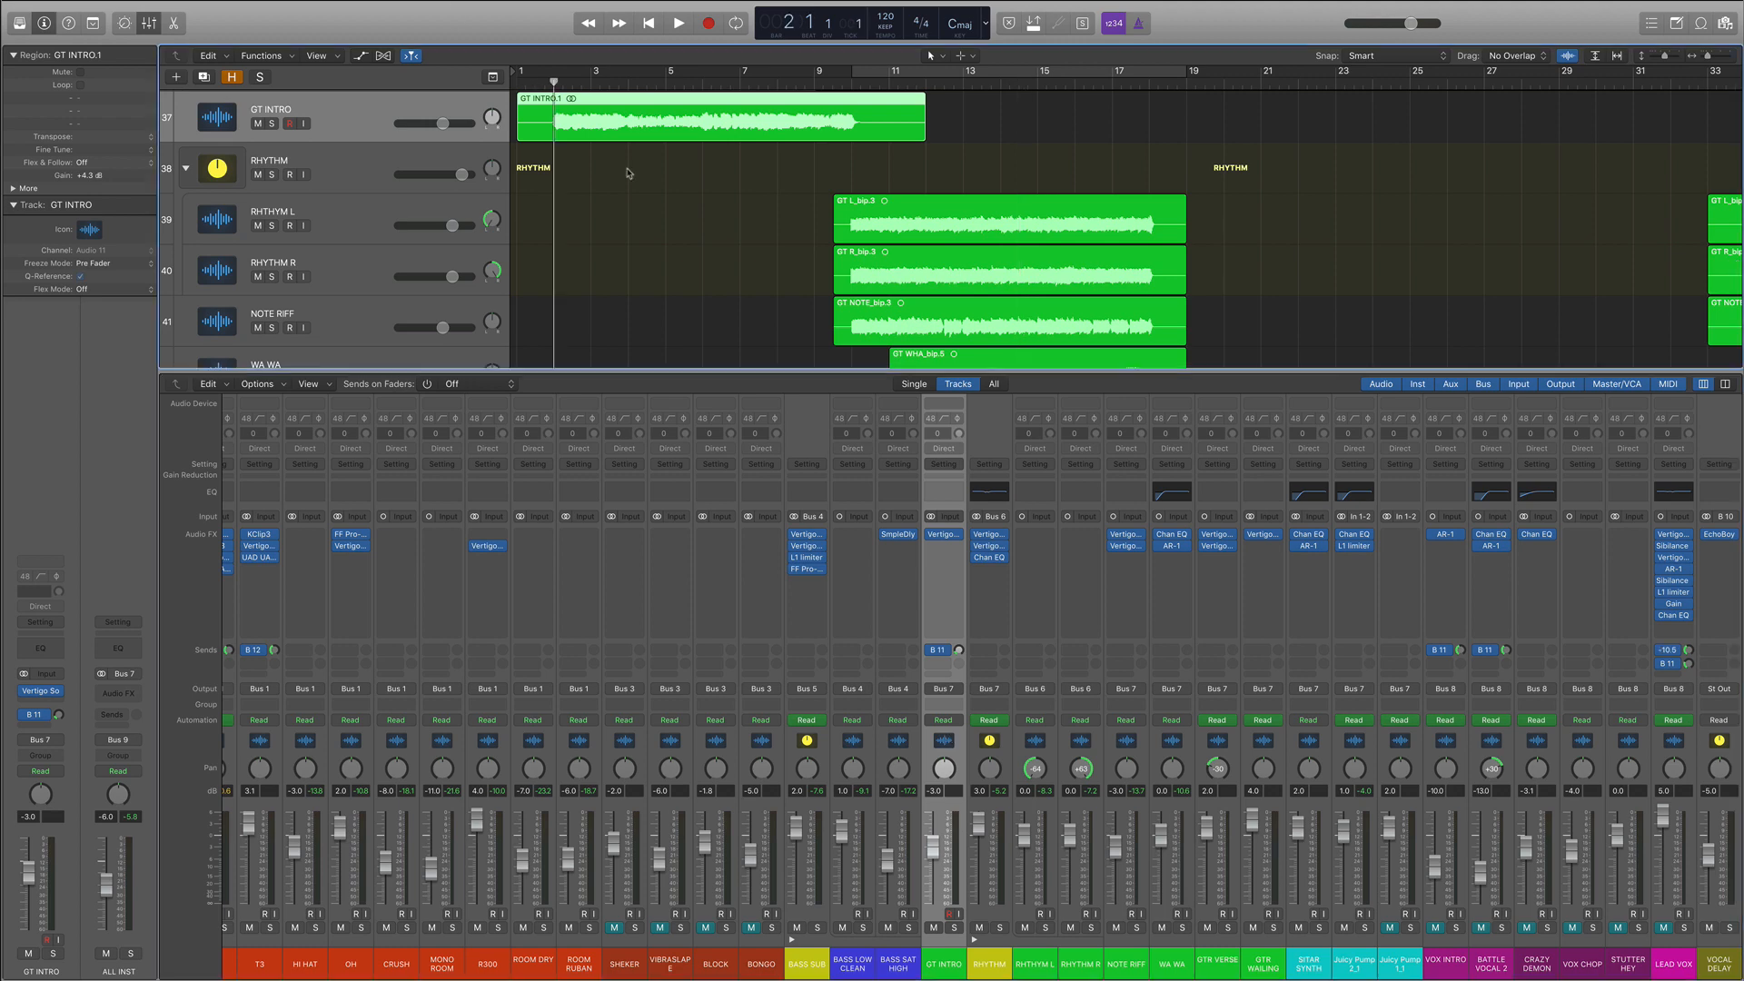
click(945, 540)
key(s)
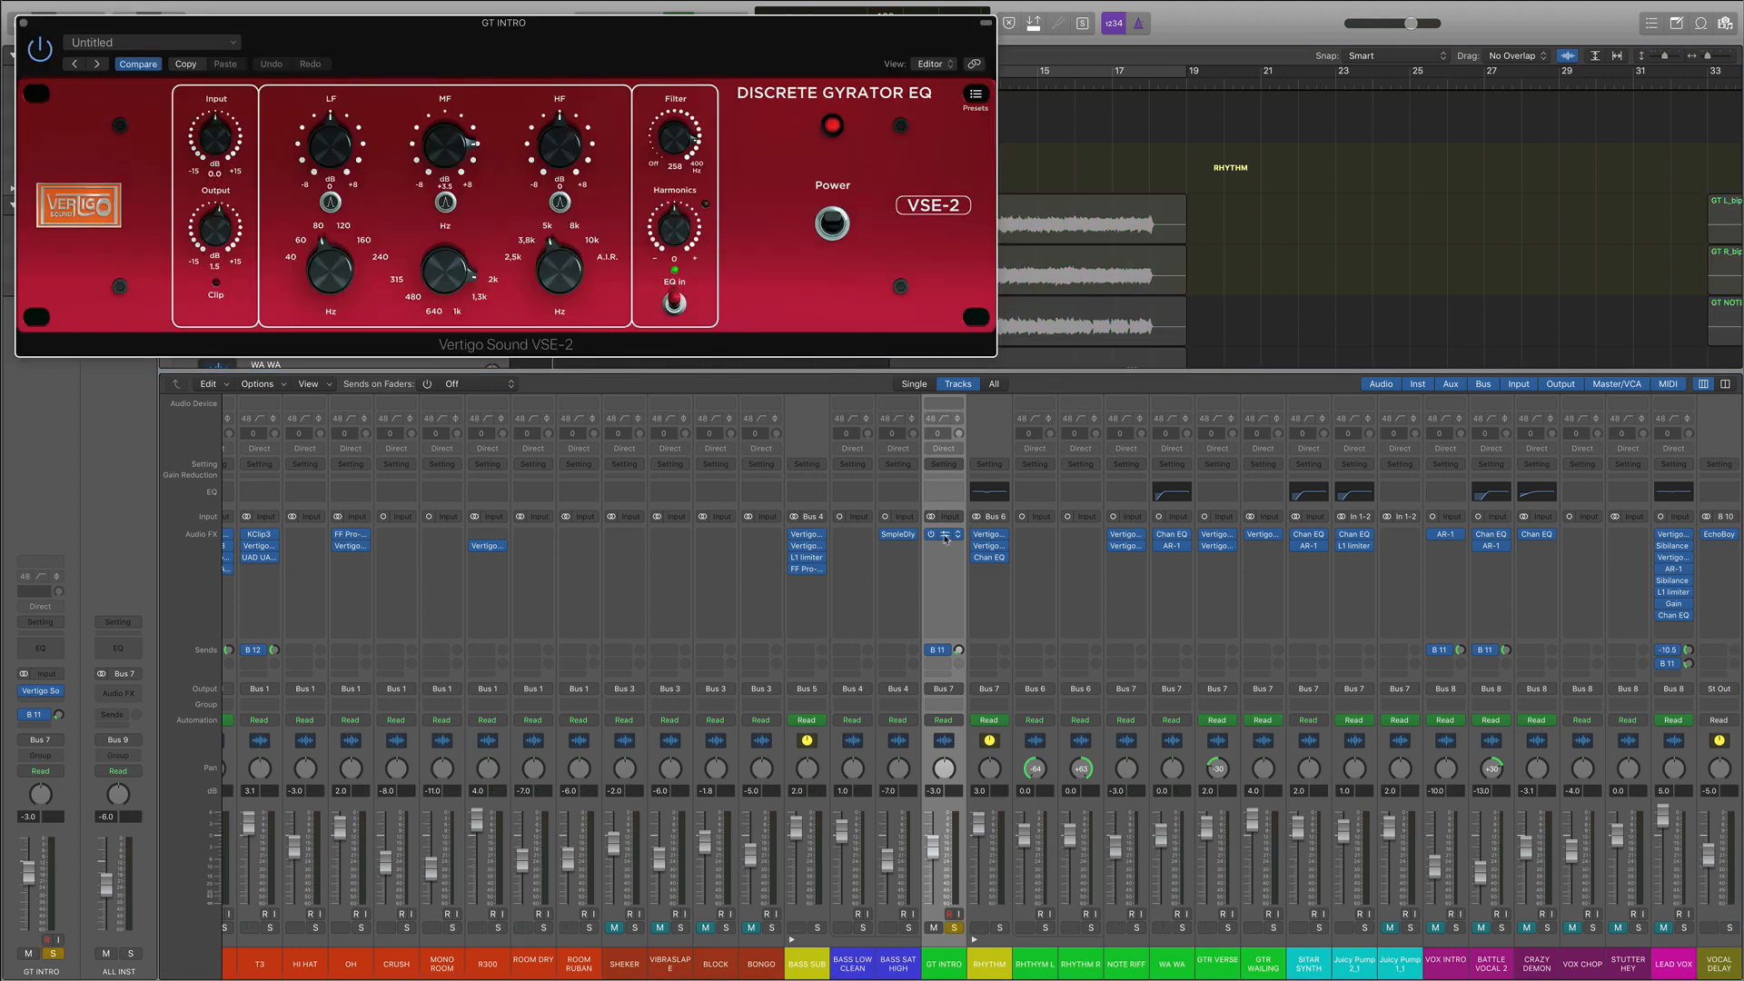
Step: Play GT INTRO soloed, compare it with the VSE-2 powered off and on, close the plug-in and unsolo the channel
key(space)
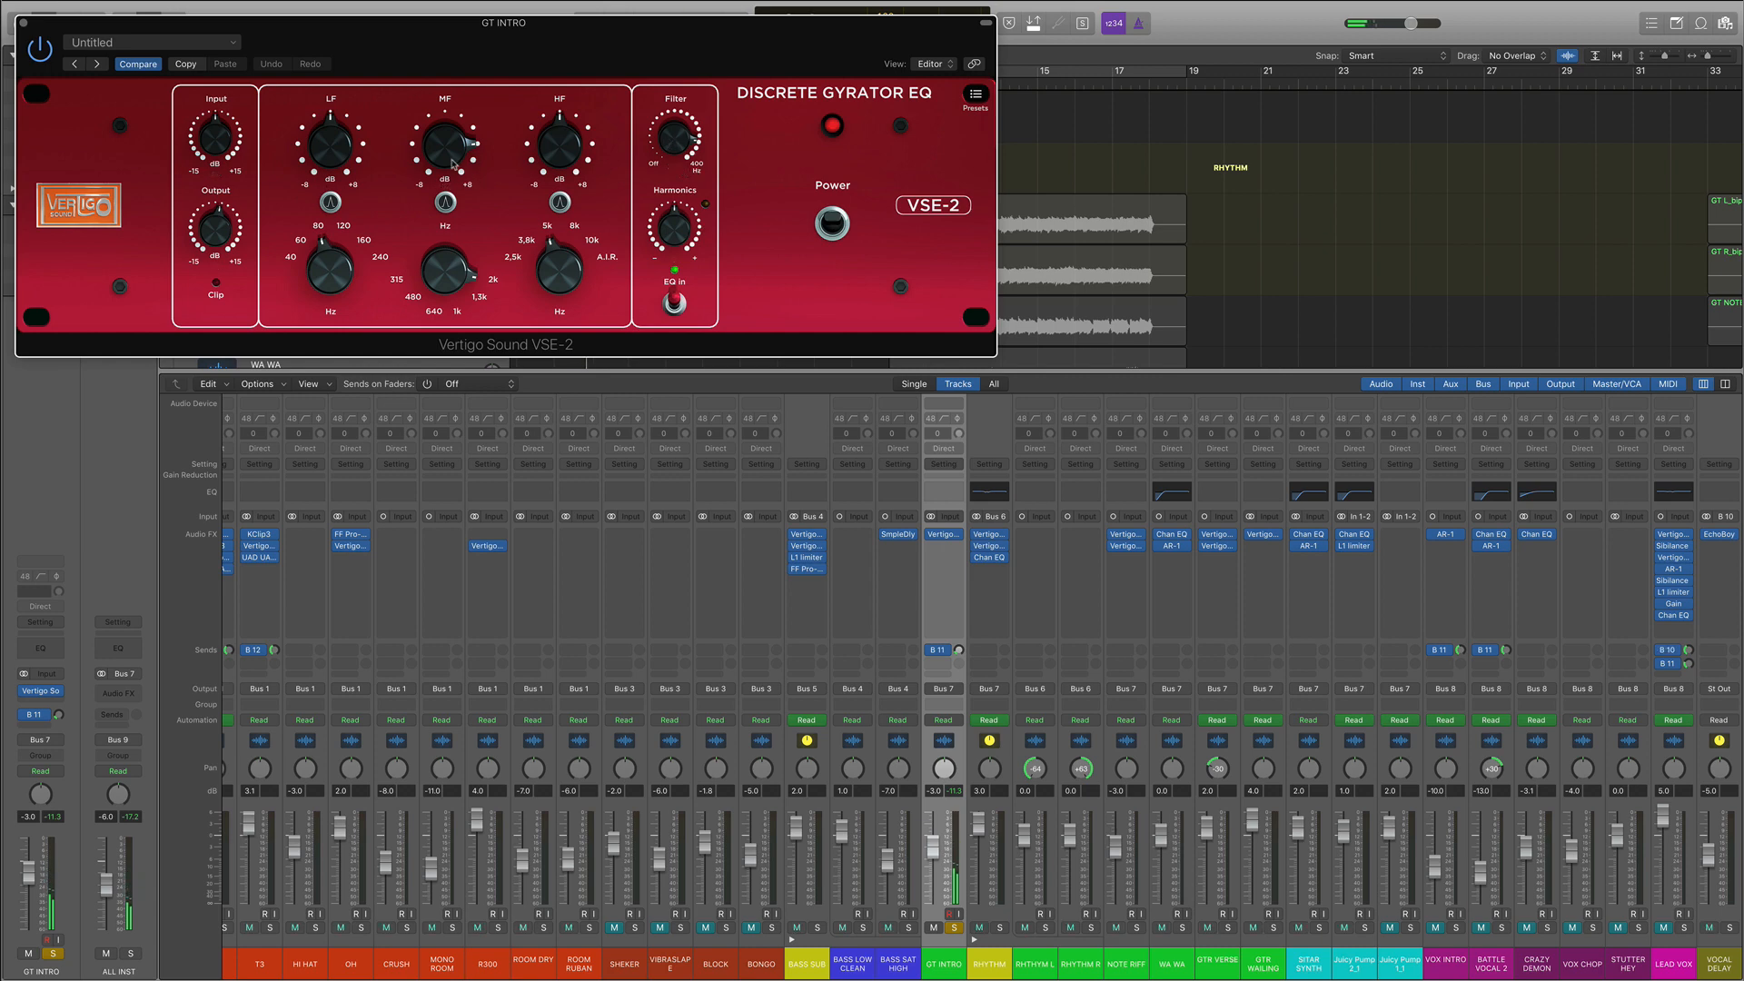
click(832, 224)
click(832, 225)
click(23, 22)
click(954, 927)
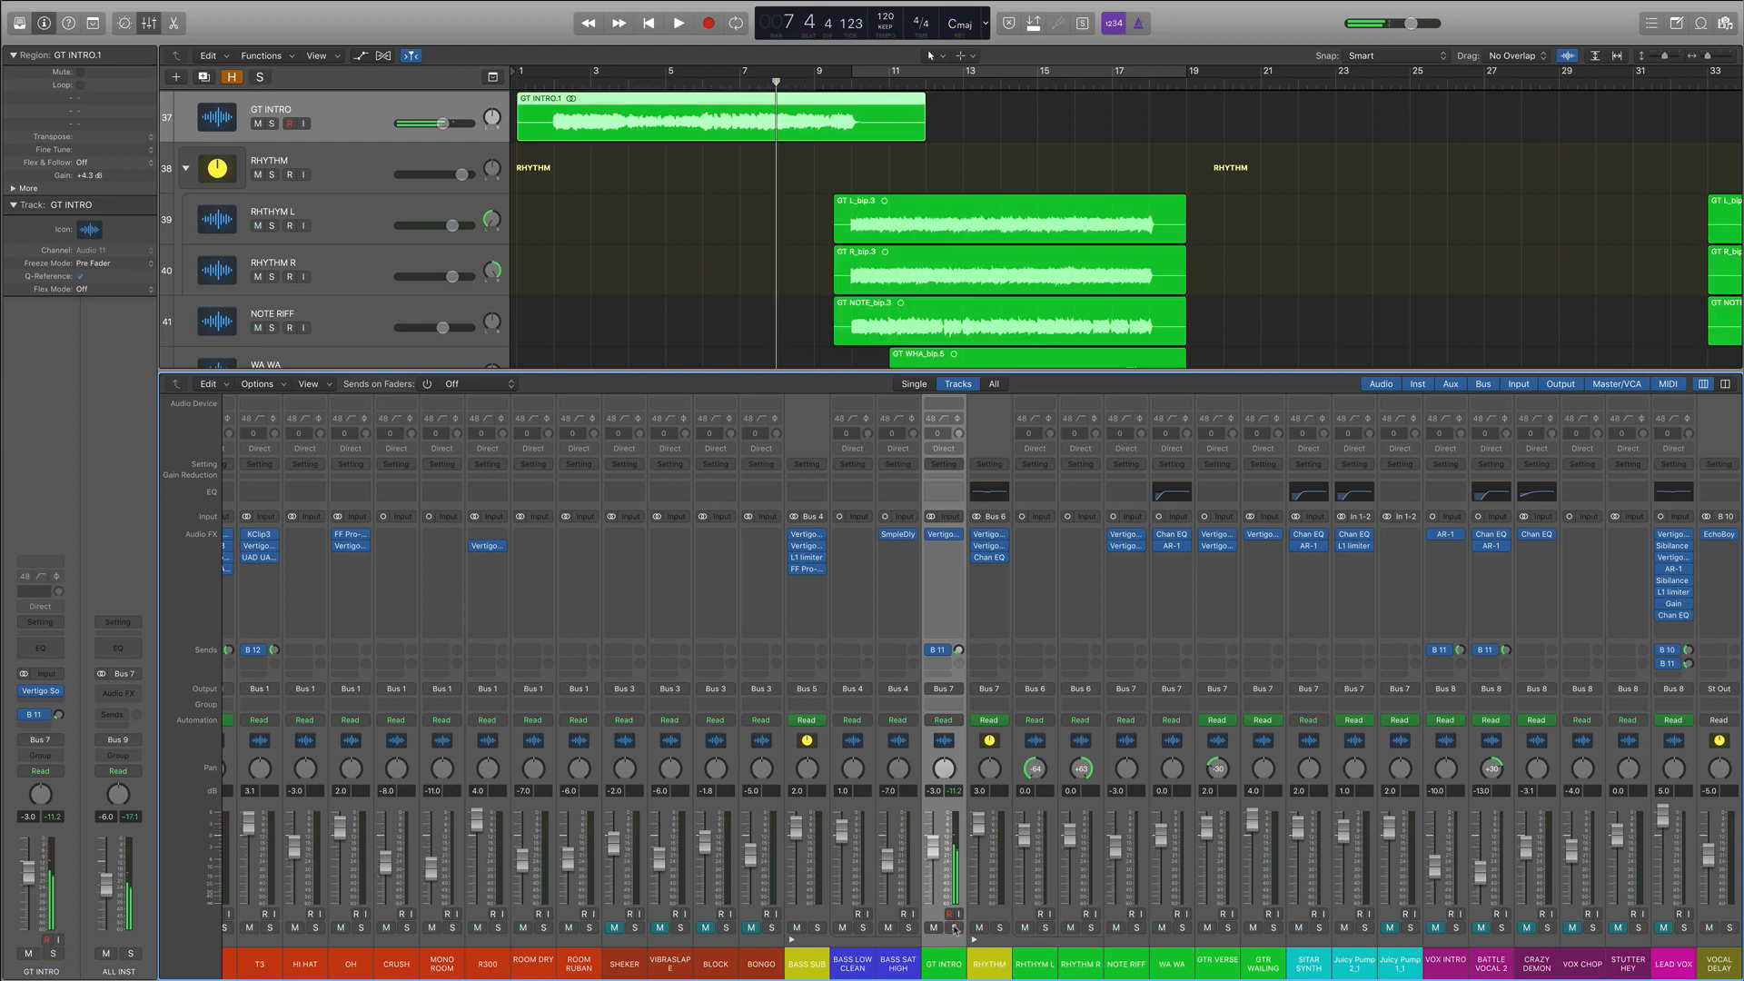
Step: Review the vocal channels from VOX INTRO to STUTTER HEY in the mixer and leave only CRAZY DEMON selected
scroll(1146, 793, left, 2)
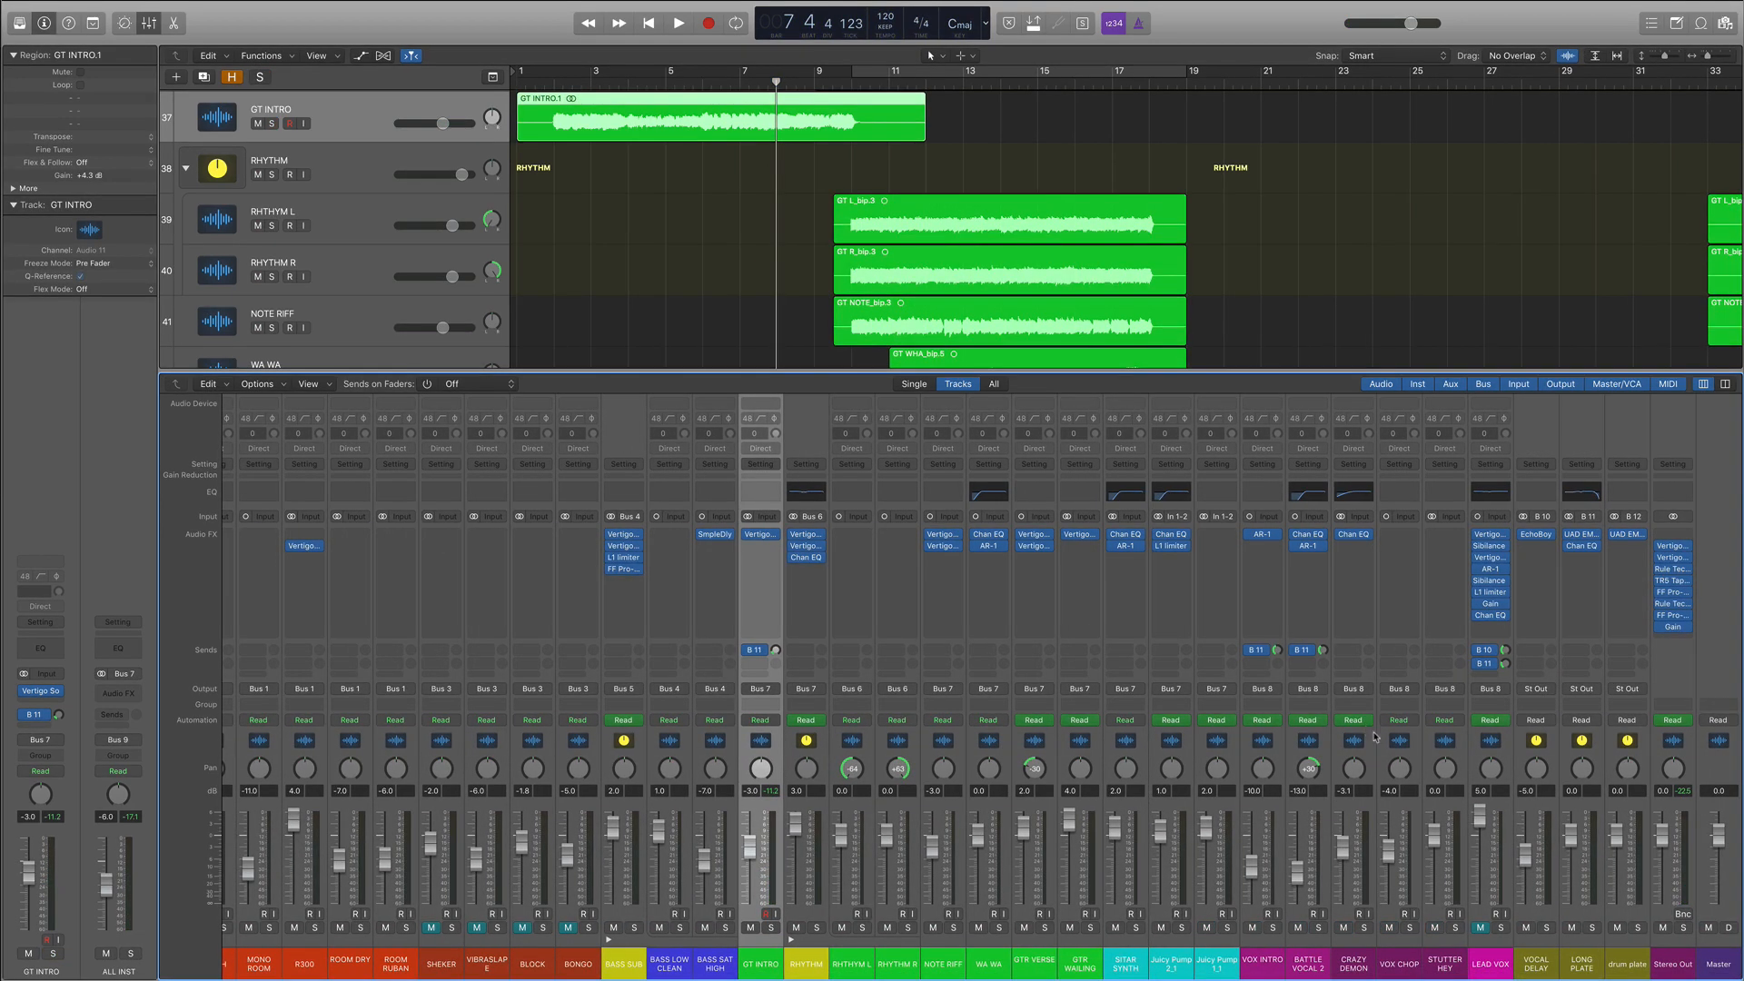
drag(1269, 748, 1460, 750)
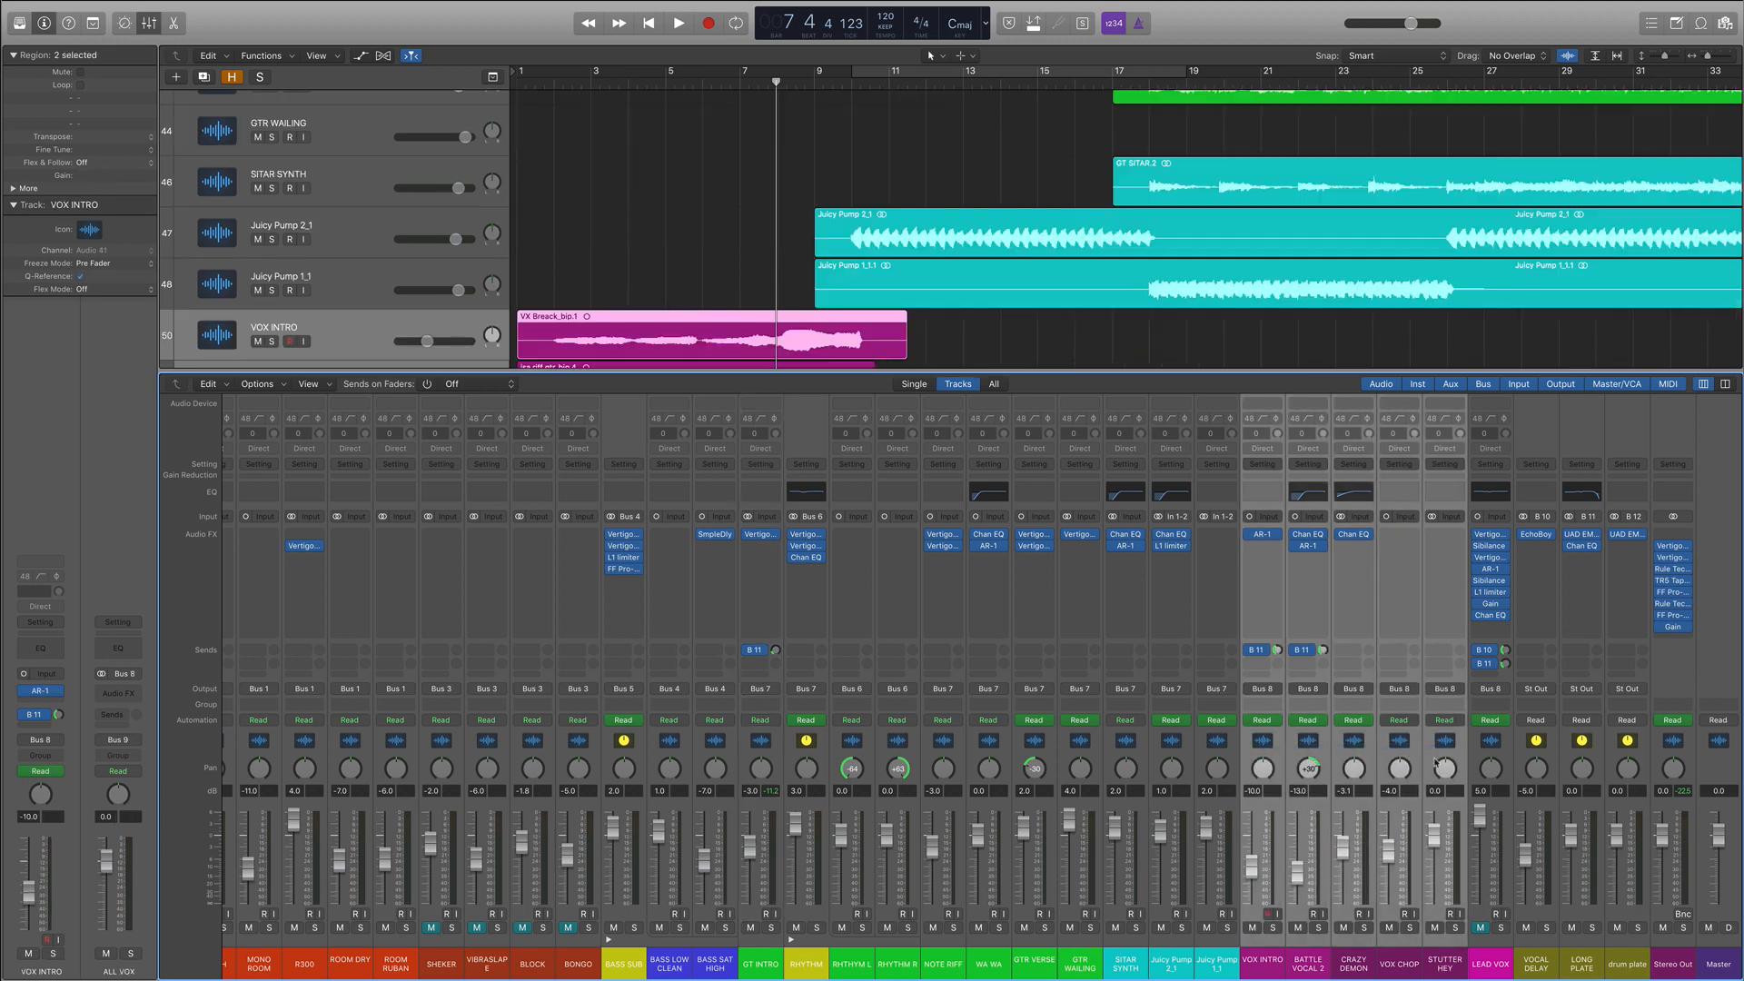
click(1438, 762)
click(1411, 749)
click(1351, 743)
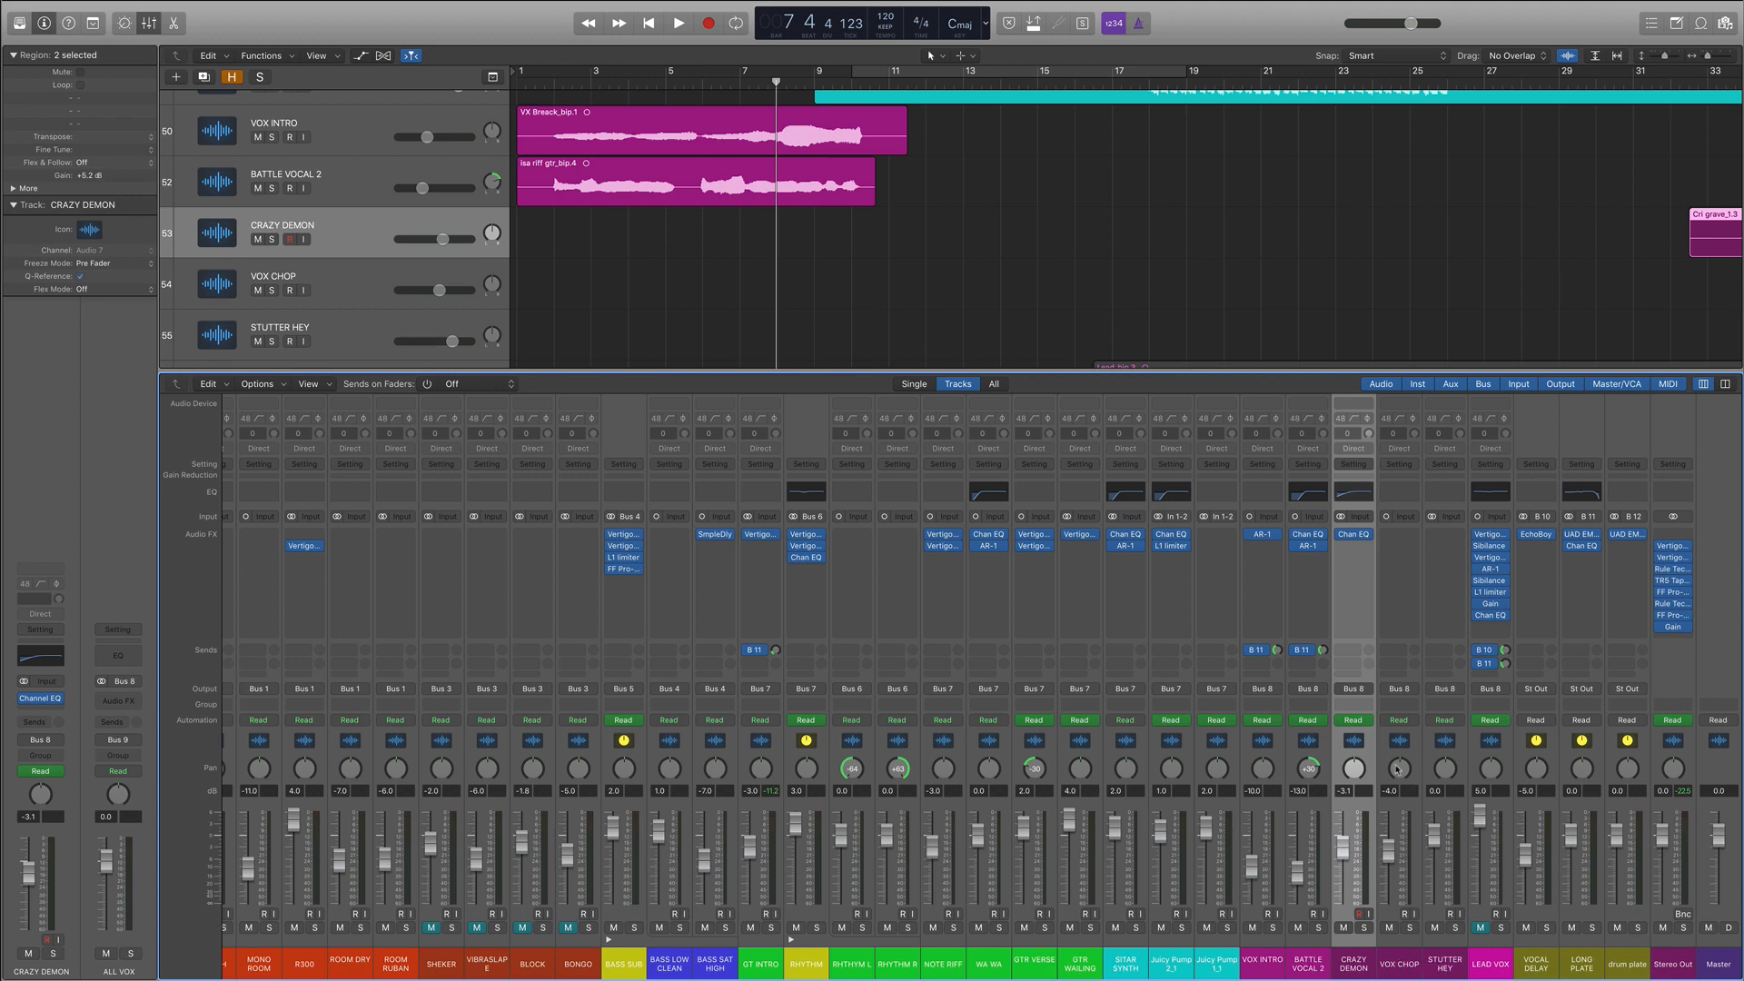
Step: View the AR-1 on VOX INTRO, then solo VOX INTRO and BATTLE VOCAL 2 and play them from the project start
click(1266, 538)
click(1266, 538)
click(1273, 927)
click(1318, 928)
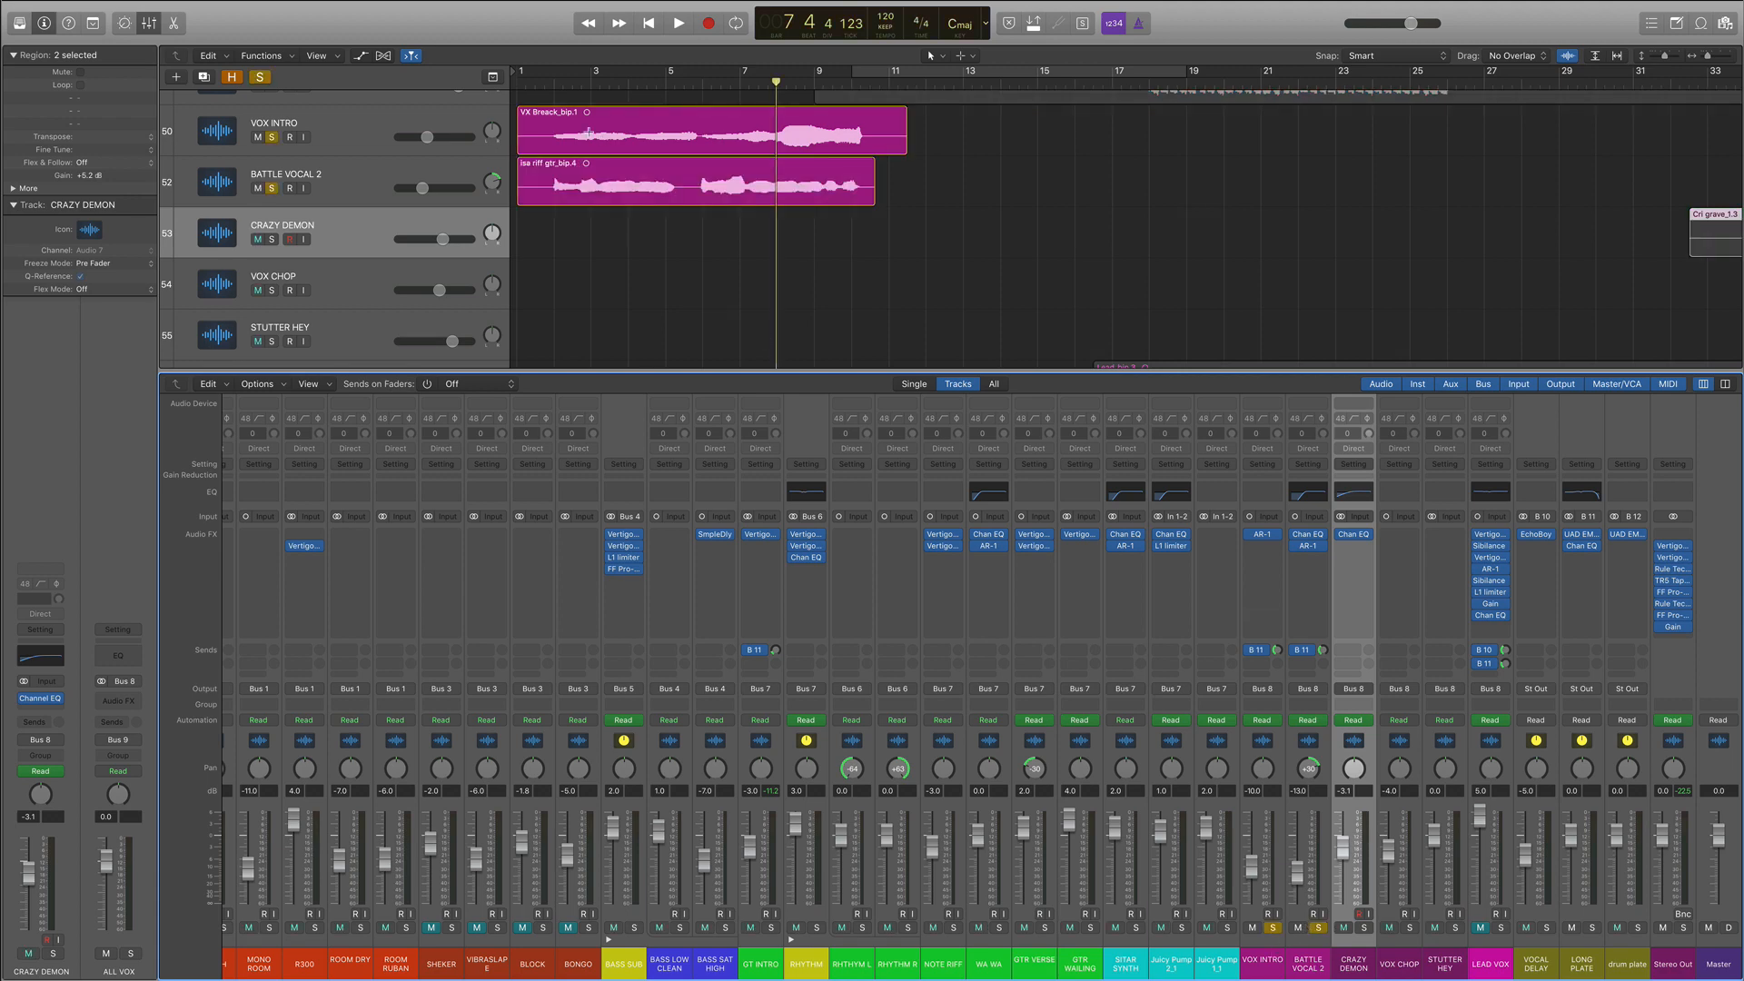
key(Return)
key(space)
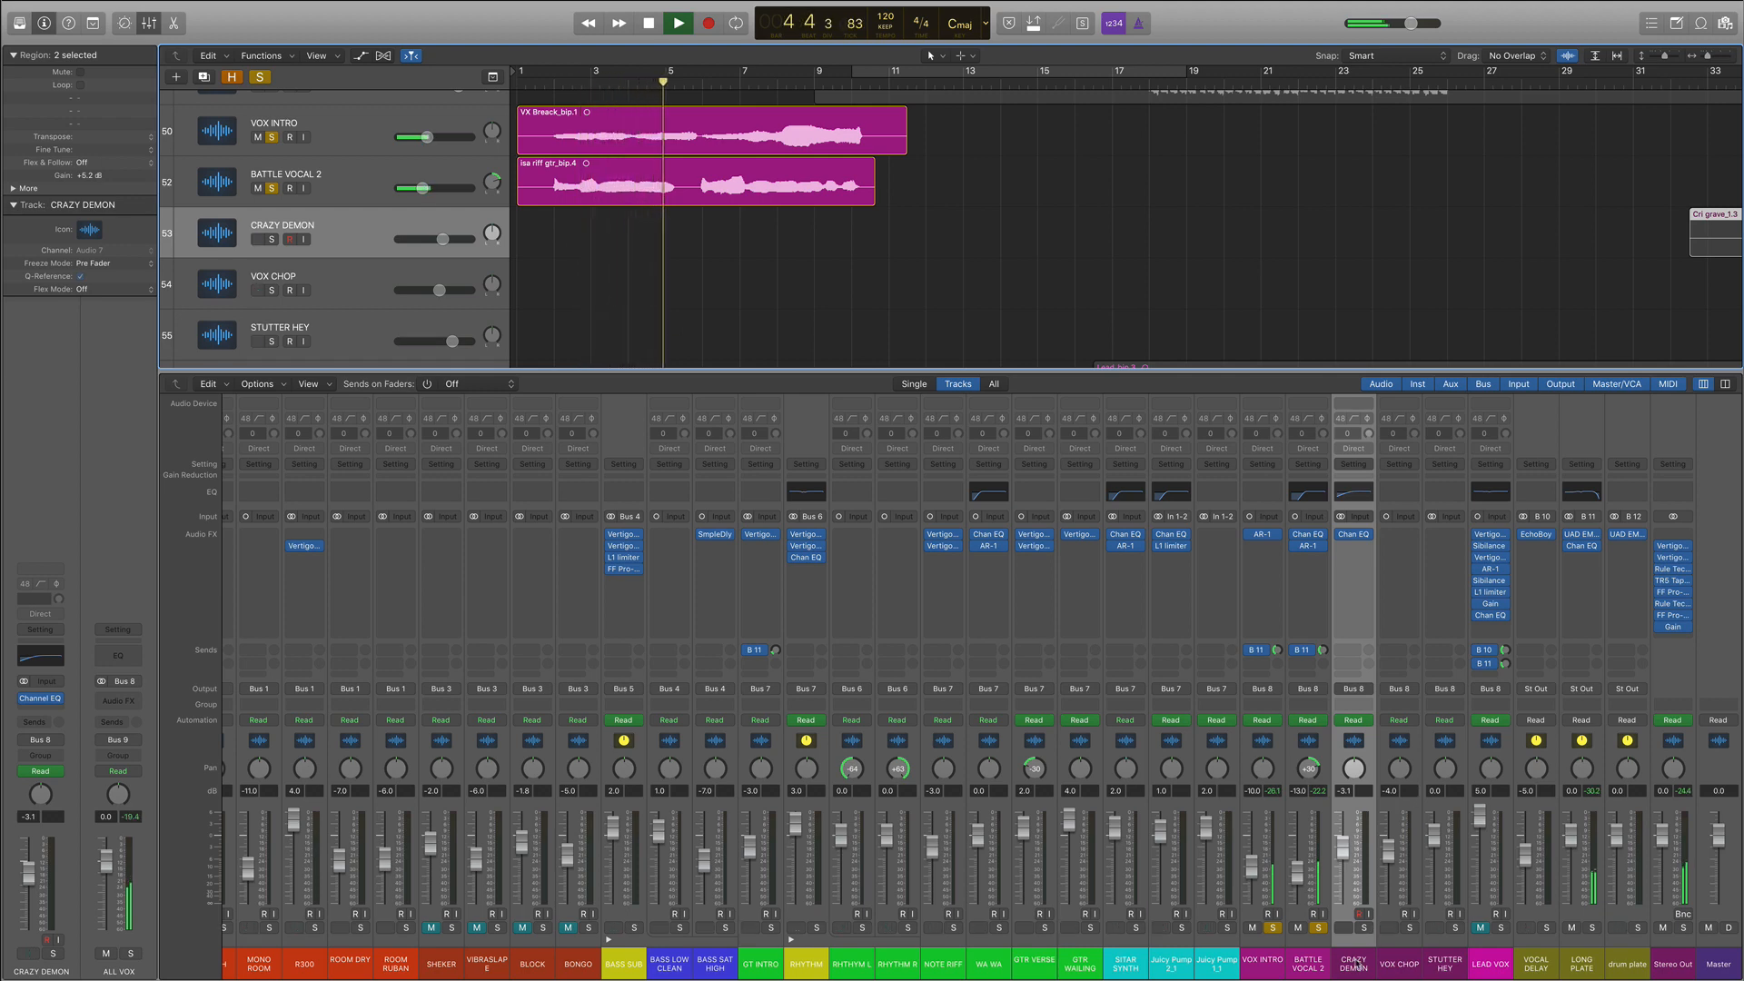
Step: Stop playback, unsolo both intro vocals and examine the Channel EQ on BATTLE VOCAL 2
key(space)
click(1272, 928)
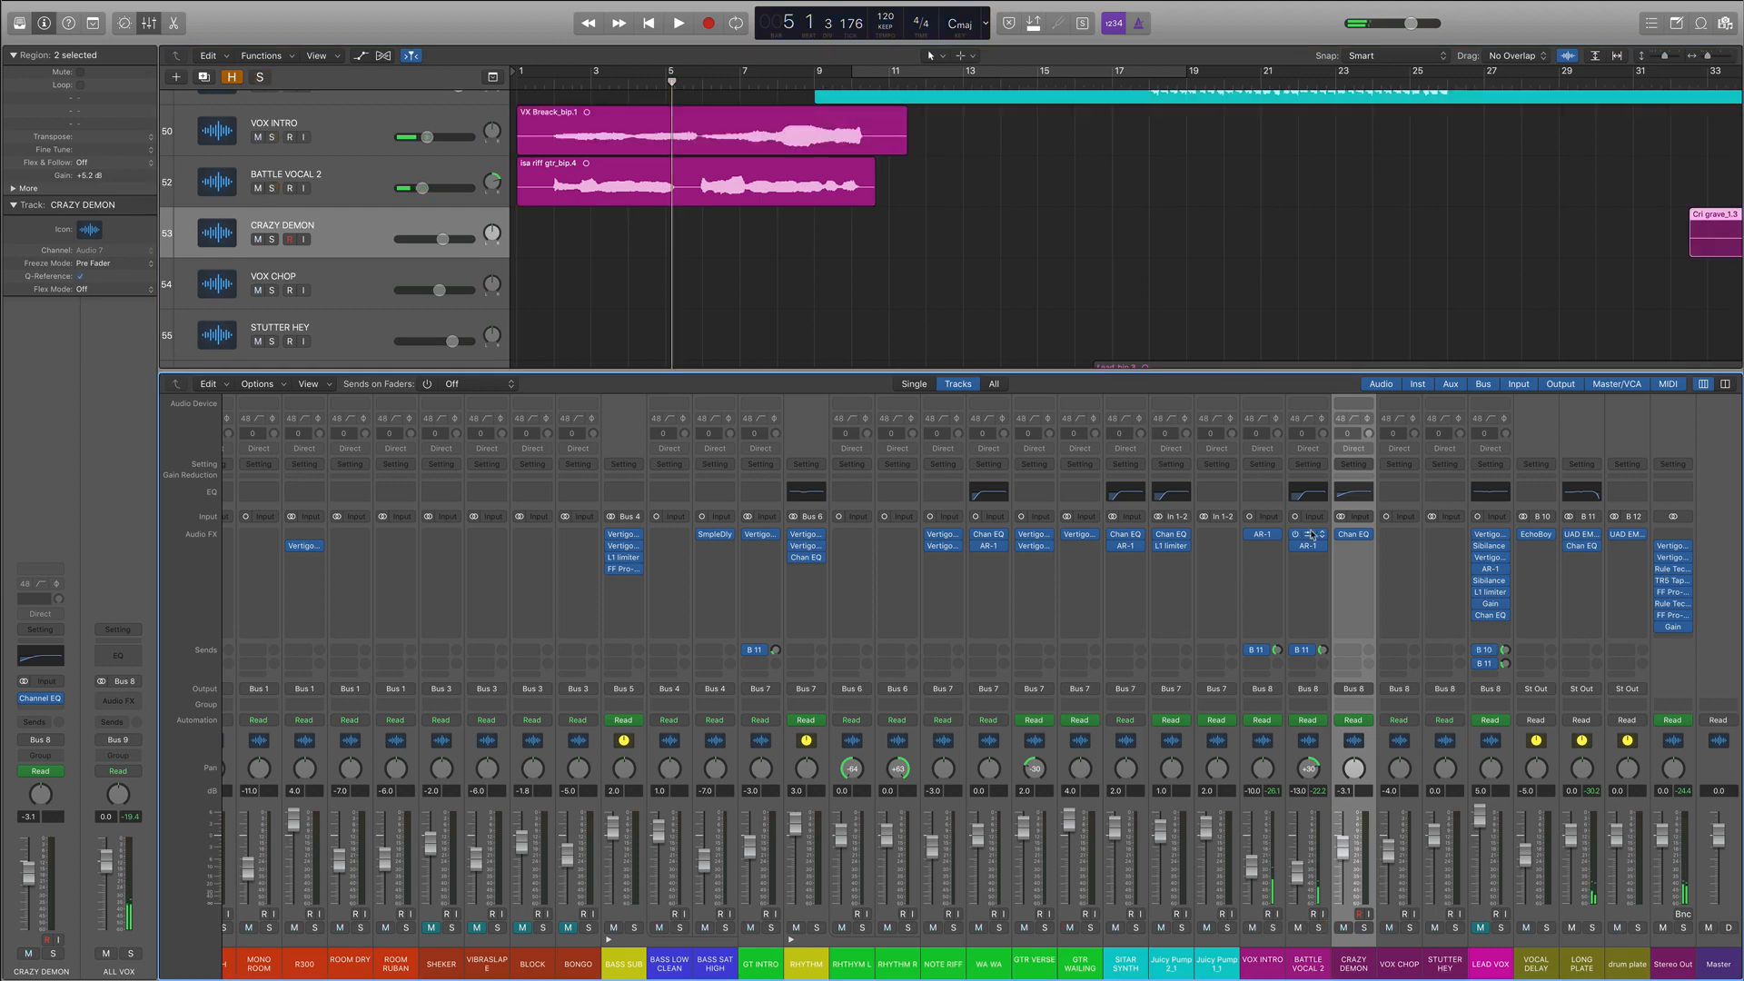
click(1309, 538)
click(1309, 538)
Step: Unmute and select LEAD VOX, examine its two Sibilance plug-ins and Gain plug-in, and close their windows
click(1482, 930)
click(1508, 736)
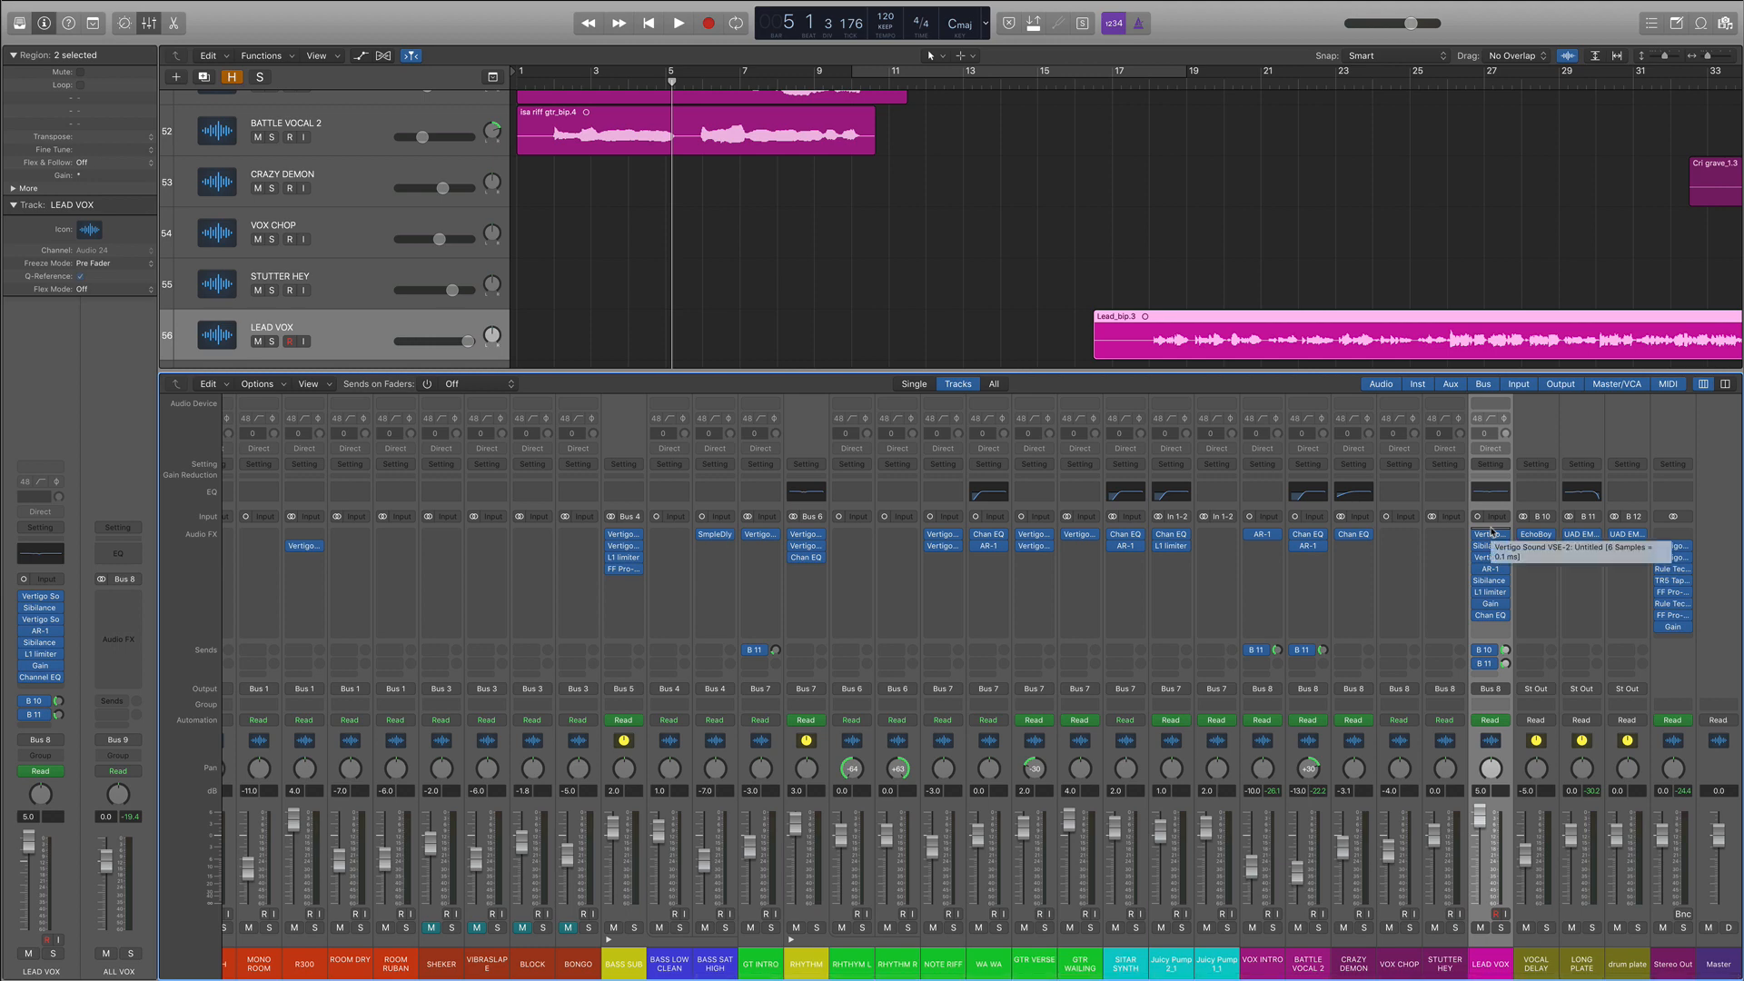
click(1491, 546)
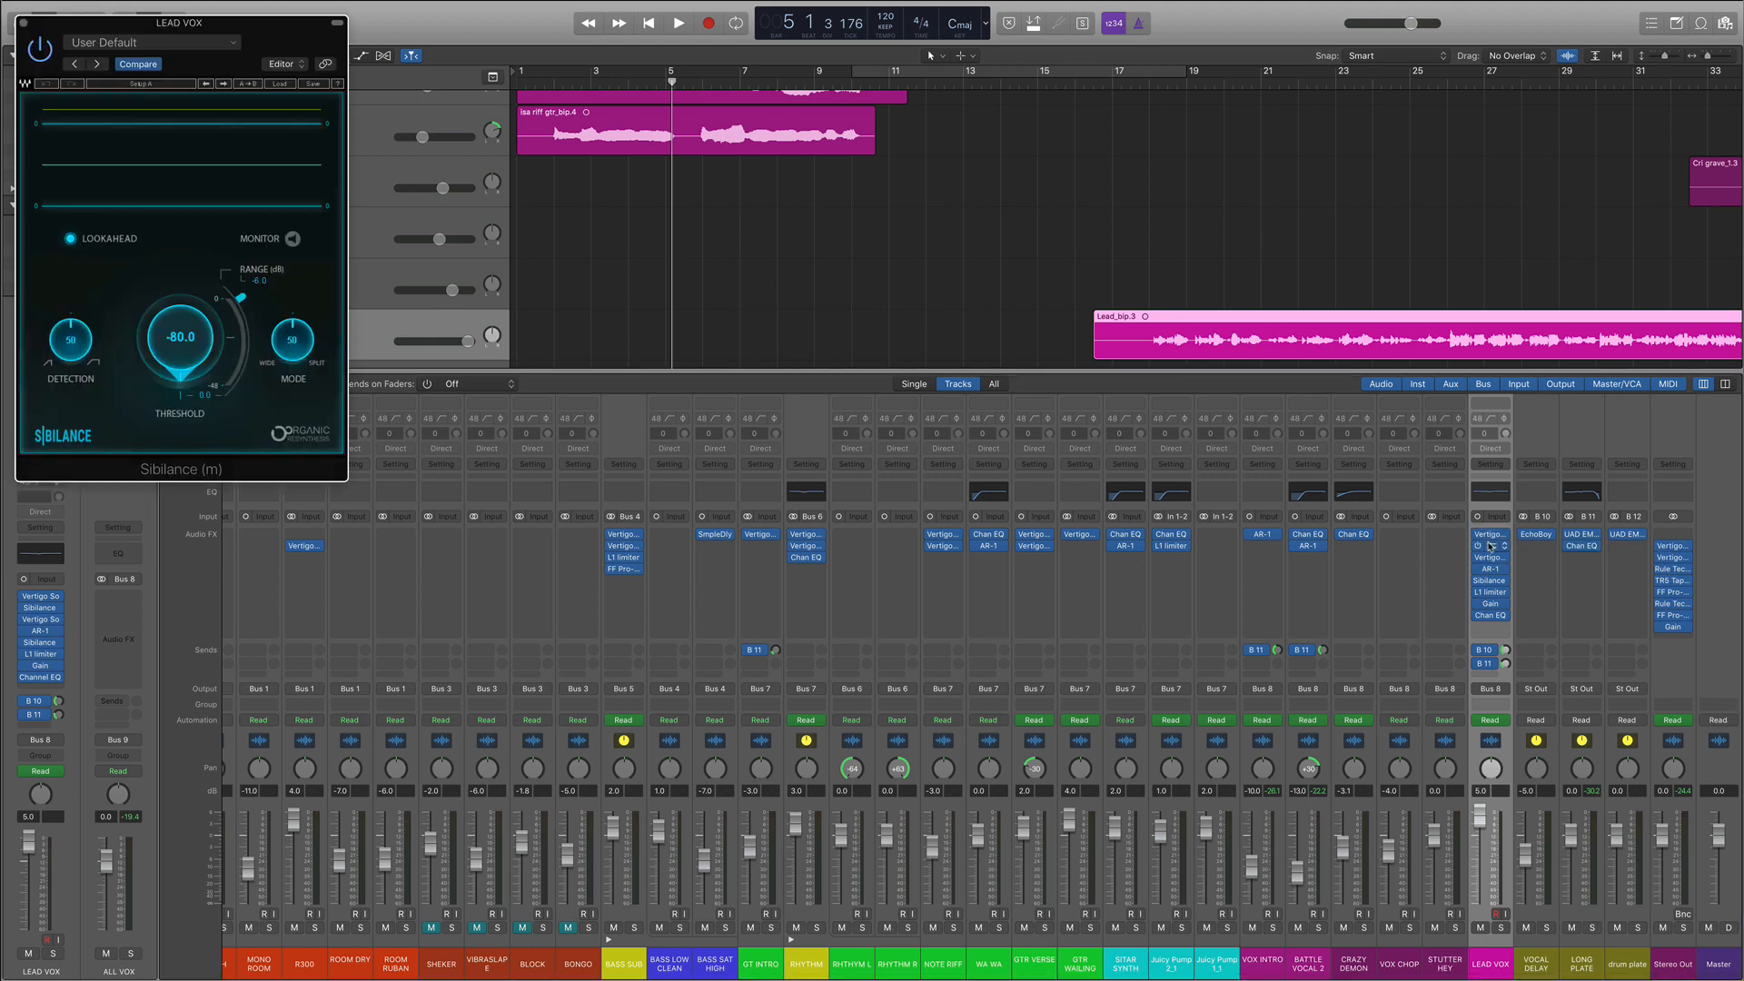
click(1495, 582)
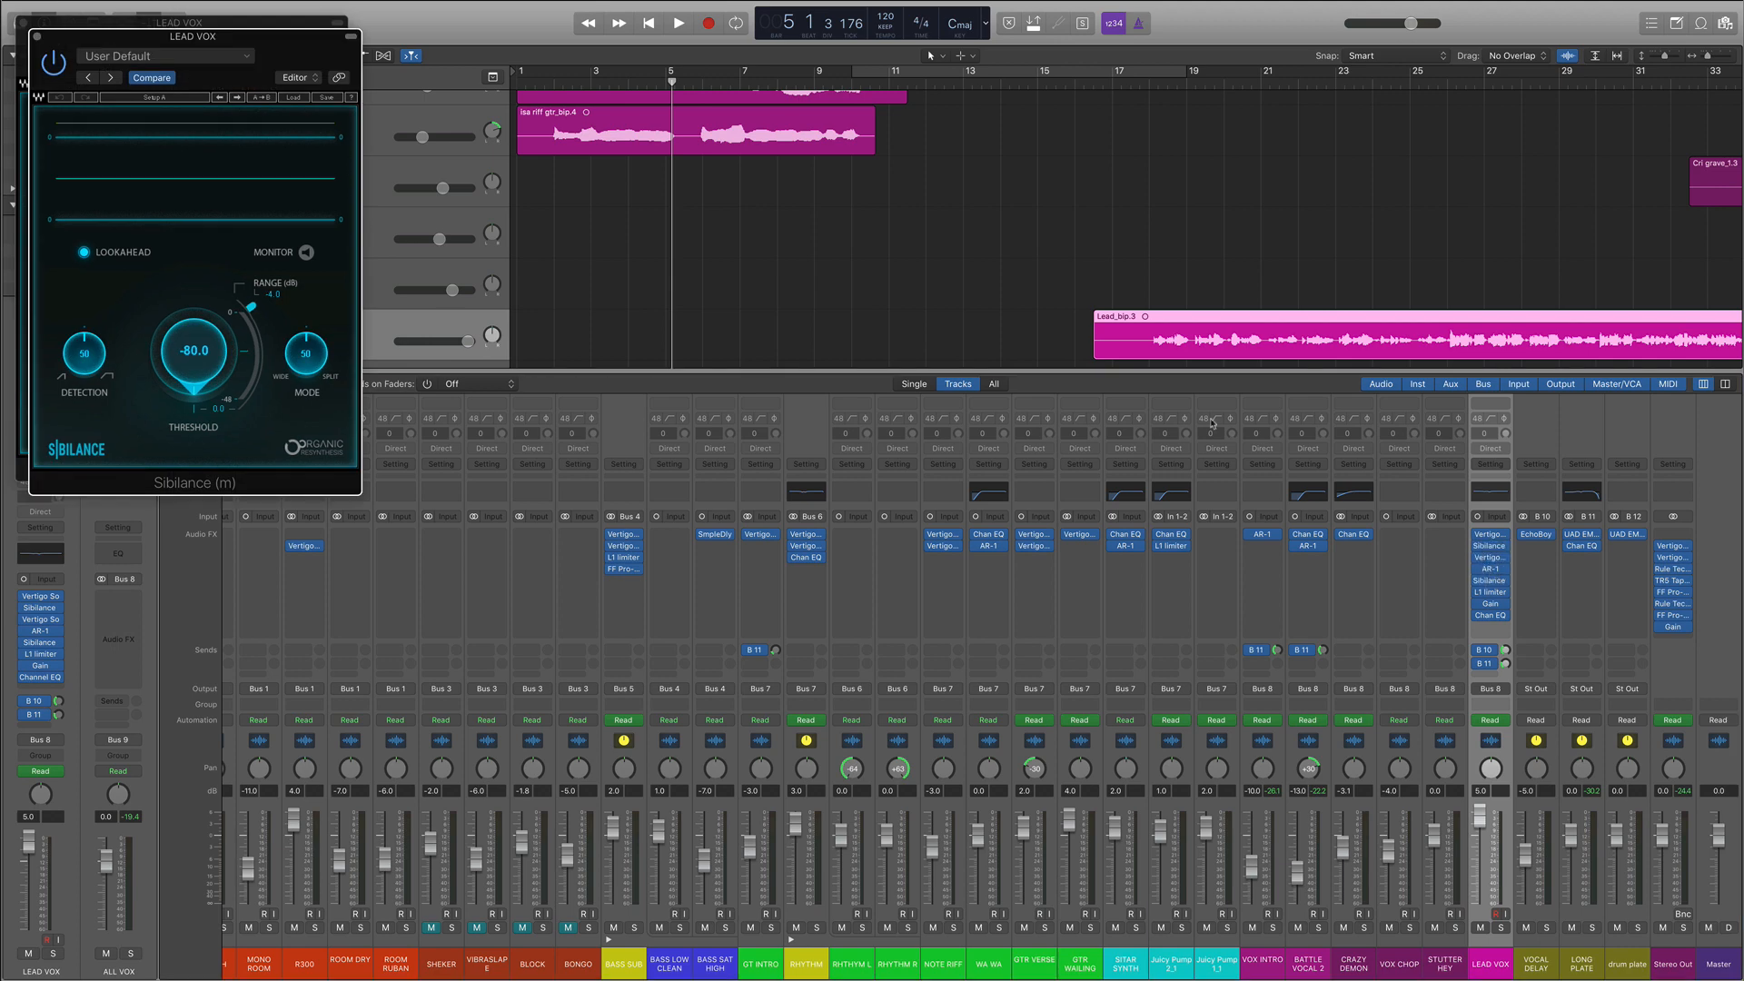
click(38, 36)
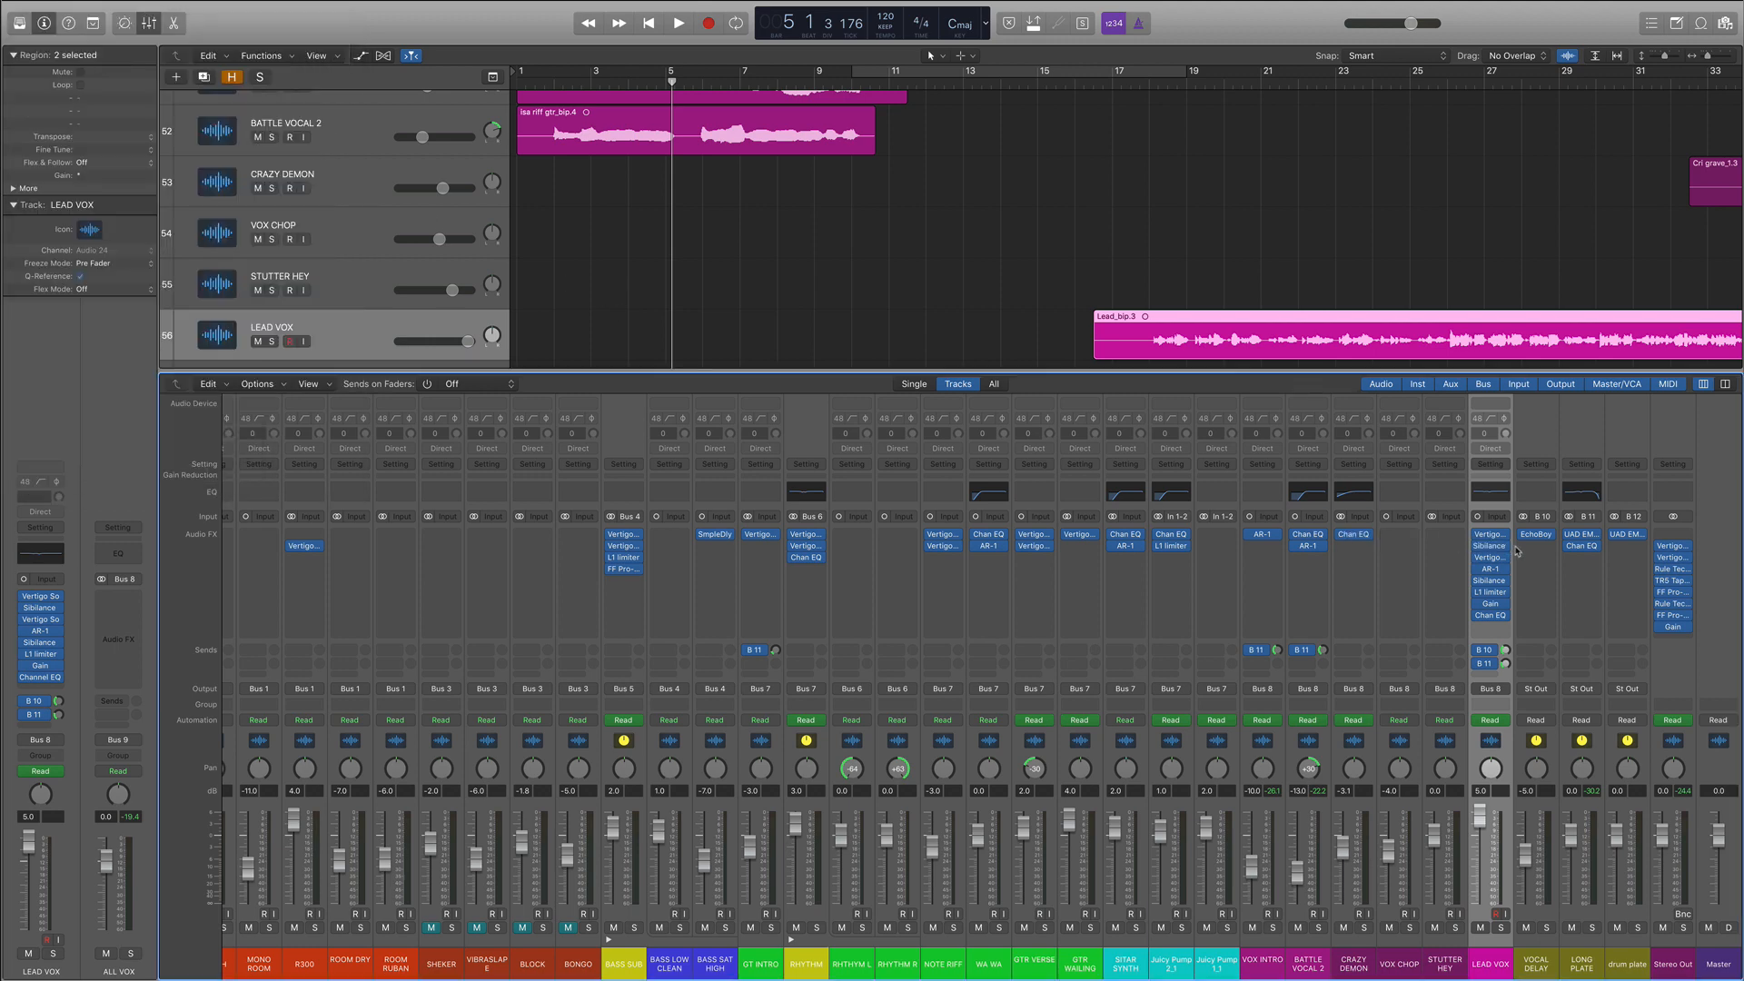
click(1494, 605)
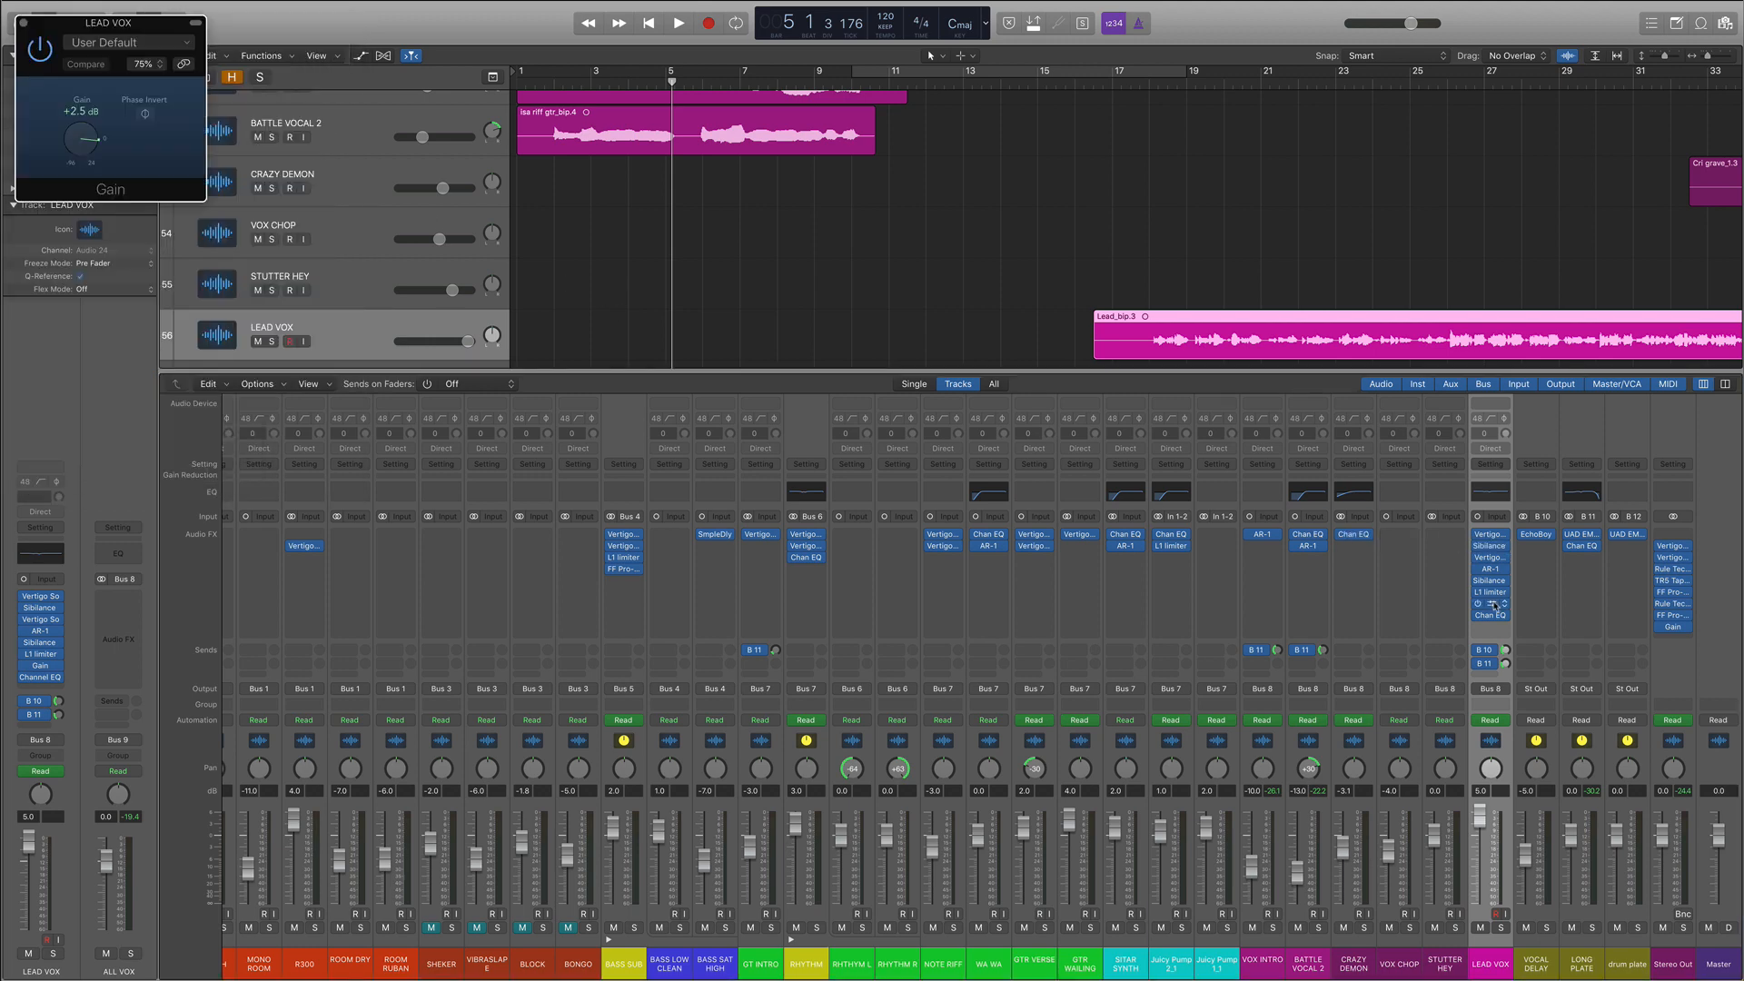
click(1494, 605)
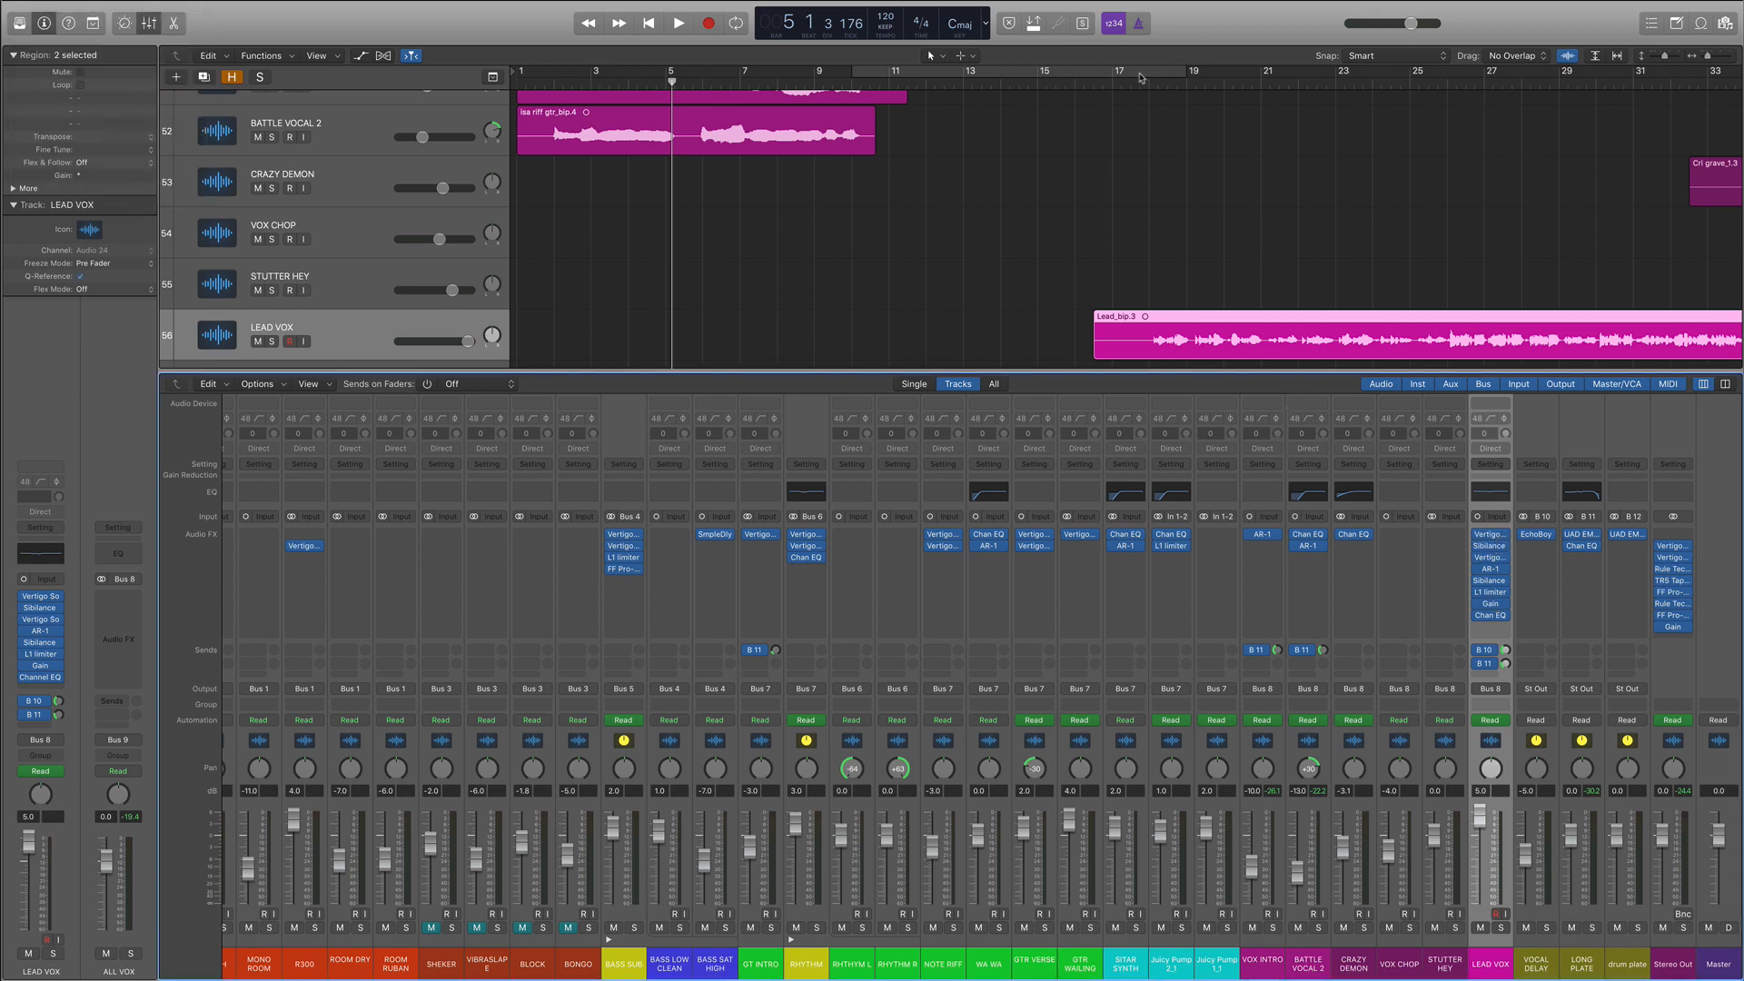
Step: Set a cycle range over bars 18 to 24 and open the LEAD VOX plug-in windows with the processing bypassed
drag(1151, 77, 1363, 95)
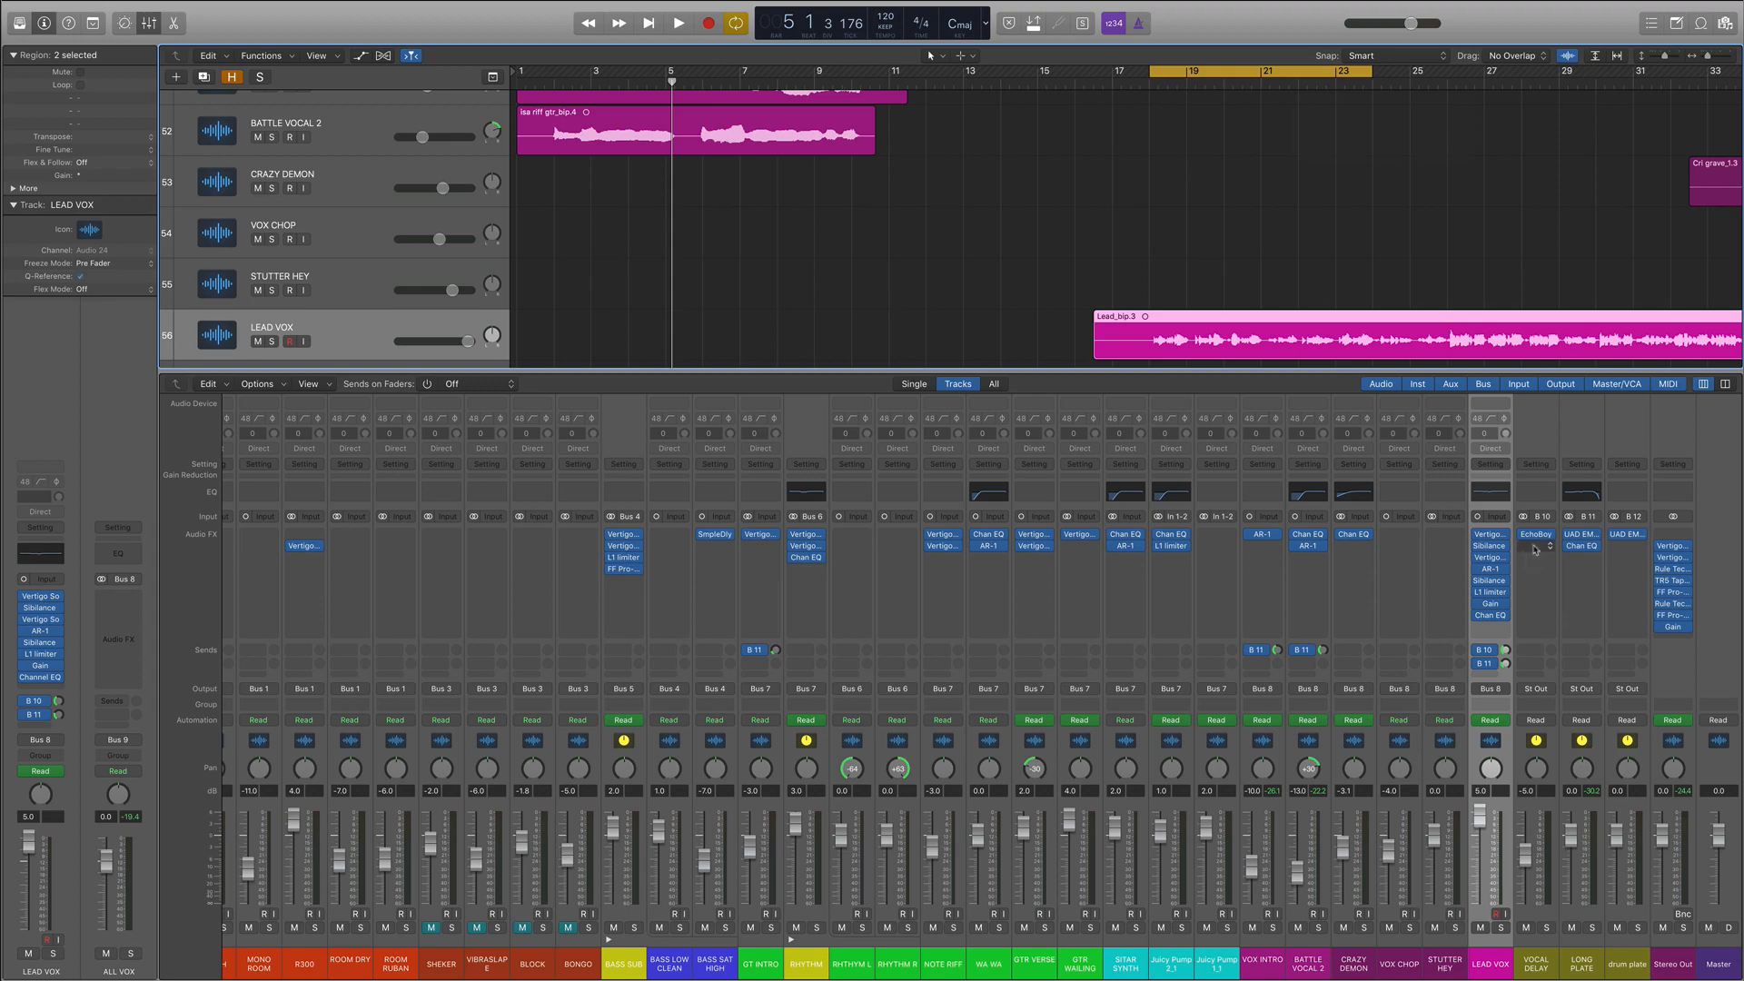
alt+click(1493, 538)
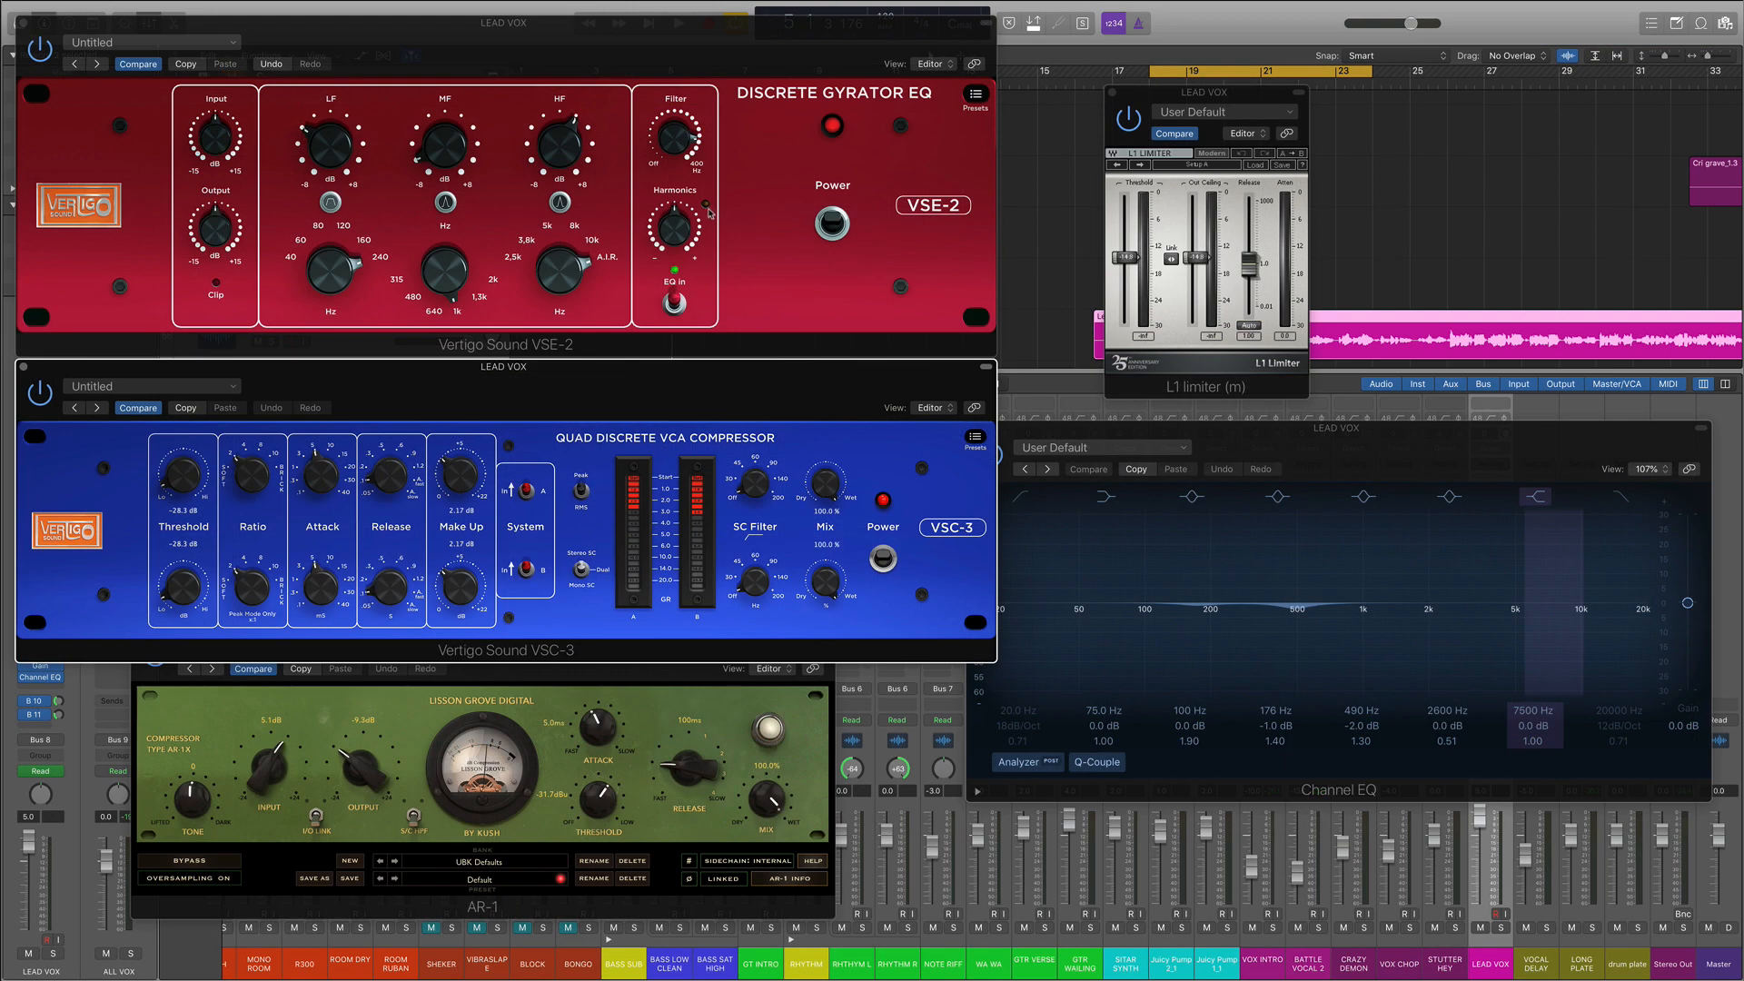
click(729, 44)
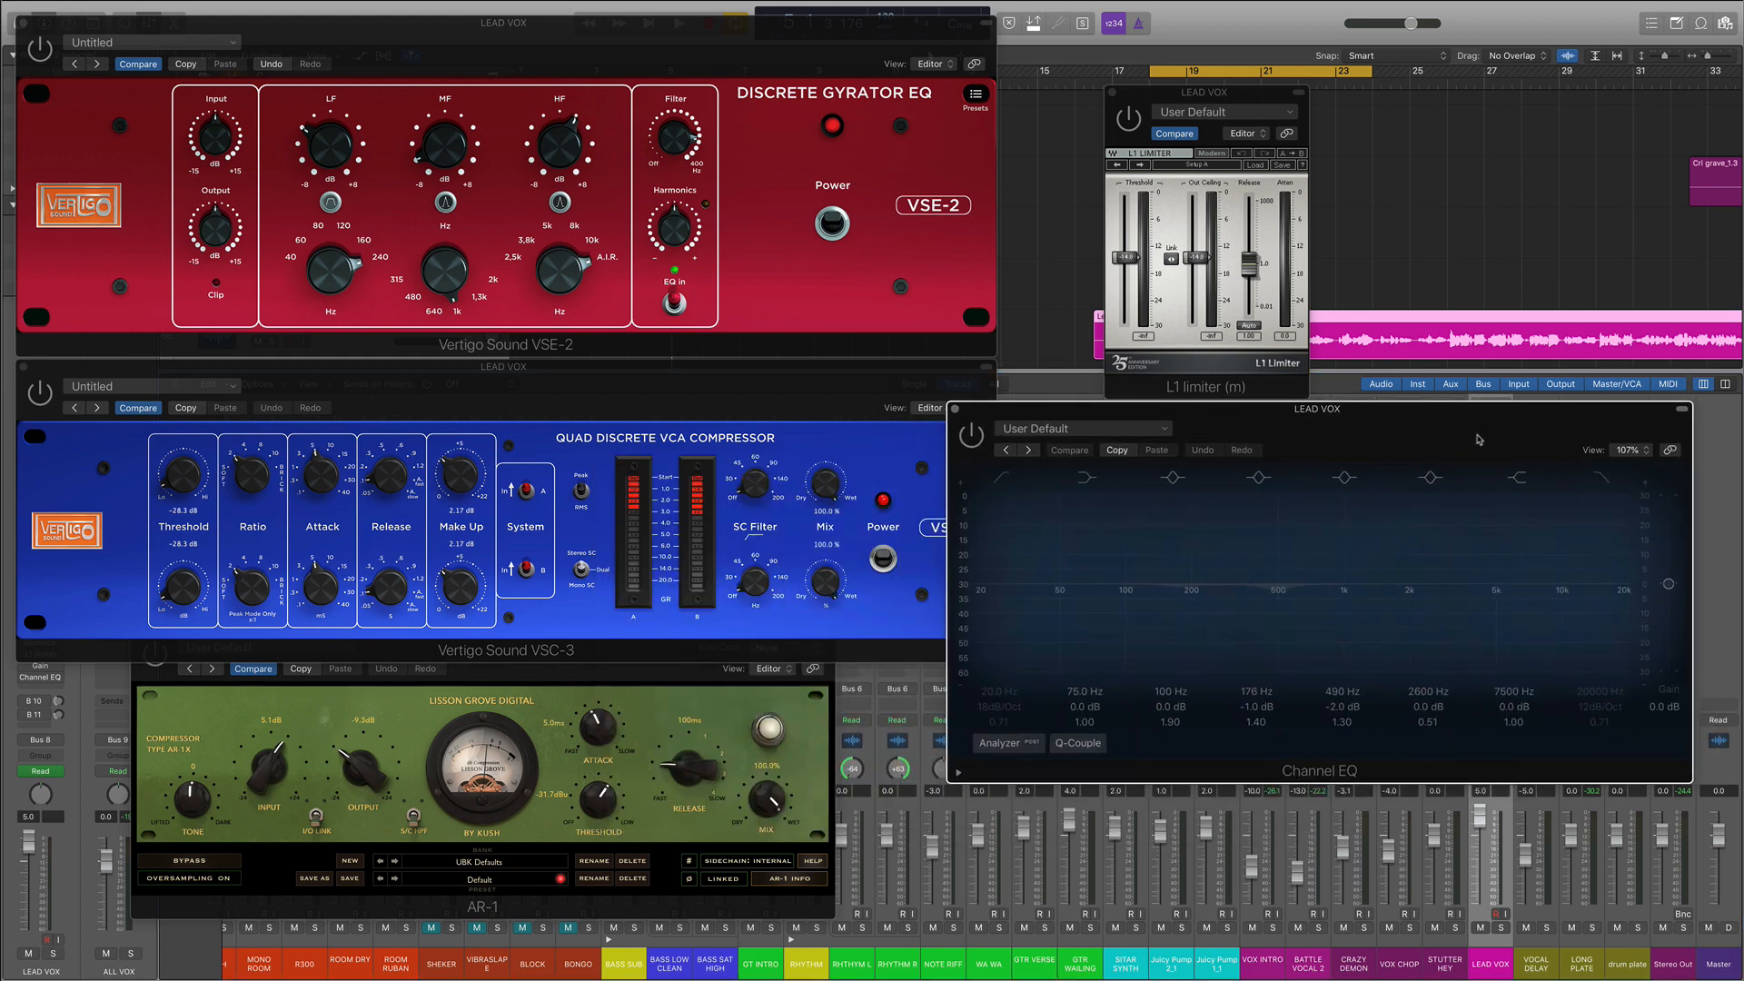
Step: Play and solo the unprocessed LEAD VOX, enable its VSE-2 and compare the sound with the unit's power off and on
key(space)
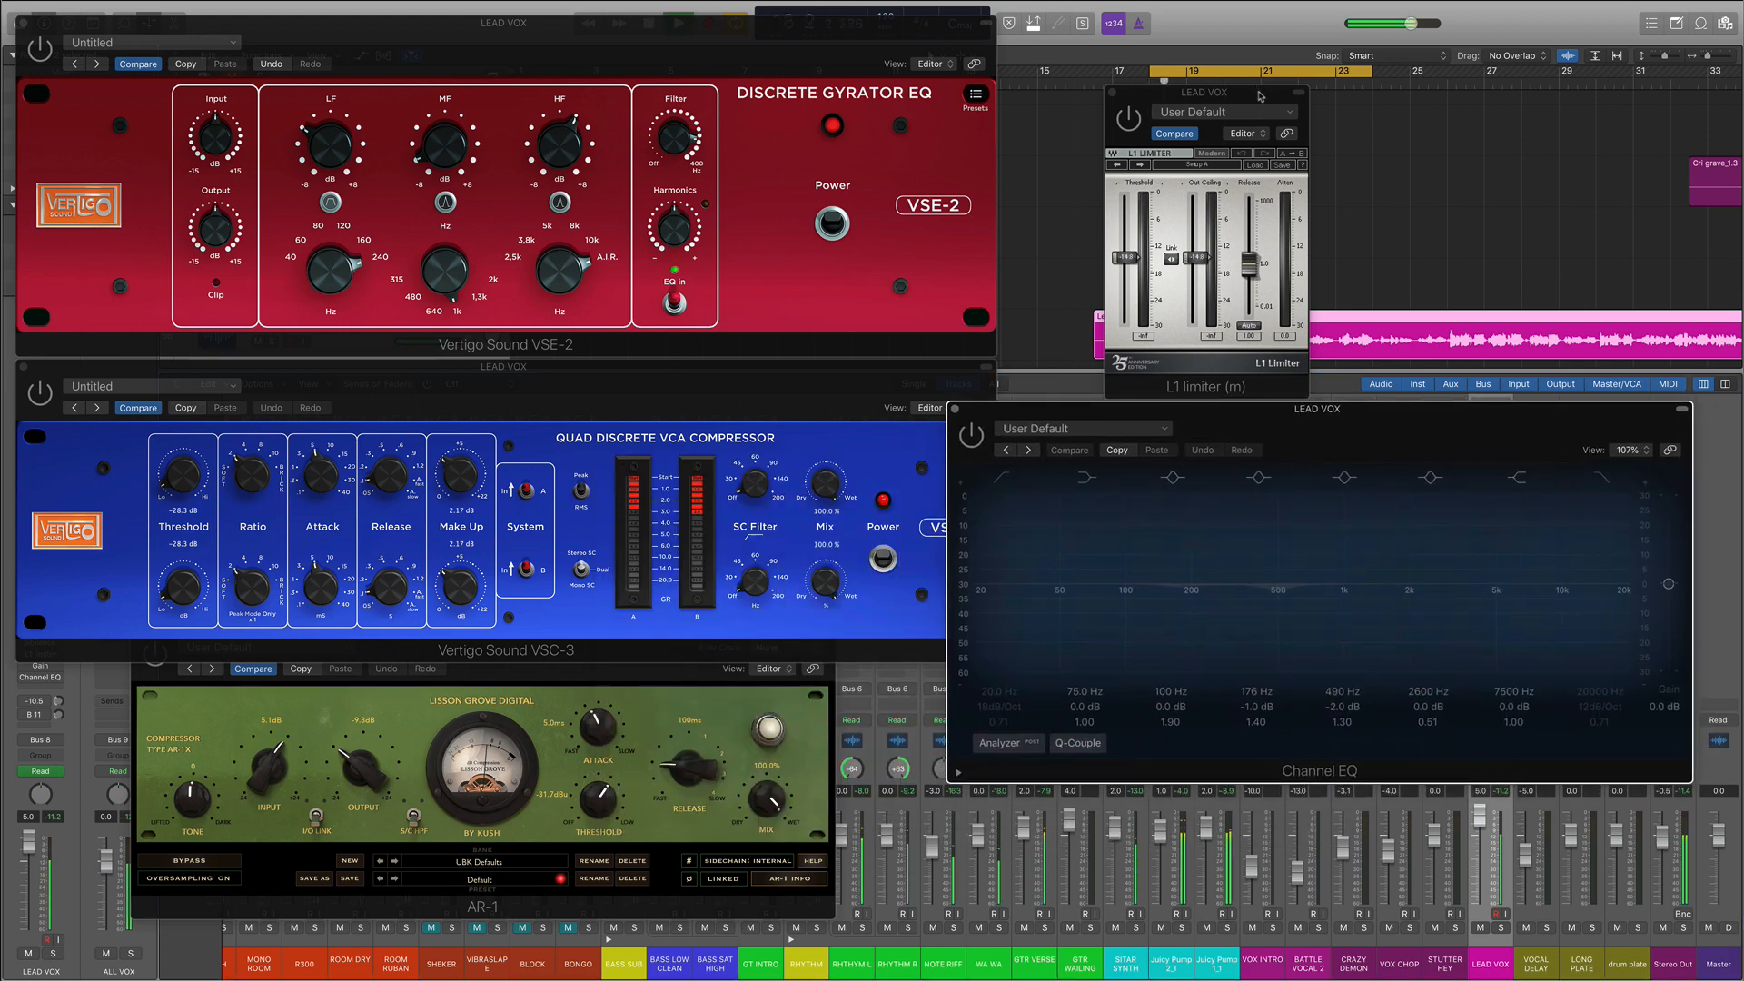
key(s)
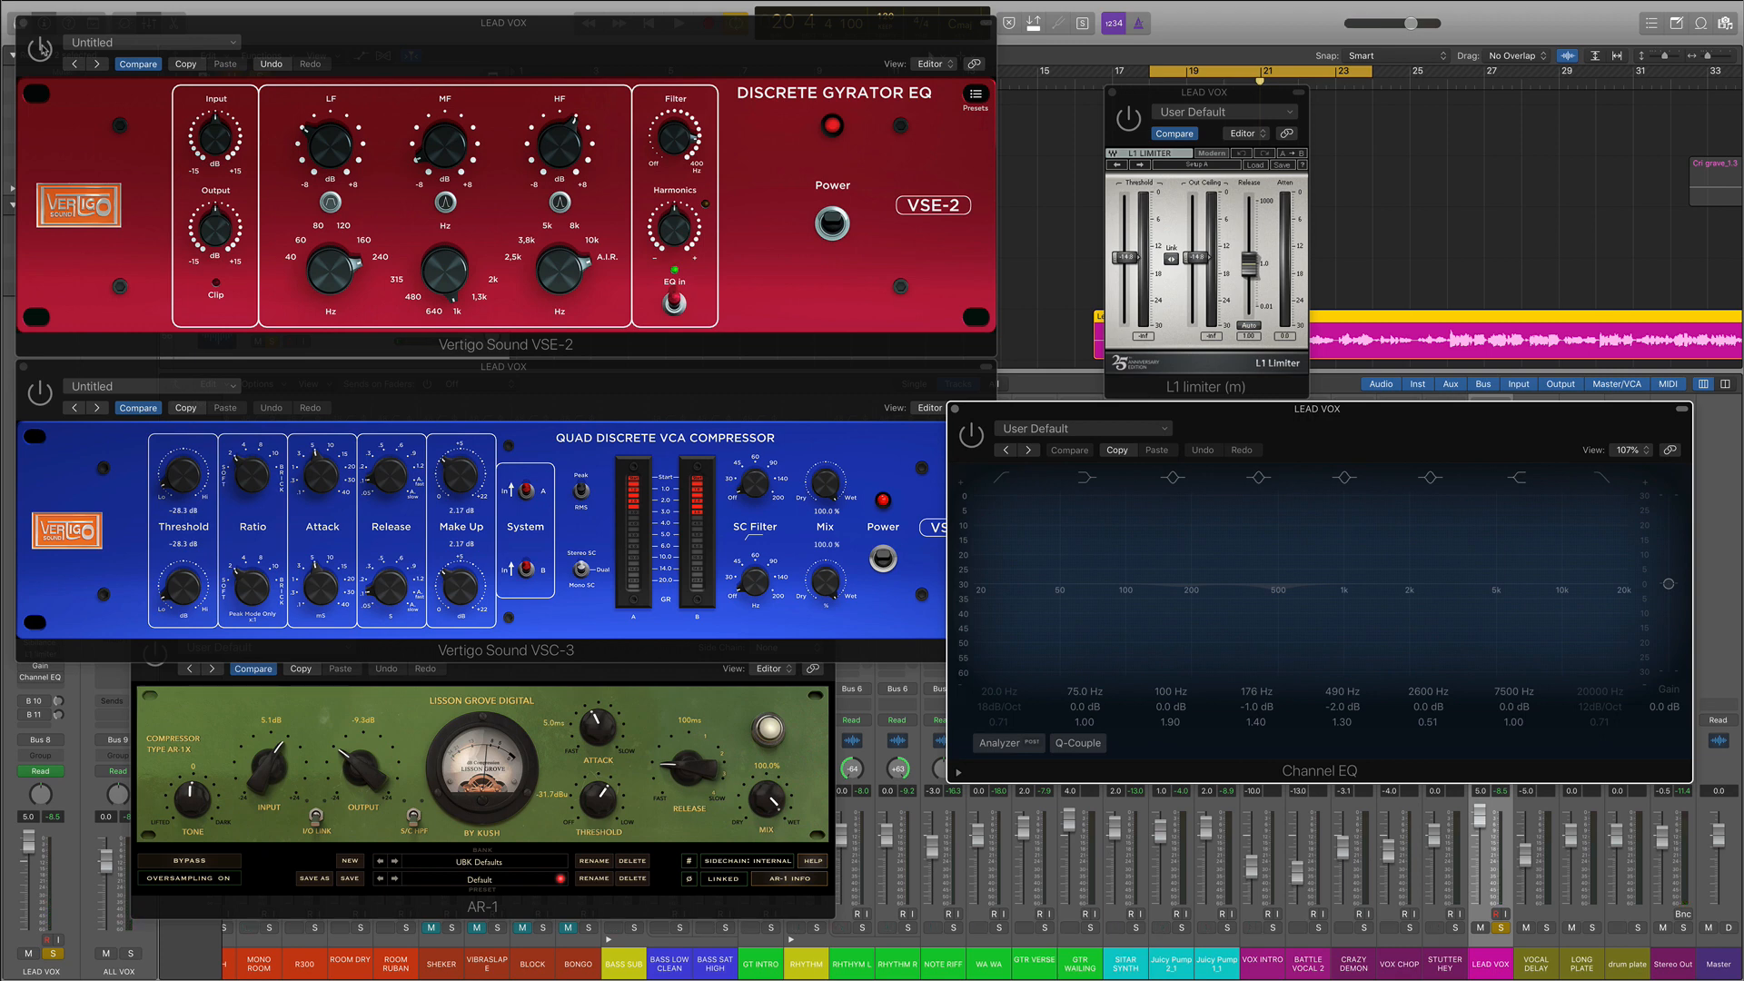
click(41, 48)
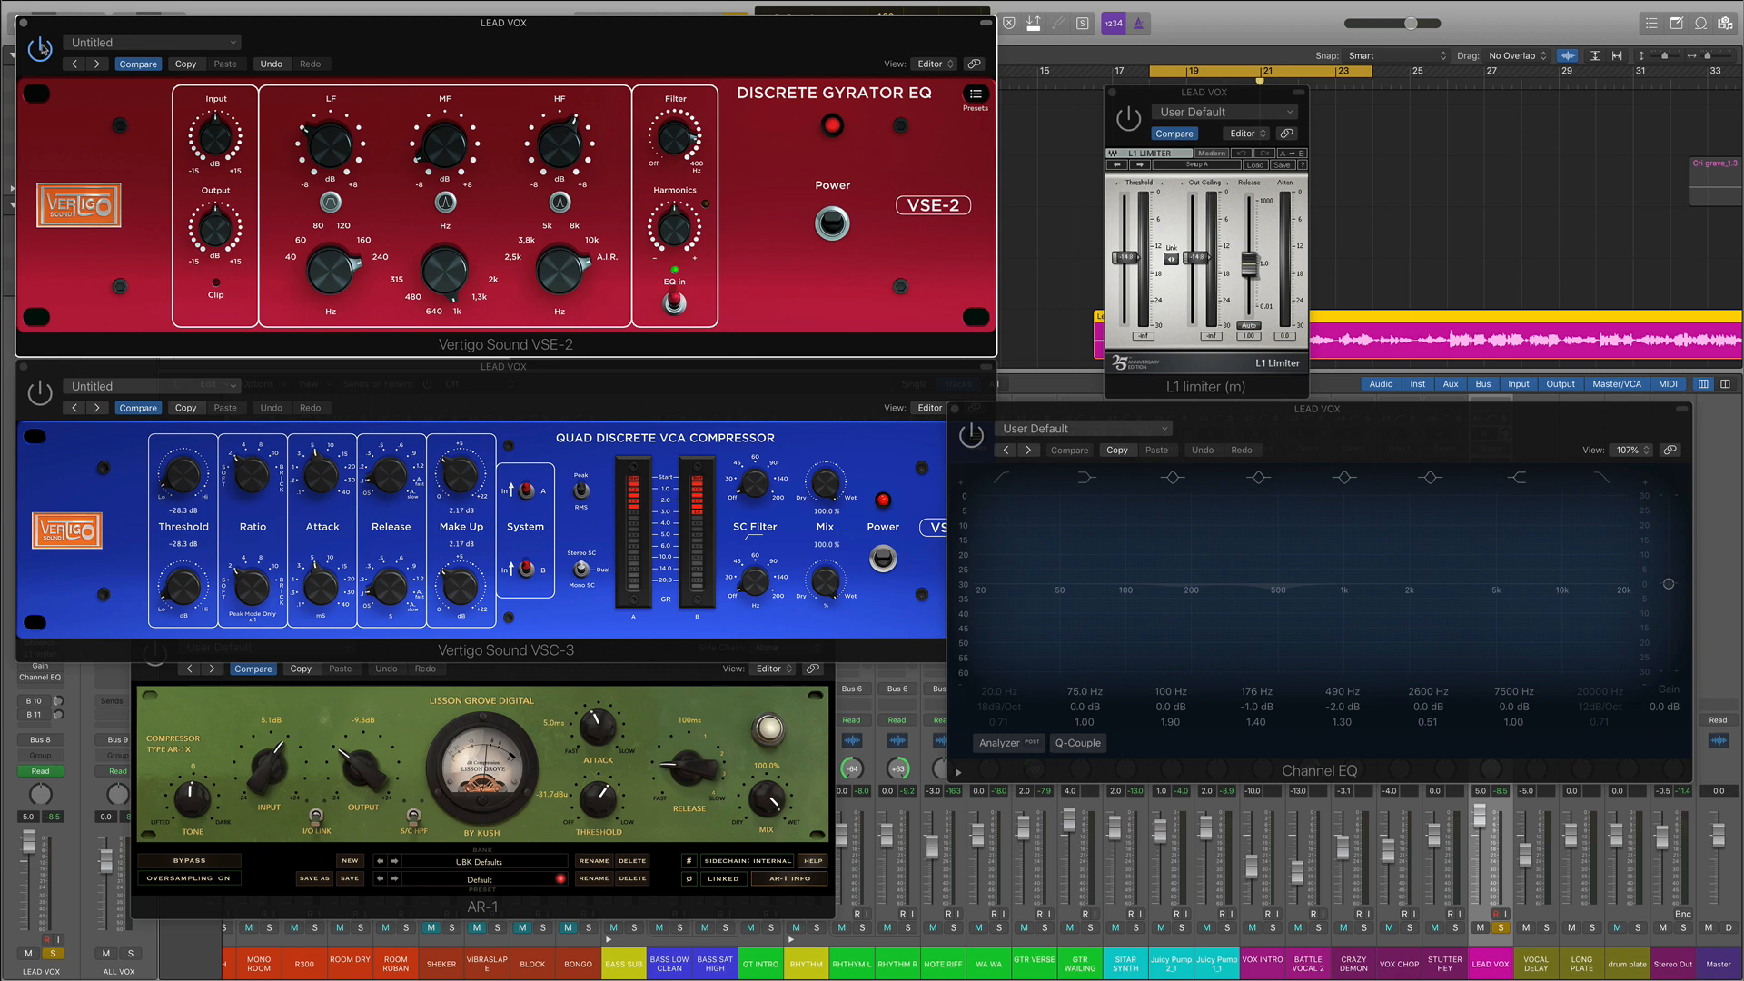
click(831, 225)
key(space)
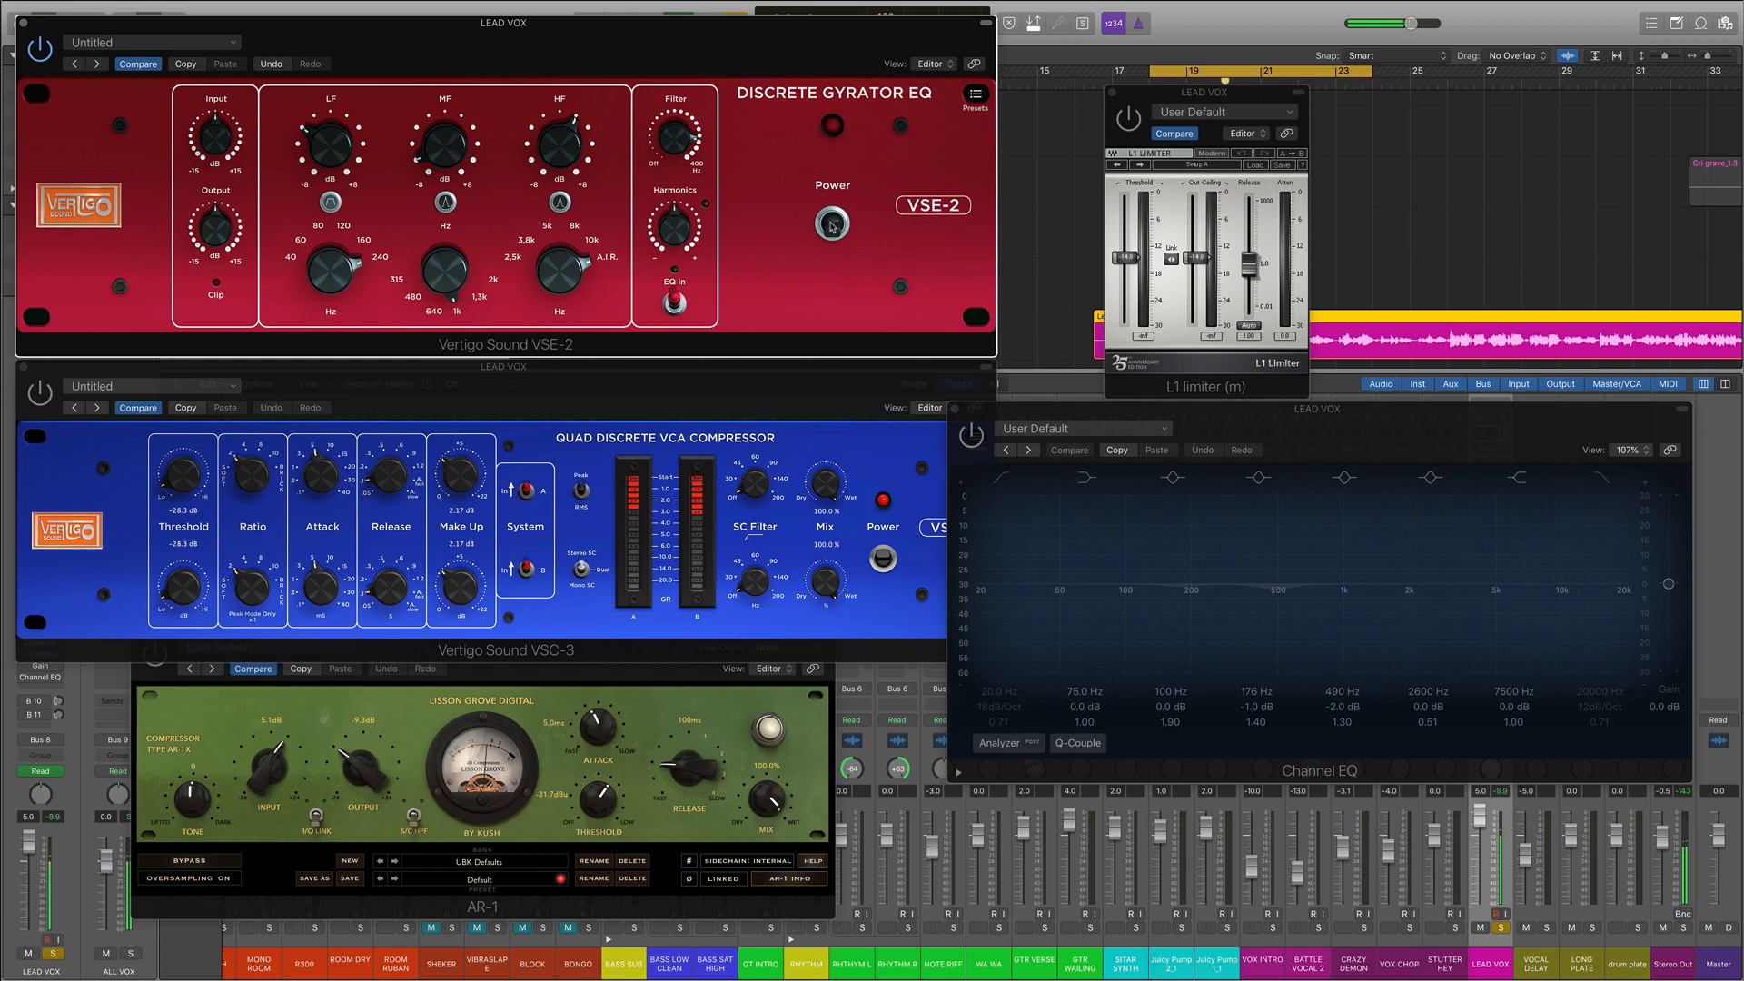
click(832, 224)
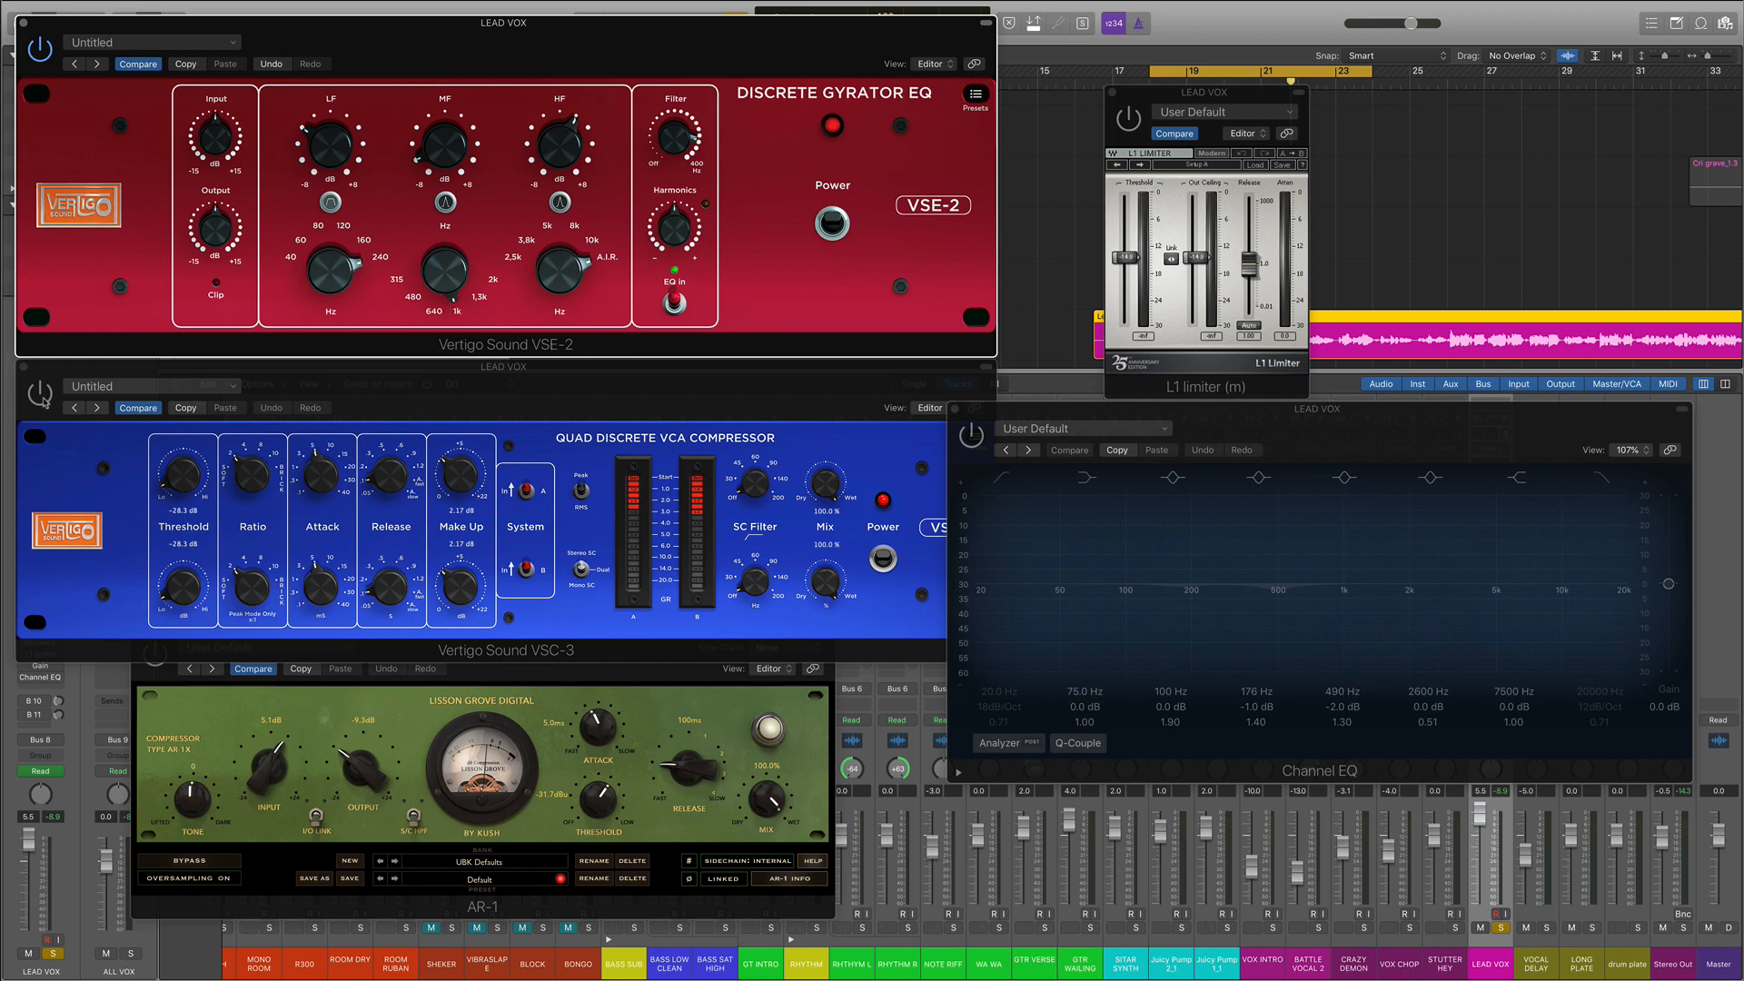
Step: Enable the VSC-3 and AR-1 compressors on LEAD VOX and arrange their windows so both stay visible
click(54, 455)
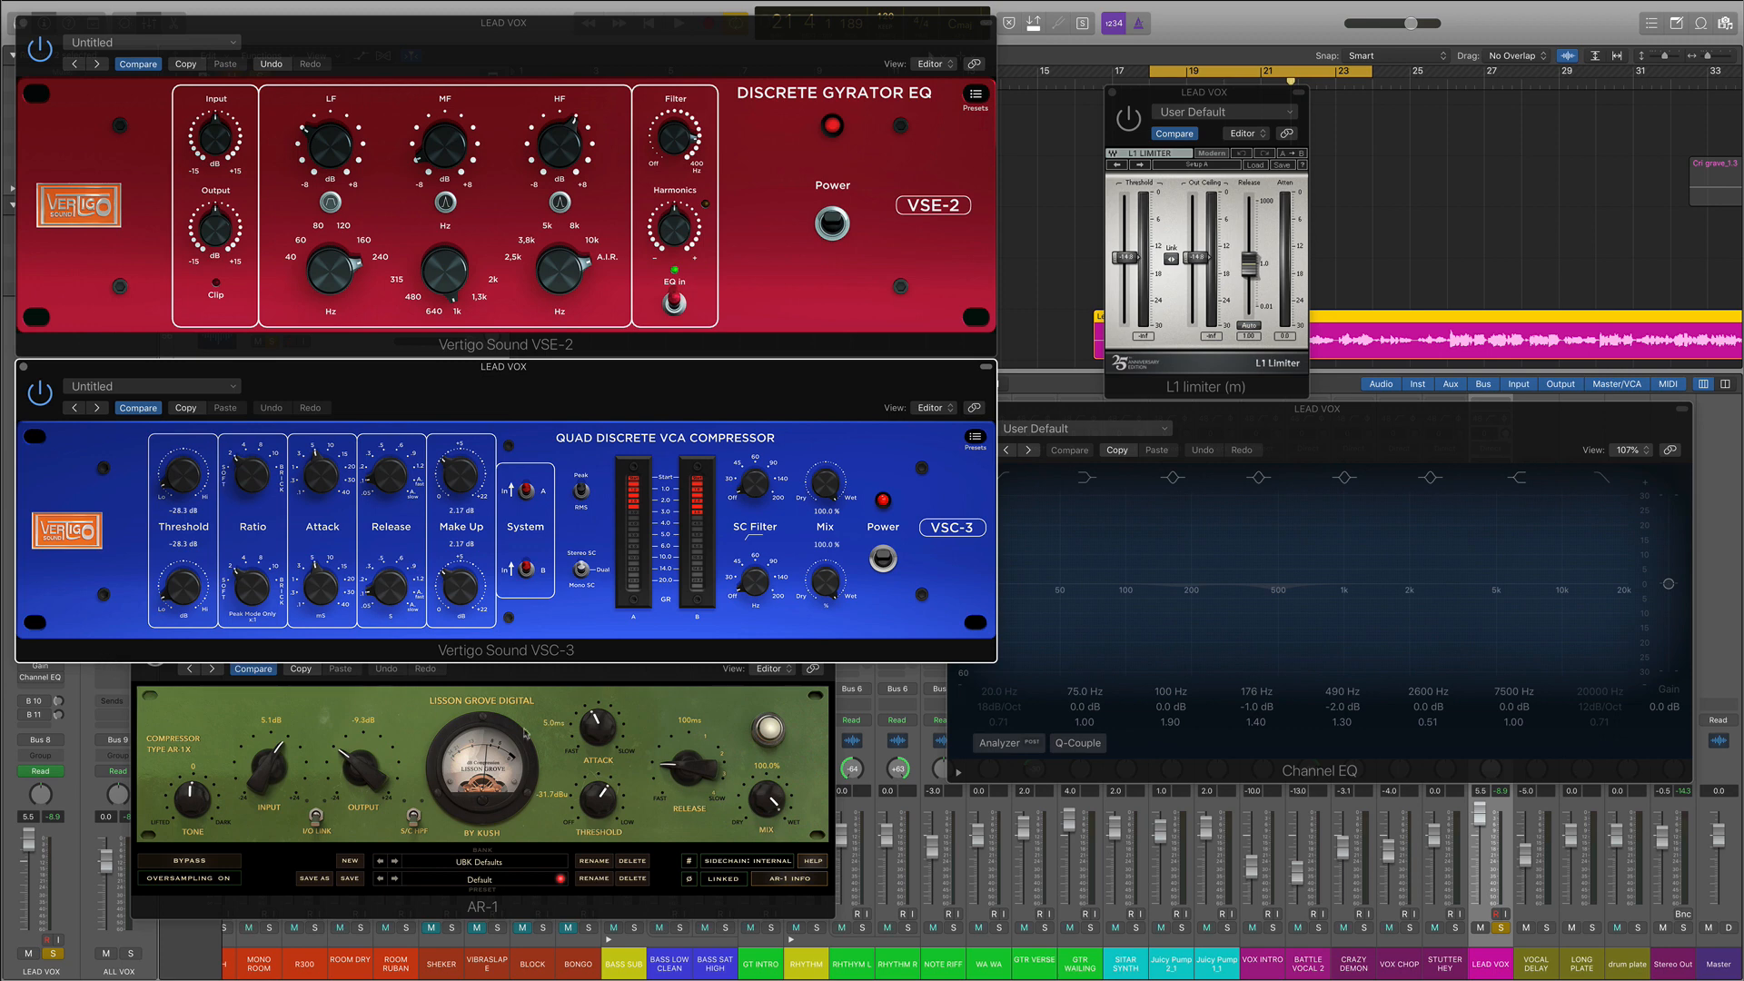
click(641, 680)
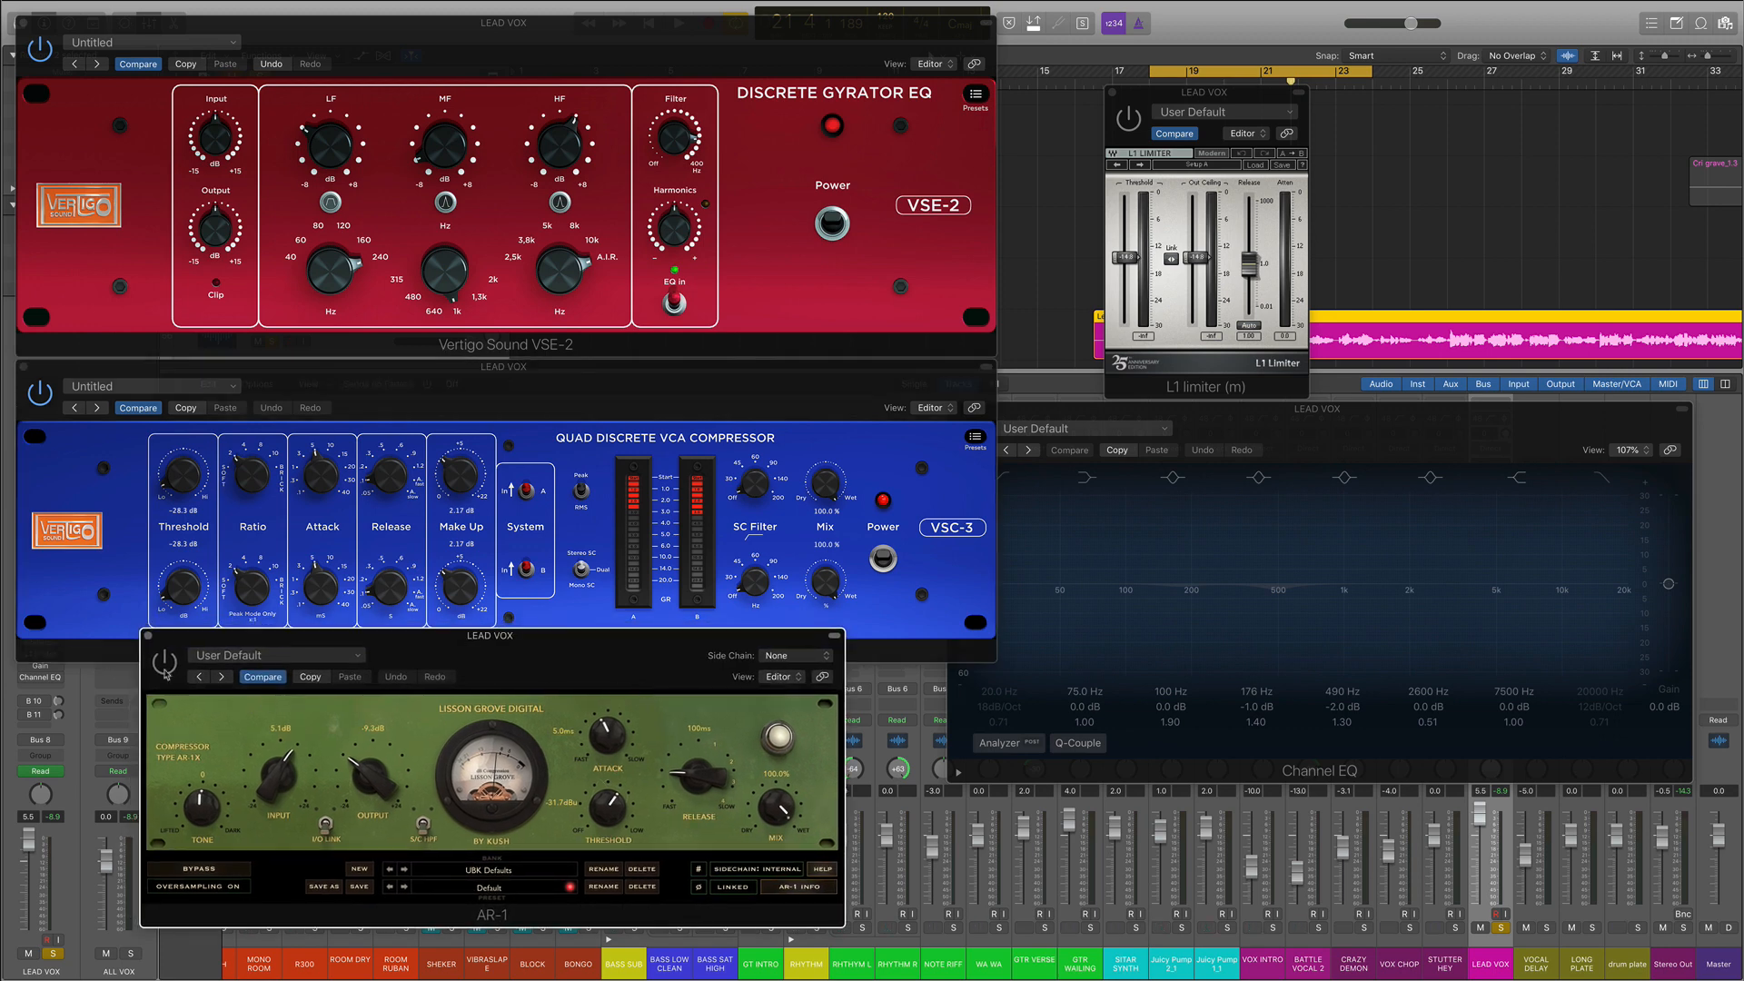
drag(521, 663, 509, 695)
click(607, 385)
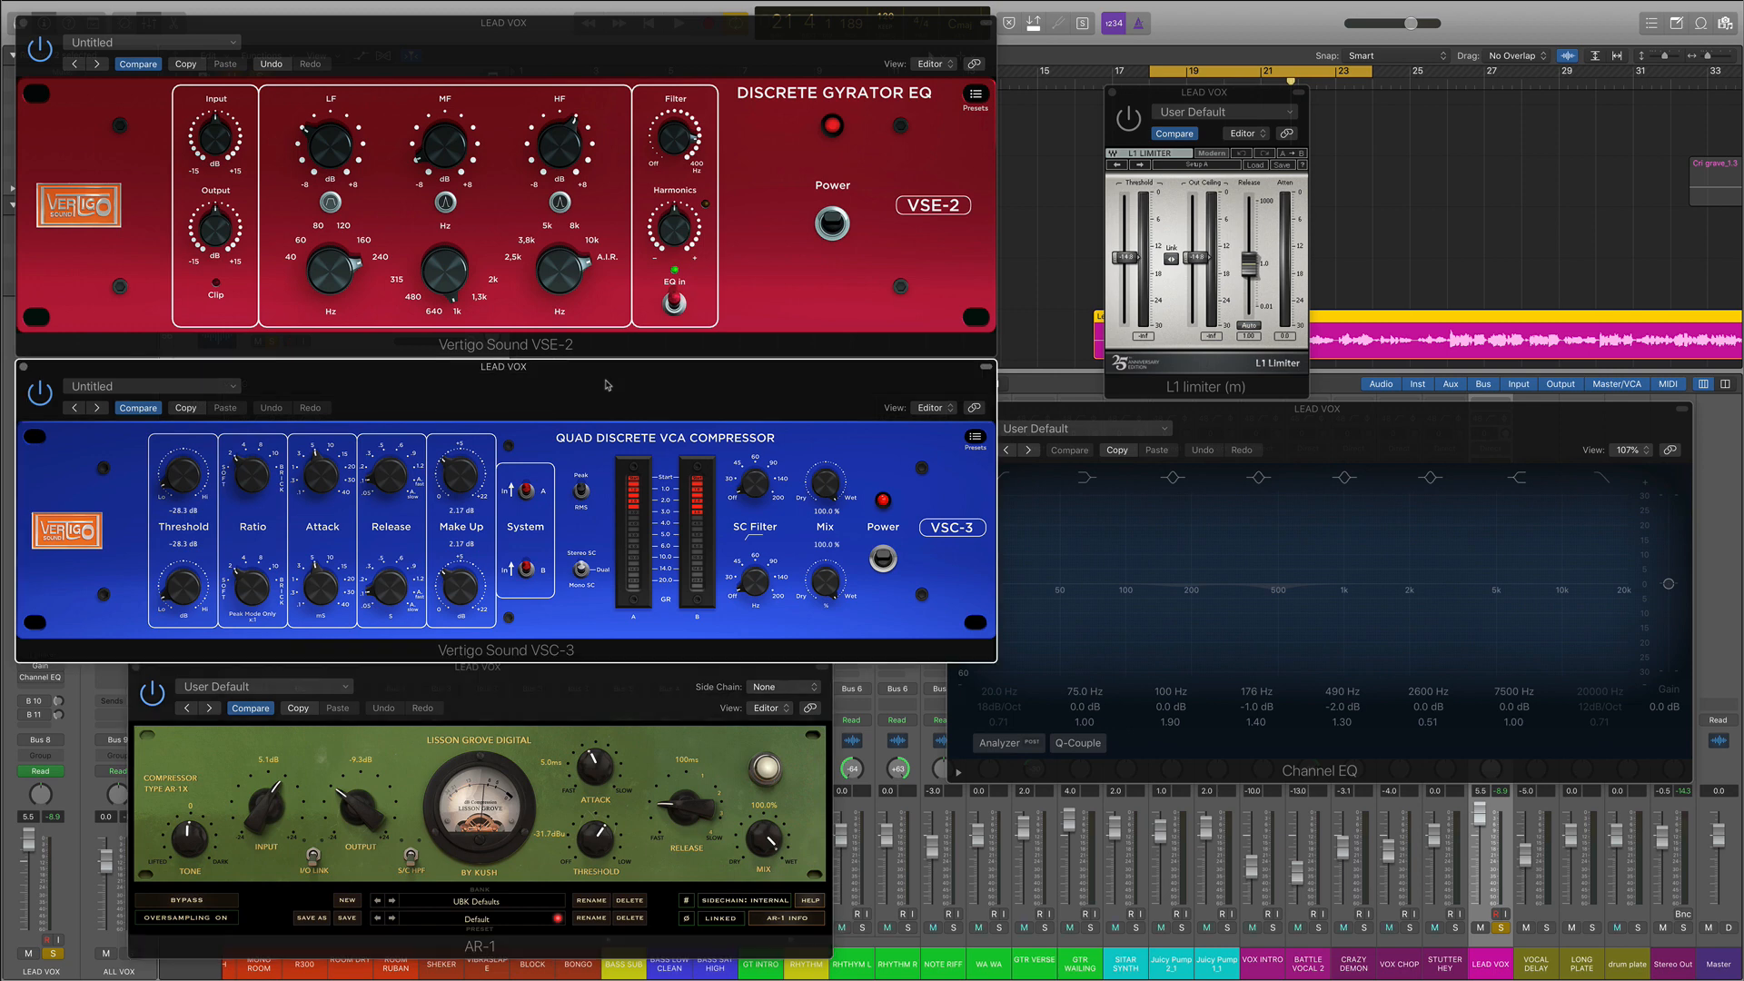
drag(687, 399, 699, 390)
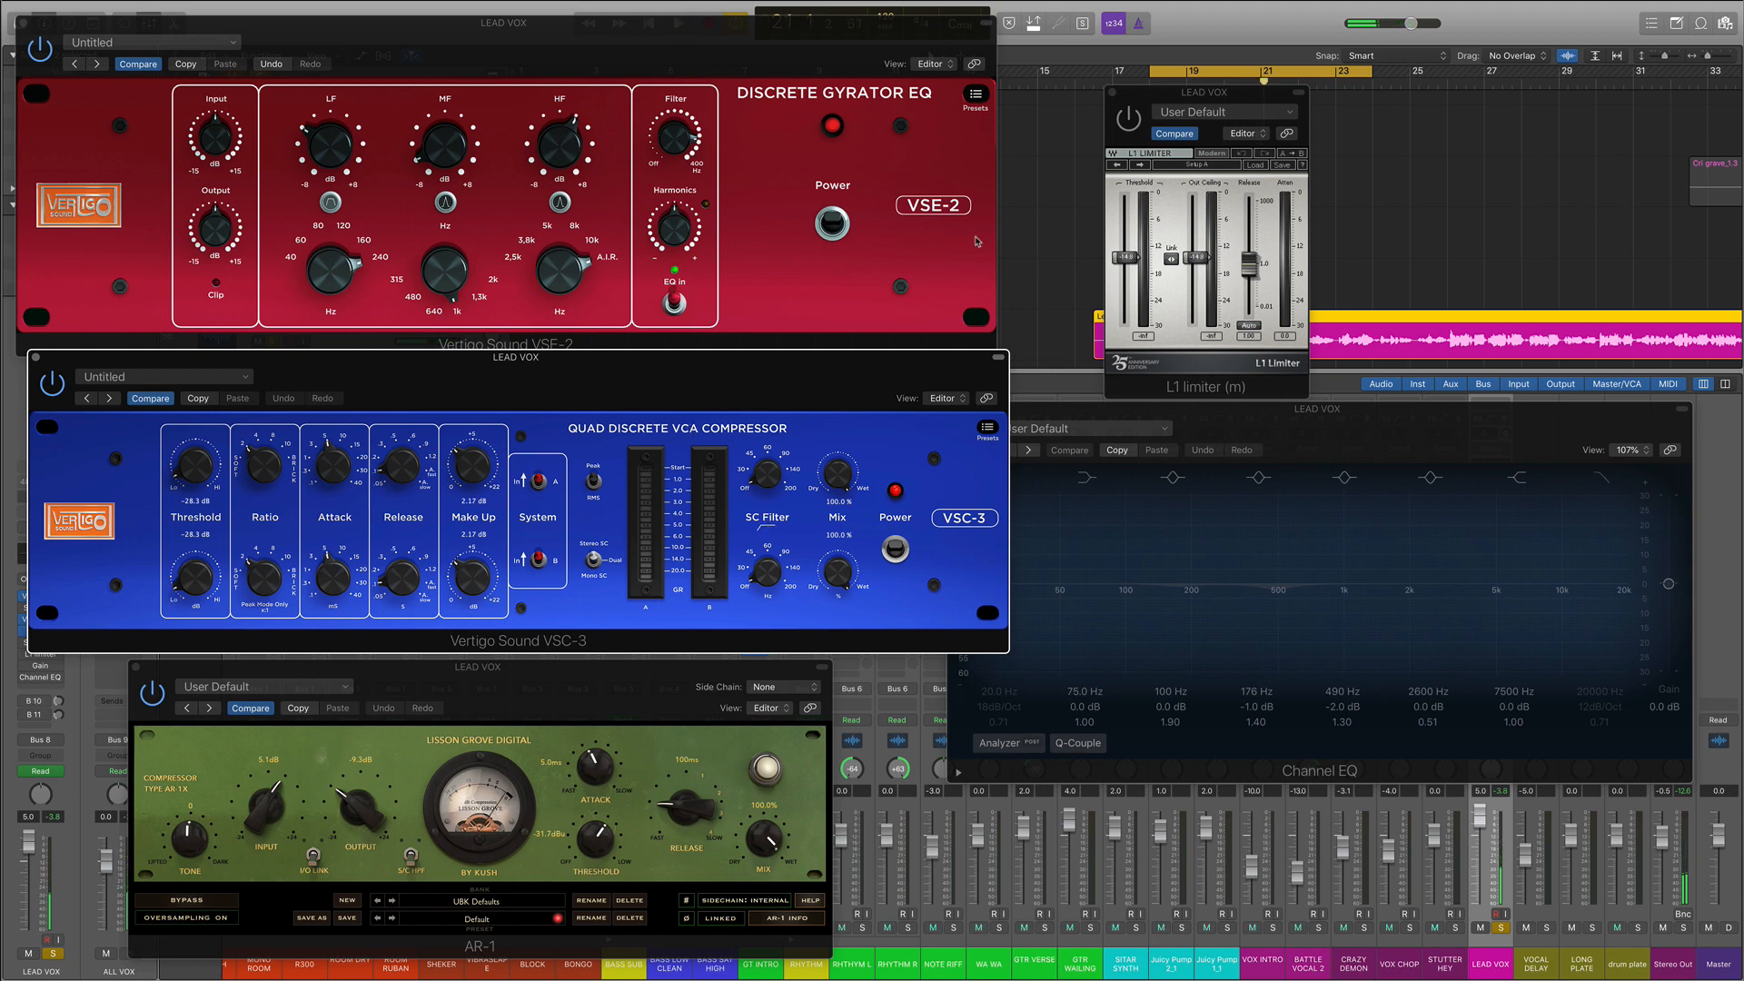
Step: Enable the L1 limiter and Channel EQ on LEAD VOX, audition the vocal and close the EQ window
drag(1247, 100, 1181, 112)
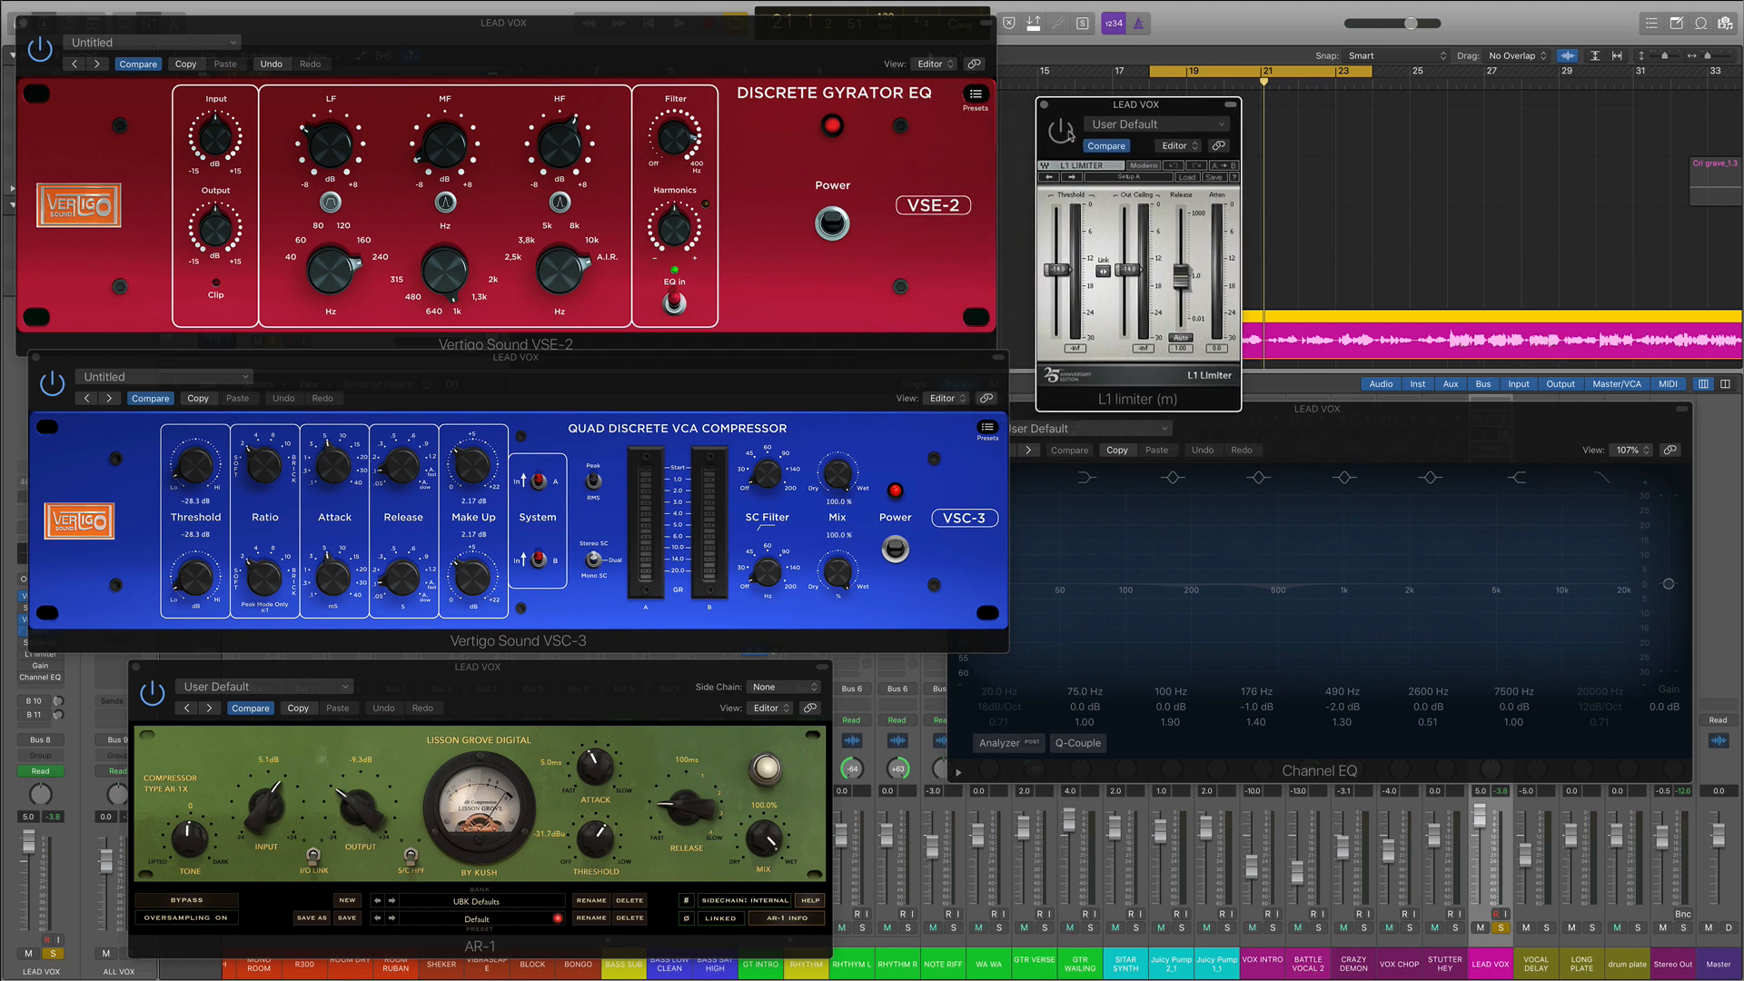
click(1404, 419)
key(space)
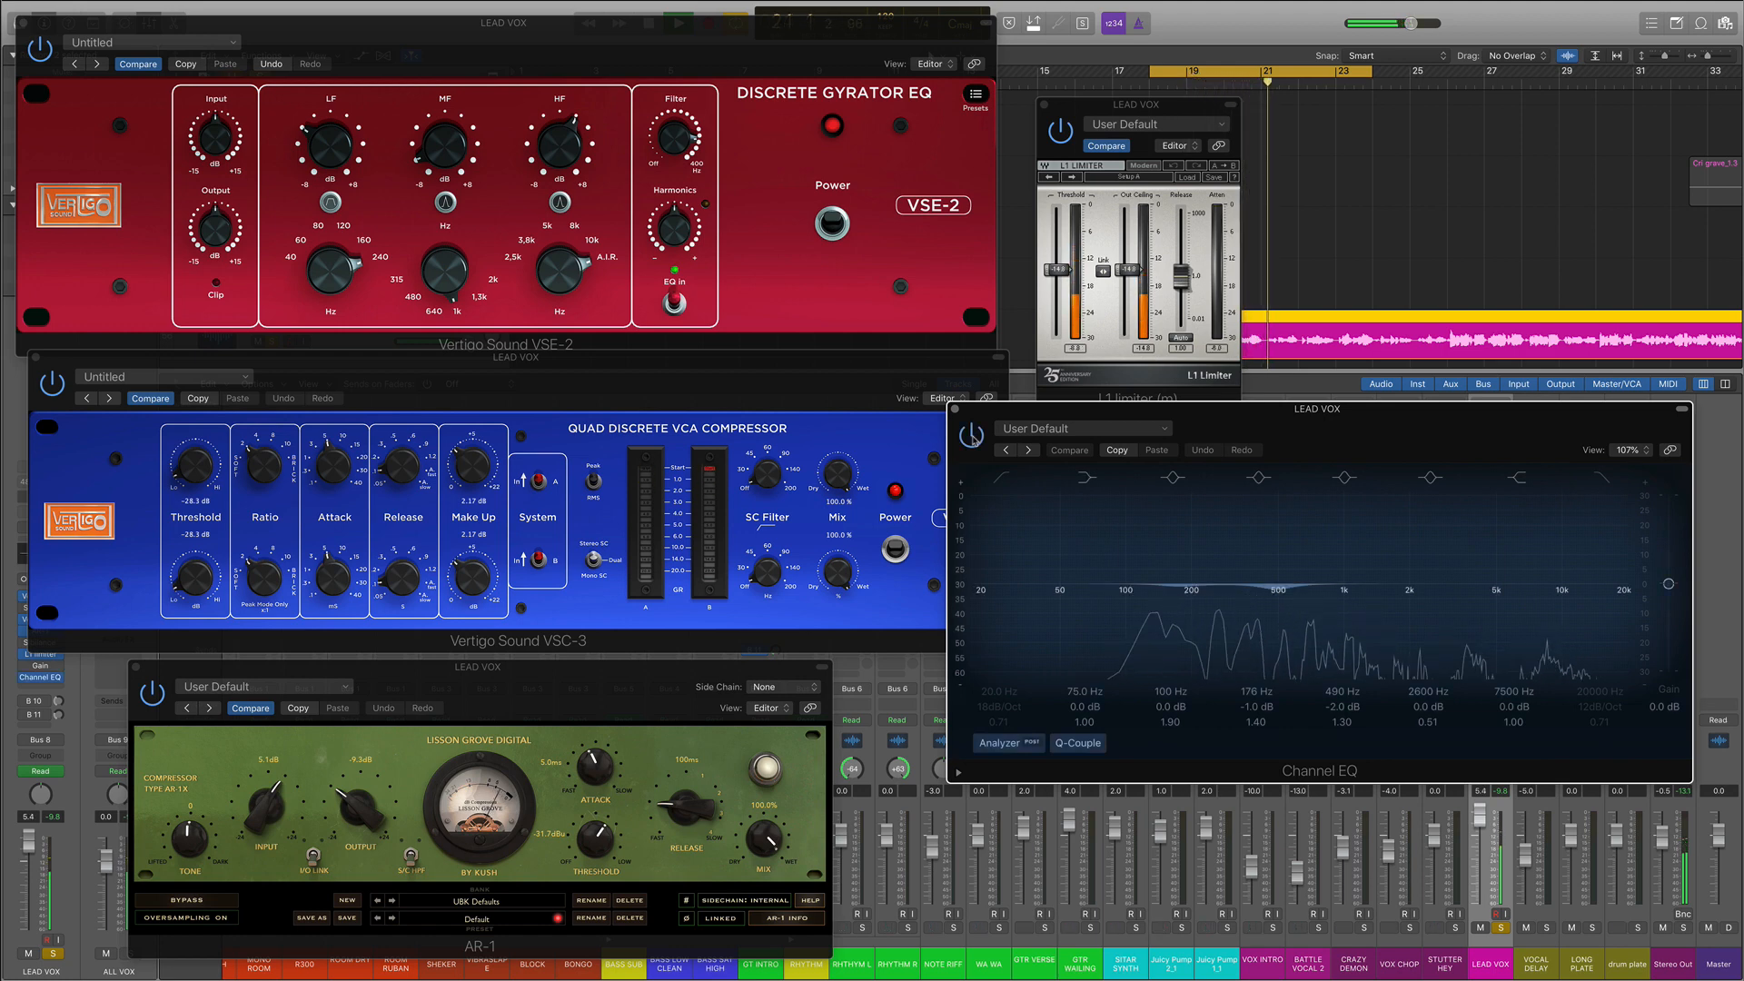
click(957, 410)
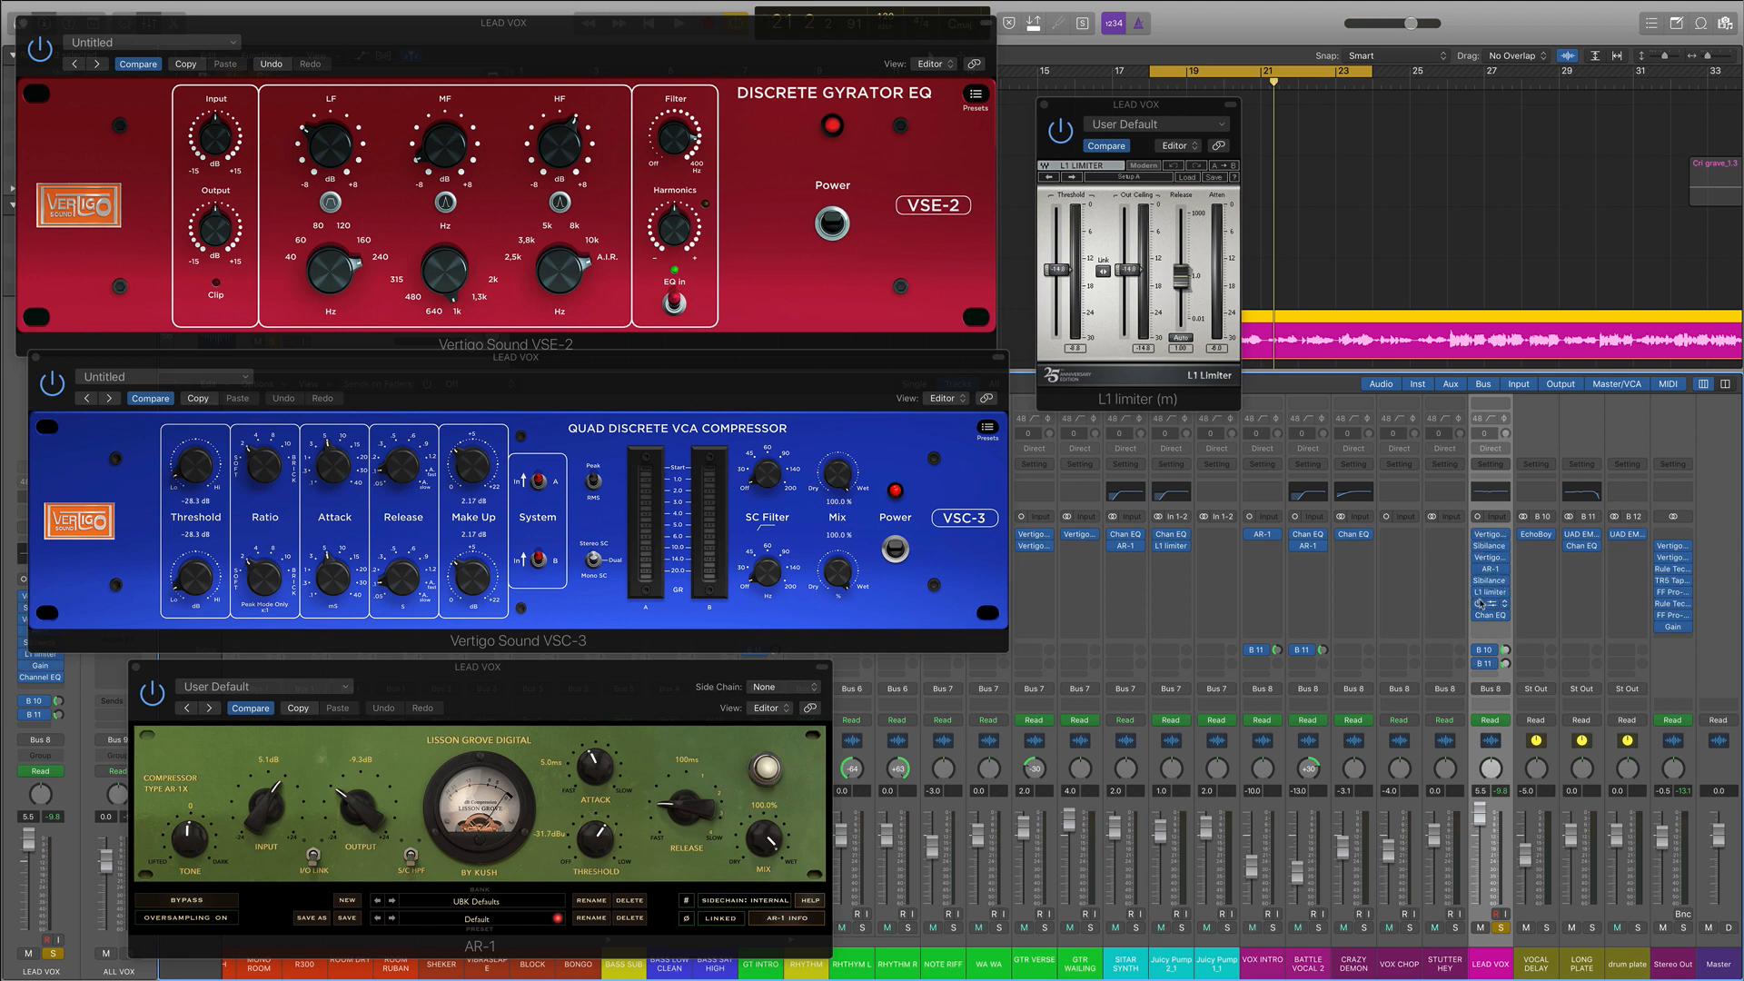
key(space)
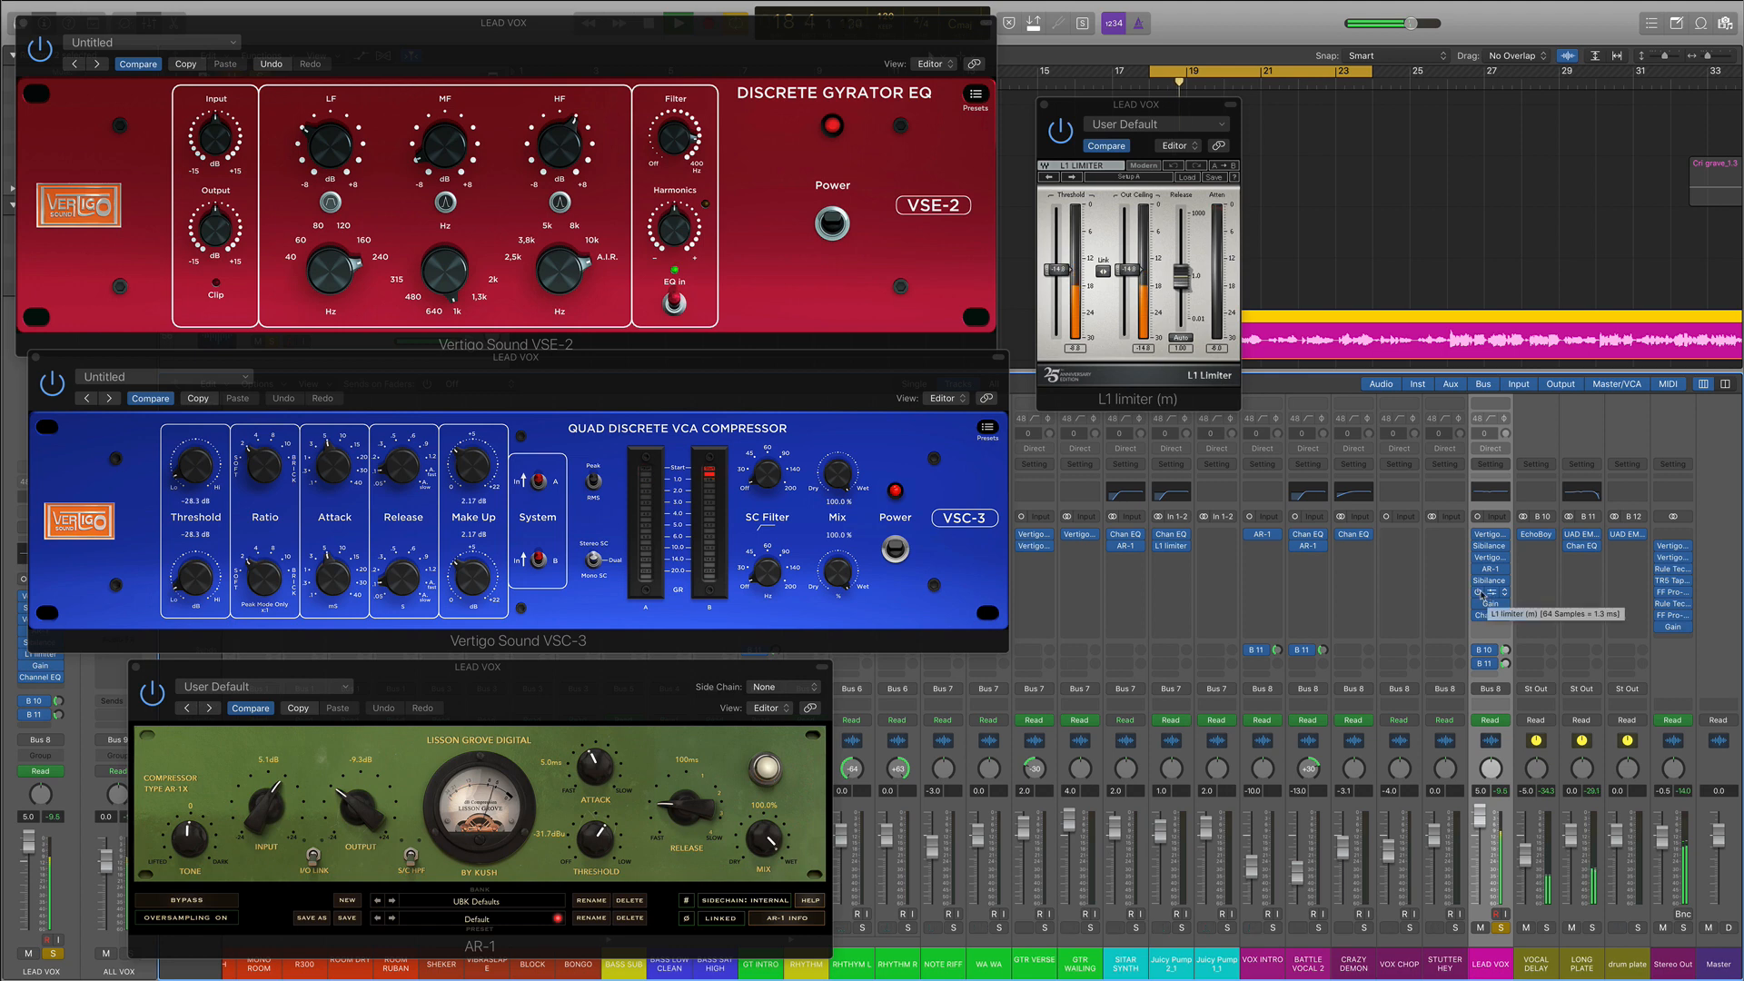
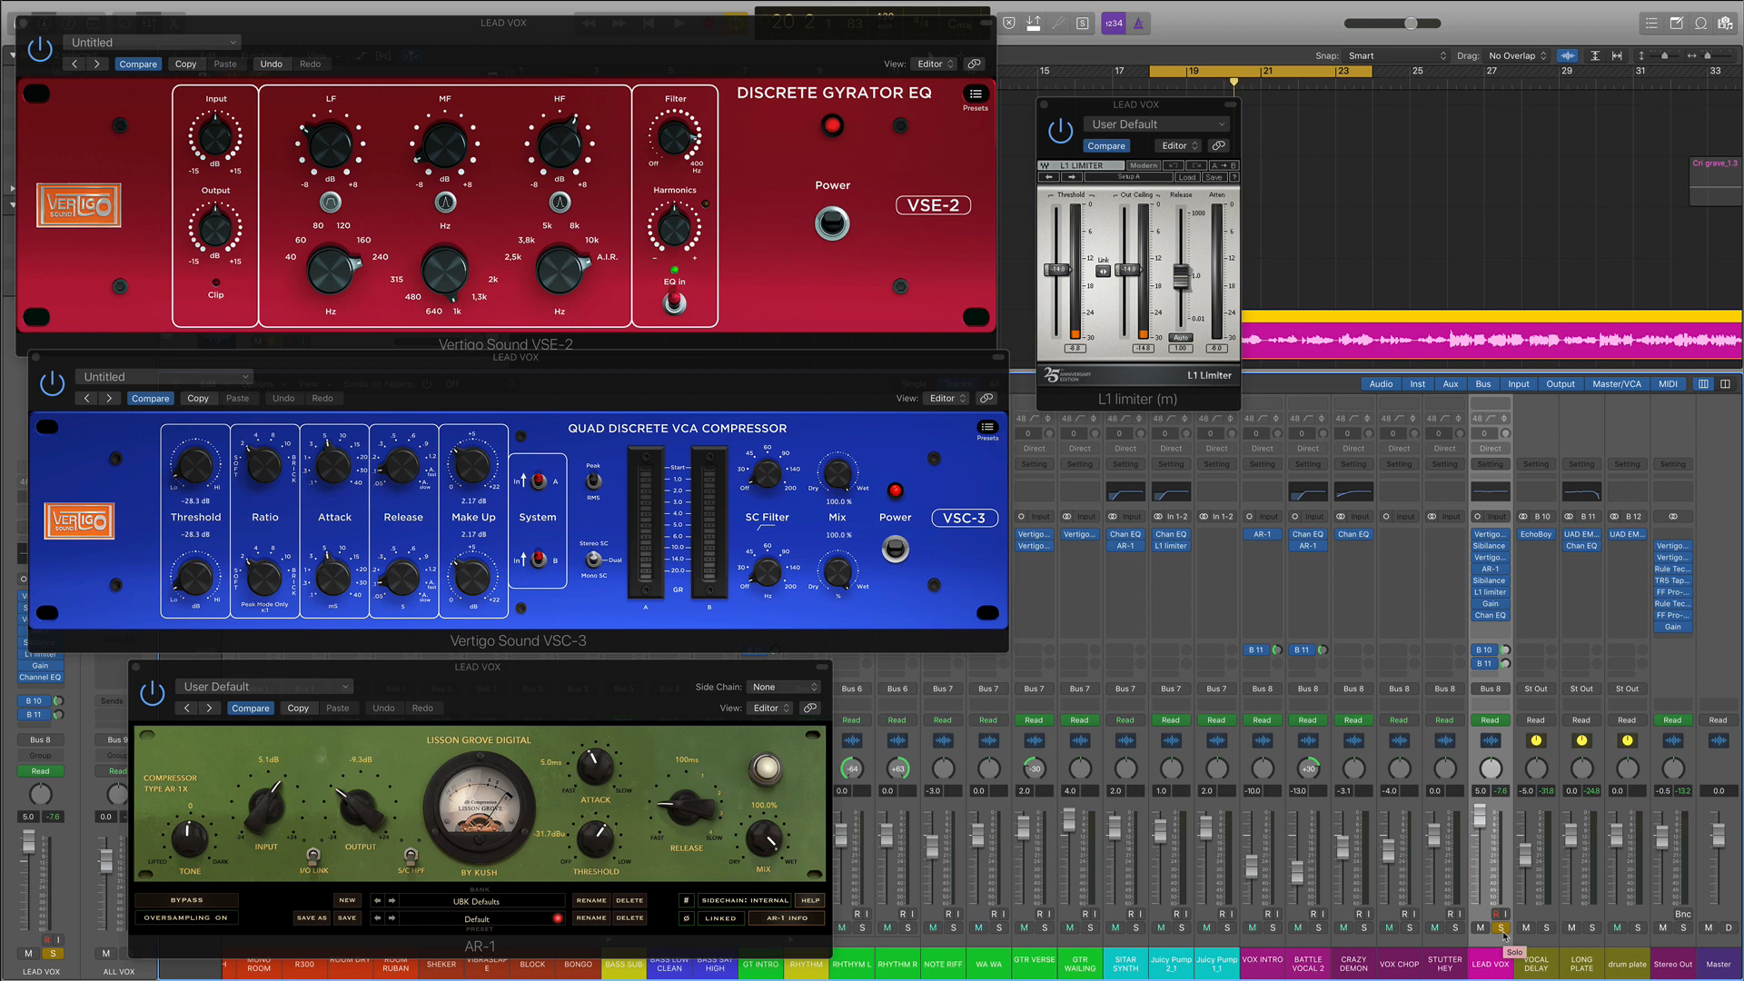
Step: Select VOCAL DELAY, open its EchoBoy, reveal the Tweak controls to examine them and close the plug-in
click(1548, 747)
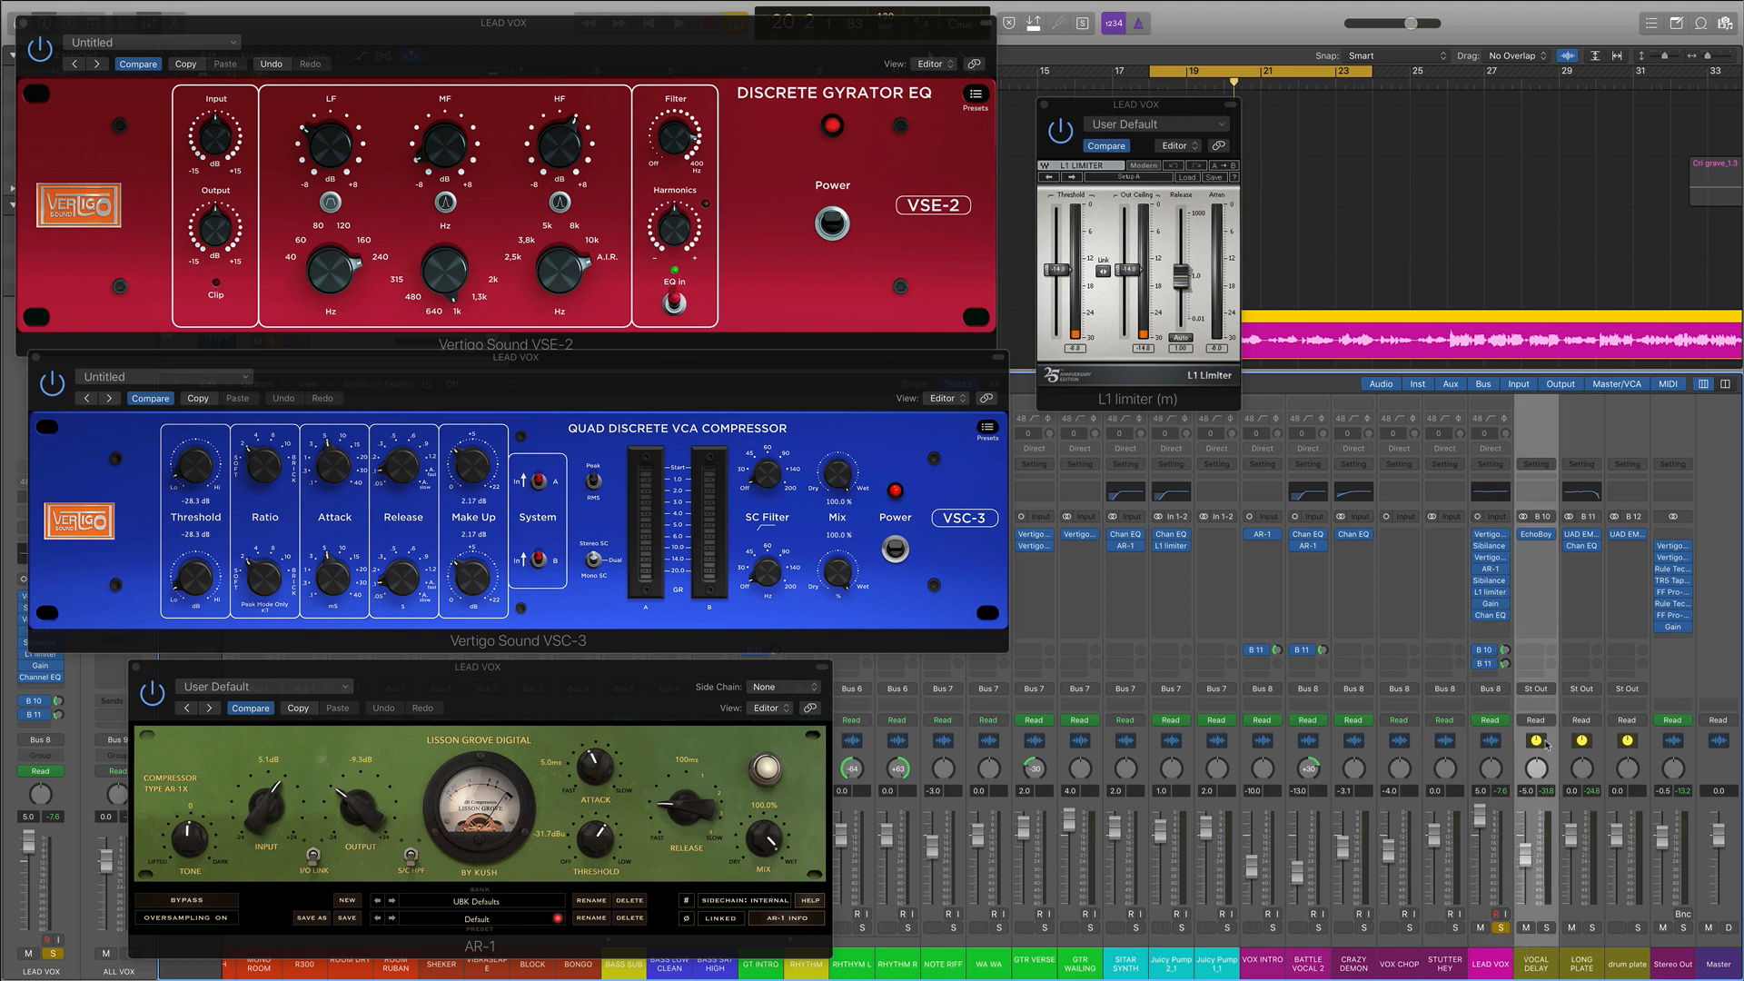
click(1537, 536)
drag(402, 60, 693, 140)
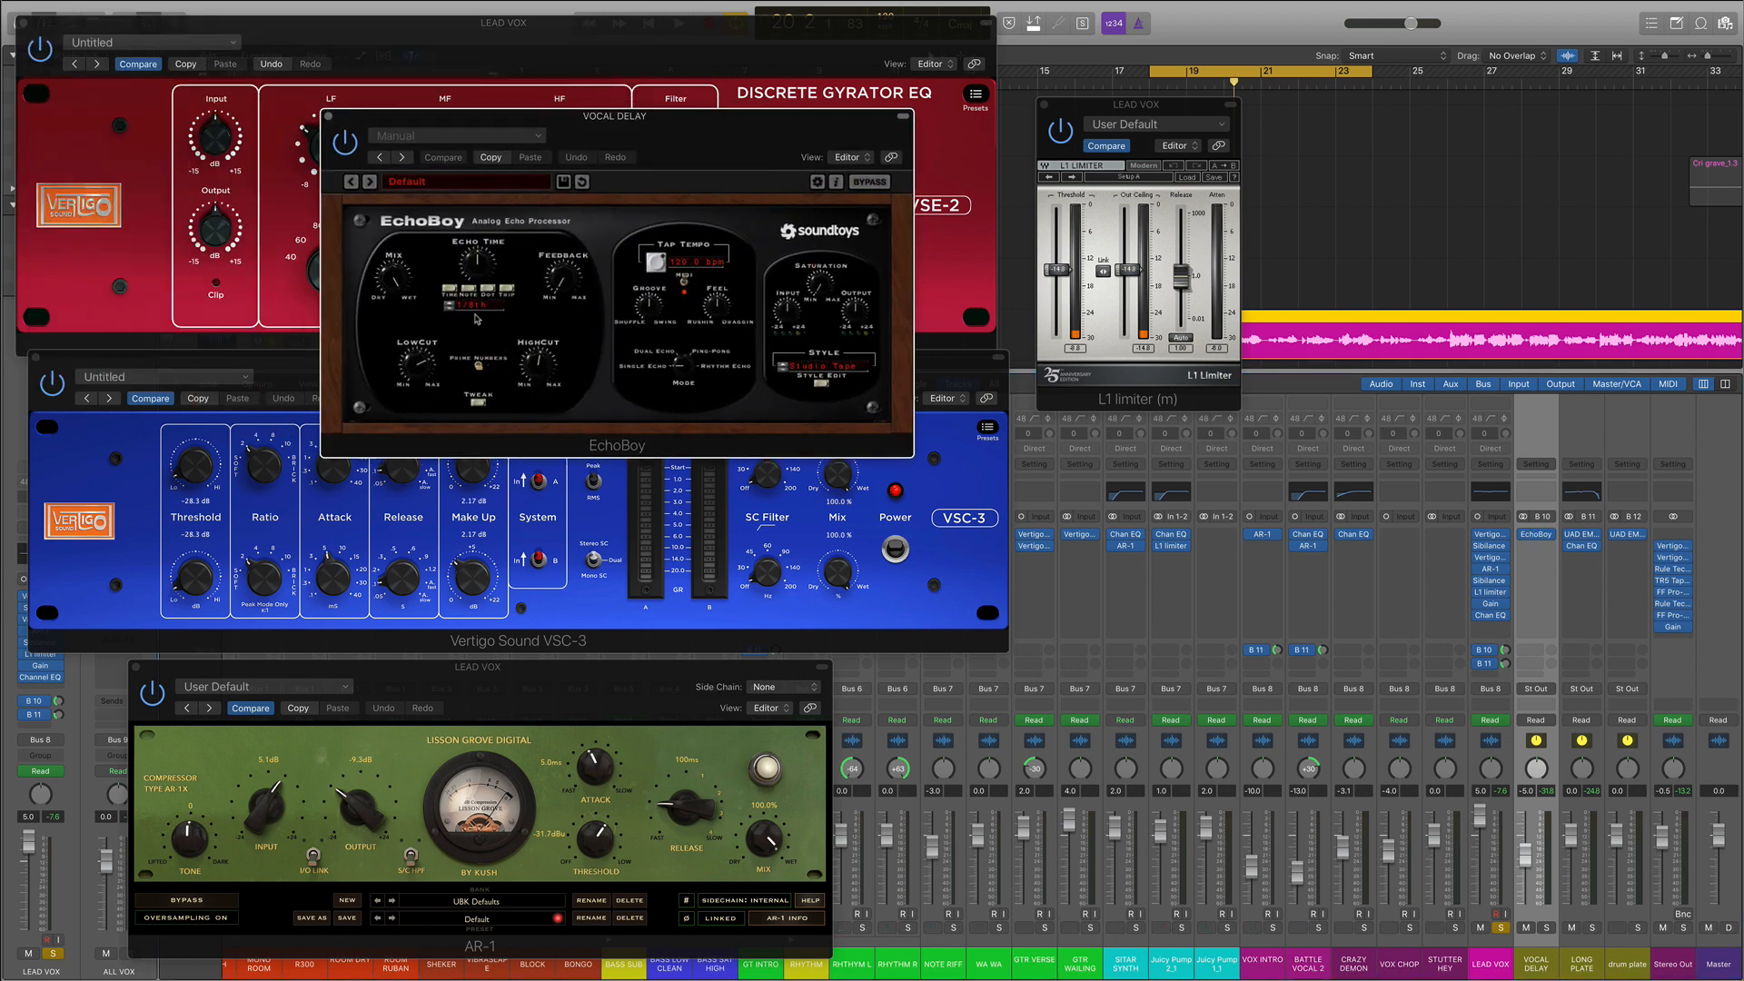
click(478, 402)
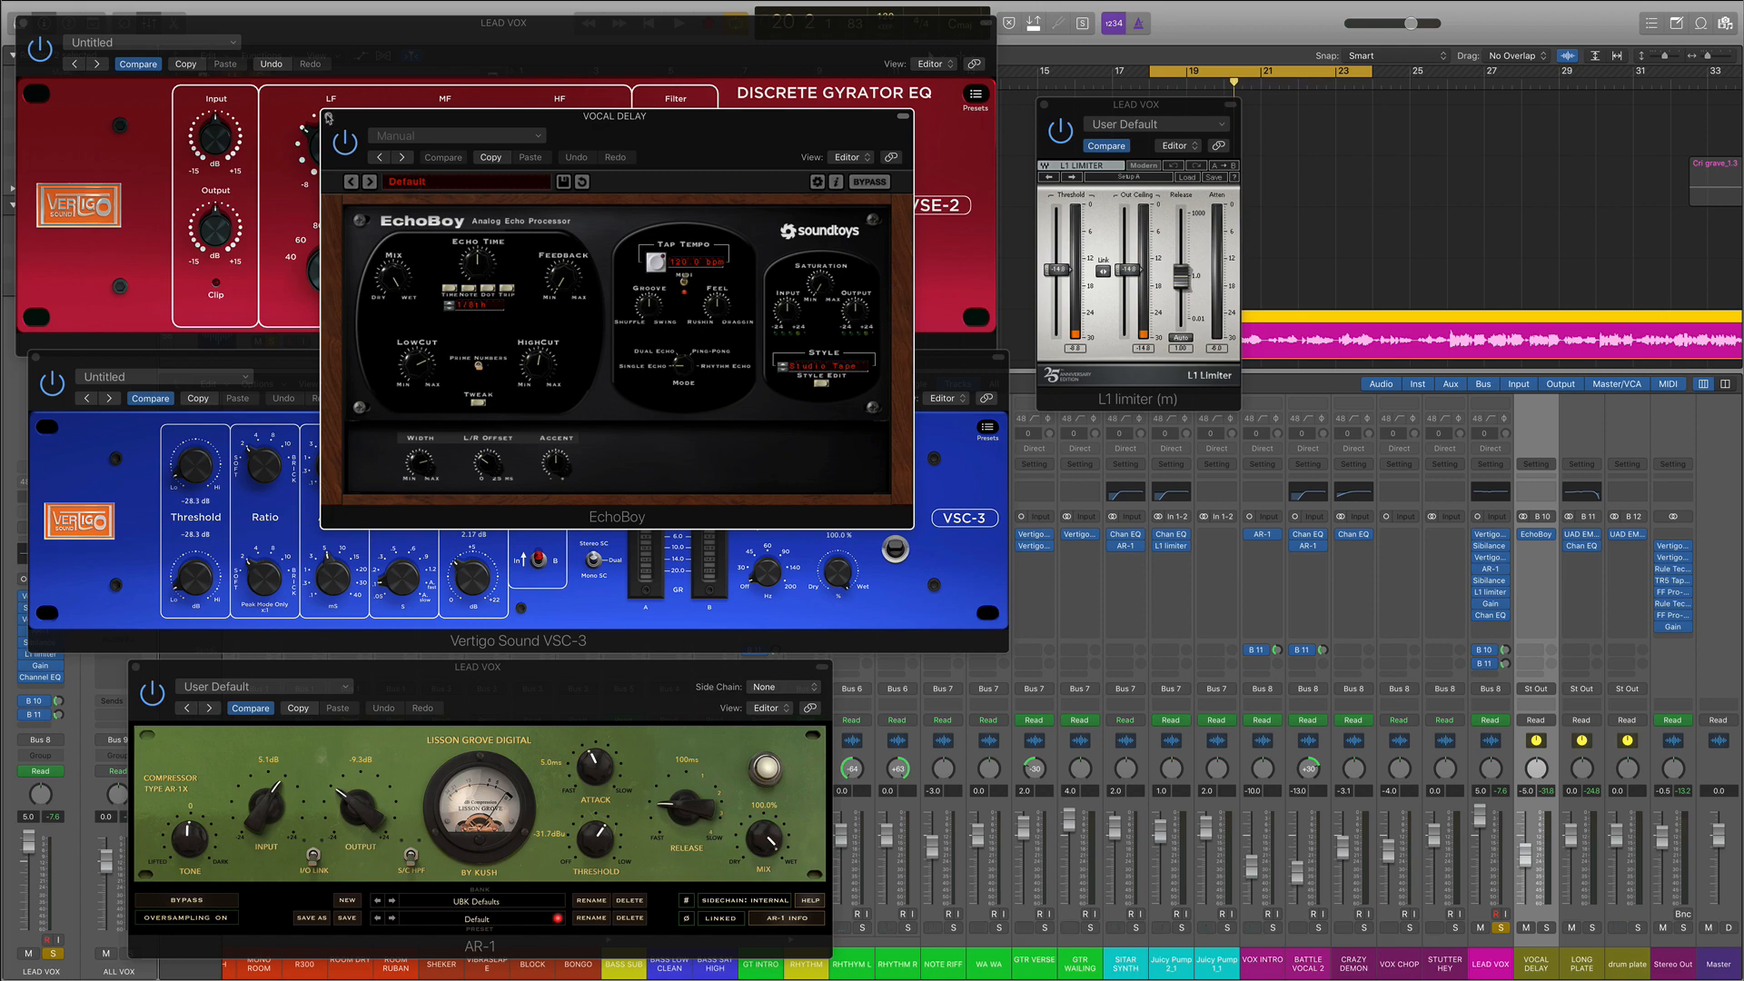
click(329, 118)
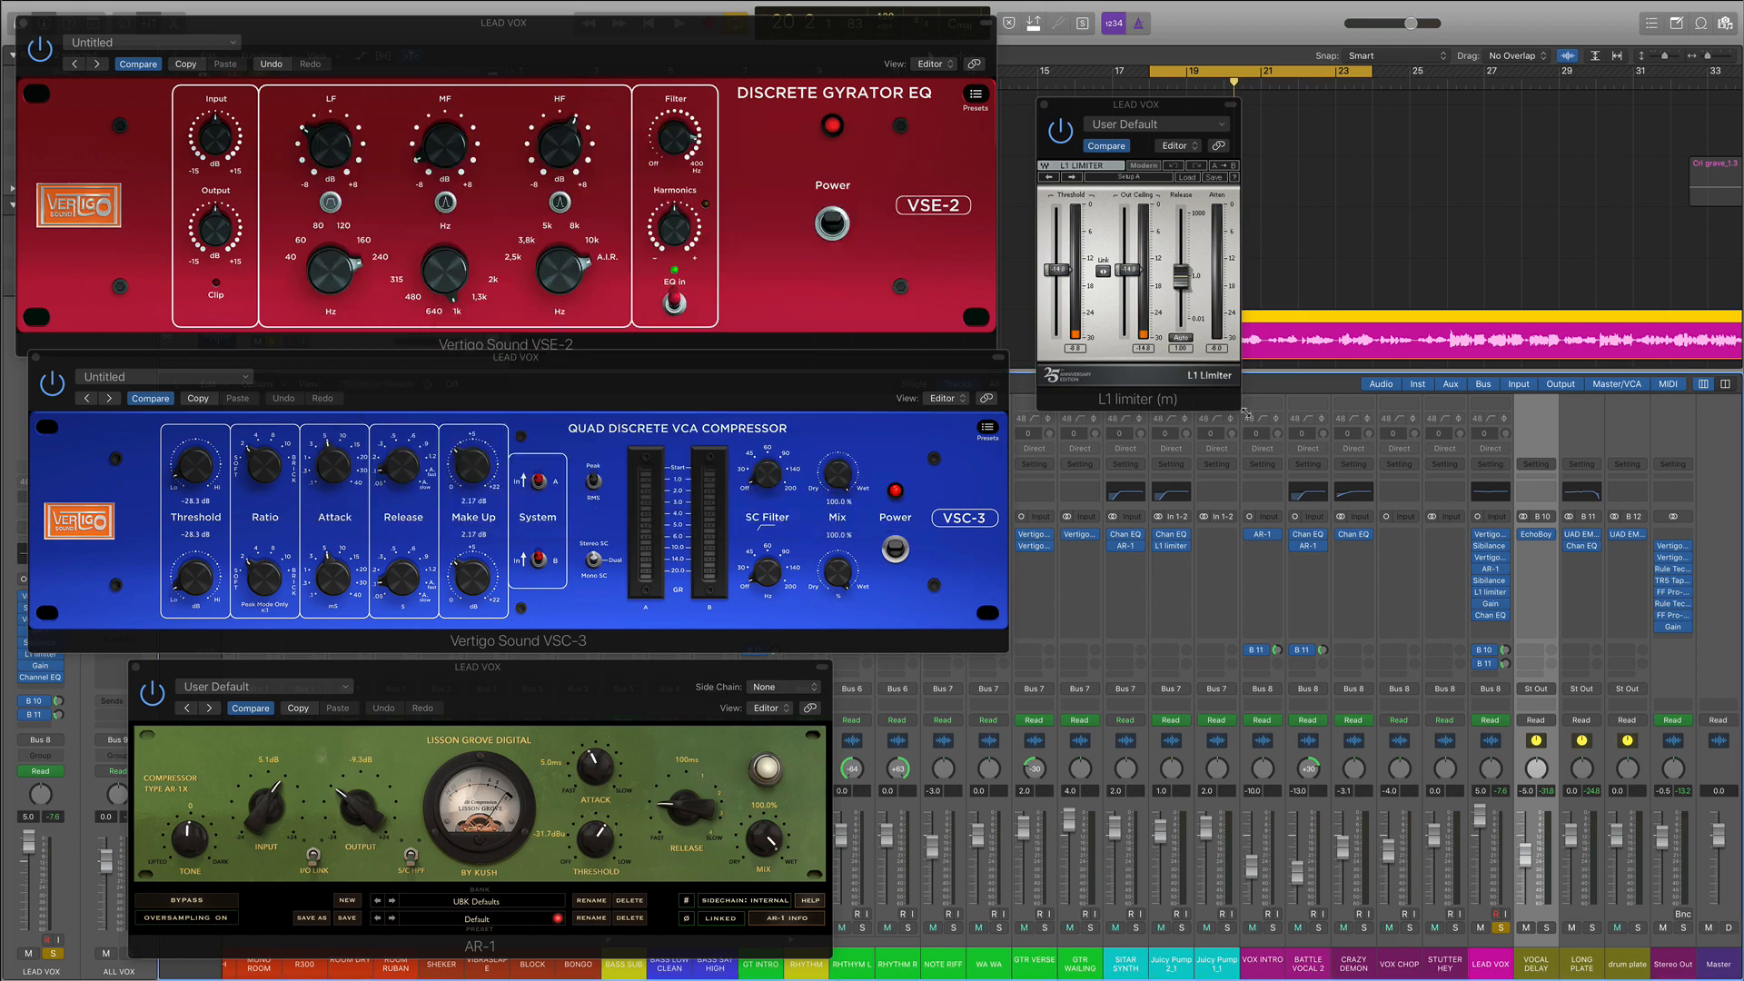
Step: Open the EMT 140 reverb on LONG PLATE to examine its settings, close it and unsolo LEAD VOX
click(1583, 536)
drag(518, 62, 852, 233)
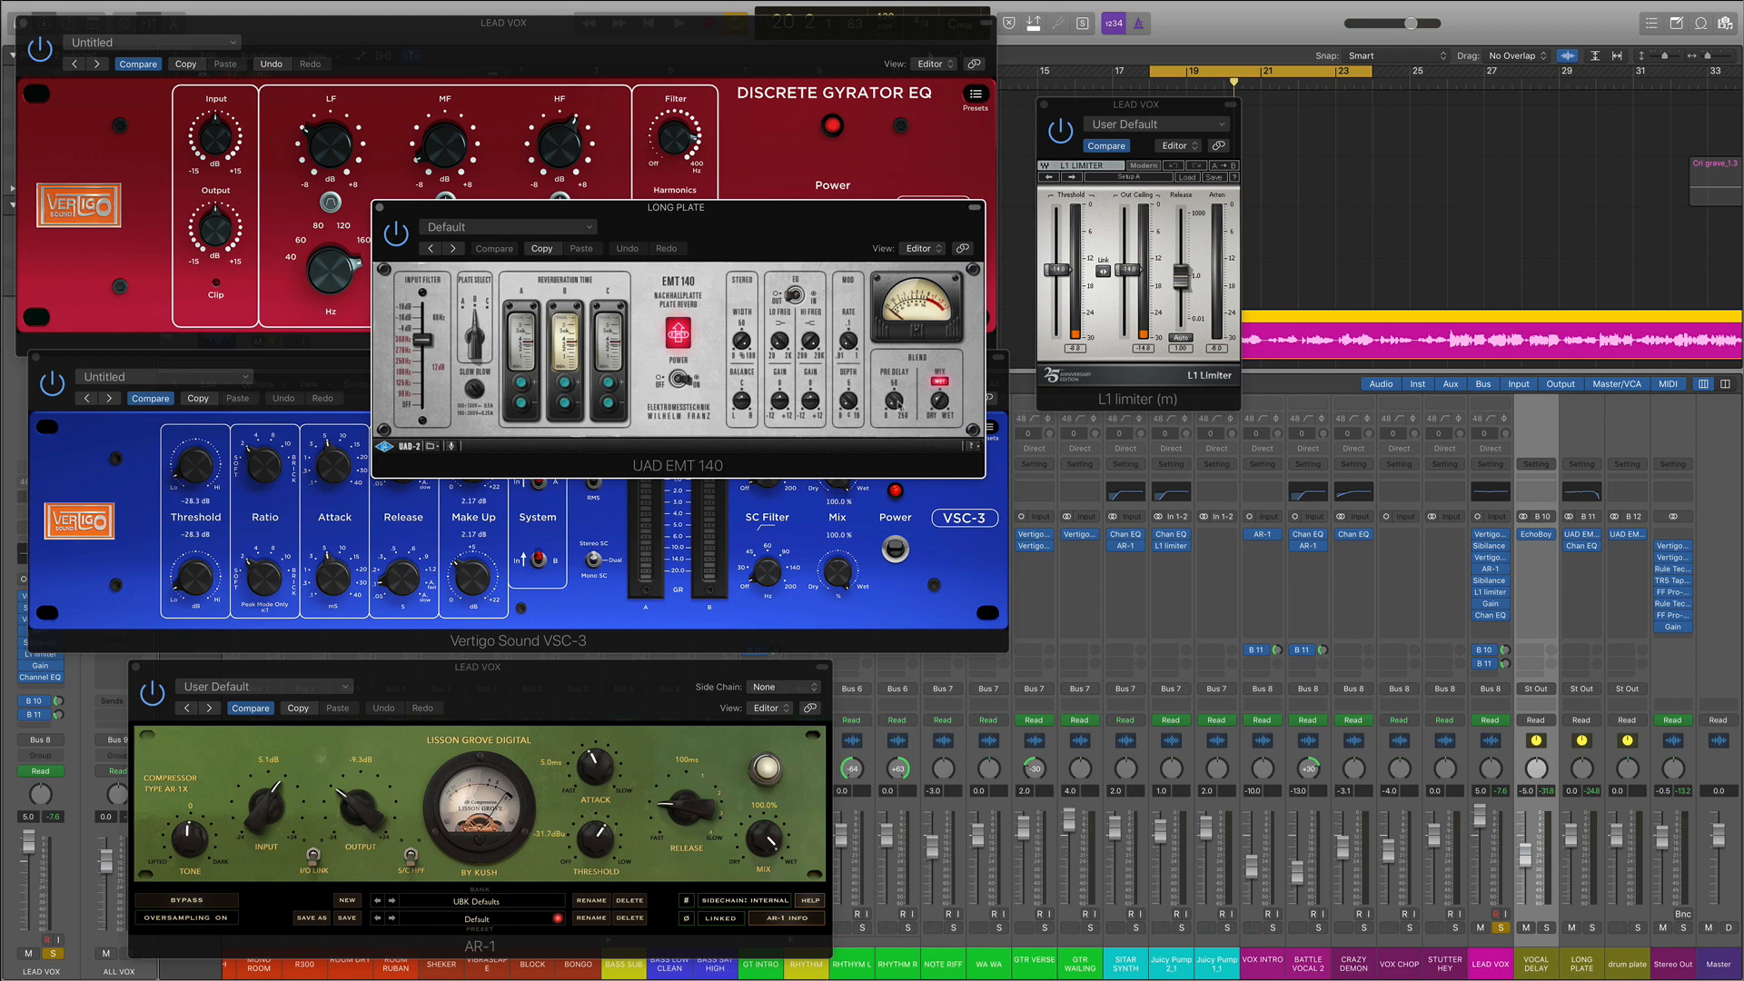
click(381, 208)
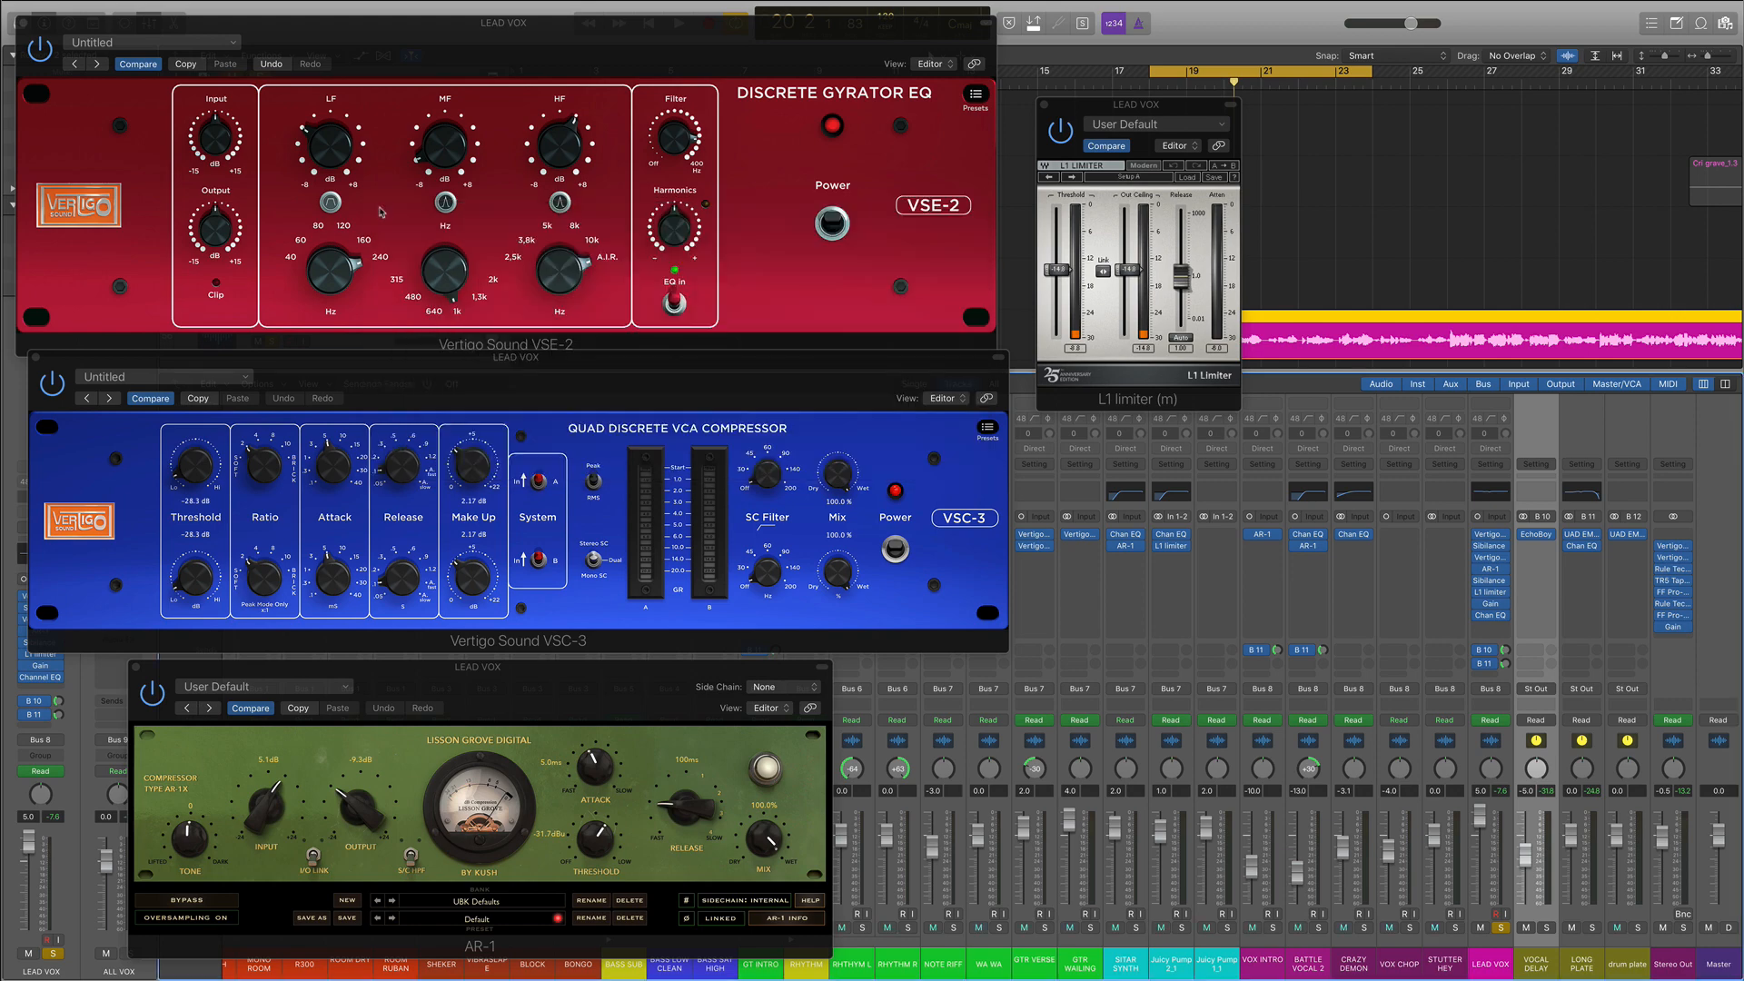
click(1499, 928)
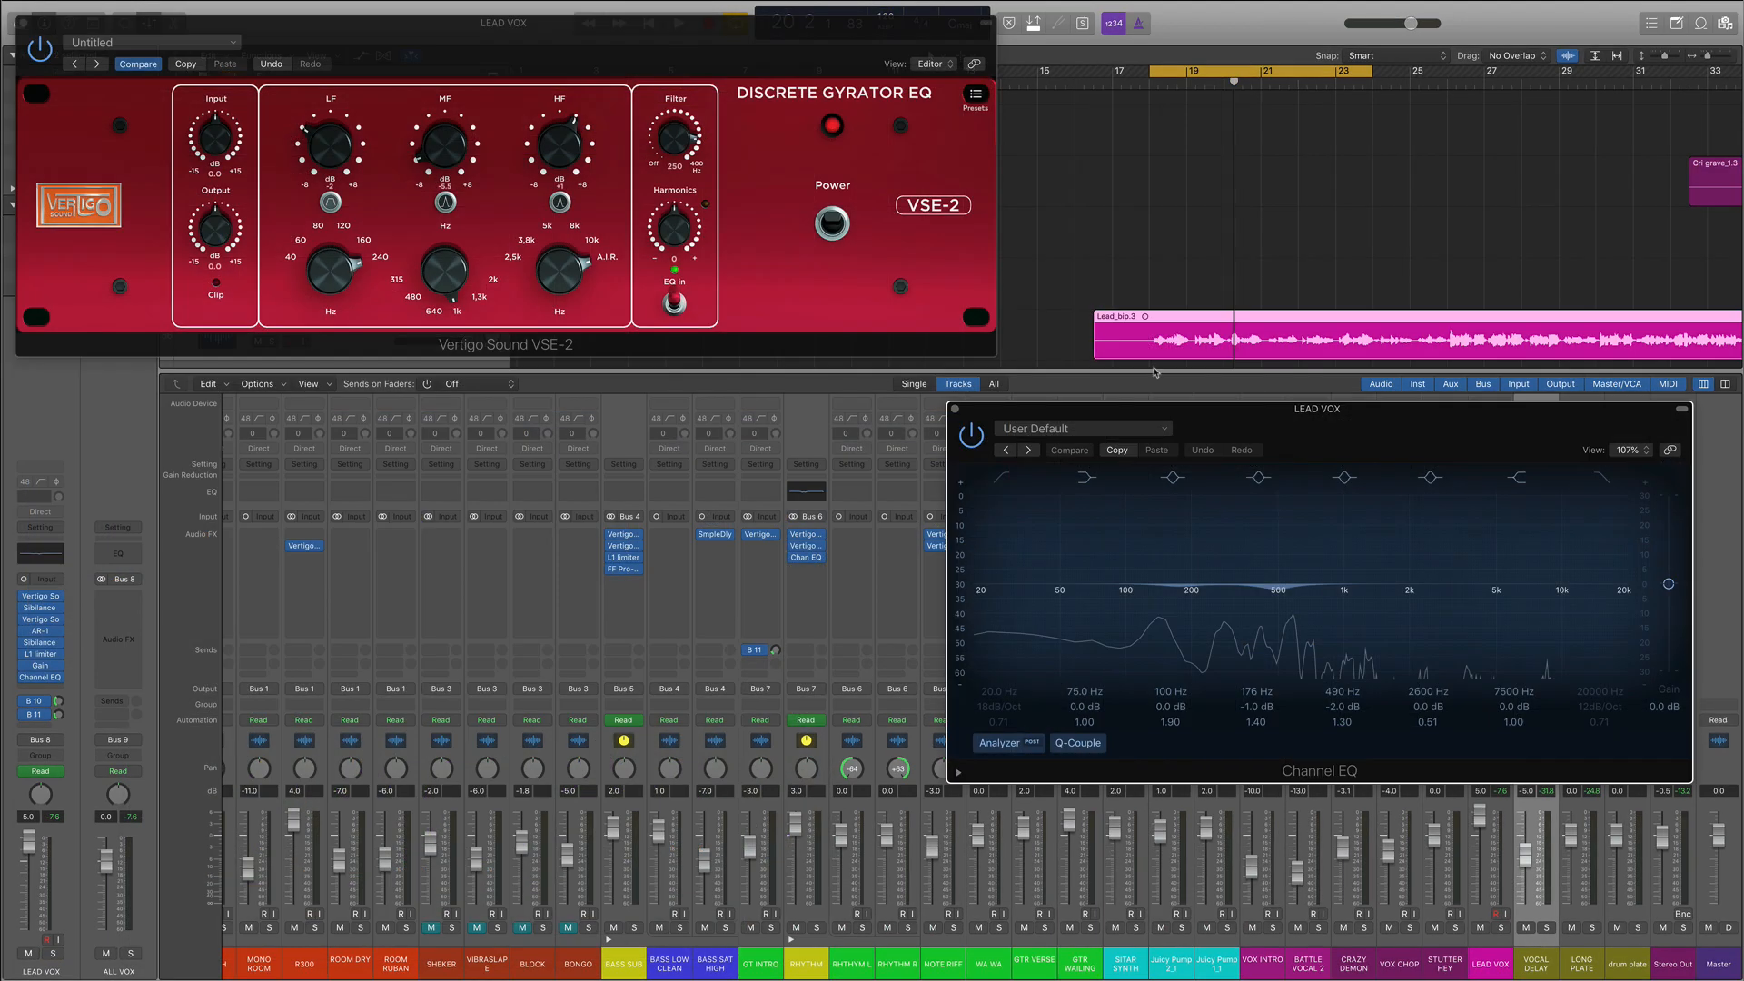
Step: Place the LEAD VOX Channel EQ below the VSE-2, switch both units off and play the full mix
drag(1363, 440, 629, 407)
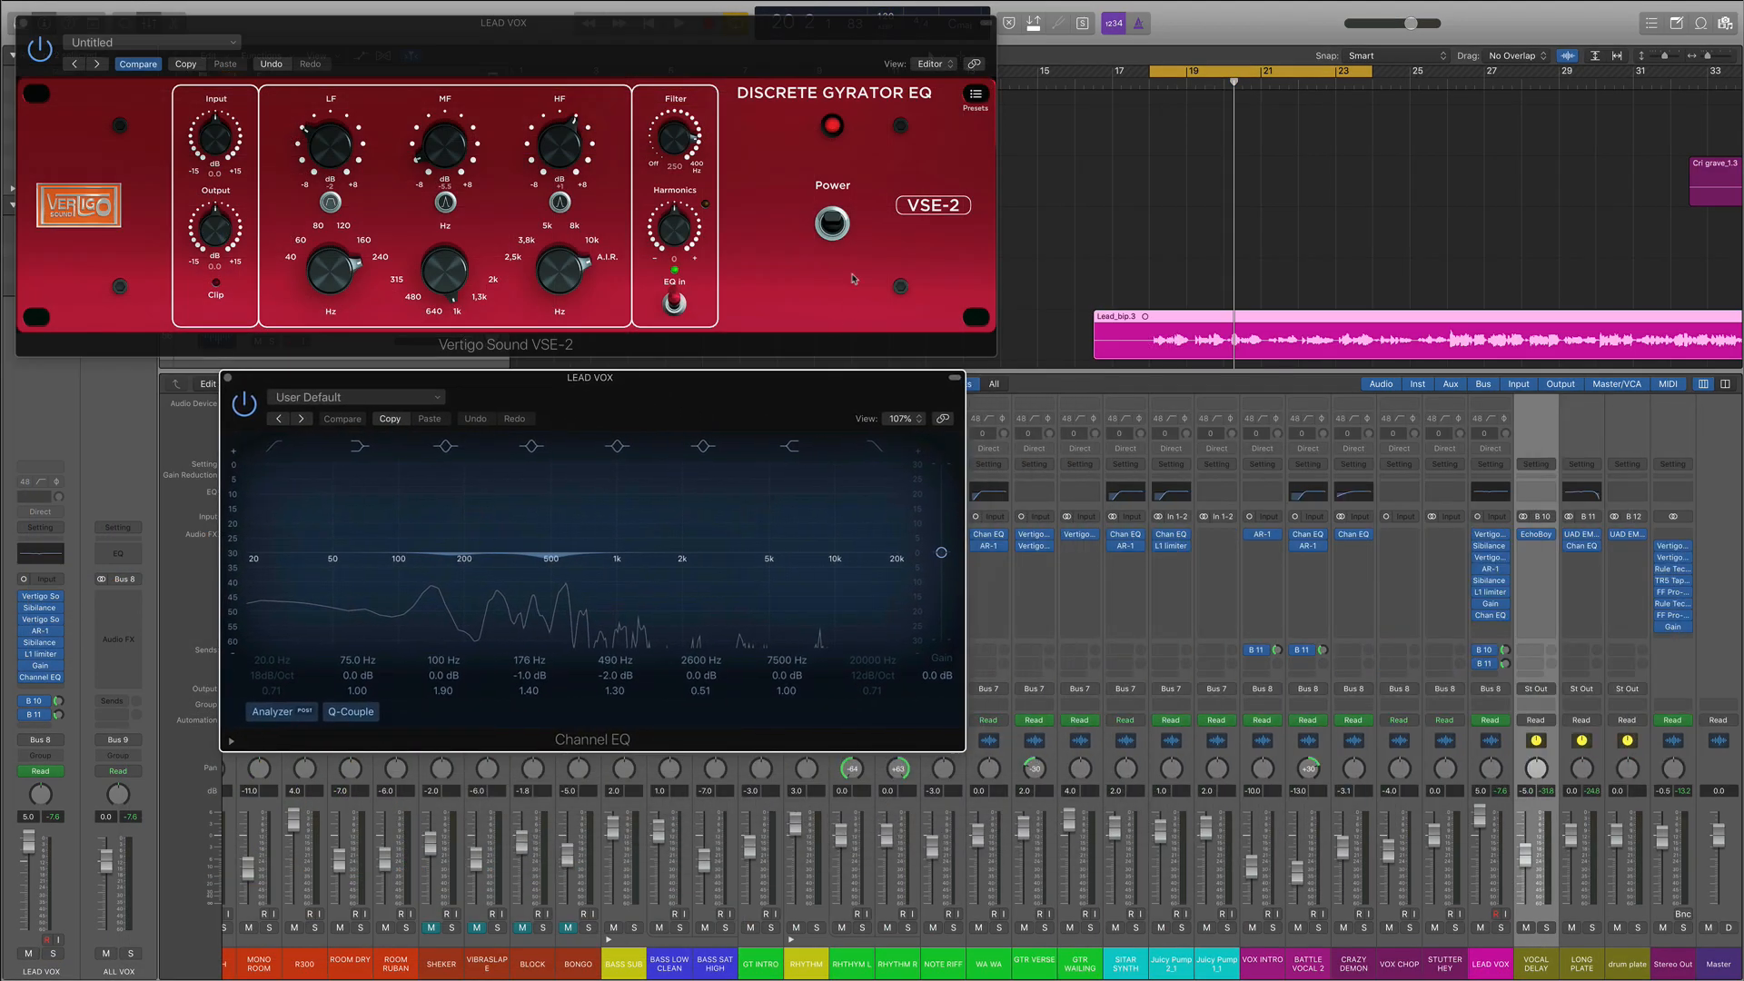
click(830, 223)
click(245, 403)
key(space)
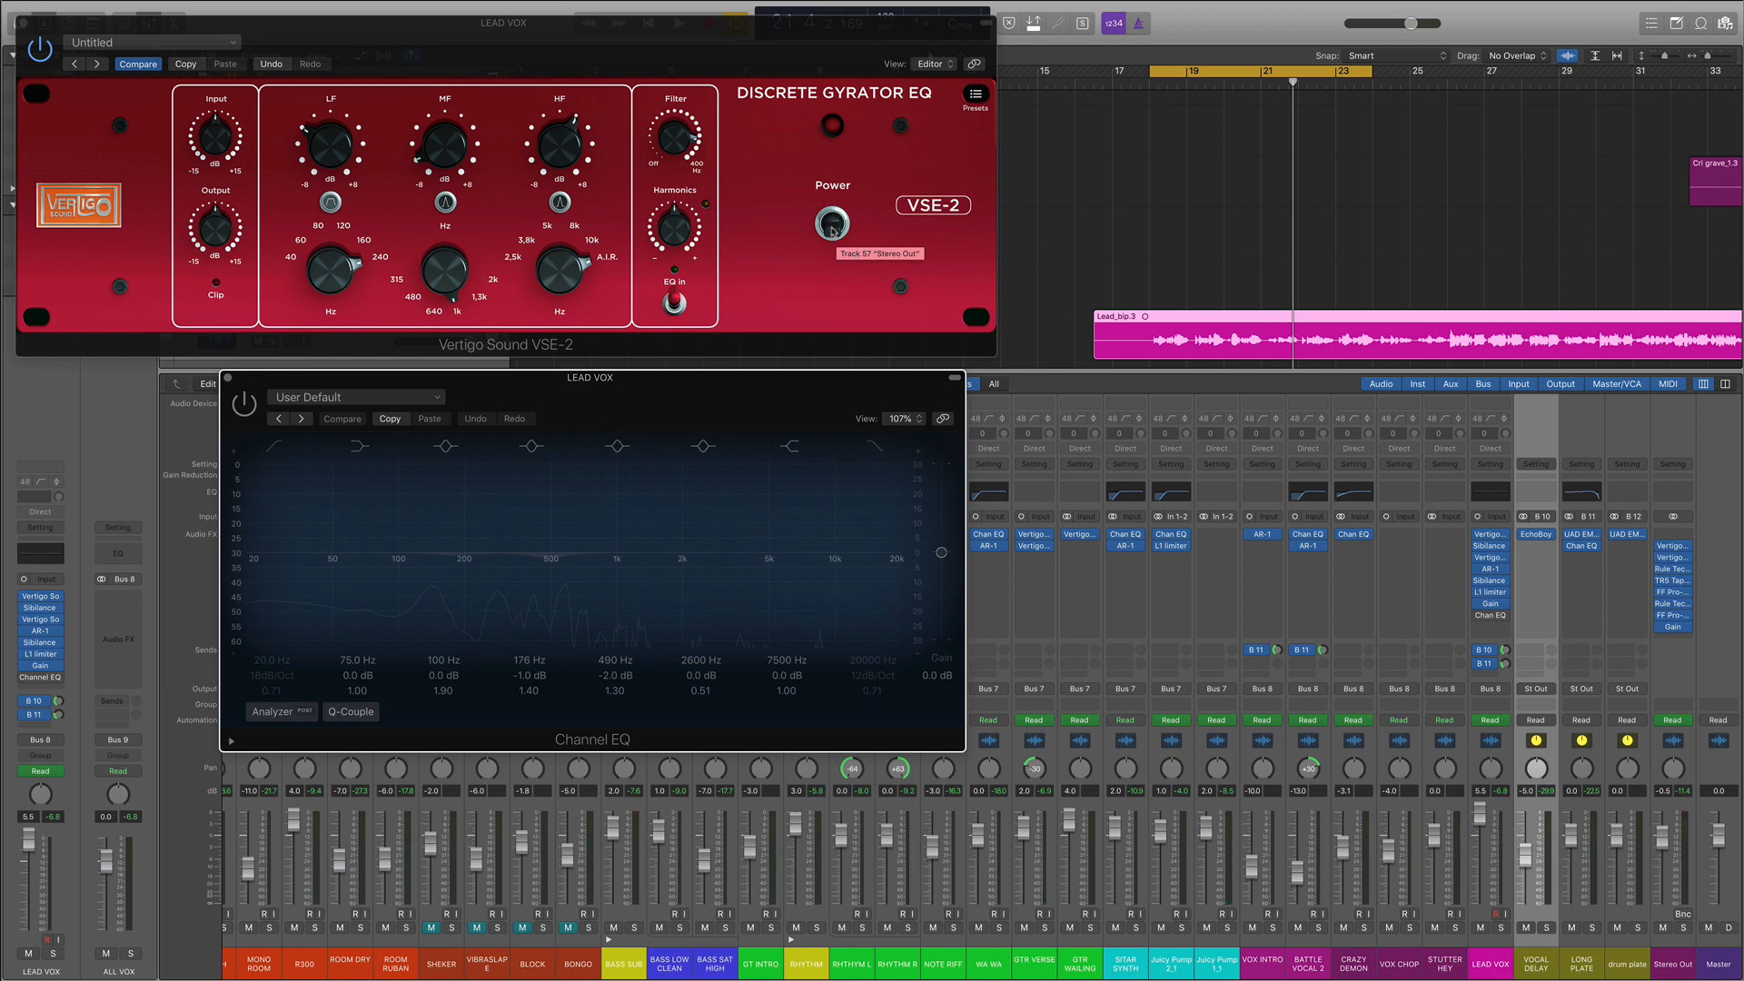
key(space)
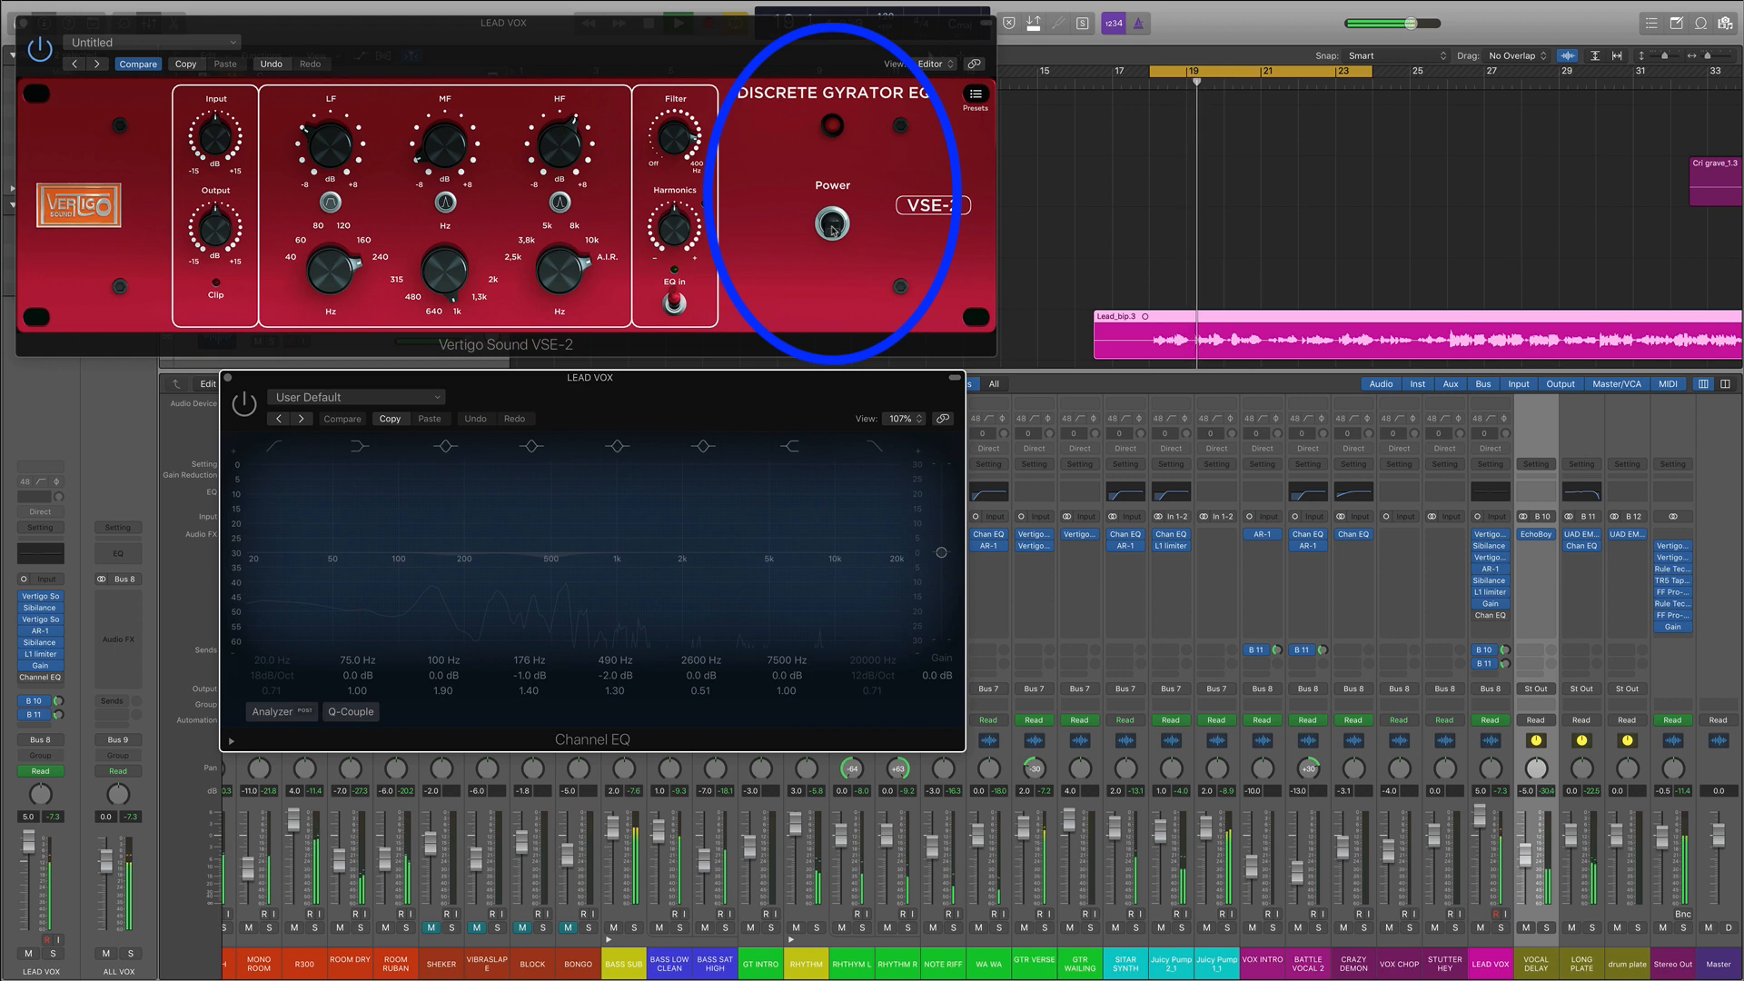
Step: Turn cycle playback off and compare the vocal in the mix with VSE-2 power on and off, leaving it on
click(833, 227)
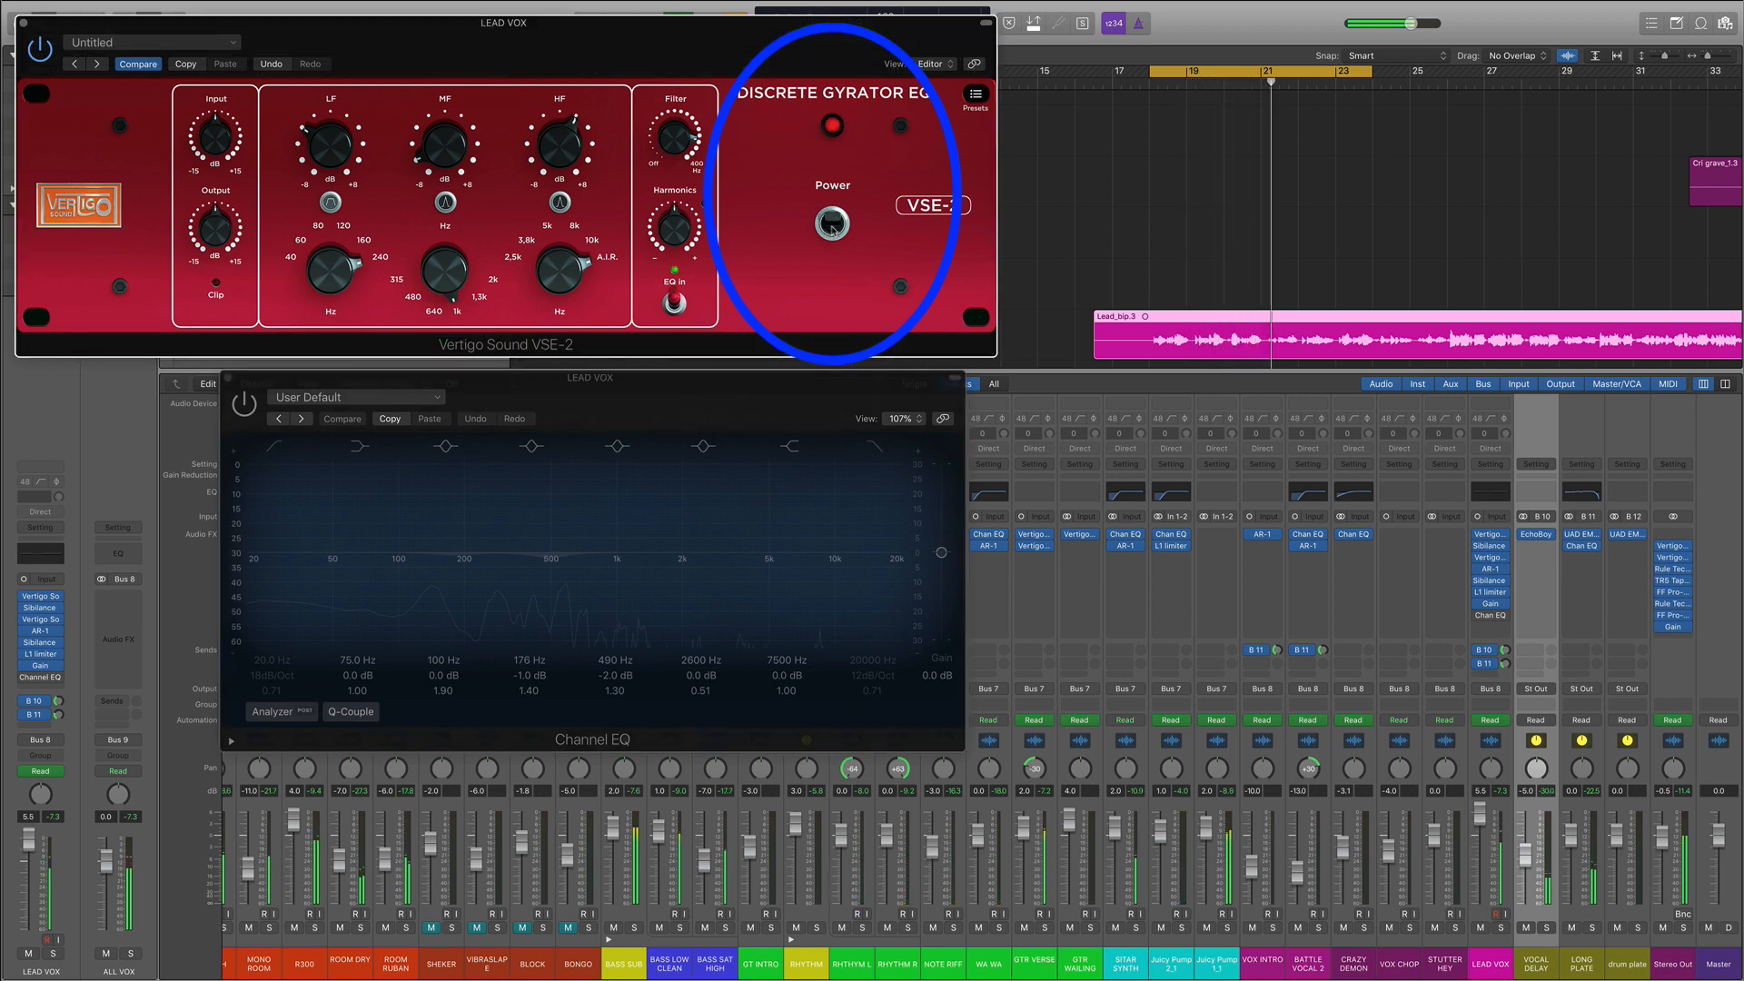
key(c)
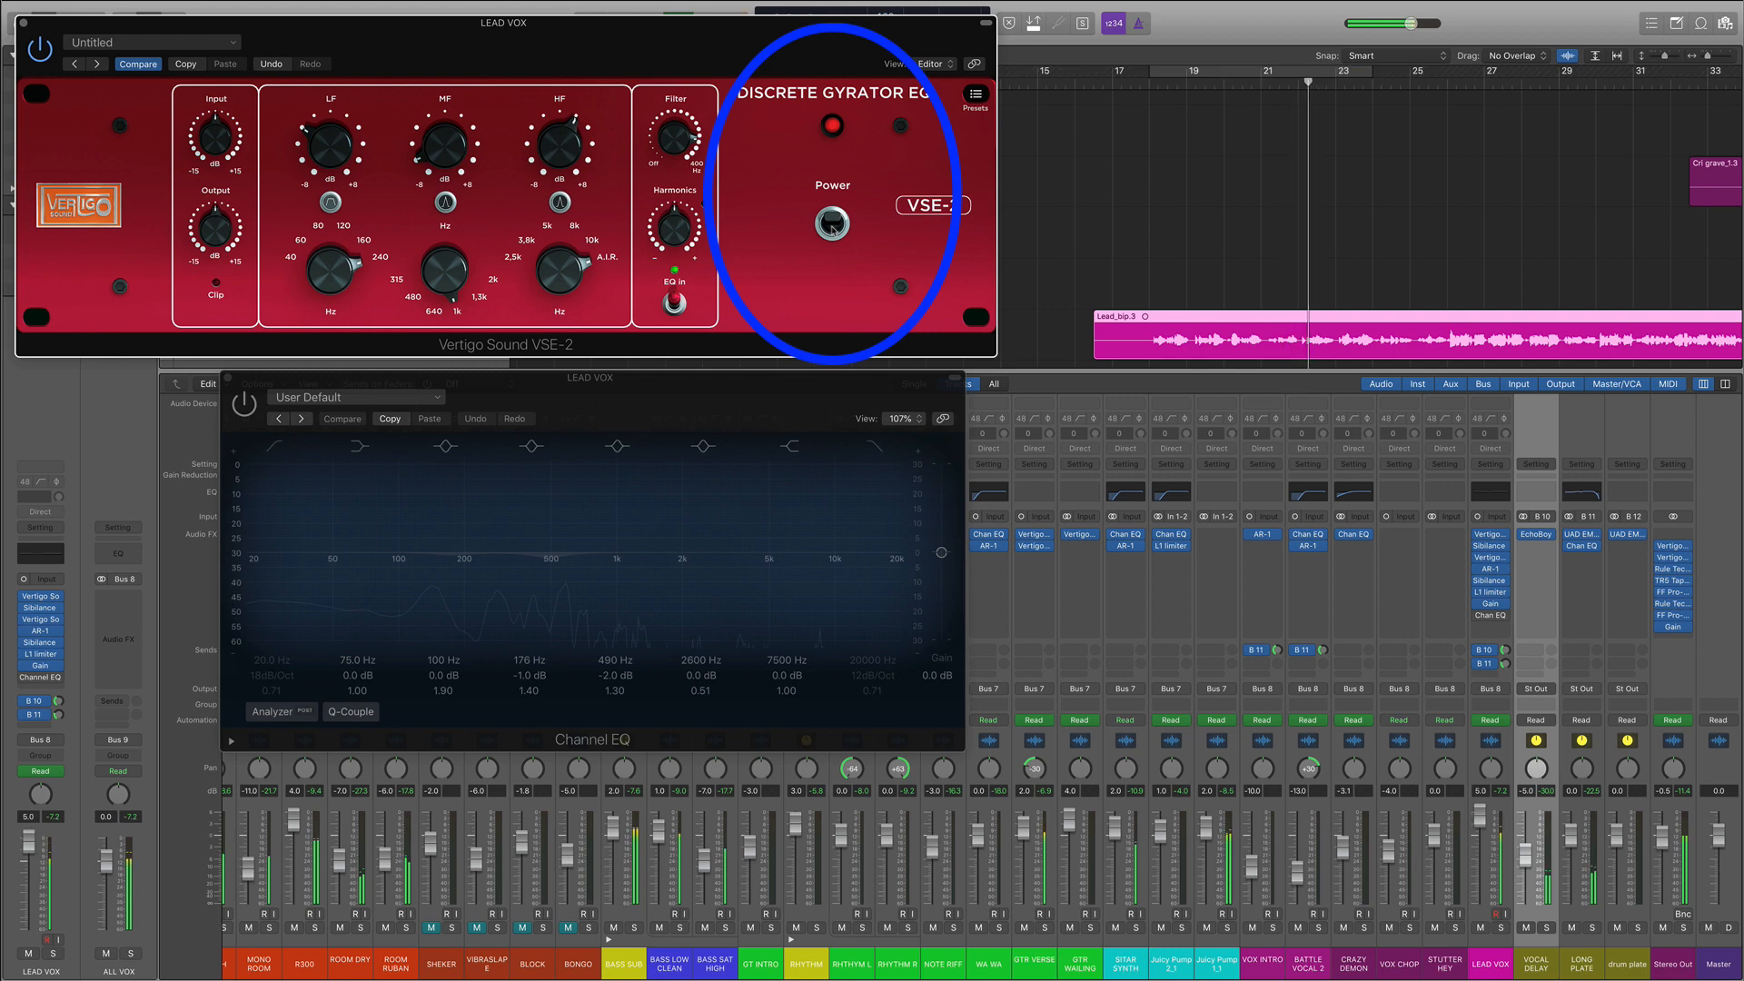
click(833, 227)
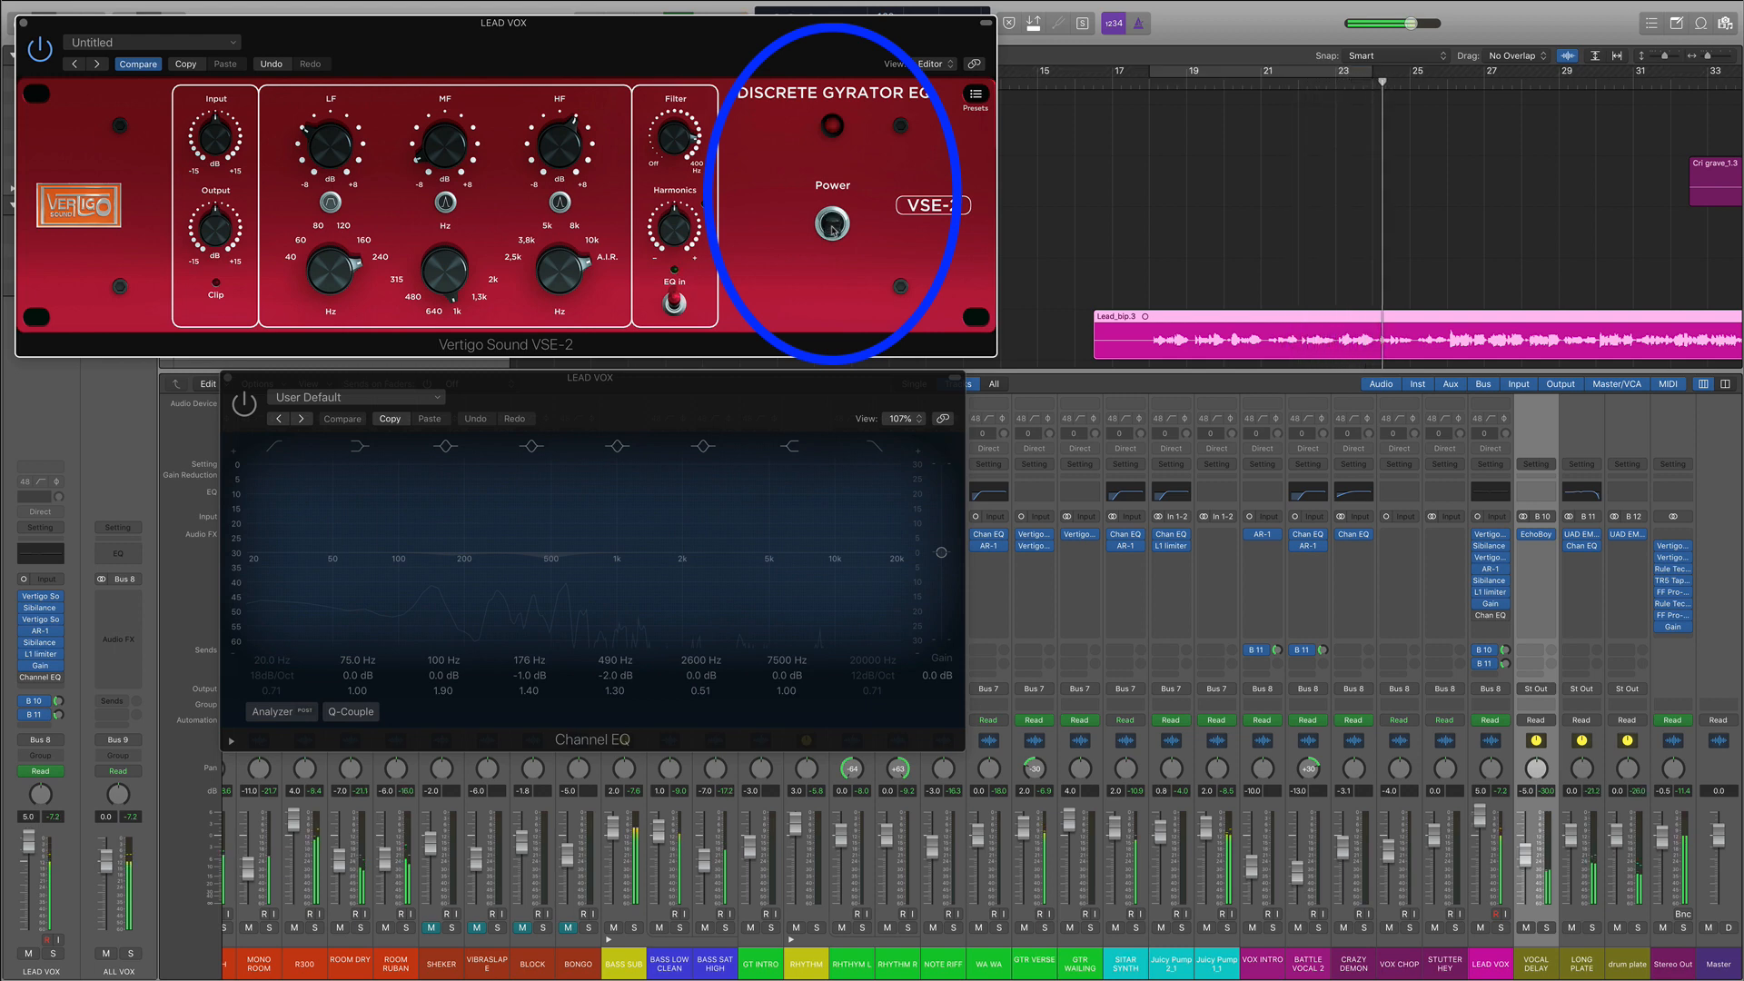
click(833, 227)
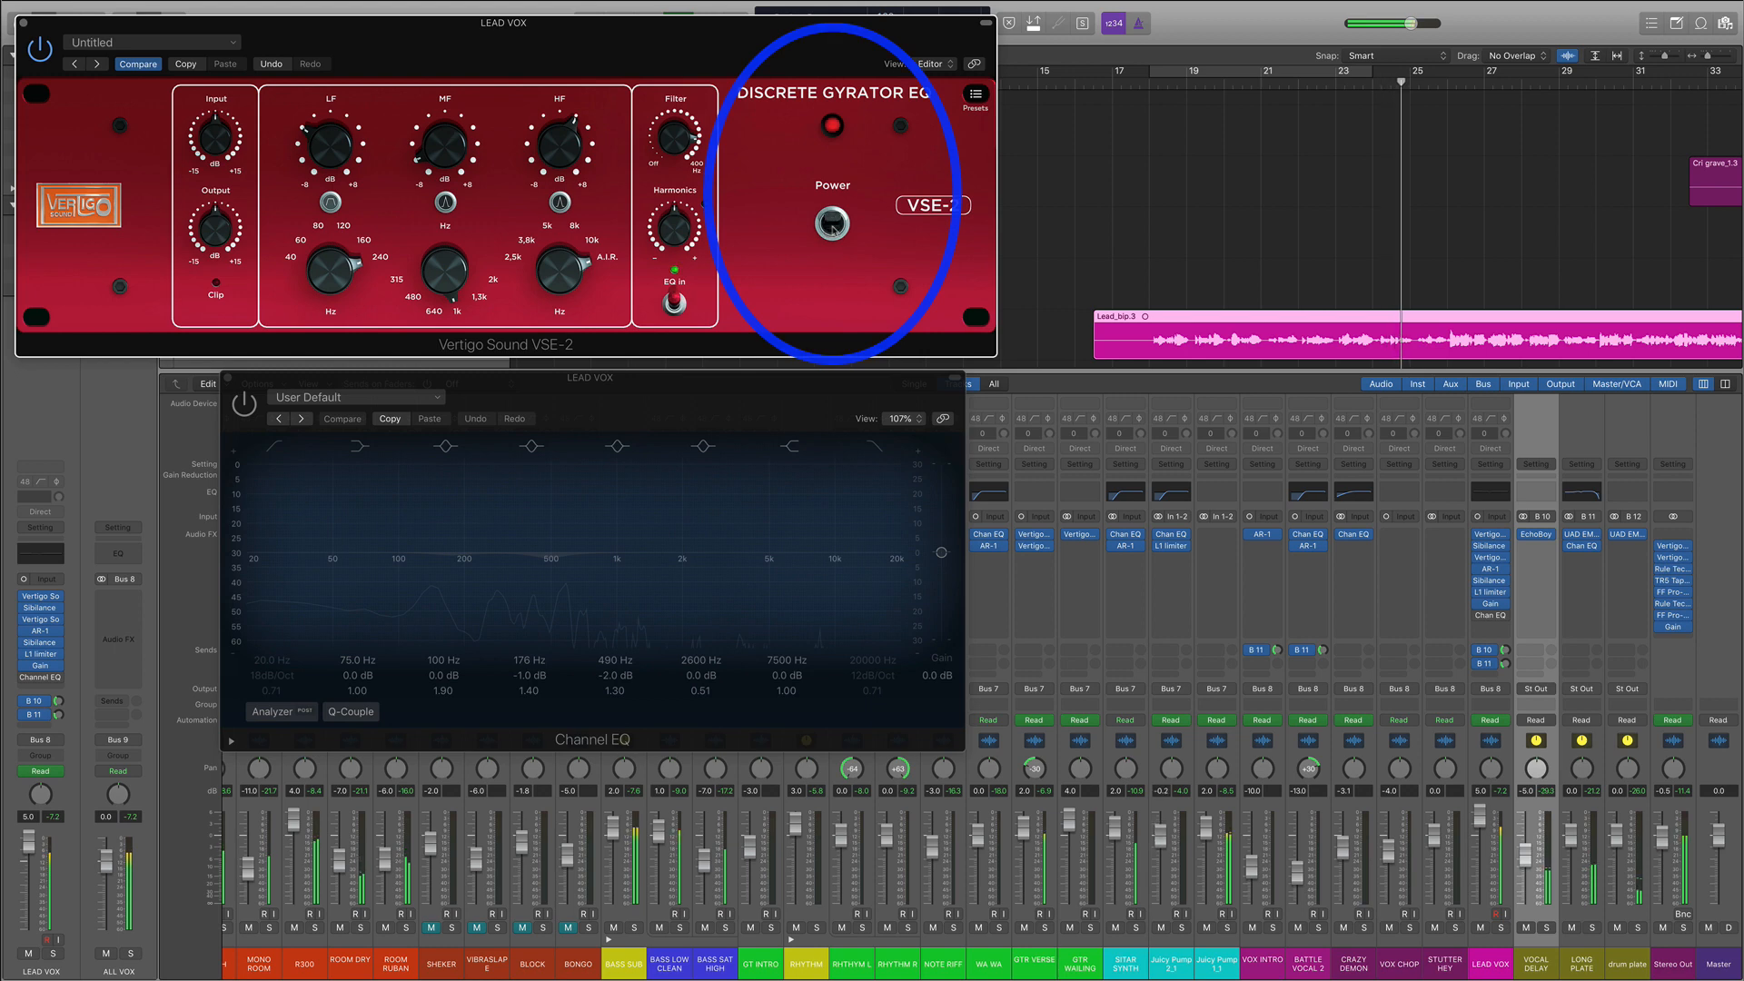
Step: Replay from about bar 17, switch the LEAD VOX Channel EQ back on and close both plug-in windows
click(1131, 88)
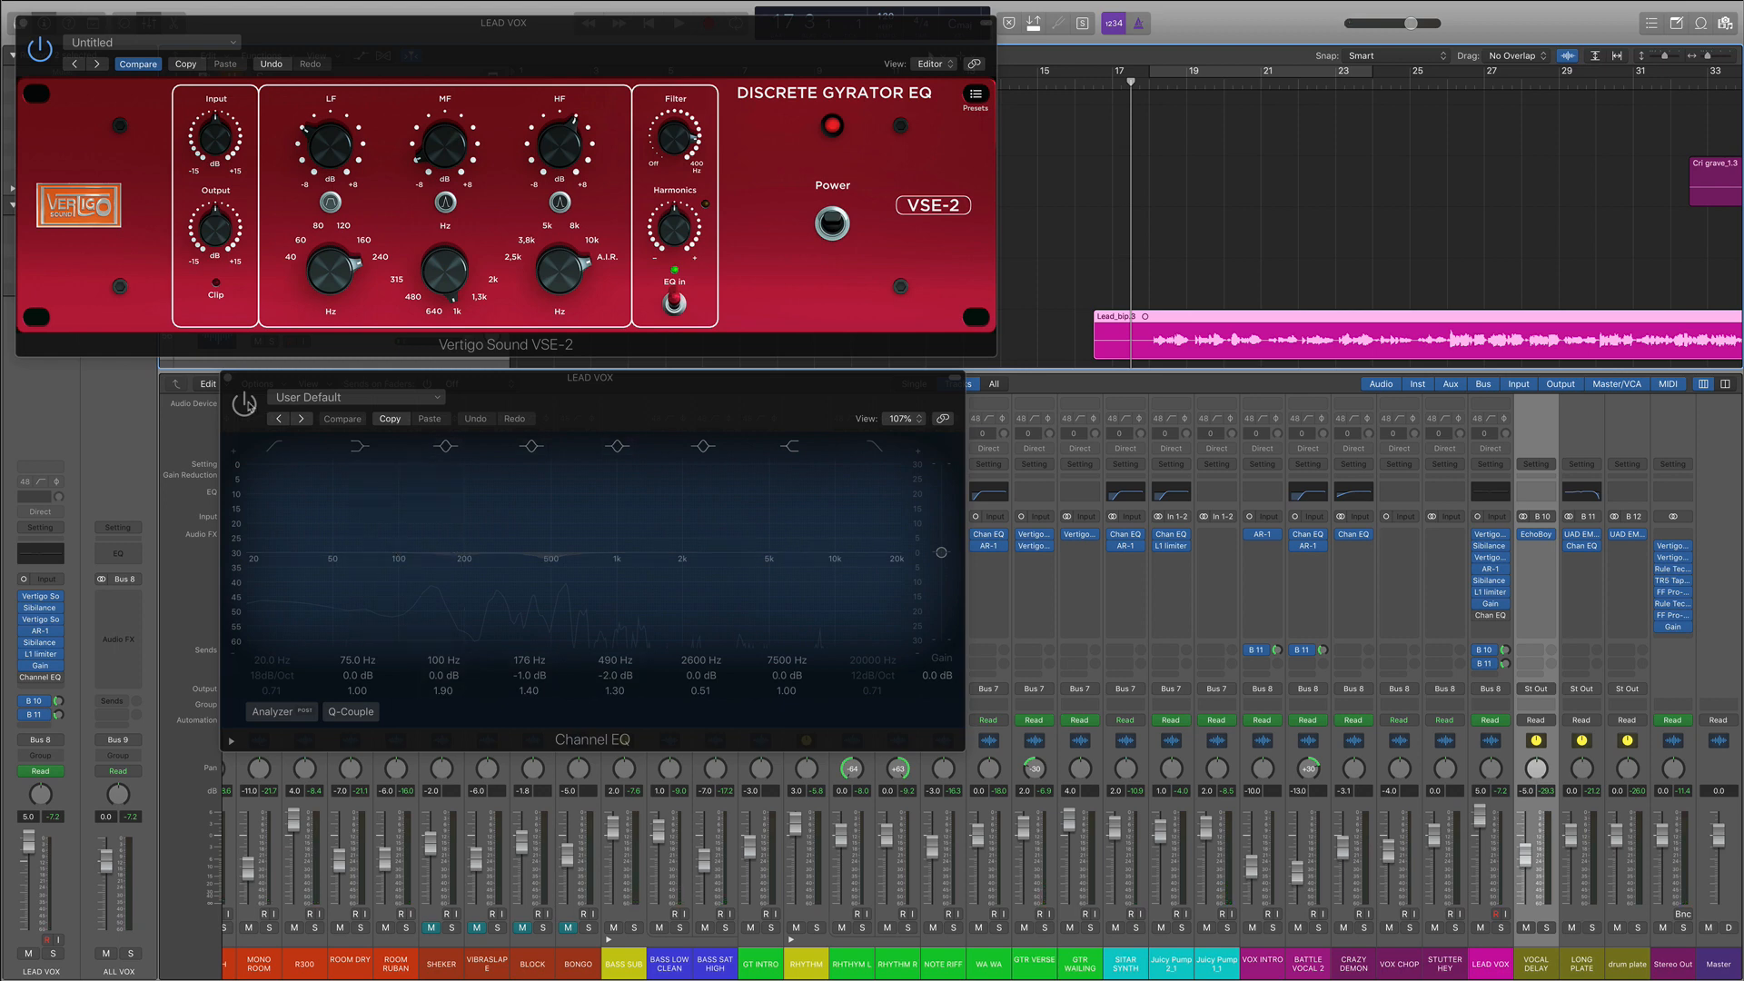
key(space)
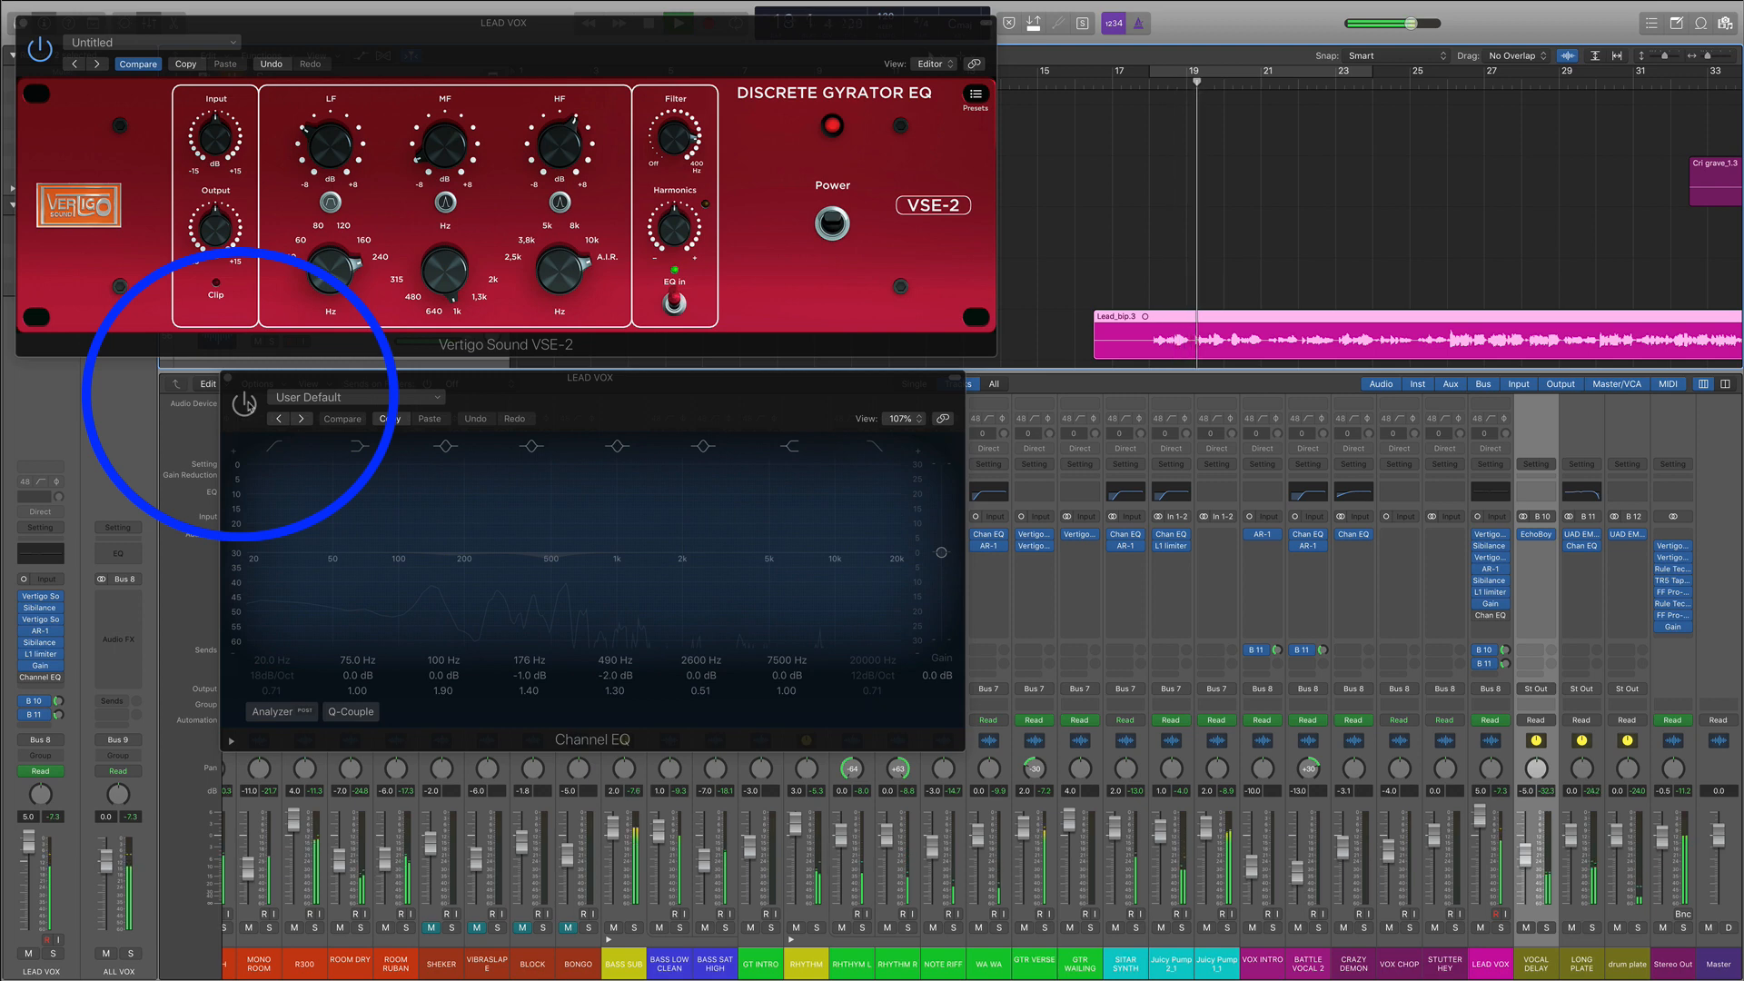
click(246, 404)
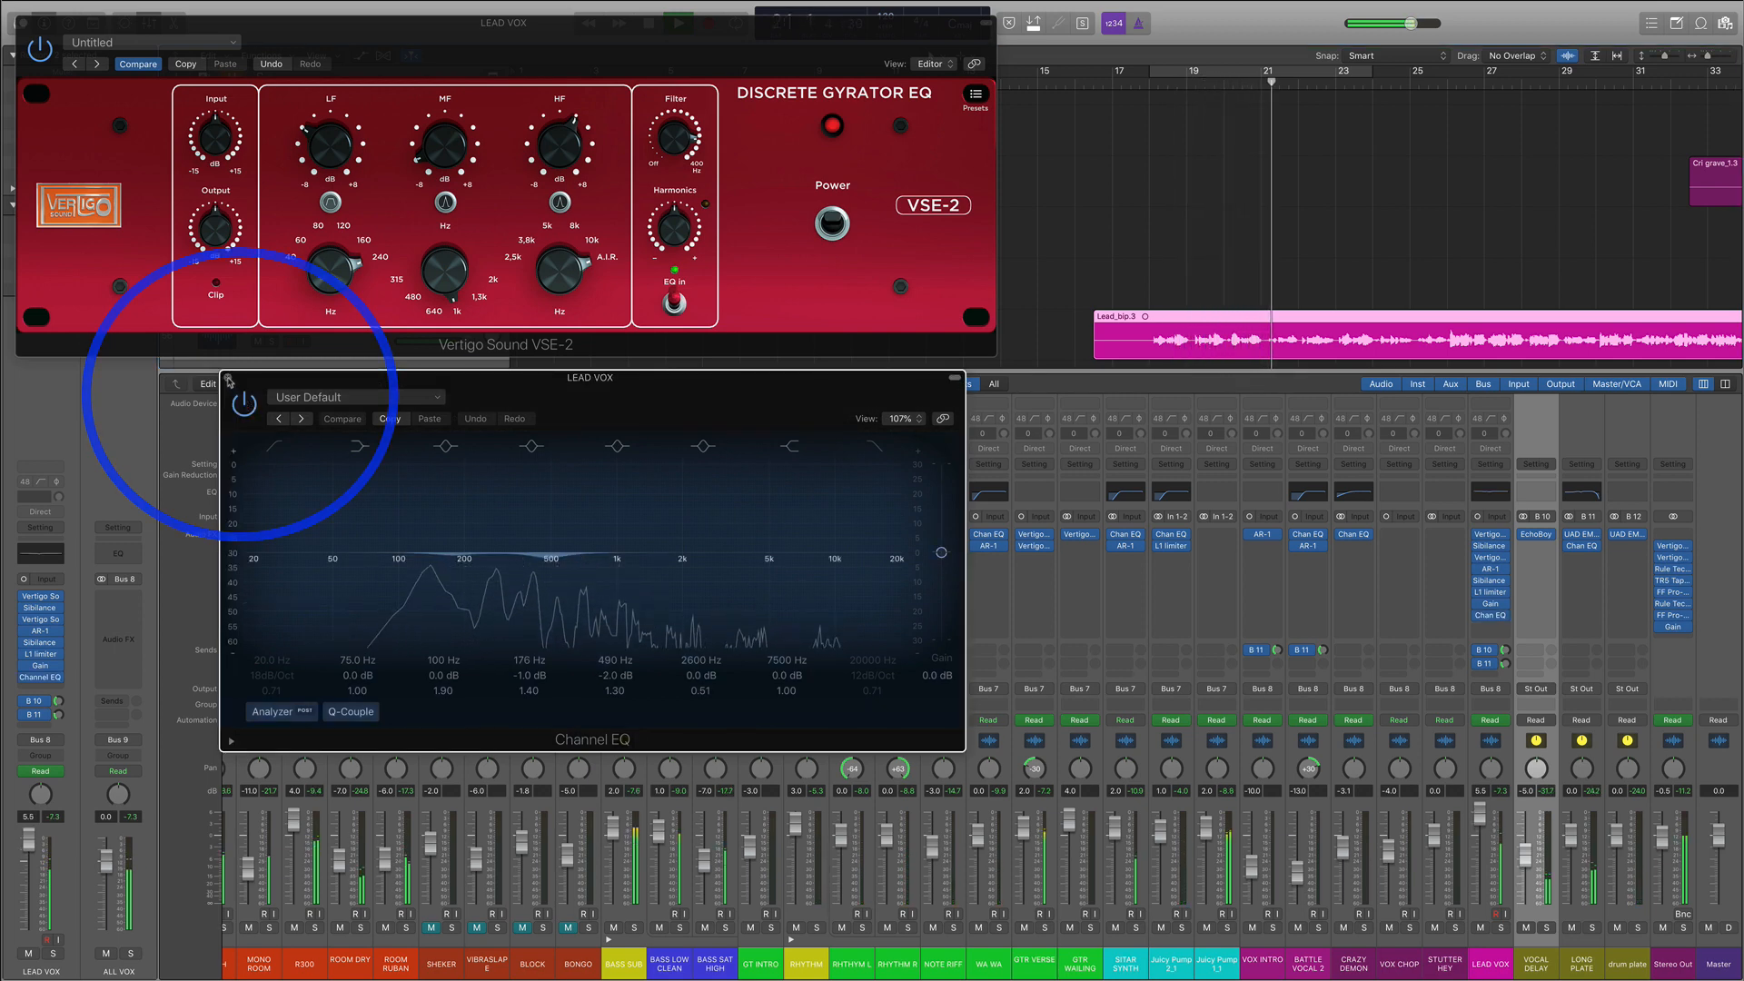
click(229, 378)
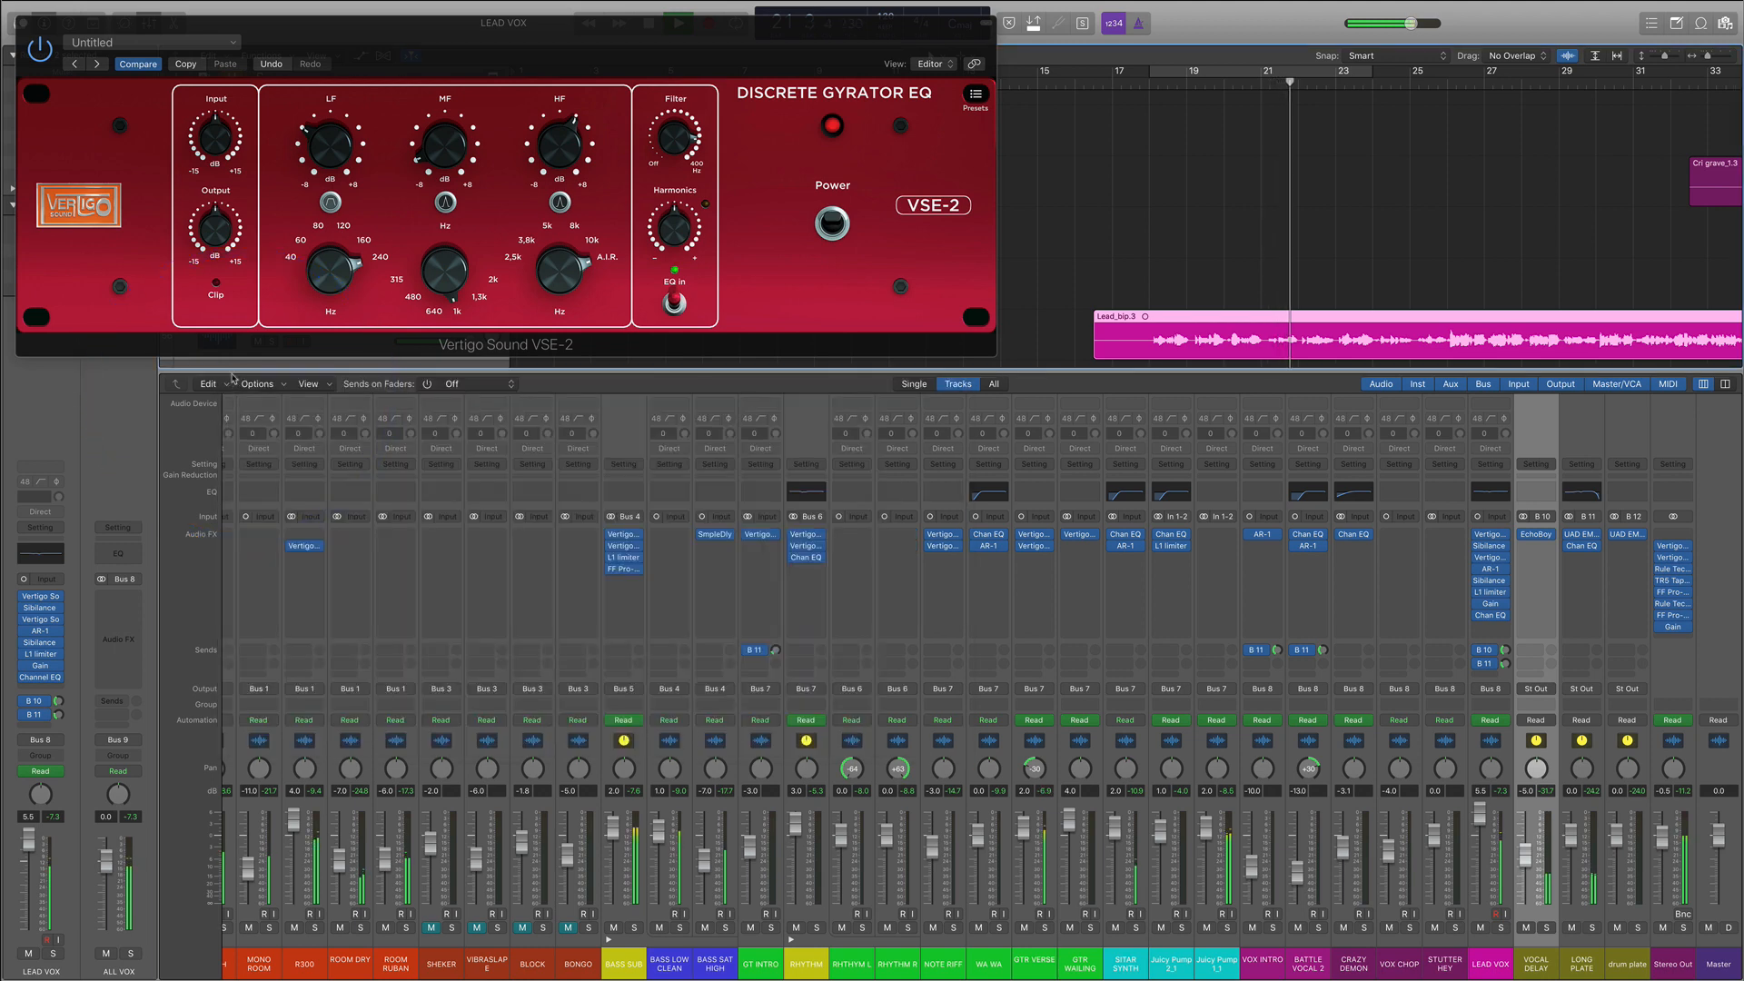
click(22, 23)
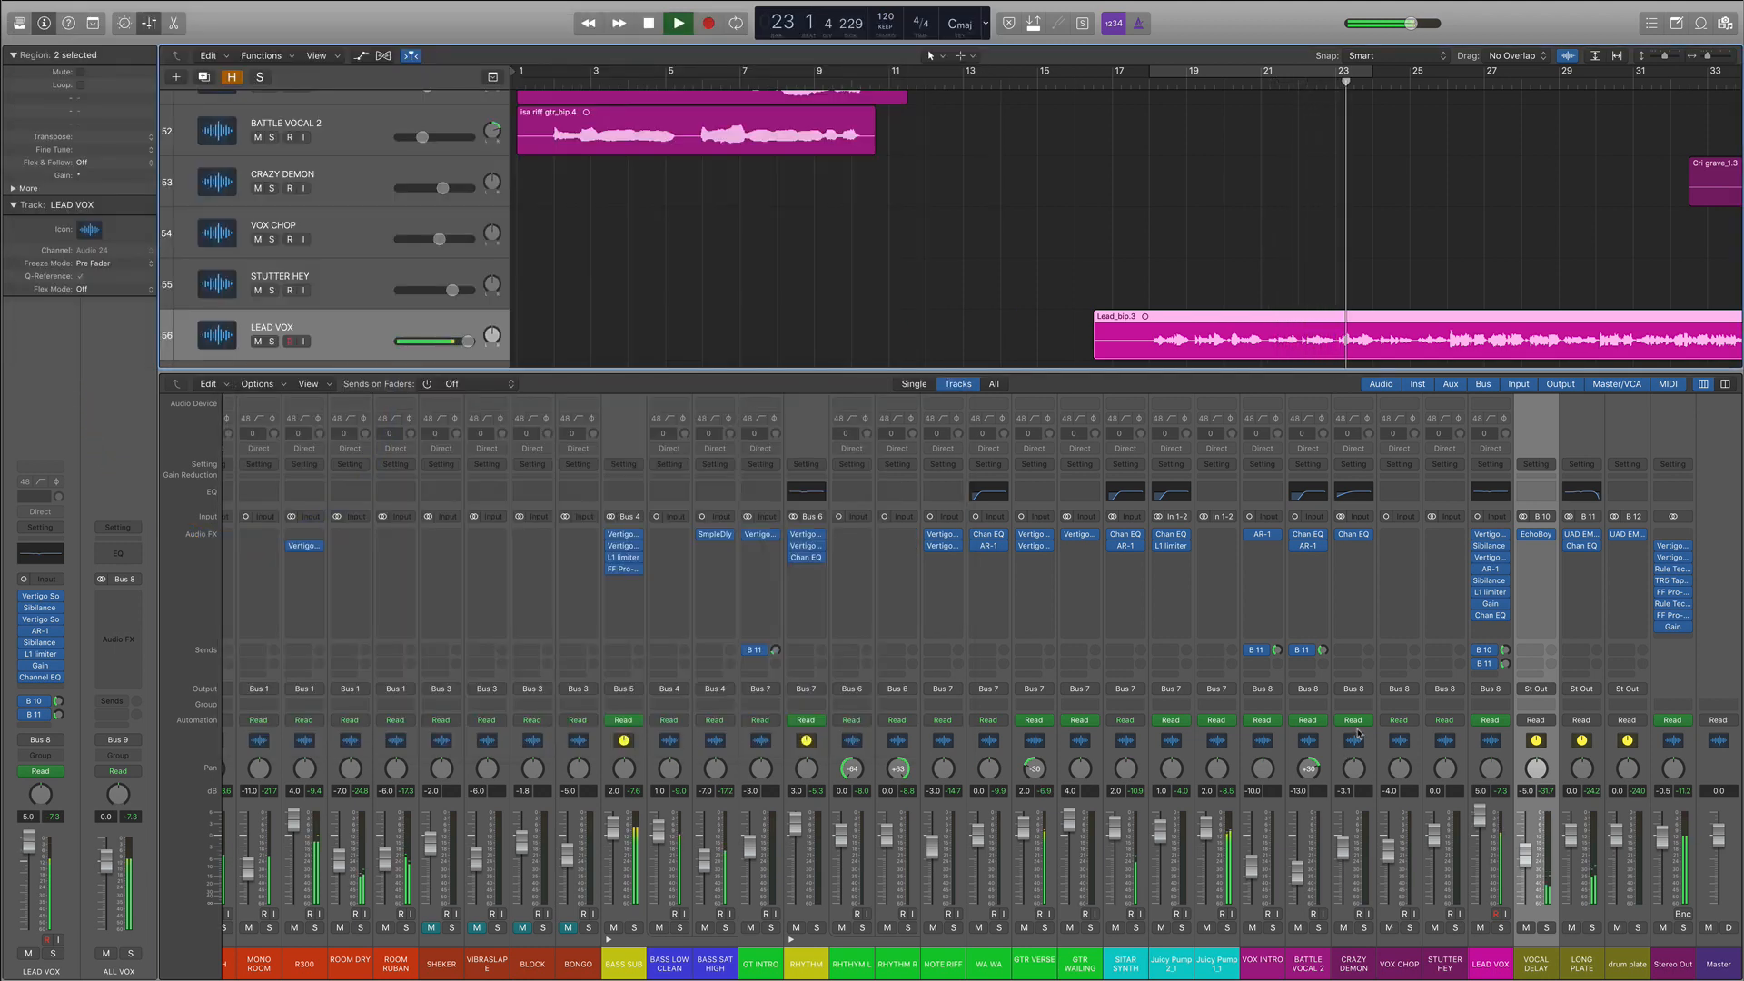
key(space)
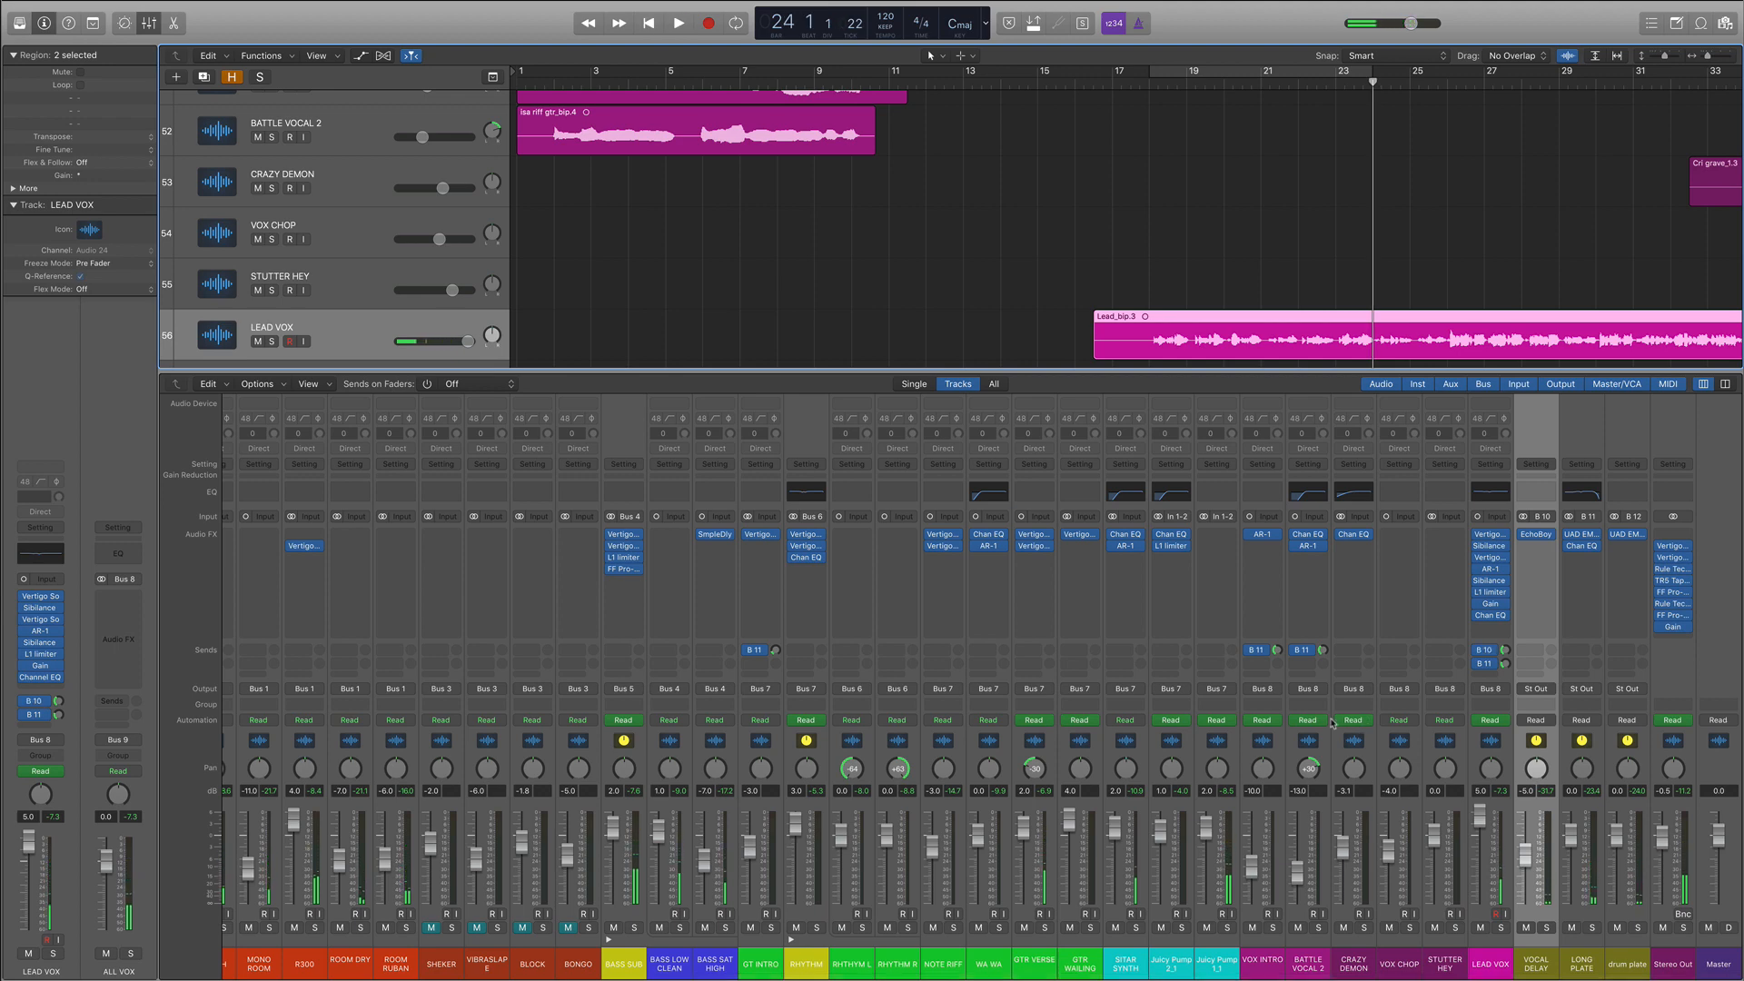
Step: Hide the mixer, place the playhead at bar 56 and unmute the SHEKER, VIBRASLAPE, BLOCK and BONGO tracks
key(x)
key(super+Left)
key(super+Left)
key(super+Left)
key(super+Left)
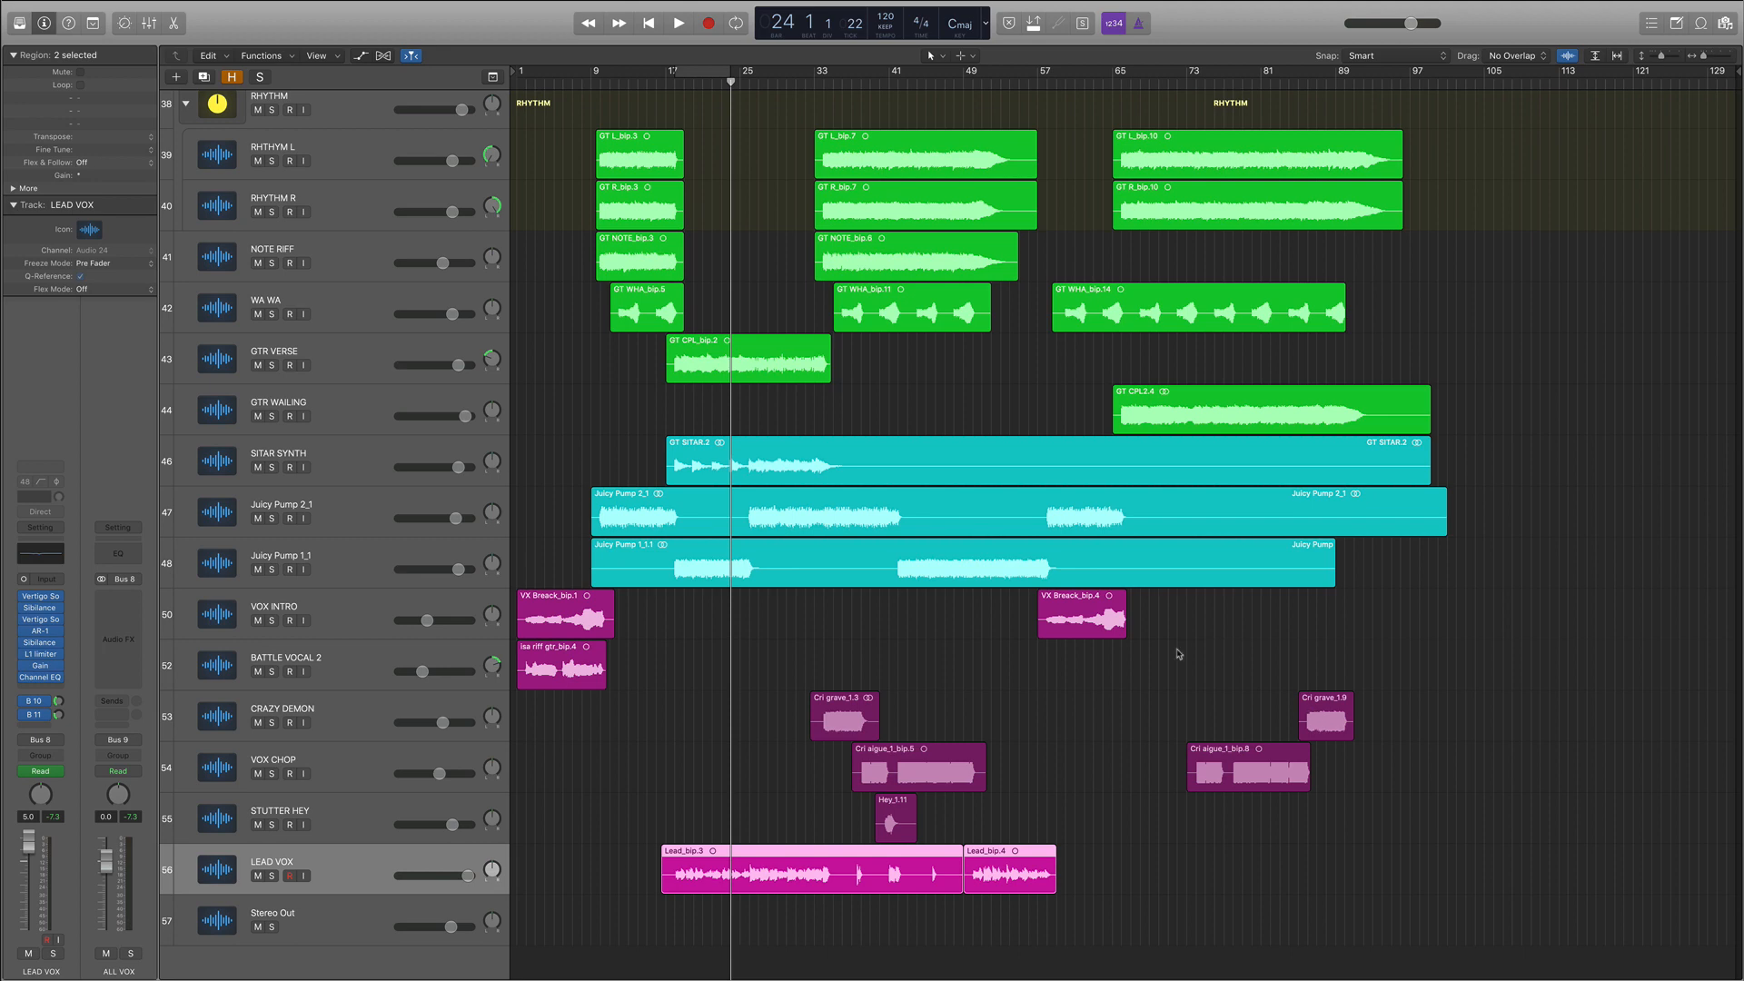
scroll(1178, 654, up, 10)
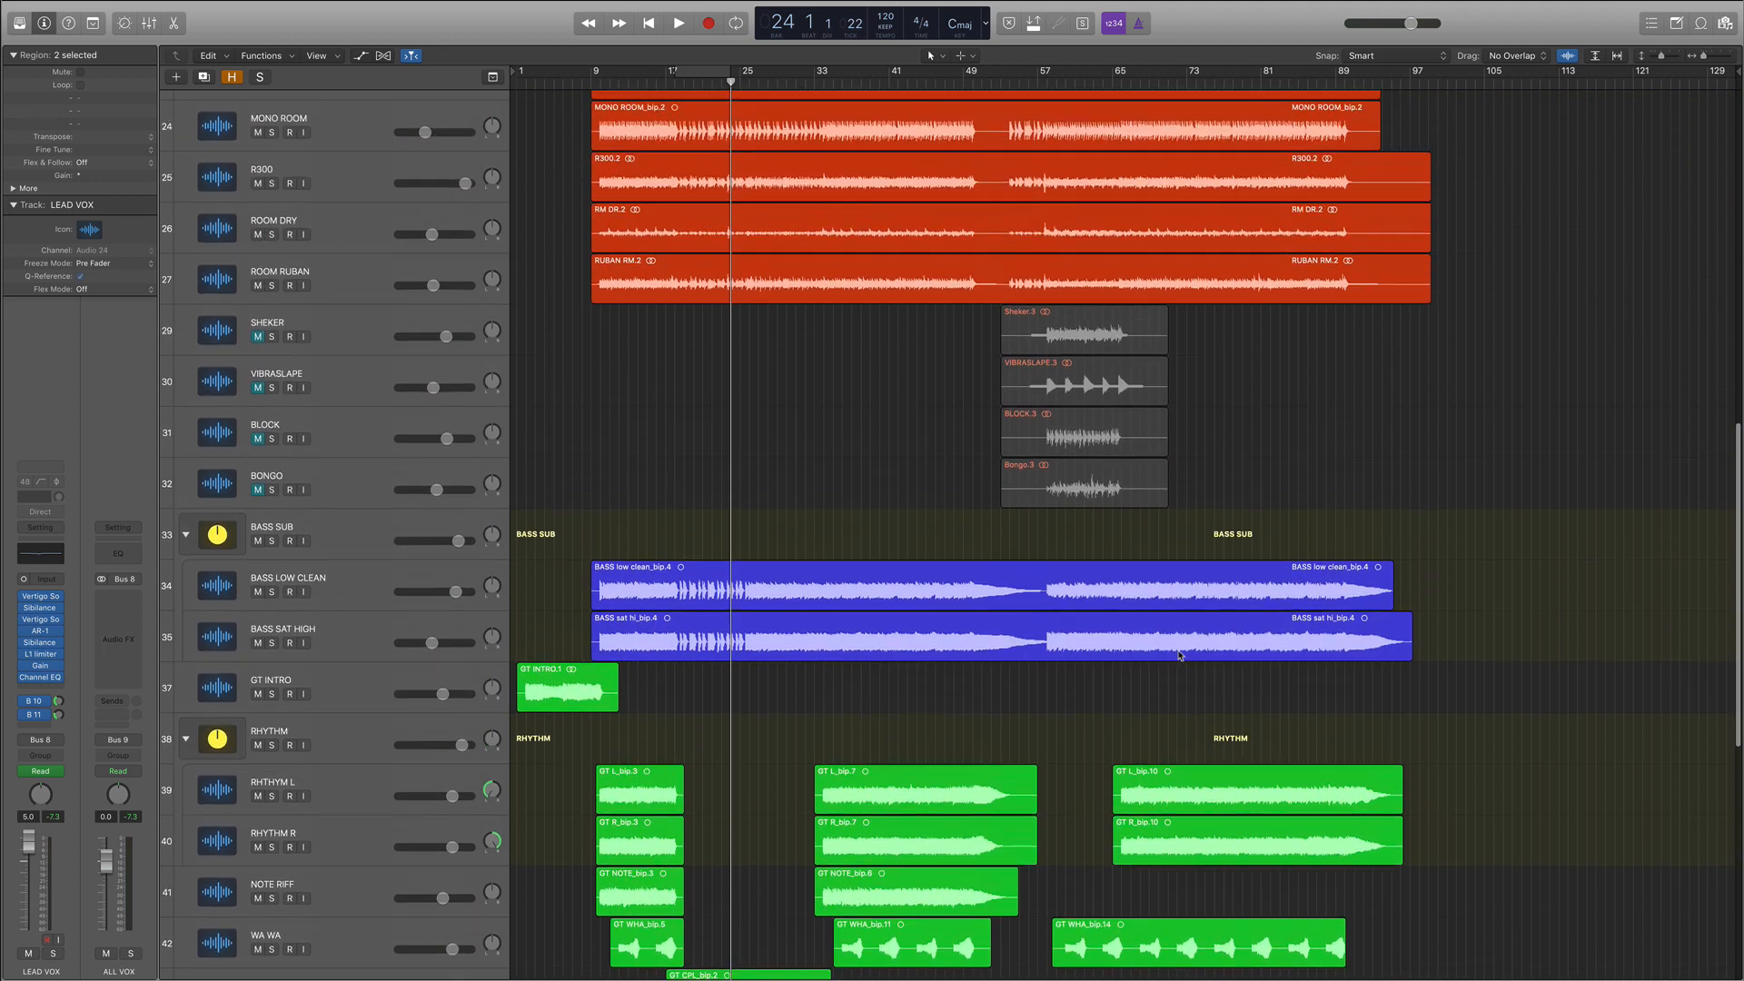
scroll(1178, 654, up, 2)
click(1035, 80)
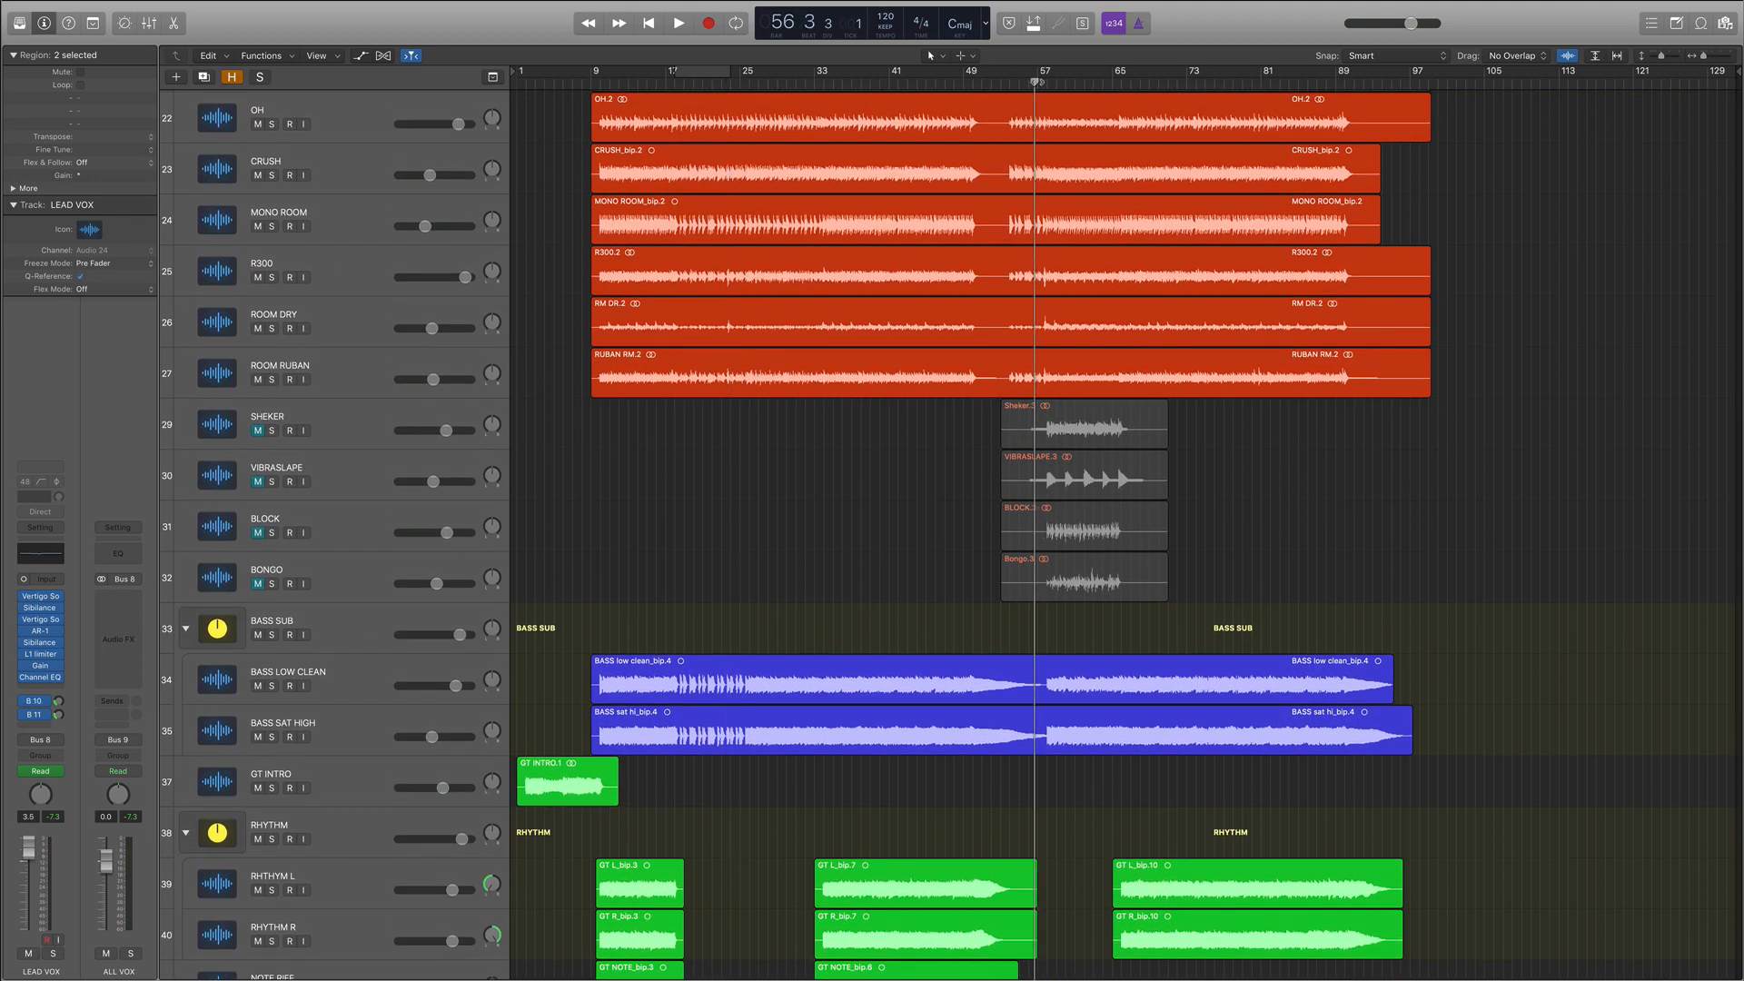
drag(257, 431, 262, 590)
Step: Select the four percussion tracks from SHEKER to BONGO and audition them in the mix and soloed
click(352, 439)
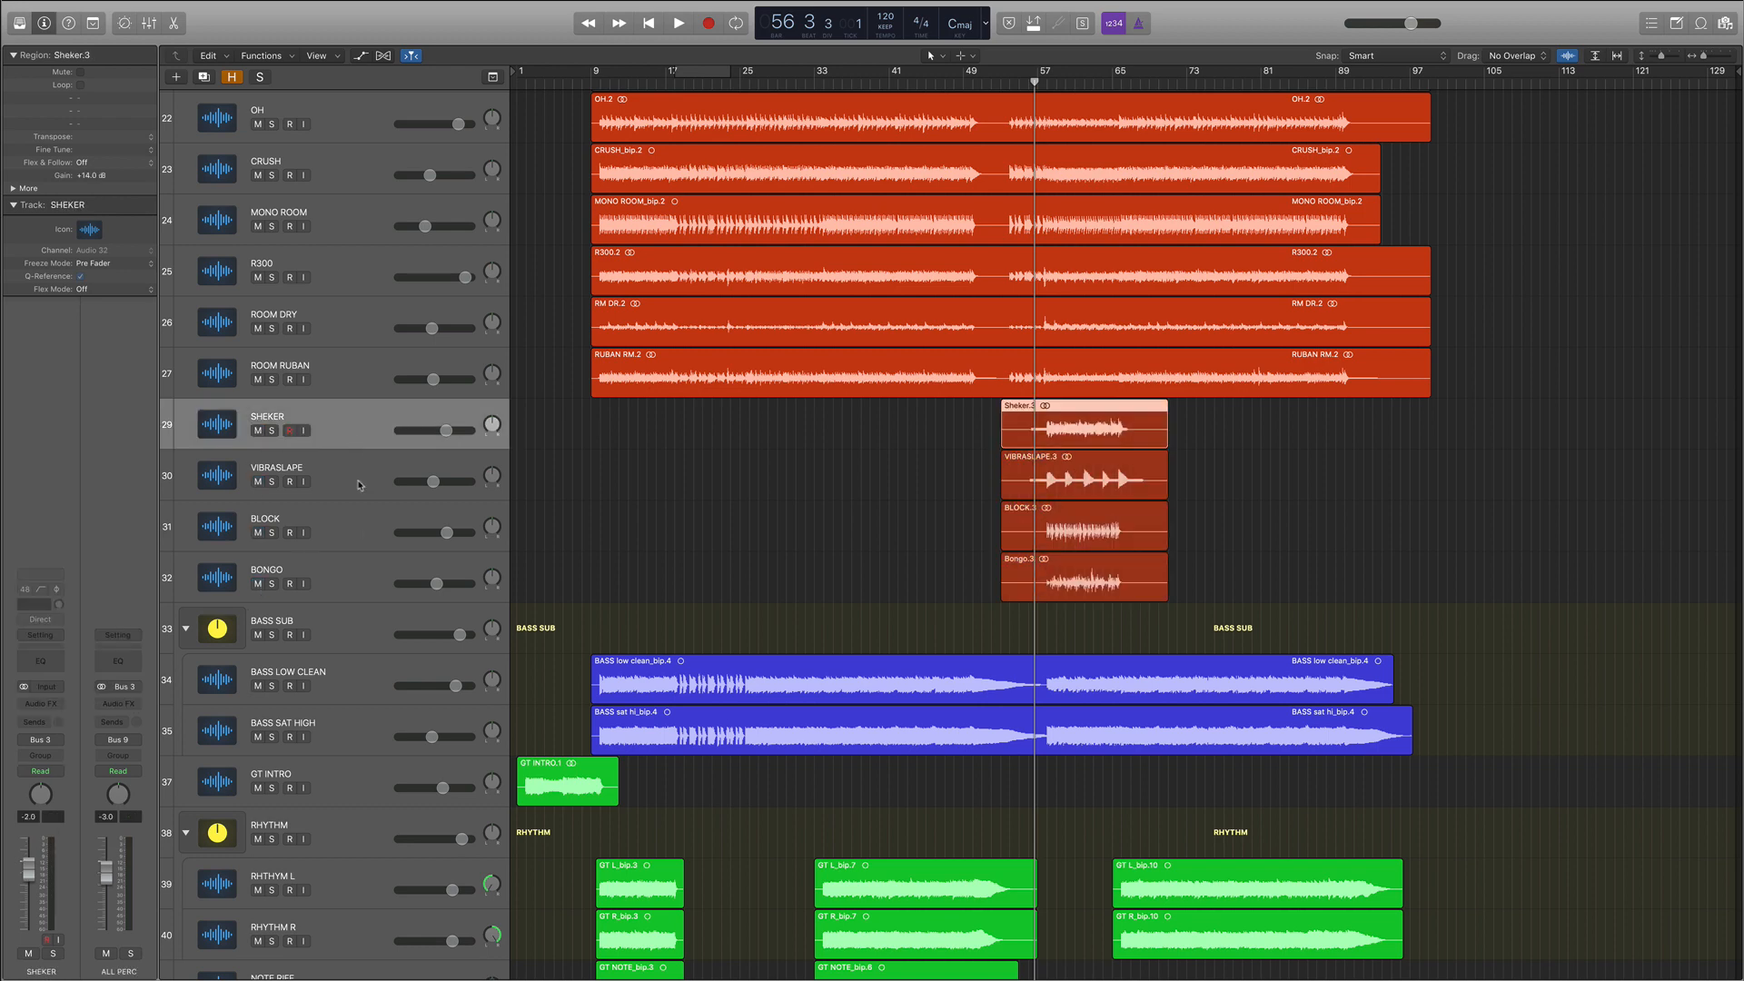
shift+click(361, 579)
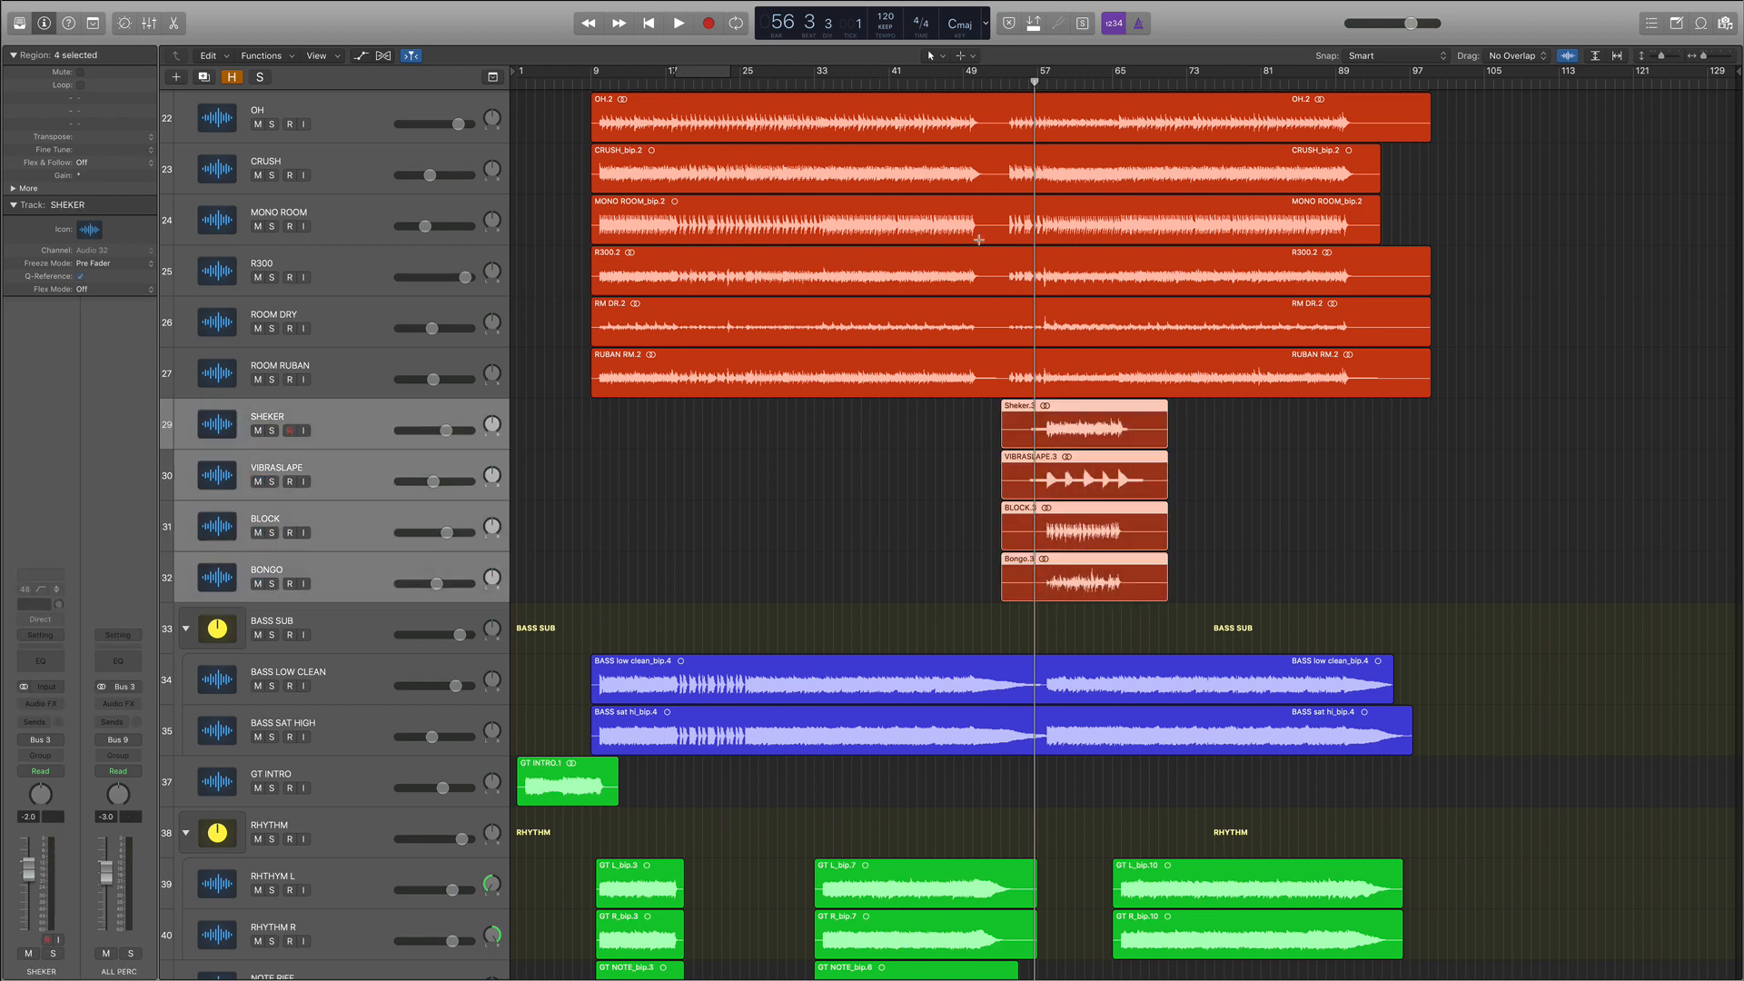
key(space)
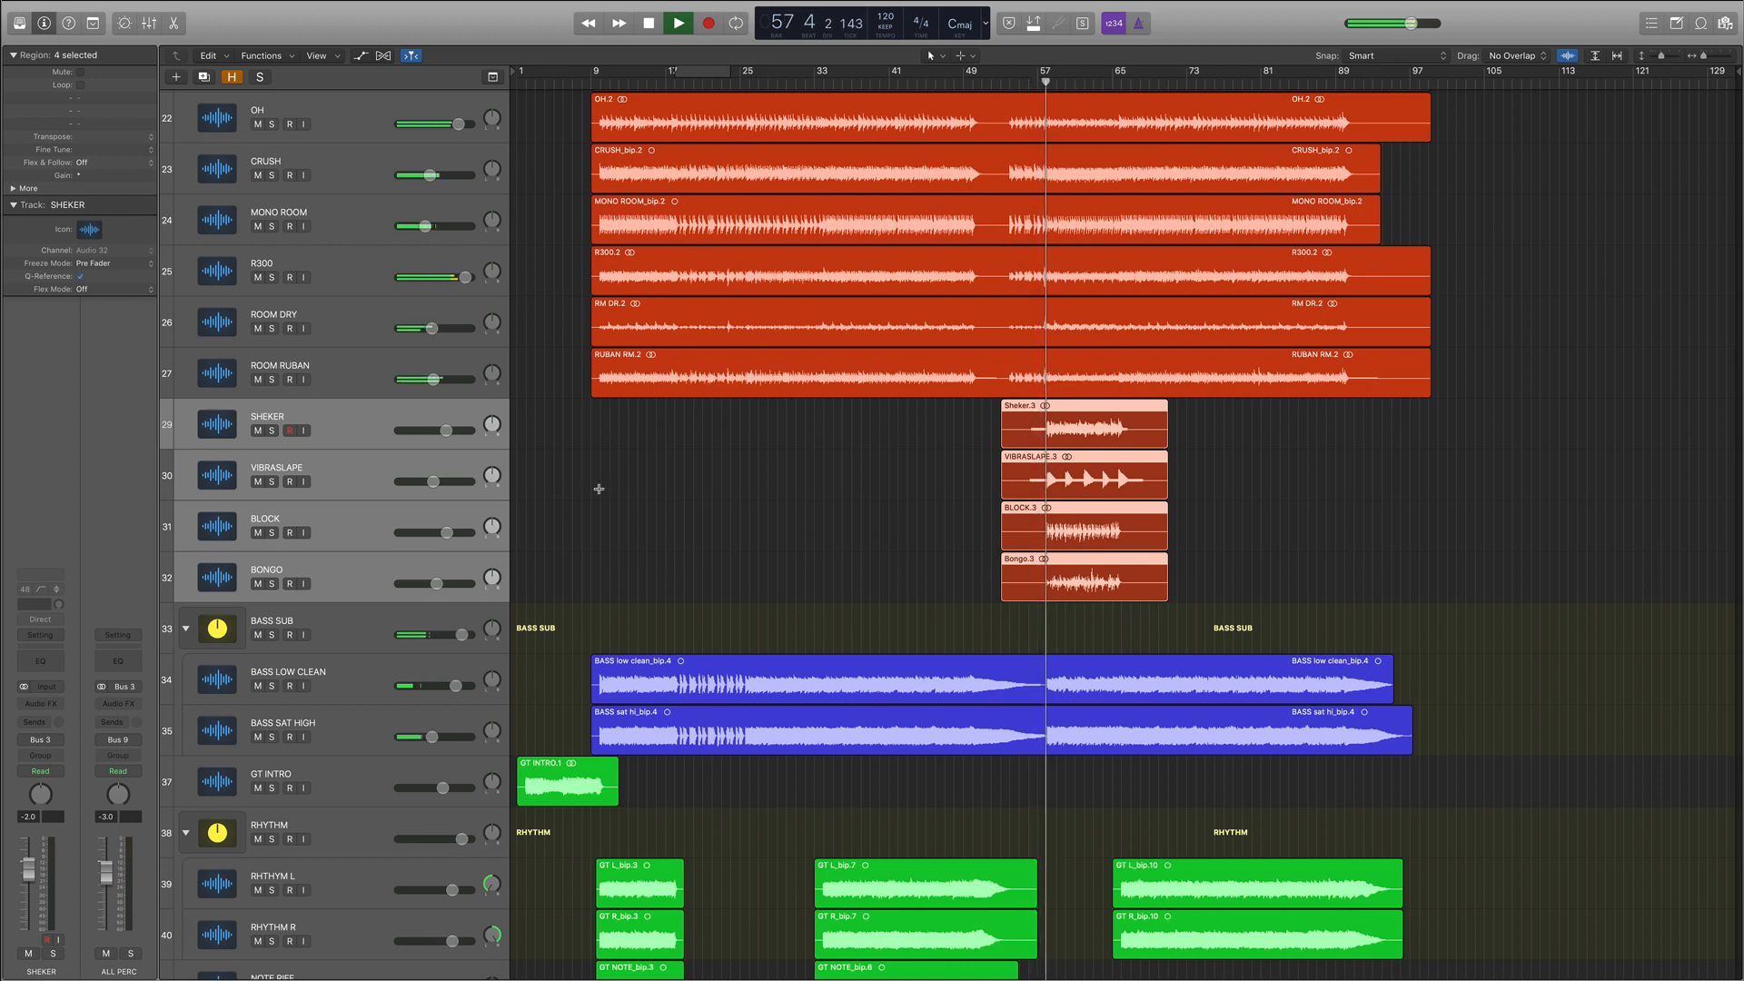
click(273, 431)
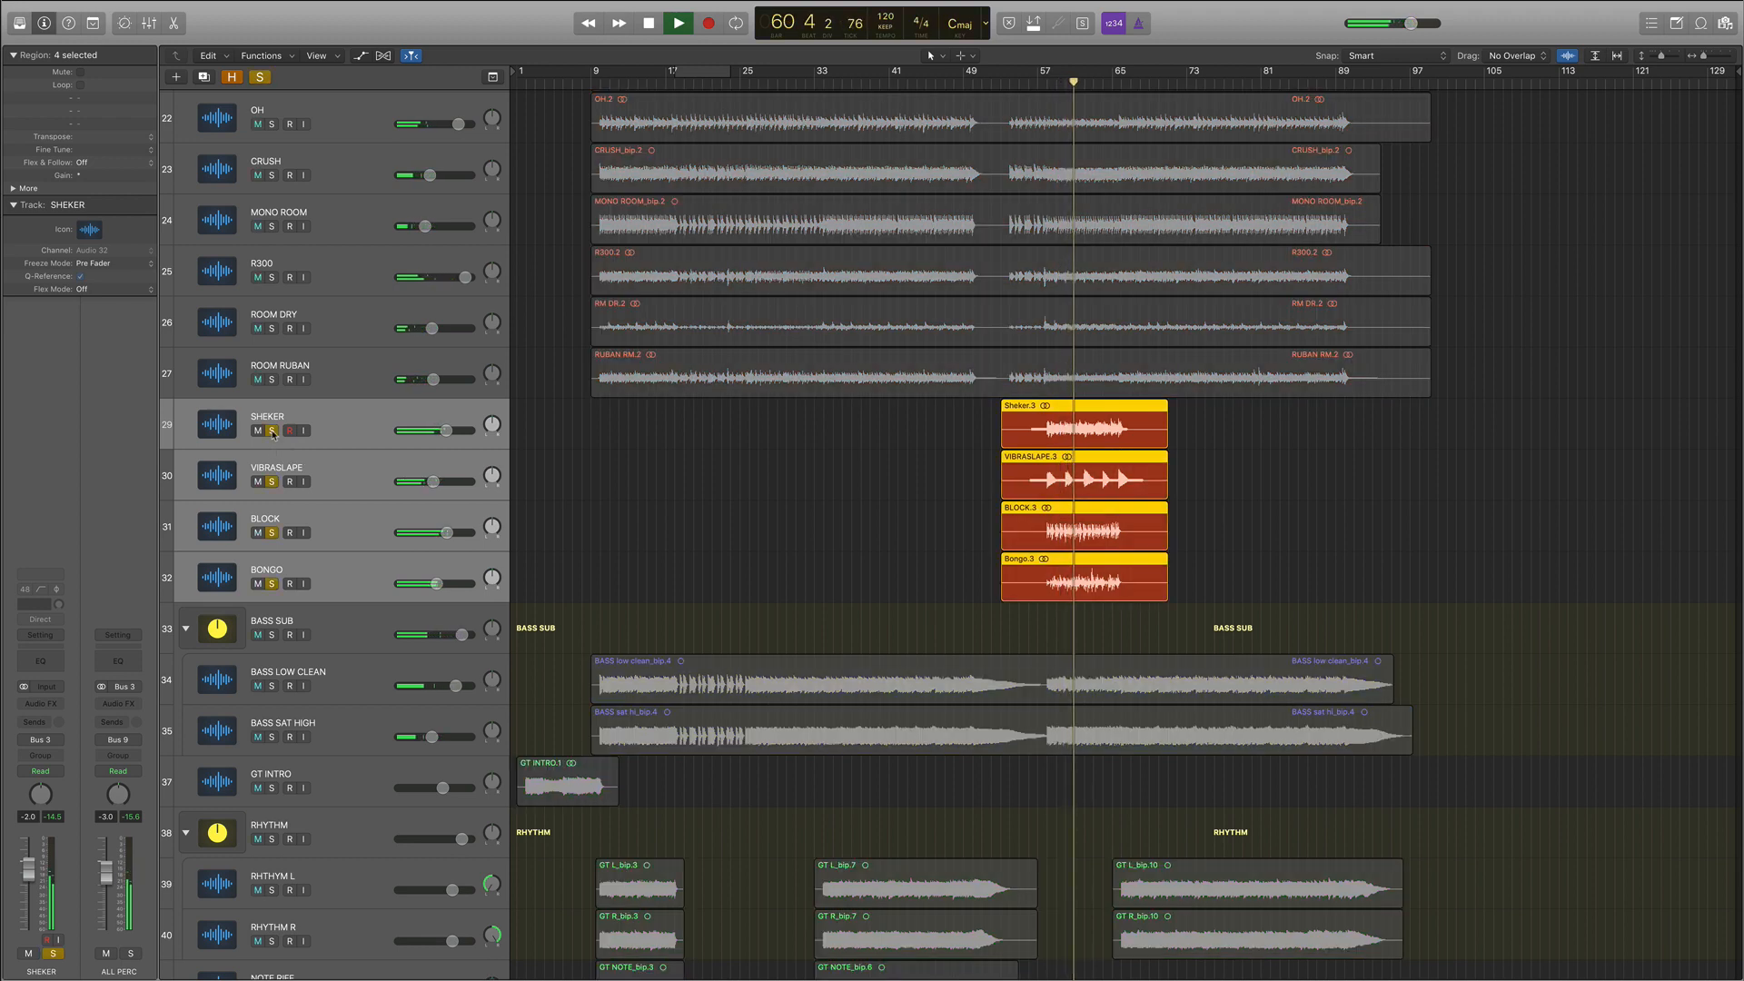
key(space)
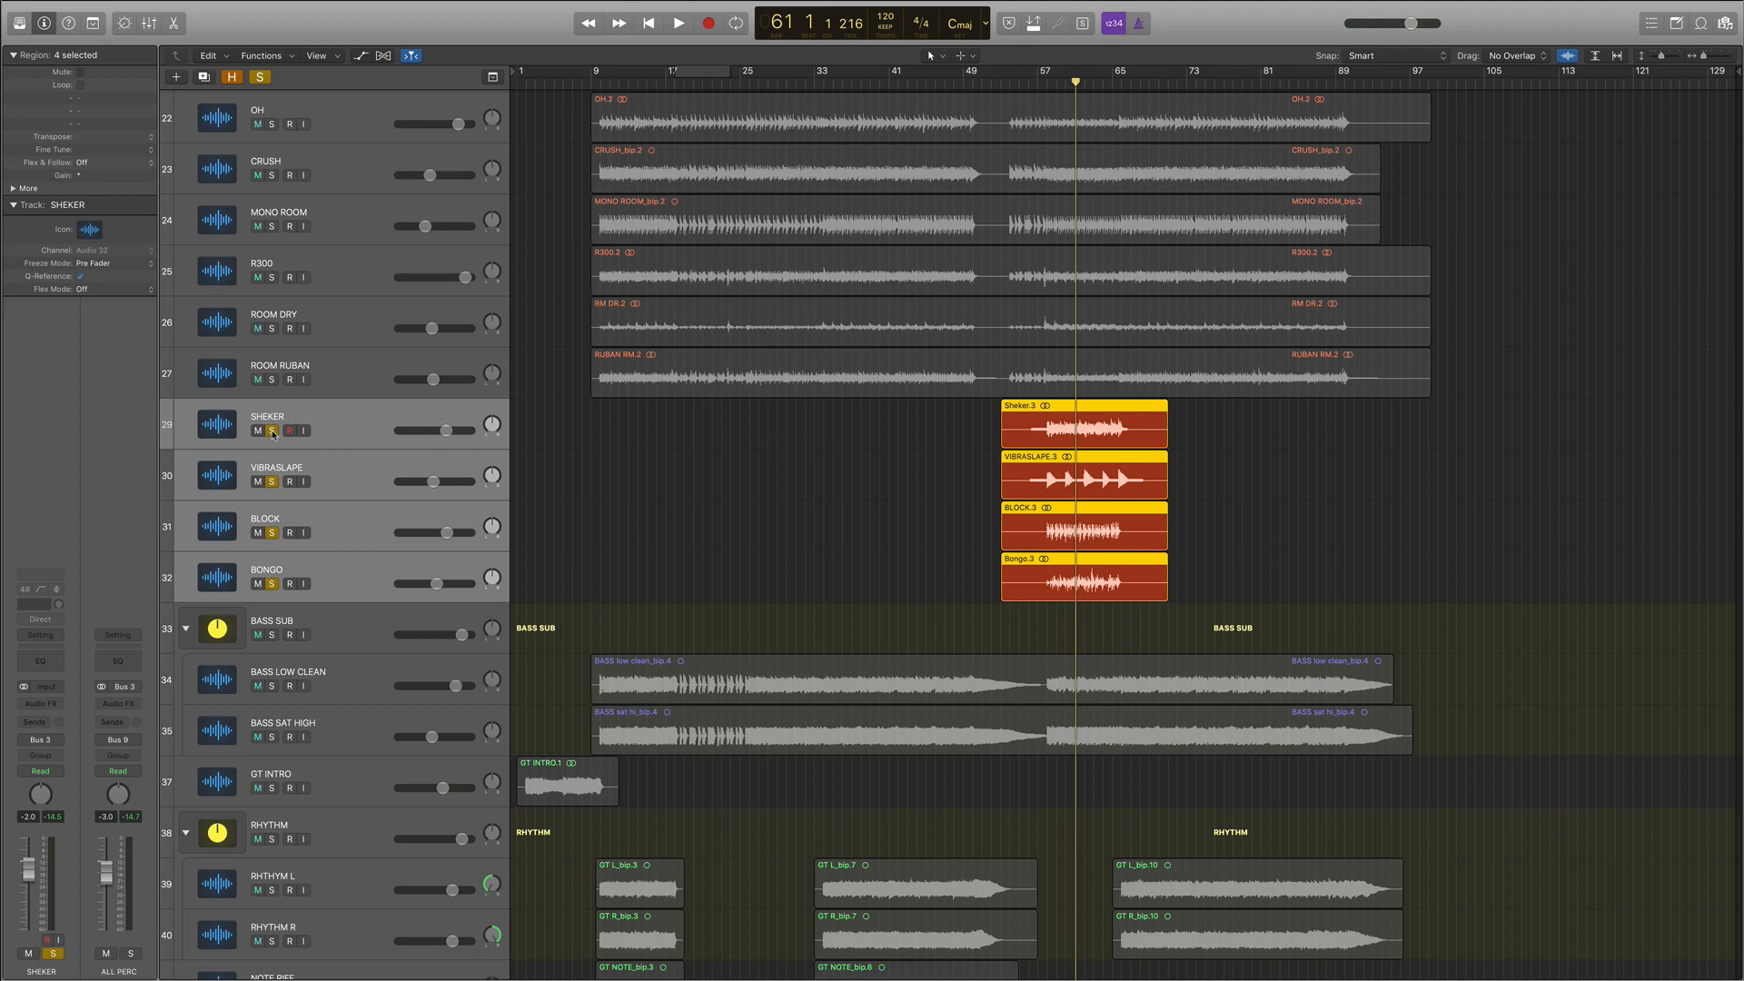
Step: Unsolo the percussion tracks, play them with the full mix and bring the mixer back into view
click(272, 430)
key(space)
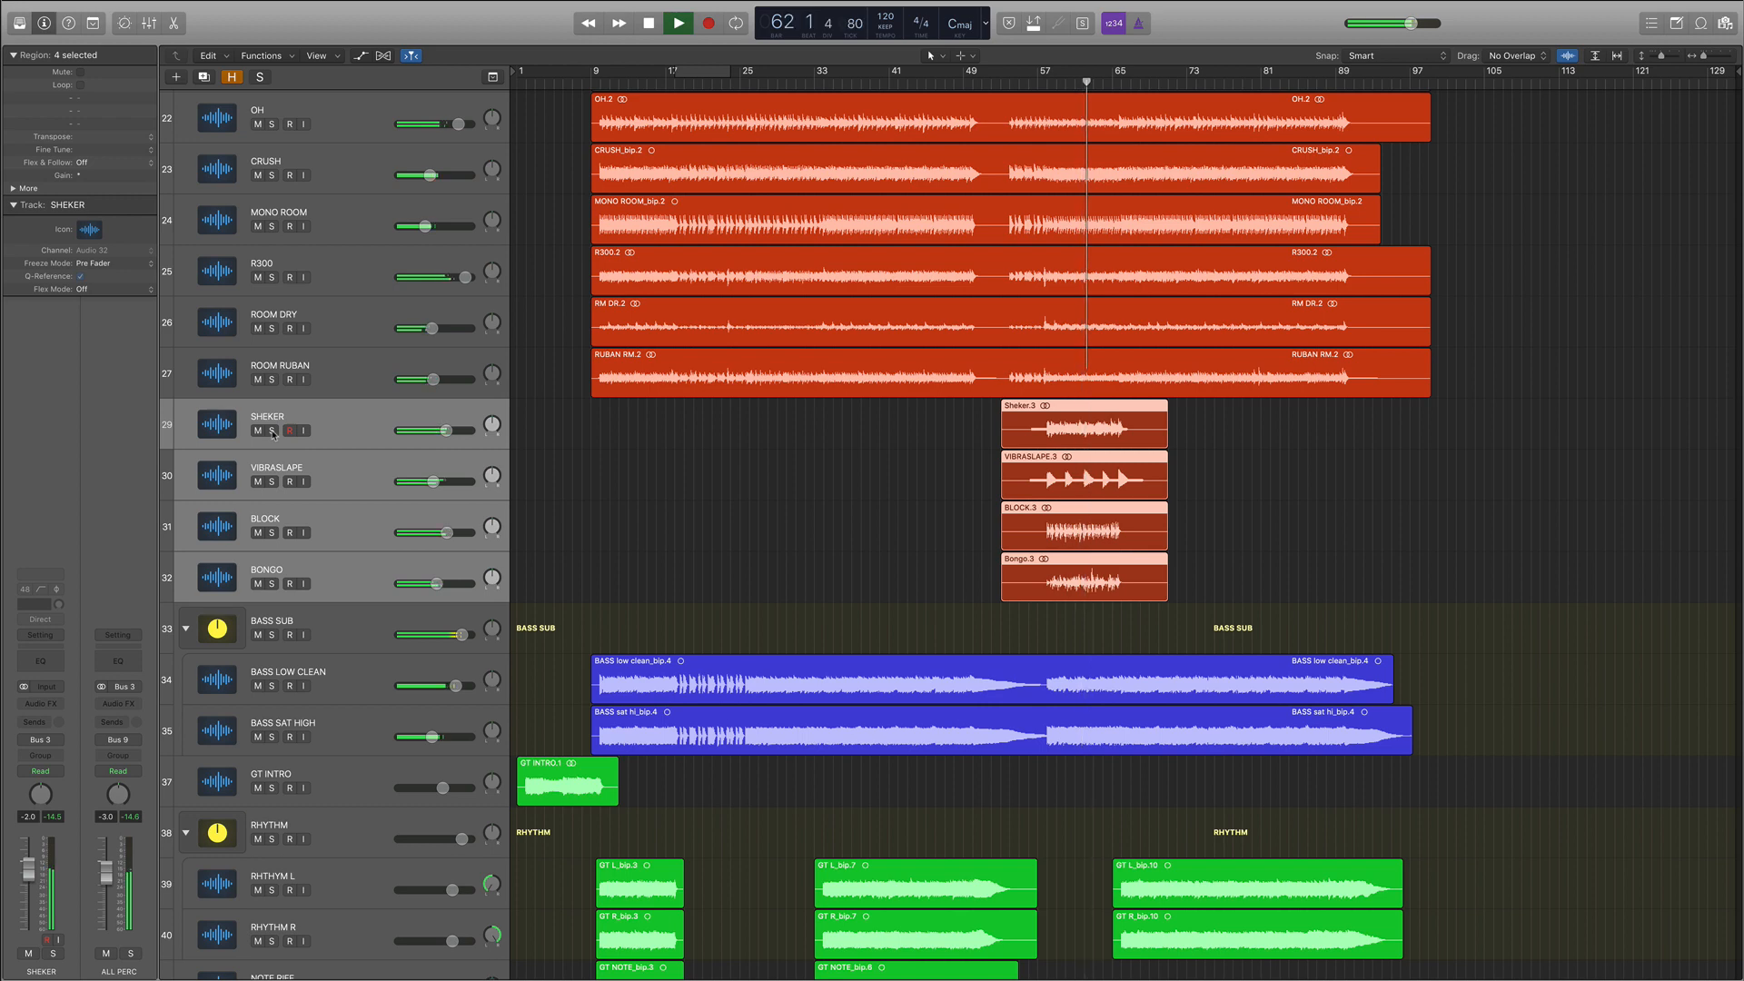
key(x)
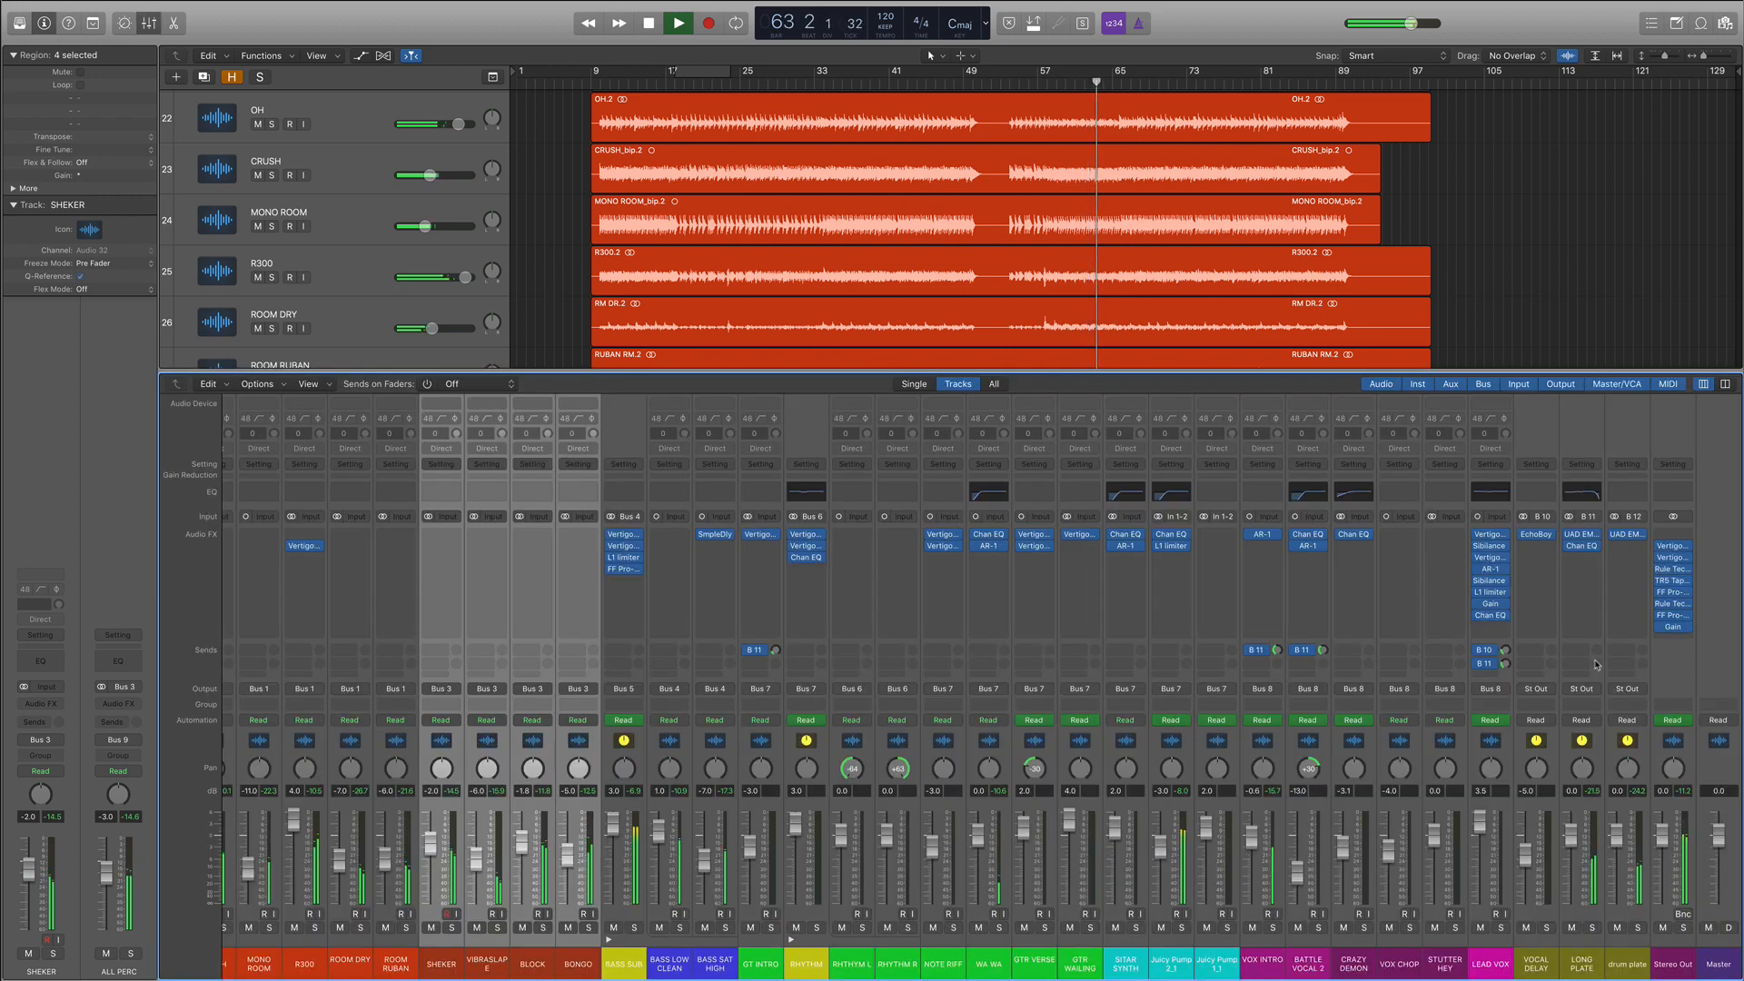
key(space)
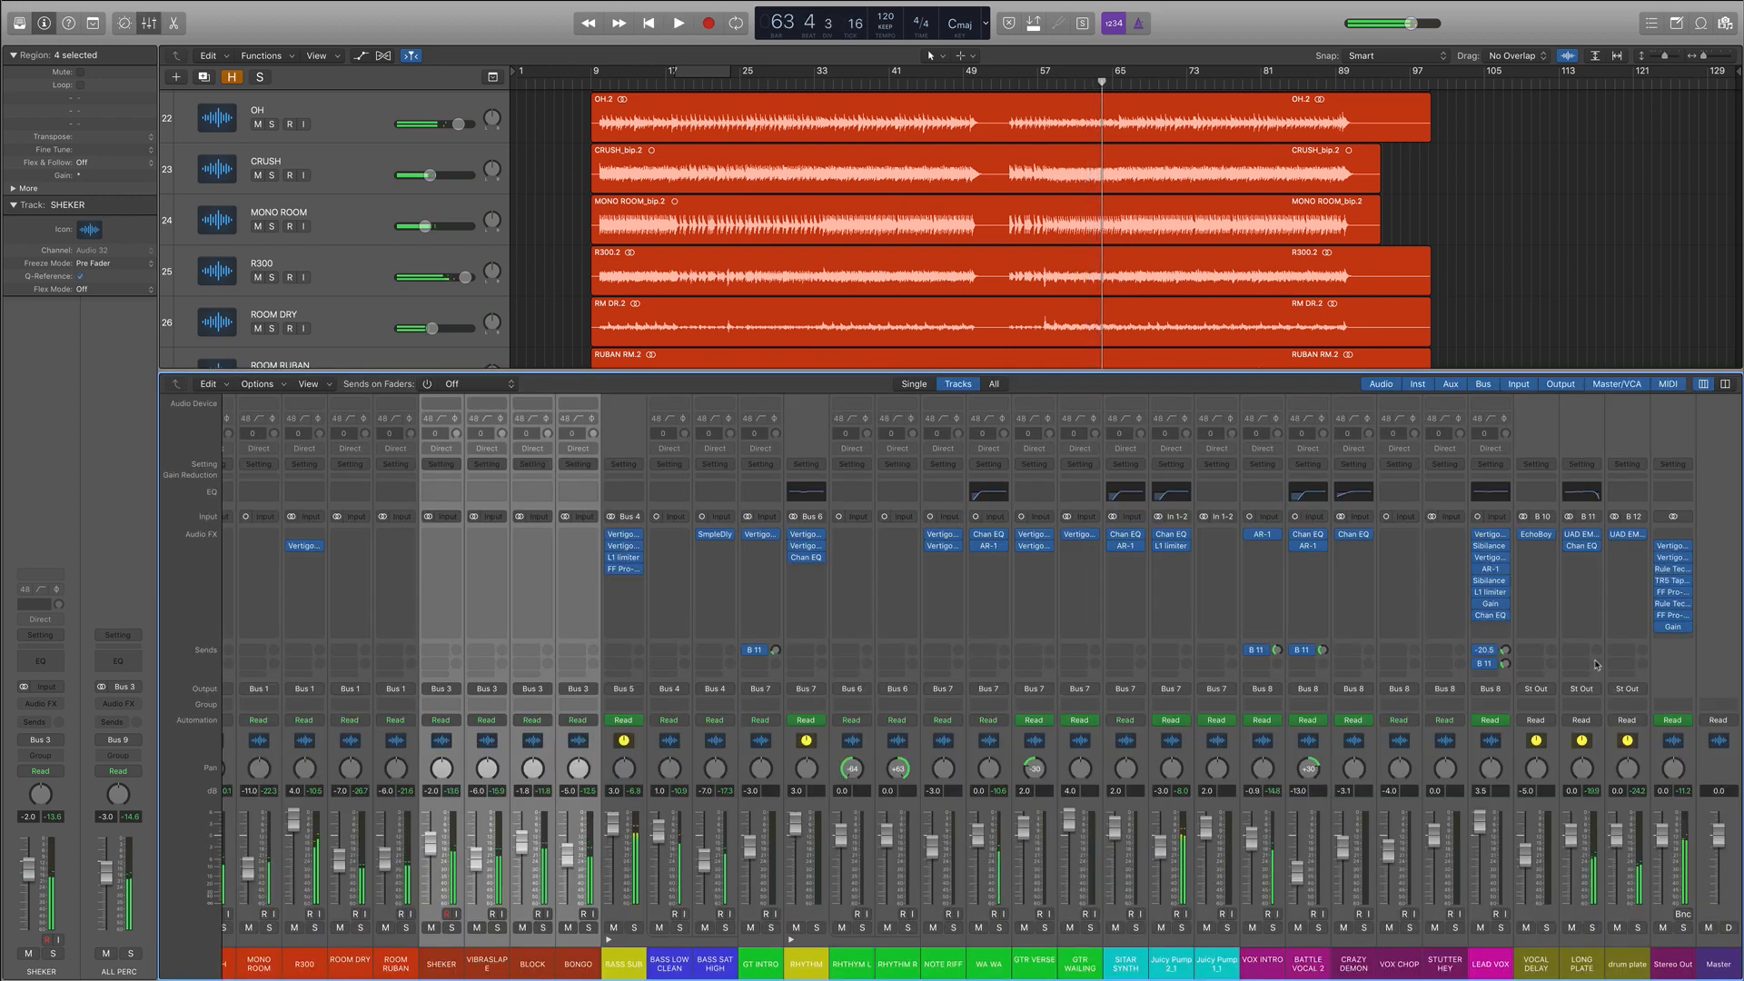
Step: Open the VSC-3 compressor and VSM-4 saturator on Stereo Out and arrange their windows one below the other
click(1676, 548)
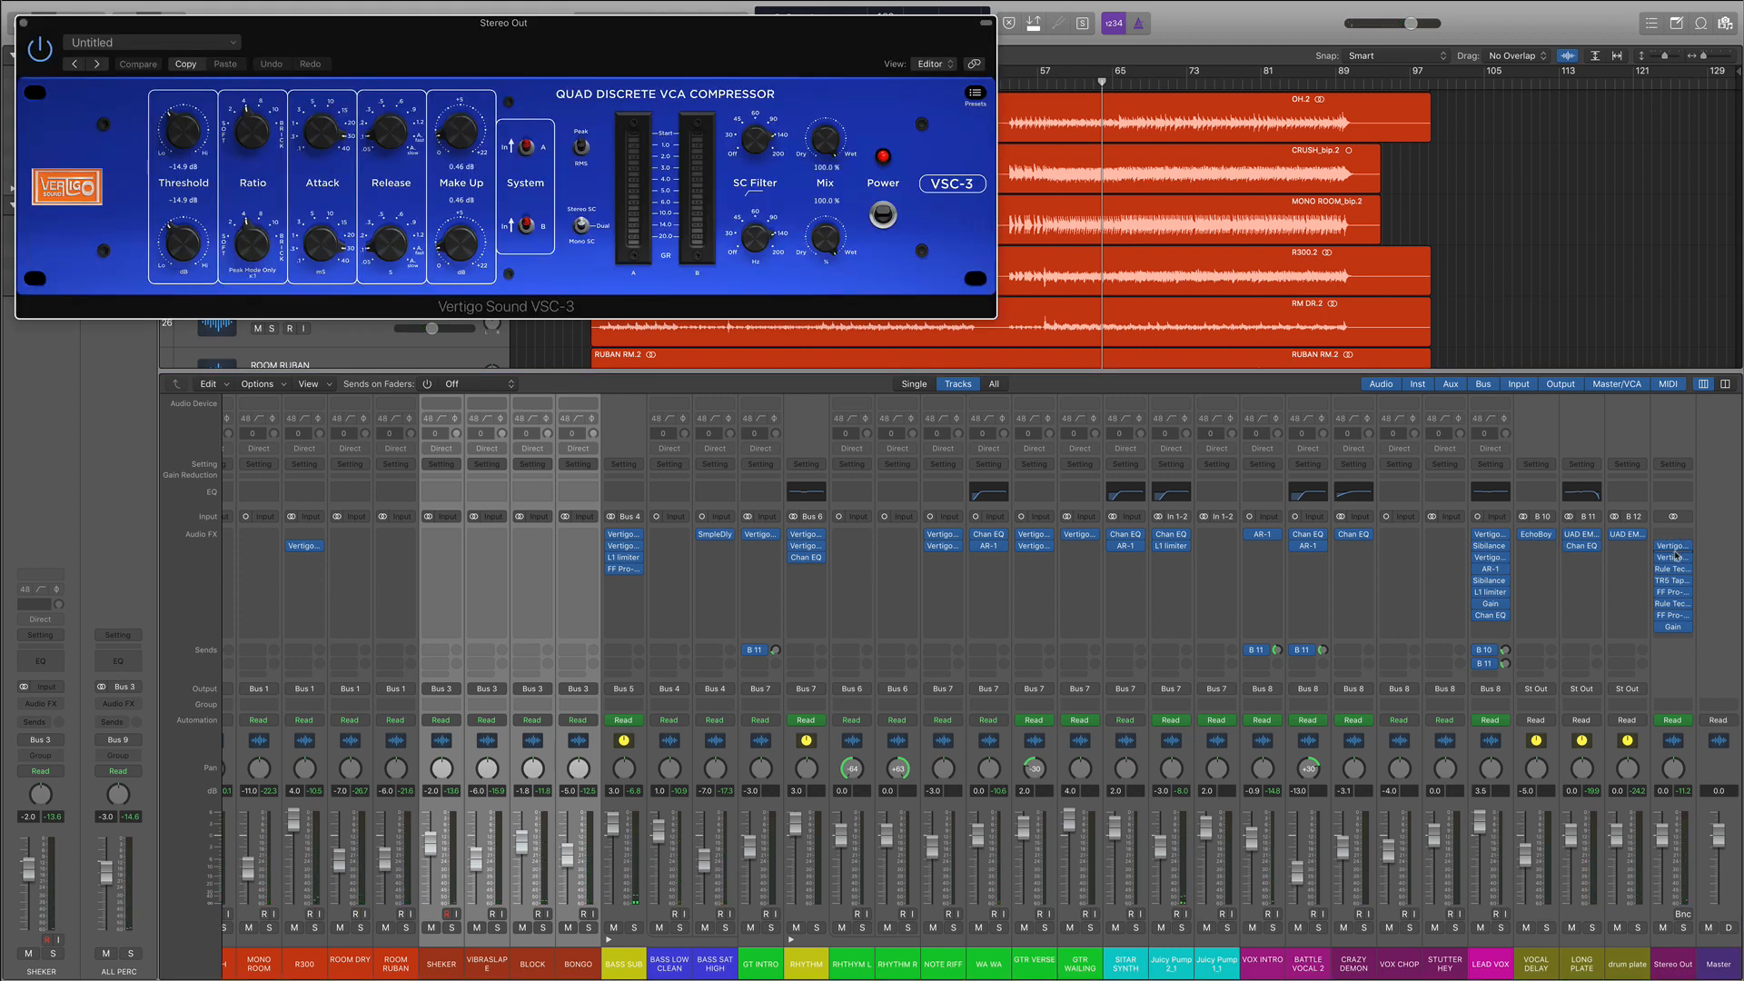
click(1674, 557)
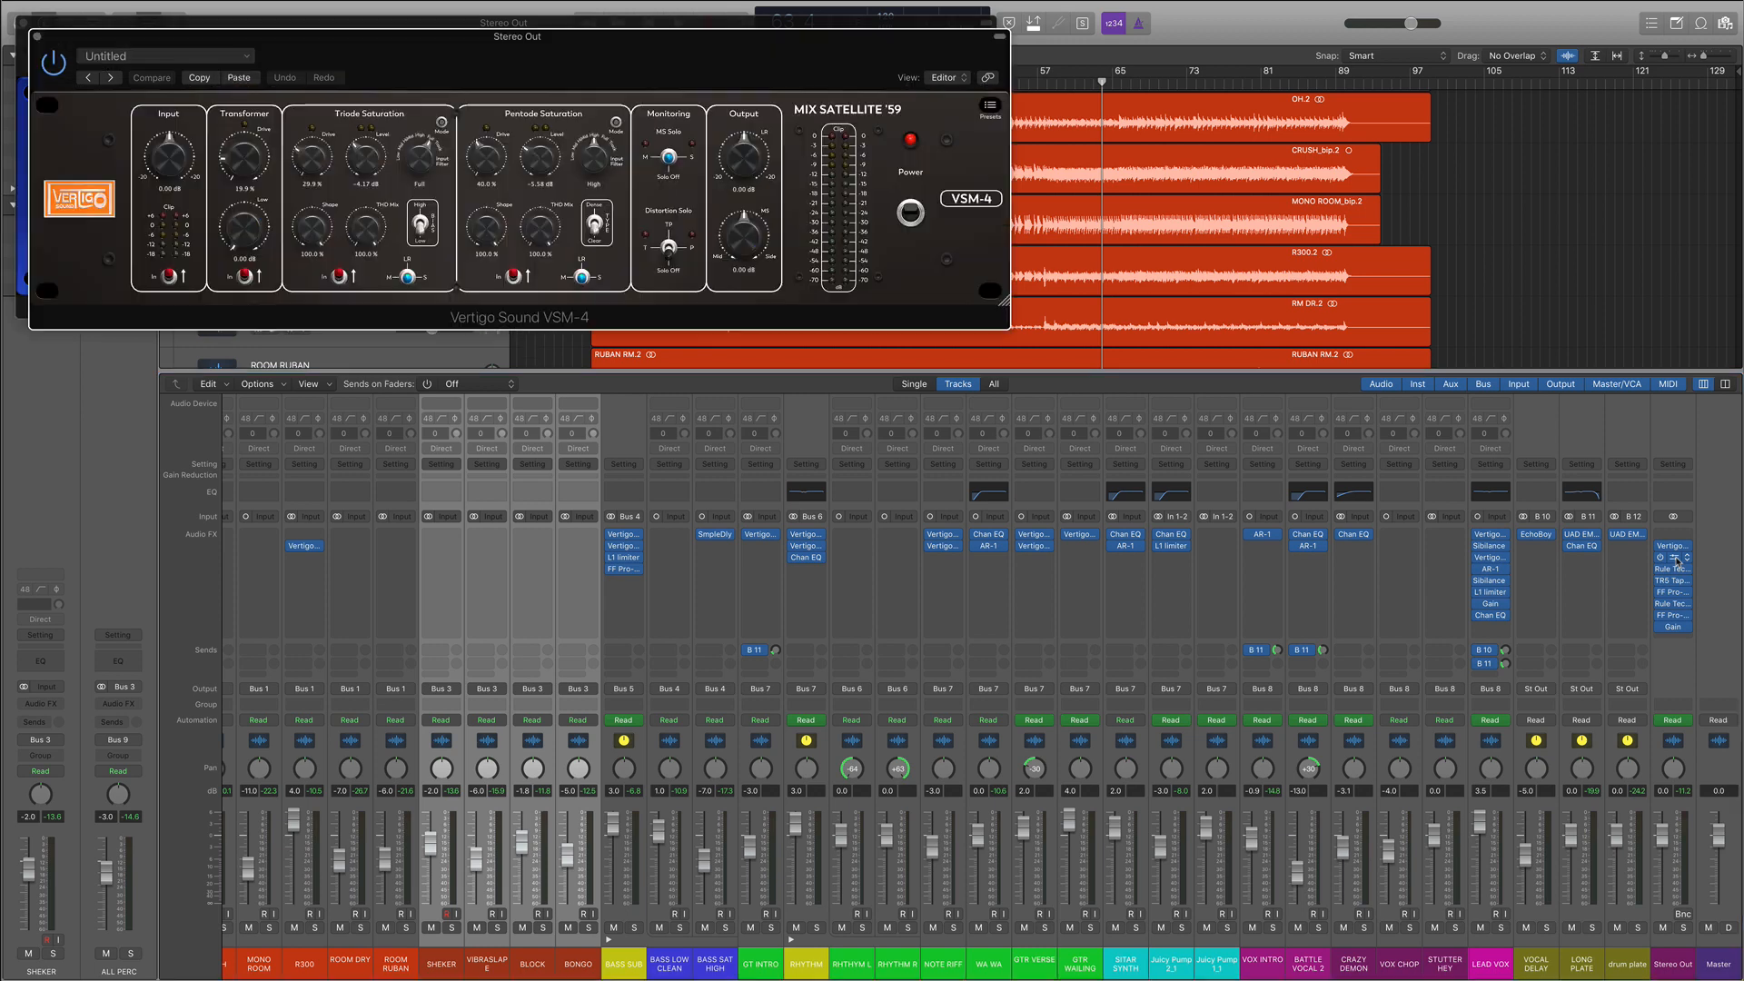
drag(565, 58, 570, 338)
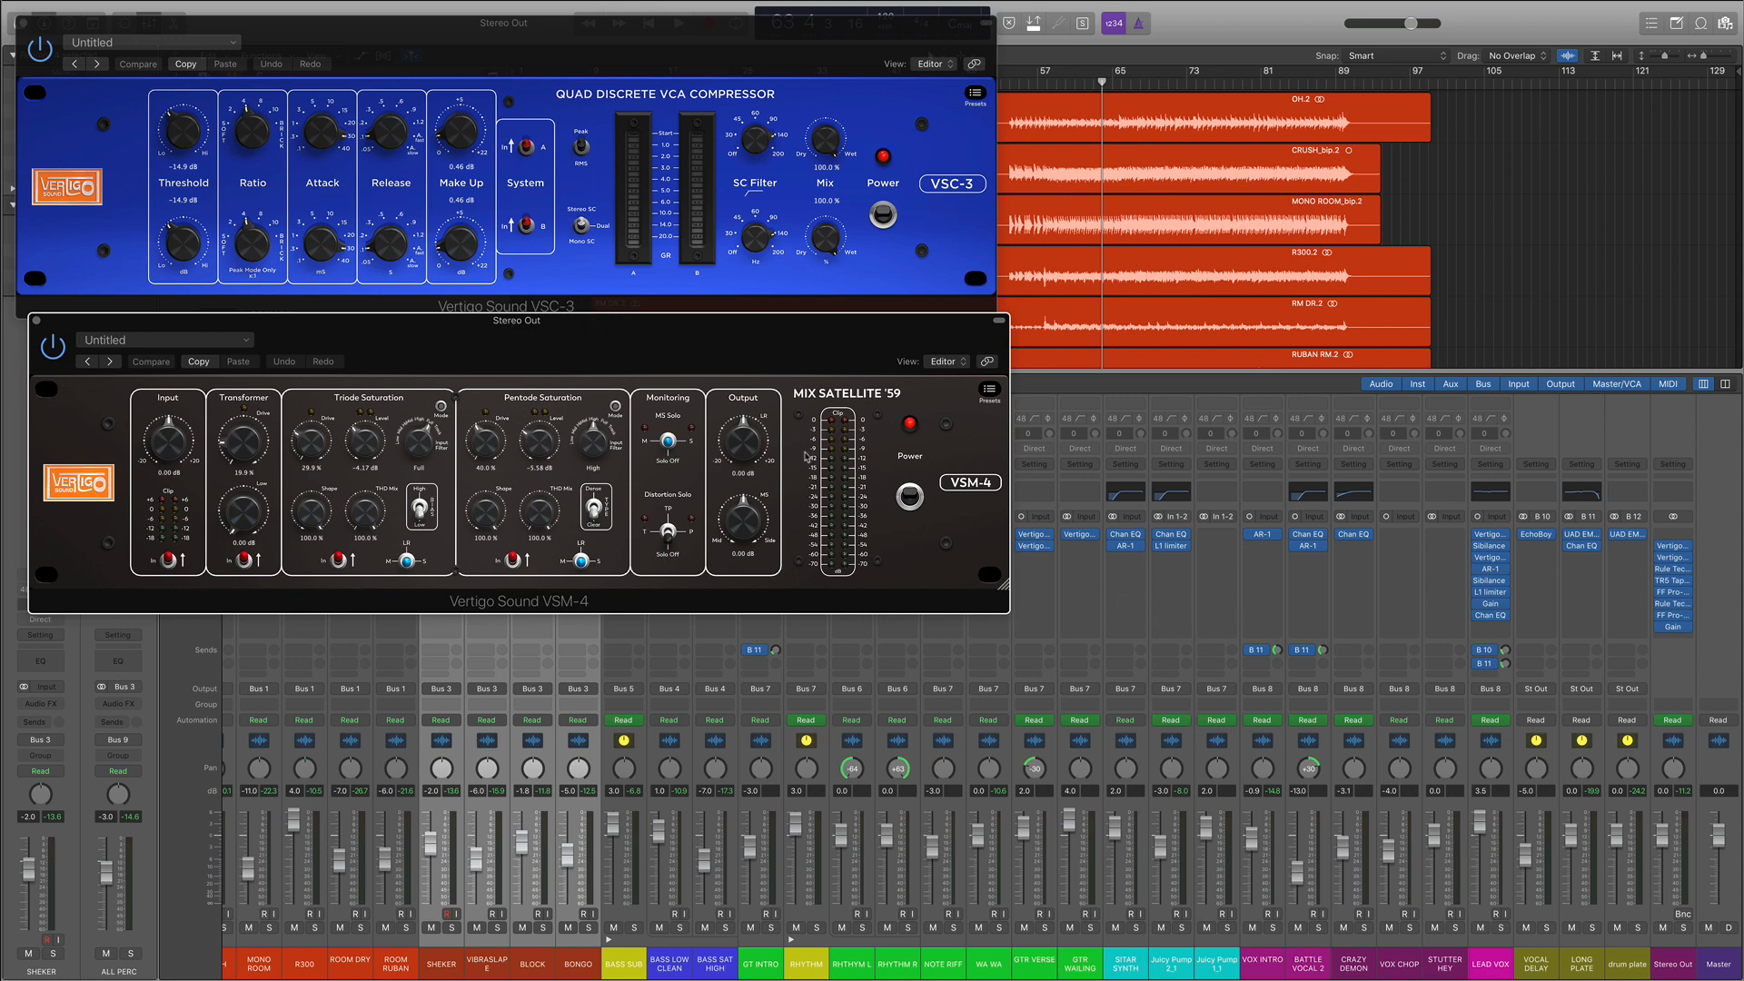
drag(700, 354, 712, 365)
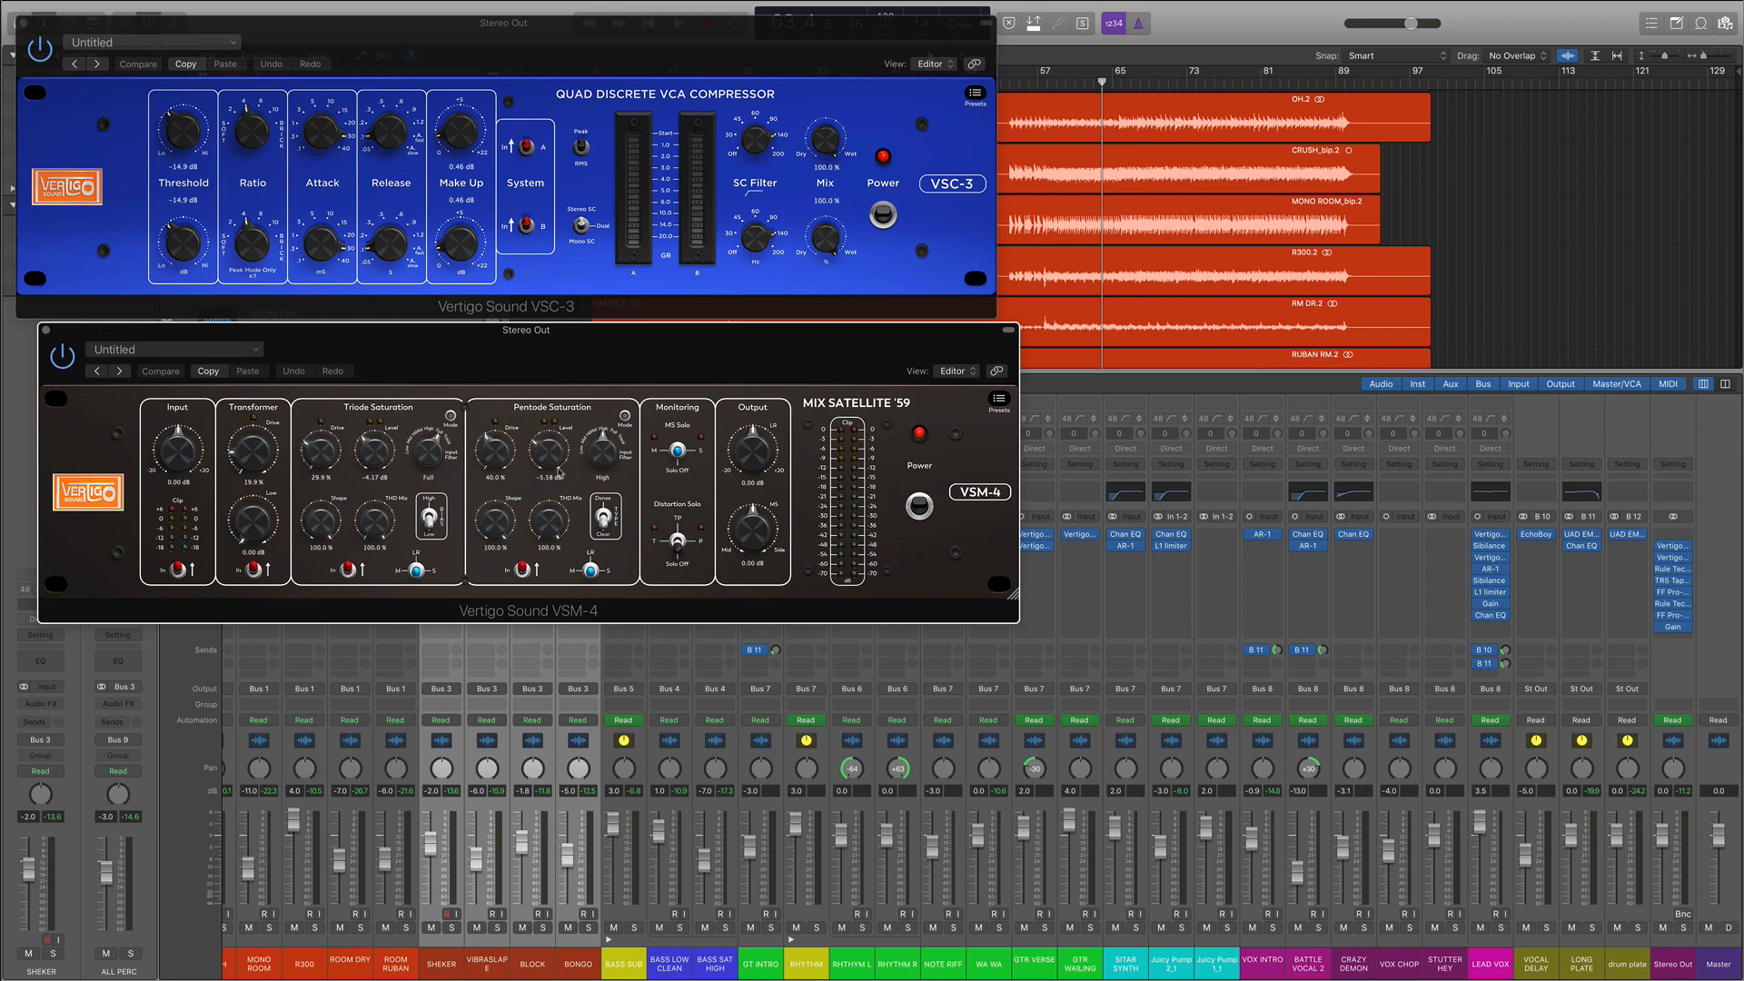
Step: Open the first Rule Tec Heritage Pro EQ on Stereo Out, examine its settings and close it
click(1676, 571)
drag(480, 68, 809, 200)
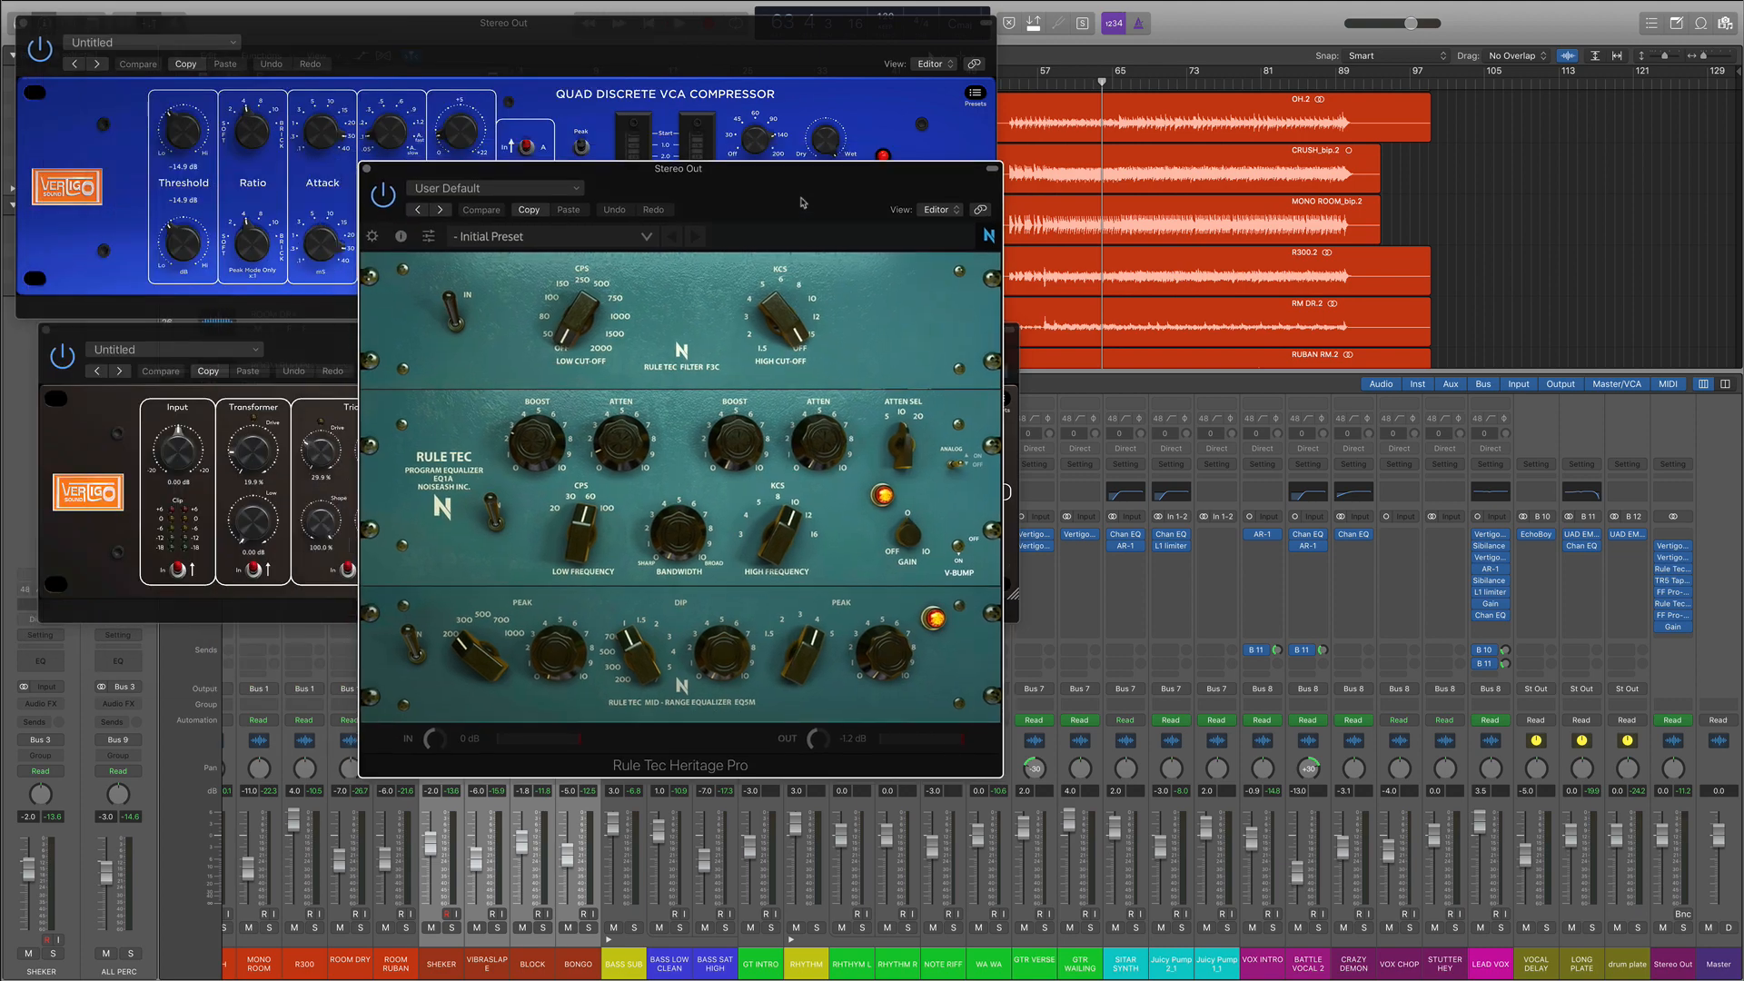
mouse_move(1676, 572)
click(369, 170)
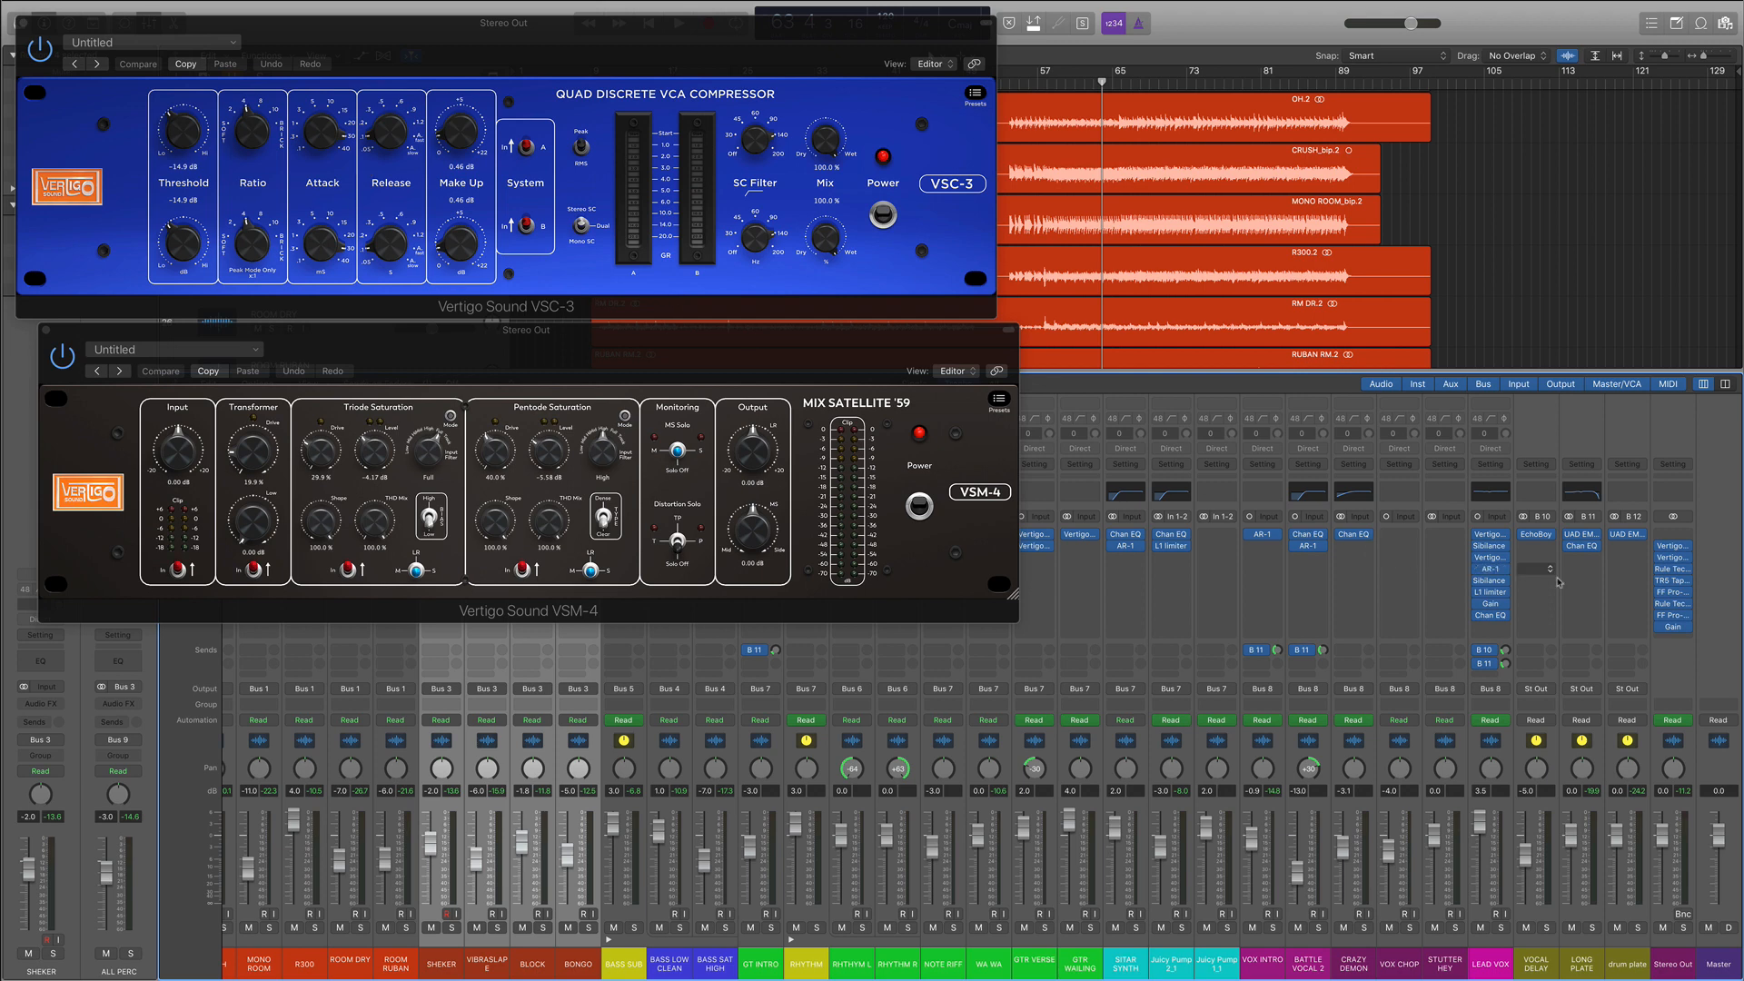
Step: Open the TR5 Tape Machine 99 on Stereo Out, examine it, and close it along with the VSC-3 and VSM-4 windows
click(1674, 581)
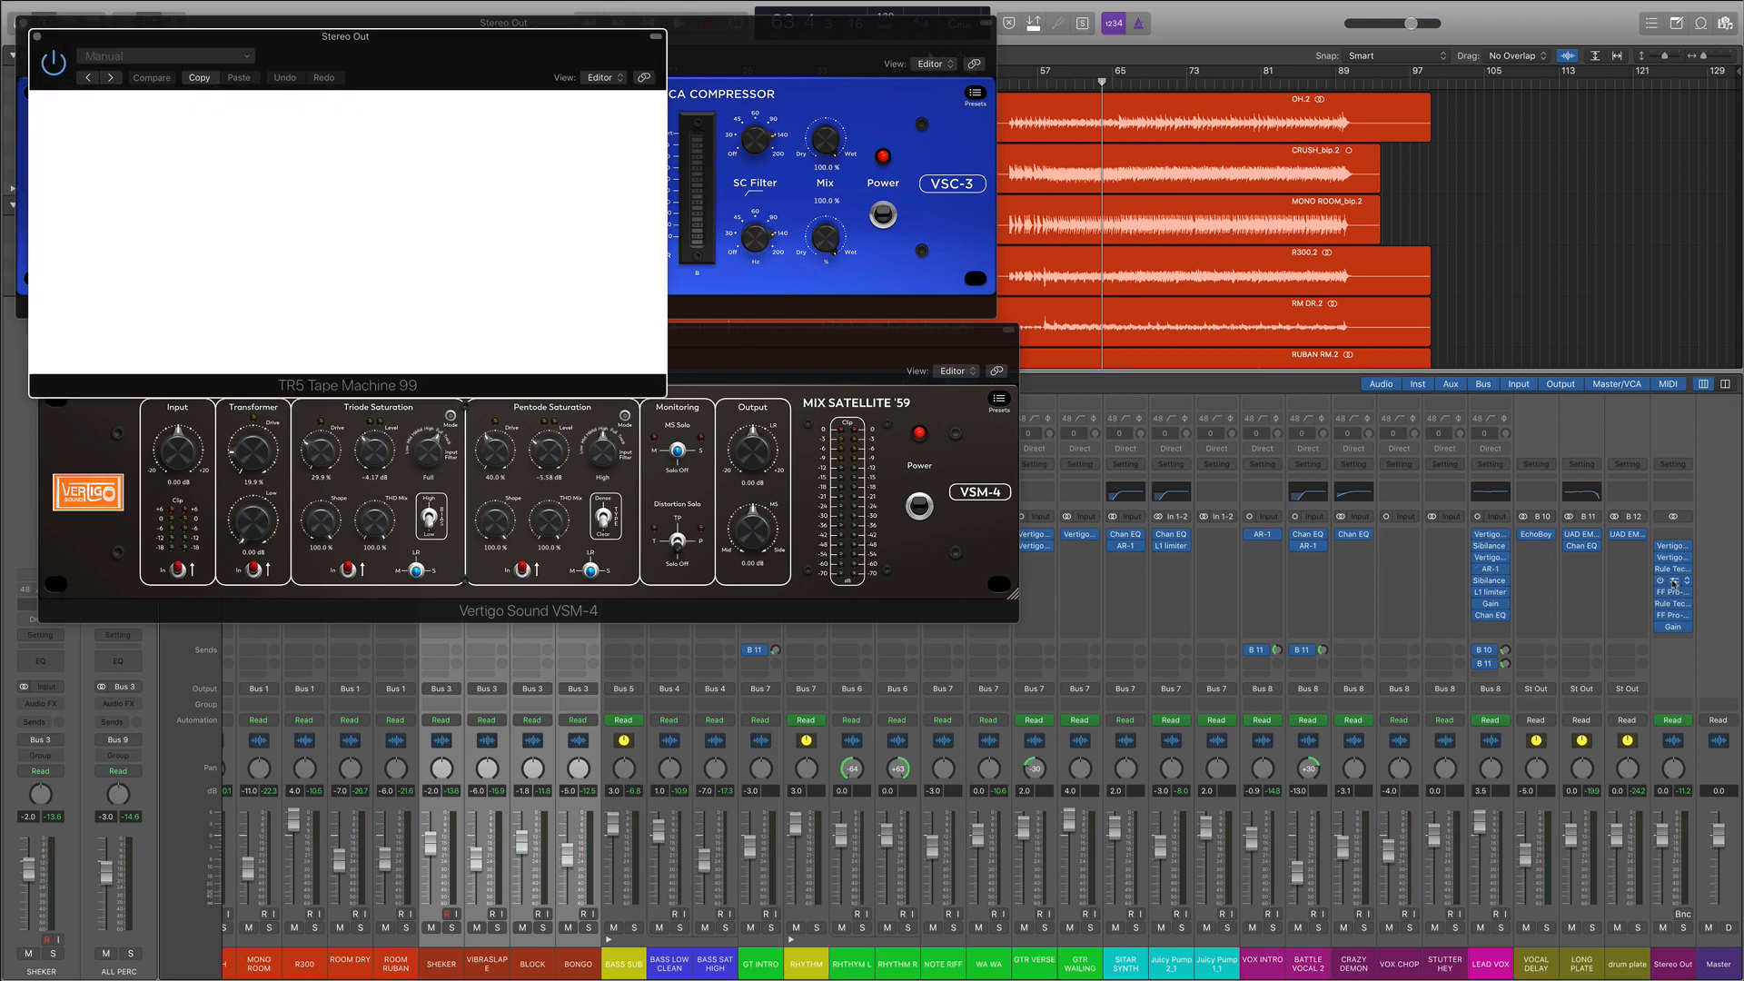
drag(740, 126, 1081, 169)
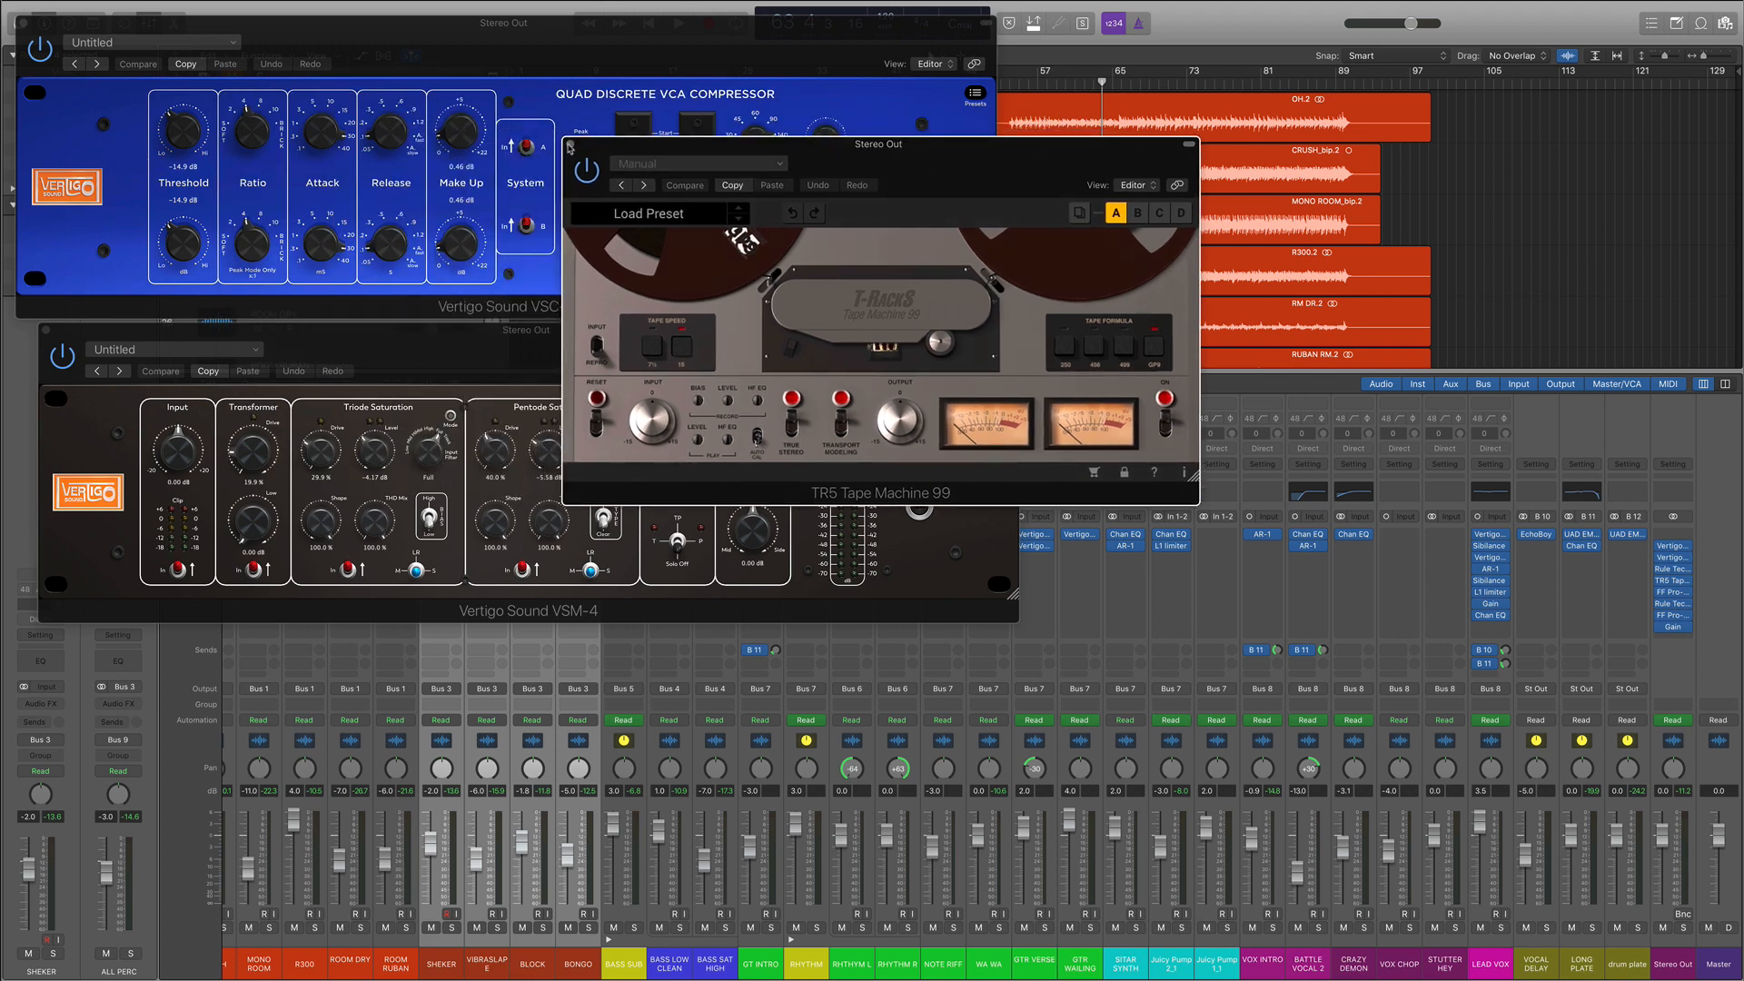
click(570, 146)
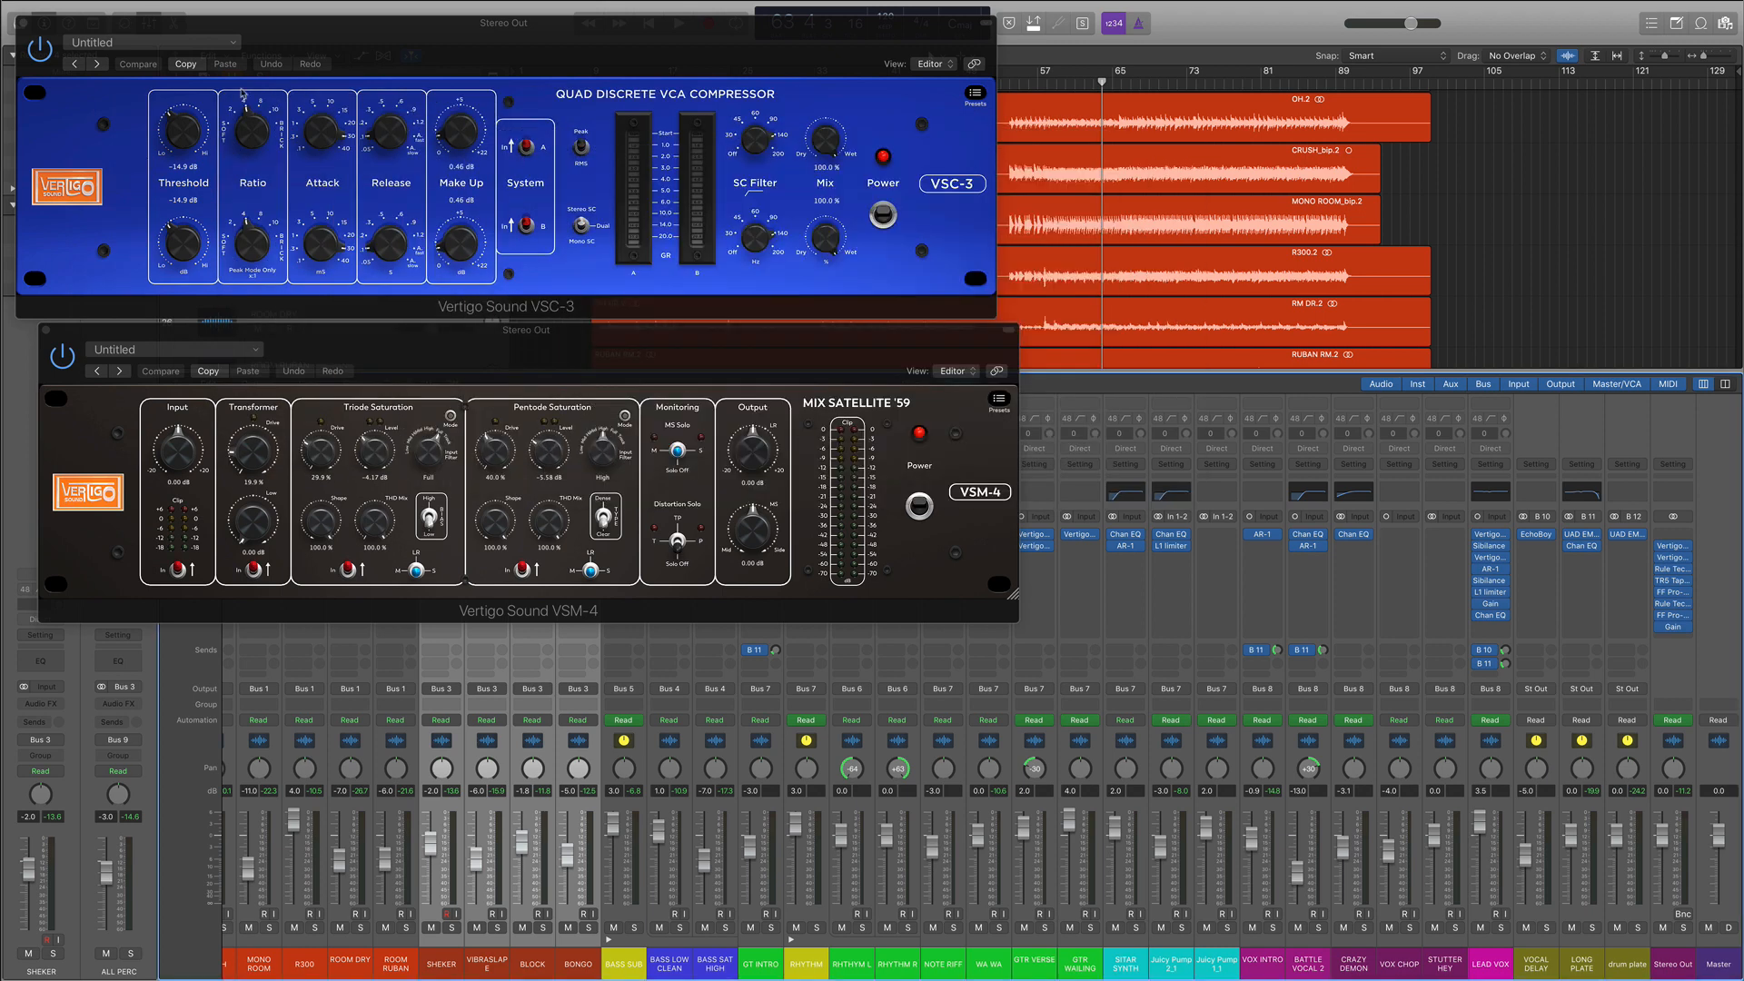
click(23, 22)
click(47, 330)
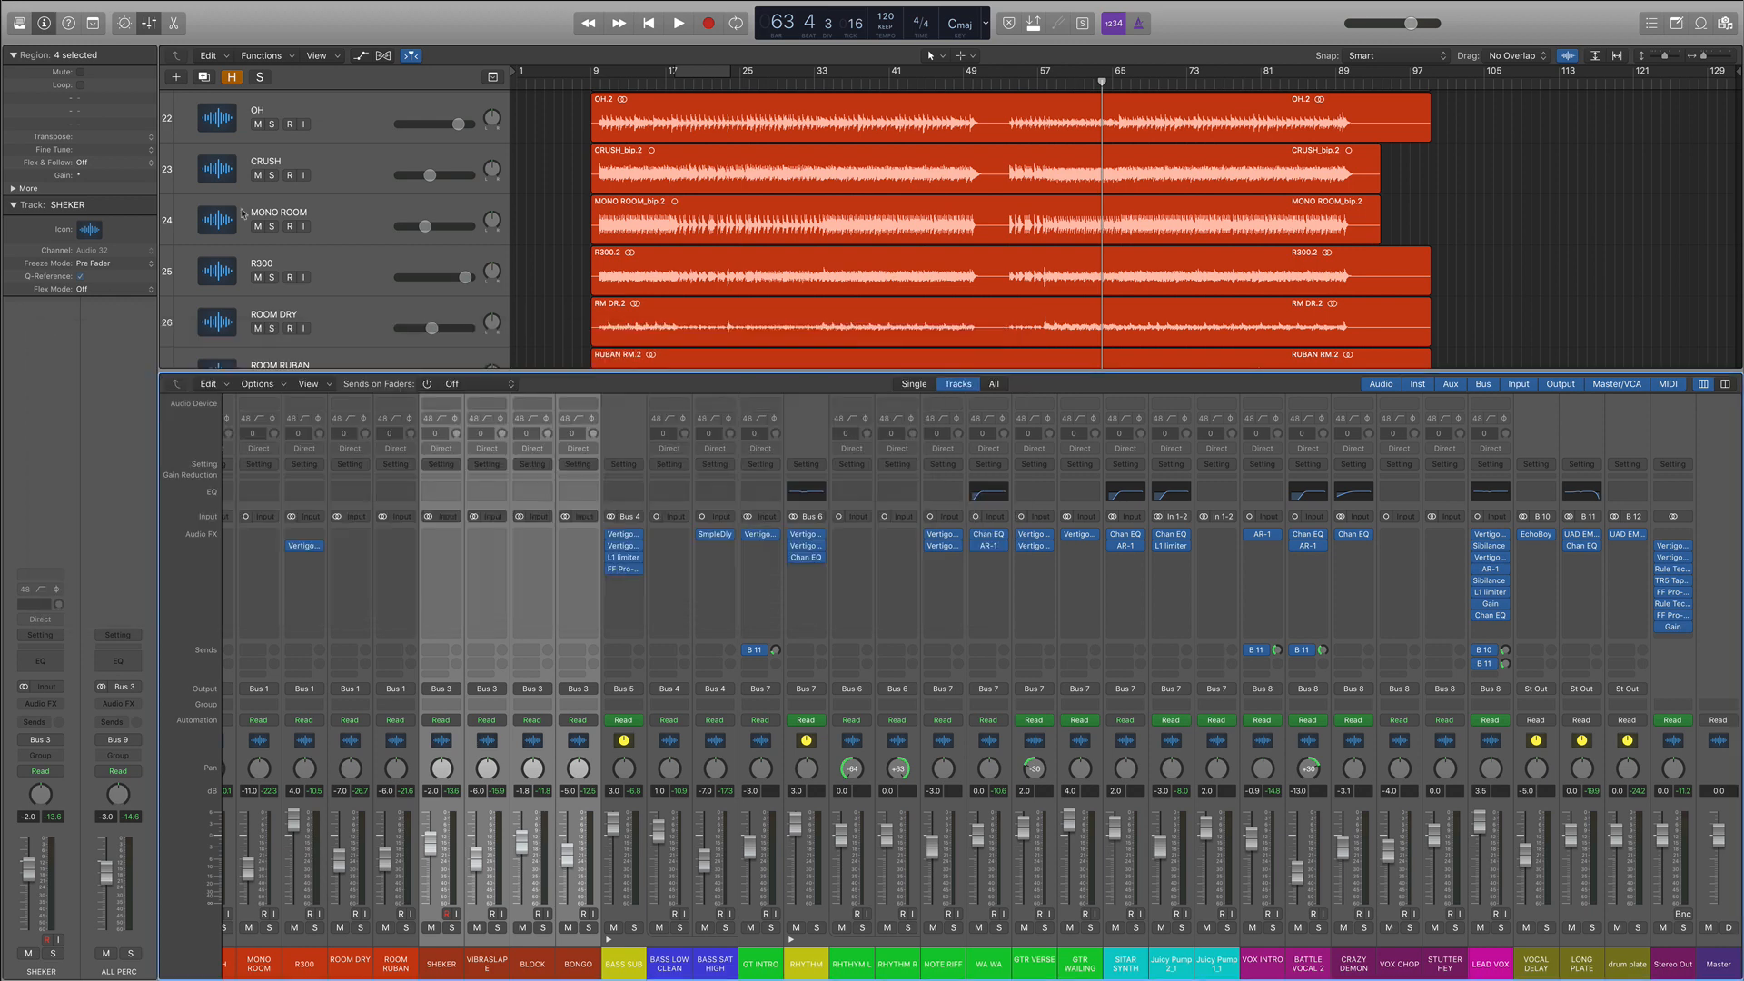
Step: Select the LEAD VOX channel, and briefly open and close the Pro-Q 3 and second Rule Tec Heritage Pro EQs on Stereo Out
key(space)
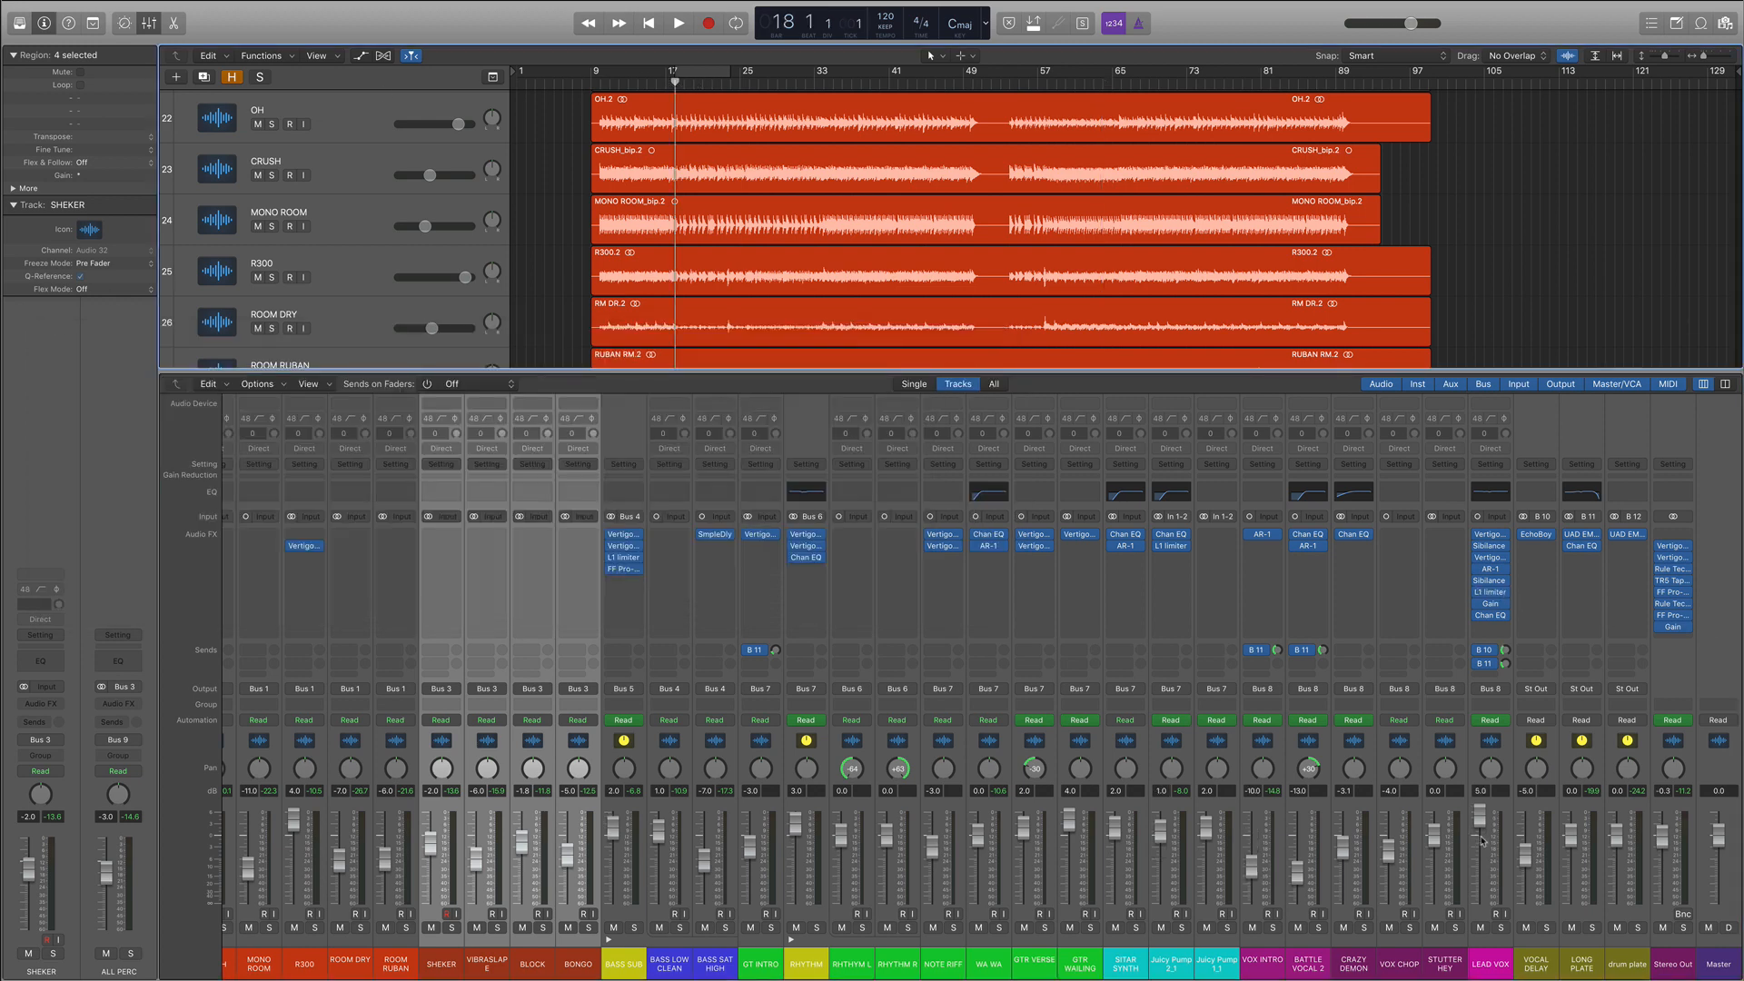
click(1499, 736)
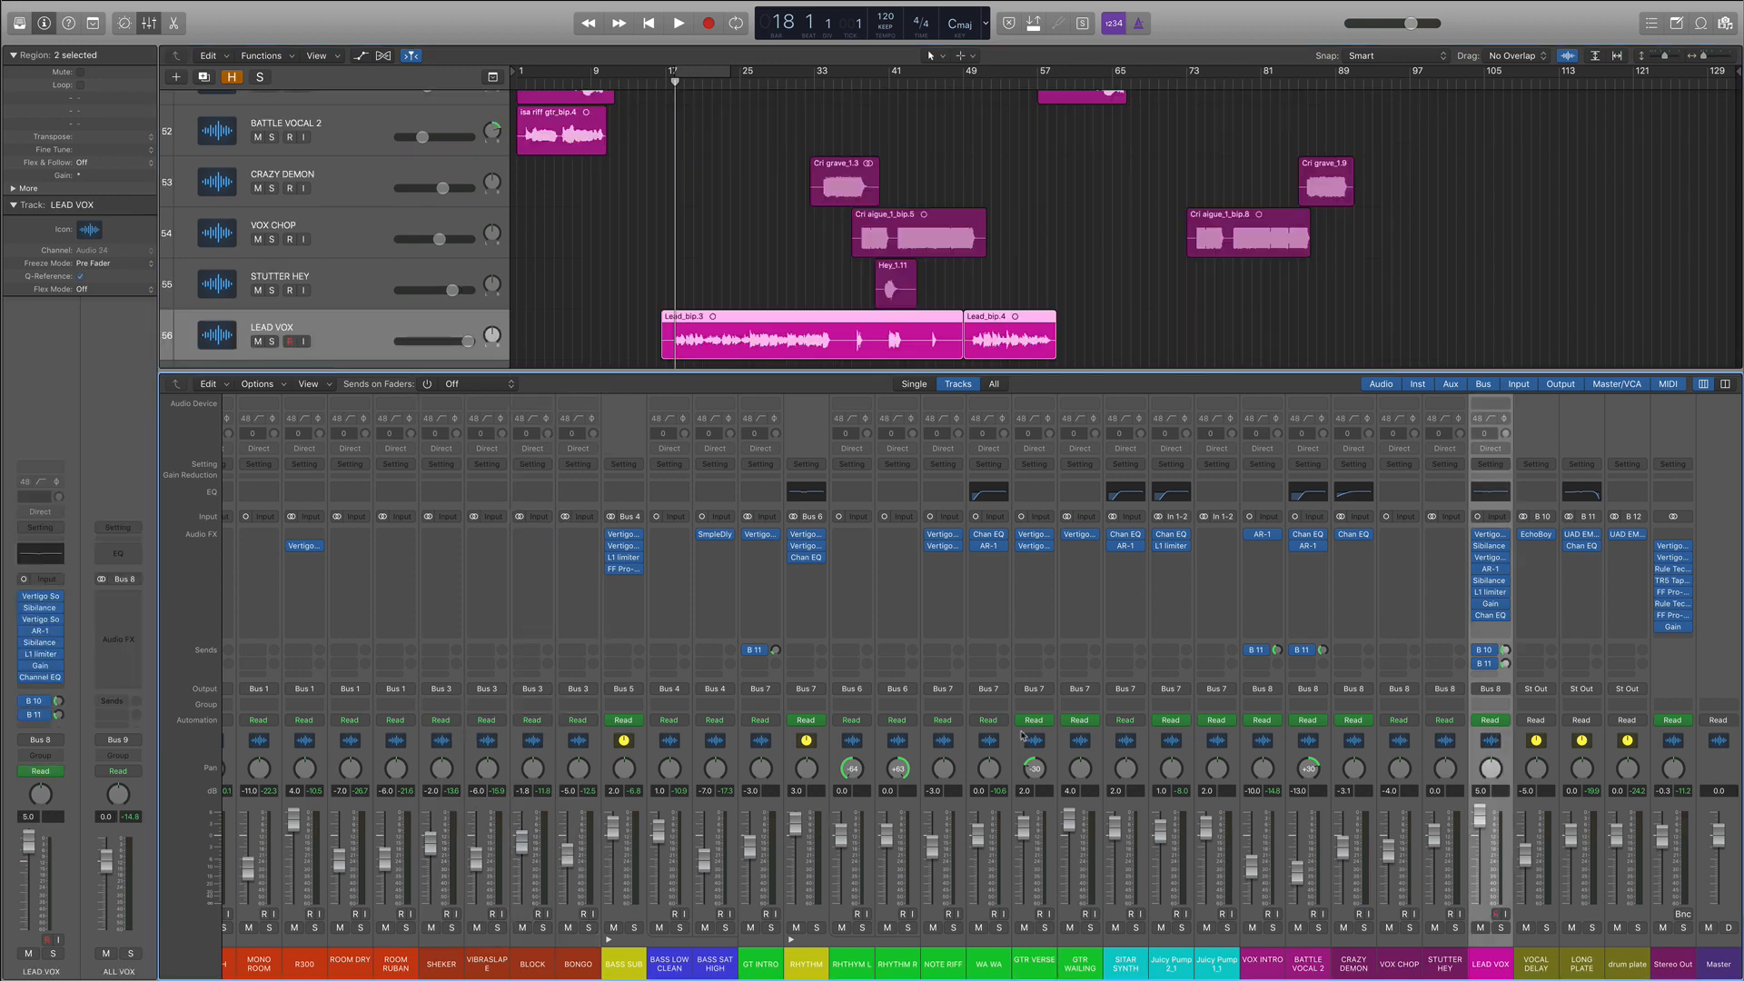
click(1674, 592)
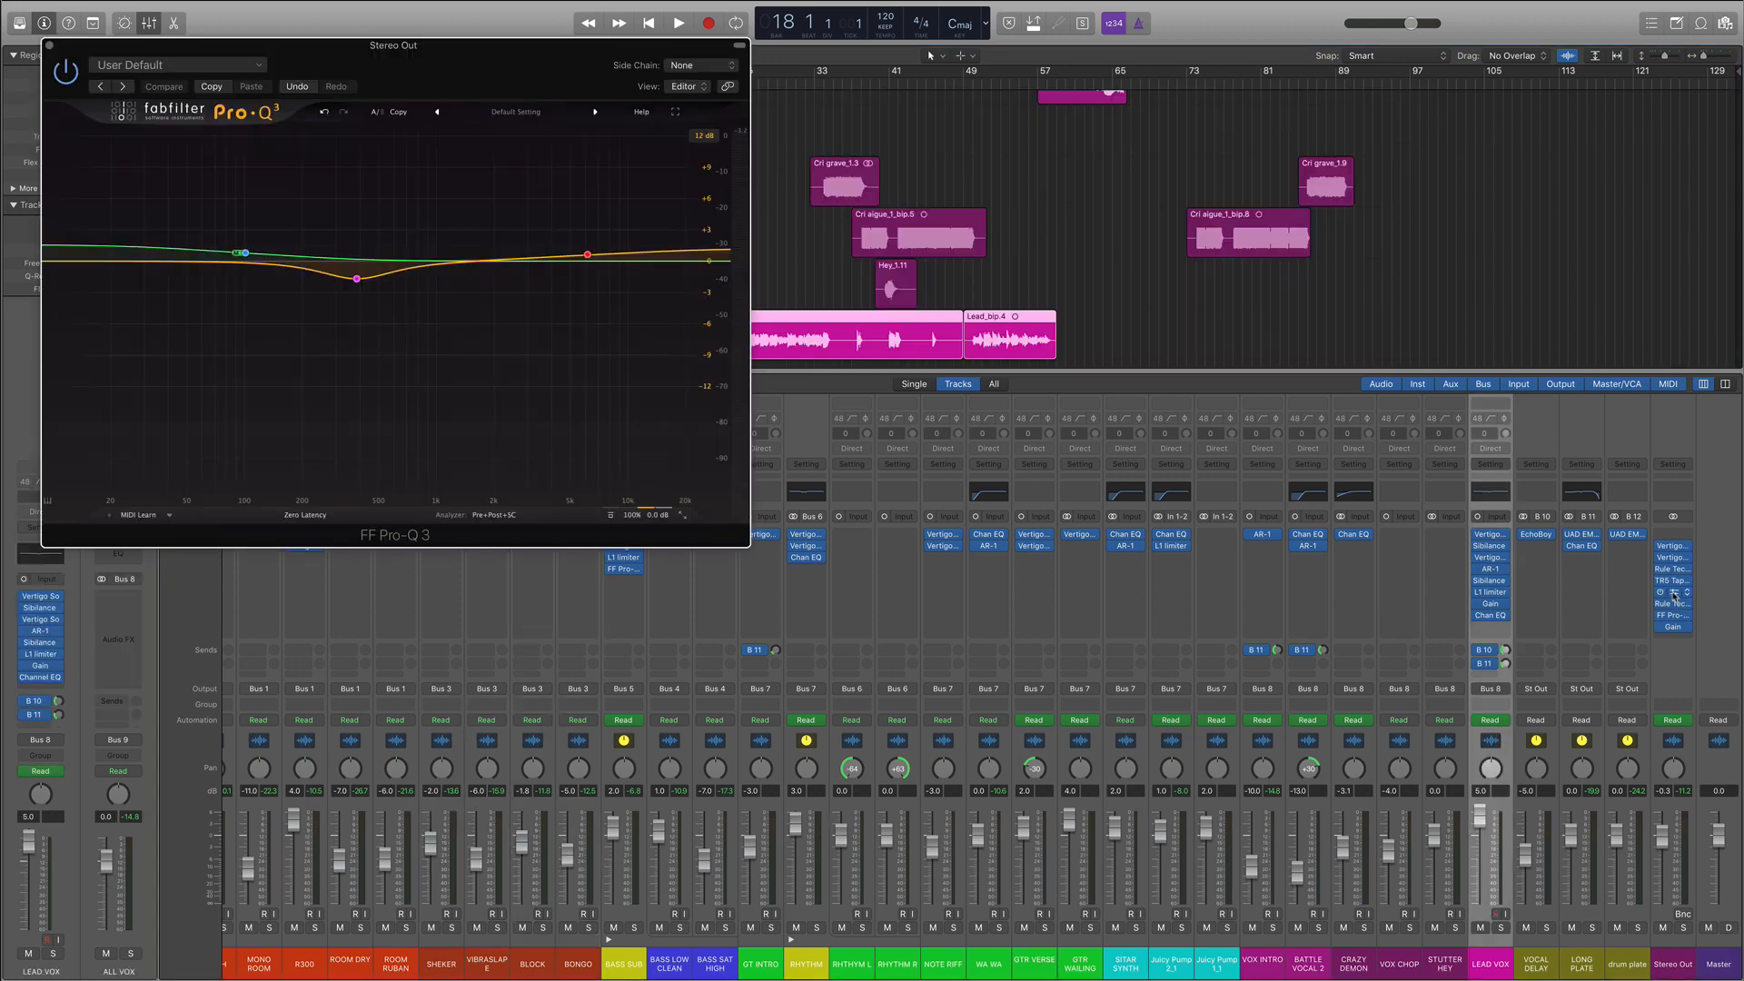
click(1673, 605)
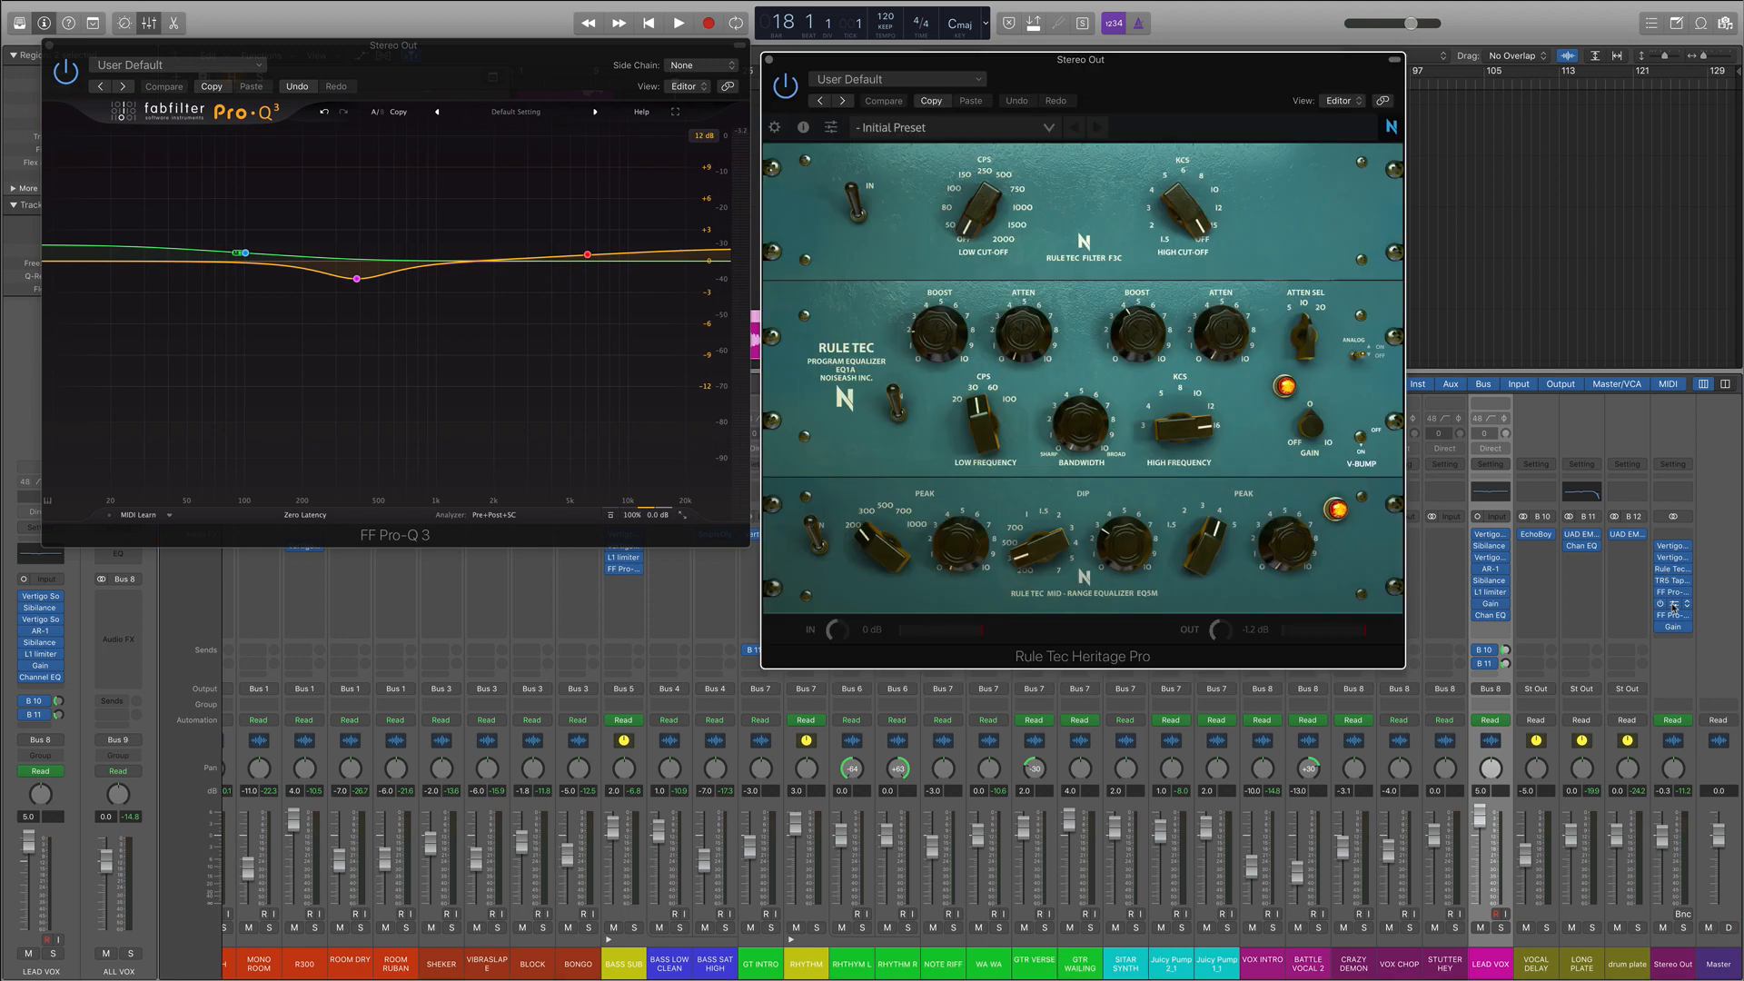
click(1674, 604)
click(1674, 592)
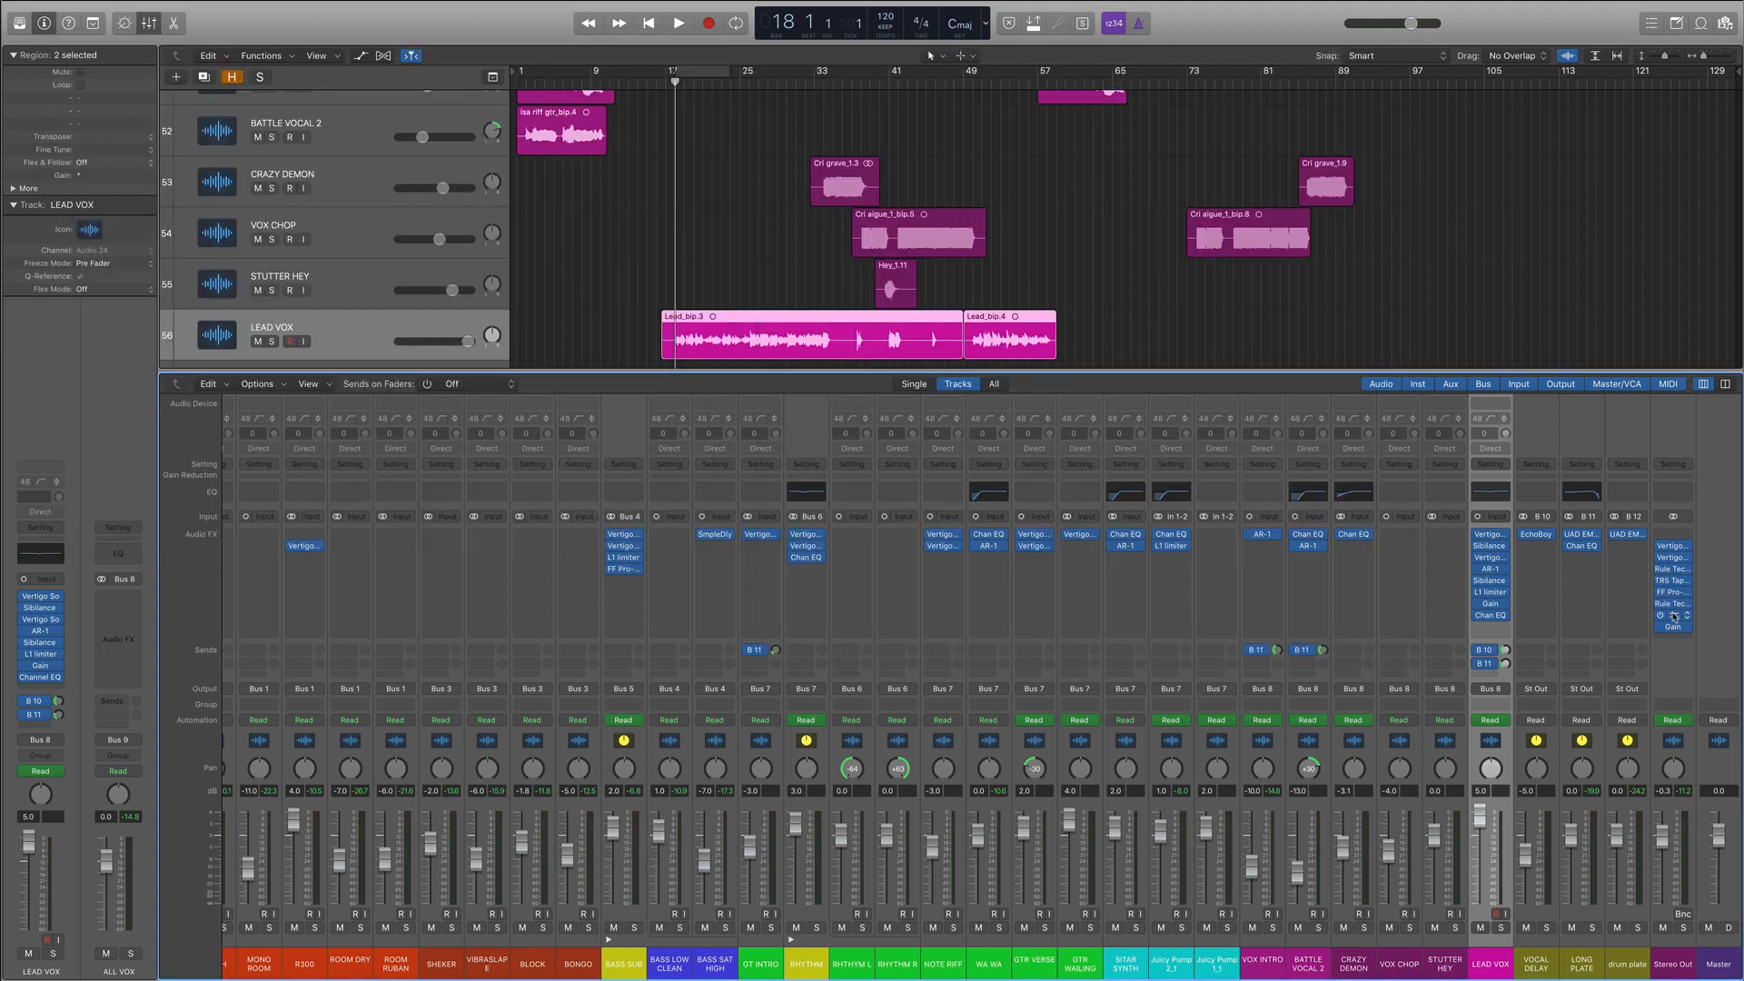
Step: Open the Pro-L 2 limiter on Stereo Out and play the mix from around bar 9 to examine its gain reduction
click(1674, 616)
drag(402, 16, 457, 252)
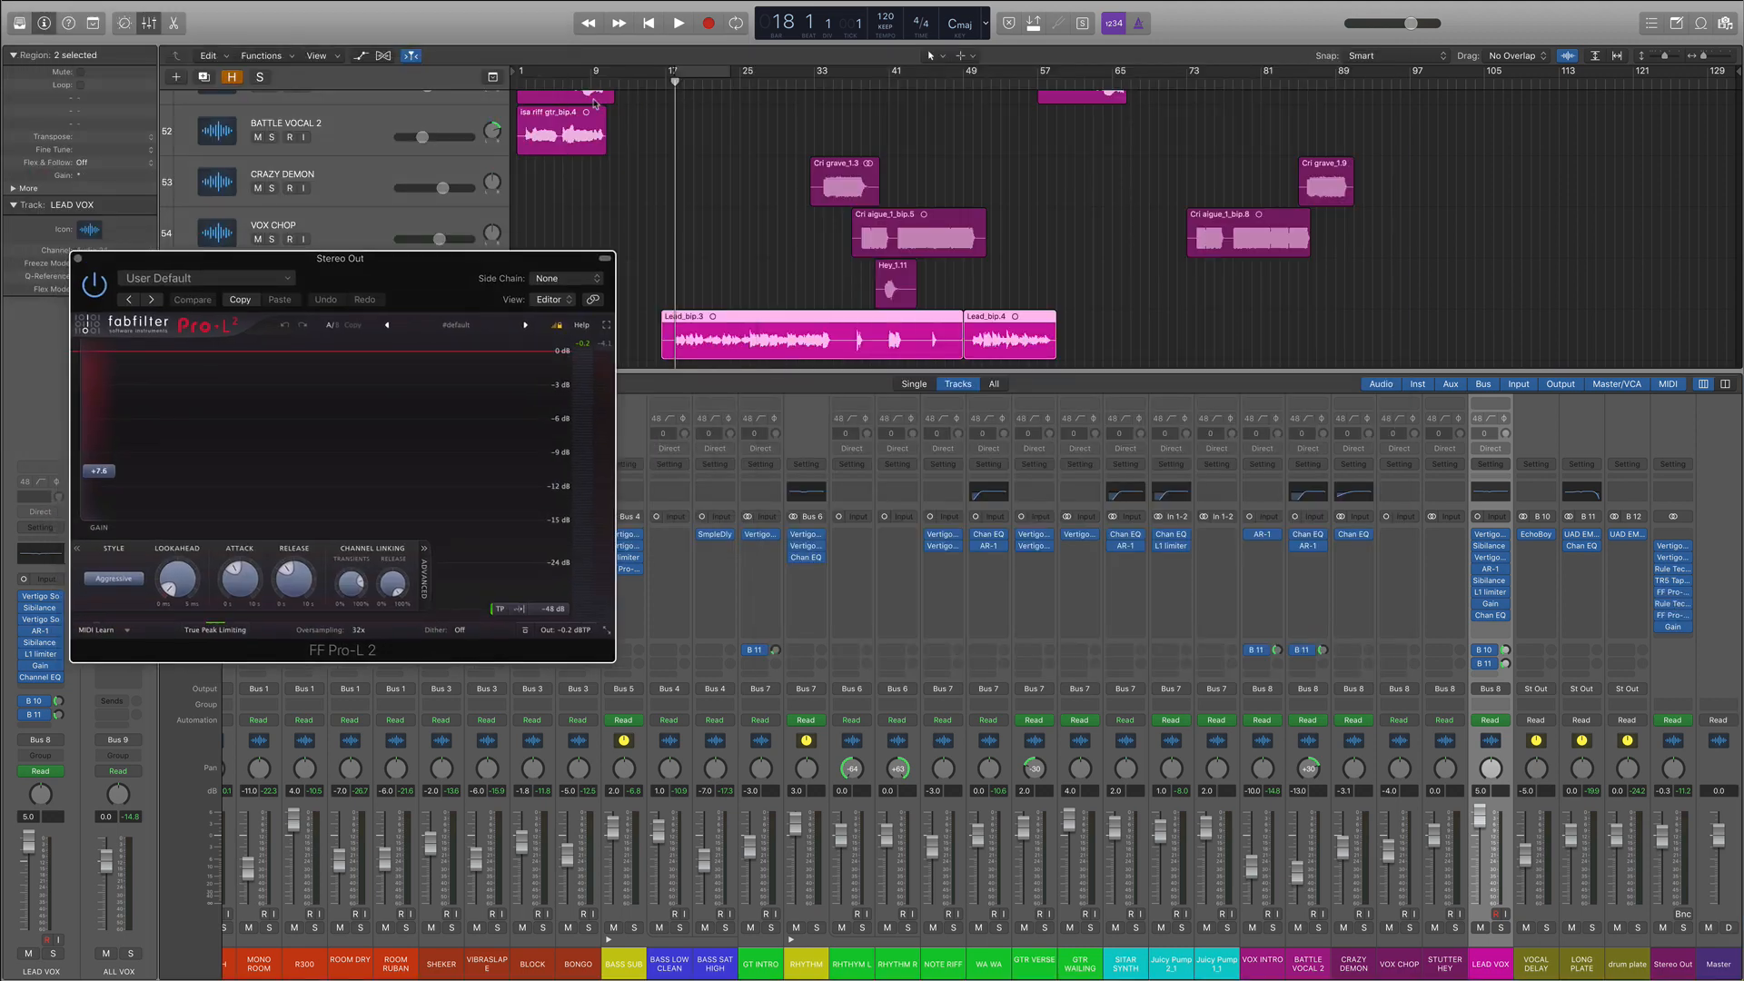
click(602, 86)
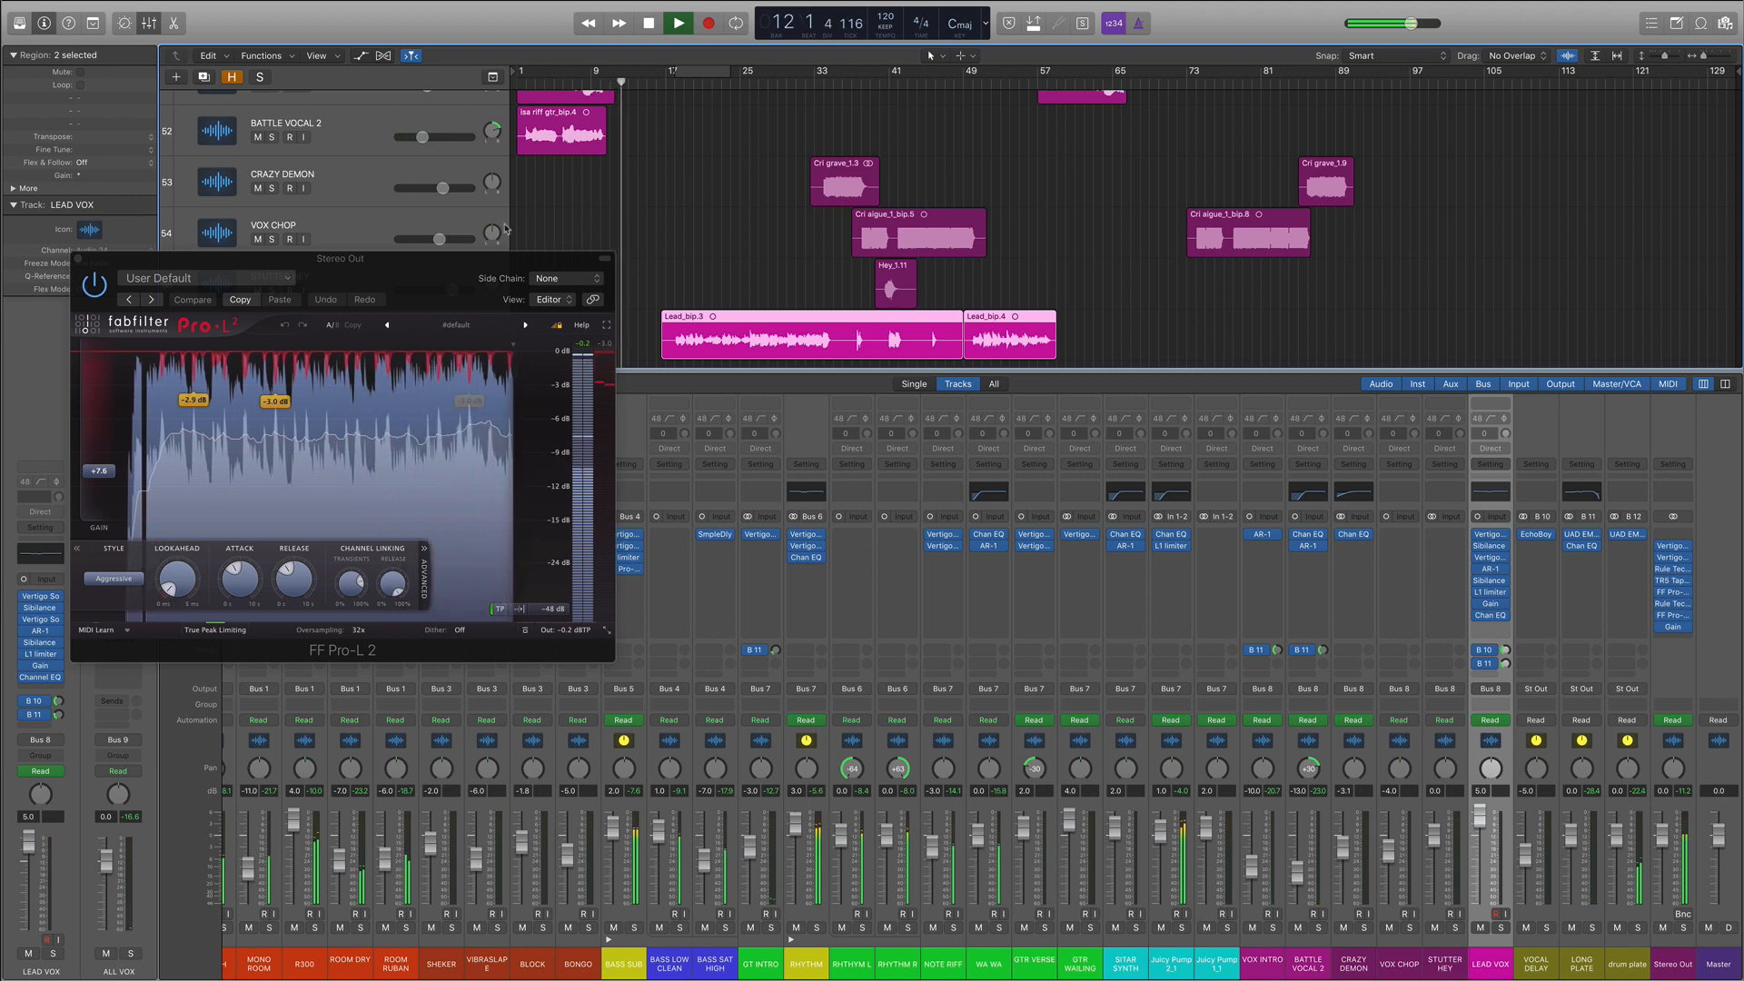
key(space)
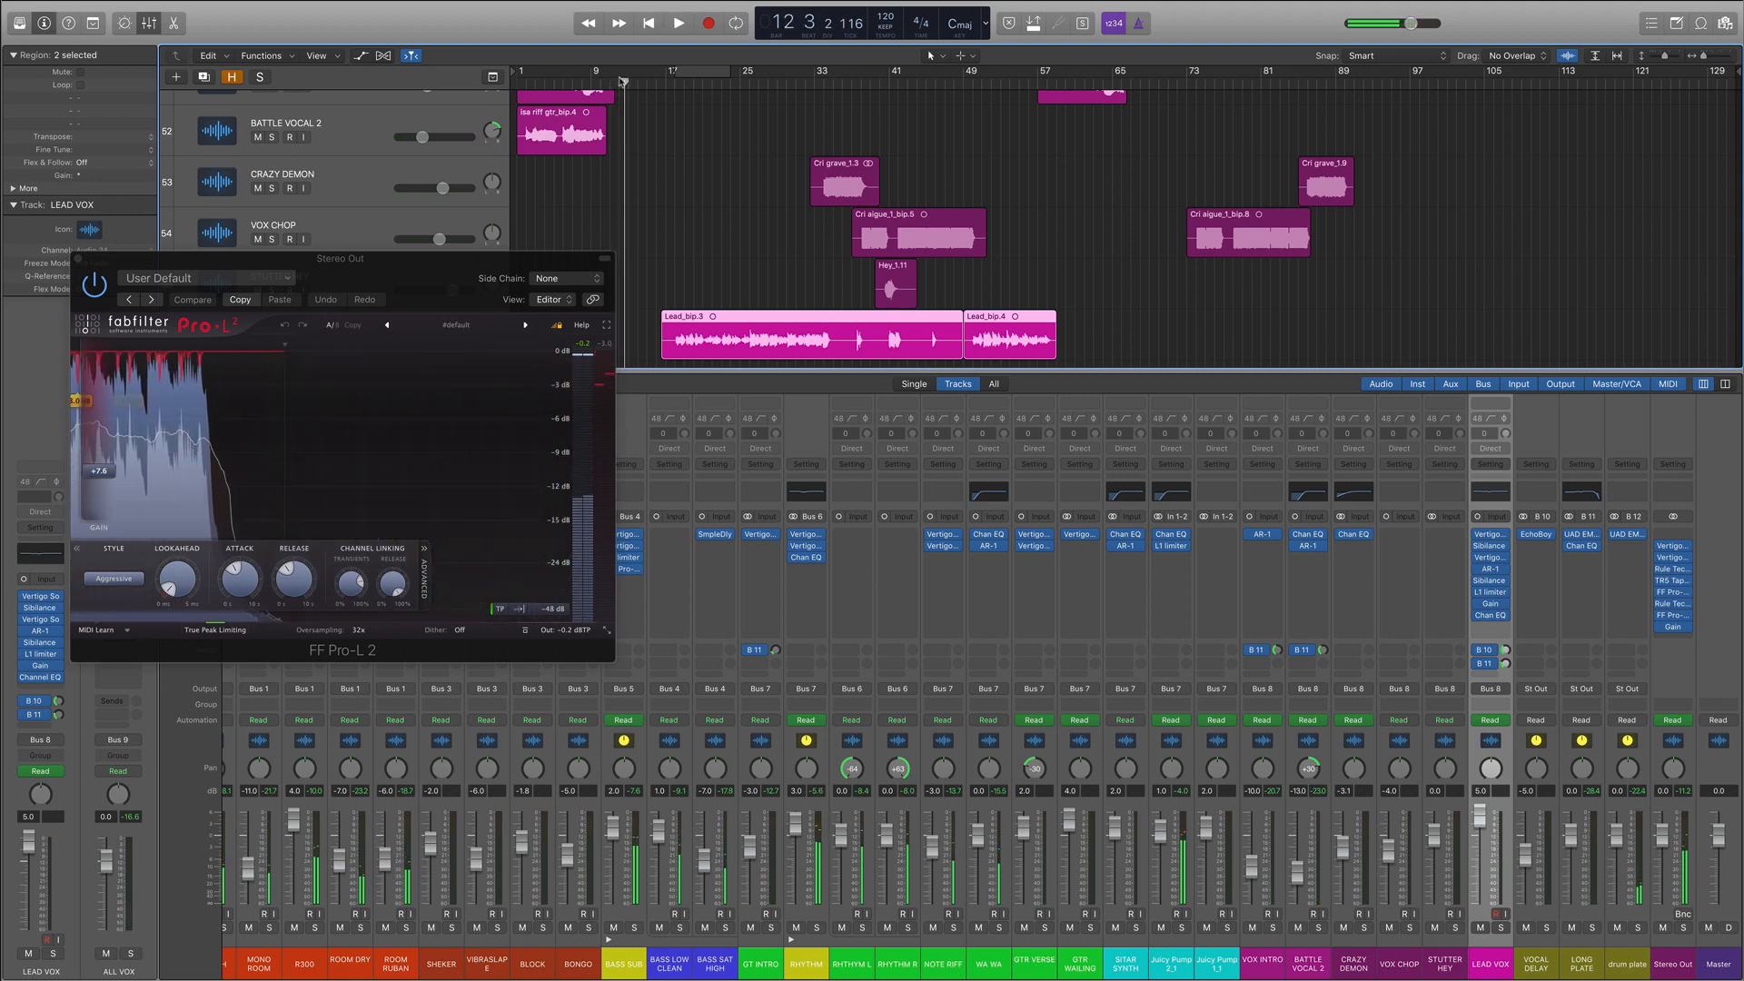
key(space)
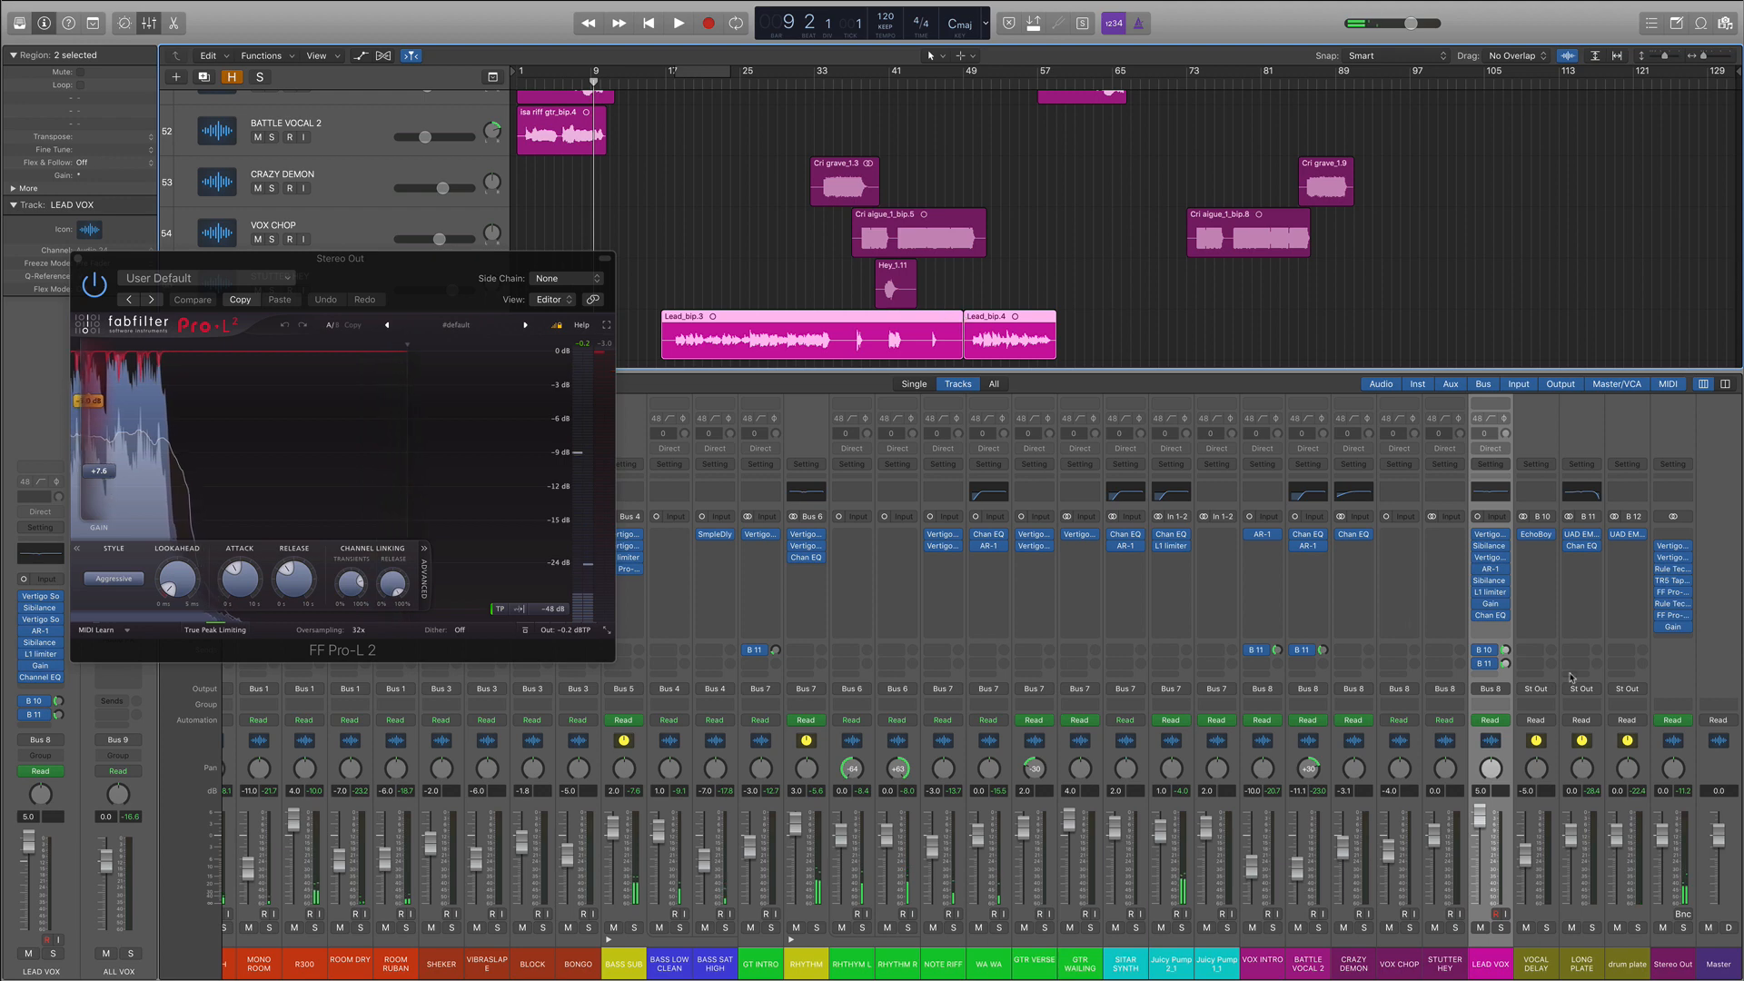
Step: Open the Gain plug-in at the end of the Stereo Out chain, examine its settings and close it
click(1676, 628)
click(1675, 627)
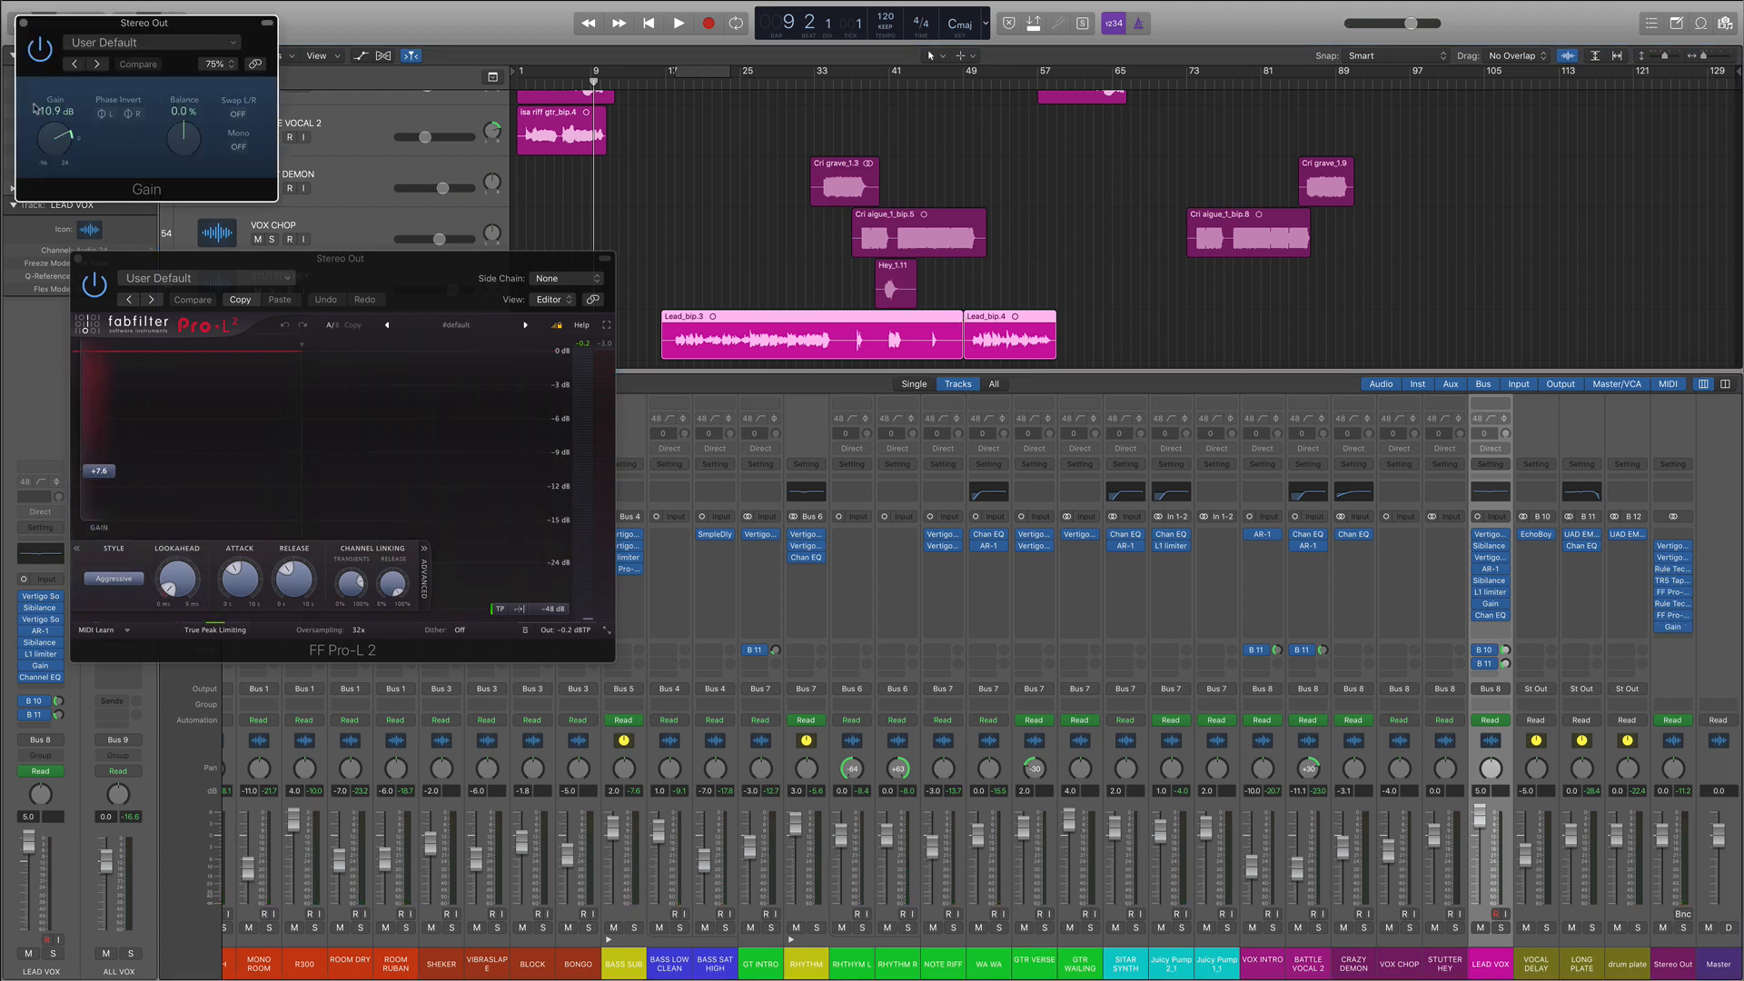
click(25, 23)
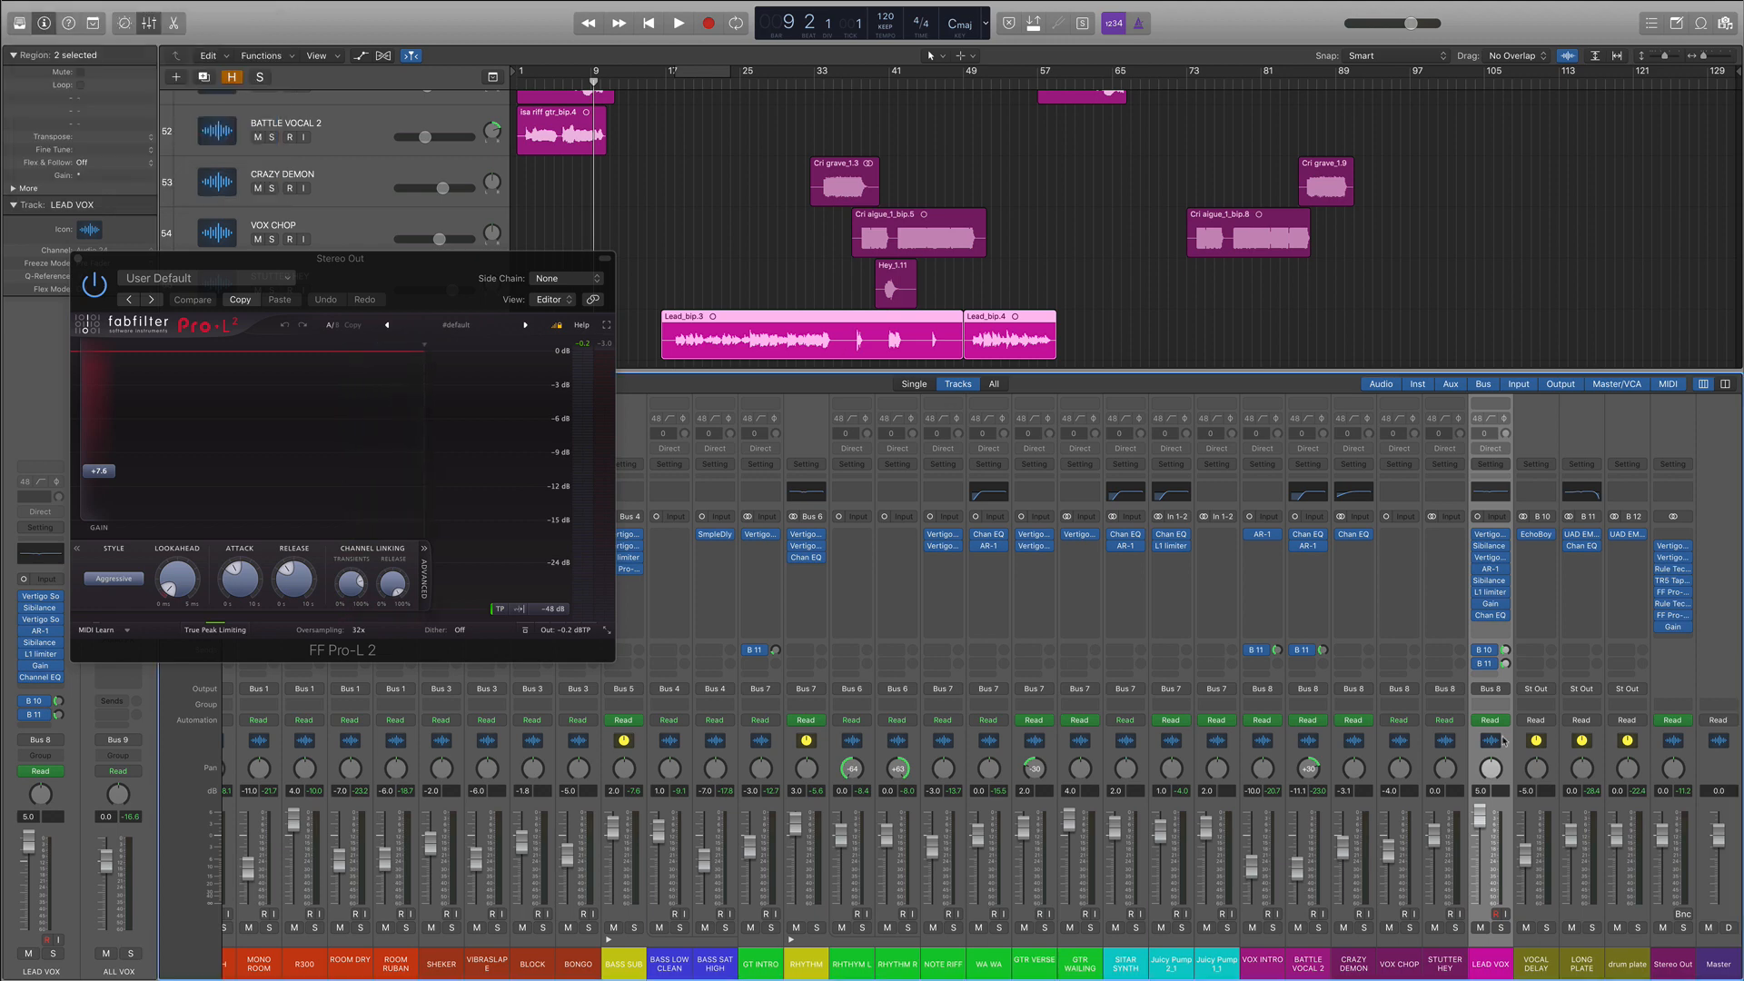
Step: Move the Gain plug-in one slot down on Stereo Out and insert a MultiMeter between Pro-L 2 and Gain
drag(1670, 628, 1675, 637)
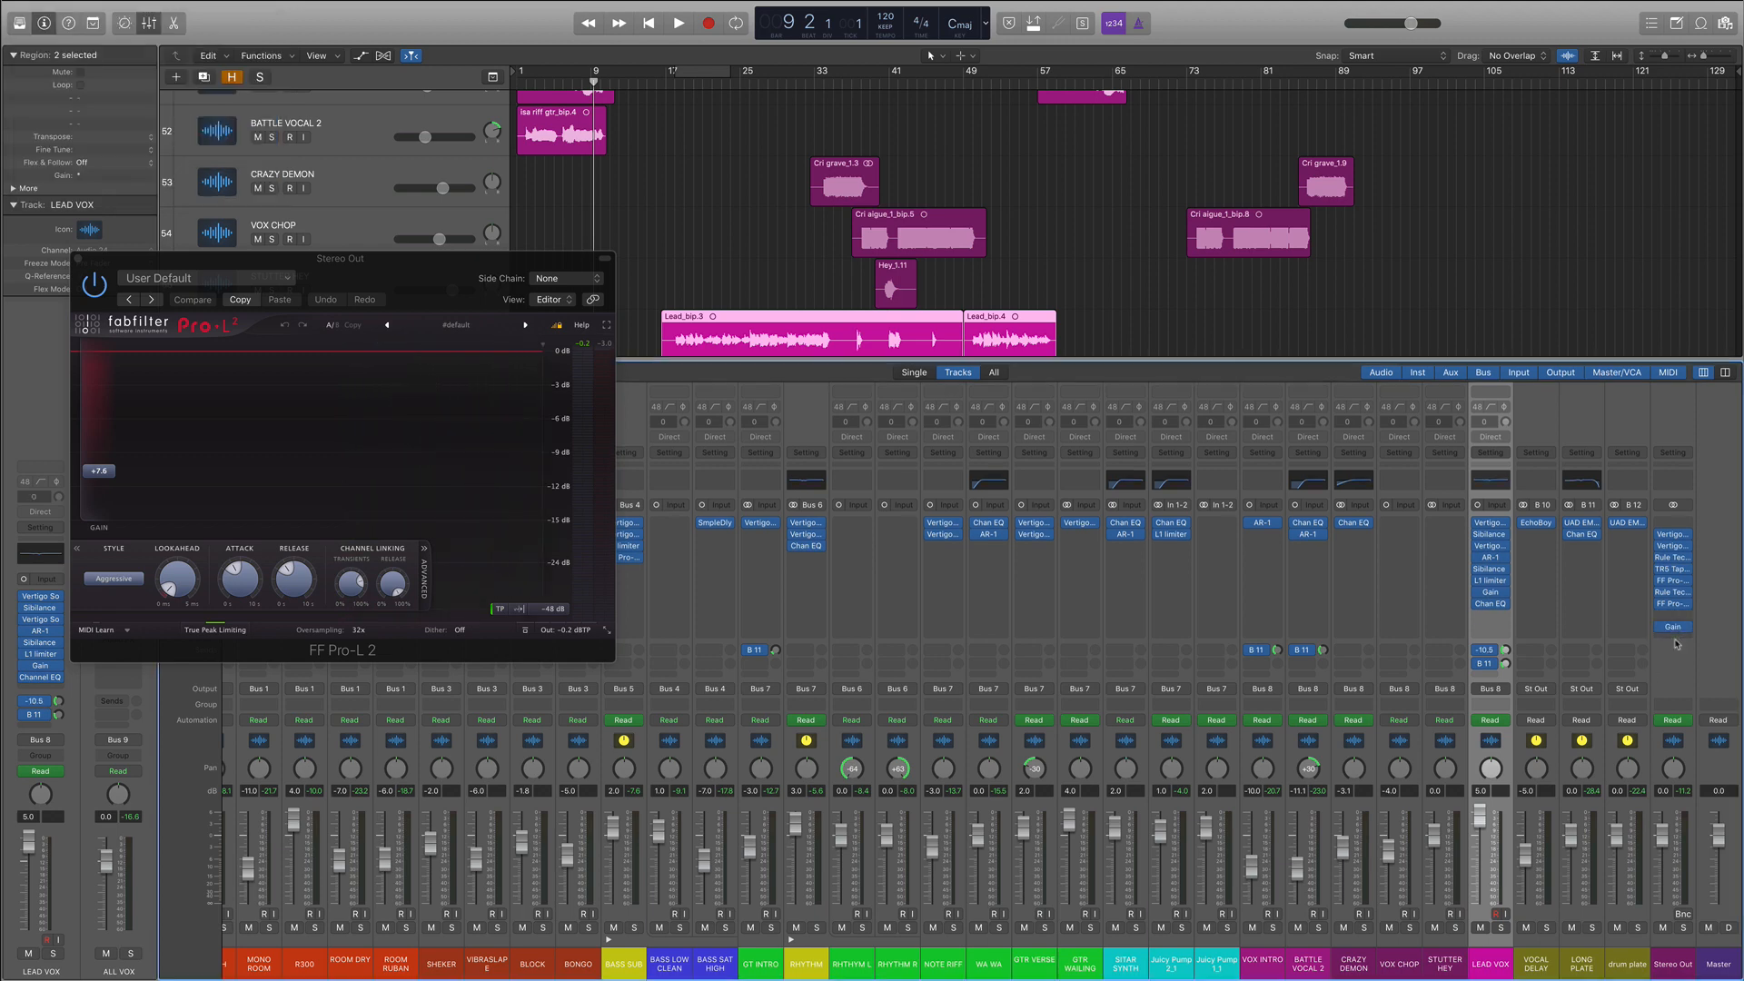
click(1685, 621)
mouse_move(1657, 888)
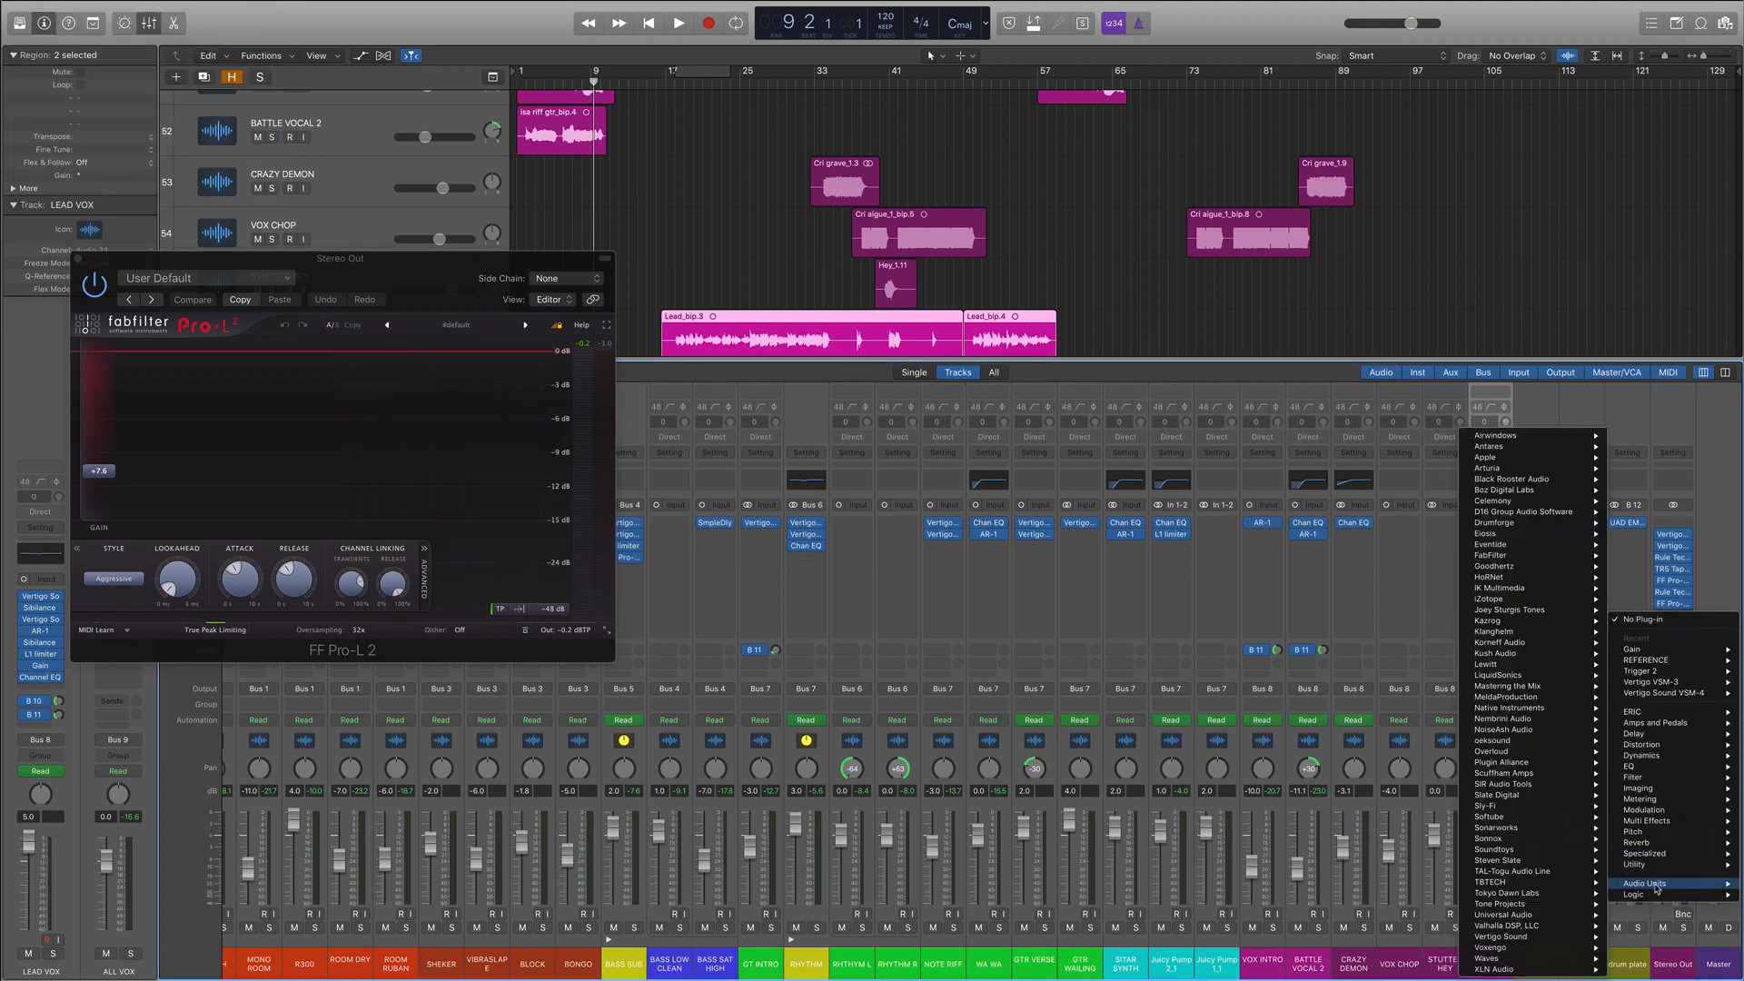
mouse_move(1655, 844)
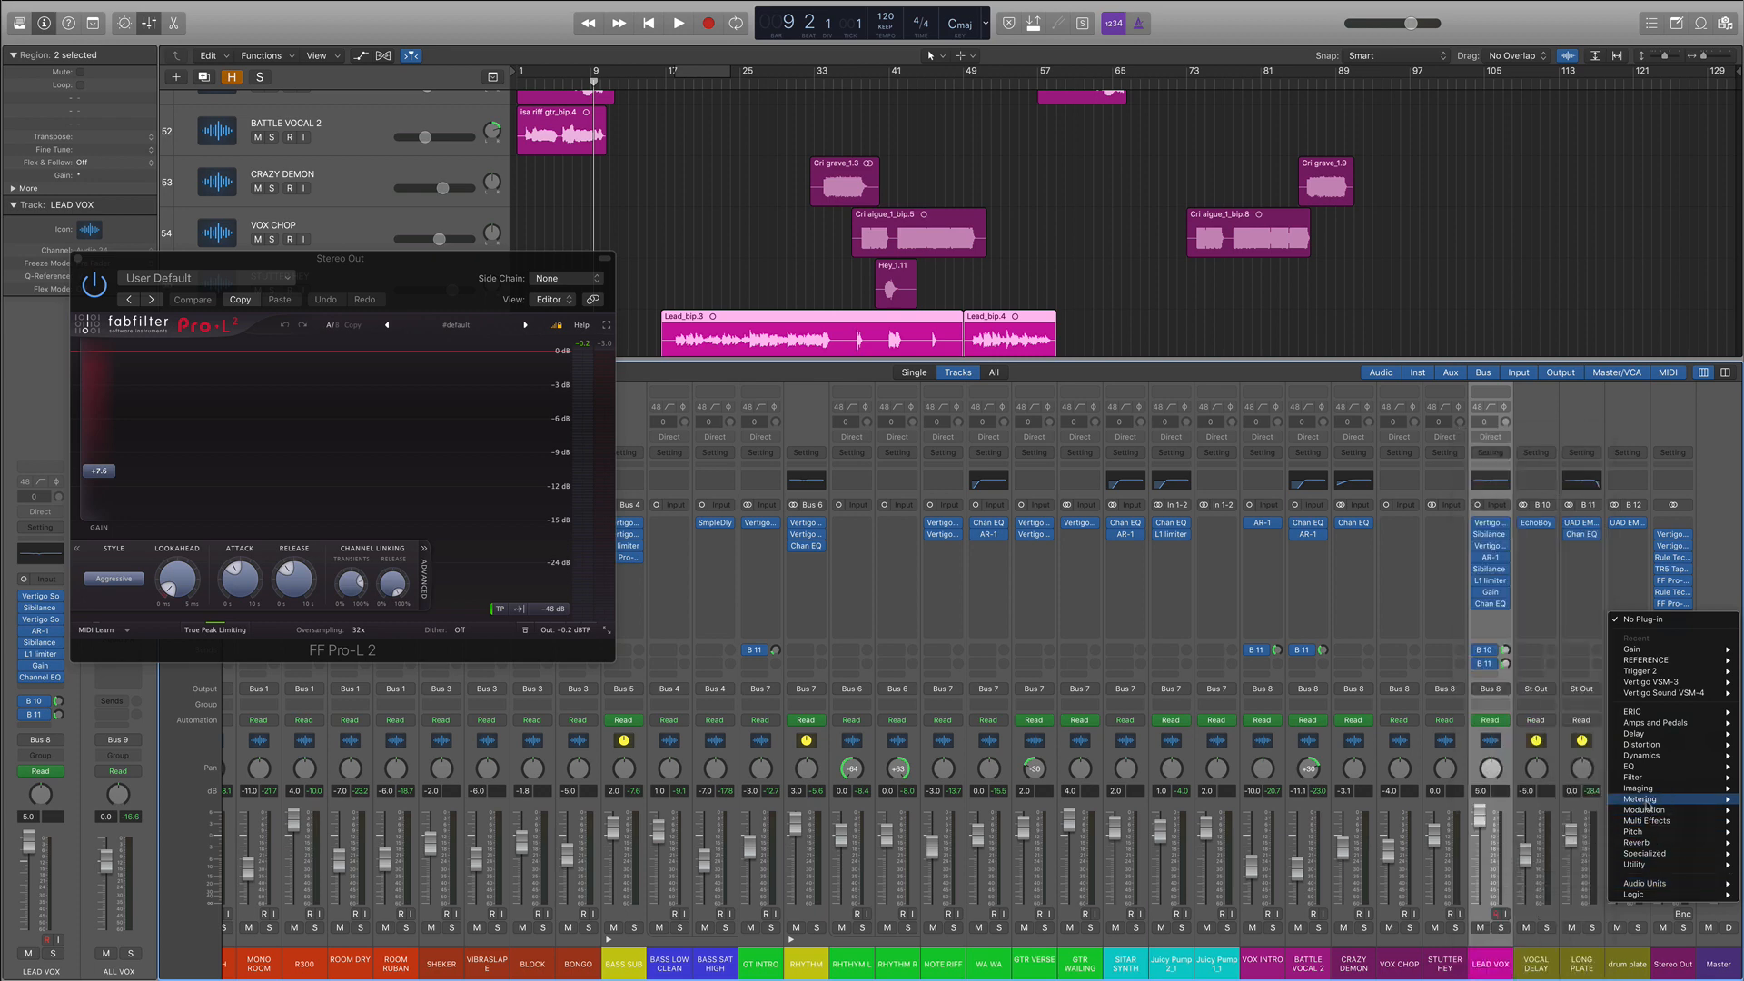
mouse_move(1640, 799)
mouse_move(1544, 843)
click(1472, 843)
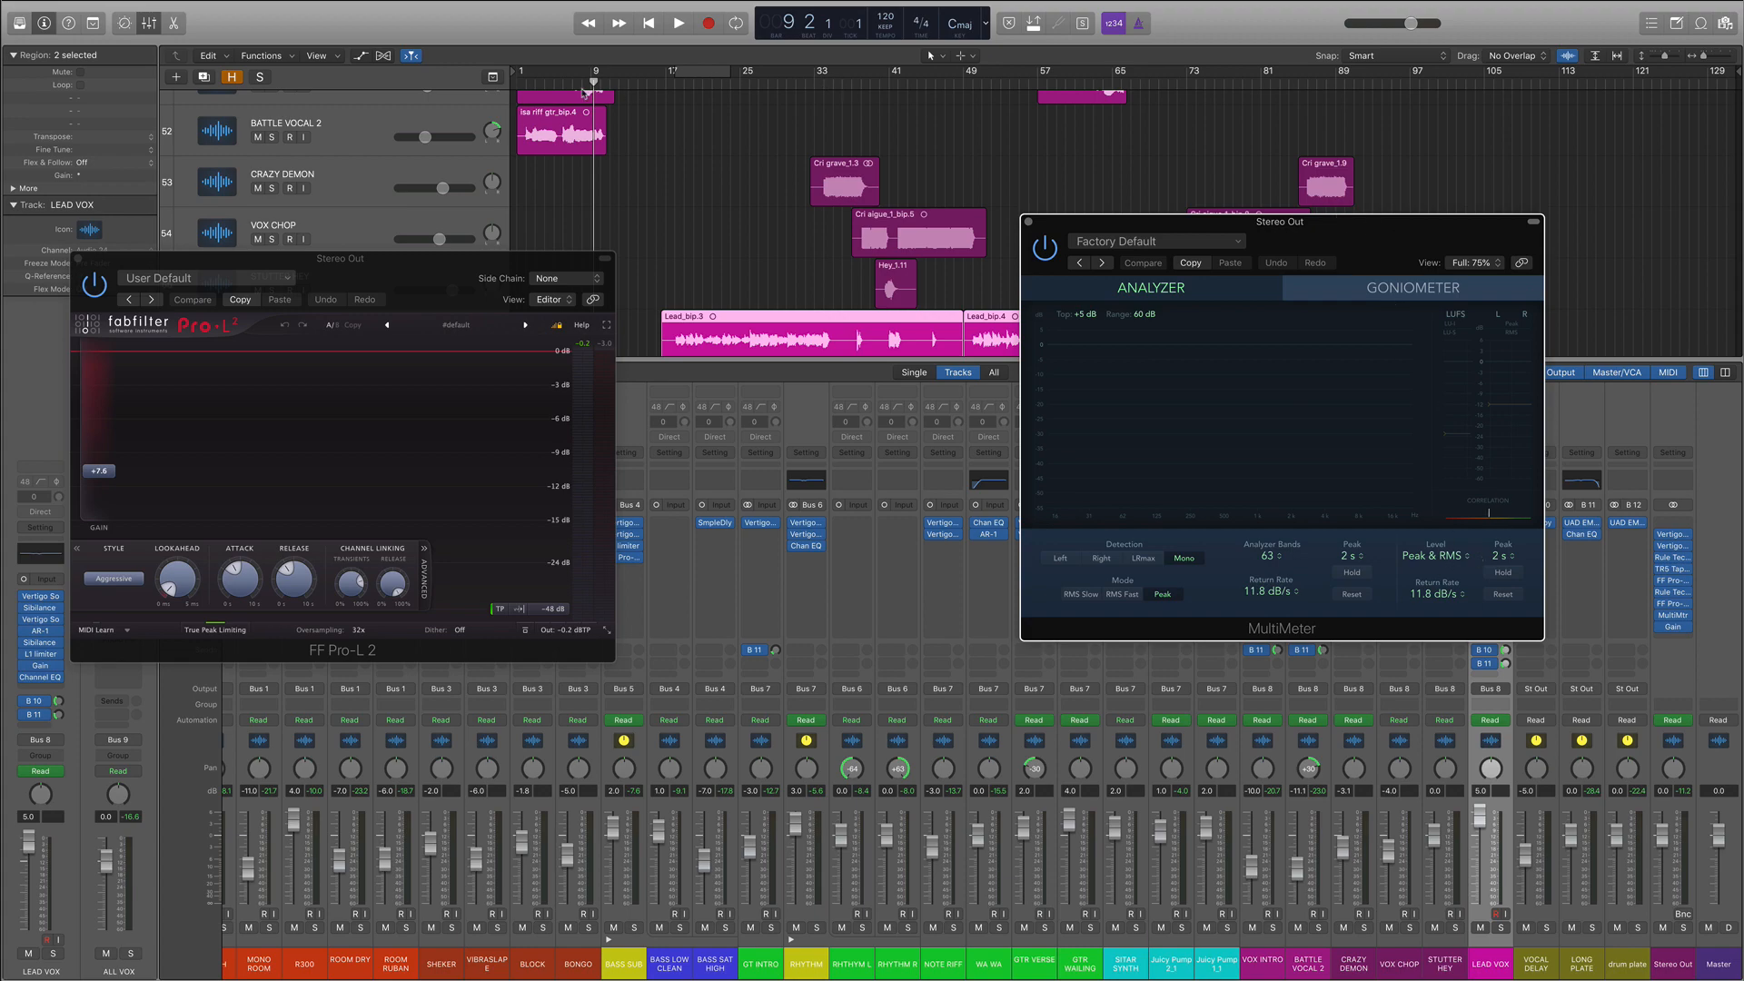
Step: Play the mix to check its level on the MultiMeter and Pro-L 2, and close both plug-in windows
key(space)
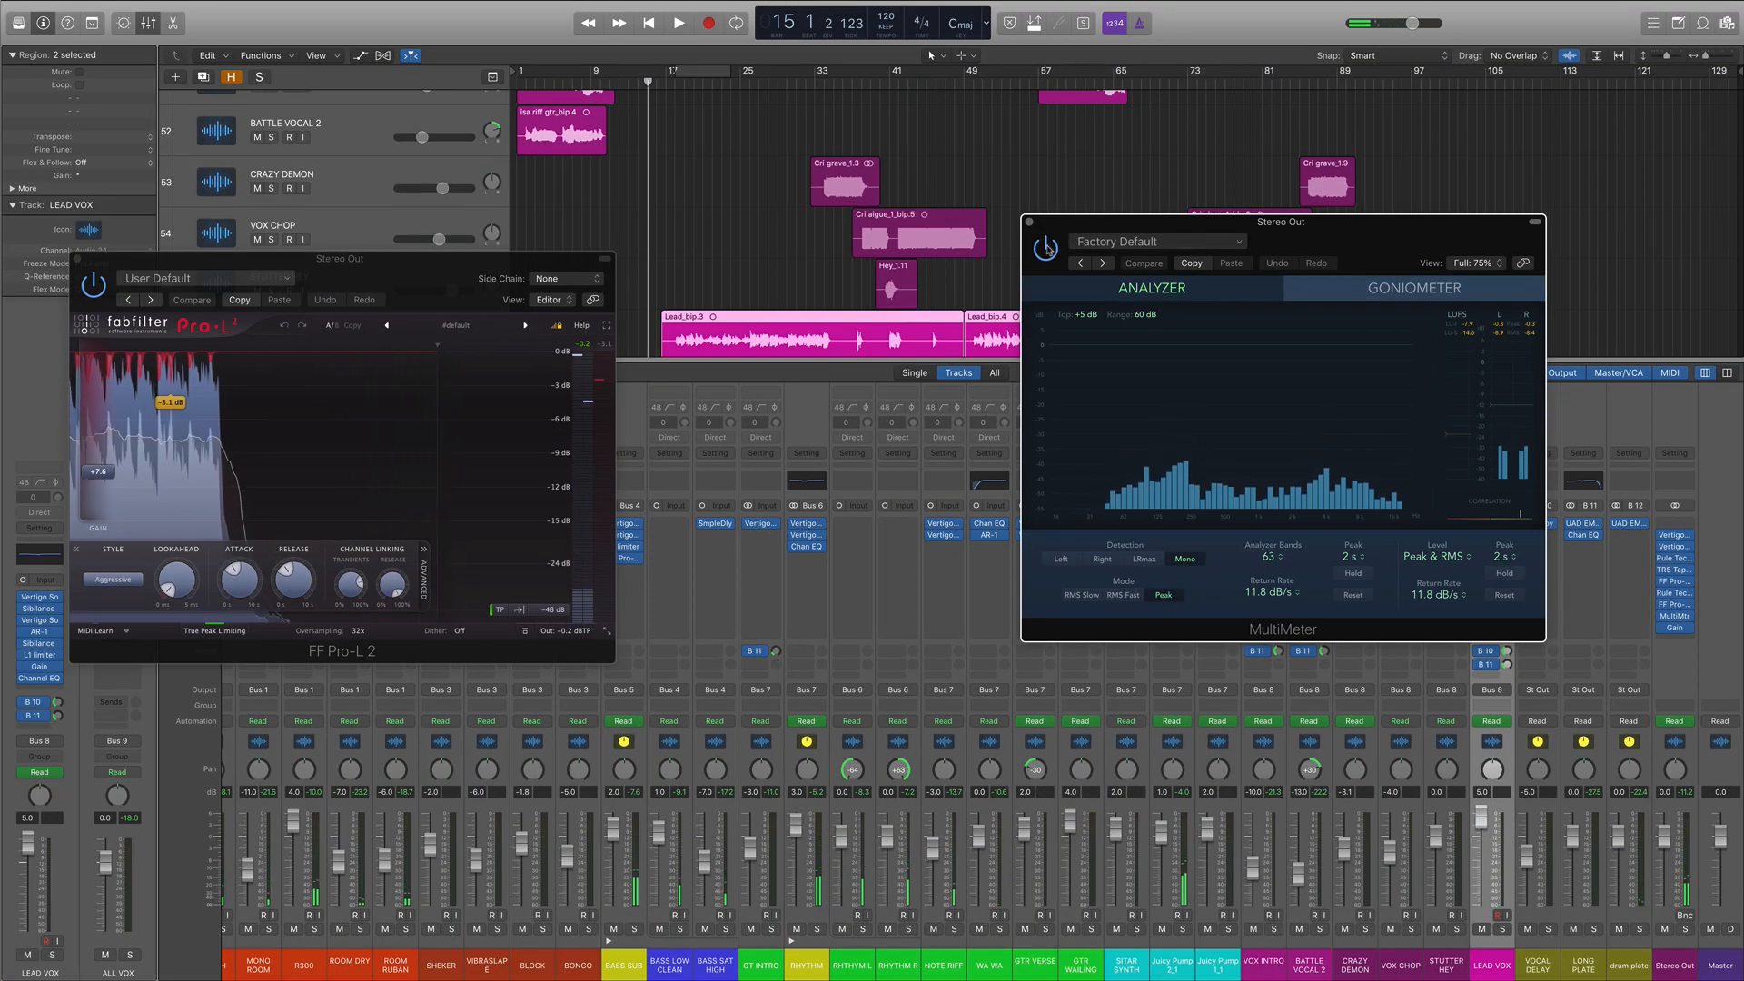
click(1028, 221)
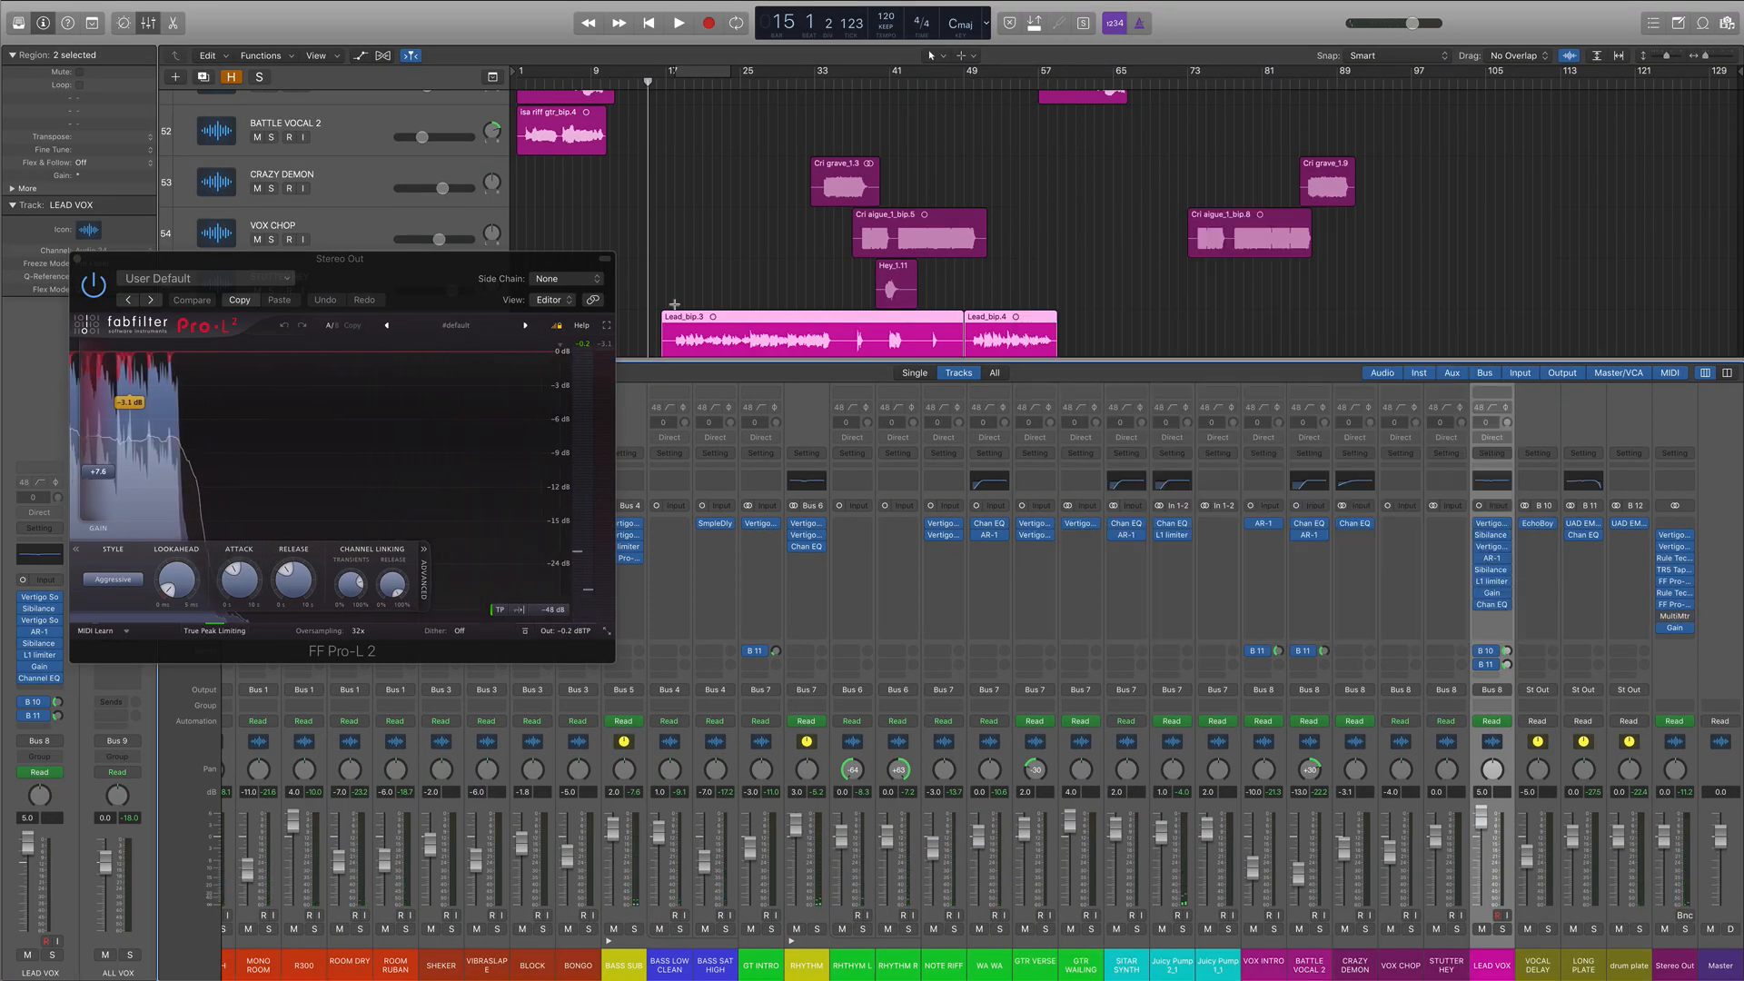
drag(441, 266, 678, 289)
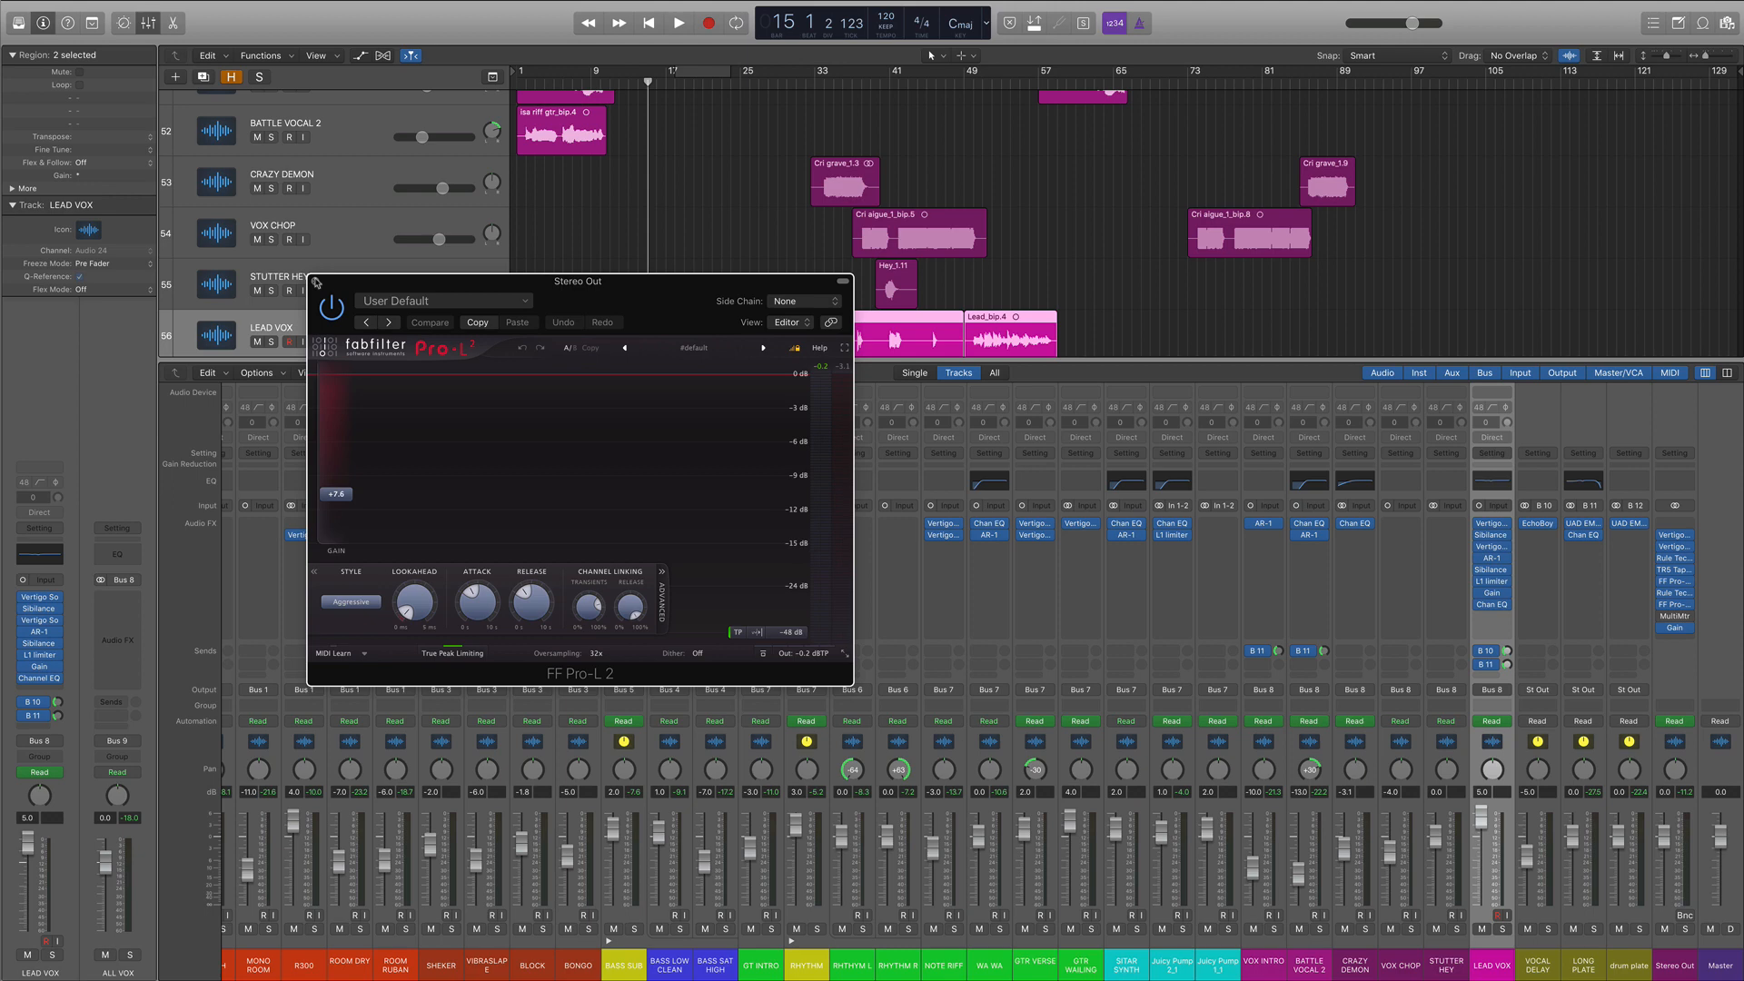
click(315, 282)
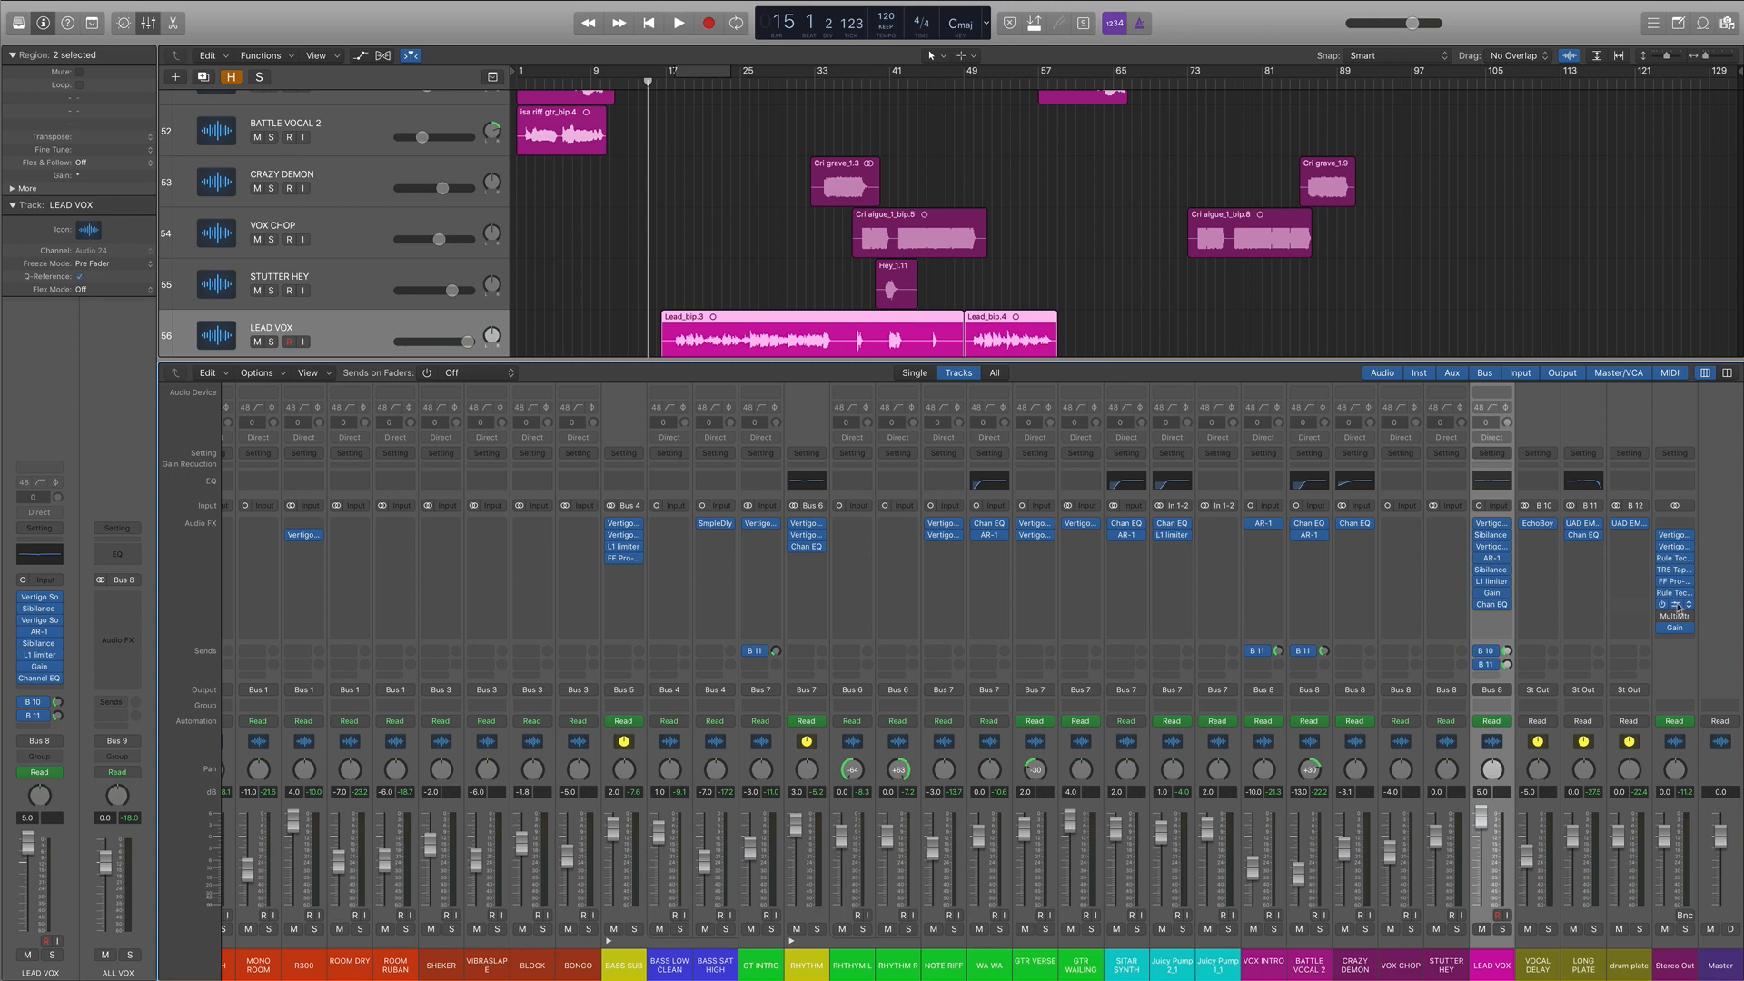
click(1678, 608)
click(1677, 608)
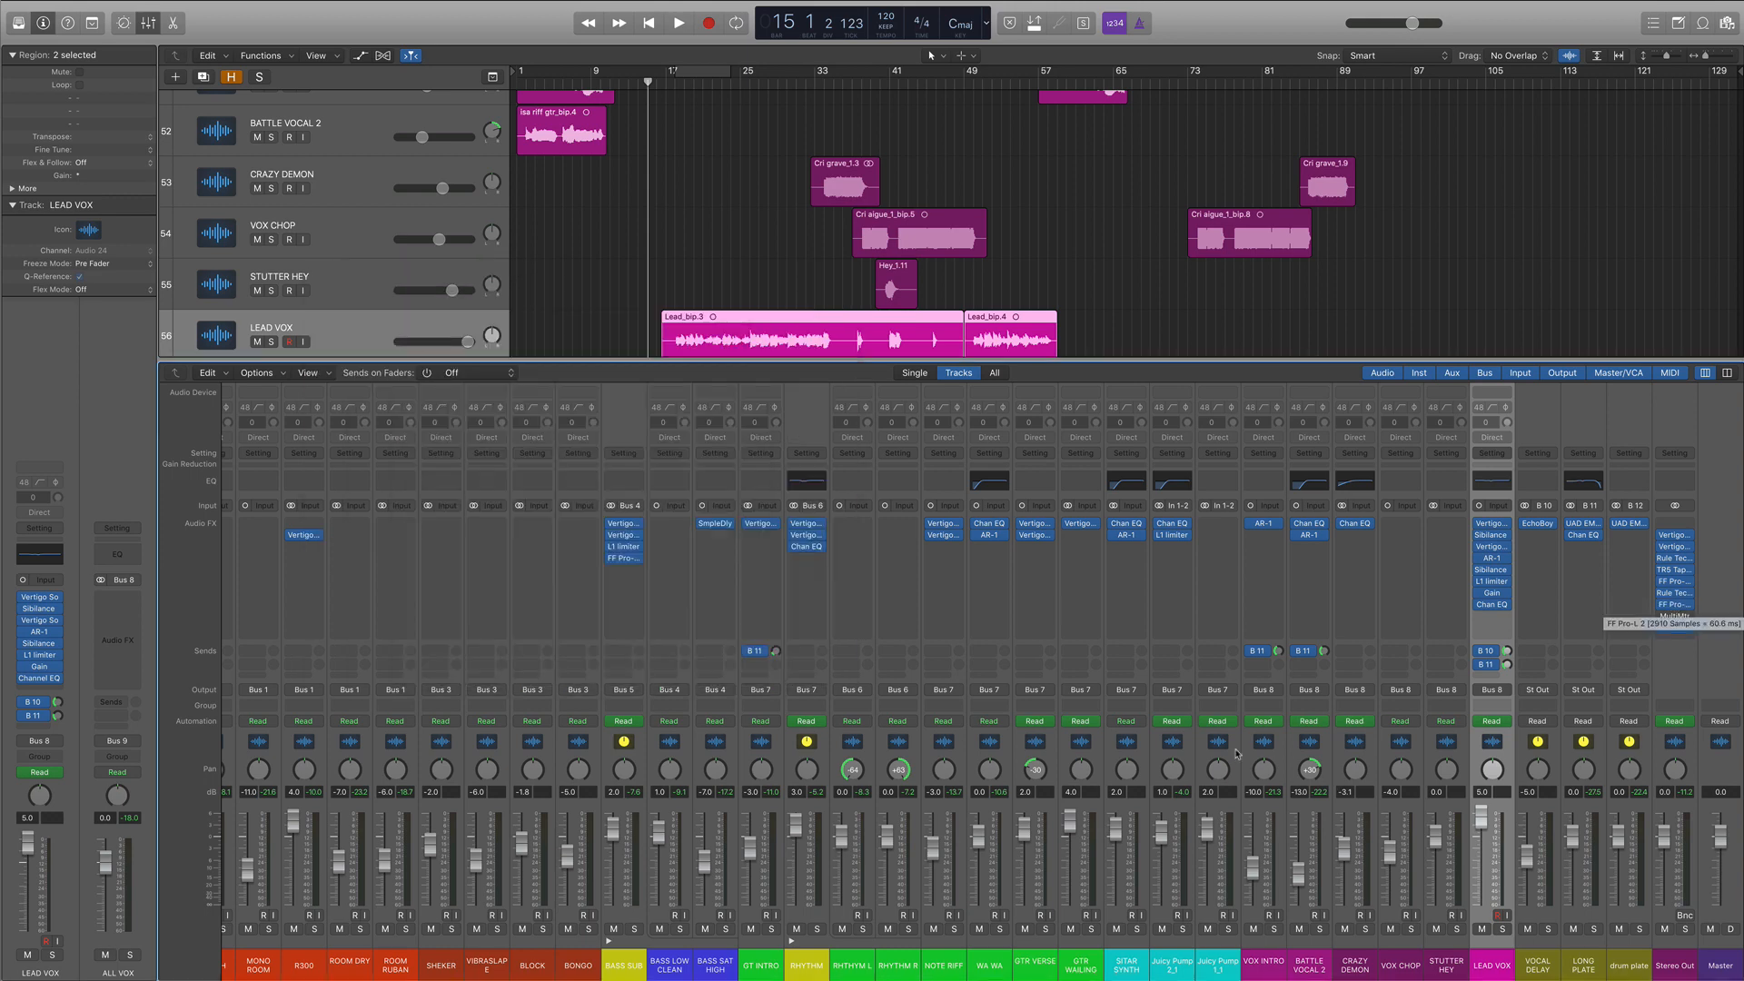
Step: Review the channel strips across the mixer, from the ALL MUSIC bus through the drums and instruments to Stereo Out
scroll(1237, 754, left, 10)
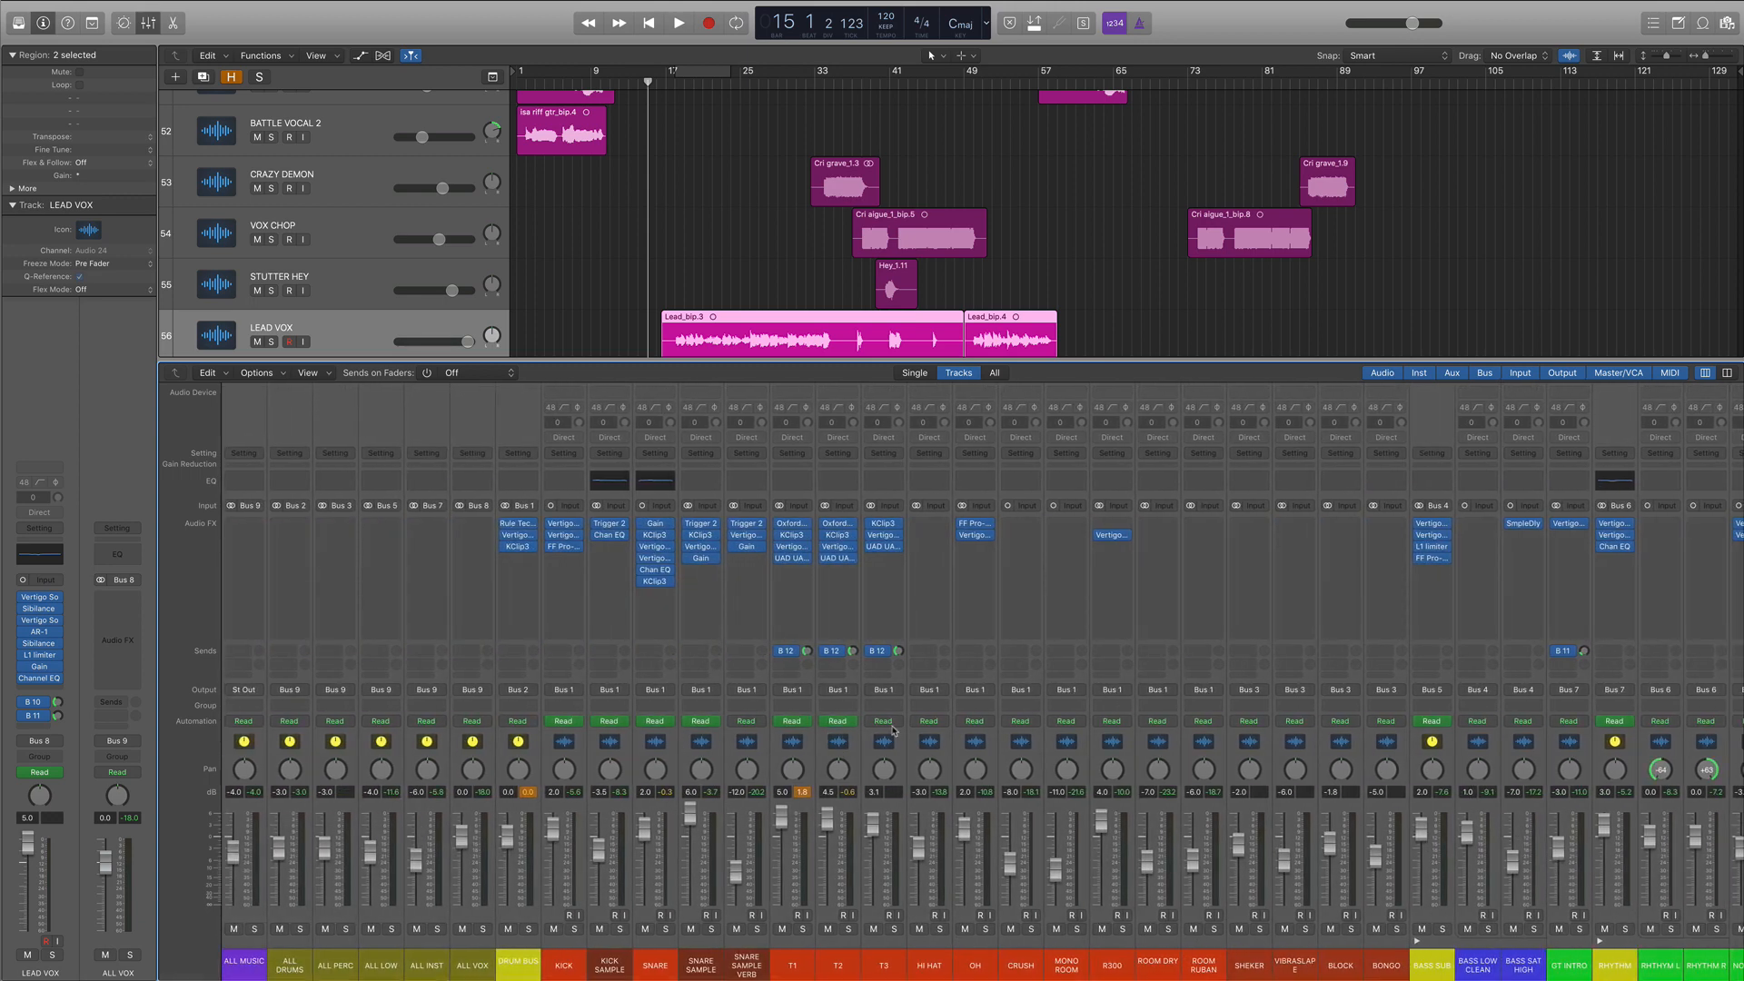
scroll(894, 730, right, 10)
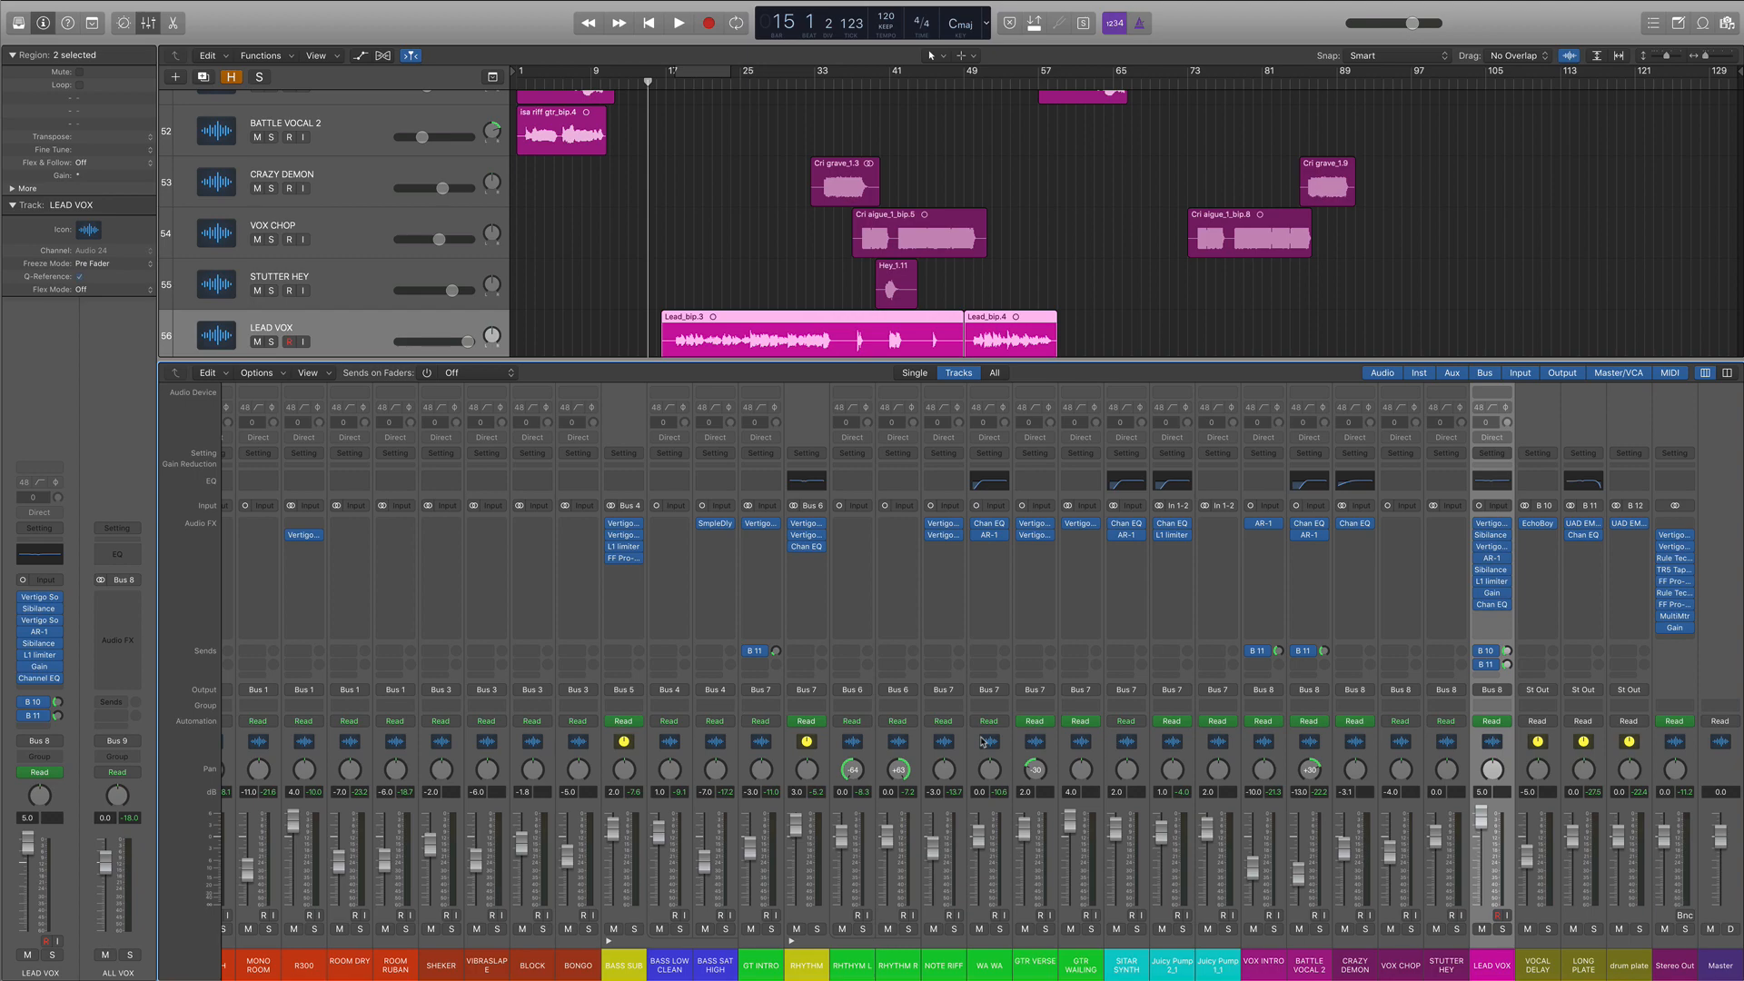
scroll(995, 740, left, 5)
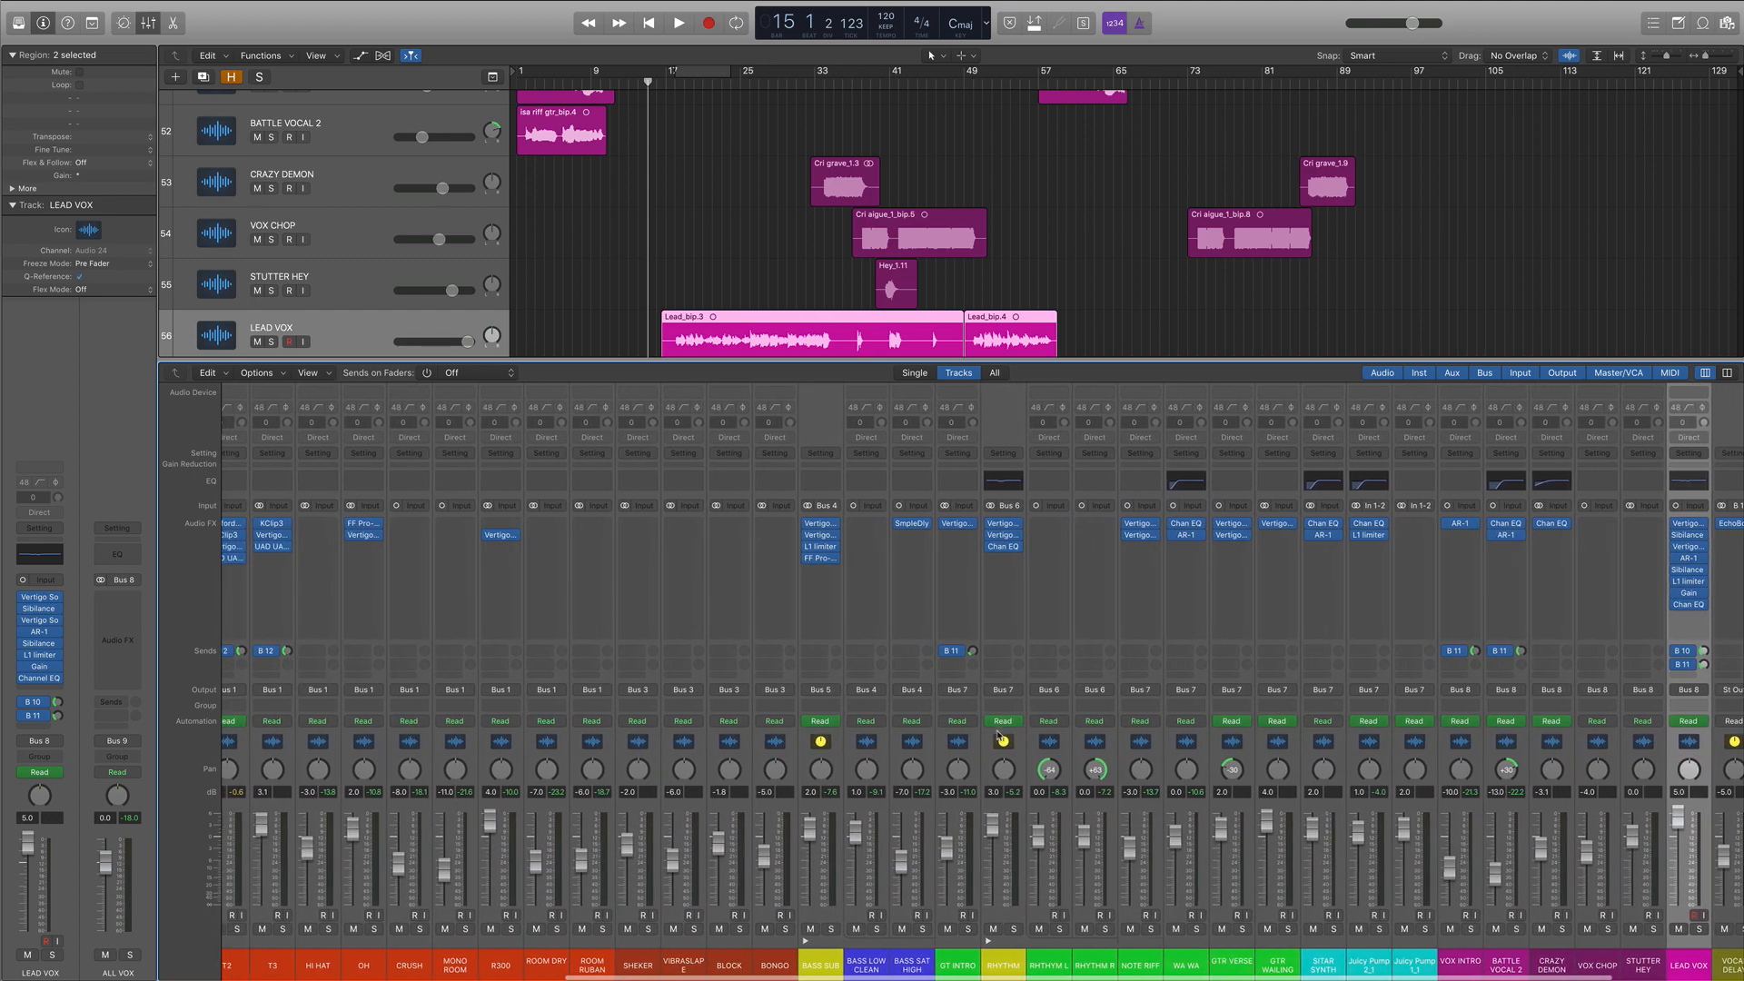
scroll(999, 734, left, 6)
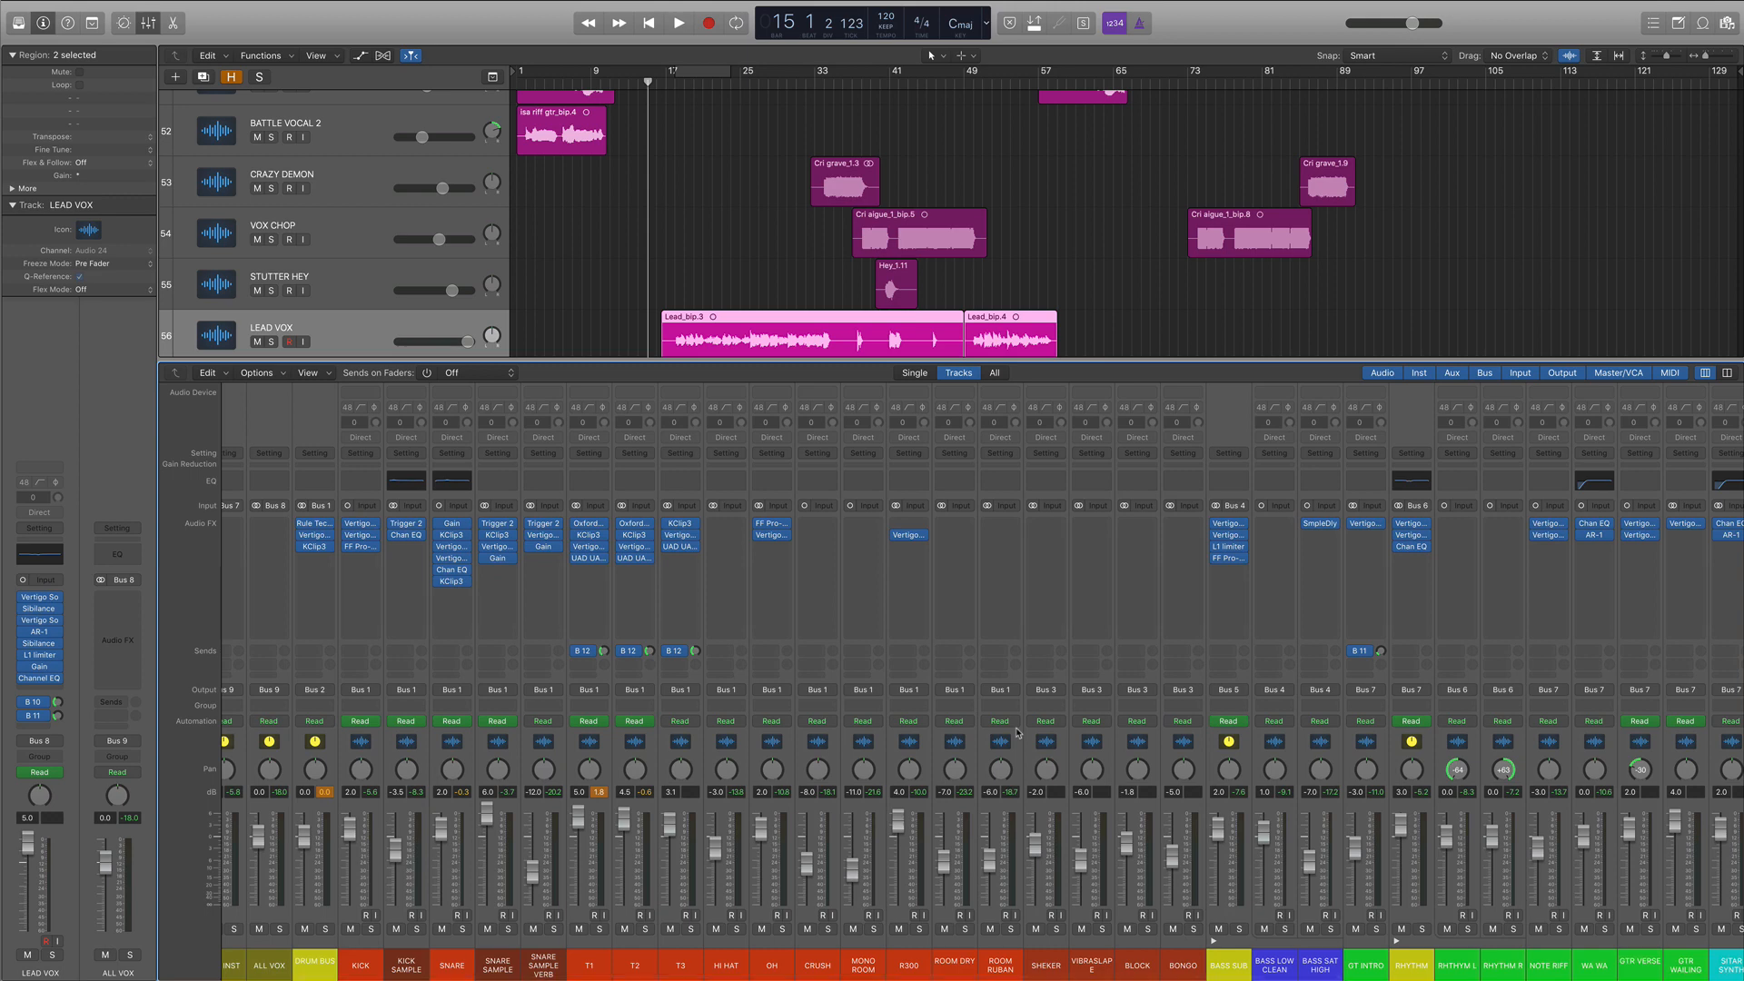
scroll(1018, 732, right, 8)
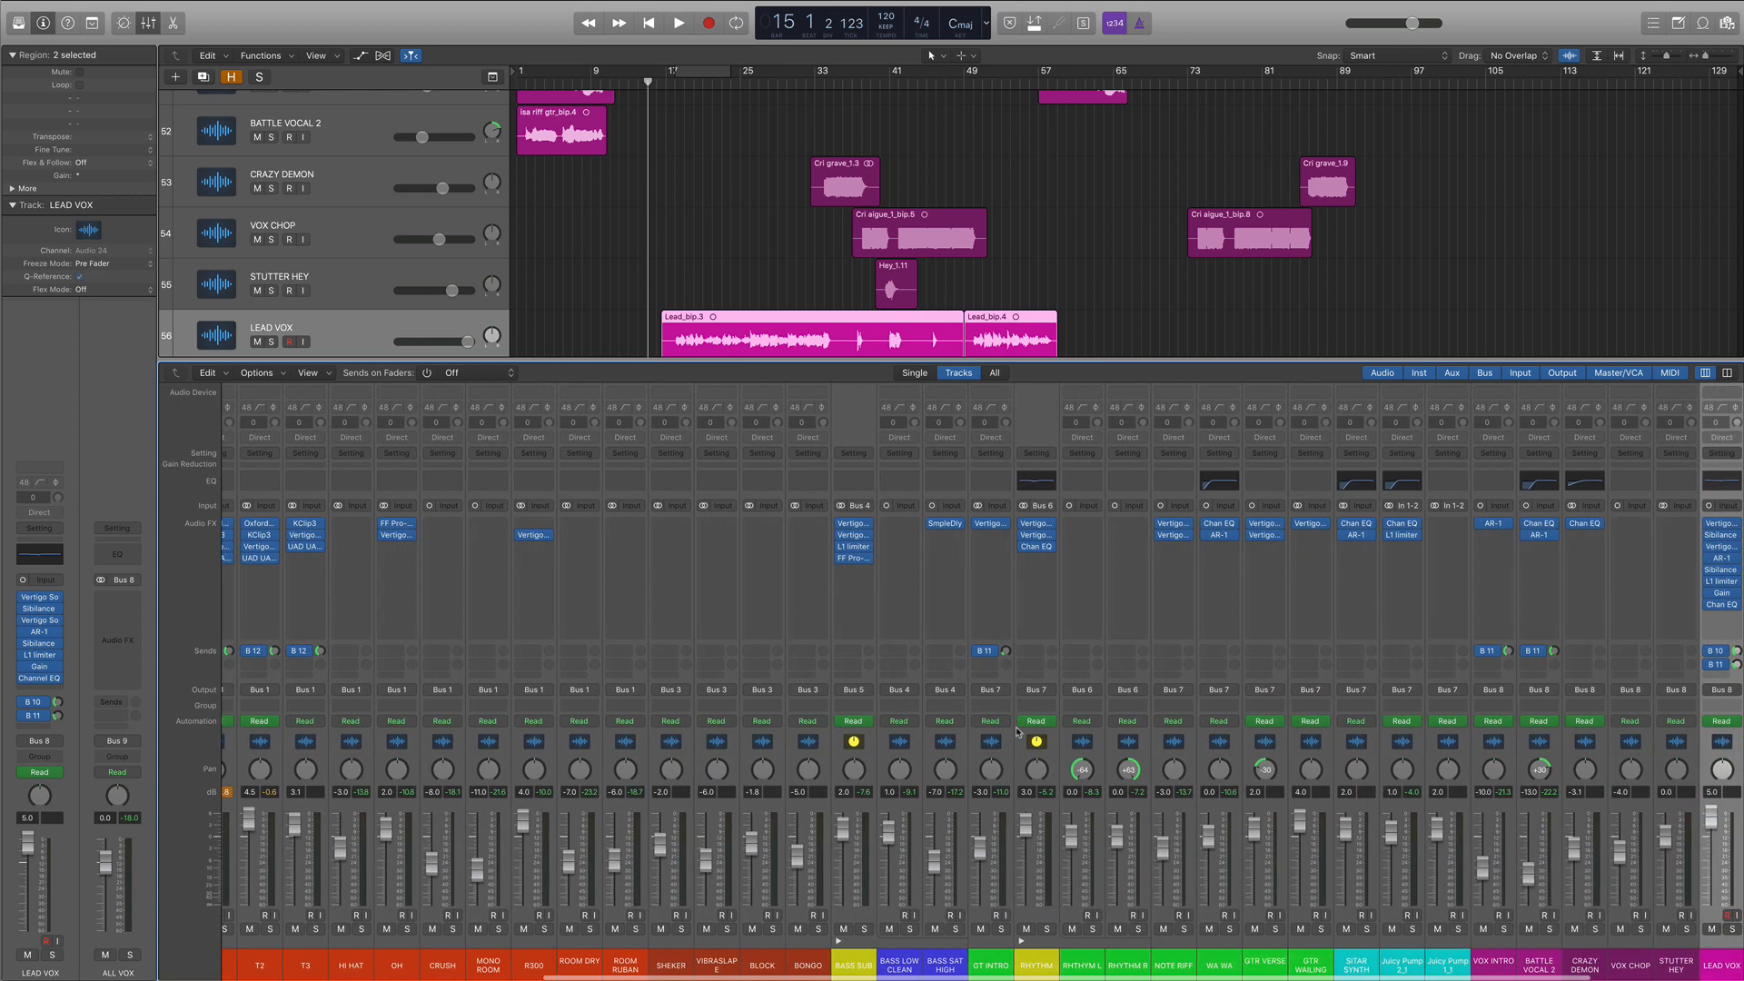
scroll(1017, 733, right, 4)
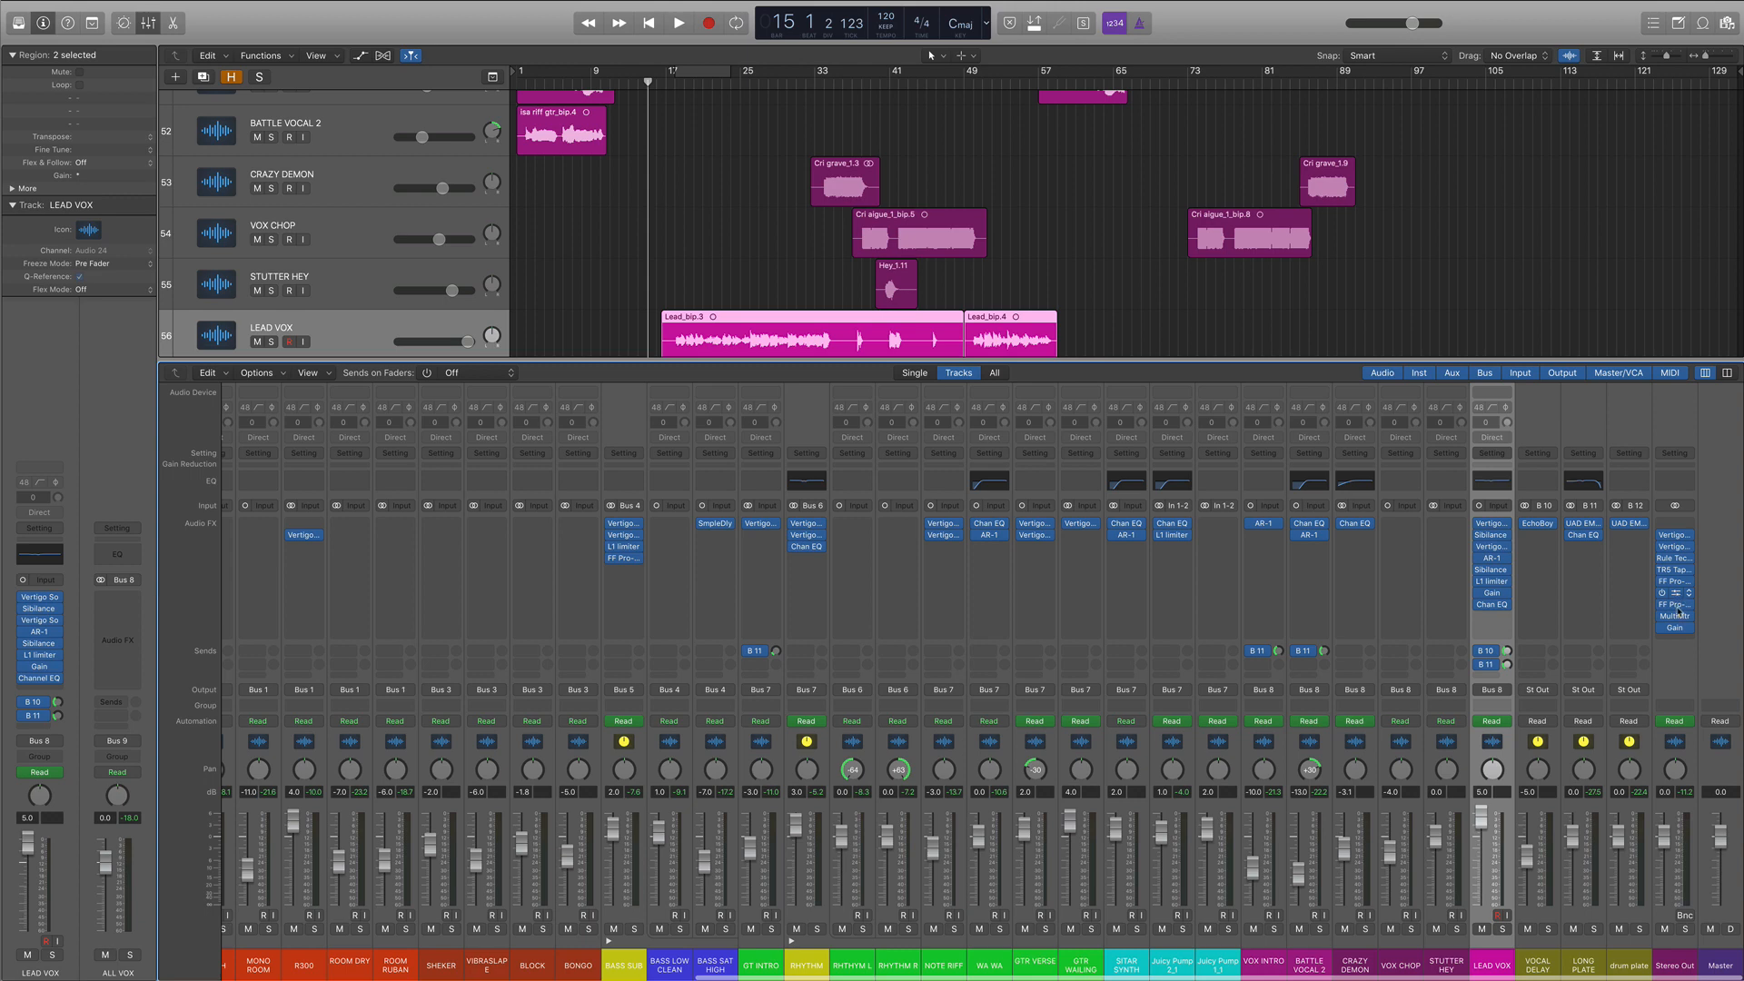
Step: Reopen the second Rule Tec Heritage Pro, Pro-L 2 and Pro-Q 3 on Stereo Out, examine the Pro-Q 3 curve and close the windows
click(1676, 594)
click(1676, 605)
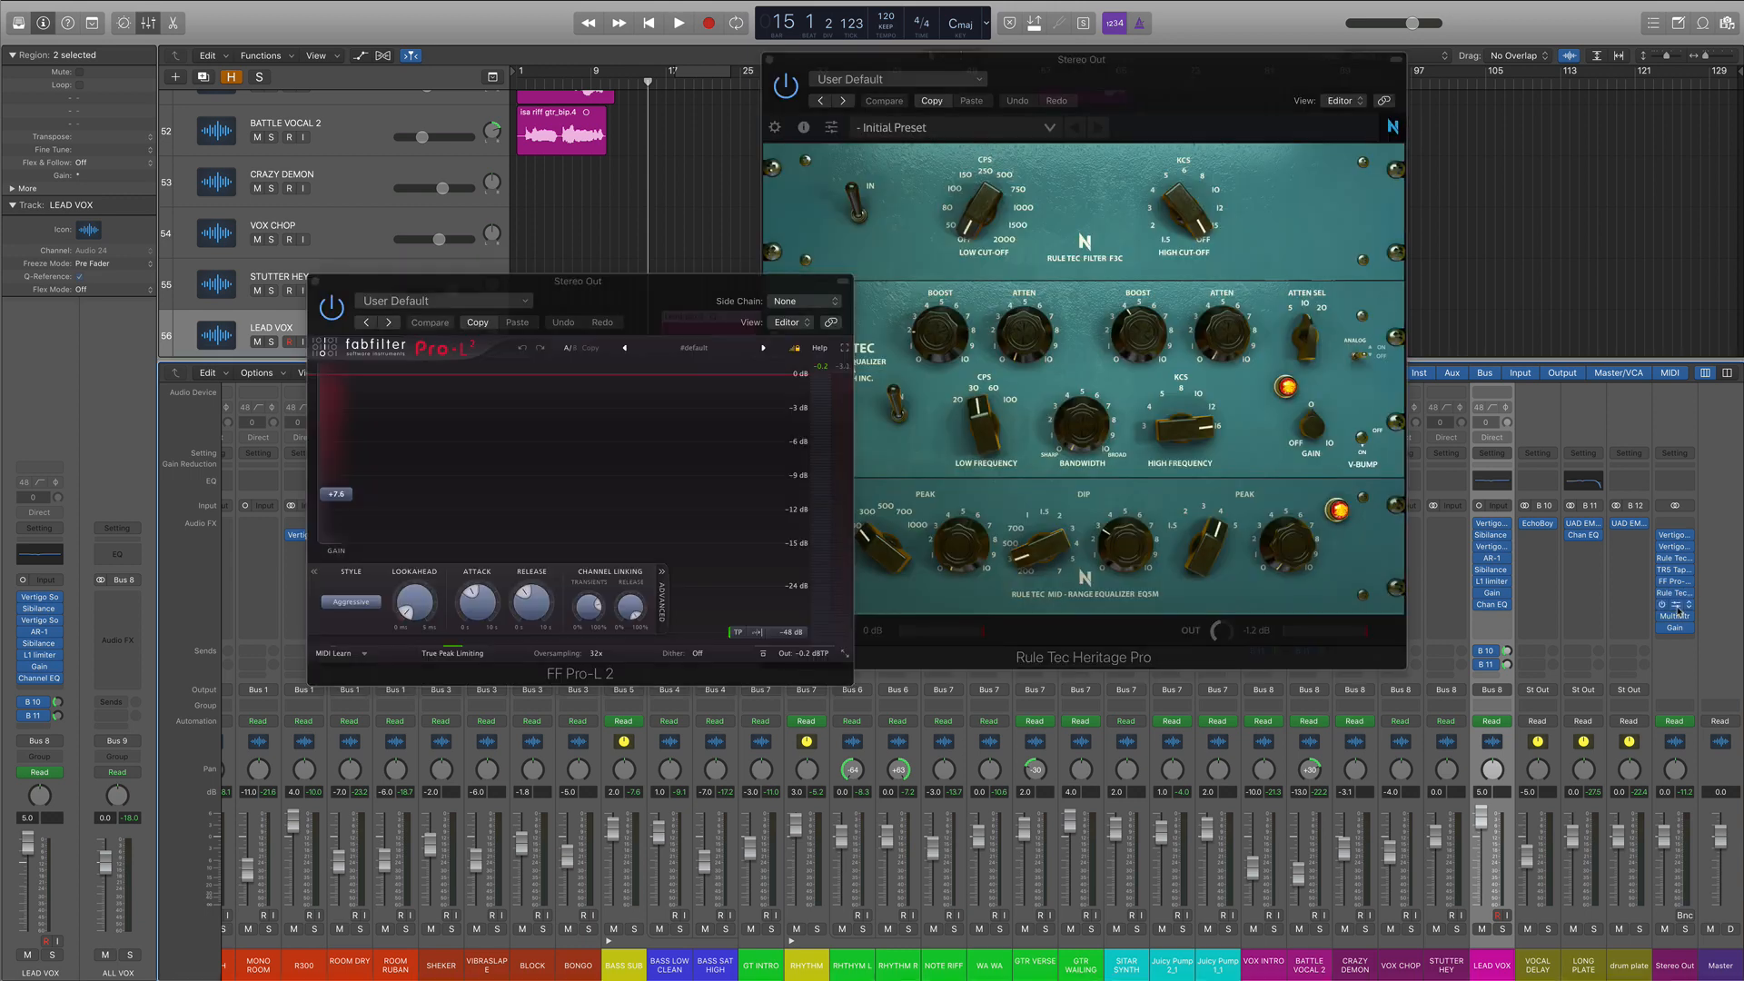
click(1677, 605)
click(1677, 582)
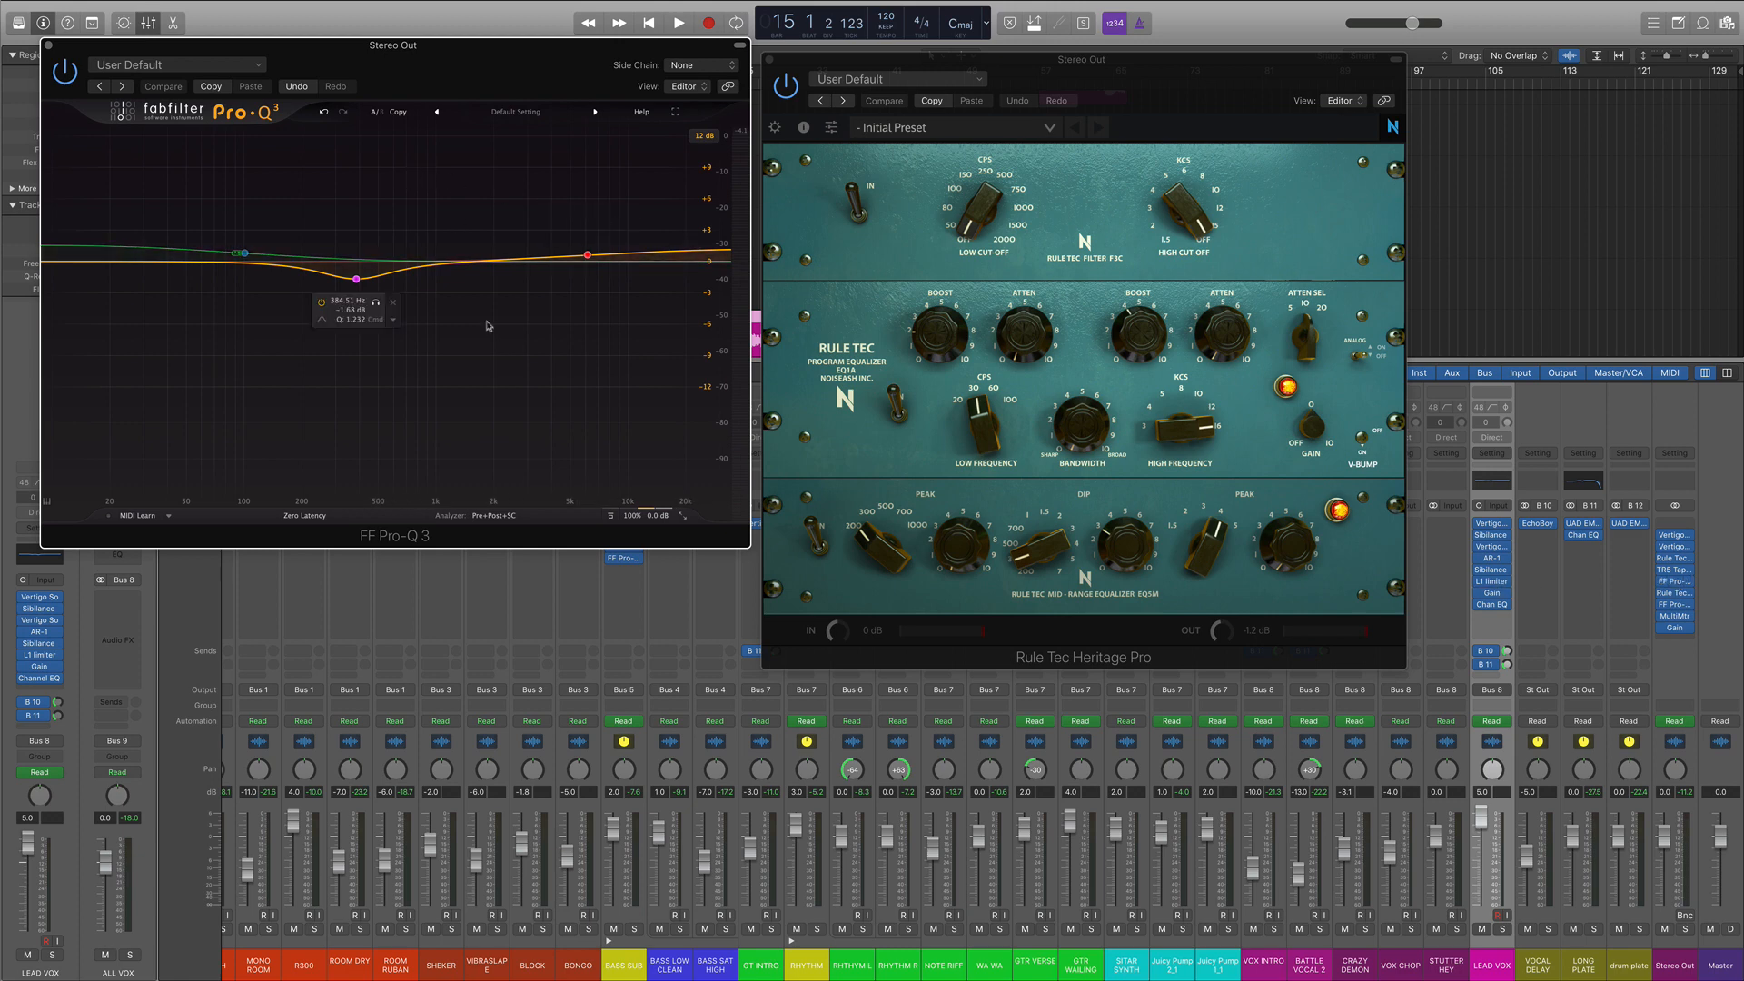
click(48, 45)
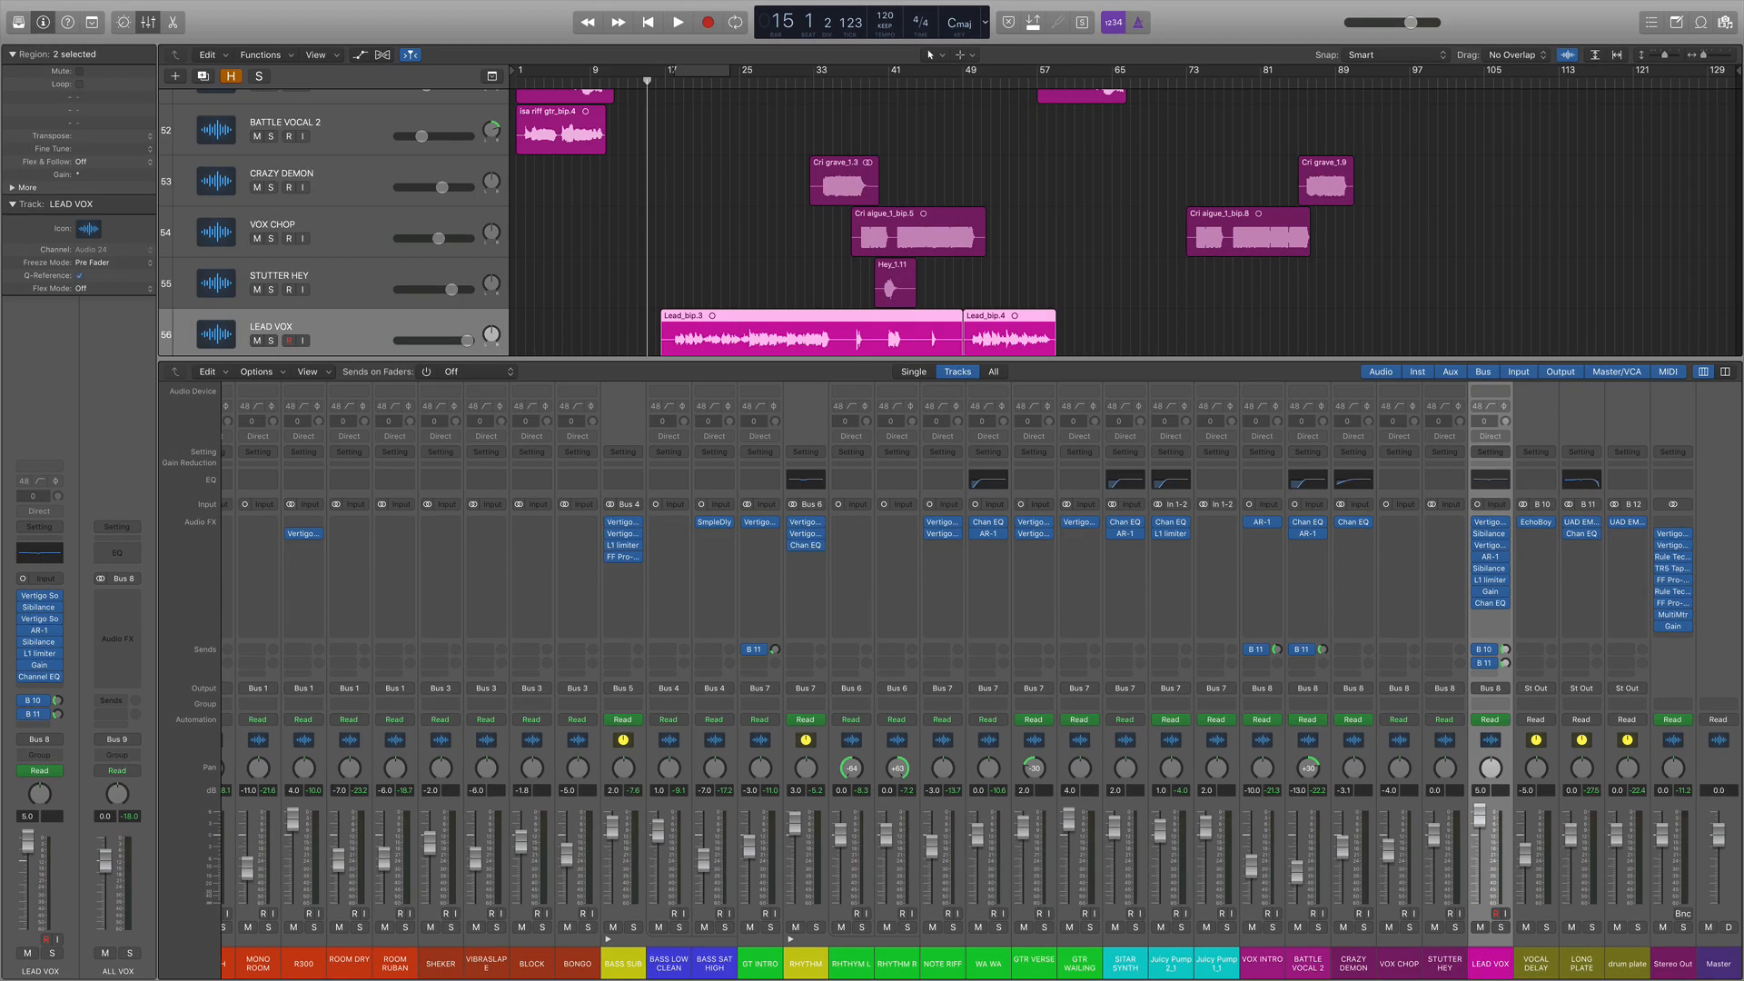